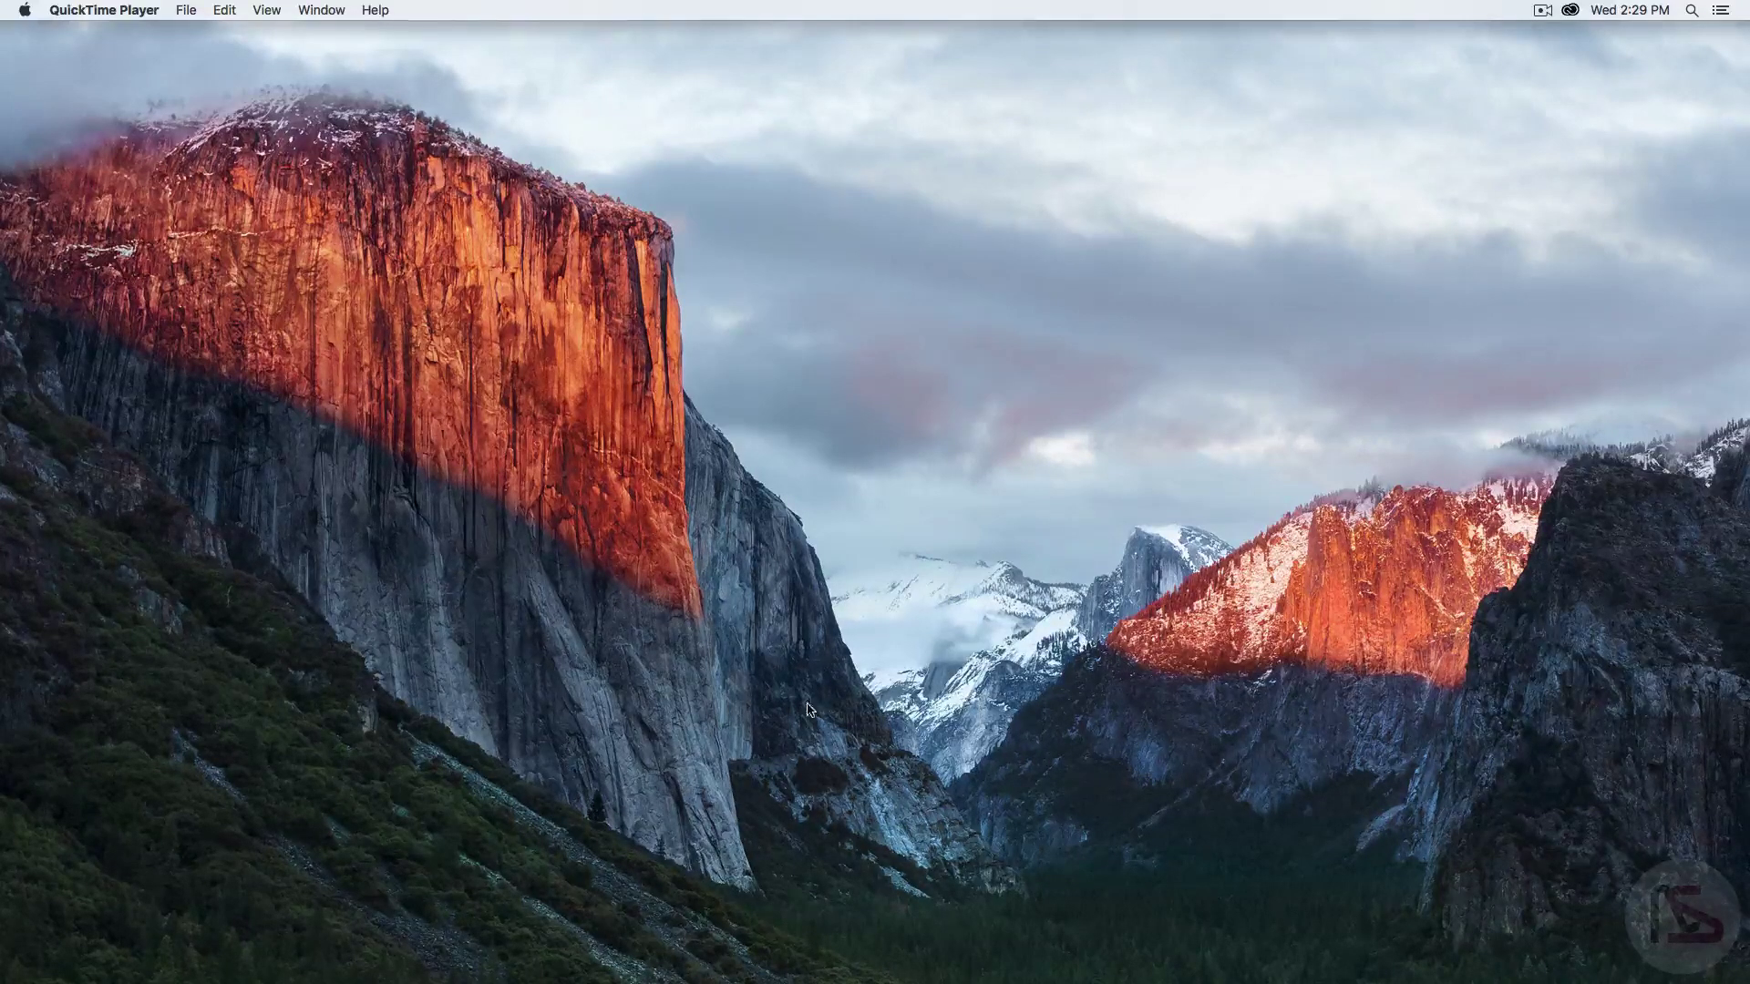
- Switch to Firefox and look over the Nera Studio home page with its featured packs and latest posts
mouse_move(969, 977)
click(1022, 920)
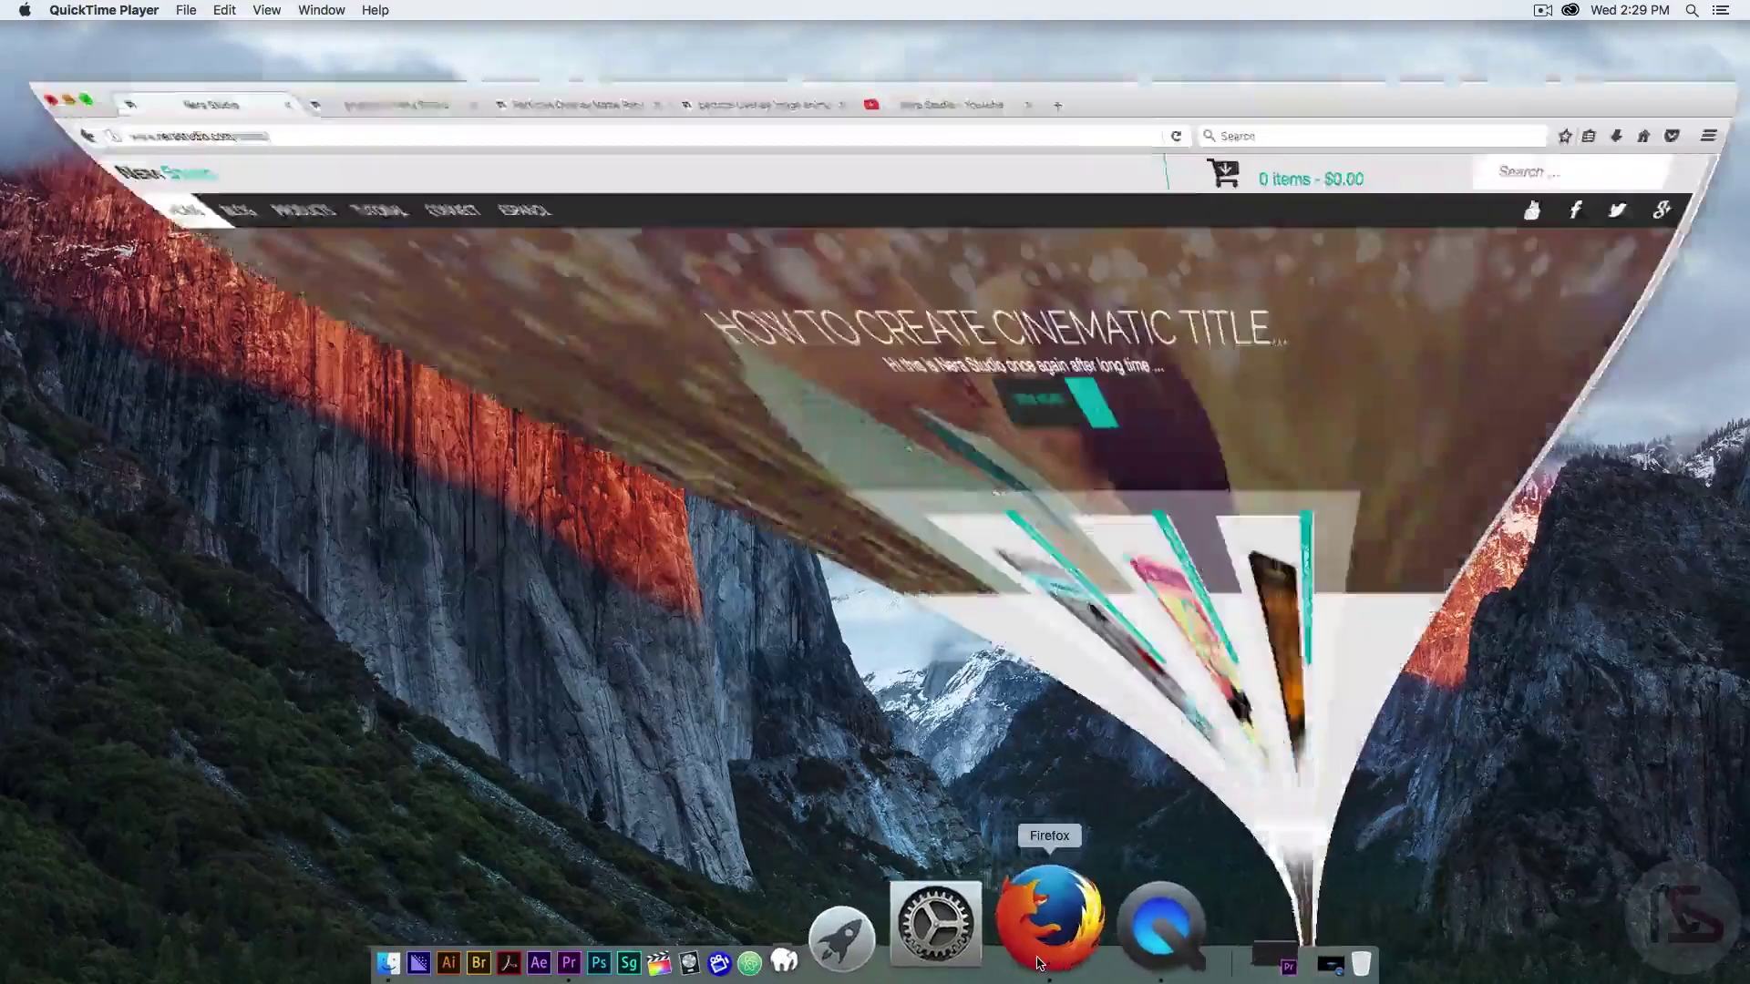
scroll(233, 700, down, 1)
scroll(231, 697, down, 5)
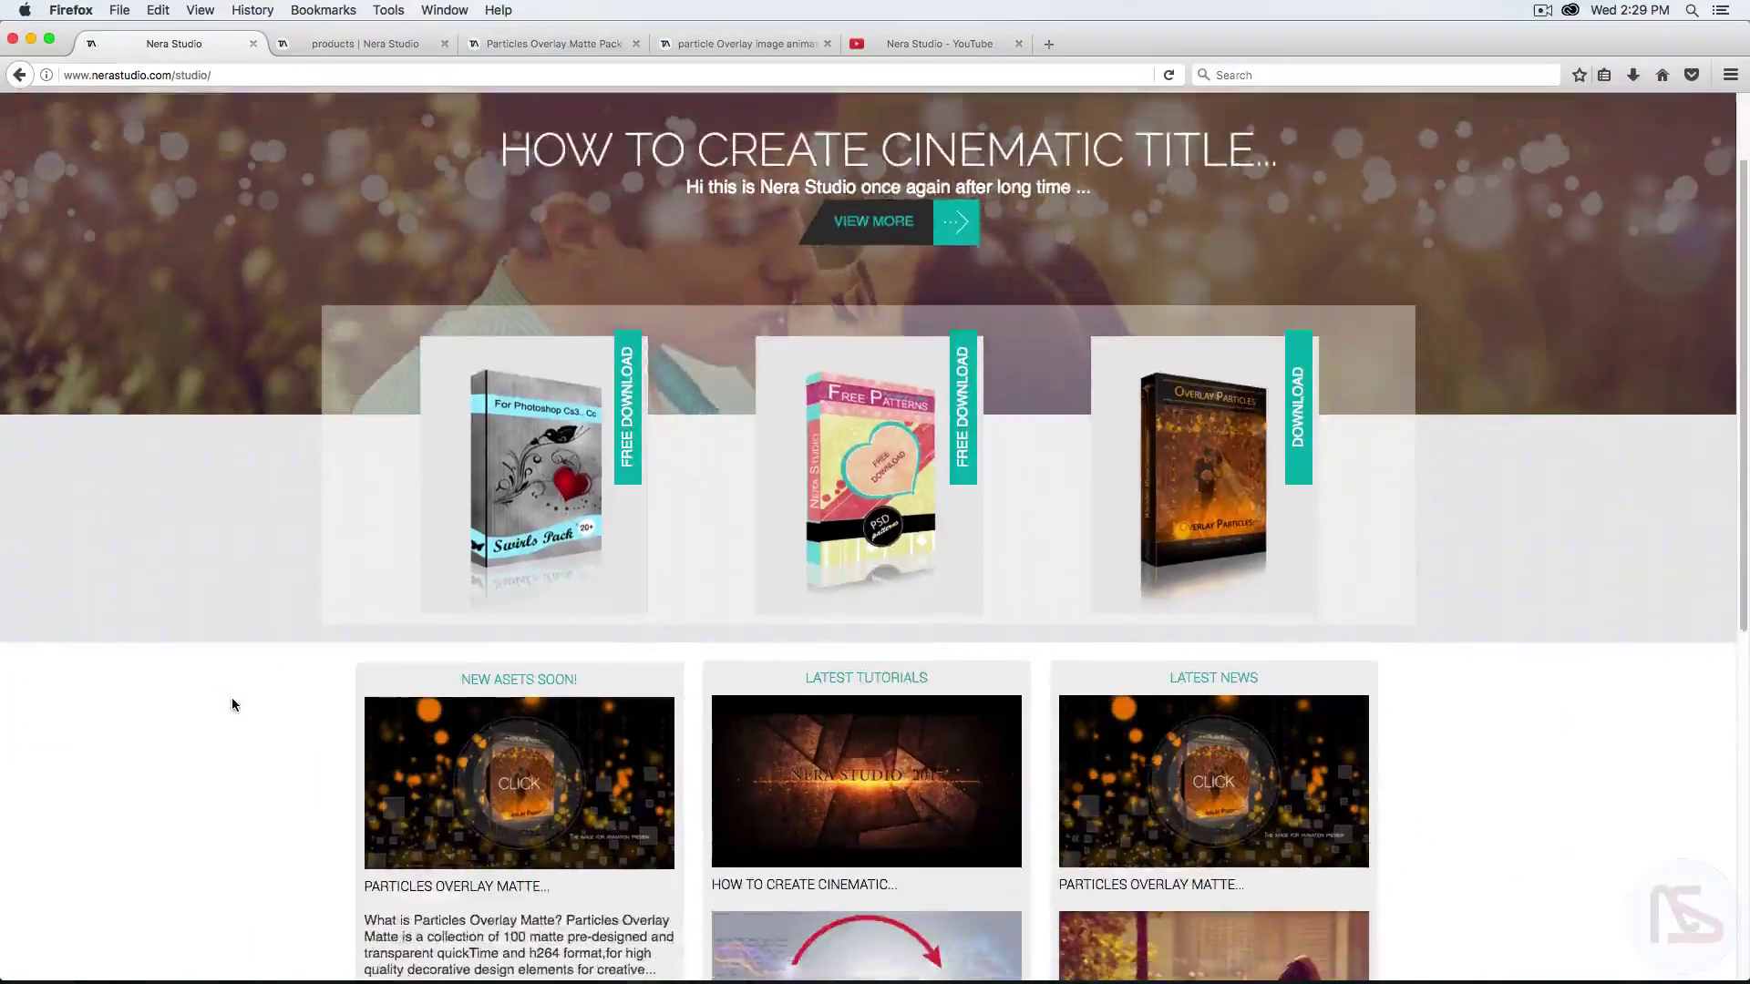
scroll(231, 704, up, 6)
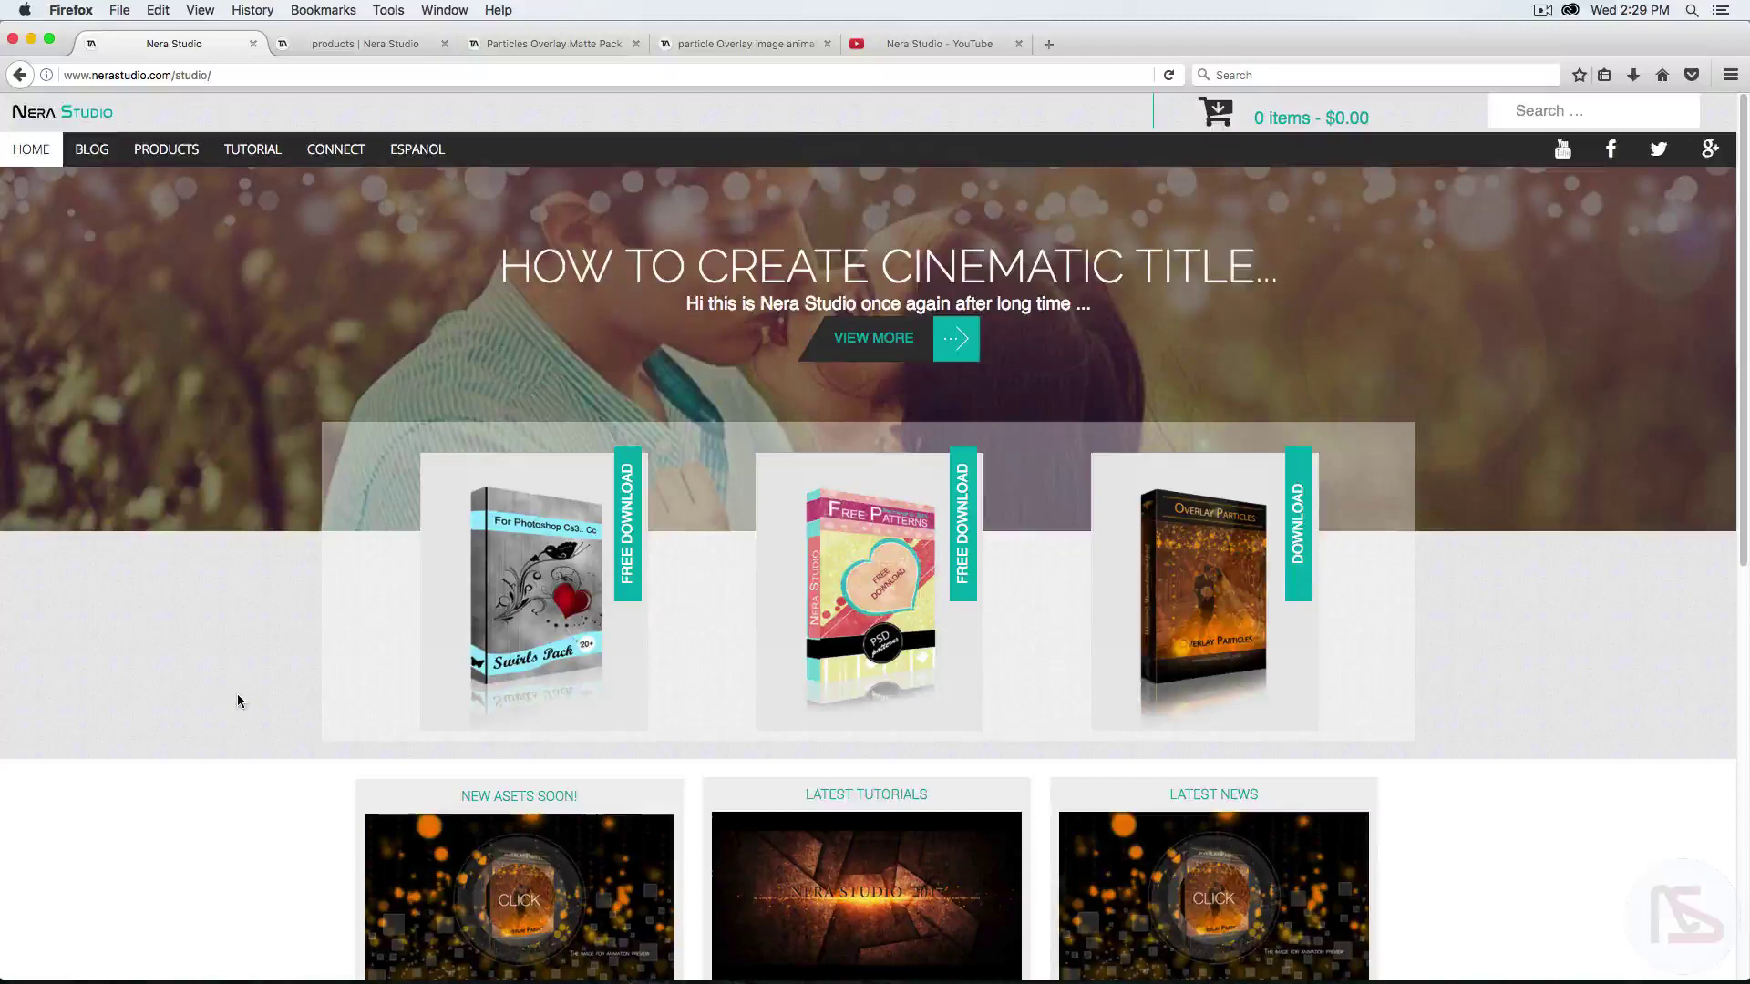
scroll(236, 697, down, 2)
scroll(237, 697, up, 2)
- View the site's products page, close the home page tab, and bring up the Particles Overlay Matte Pack page
click(173, 155)
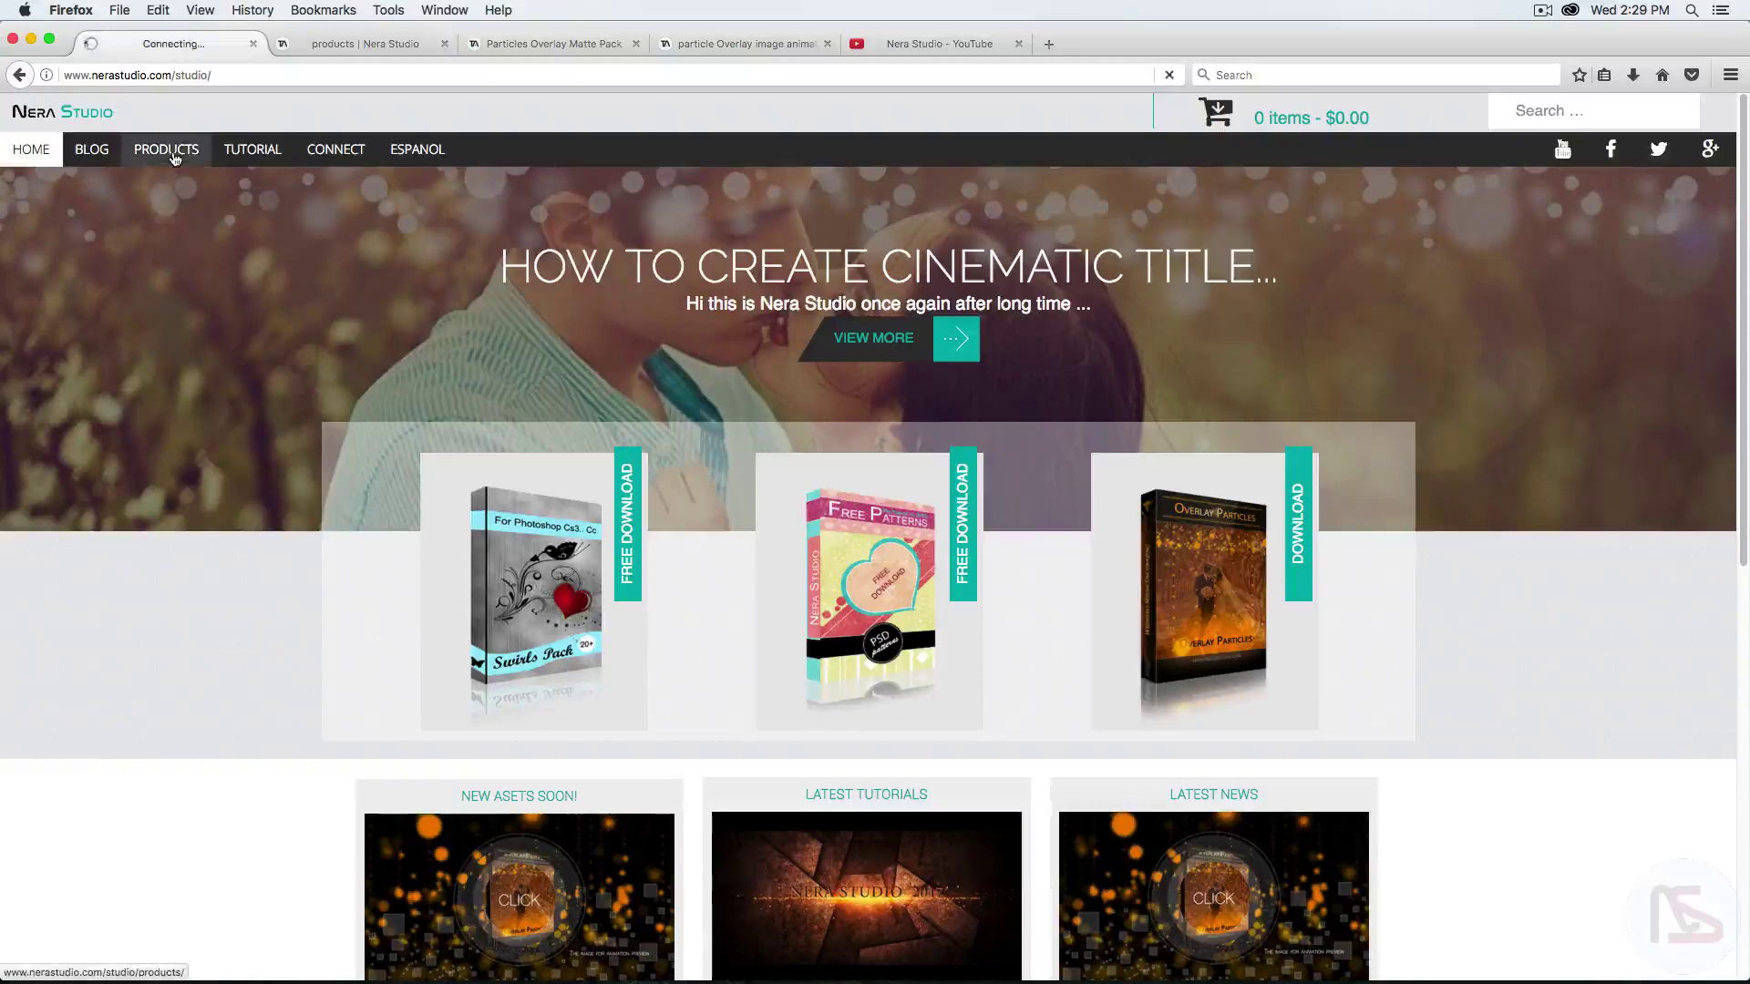
click(253, 44)
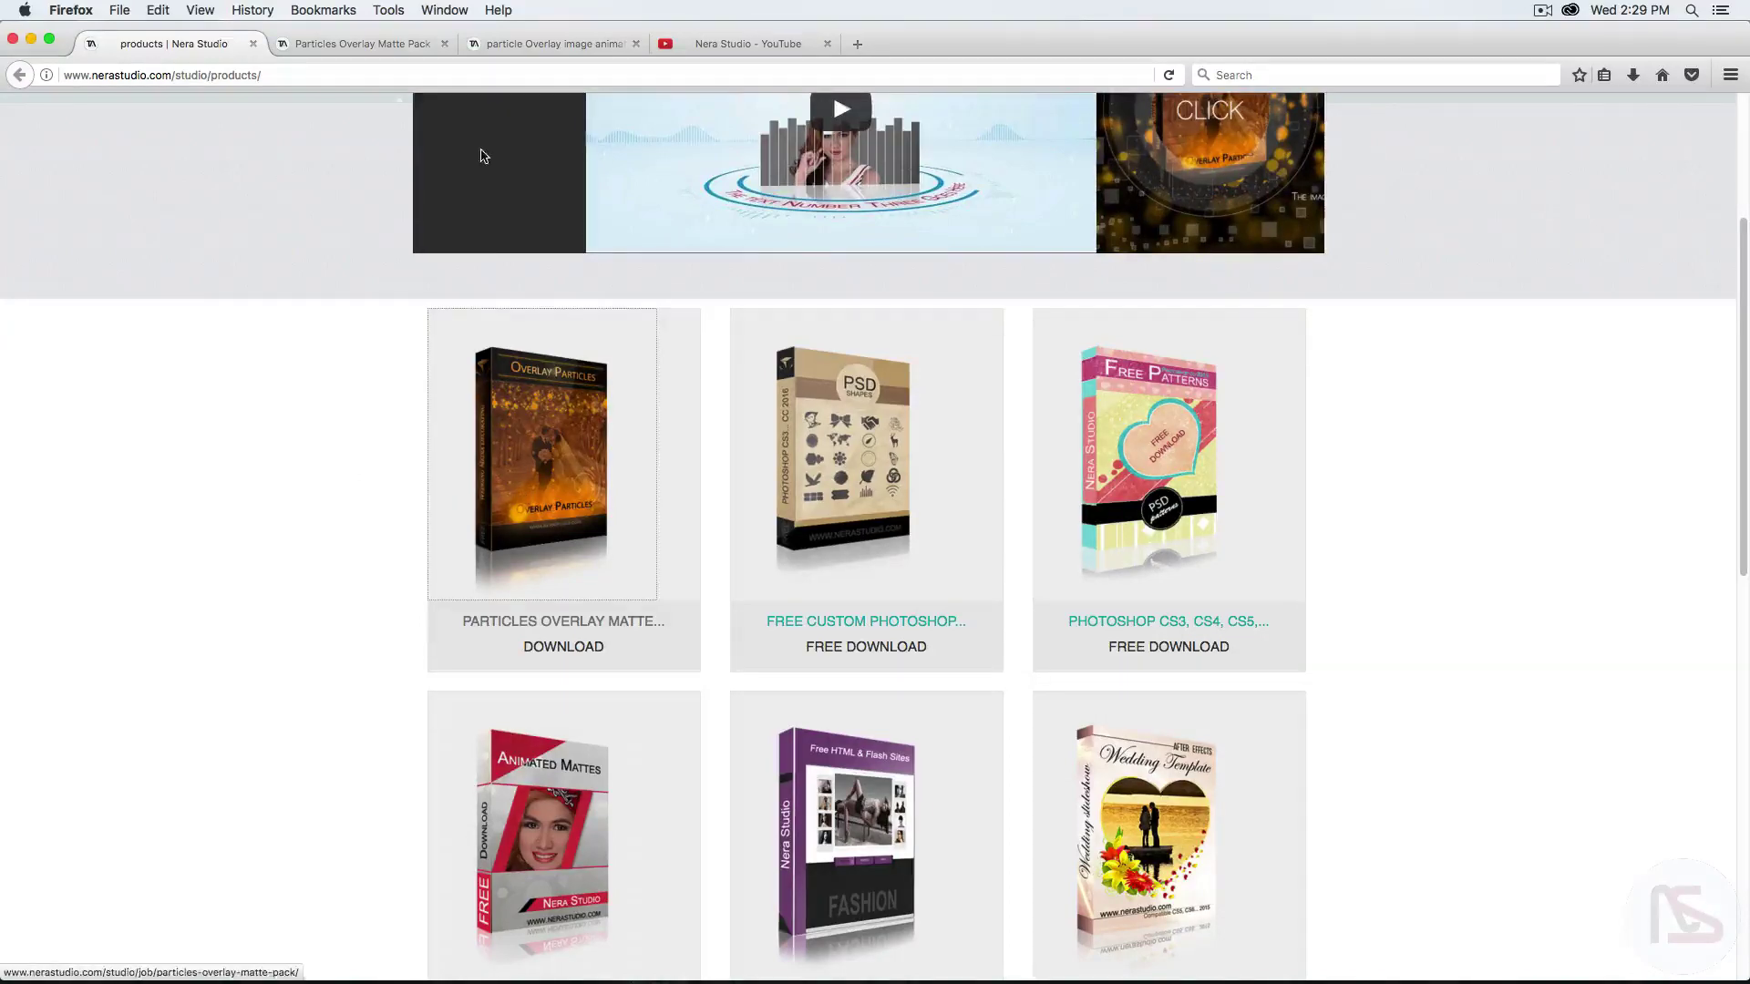
click(362, 45)
- Review the Particles Overlay Matte Pack page, from its product information down to the description of the pack
scroll(287, 469, up, 8)
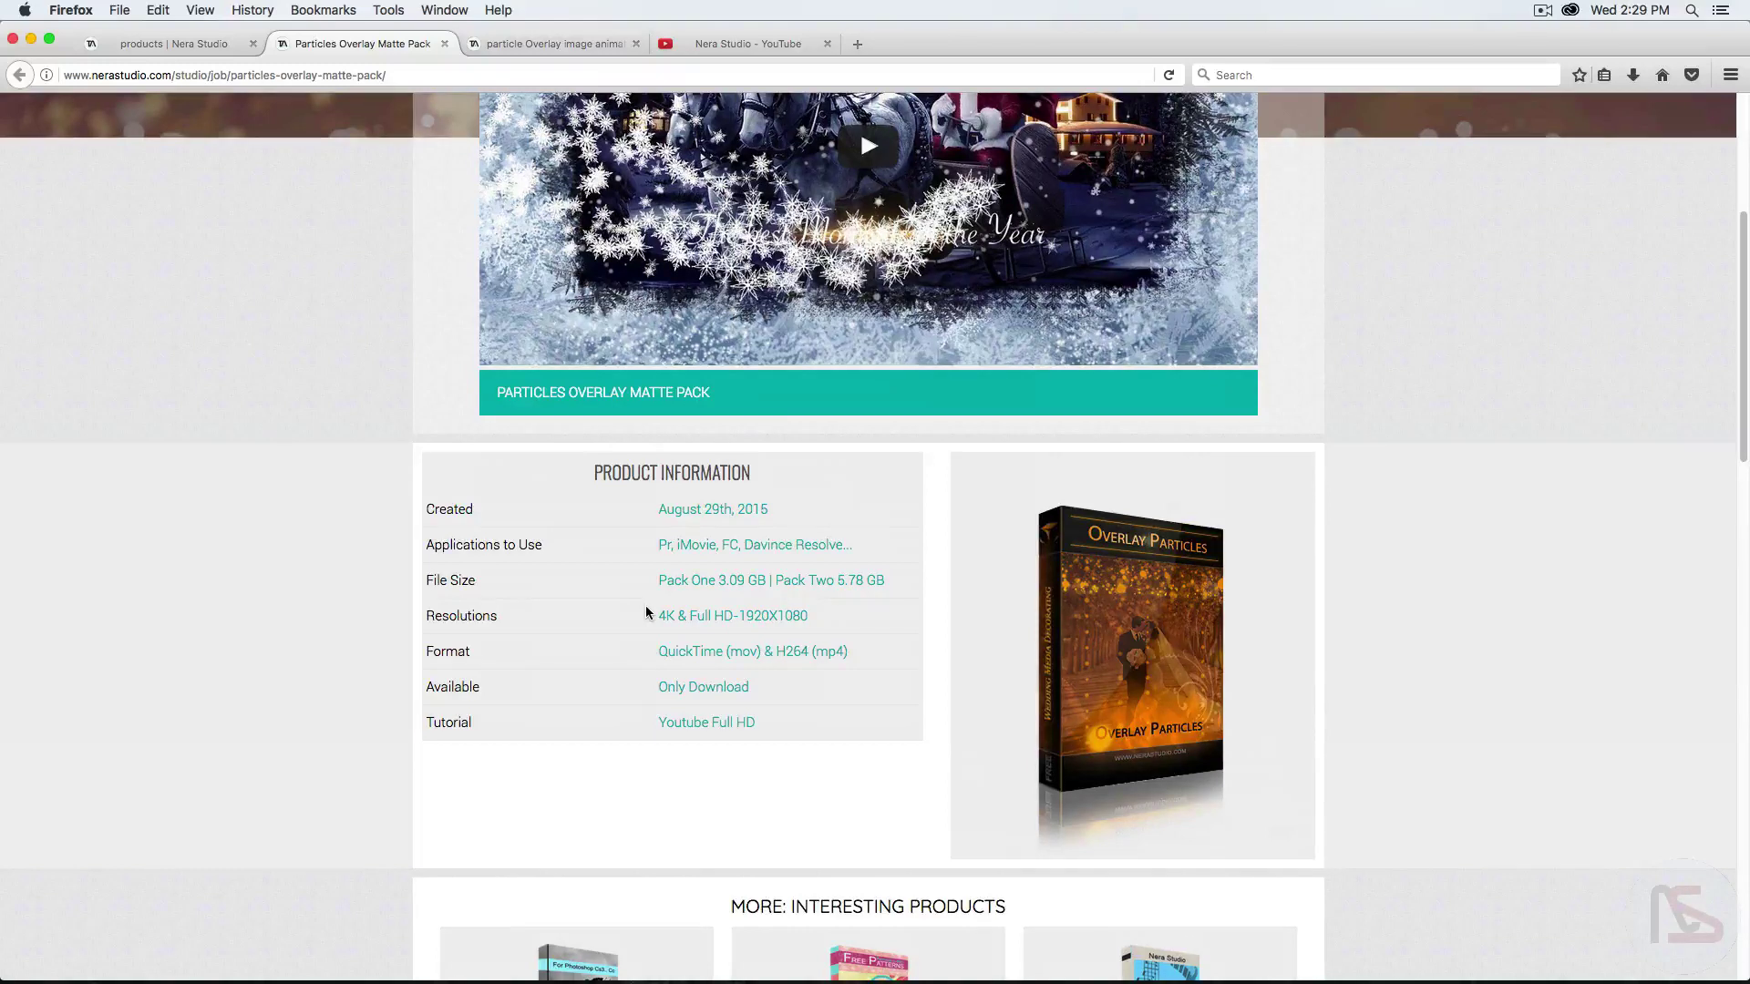
scroll(645, 609, up, 1)
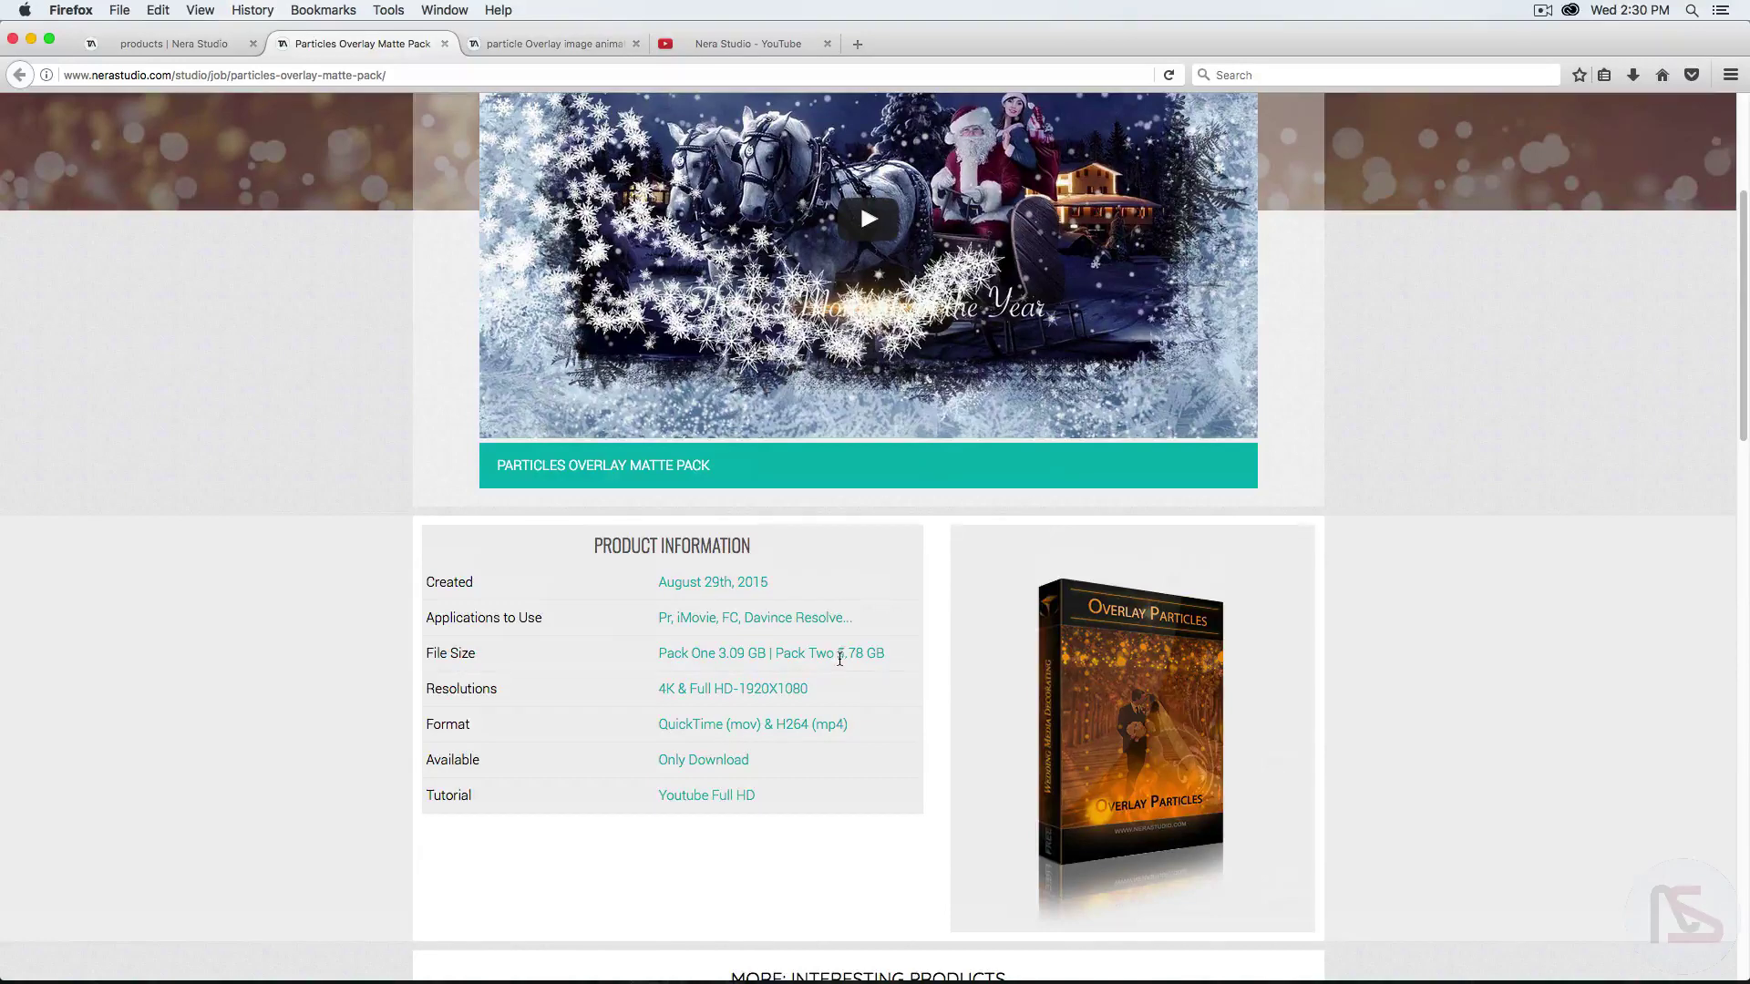
scroll(791, 692, down, 2)
scroll(789, 698, down, 1)
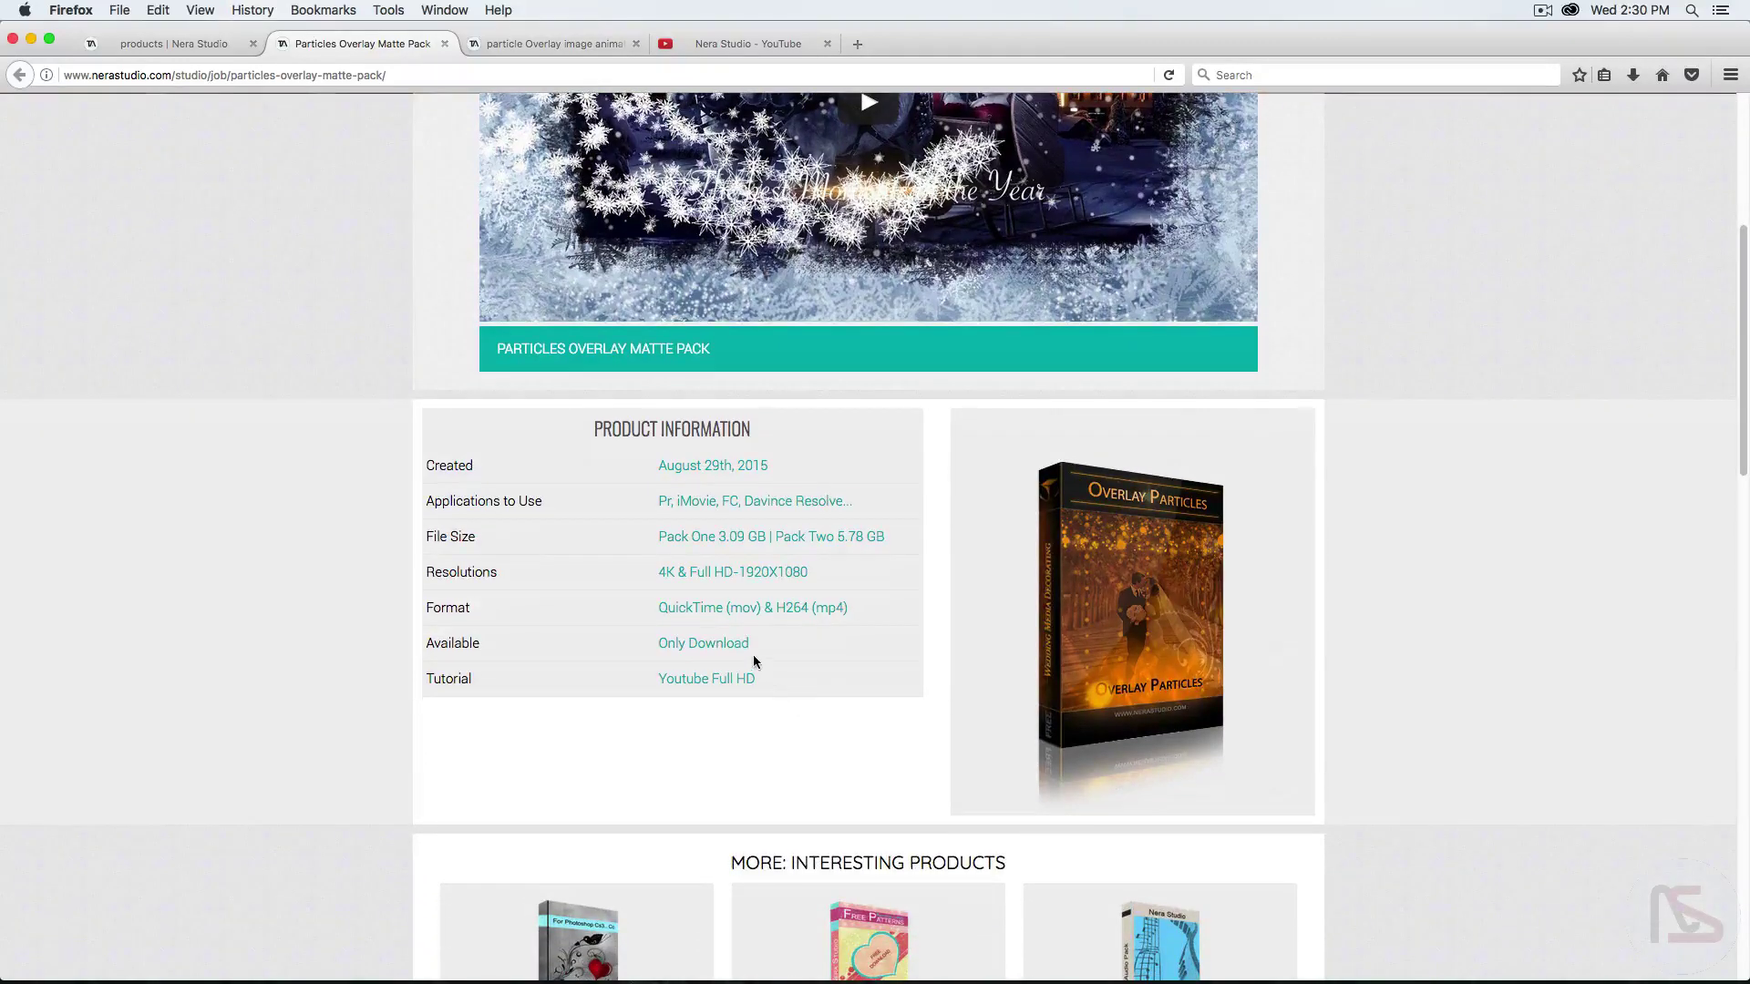
scroll(753, 656, down, 4)
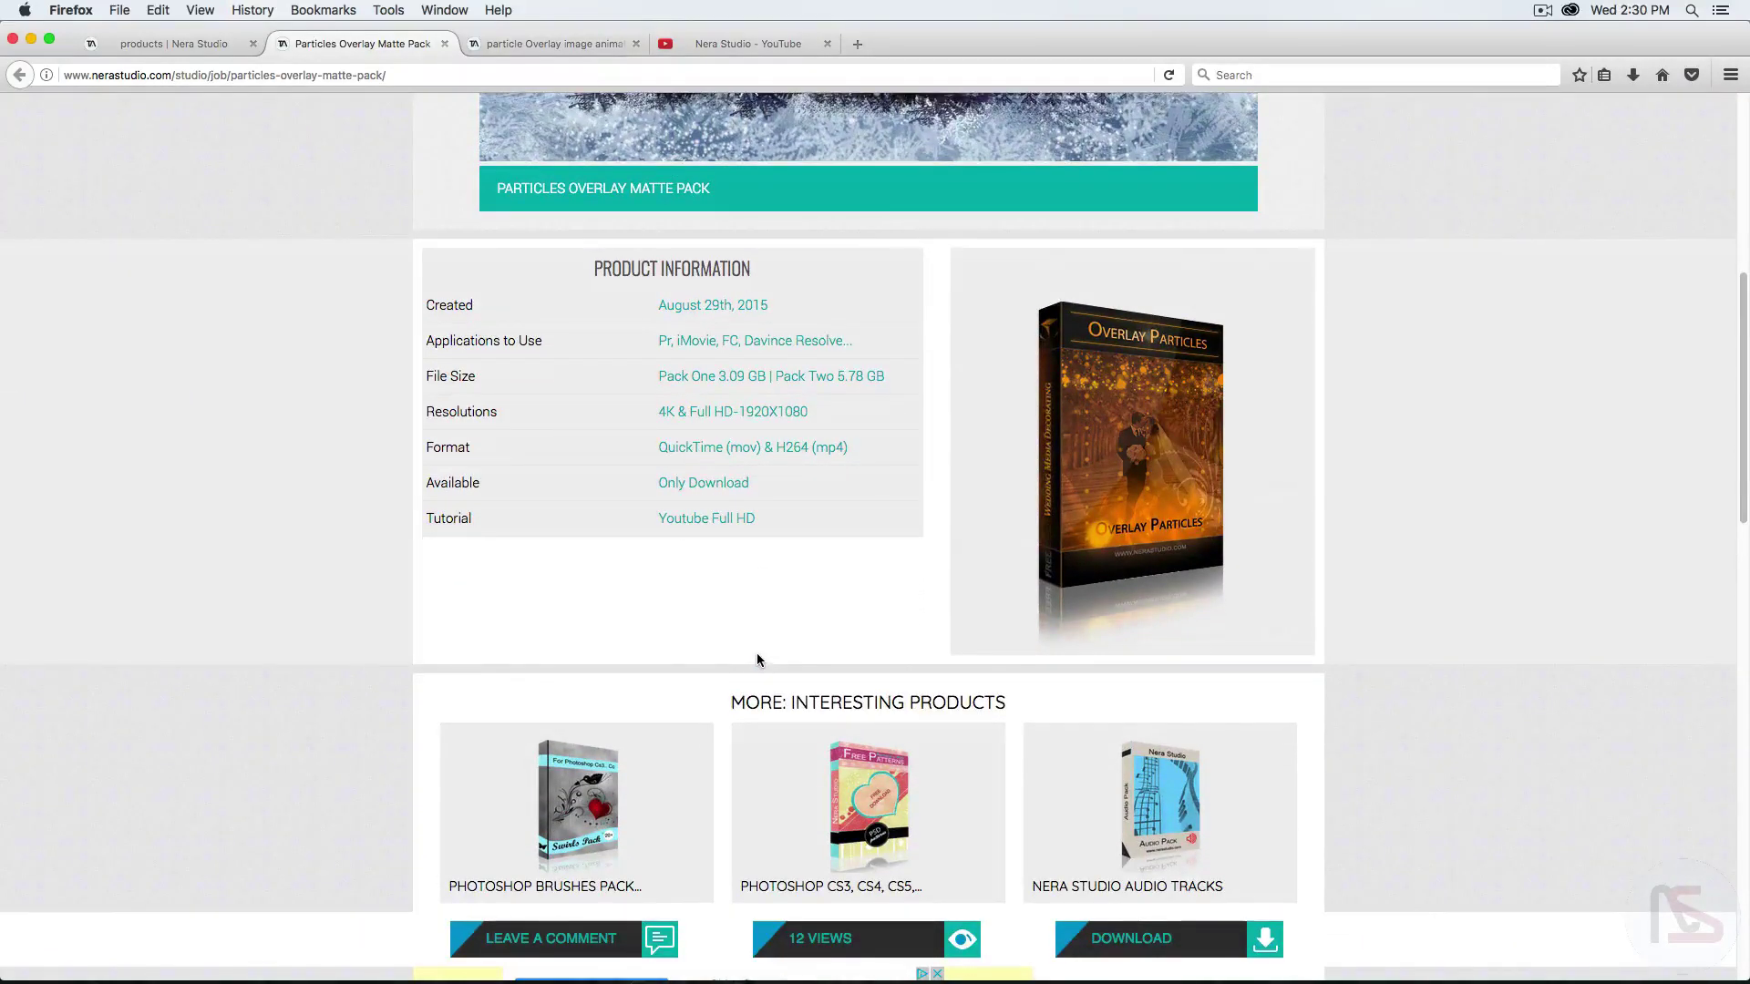
scroll(756, 657, down, 5)
scroll(757, 659, down, 2)
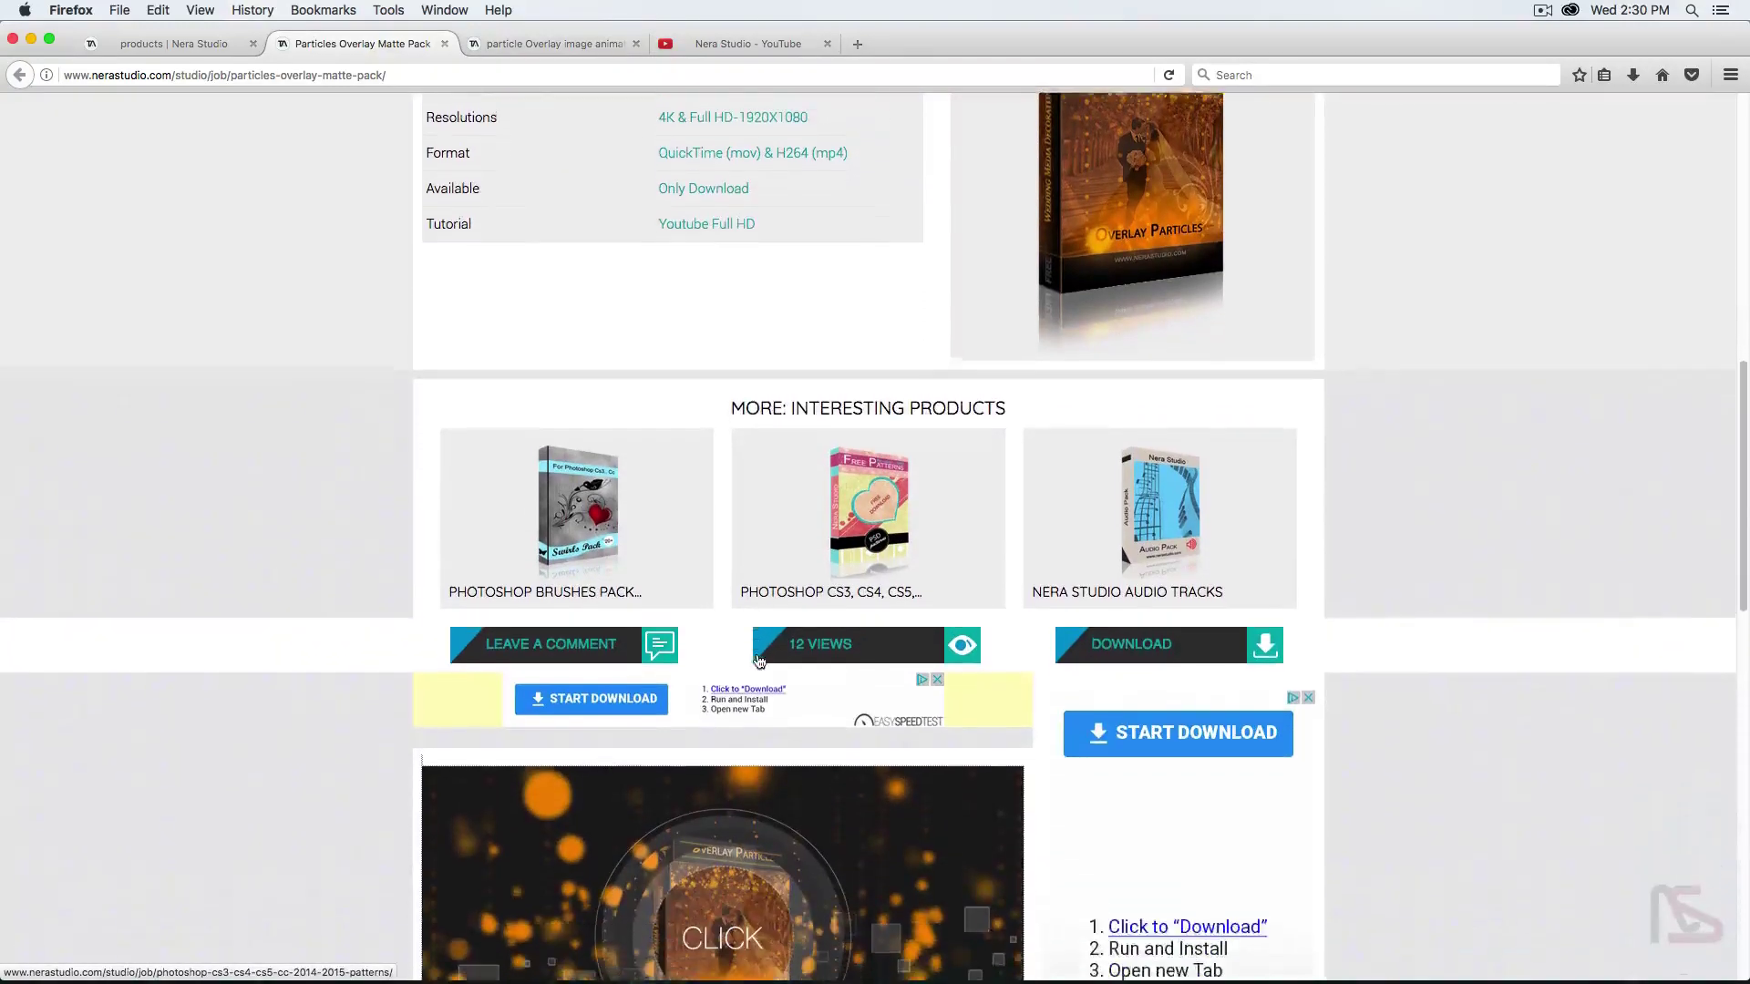
scroll(758, 660, down, 10)
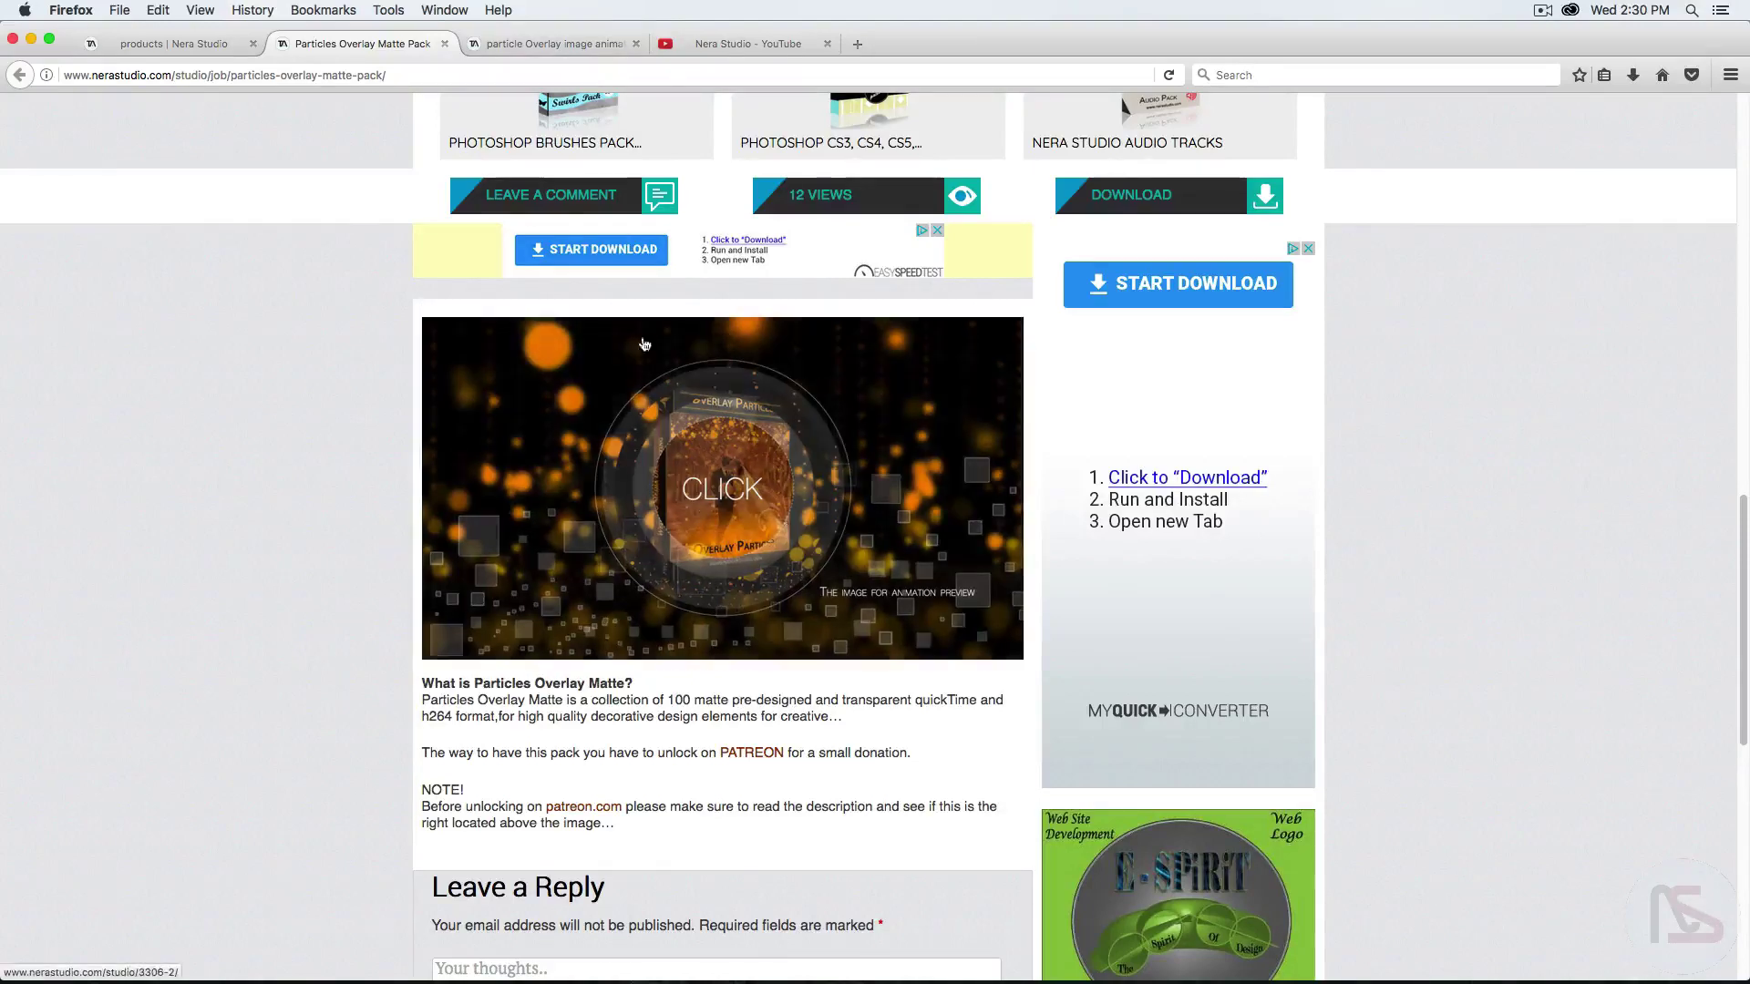
- Go to the particle overlay image animation preview page and examine the whole grid of animation previews
click(711, 541)
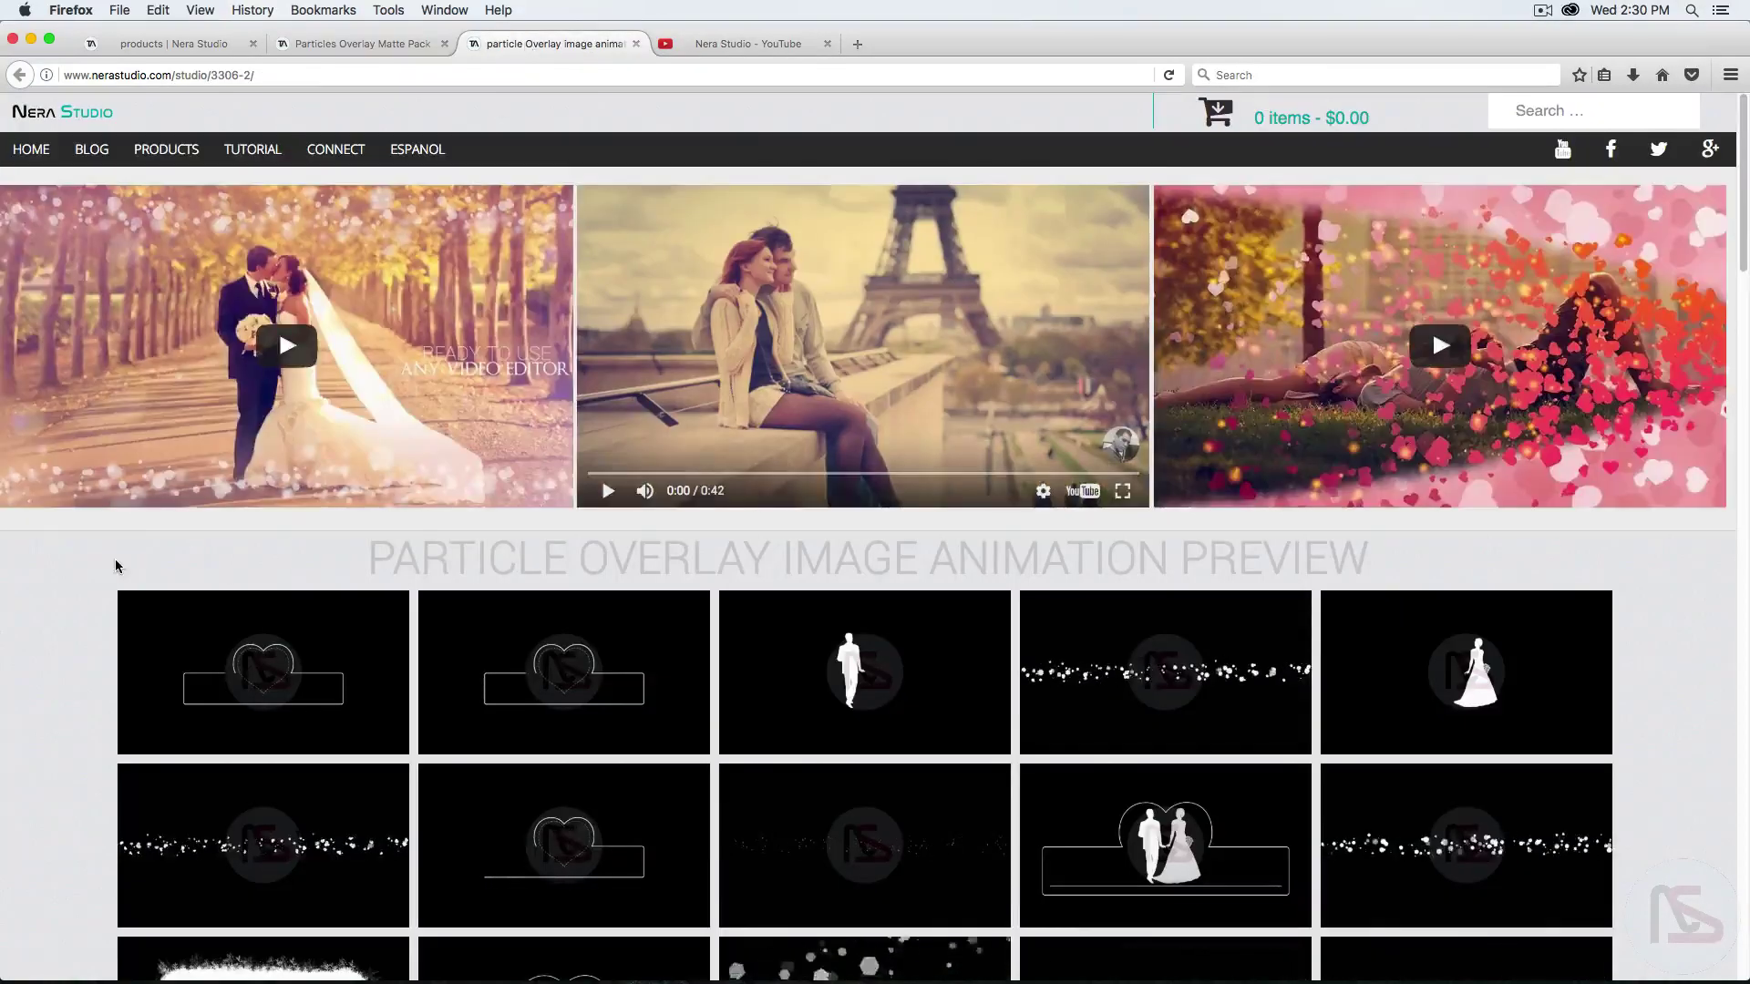
scroll(86, 626, down, 1)
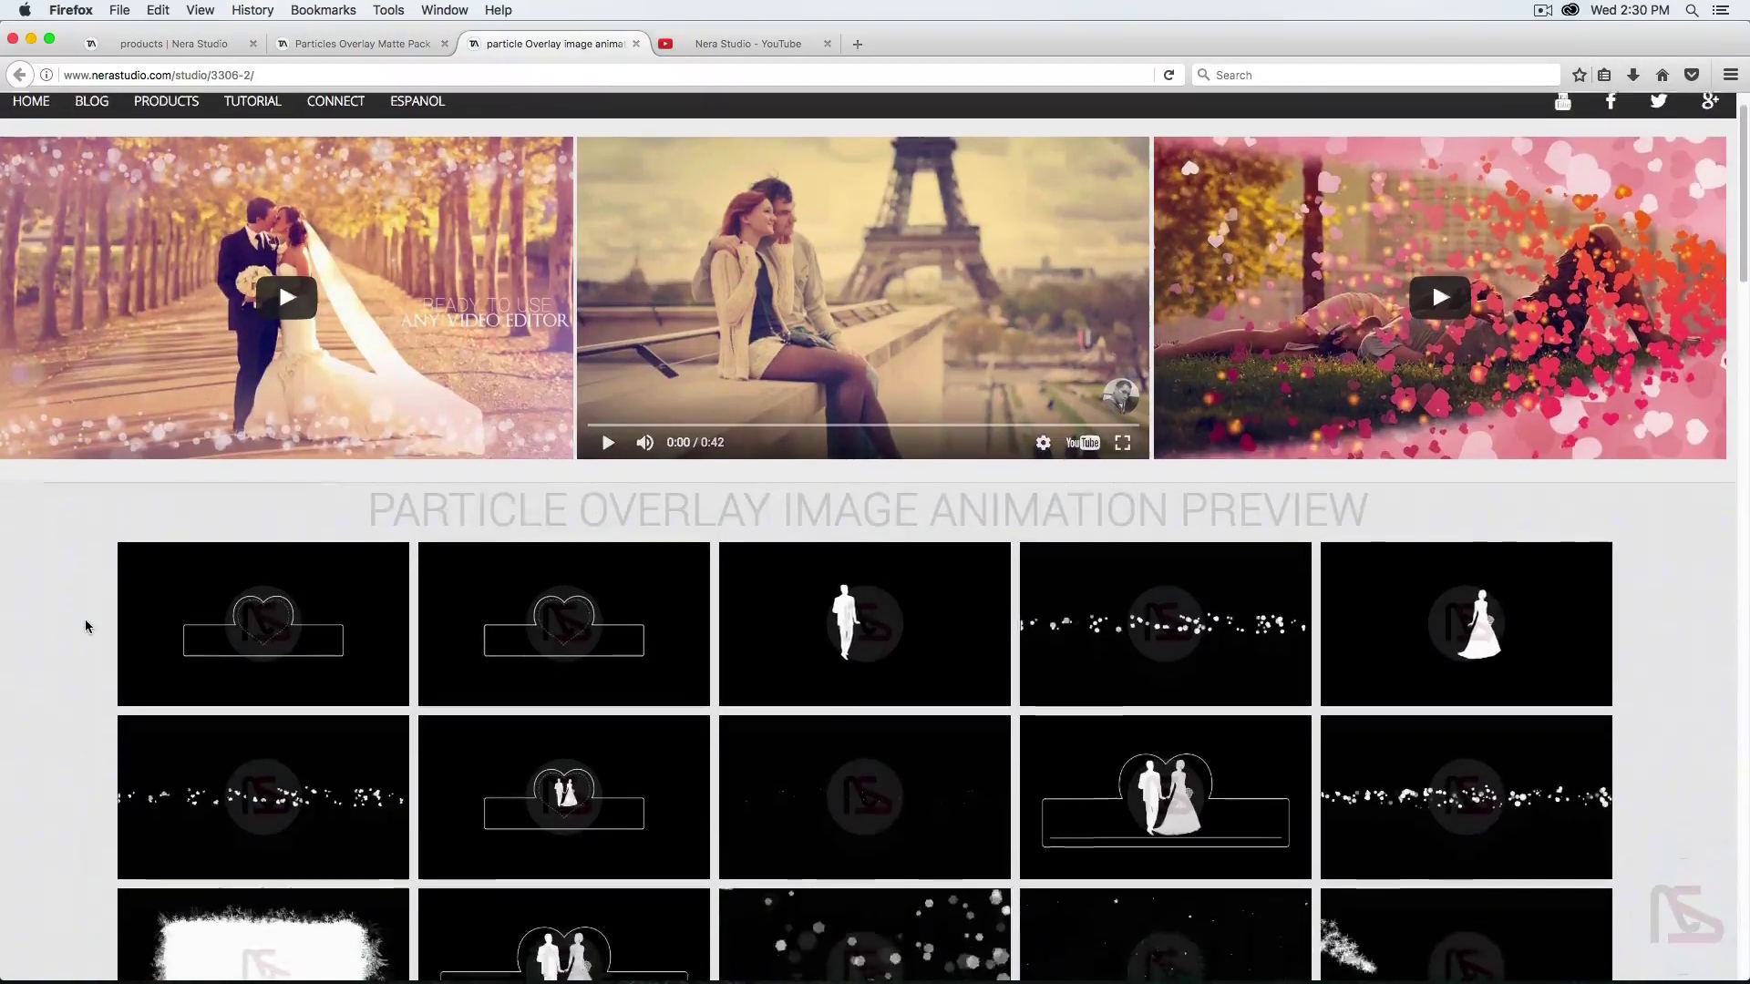
scroll(101, 629, down, 3)
scroll(101, 629, down, 10)
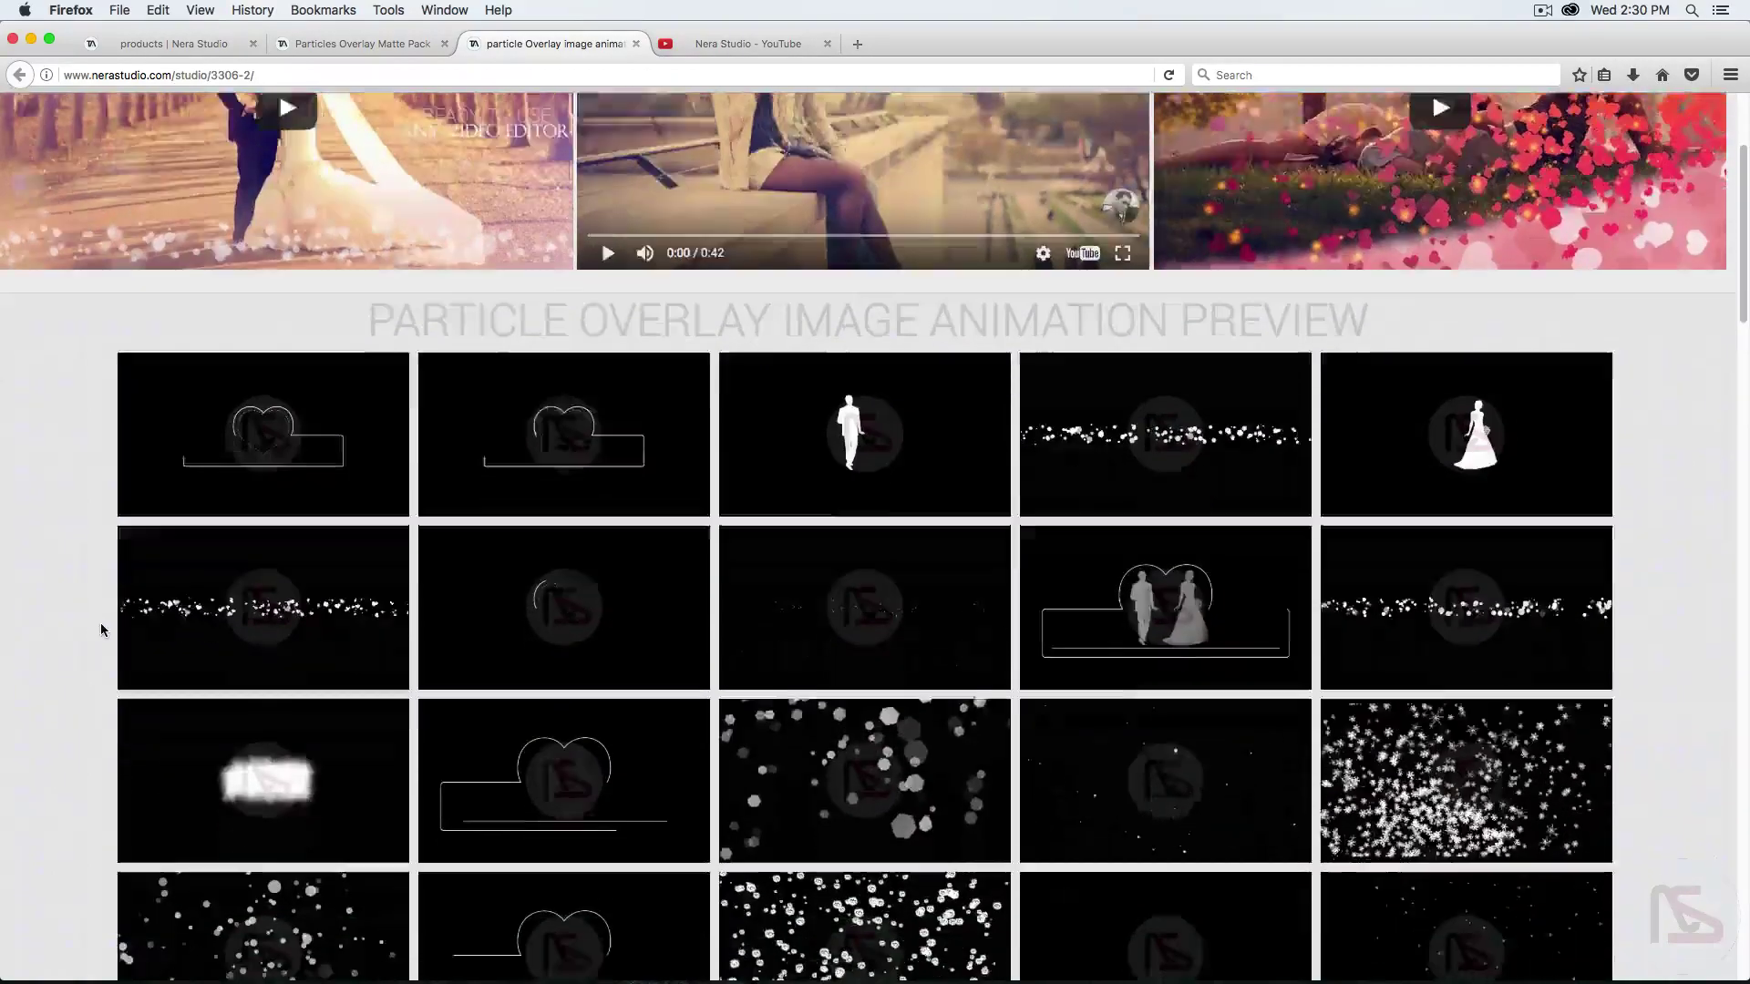
scroll(101, 629, down, 4)
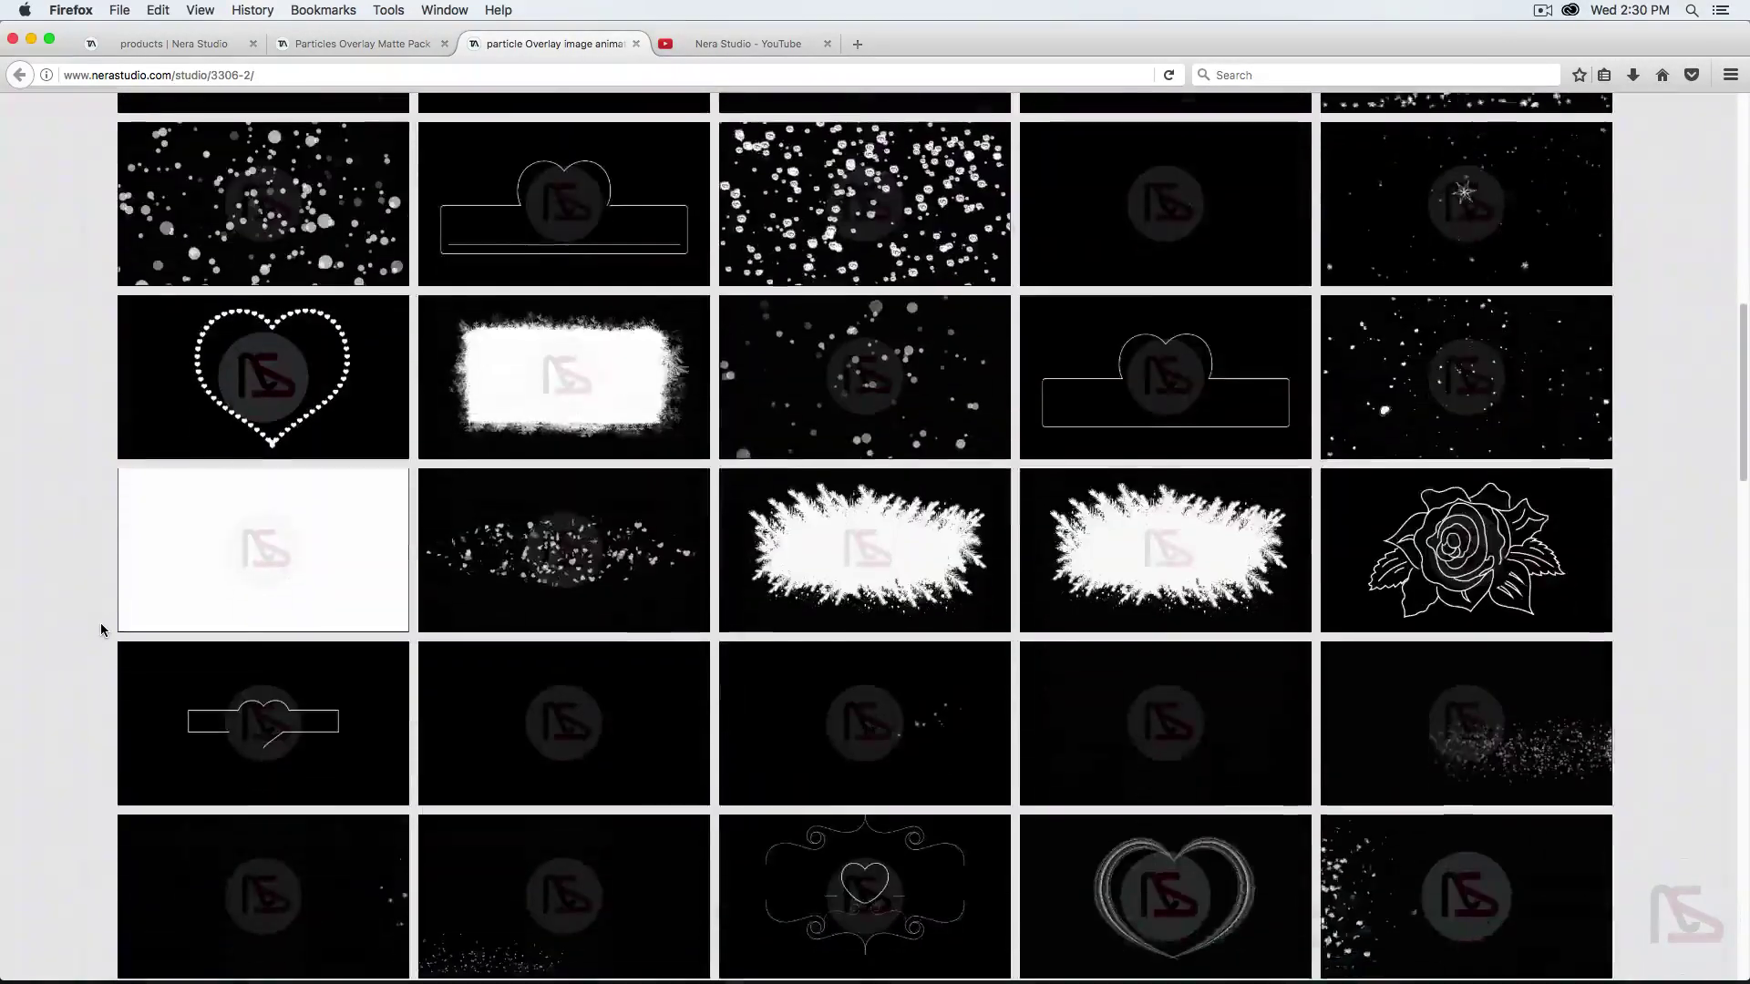
scroll(101, 629, down, 4)
scroll(100, 622, down, 5)
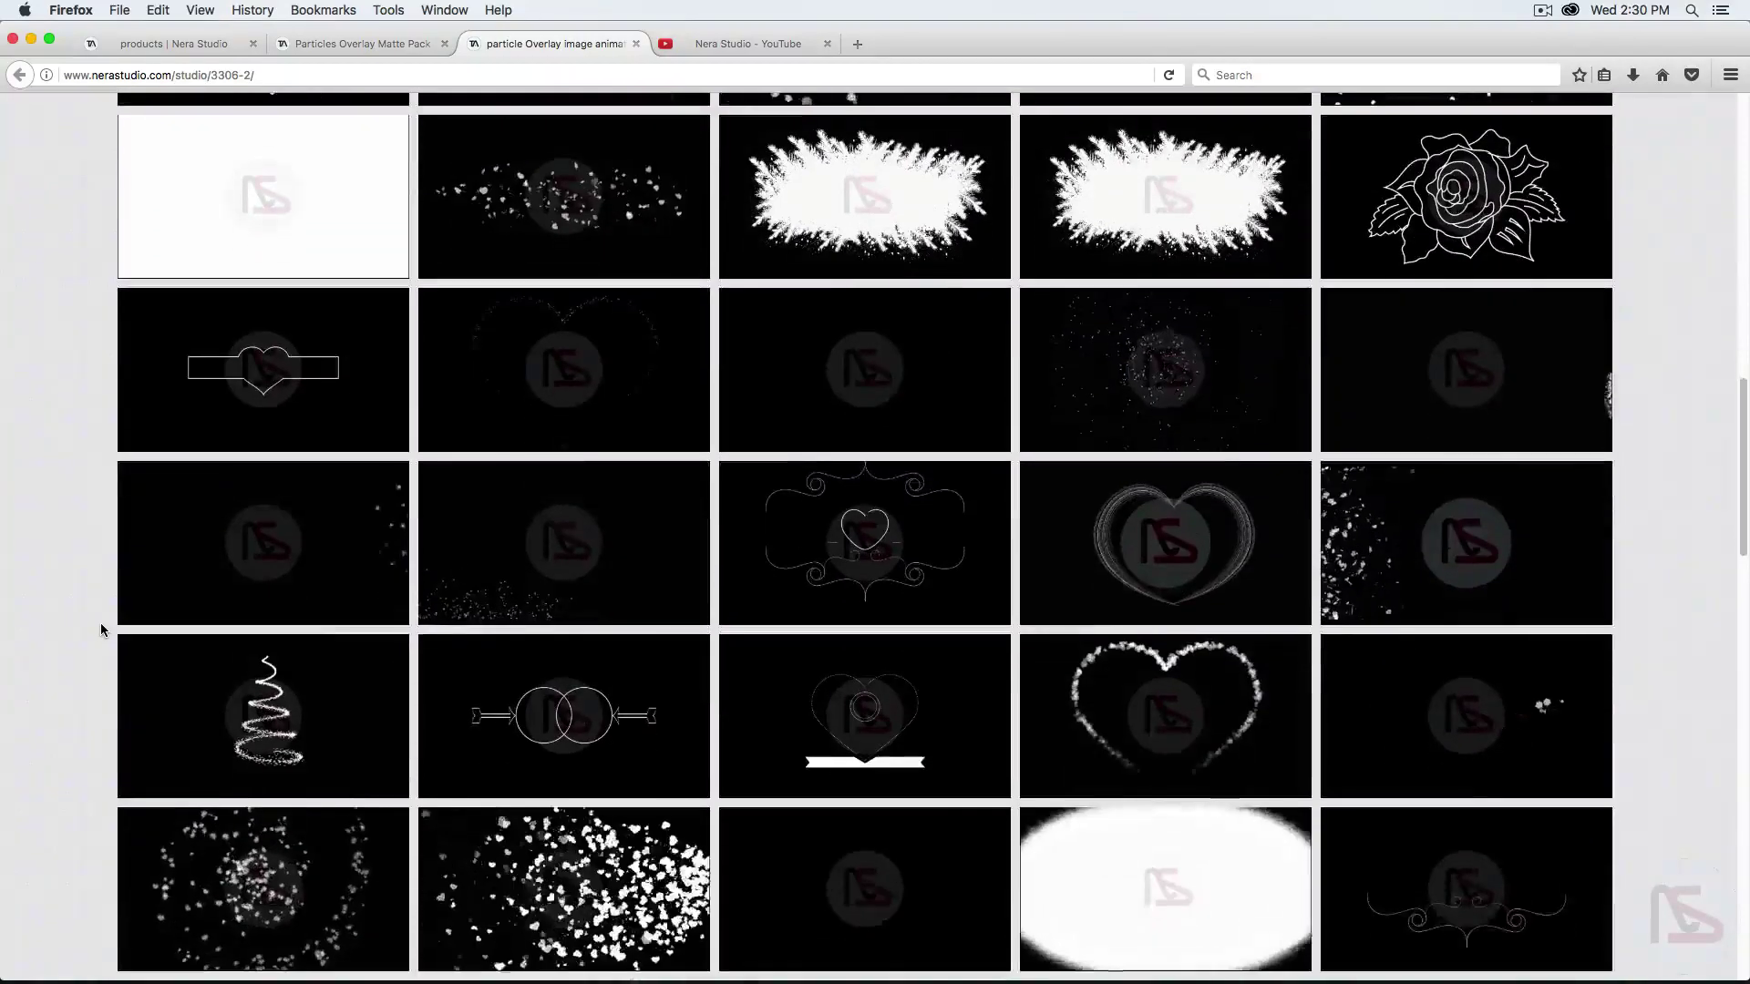
scroll(100, 622, down, 7)
scroll(100, 622, down, 6)
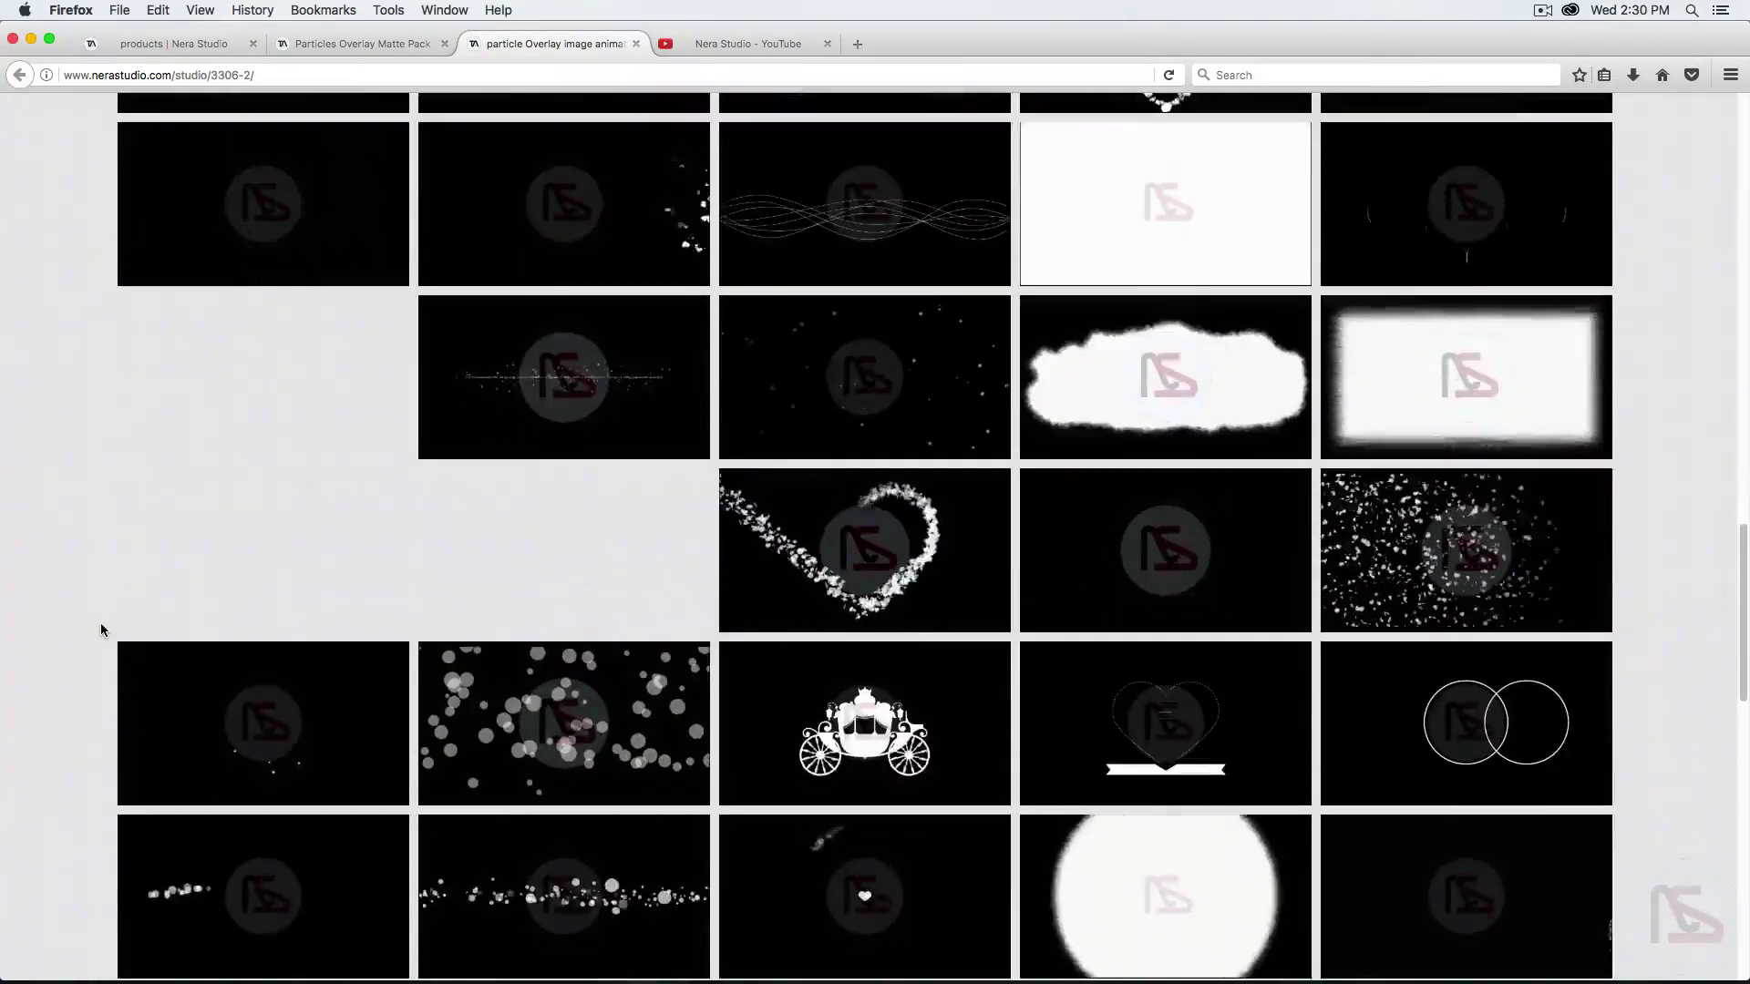
scroll(100, 621, down, 10)
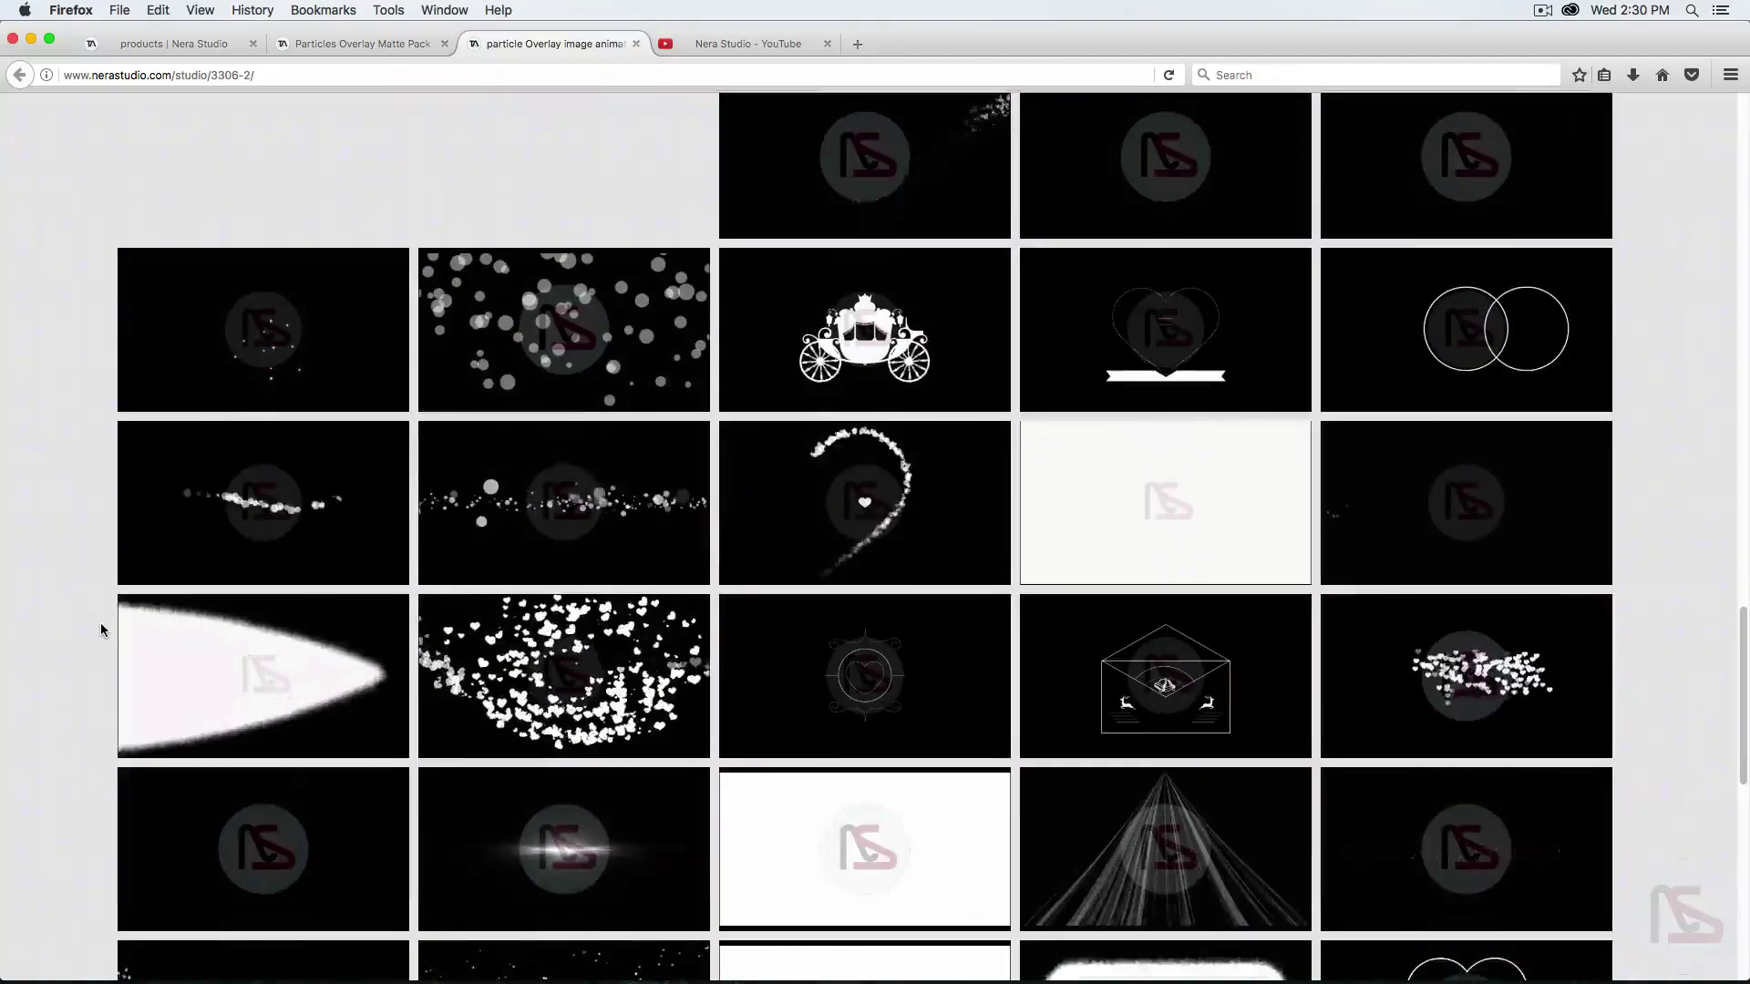
scroll(100, 624, down, 4)
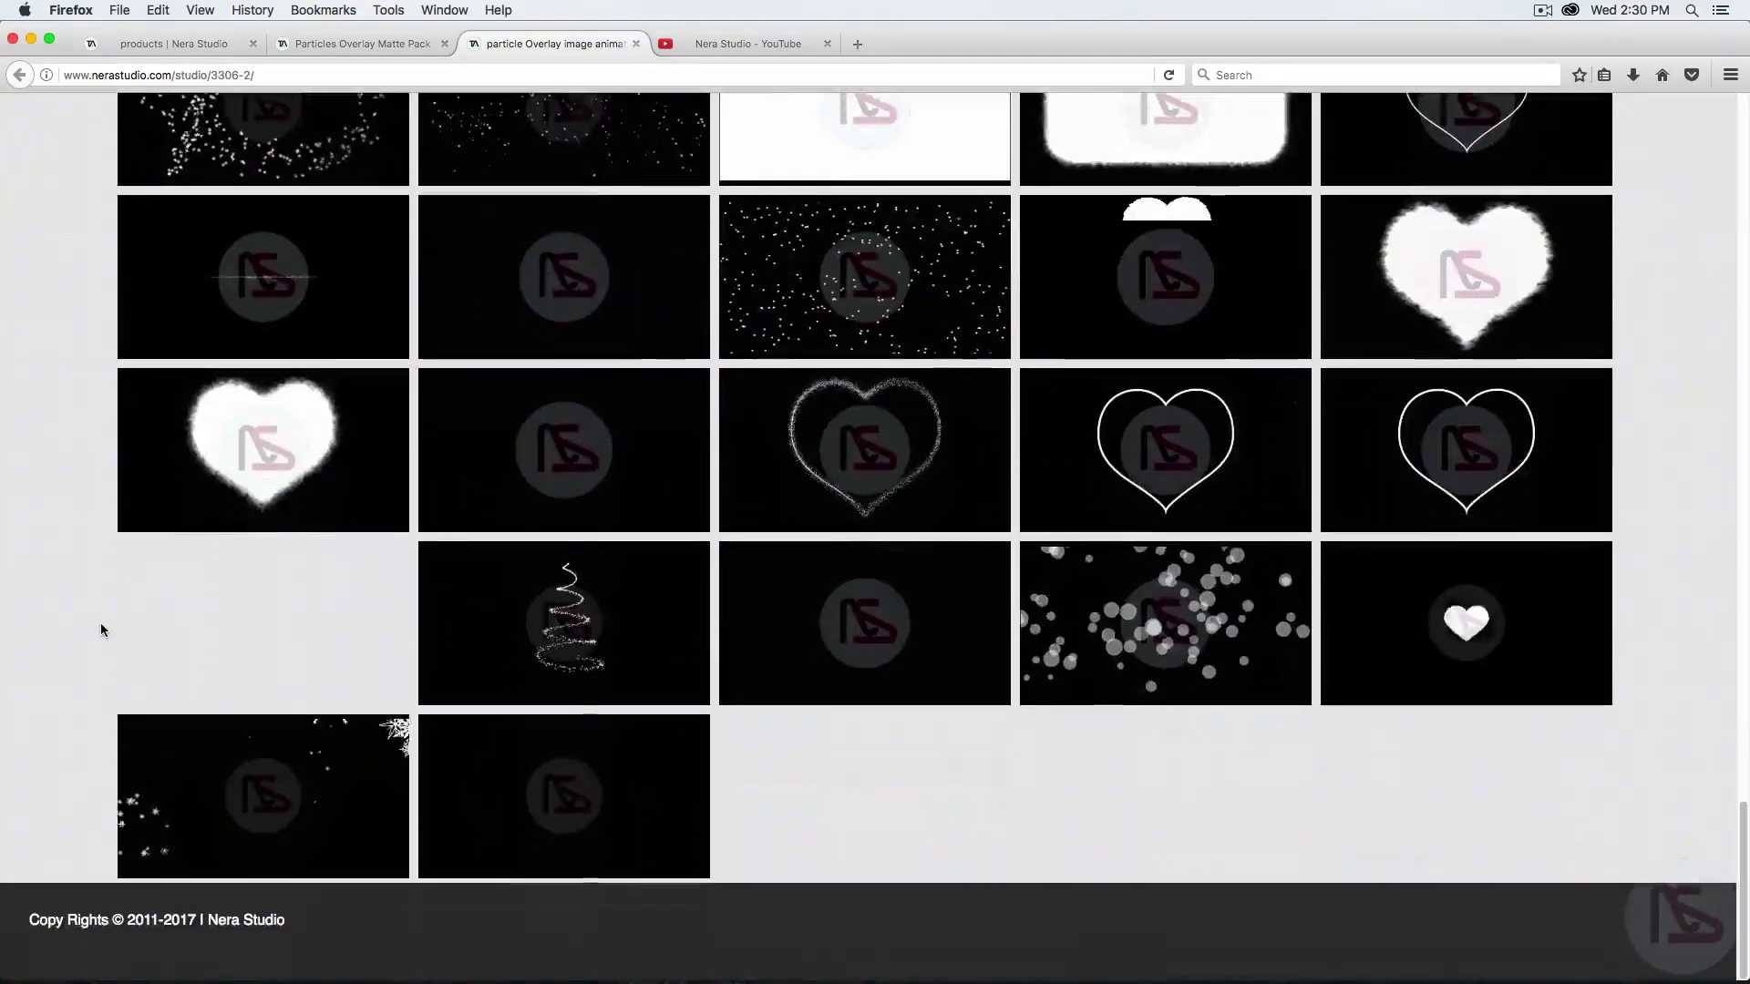
scroll(100, 624, up, 8)
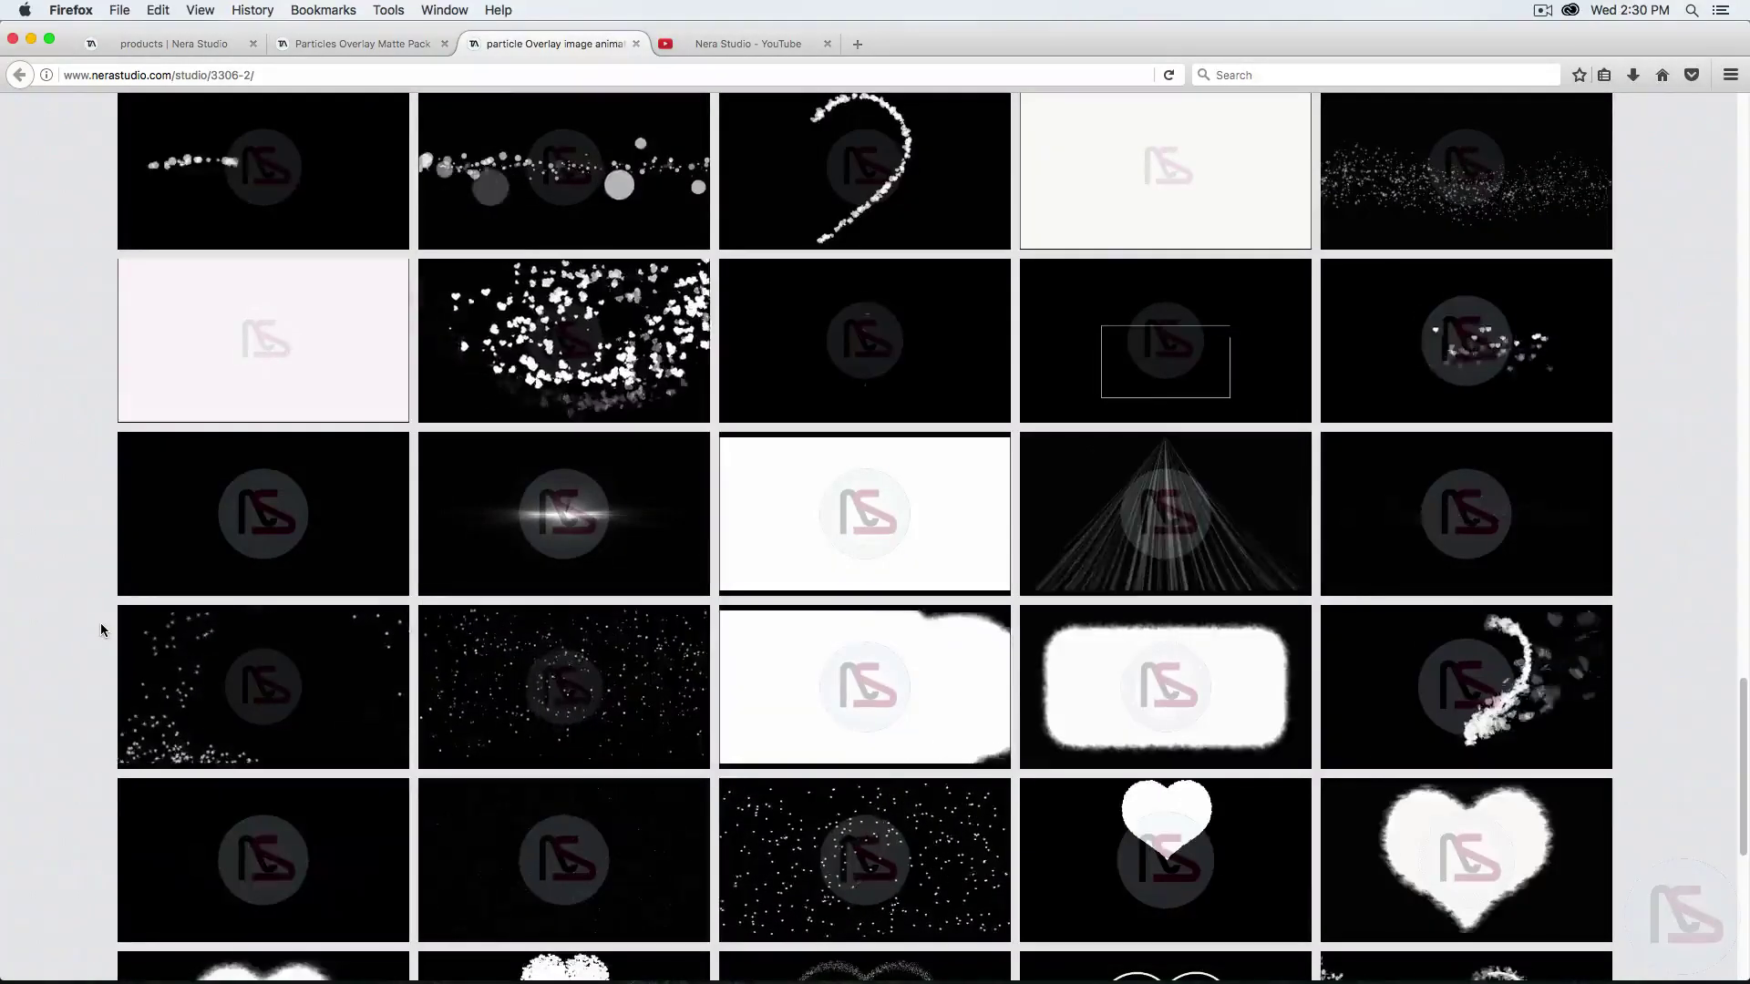
scroll(100, 629, up, 15)
scroll(101, 628, up, 15)
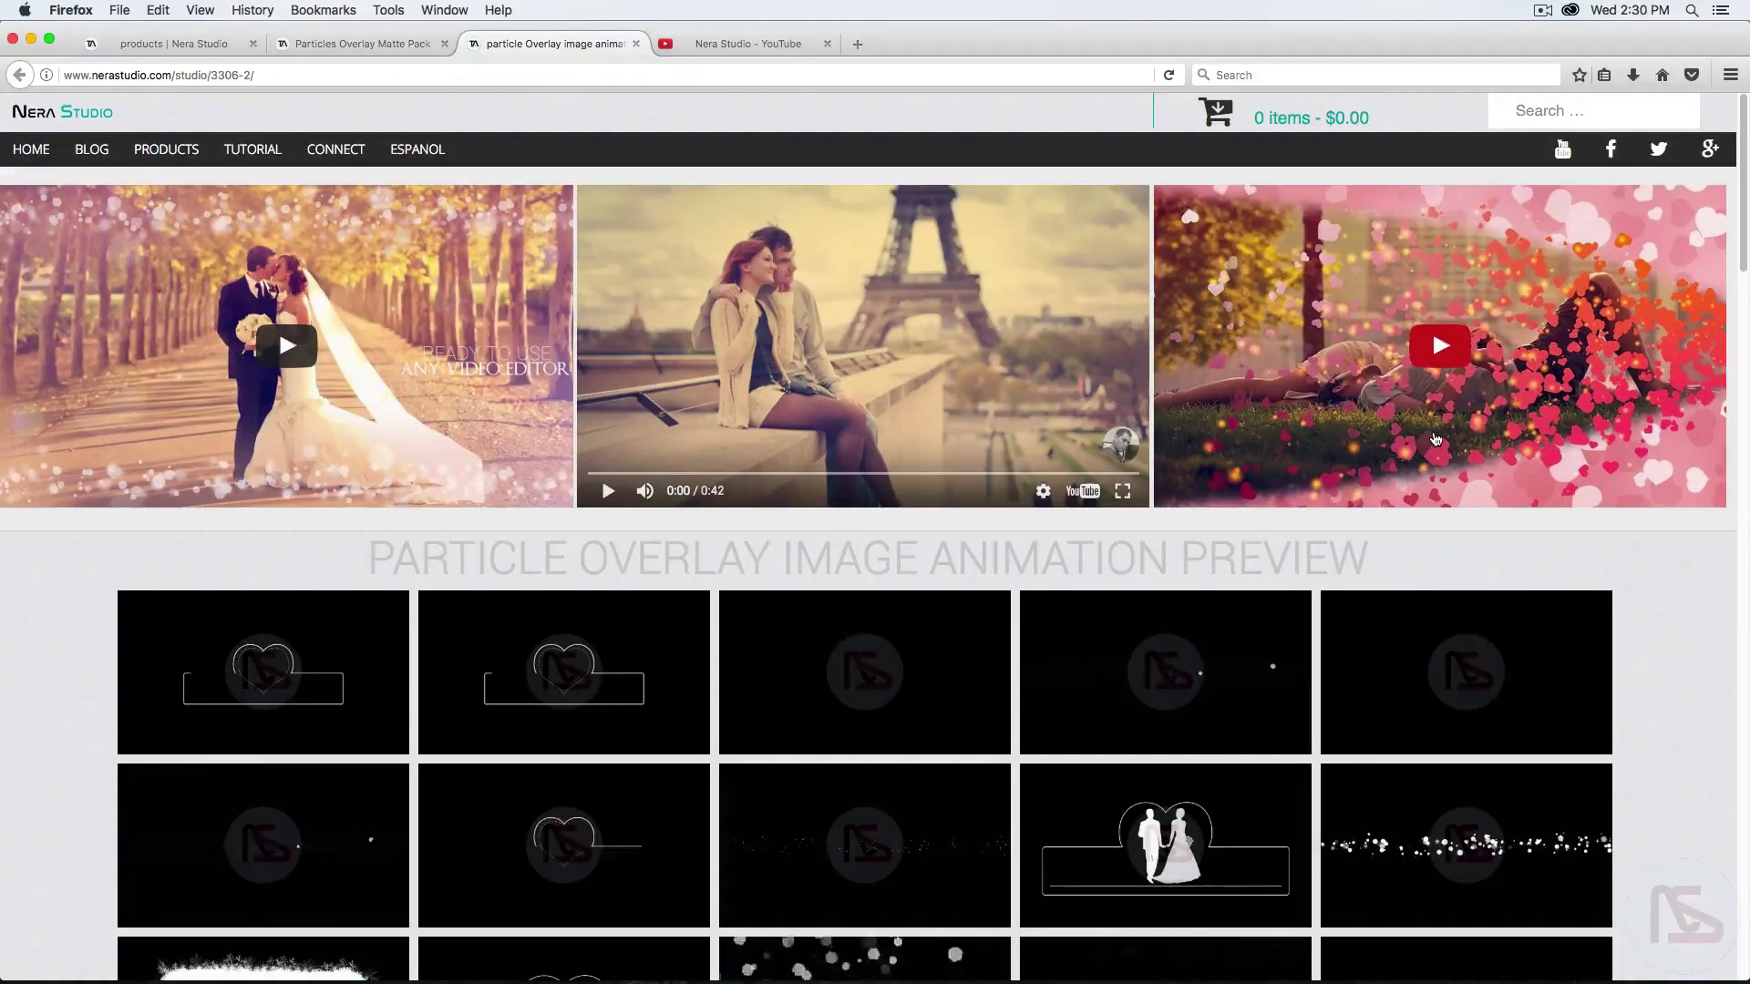
- Show the video list of the Nera Studio YouTube channel and minimize the browser window
click(759, 50)
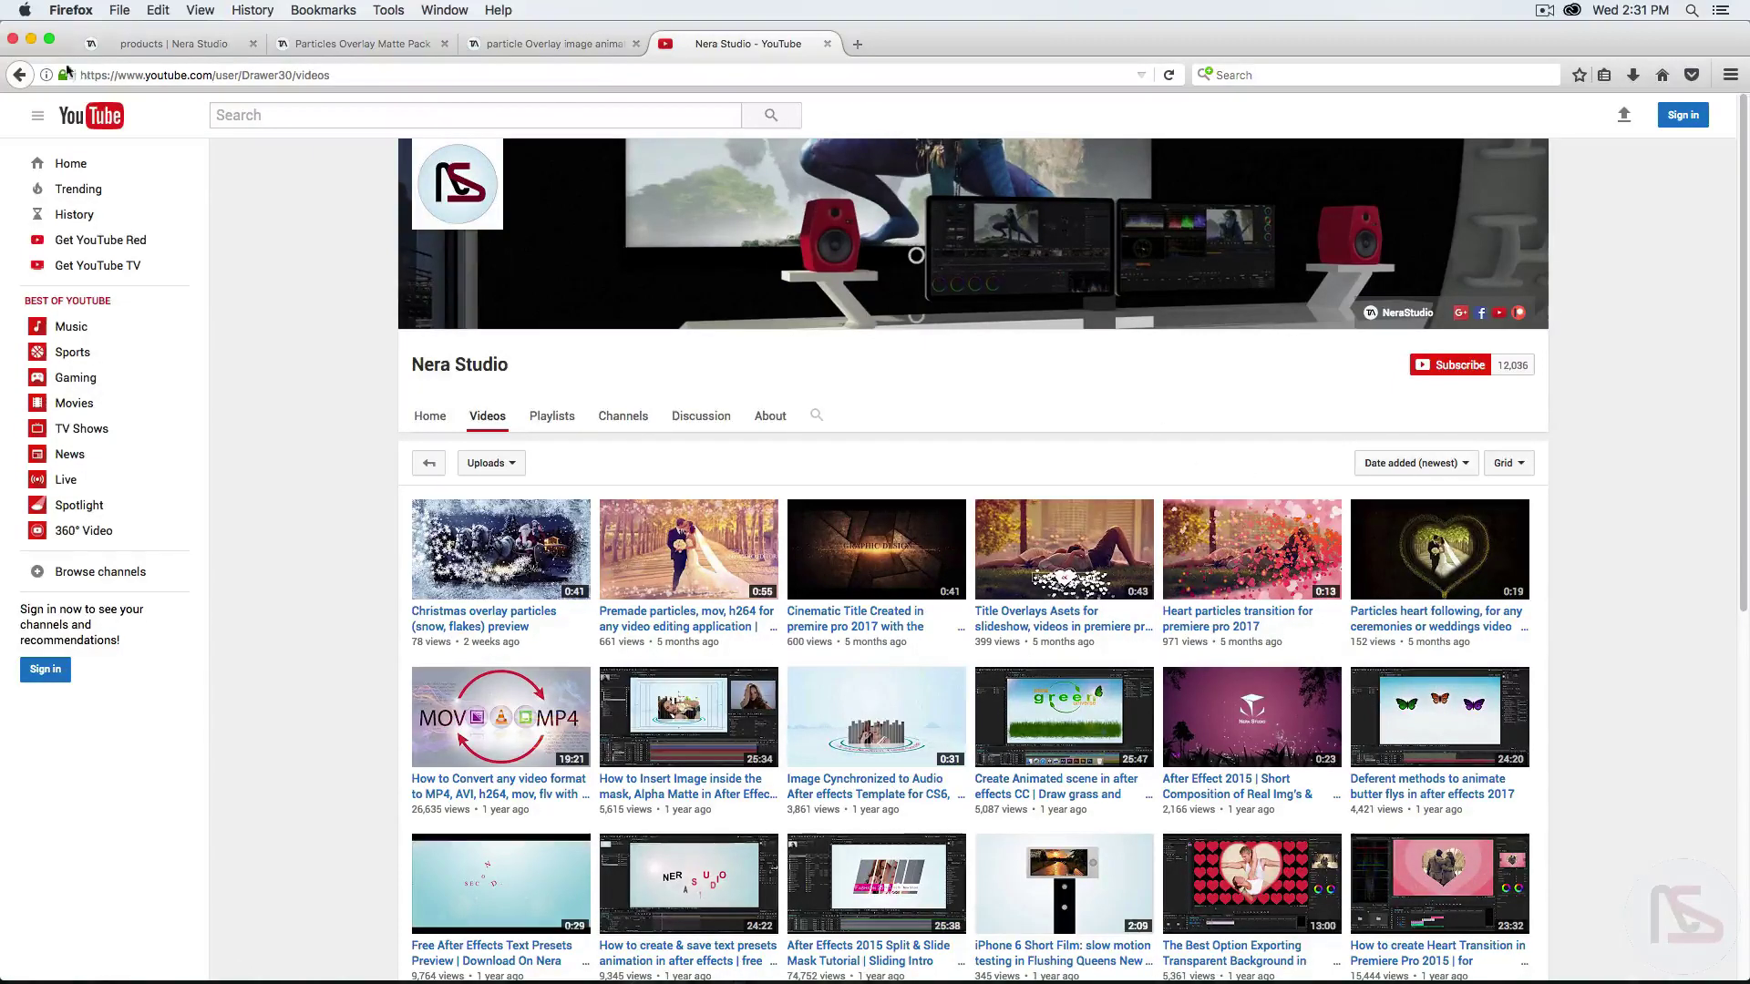
click(30, 40)
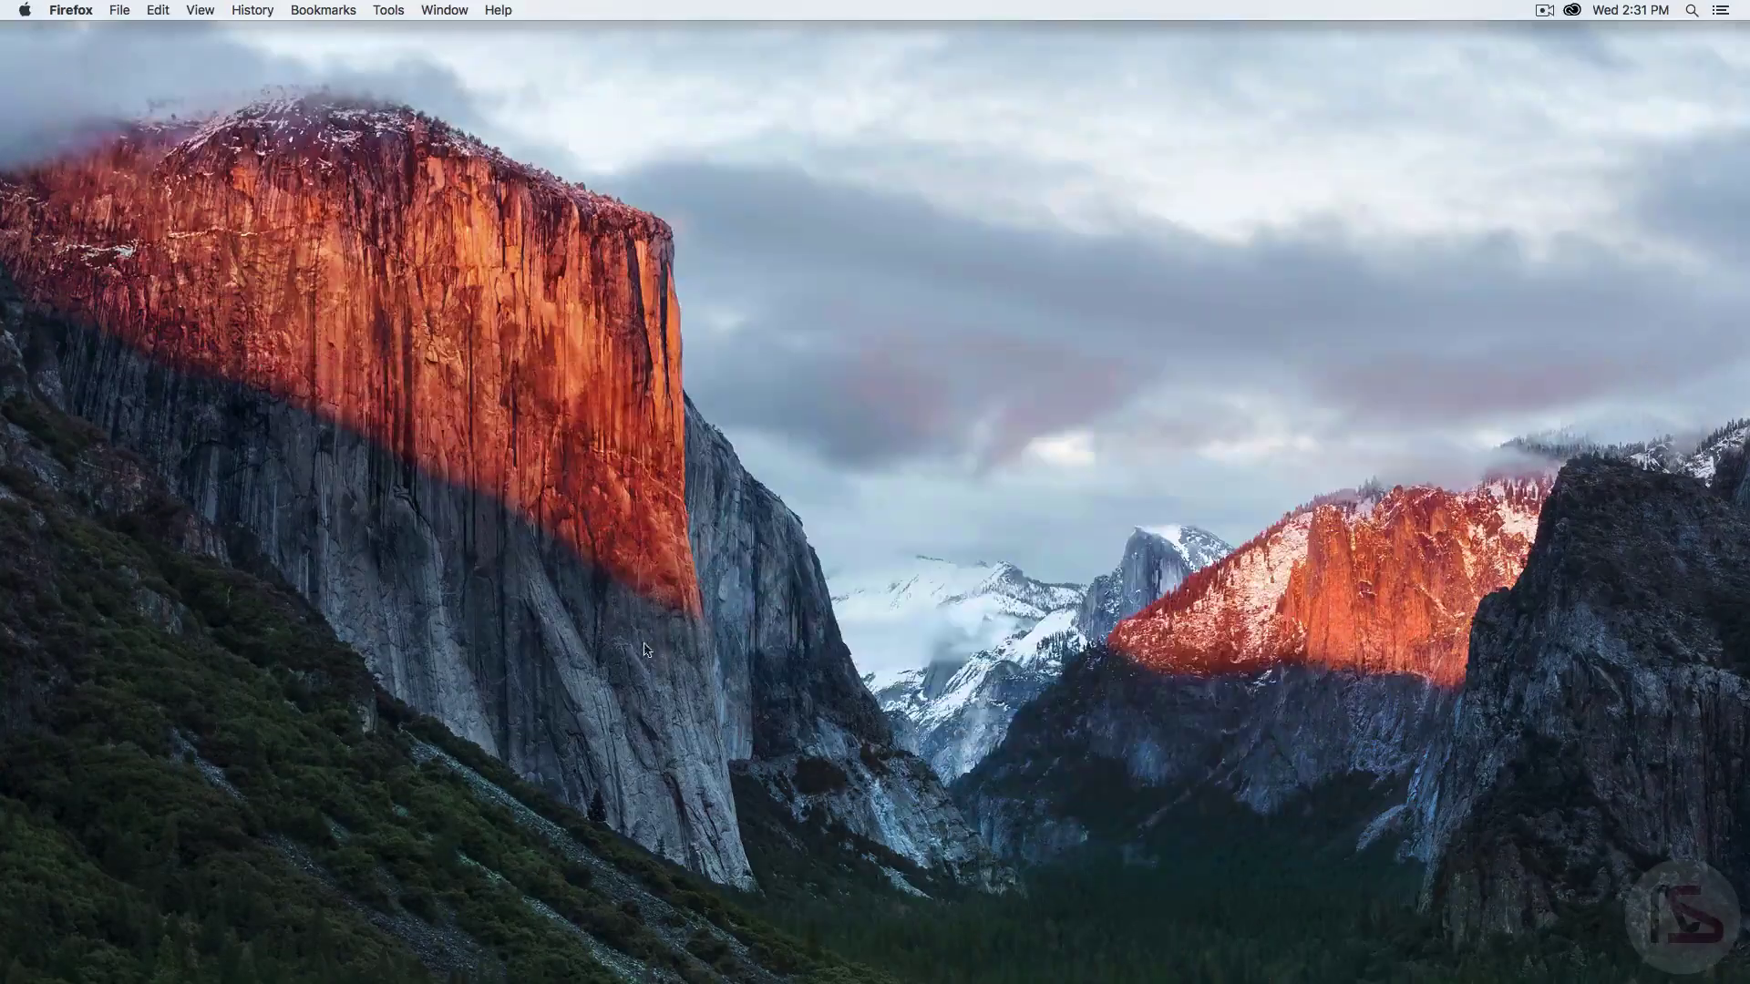
- Switch to the June-21th-tut-Cinema-Title.prproj project in Premiere Pro and open its Footage bin
mouse_move(823, 981)
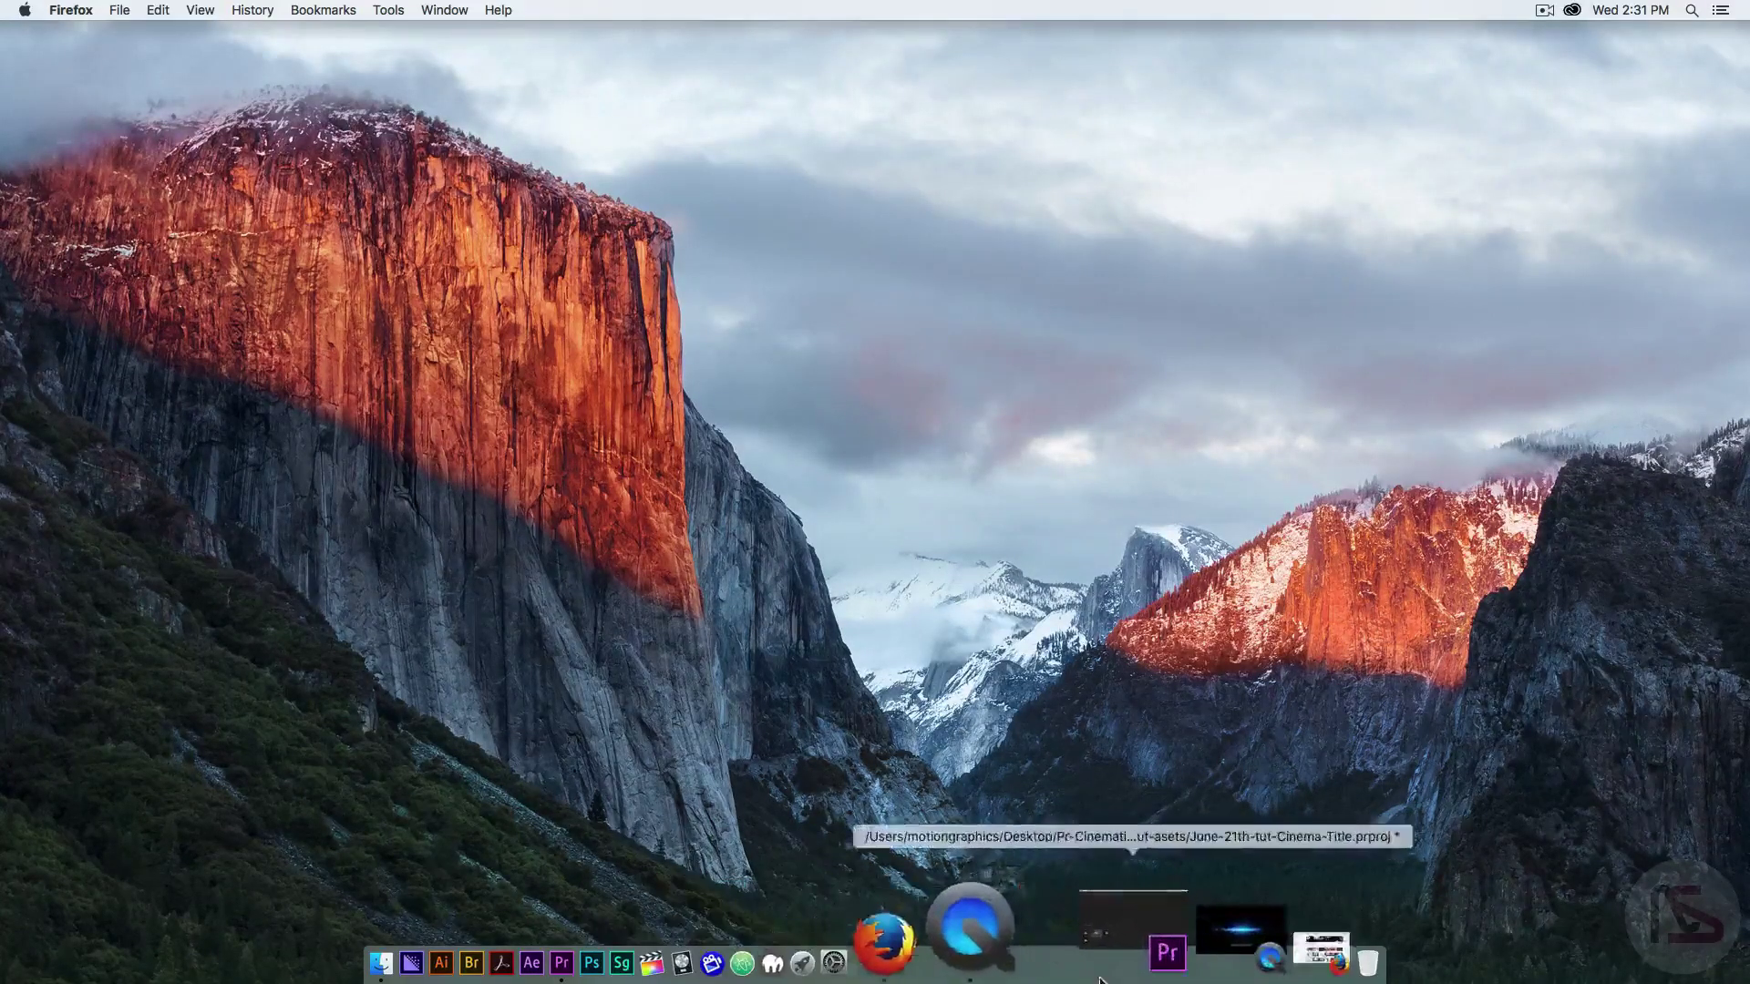
click(1110, 949)
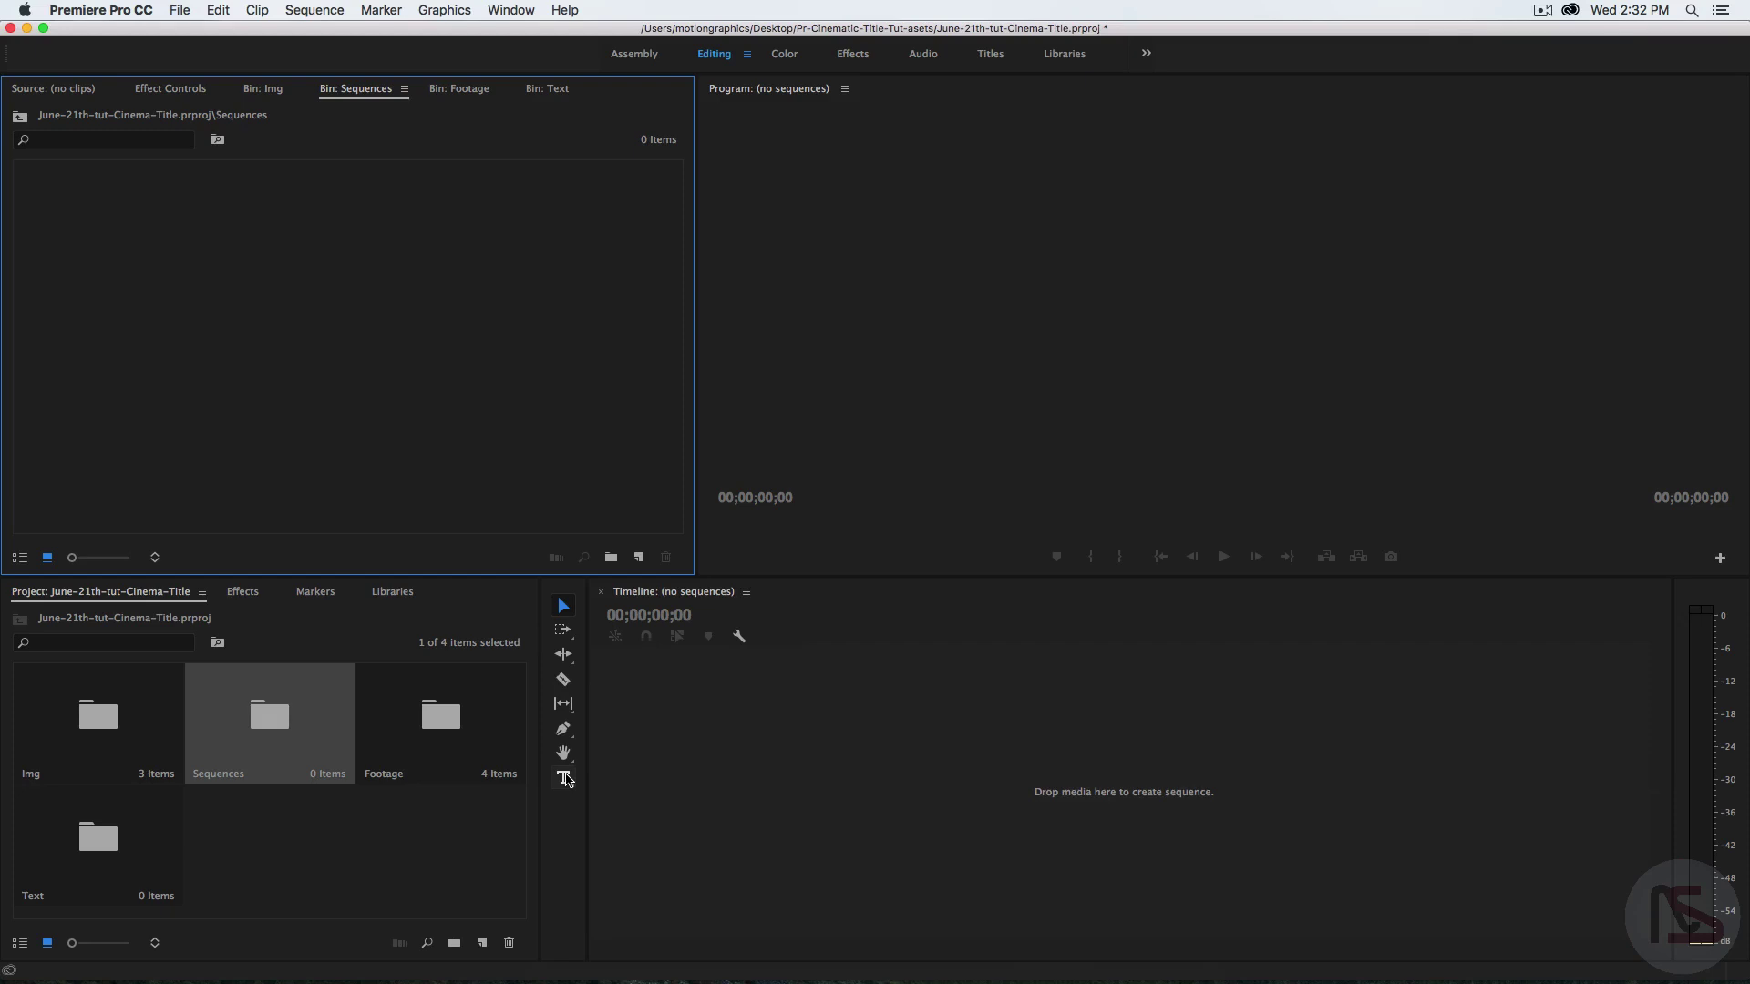
click(299, 870)
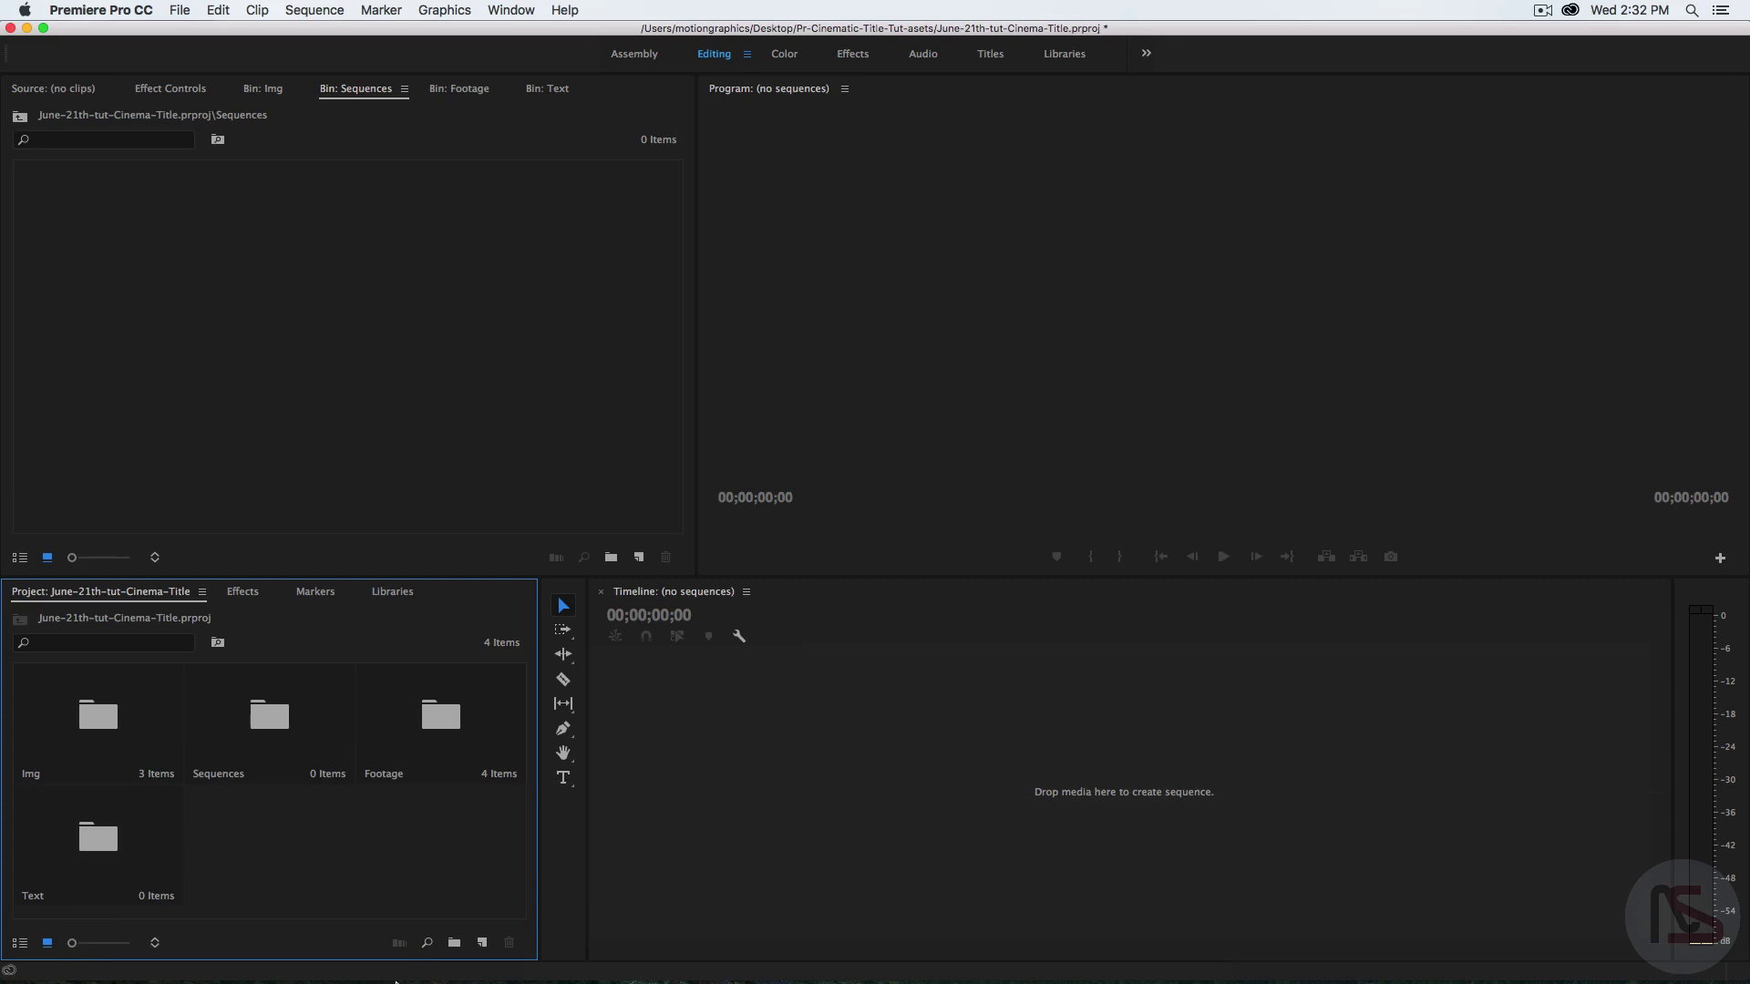
mouse_move(459, 982)
click(567, 911)
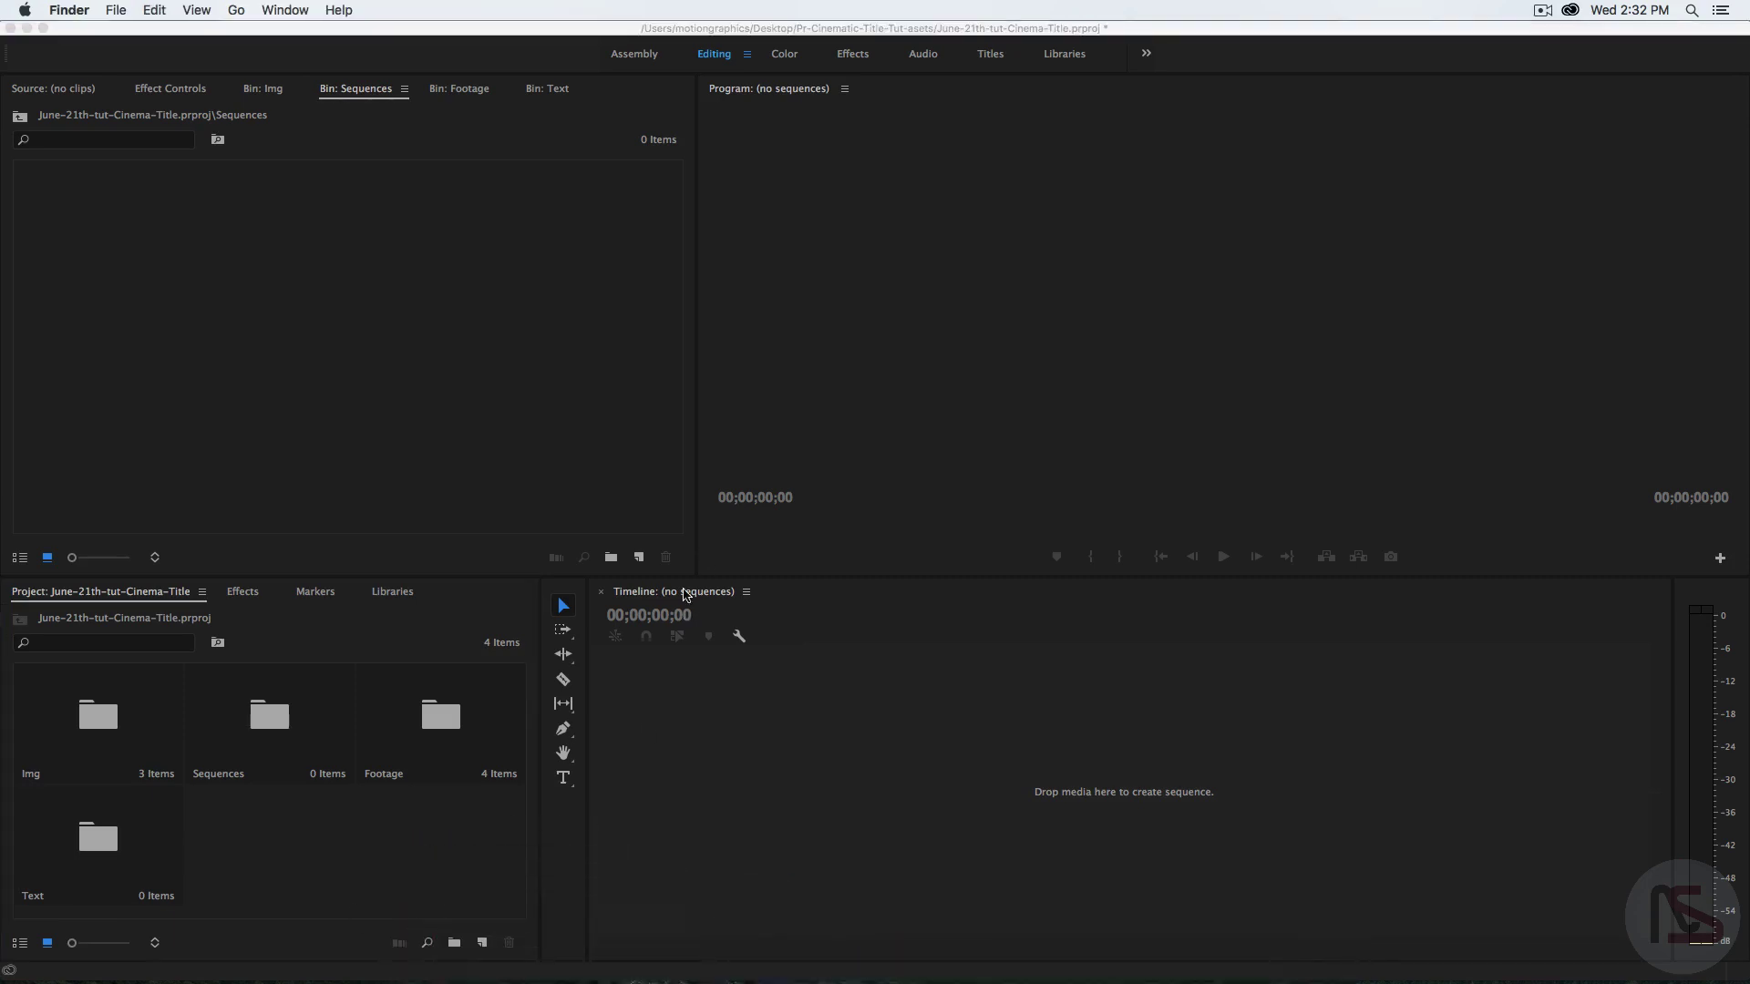
double_click(483, 703)
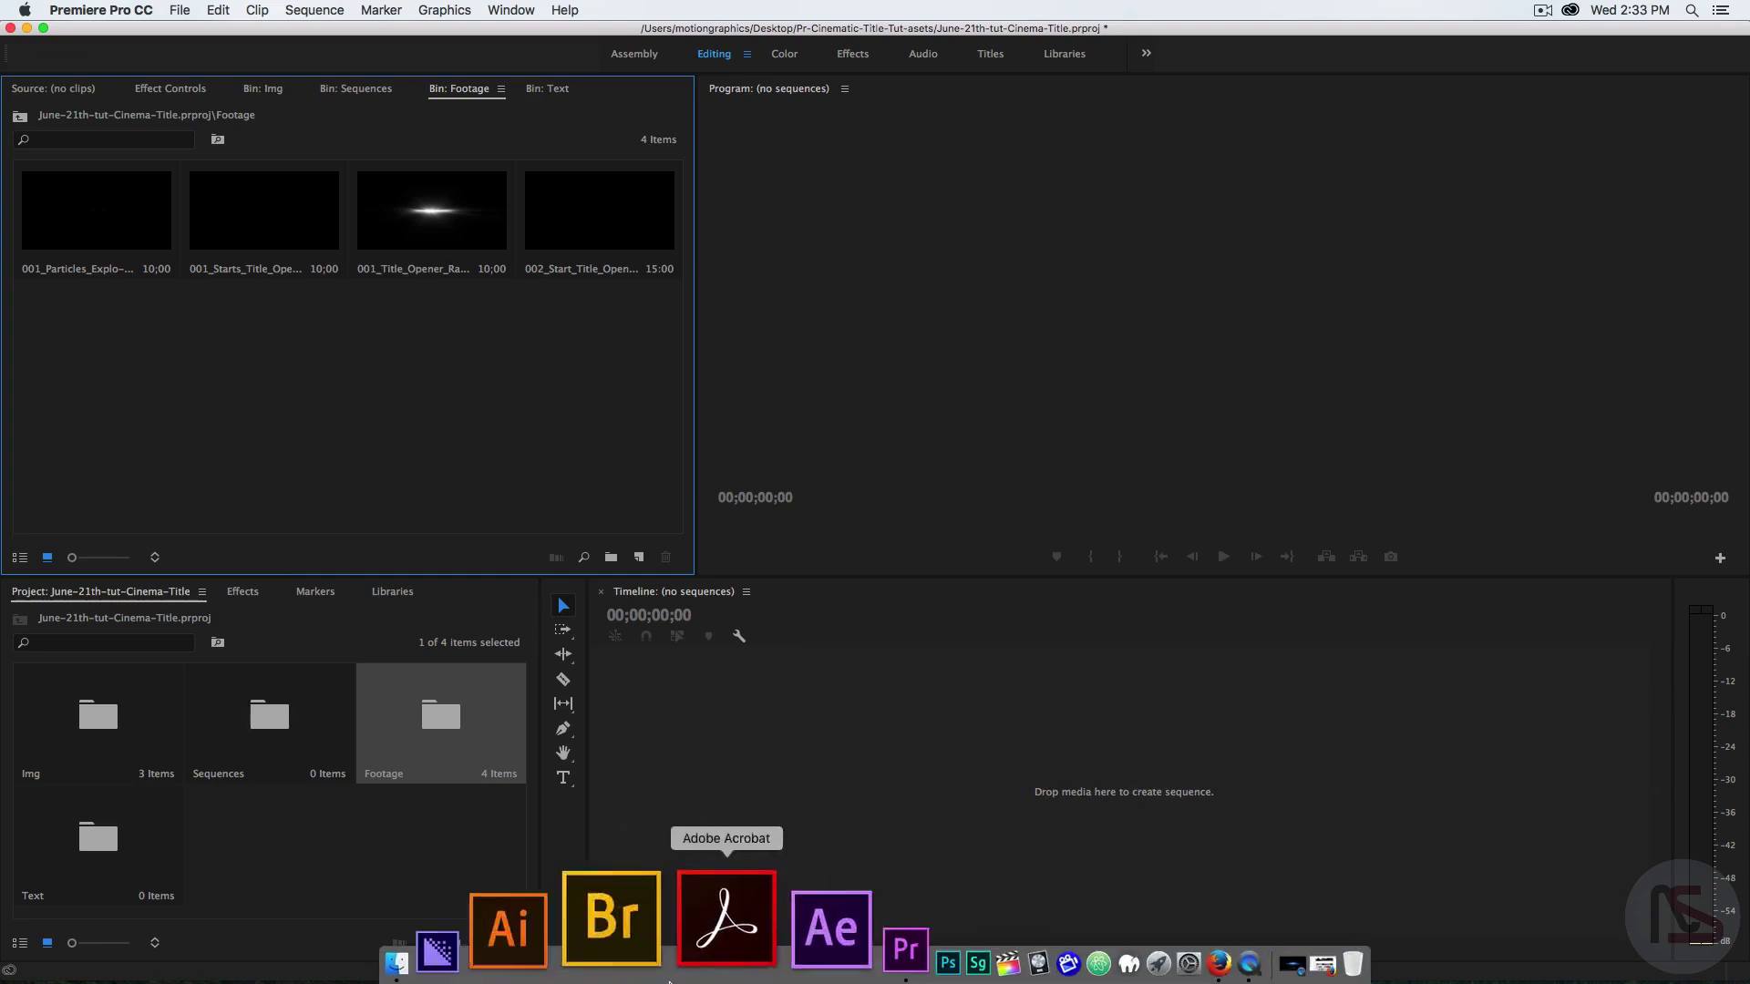
- Switch to Finder and show the contents of the desktop folder Pr-Cinematic-Title-Tut-asets as a list
click(567, 953)
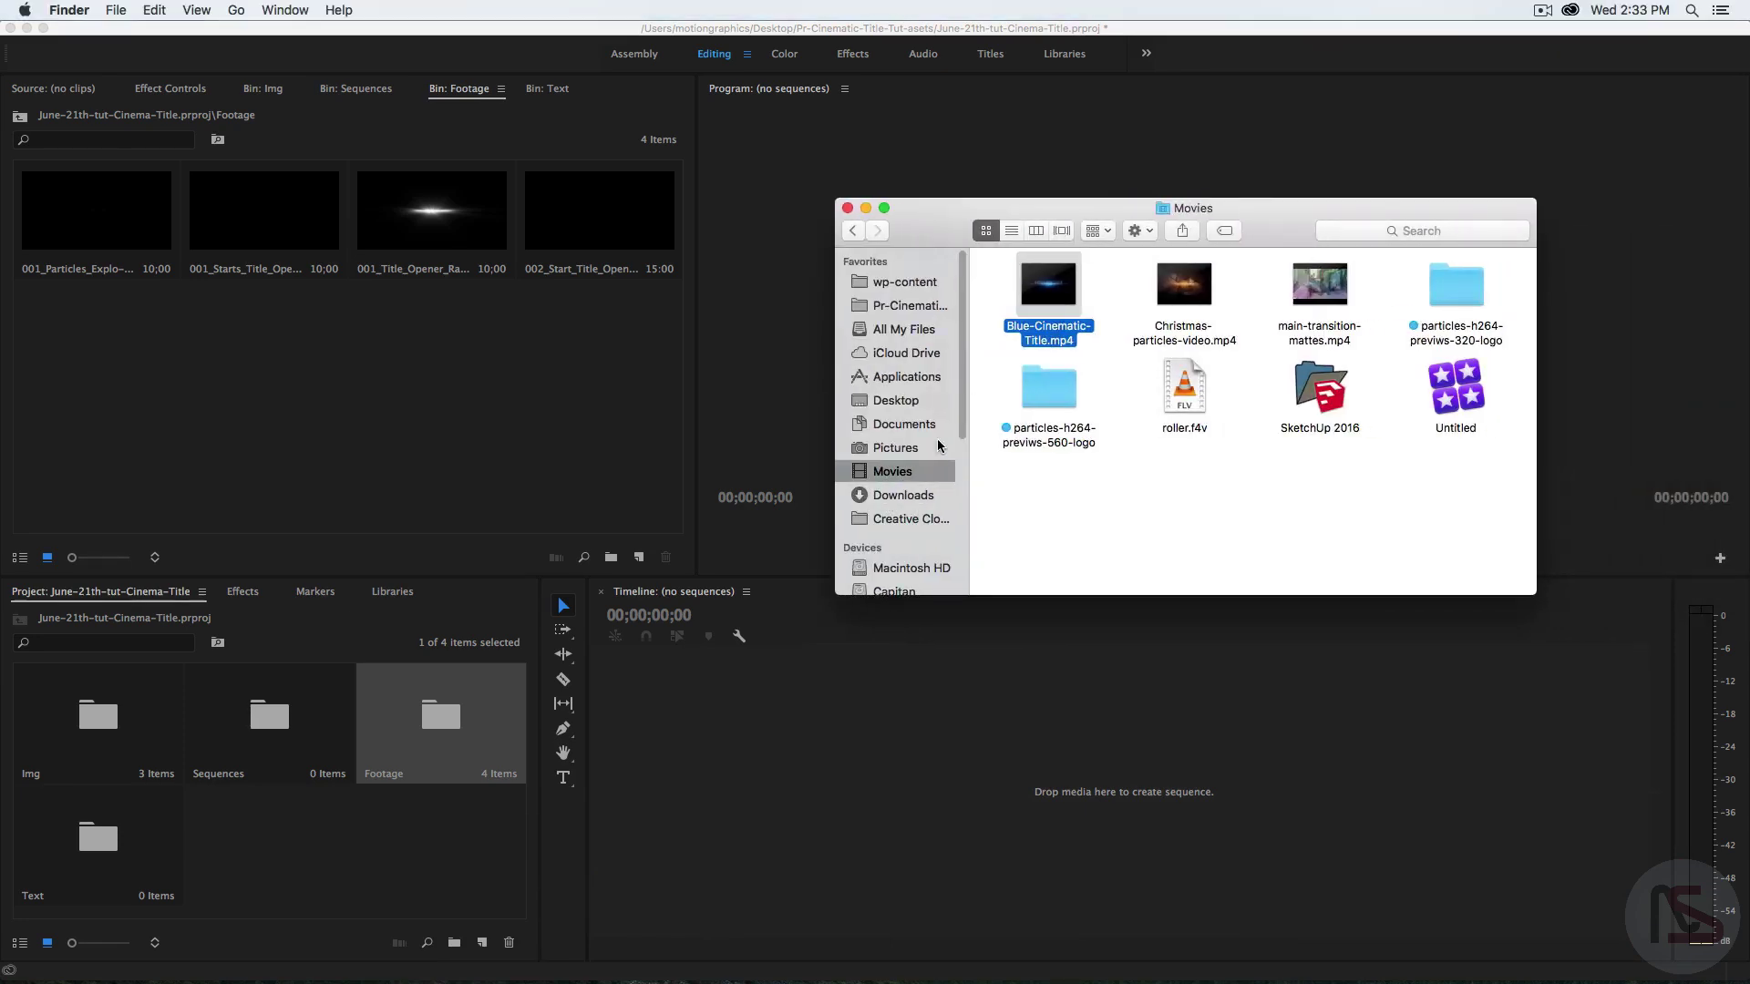
click(896, 402)
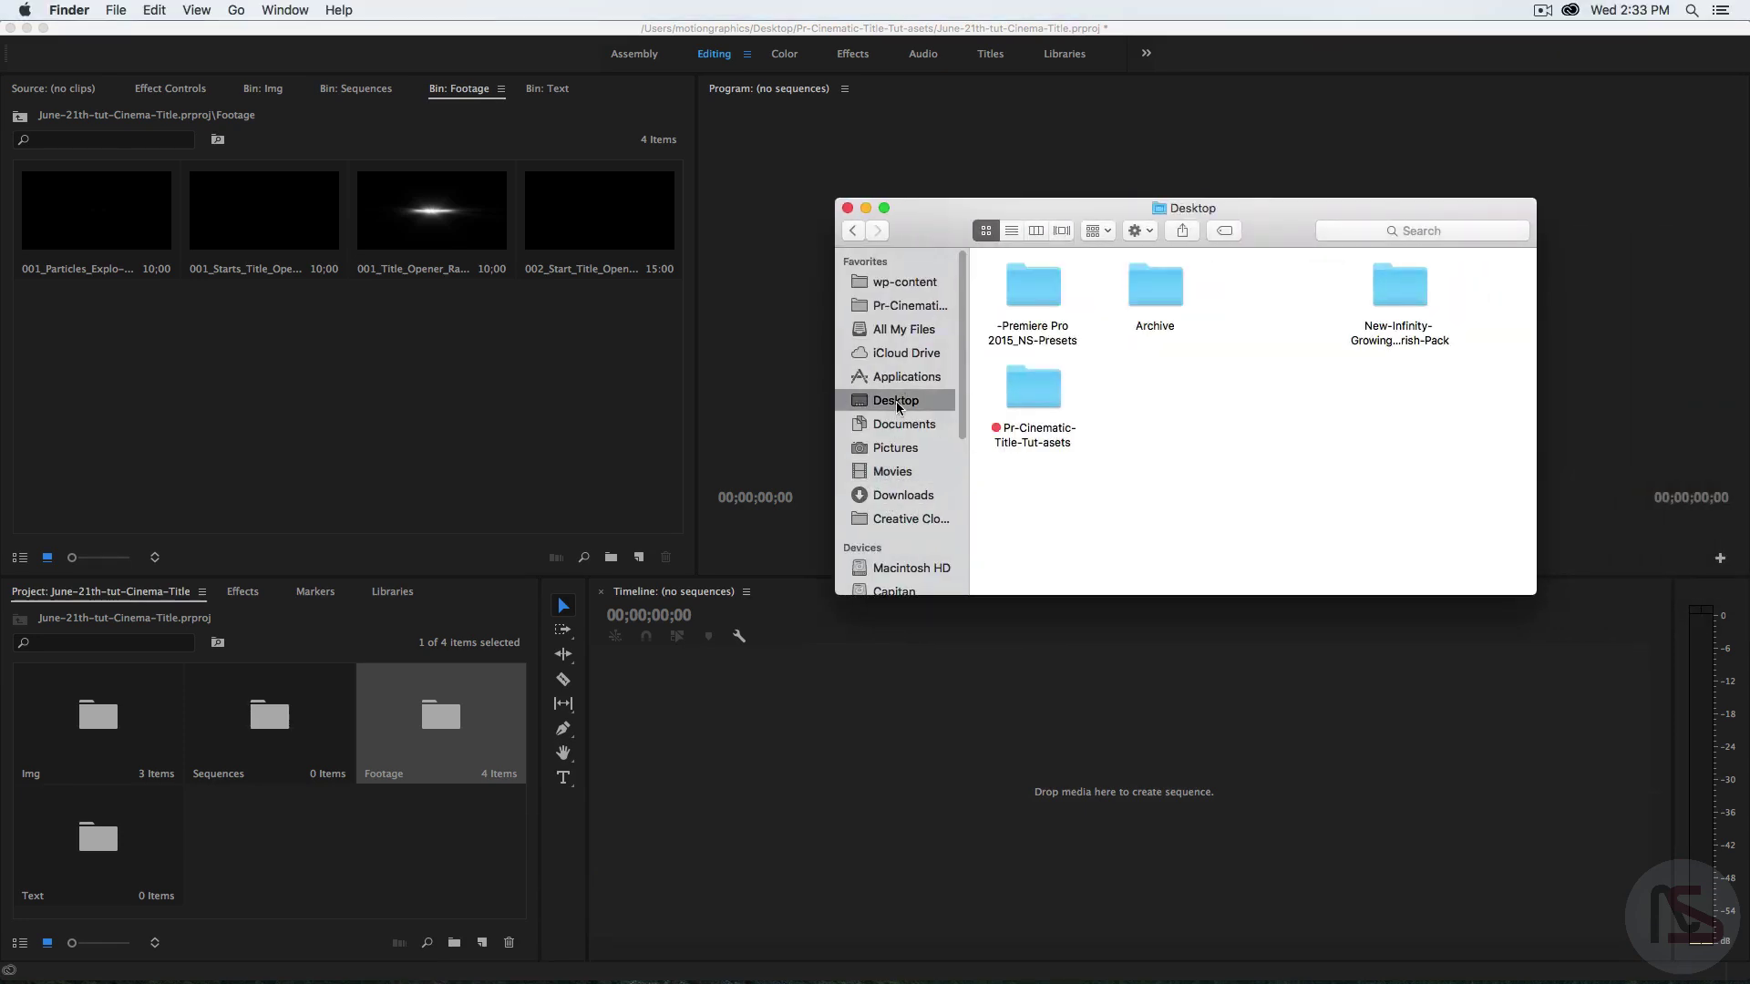
double_click(1048, 408)
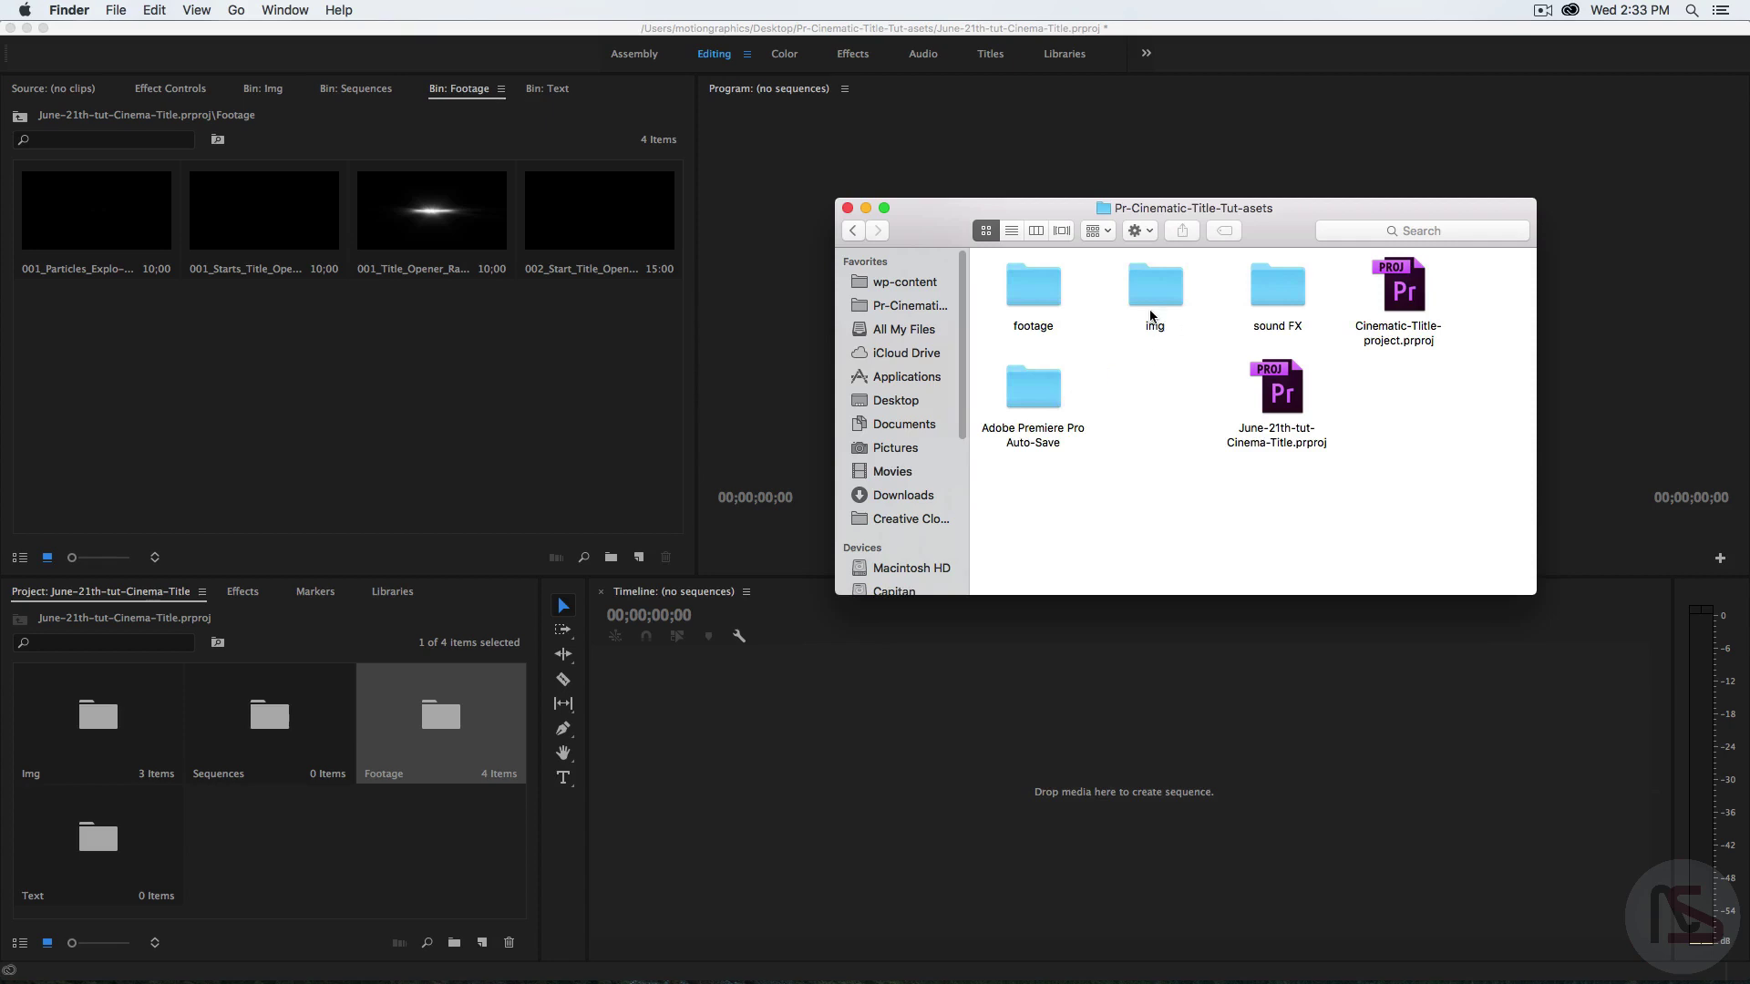
click(1011, 231)
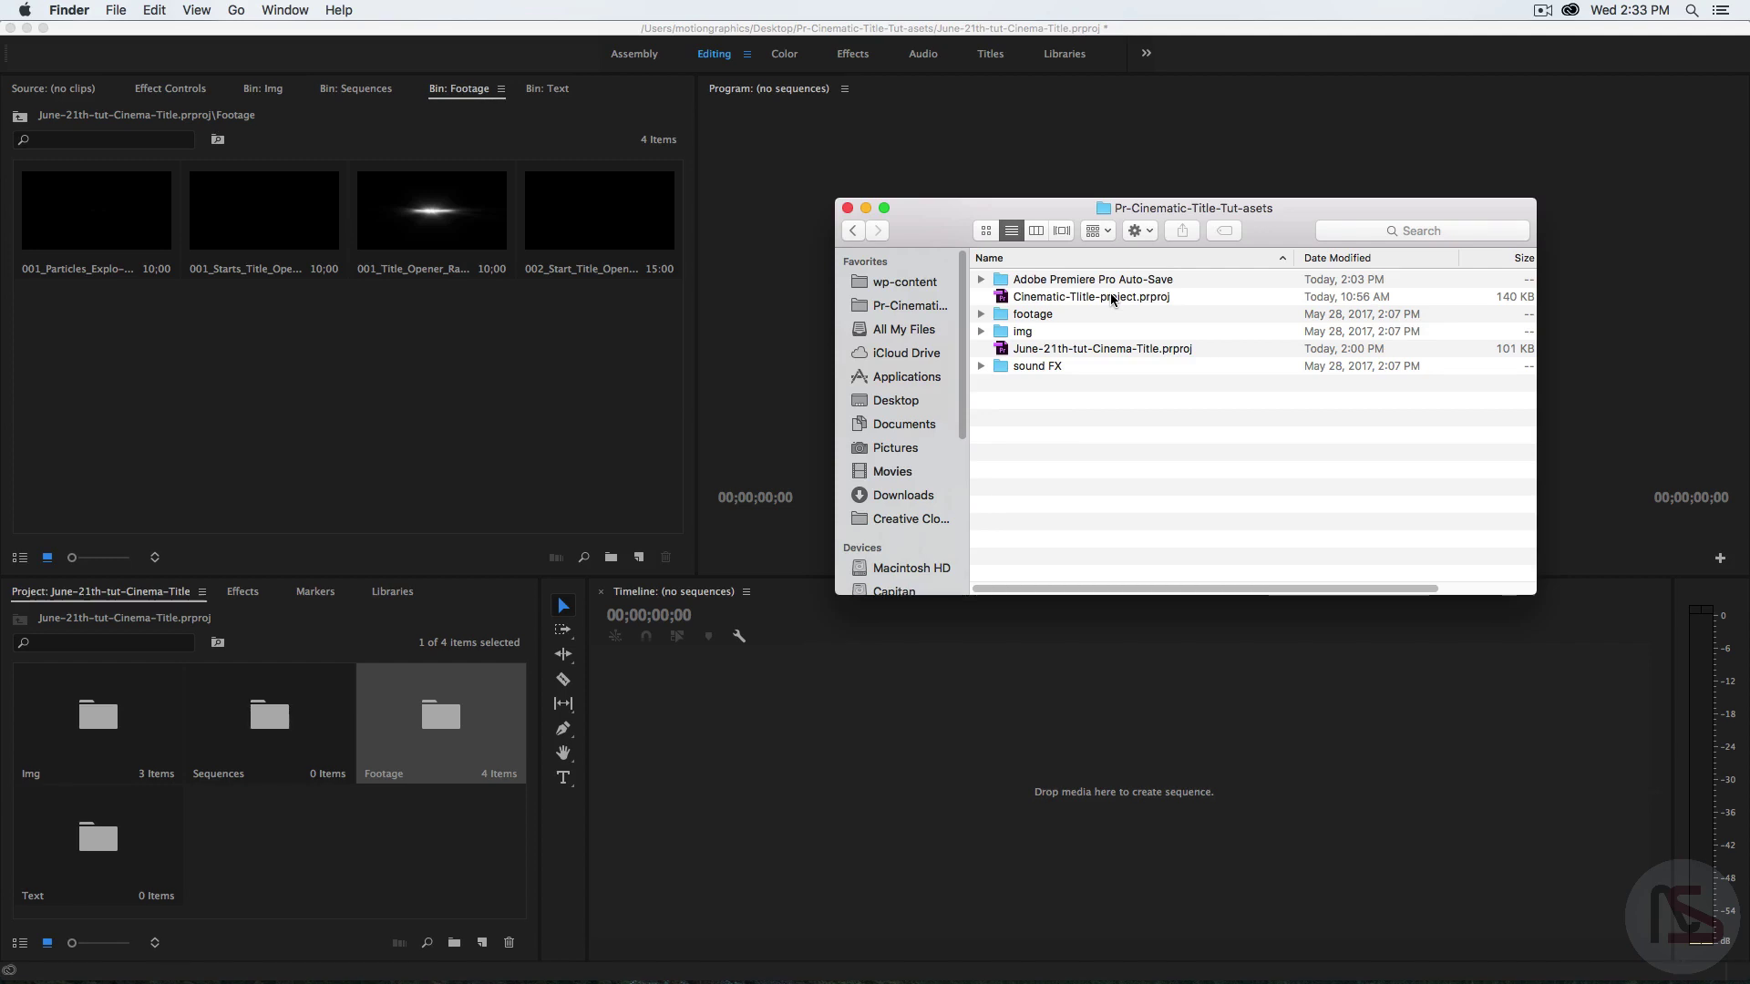
- Inspect the clips in the footage folder and the images in the img folder, and close the Finder window
double_click(1023, 319)
drag(1186, 473, 1094, 273)
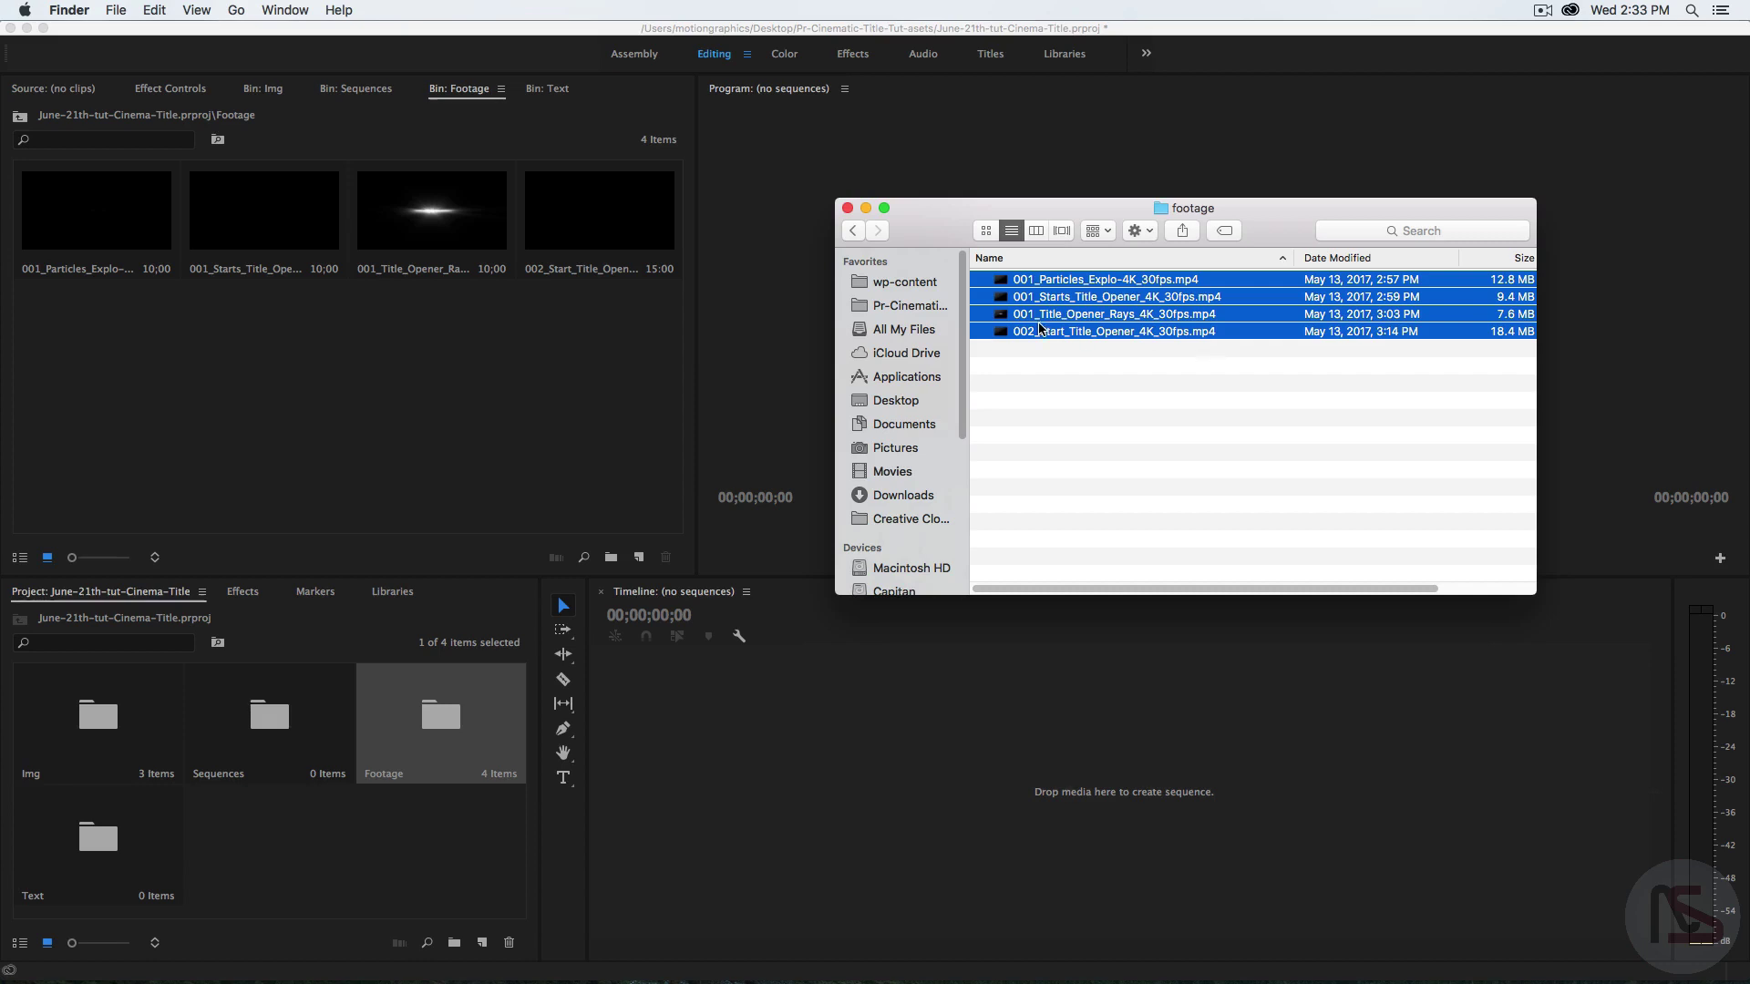
click(853, 231)
double_click(1034, 332)
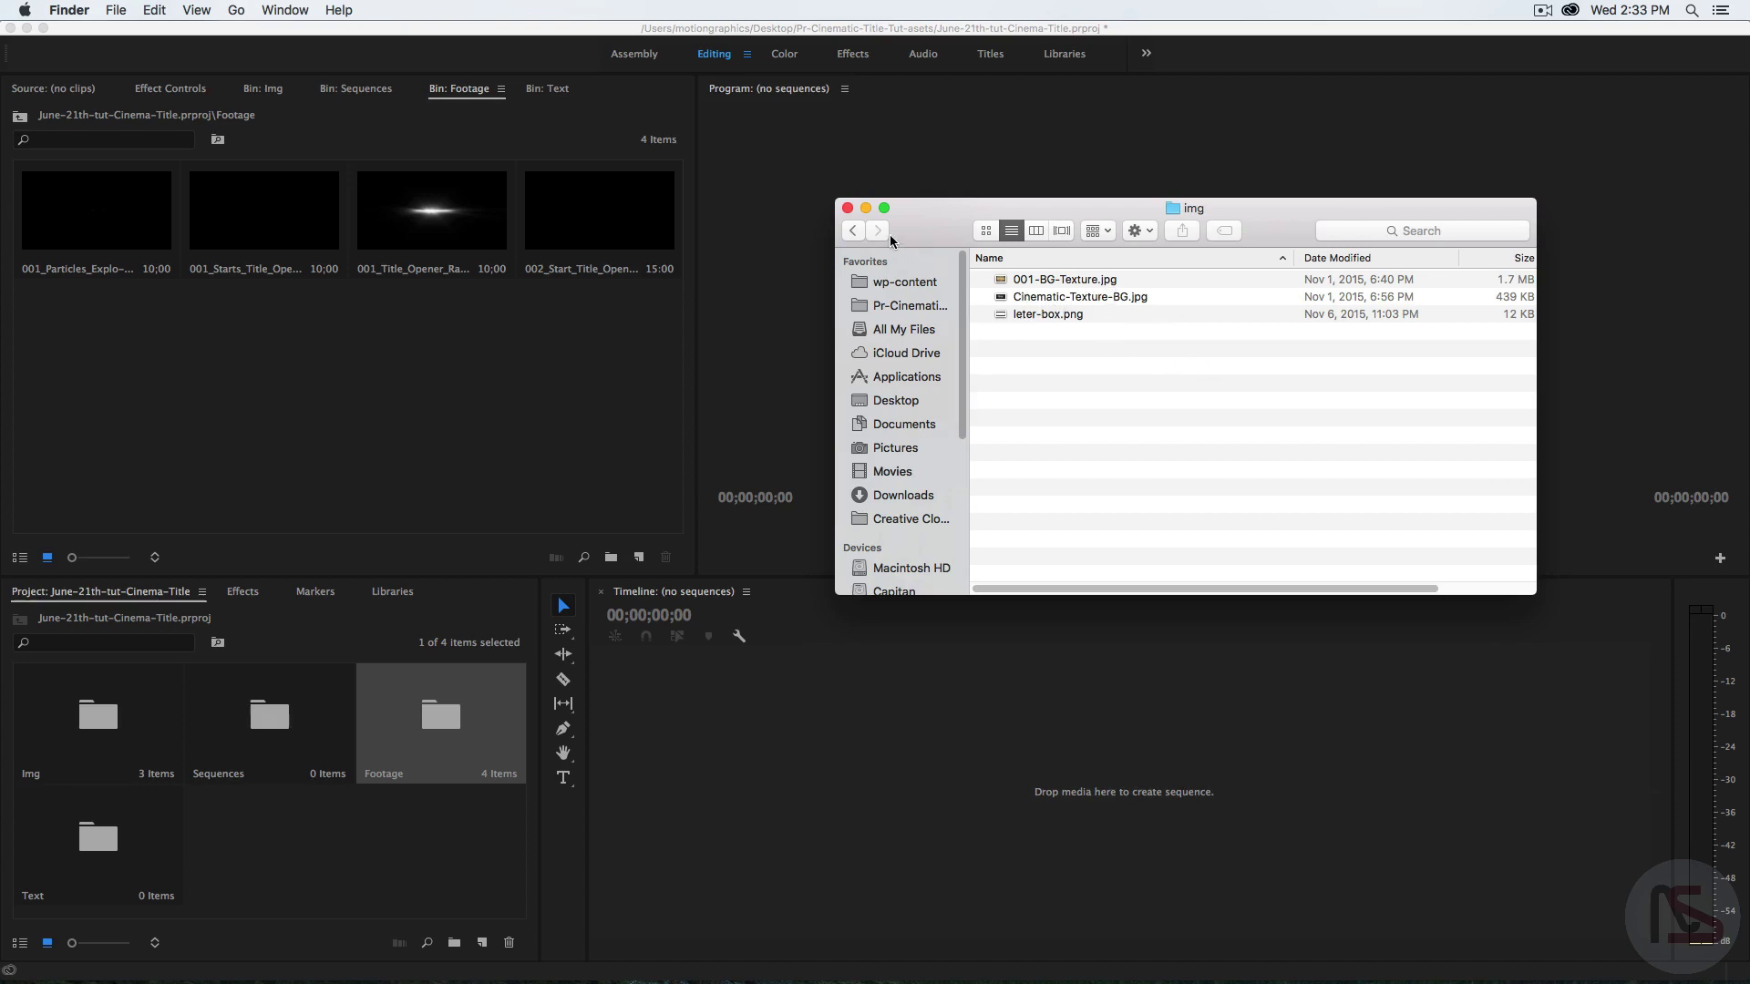
click(848, 209)
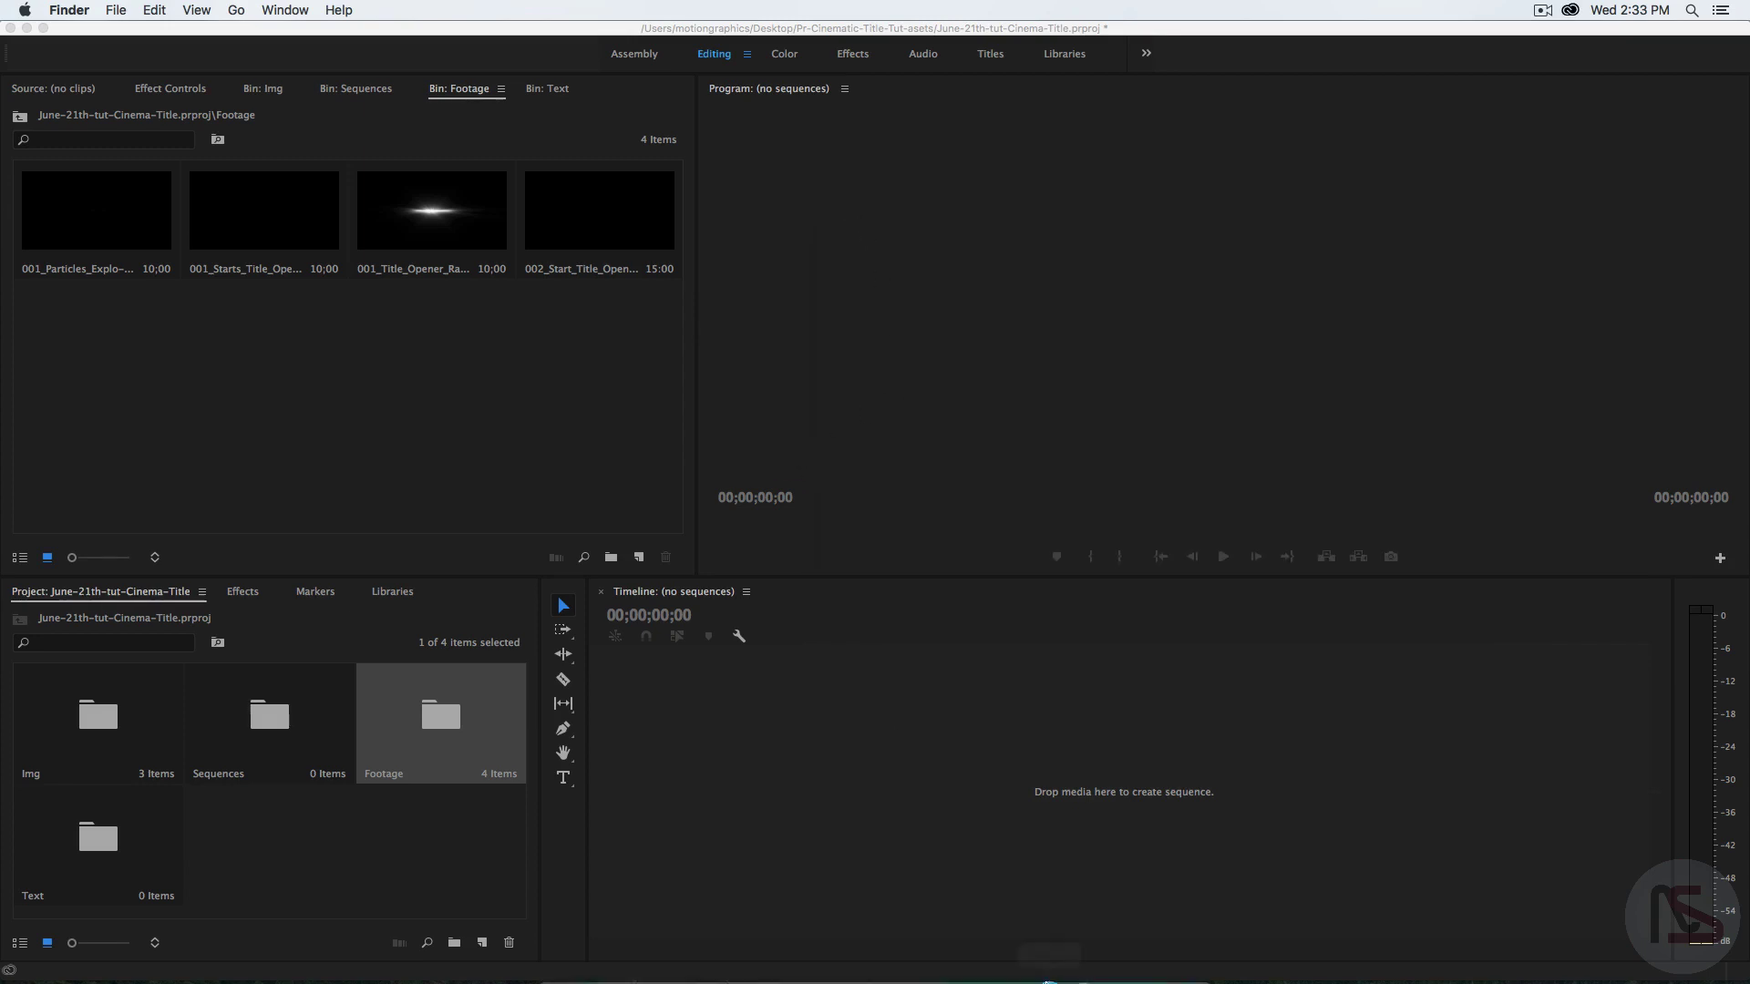
- Examine the preset files in the desktop folder -Premiere Pro 2015_NS-Presets as a list in Finder, and close the window
click(567, 940)
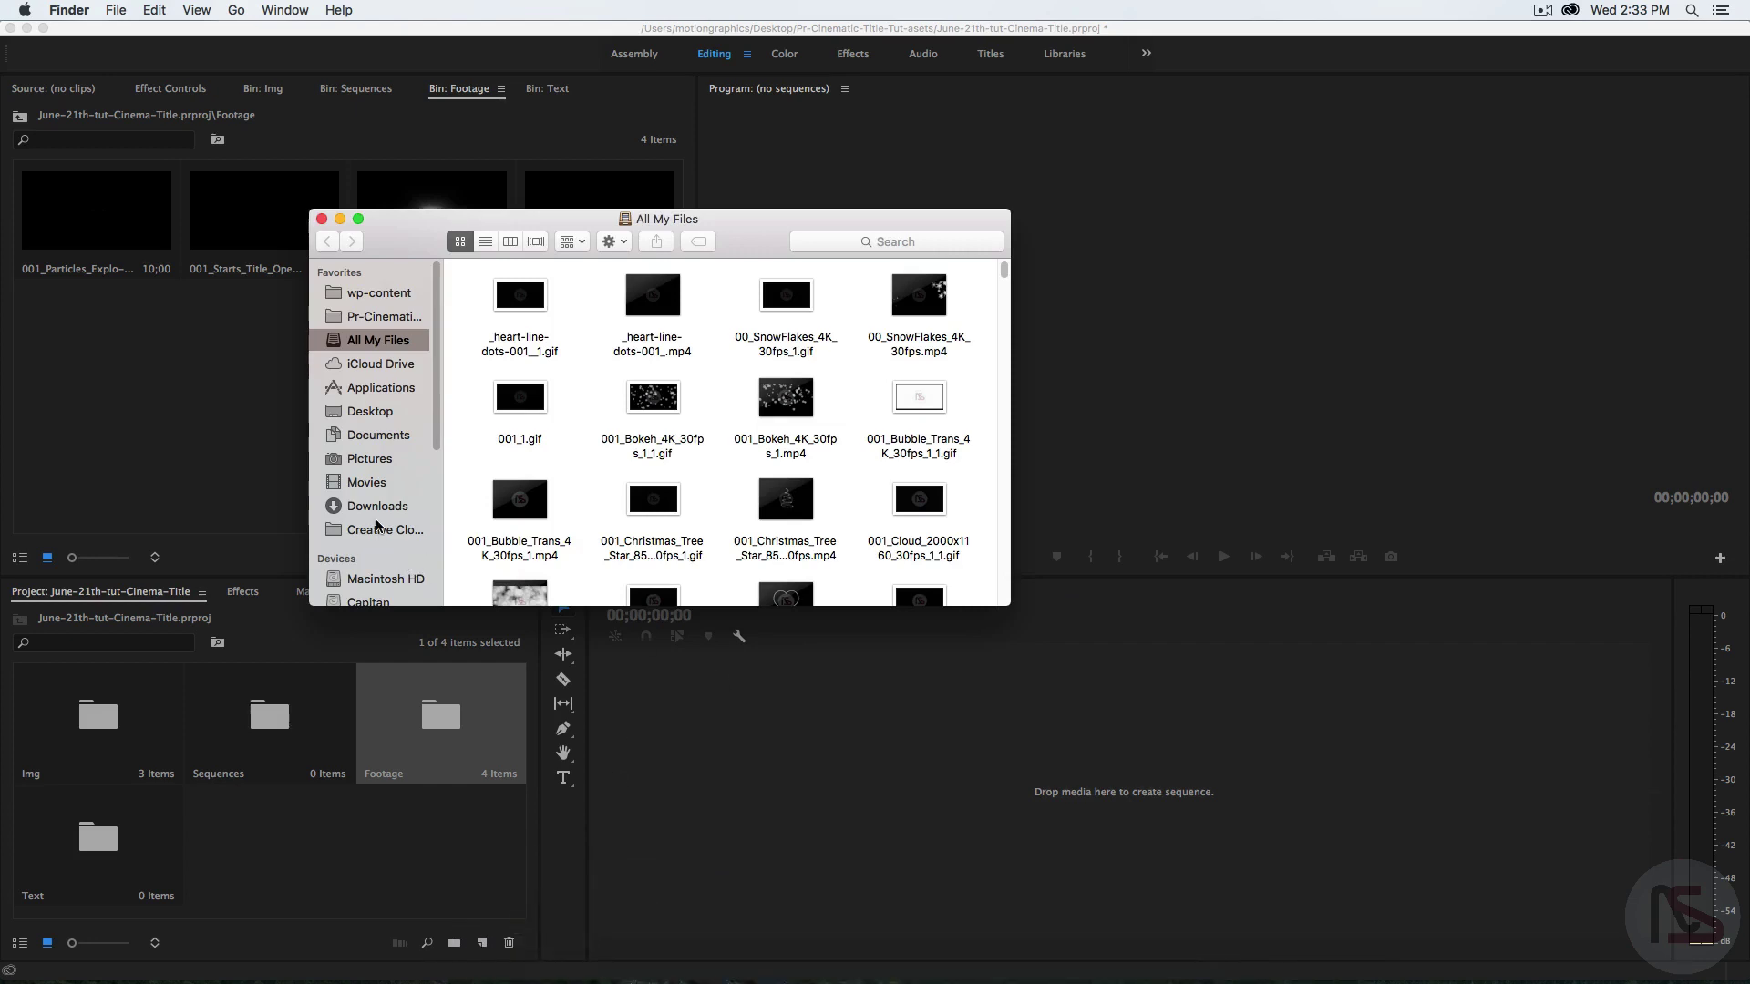
click(370, 412)
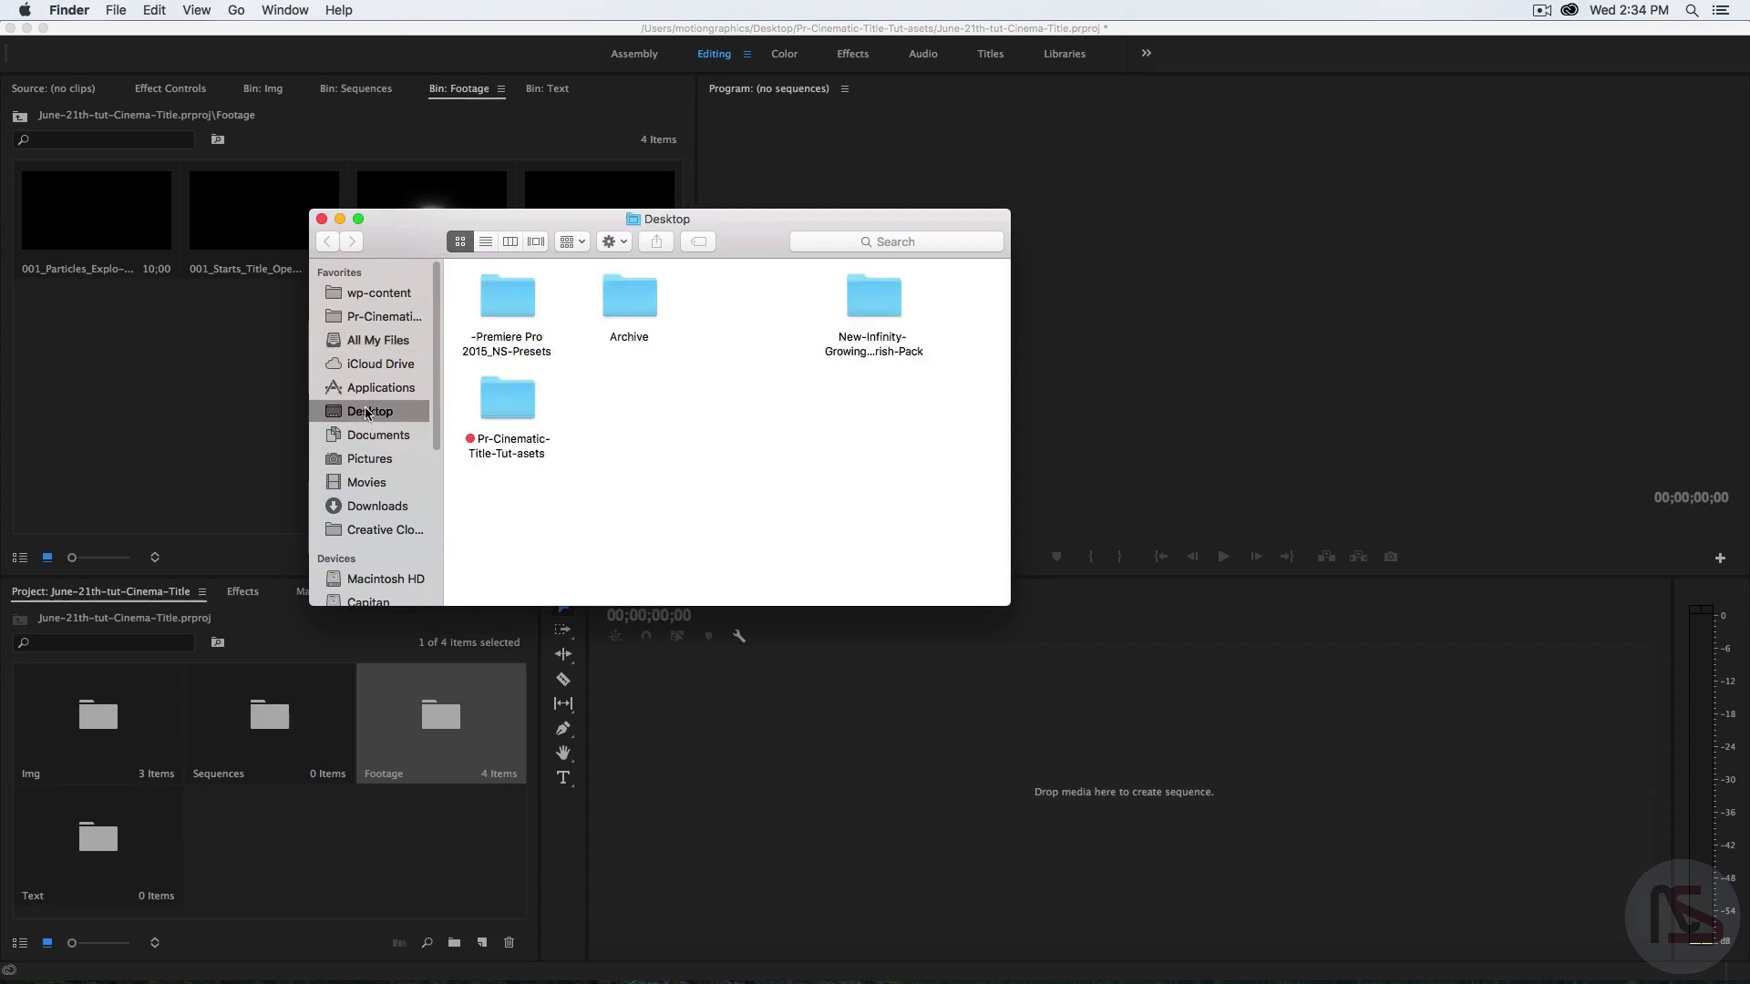
double_click(507, 315)
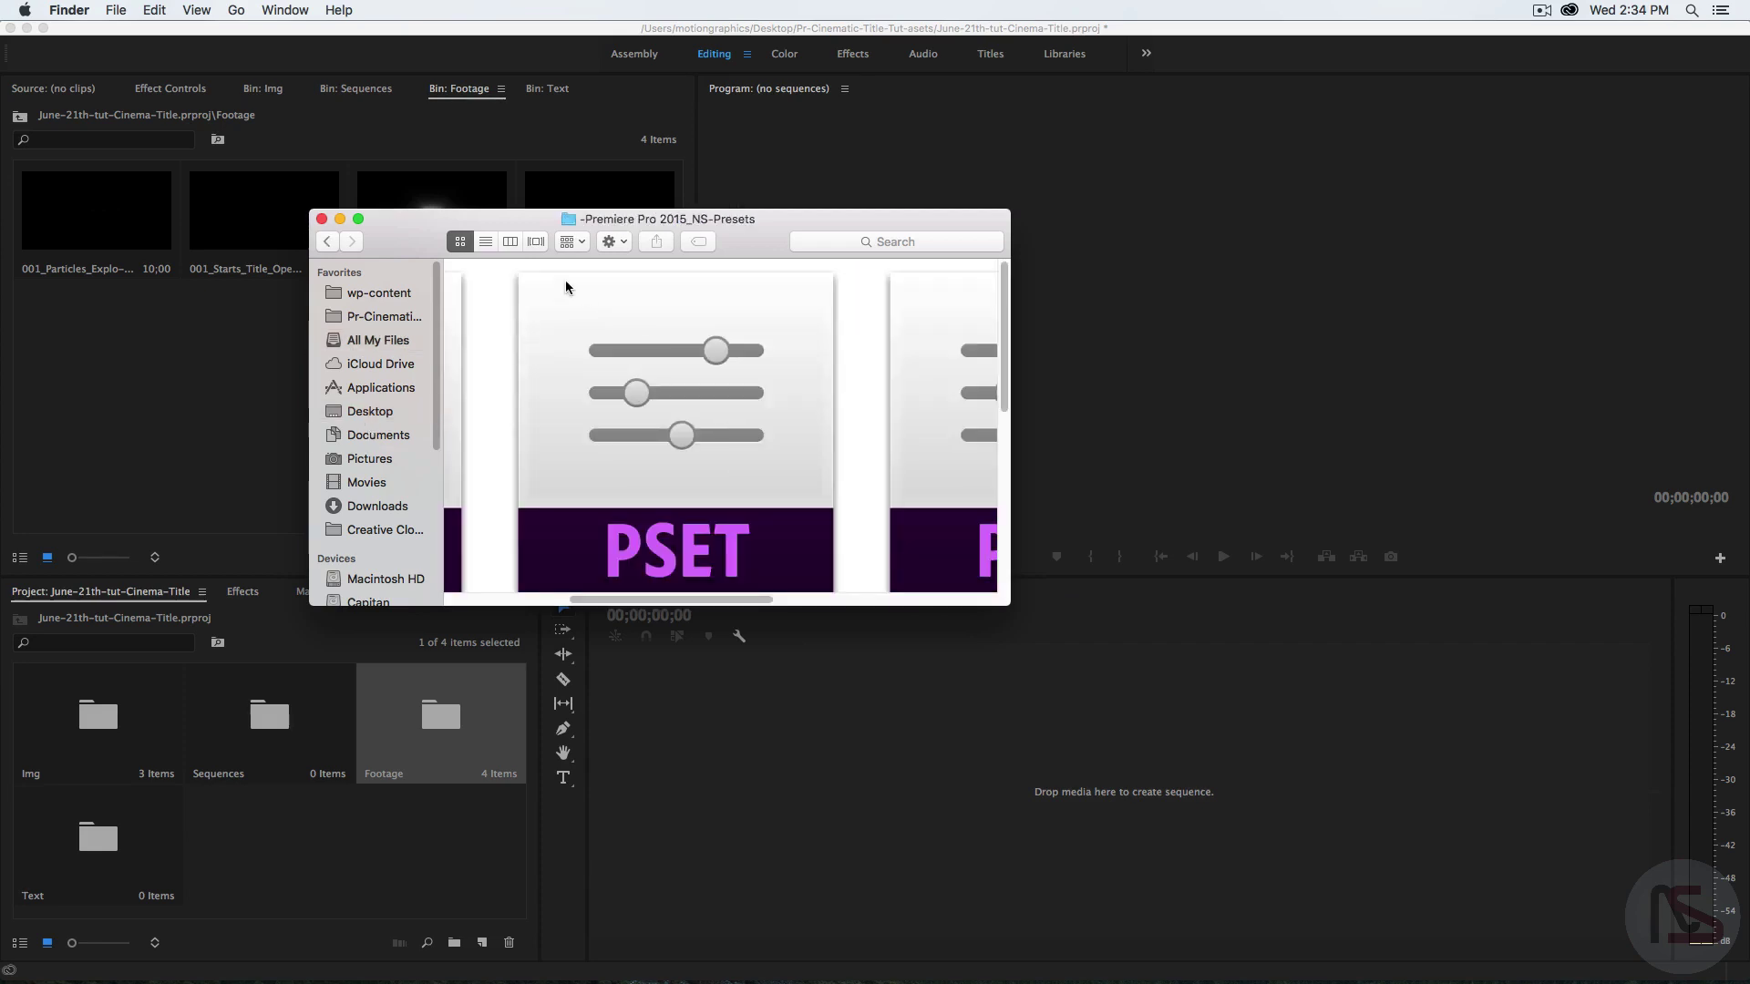
click(485, 242)
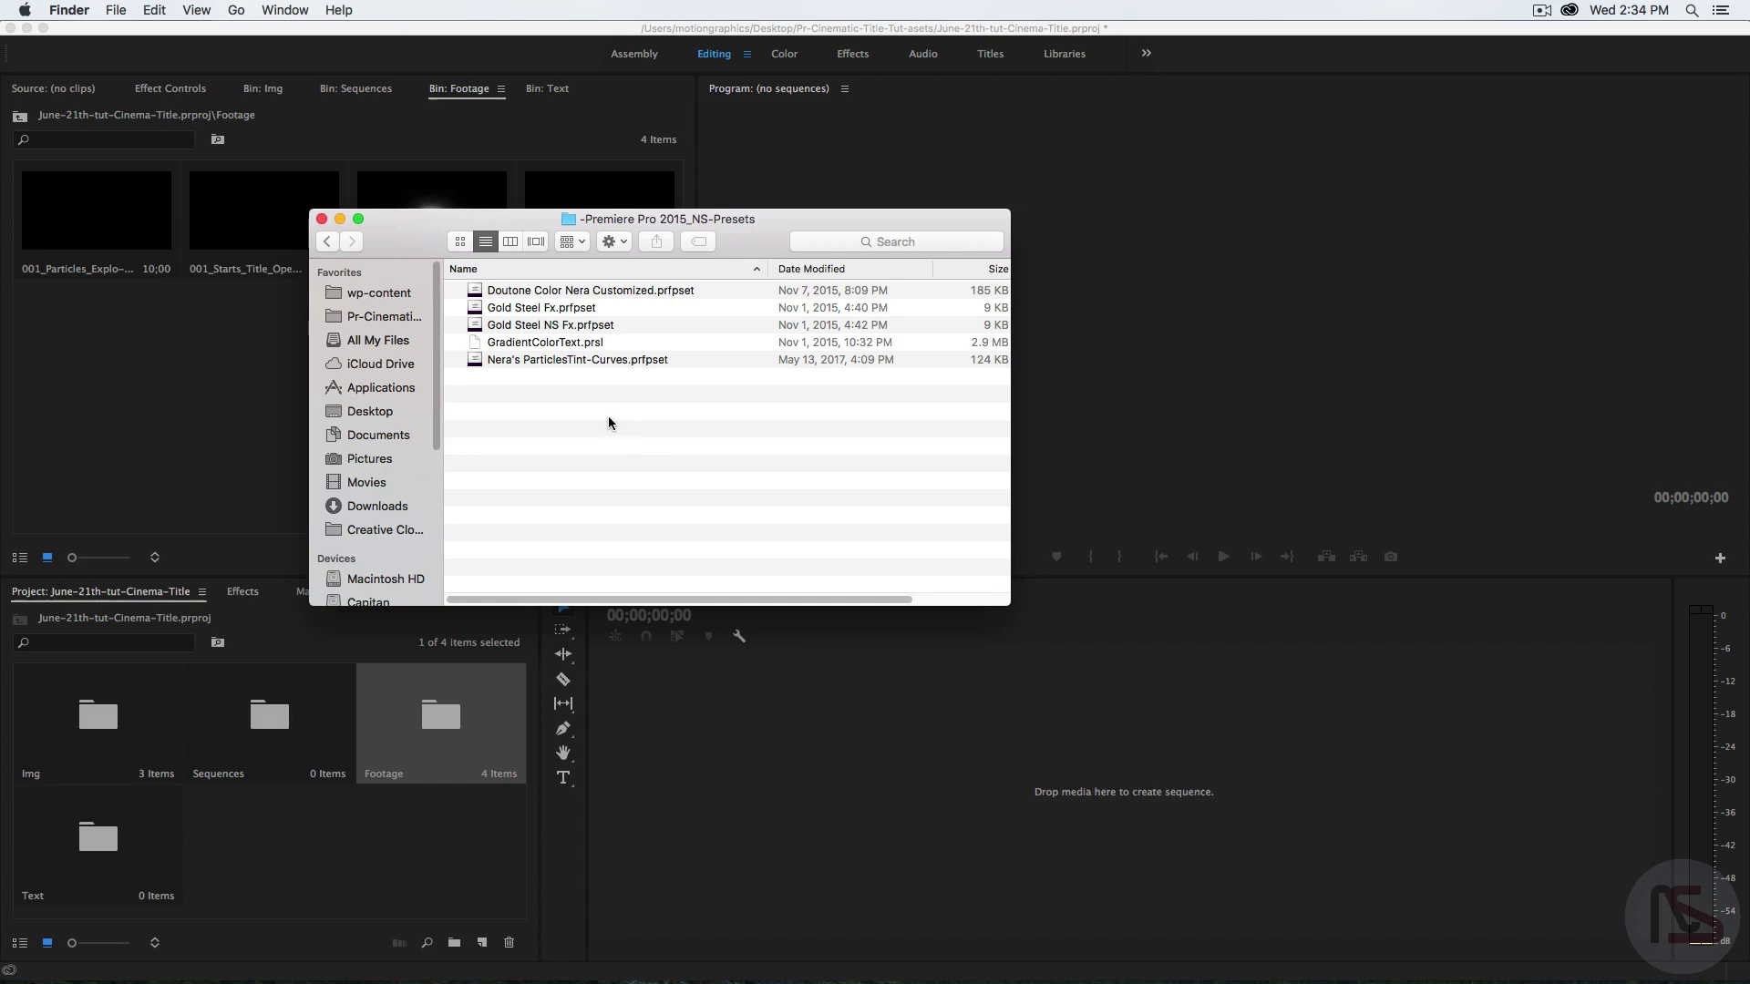
click(322, 220)
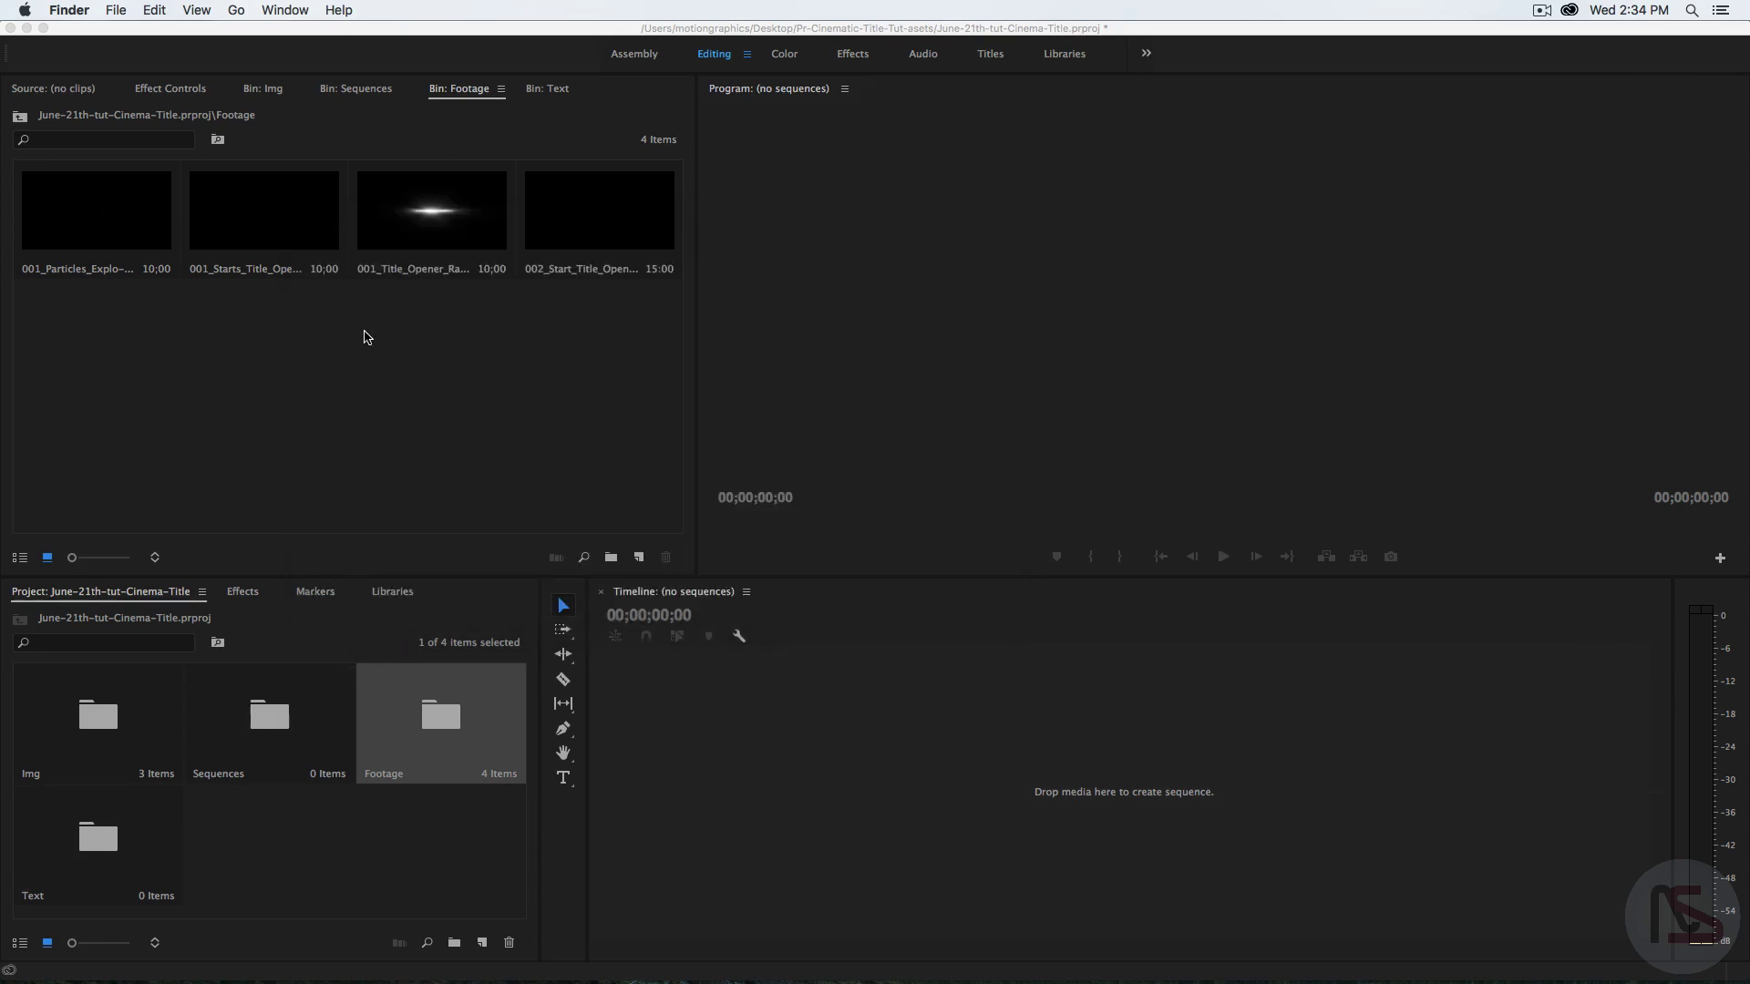
click(407, 469)
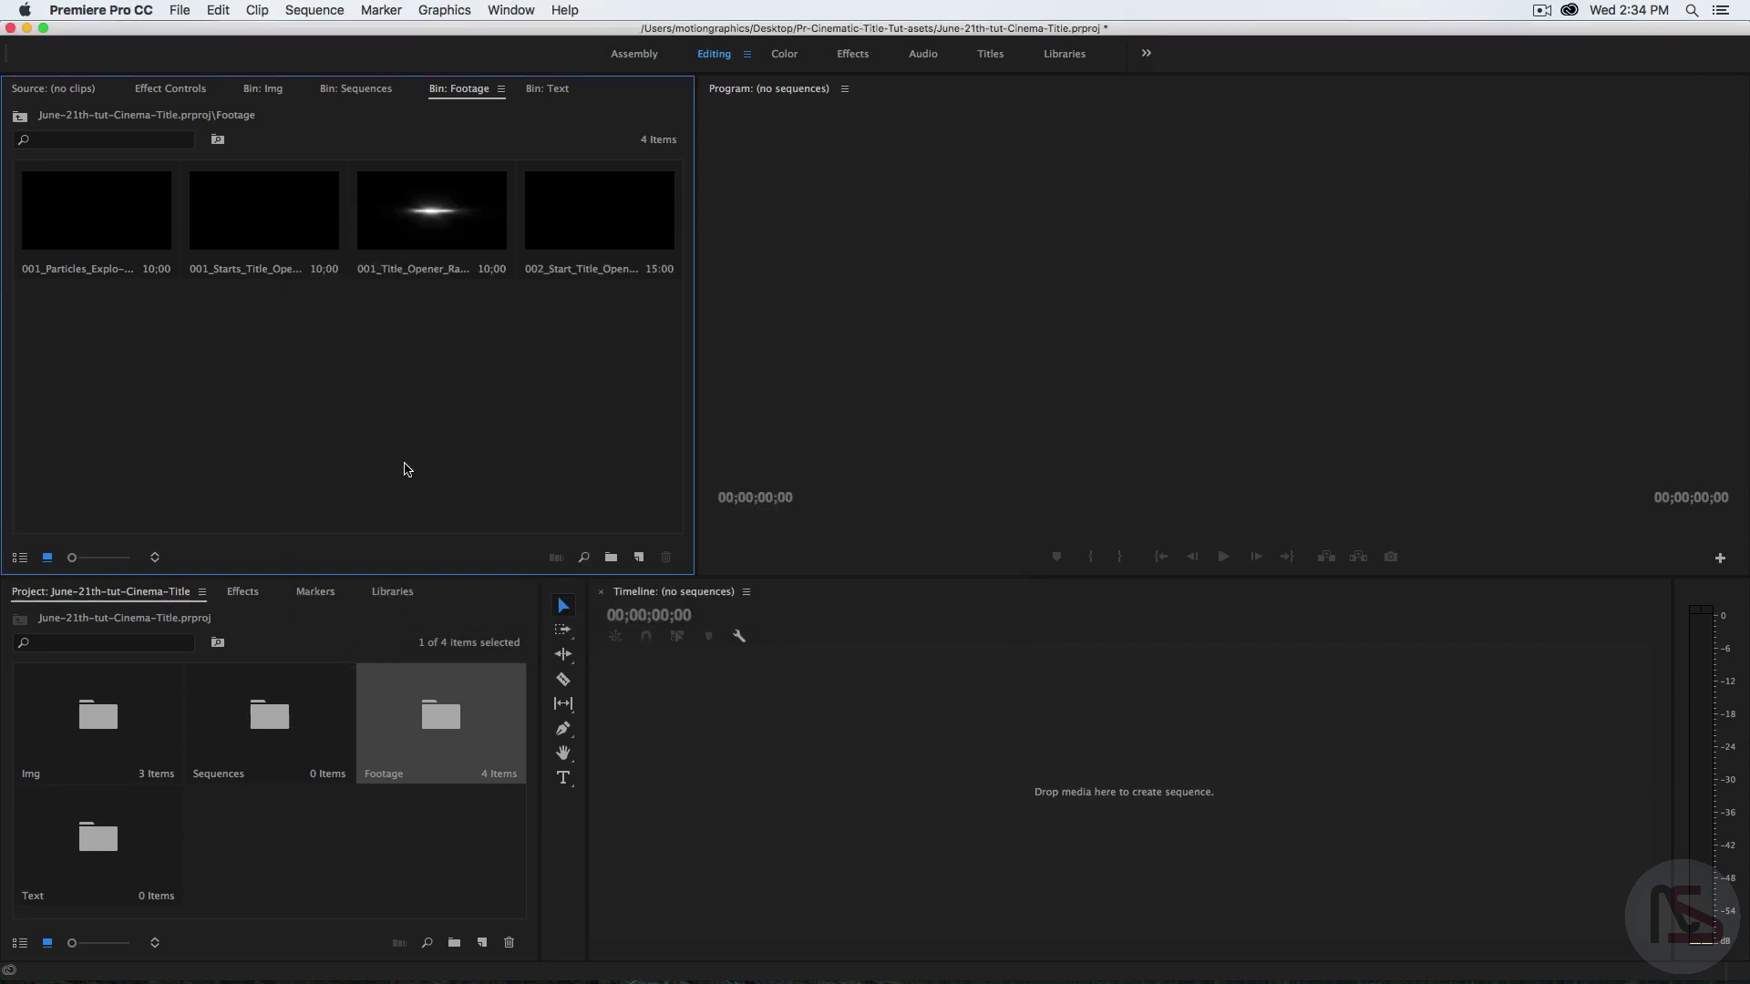
click(178, 11)
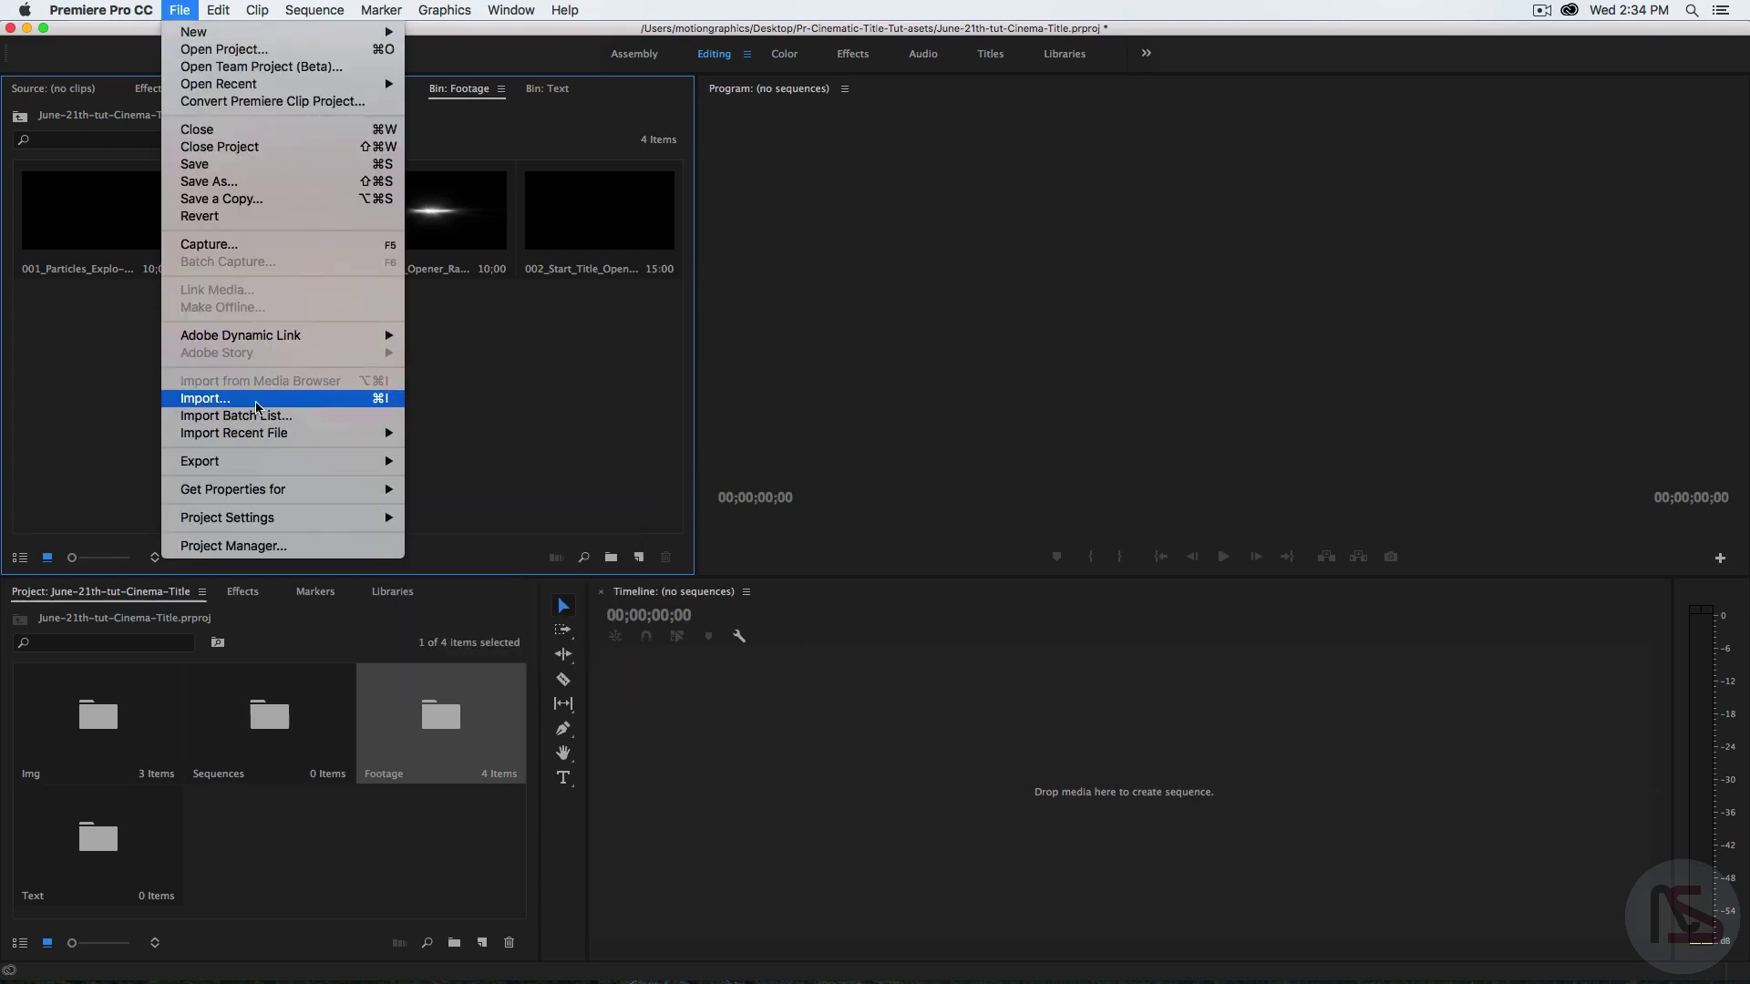
click(319, 398)
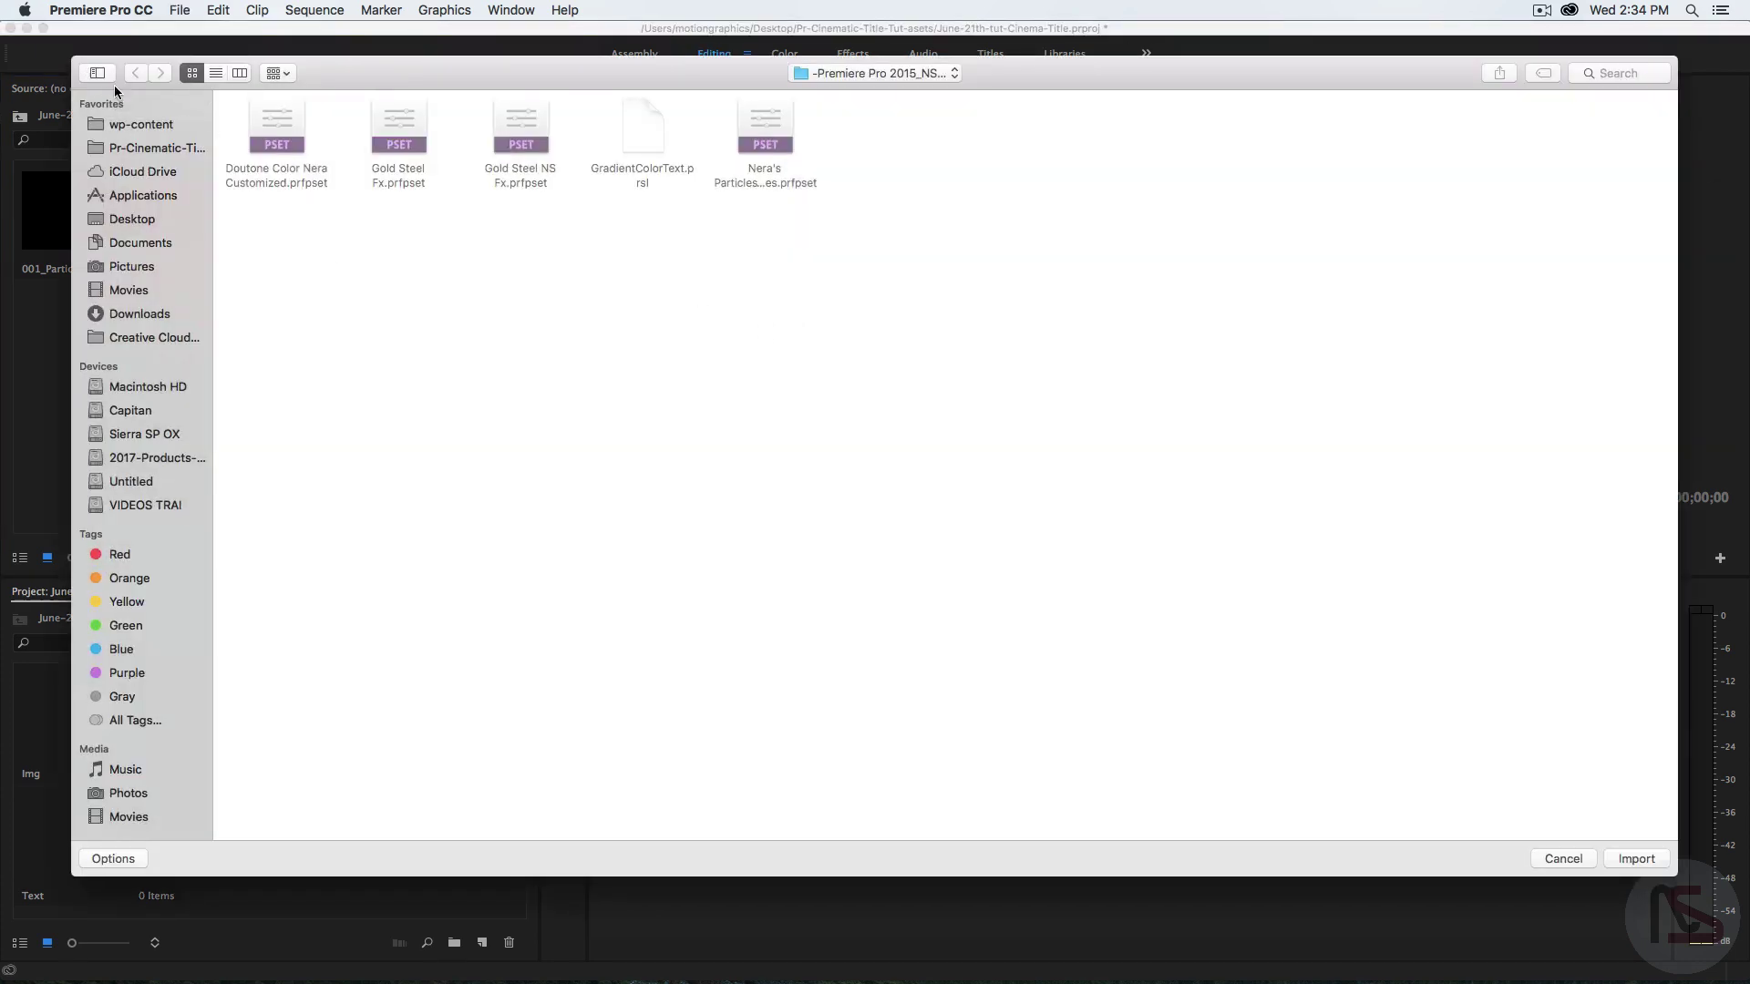
click(1555, 856)
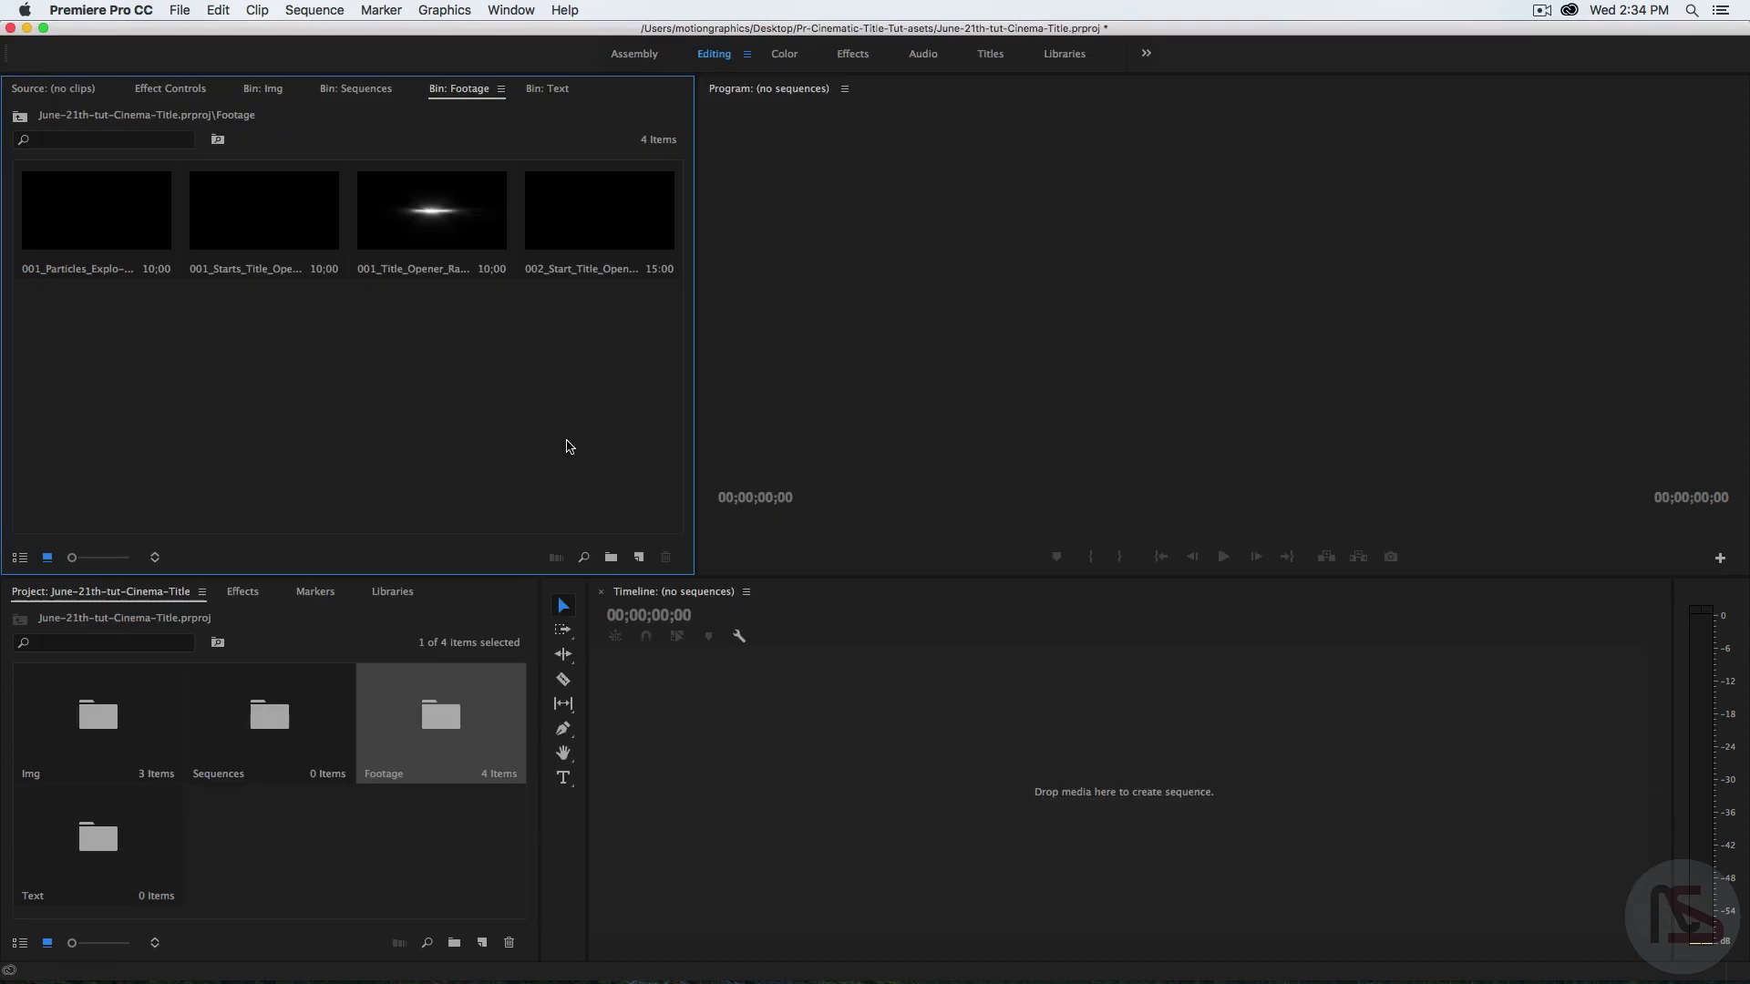
- Create a new sequence named BG with the DSLR 1080p30 preset
double_click(66, 723)
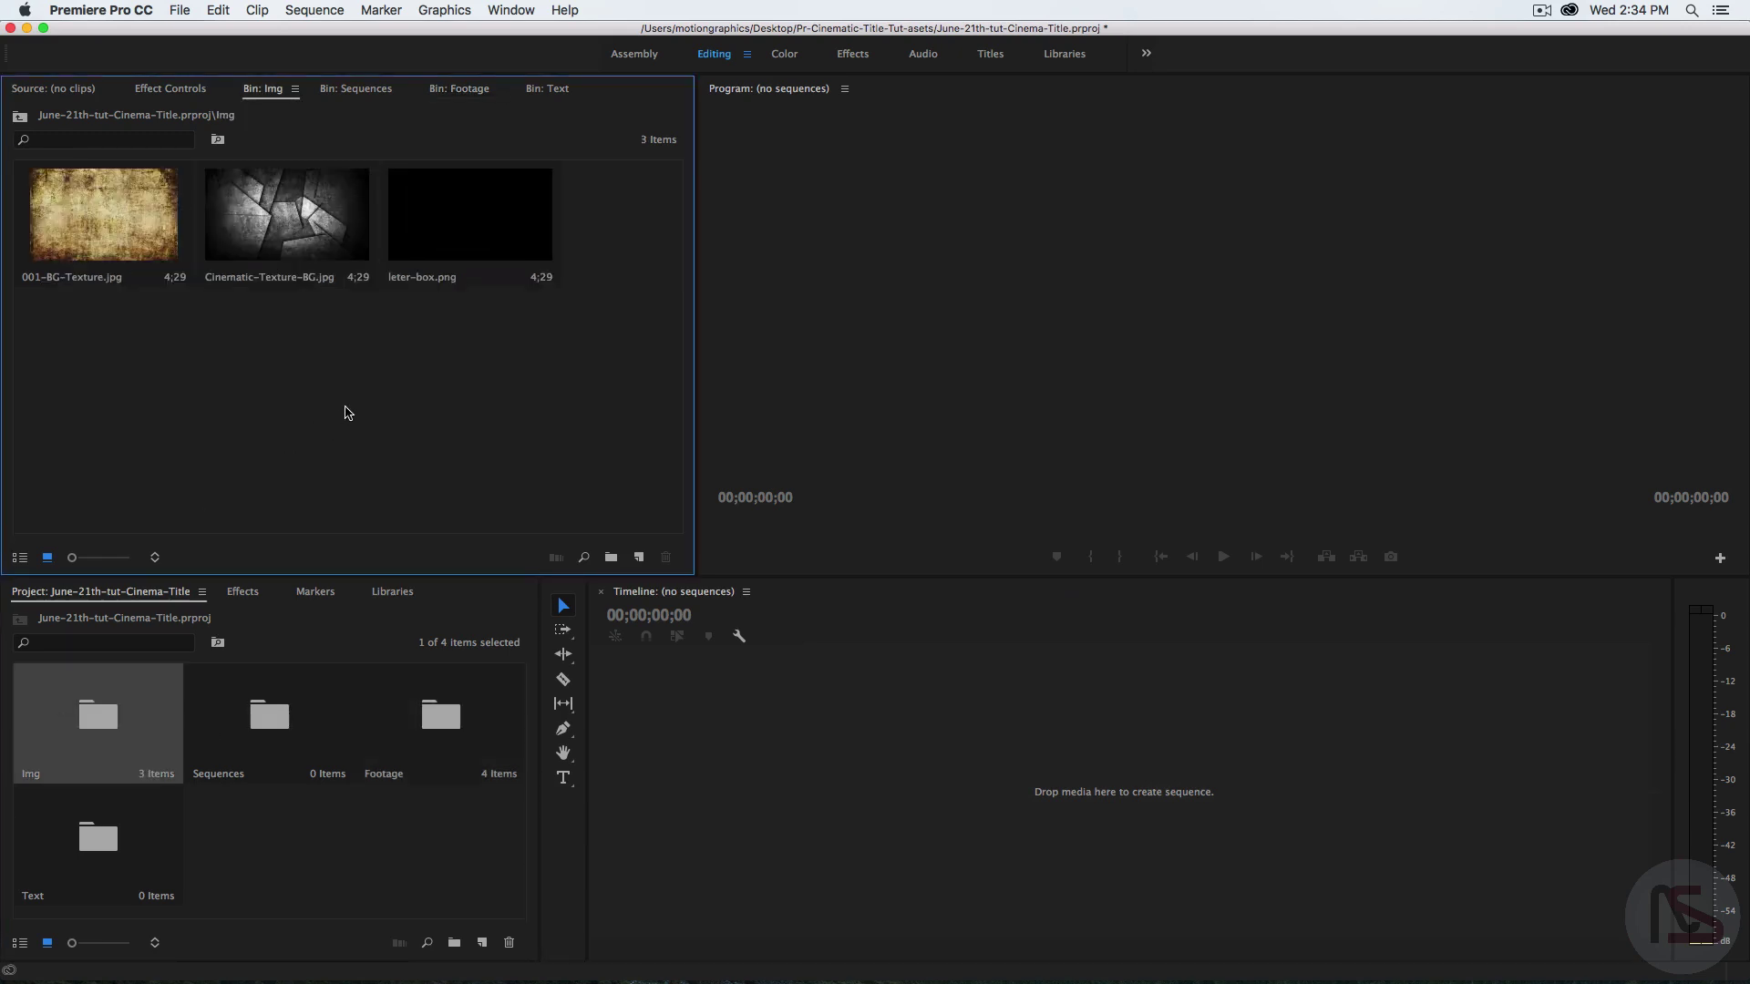
click(302, 738)
double_click(301, 736)
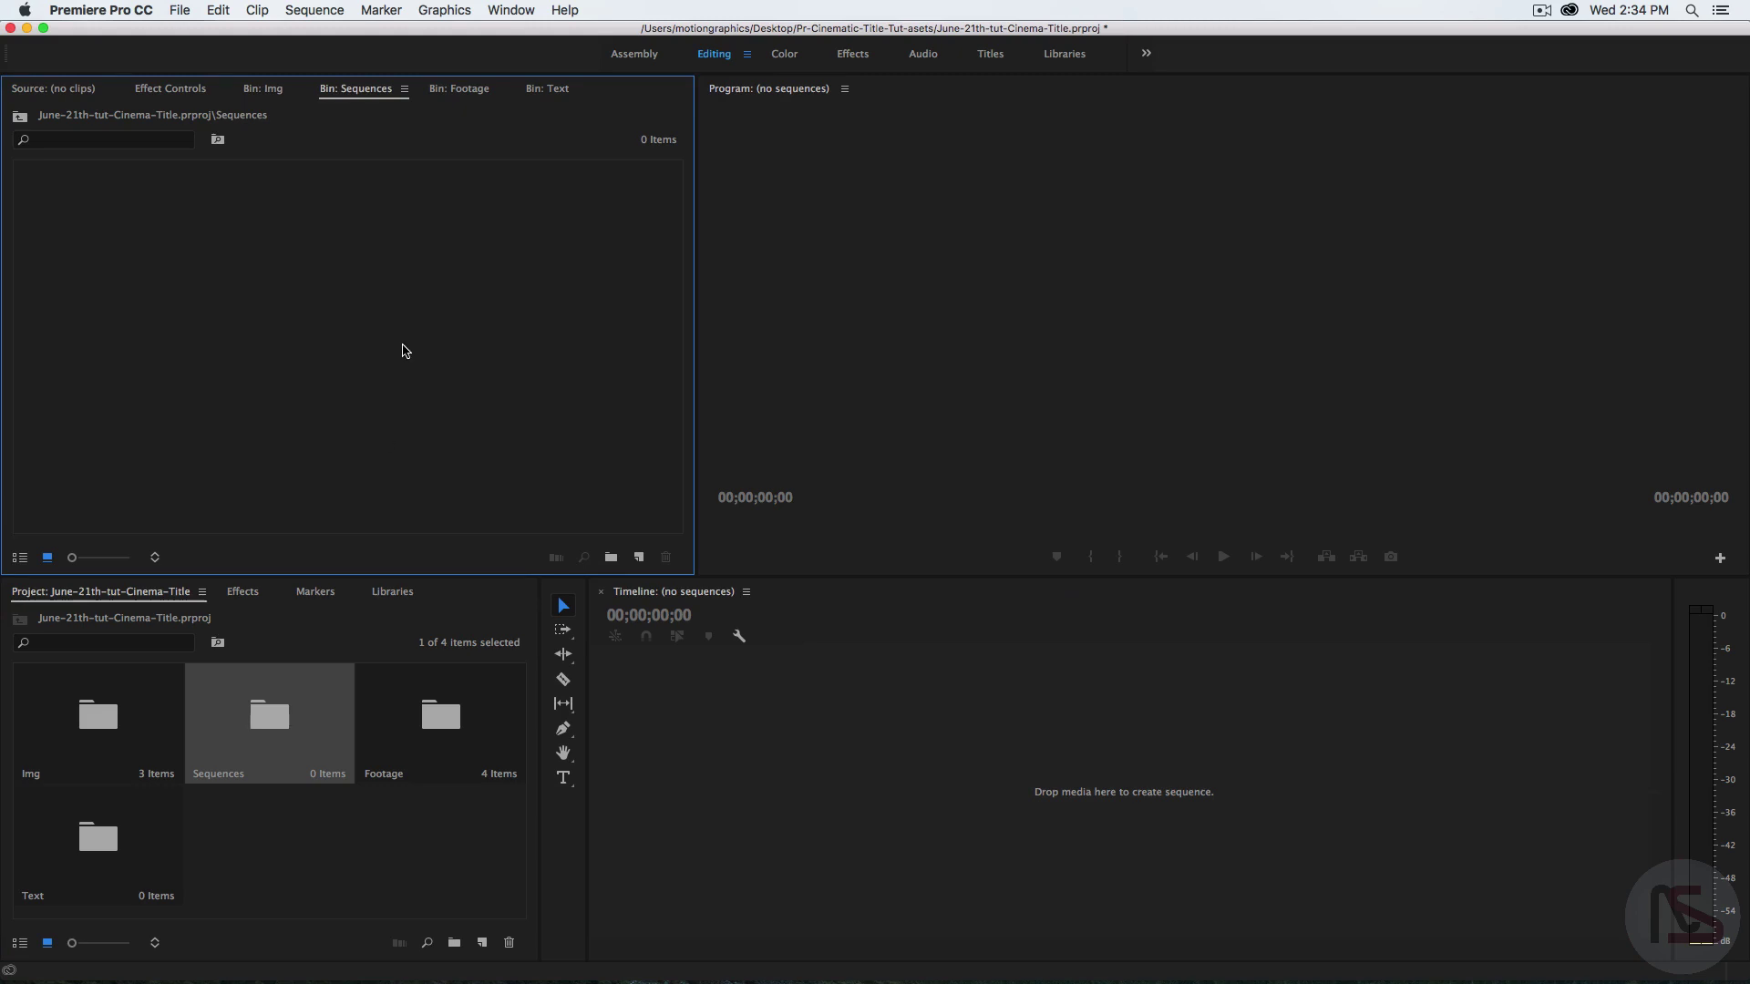
click(639, 557)
click(663, 583)
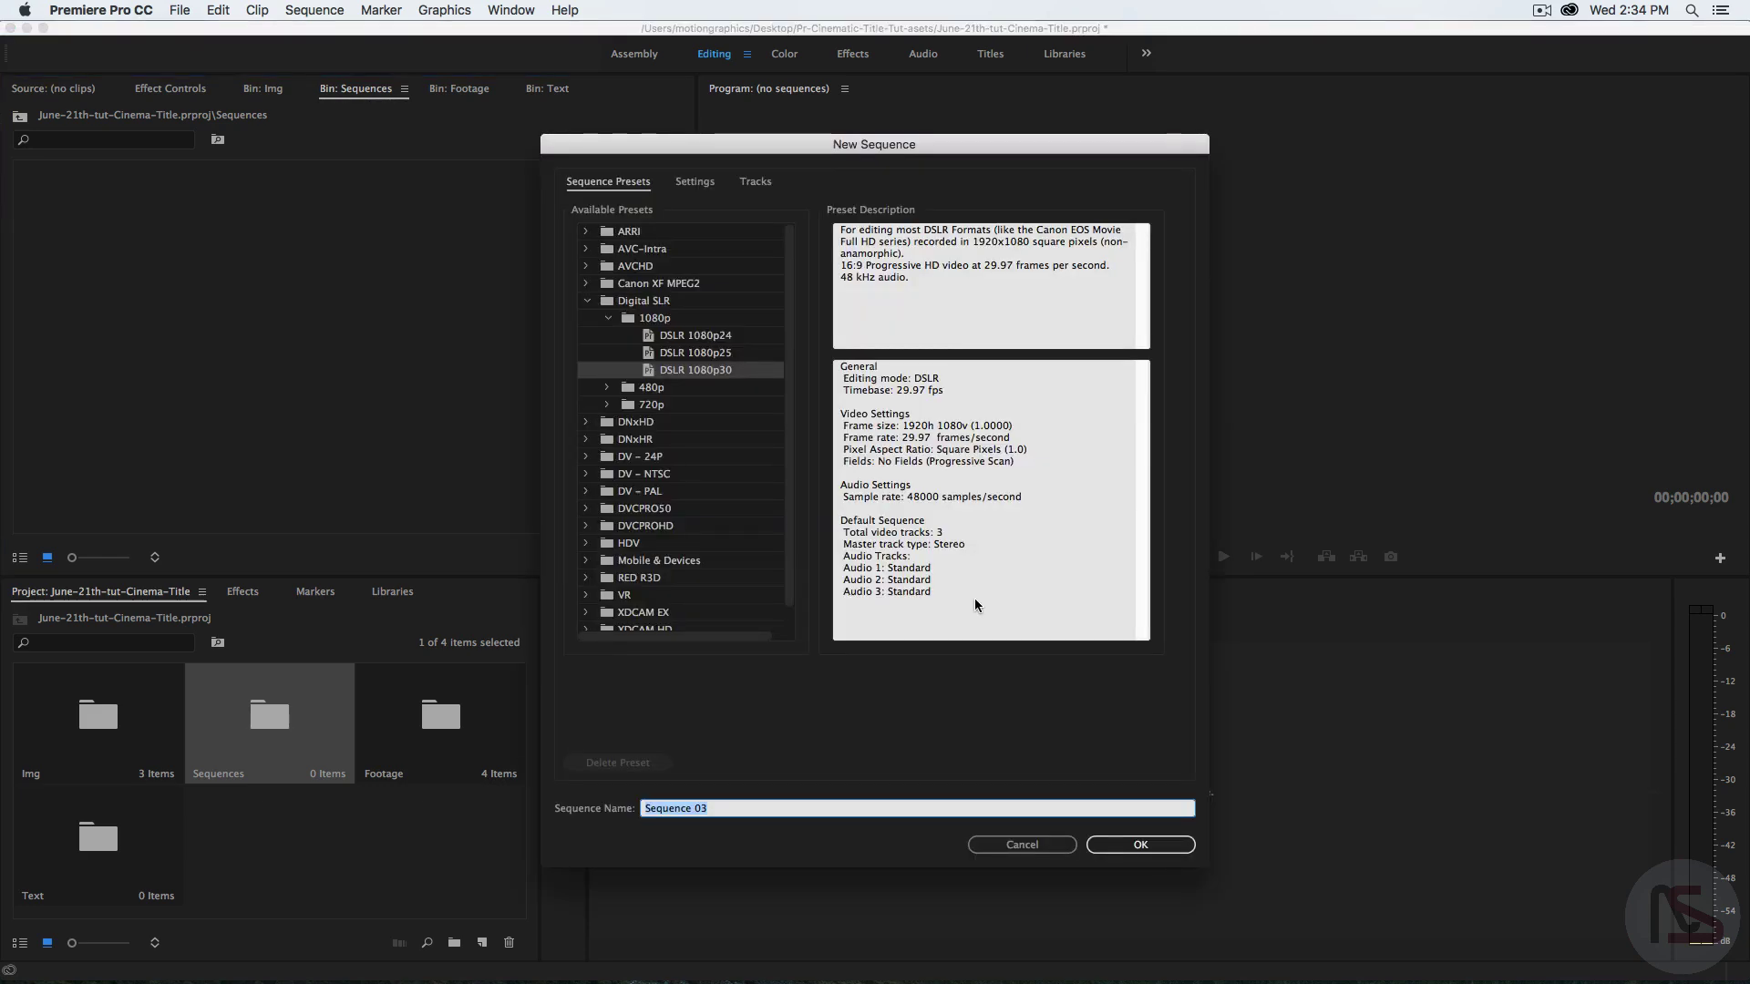
text(BG)
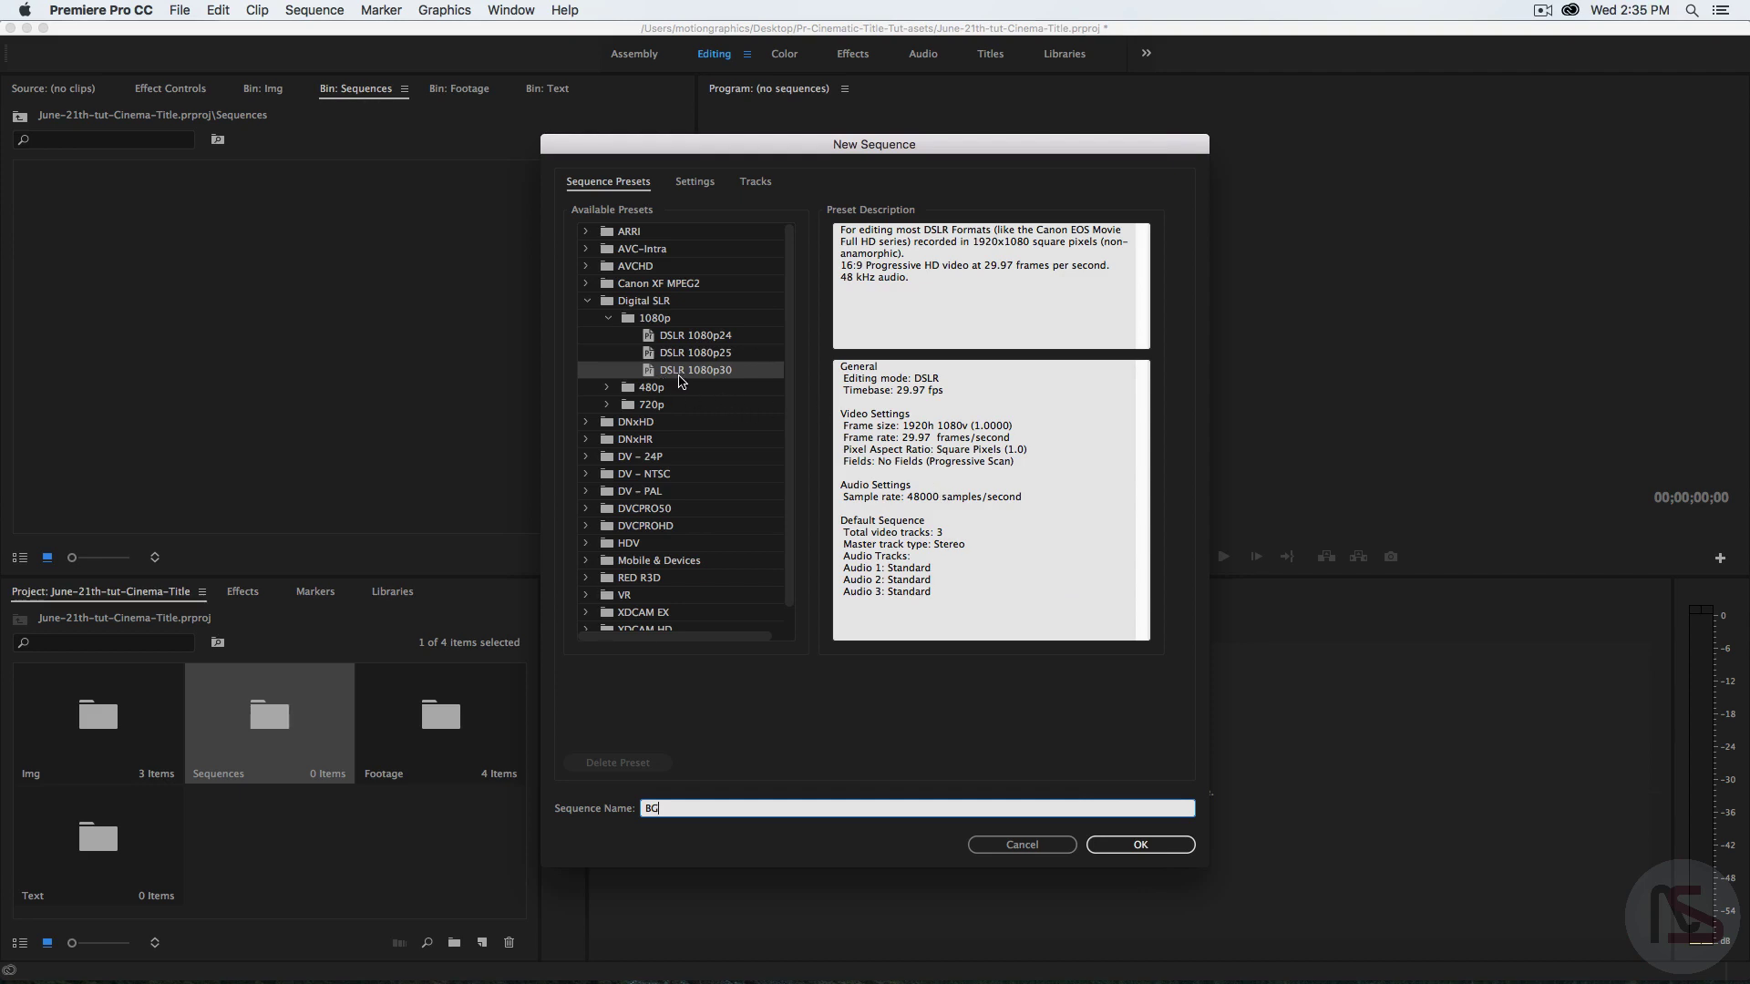
click(1141, 847)
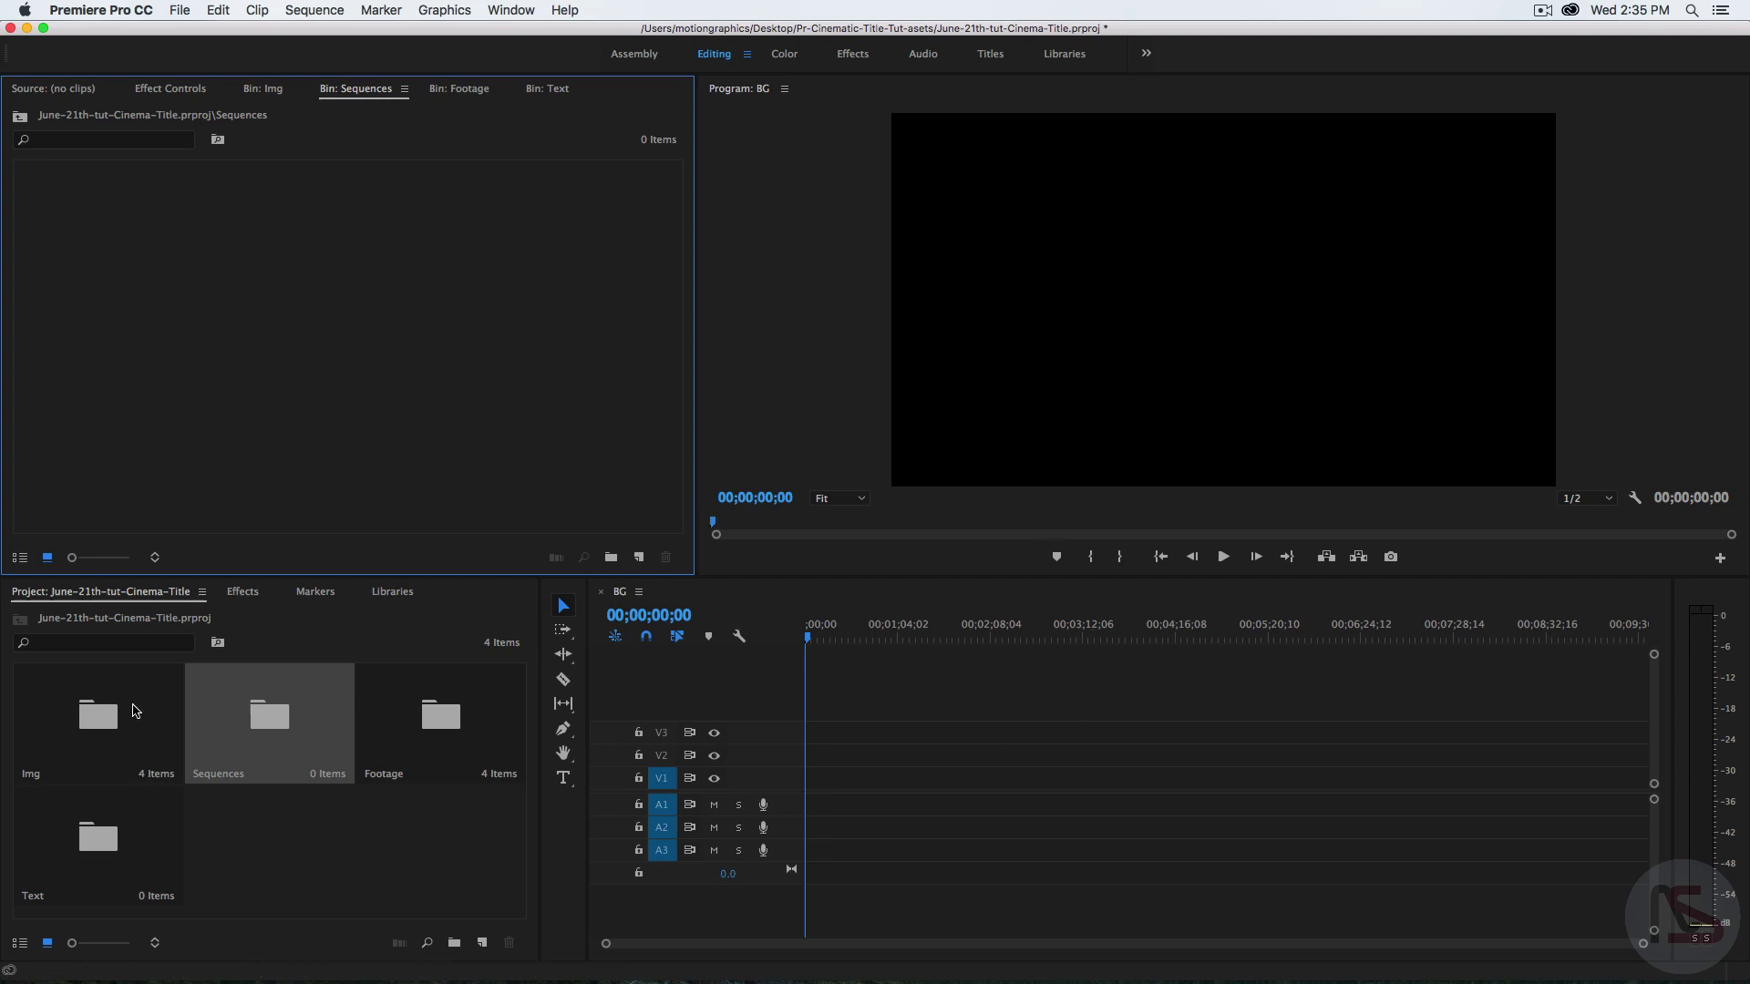
- Place Cinematic-Texture-BG.jpg from the Img bin on track V1 at the start of the BG sequence
double_click(108, 726)
click(188, 417)
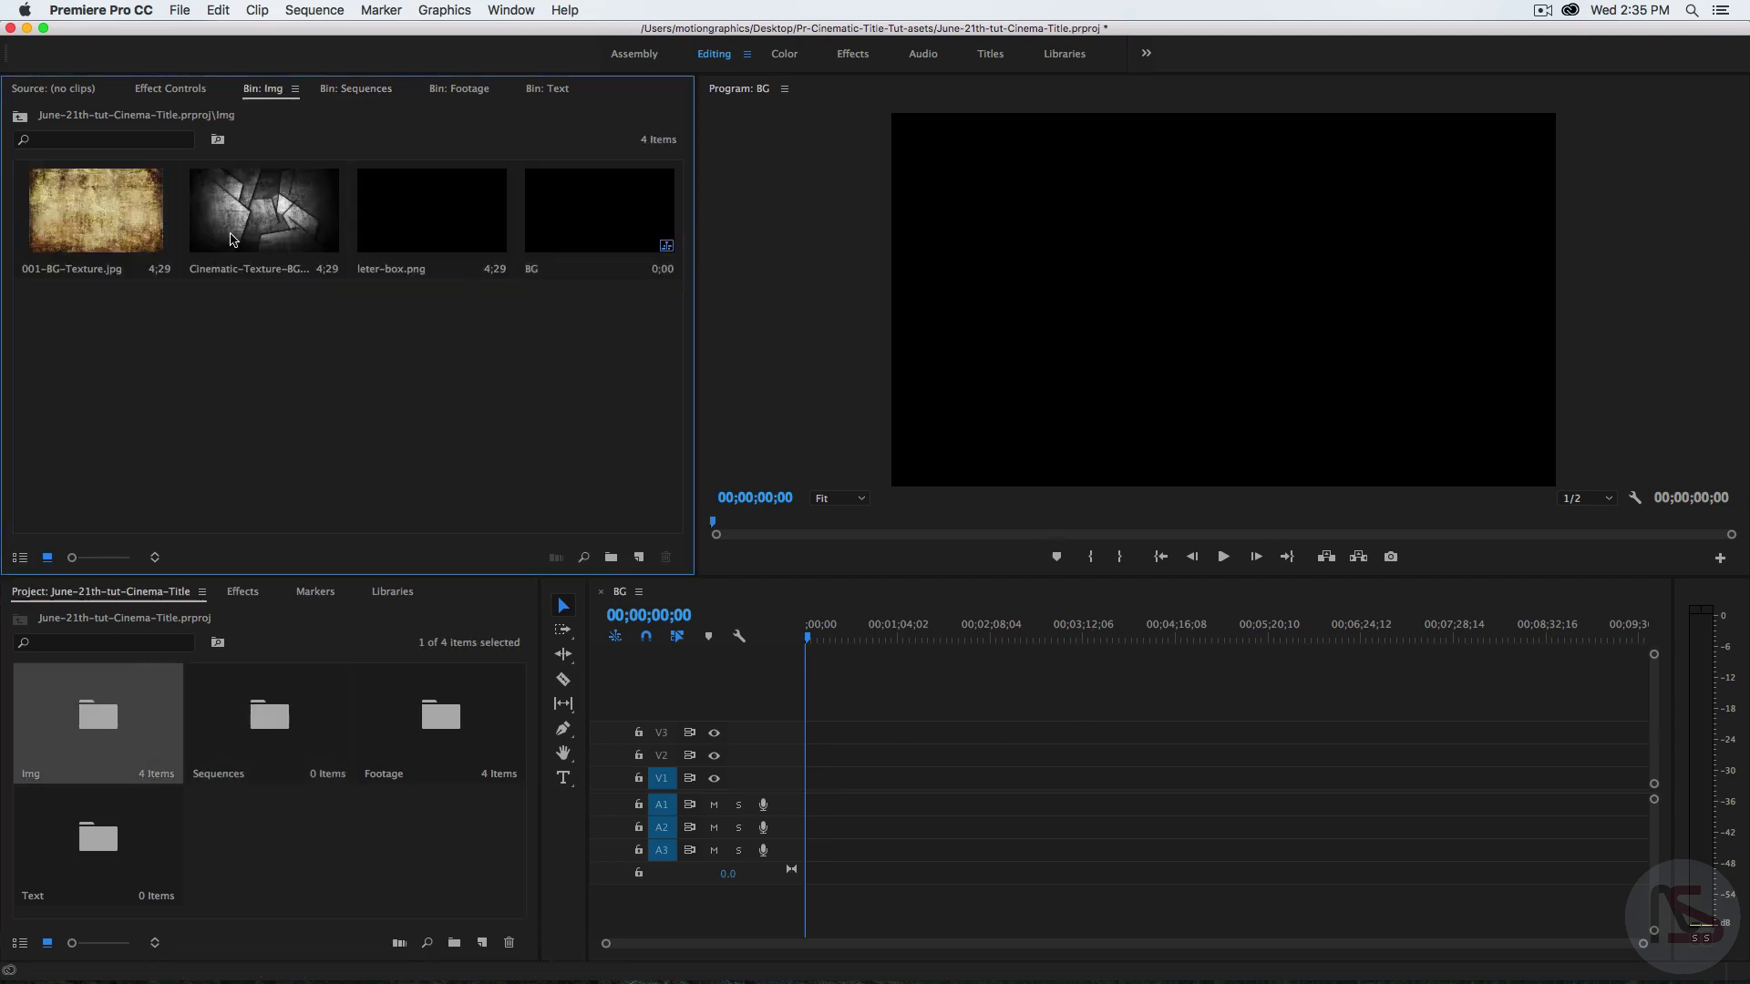
drag(235, 240, 792, 785)
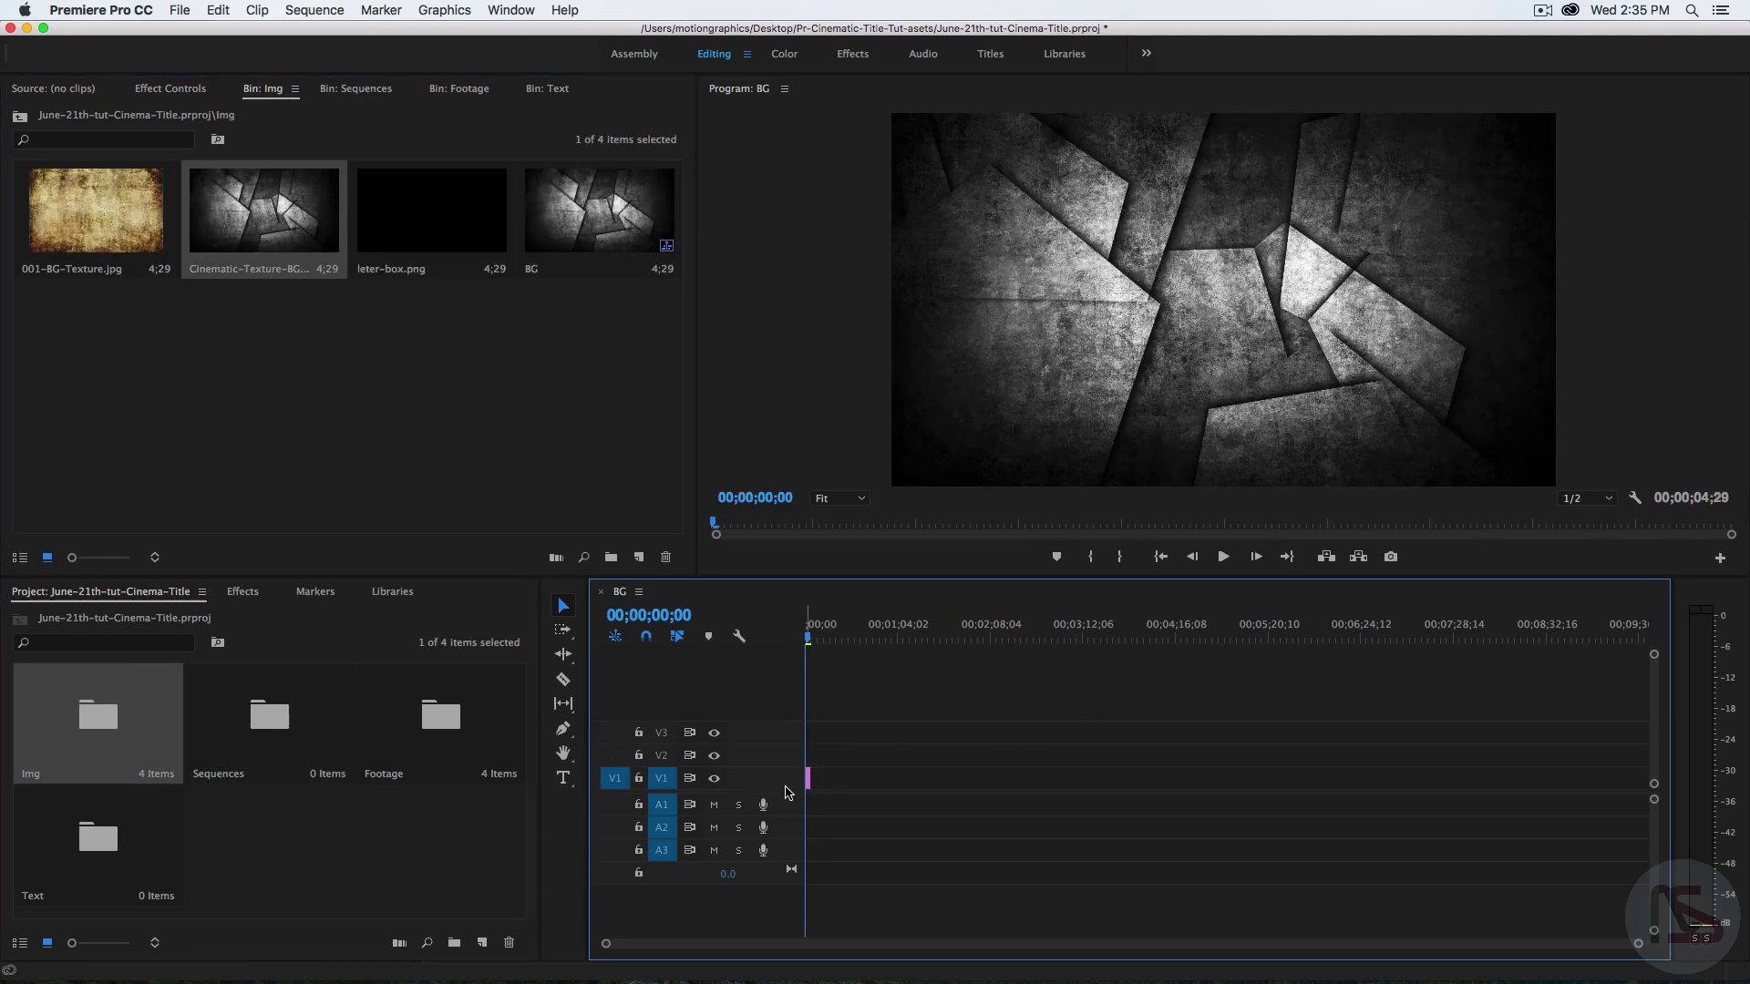
- Move the playhead to 00;00;30;00 and extend the Cinematic-Texture-BG.jpg clip to that time
click(663, 617)
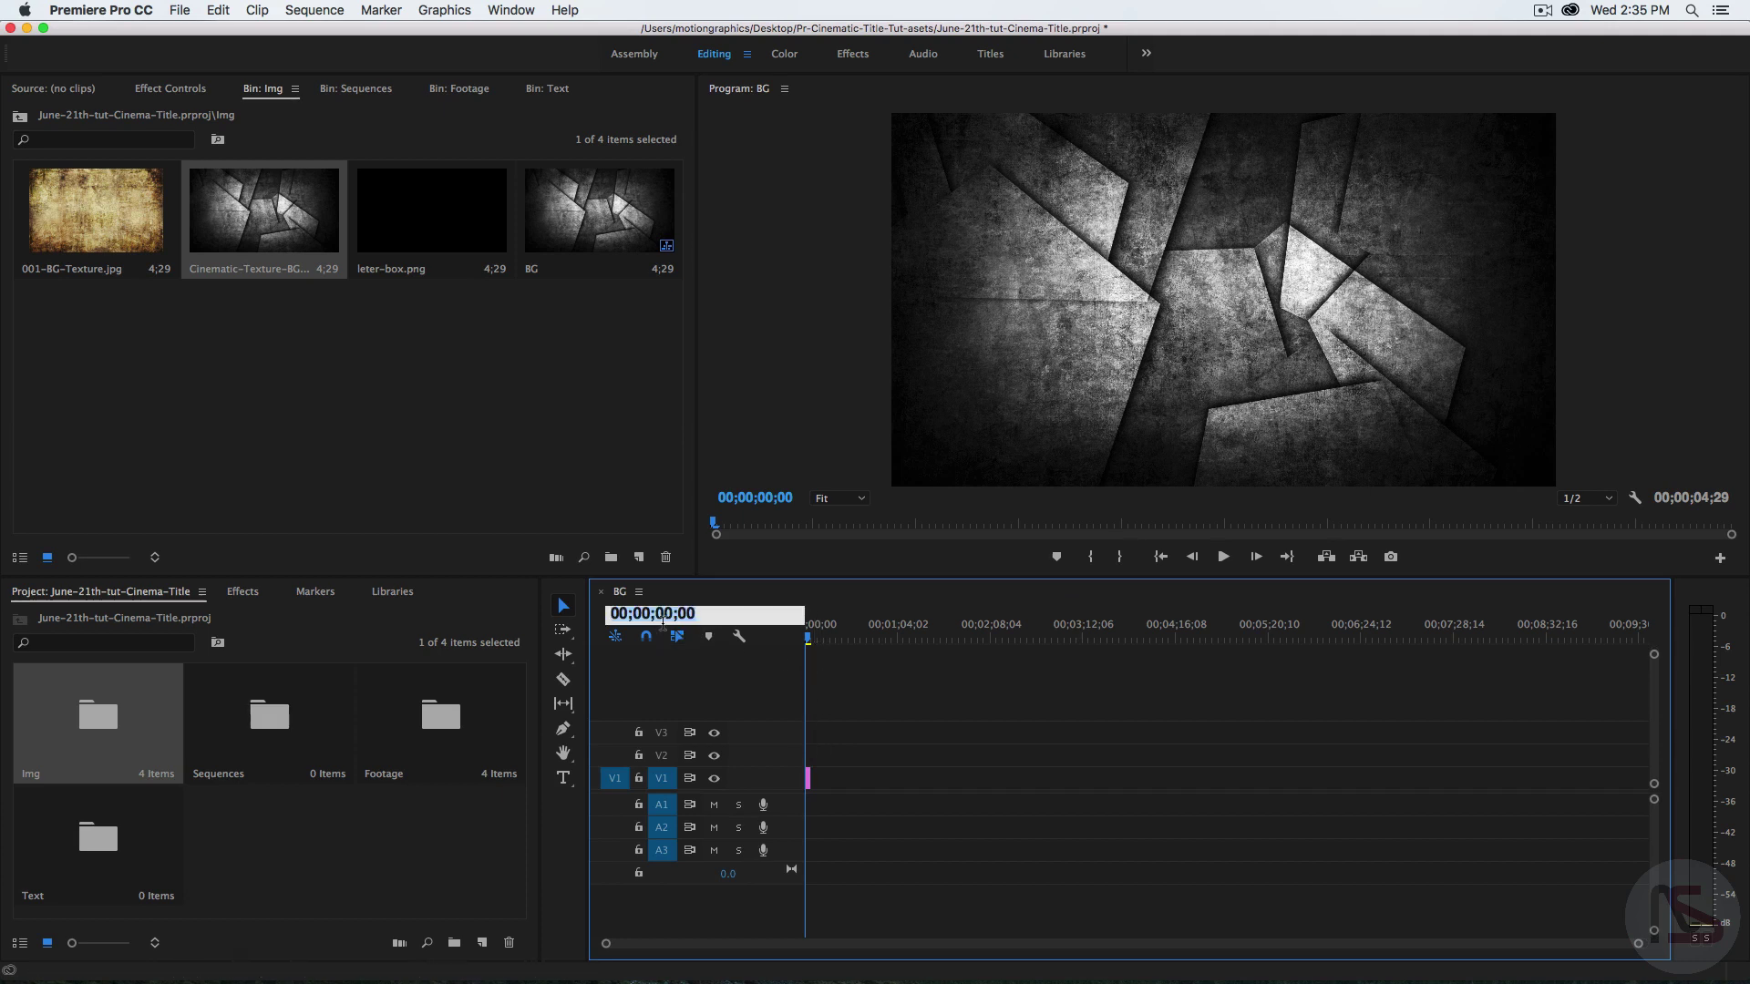
text(3)
text(0;0)
text(00)
key(Return)
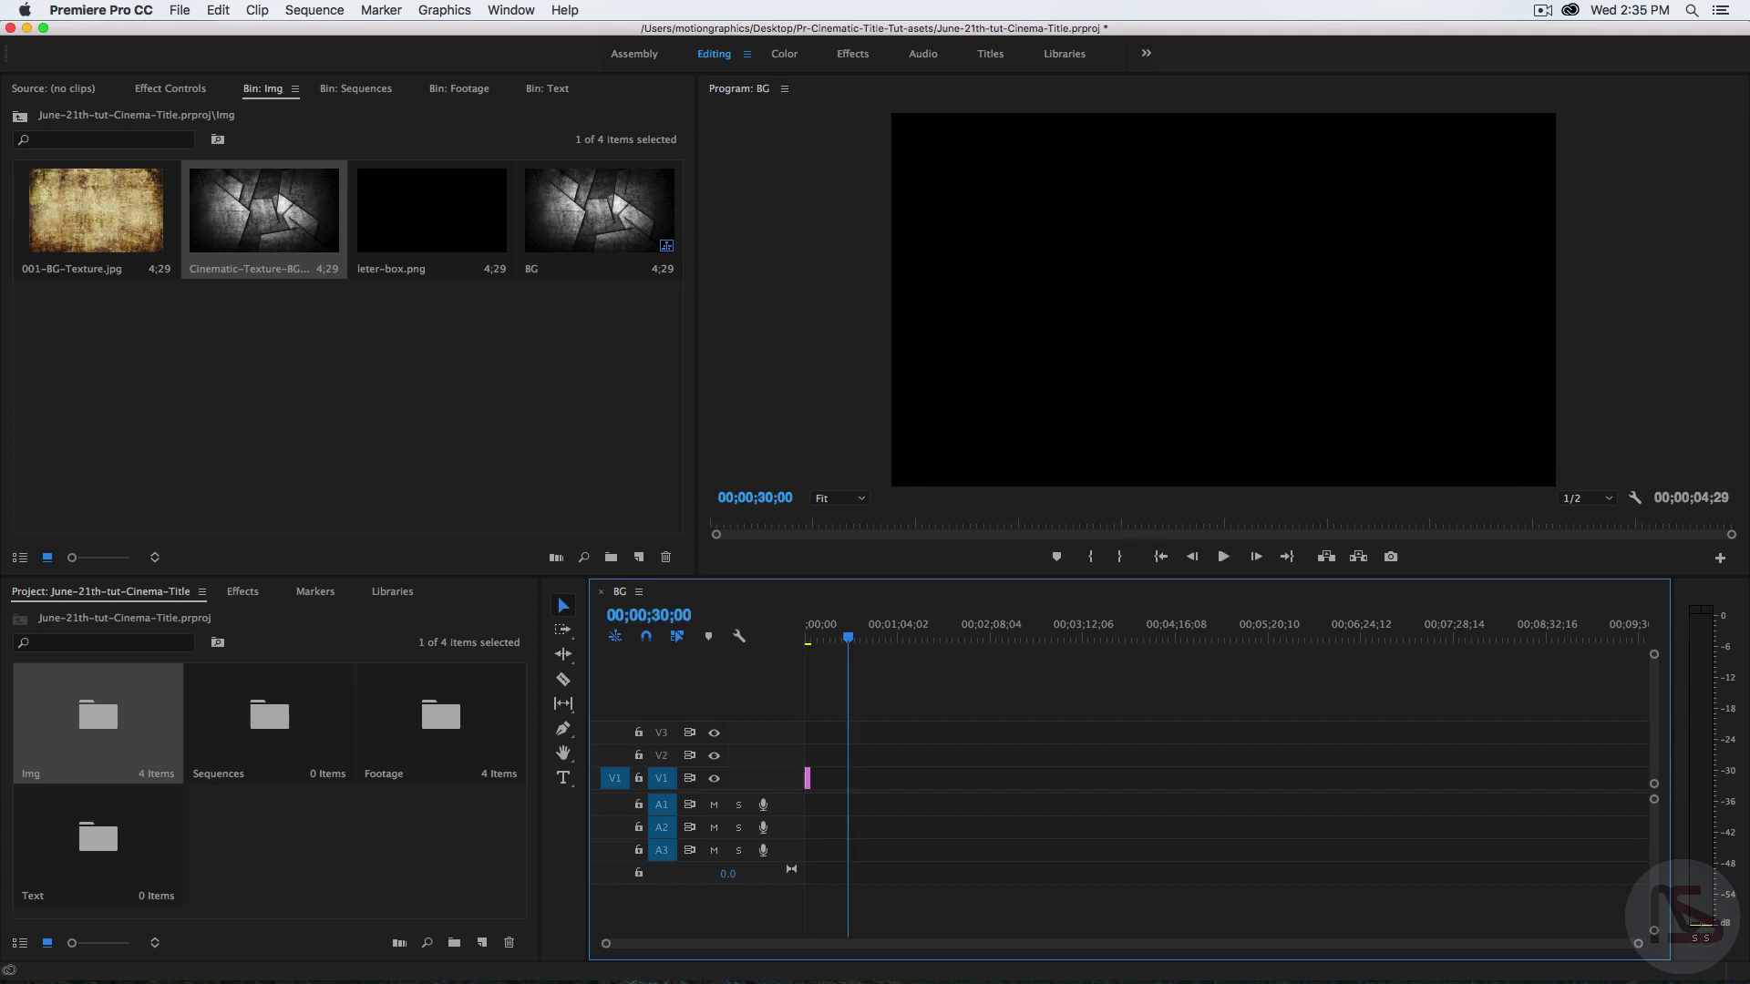
key(=)
key(=)
key(=)
key(=)
key(=)
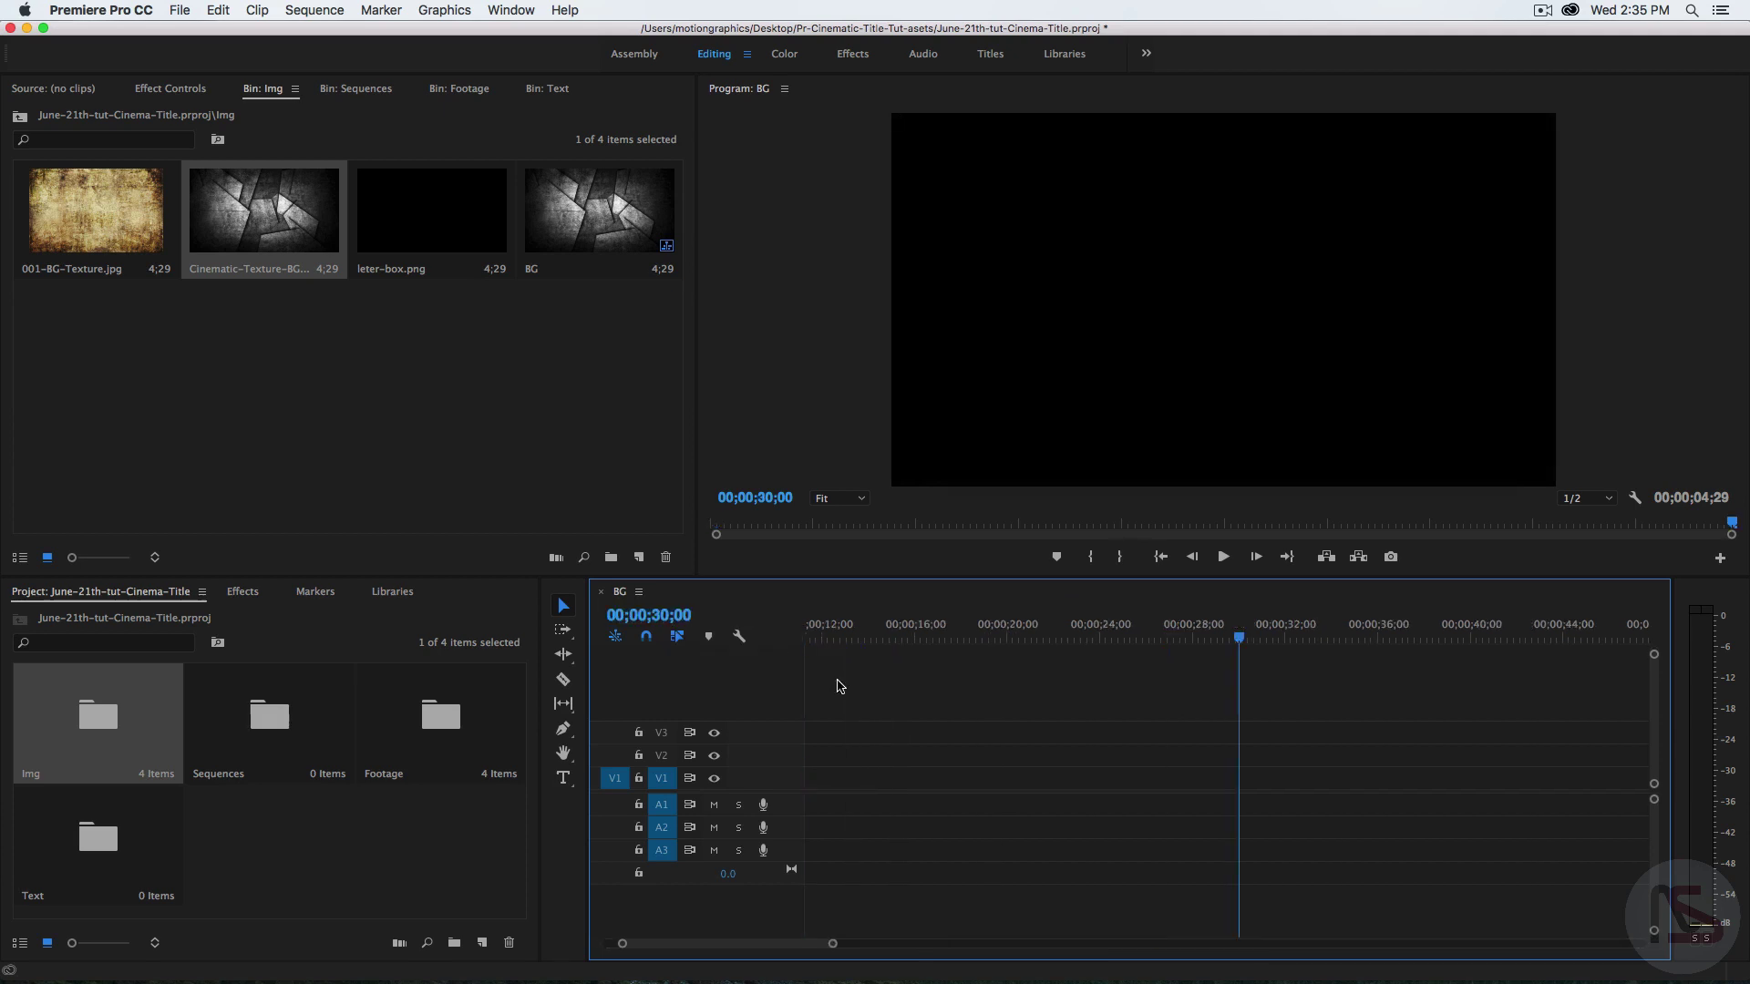
drag(804, 951, 789, 945)
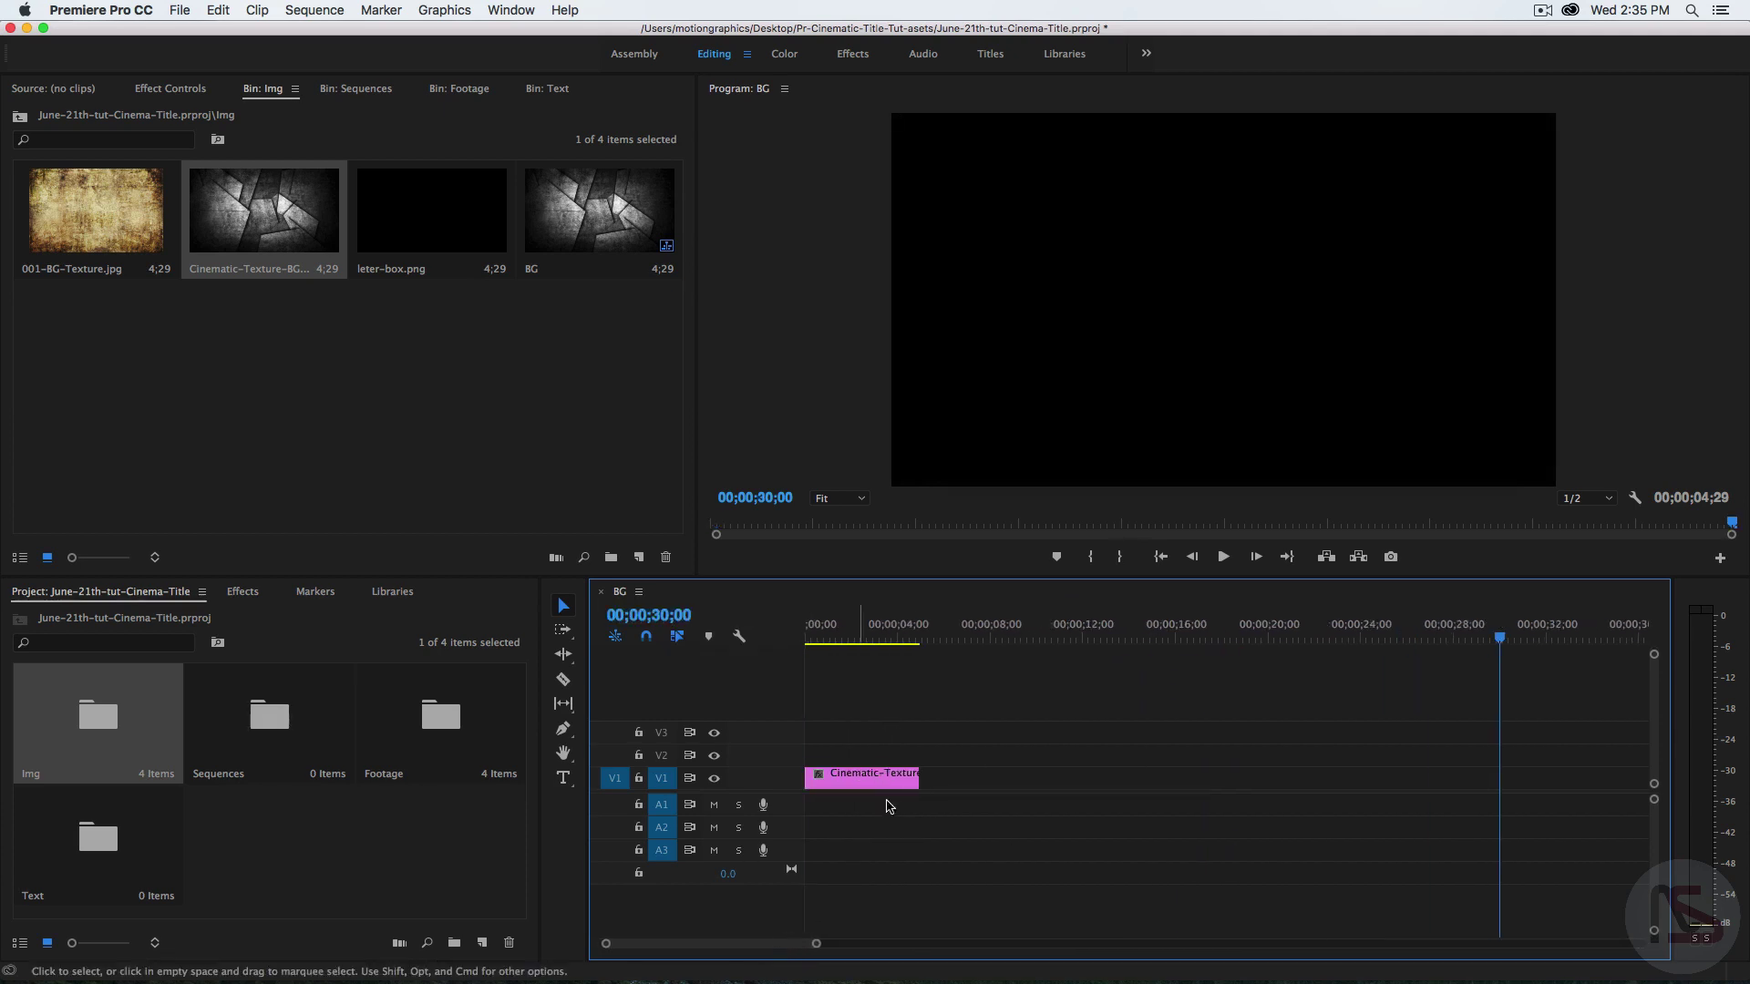
drag(915, 777, 1496, 783)
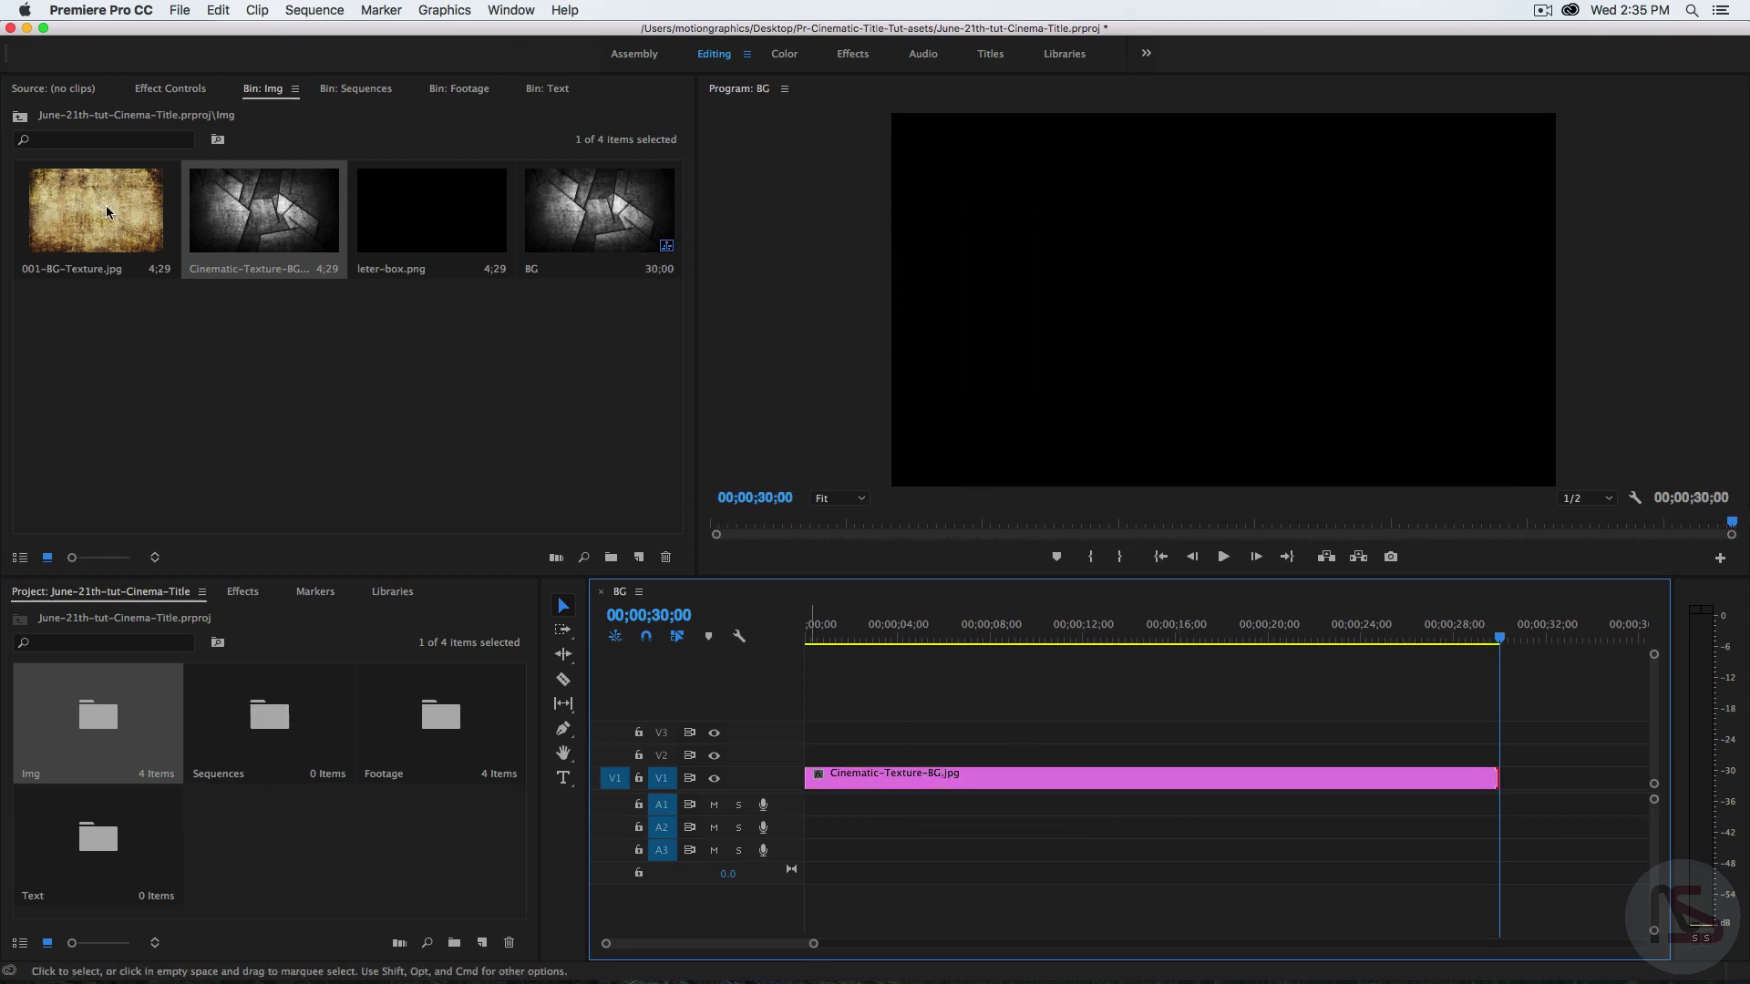
- Place 001-BG-Texture.jpg on track V2 at the sequence start and extend it to the end of the V1 clip
drag(126, 231, 788, 761)
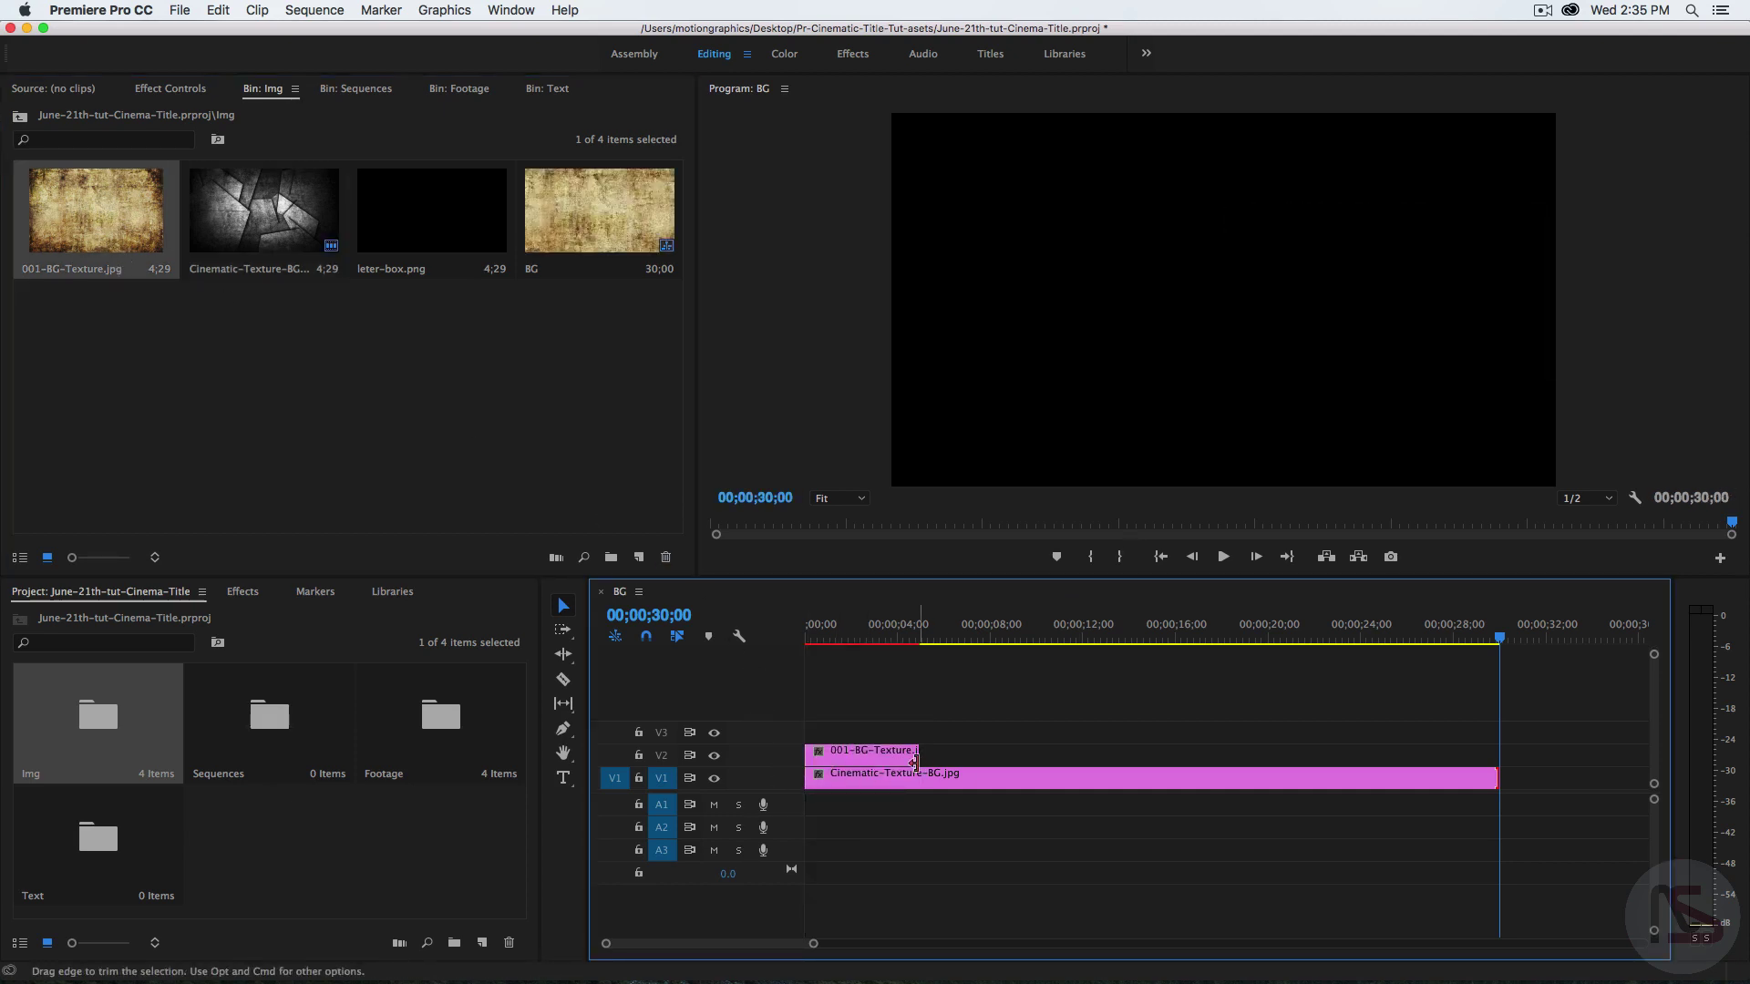
drag(913, 757, 938, 755)
drag(1164, 770, 1496, 764)
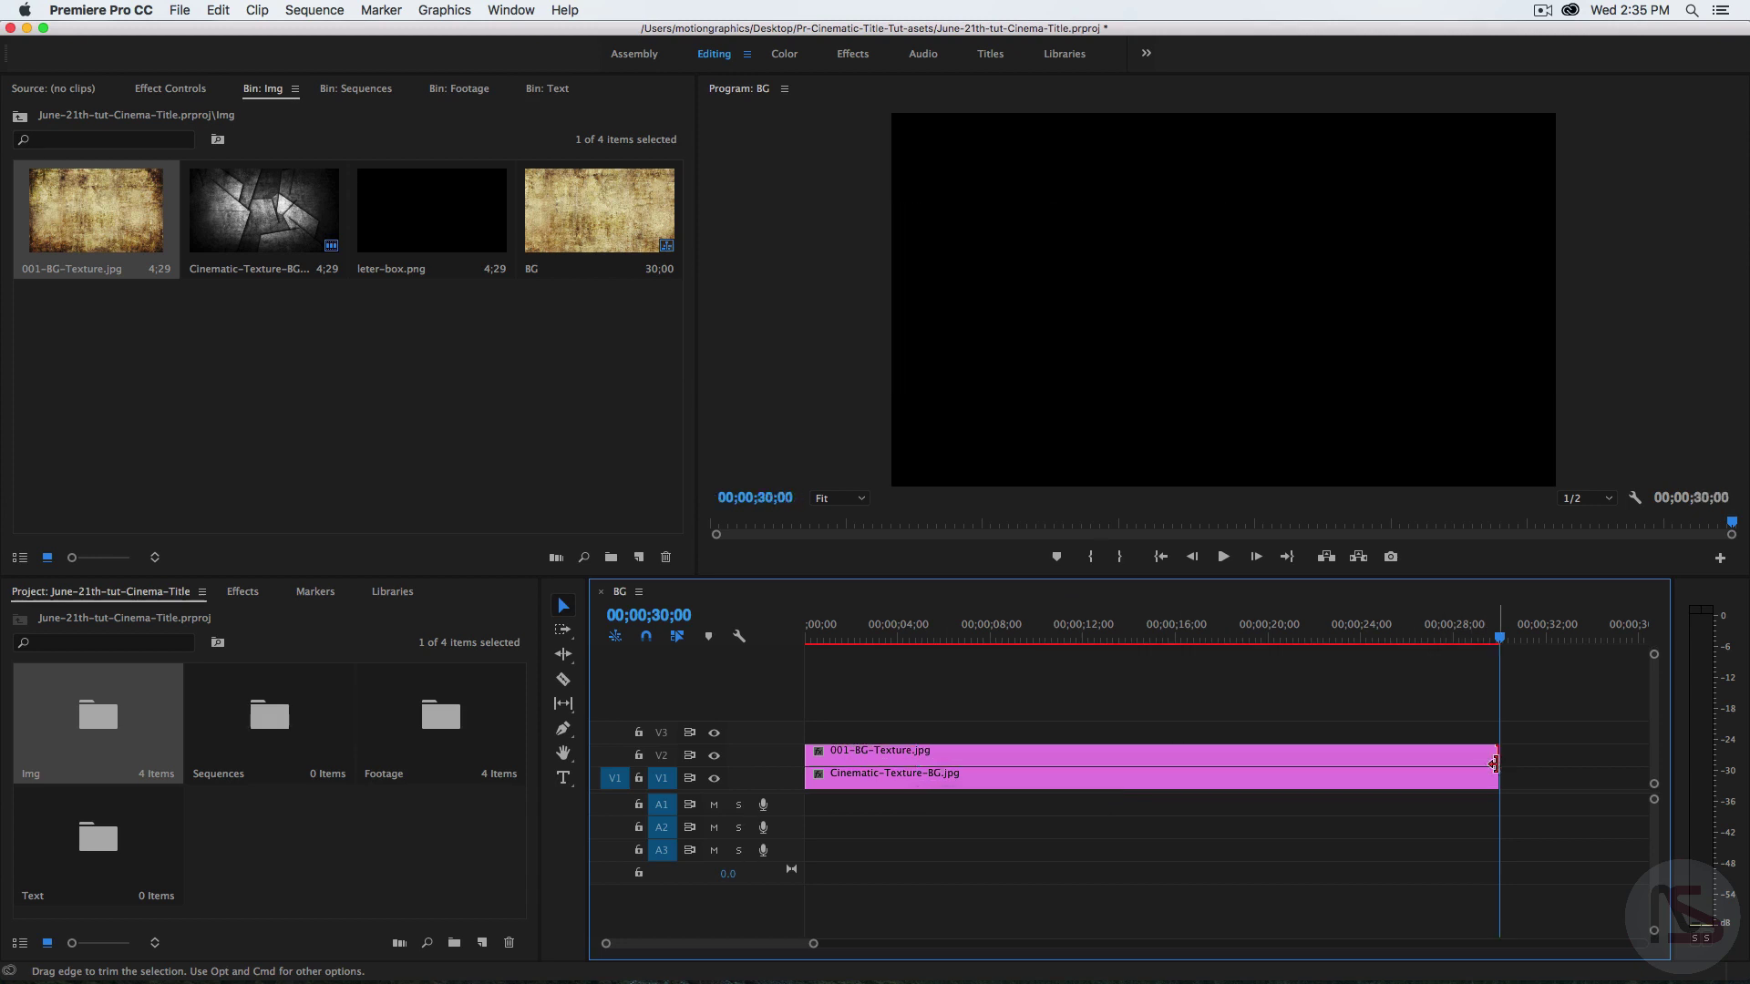
- Keyframe the horizontal position of the 001-BG-Texture.jpg clip from 641.0 at the sequence start to 1276.0 at 00;00;29;22
click(912, 757)
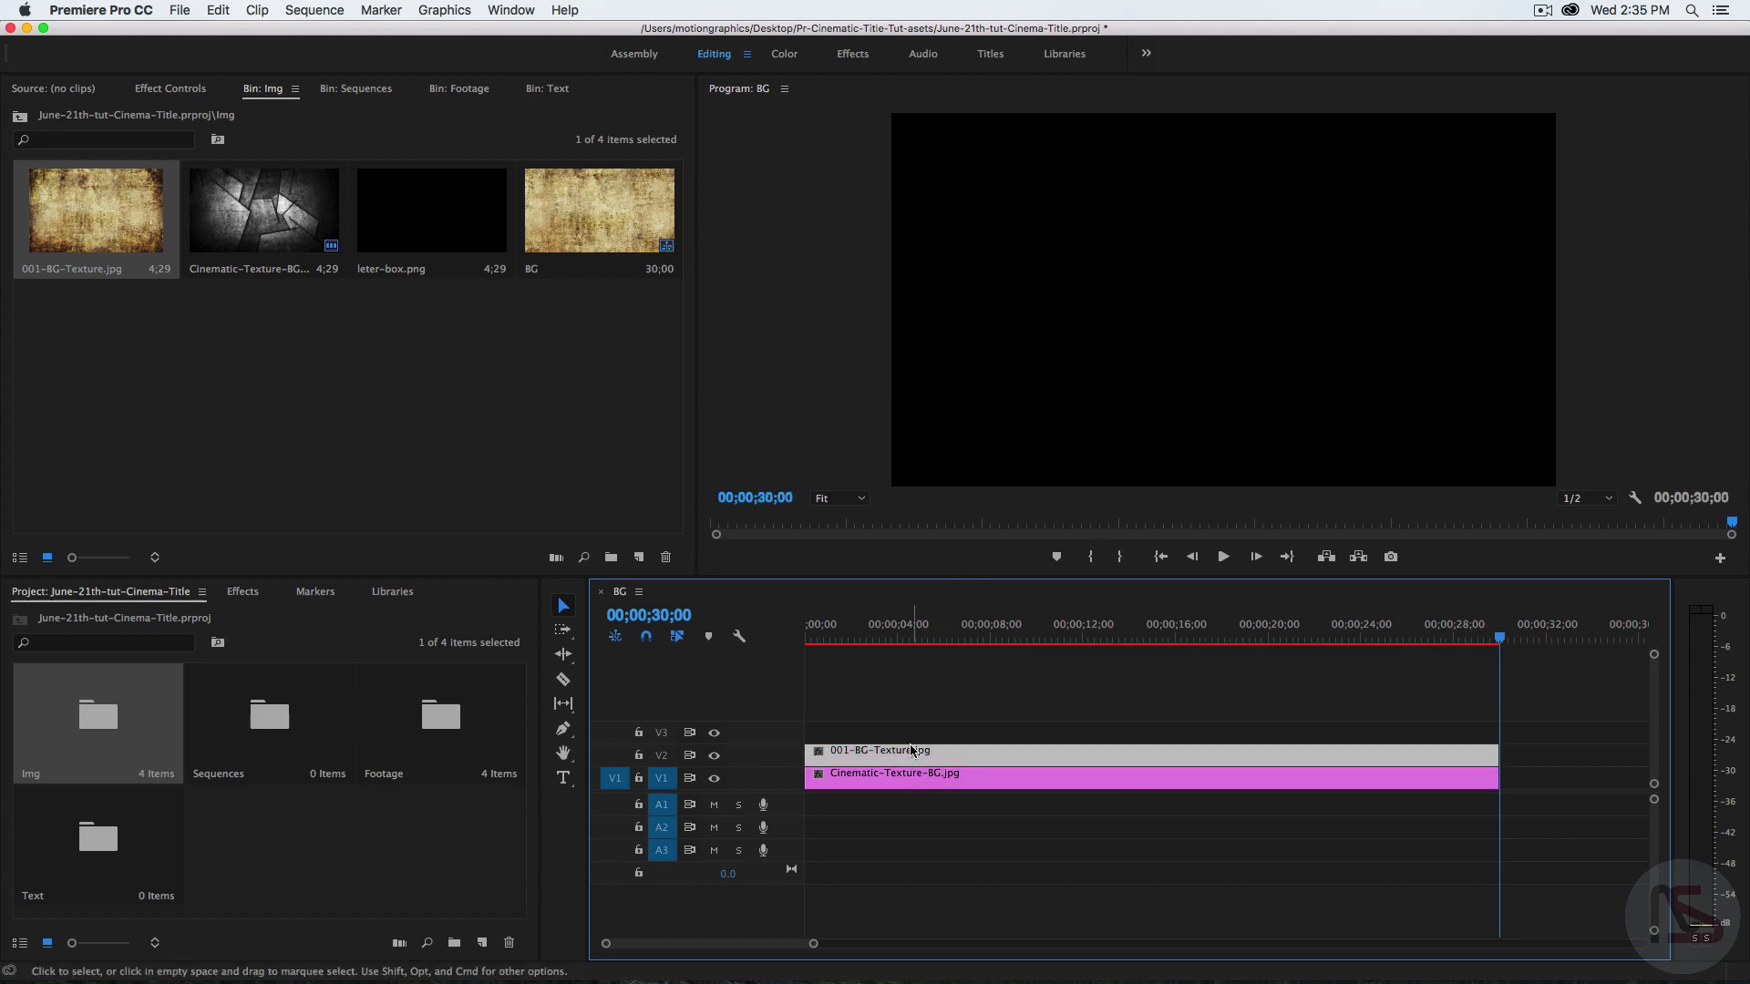
click(170, 89)
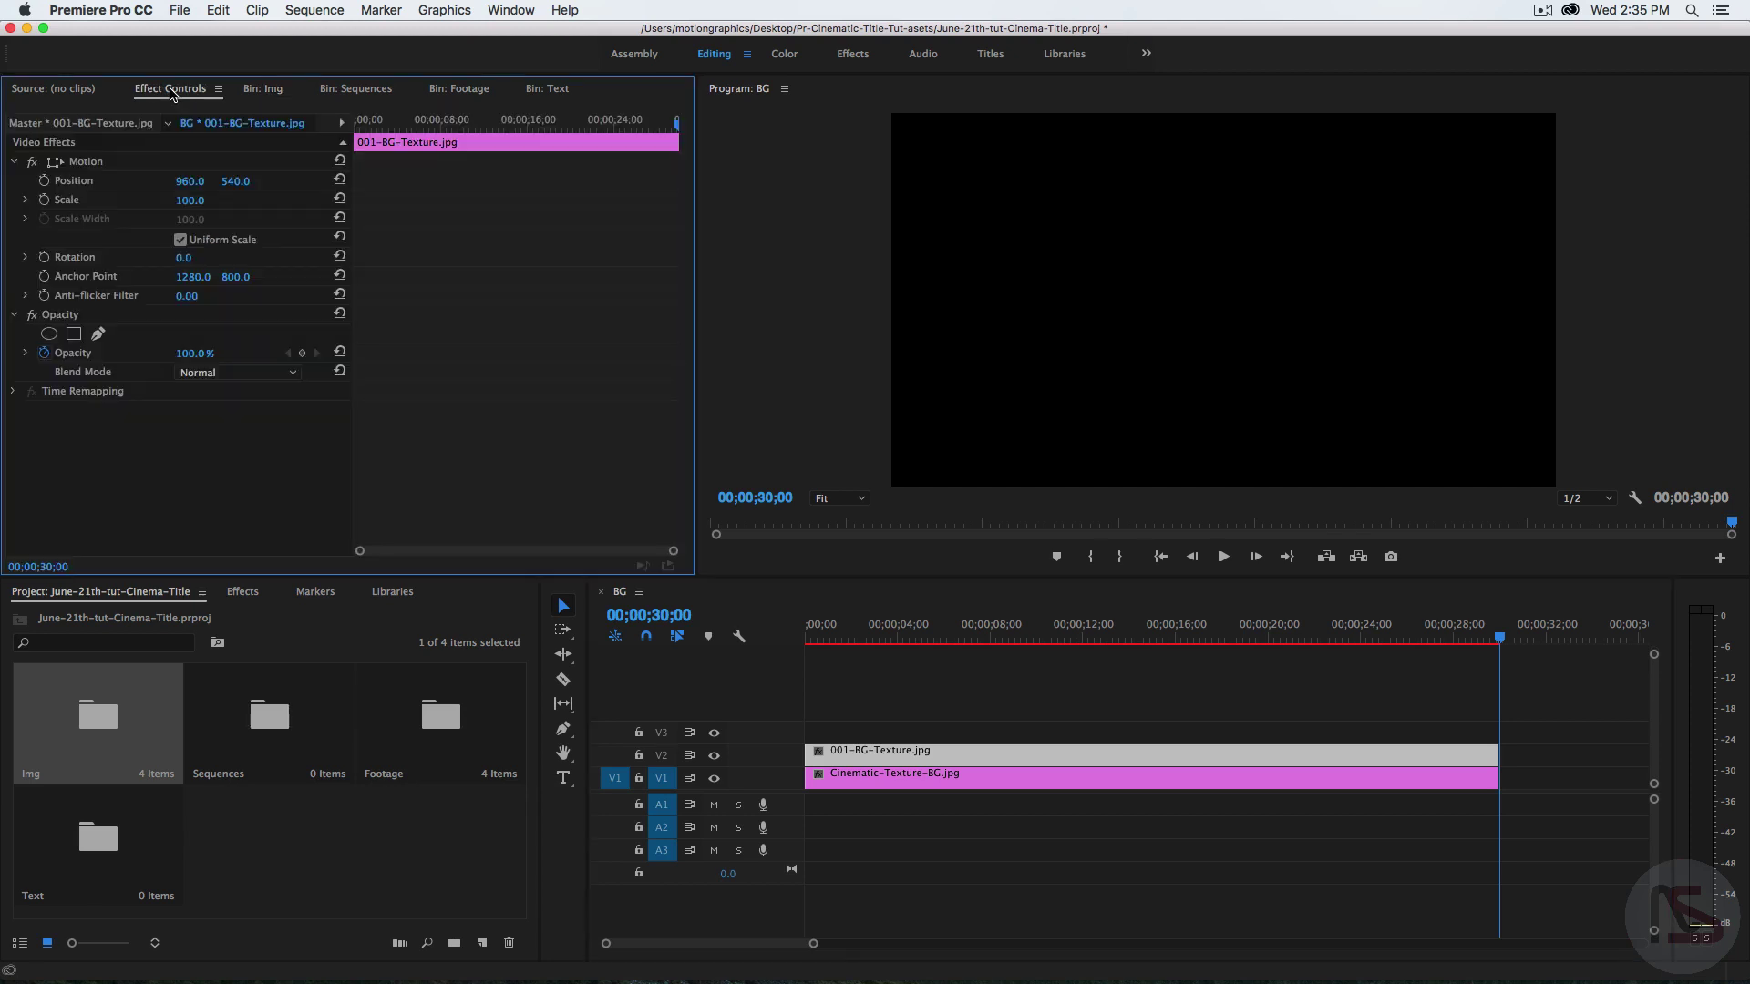
mouse_move(916, 635)
mouse_down()
mouse_move(865, 635)
mouse_move(907, 635)
mouse_up()
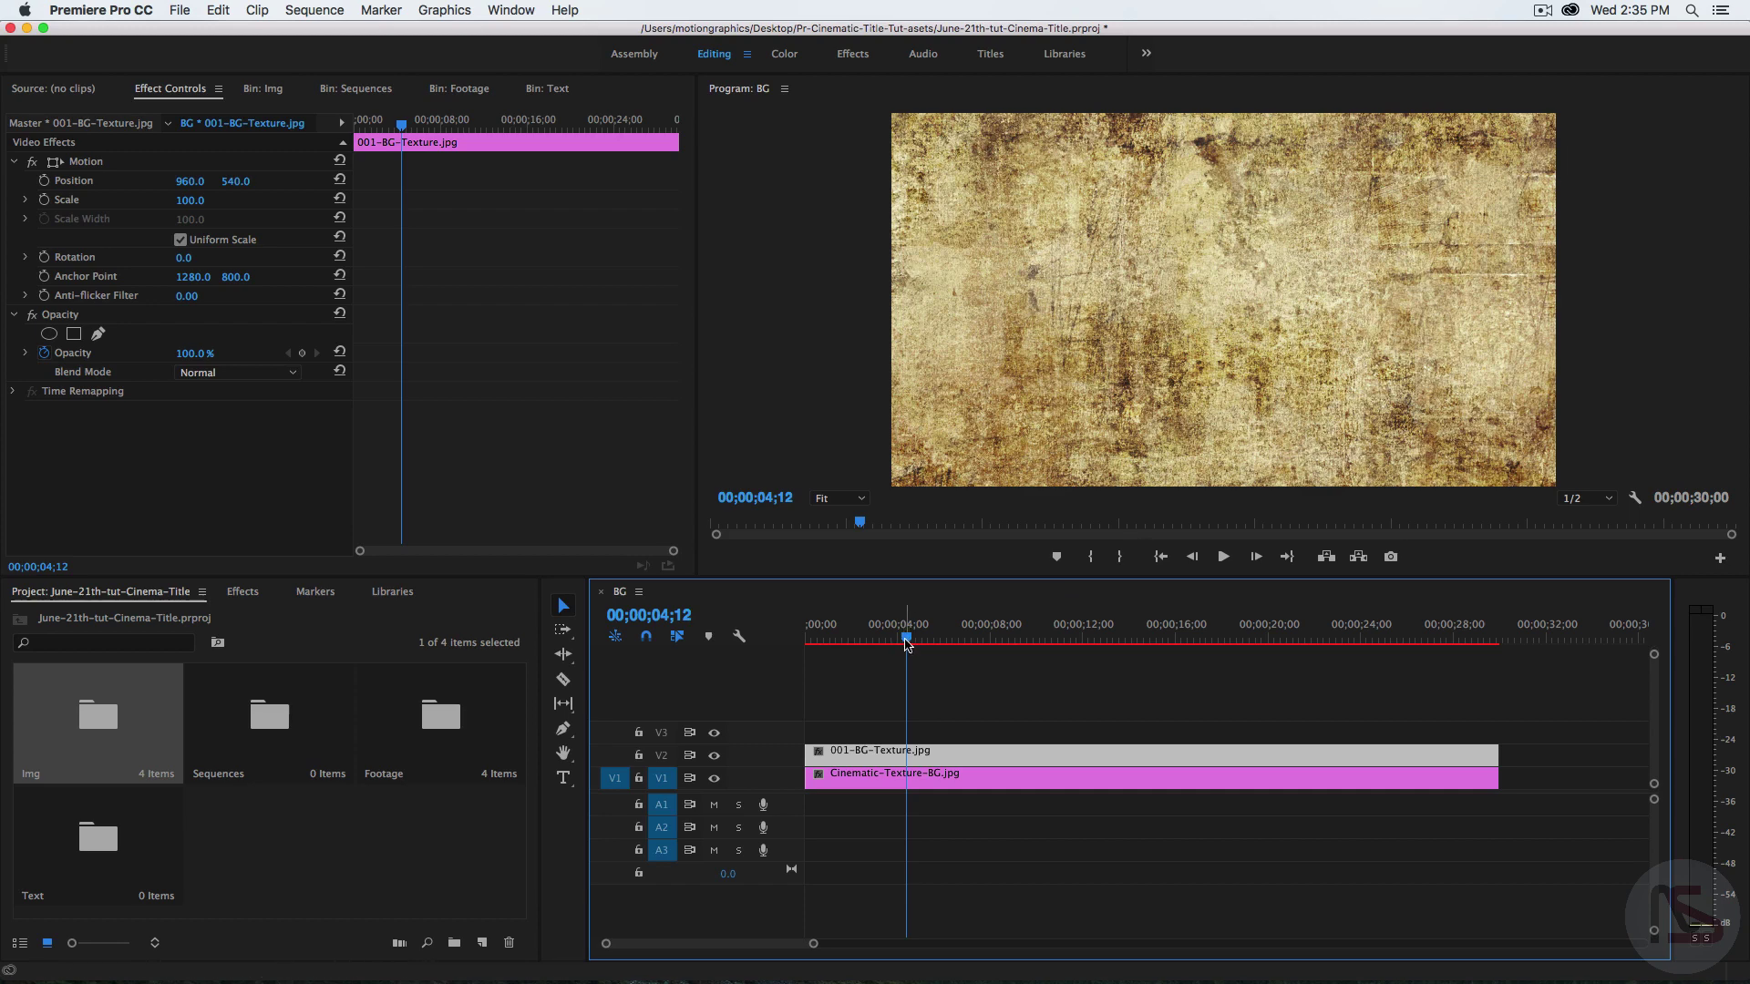
key(Home)
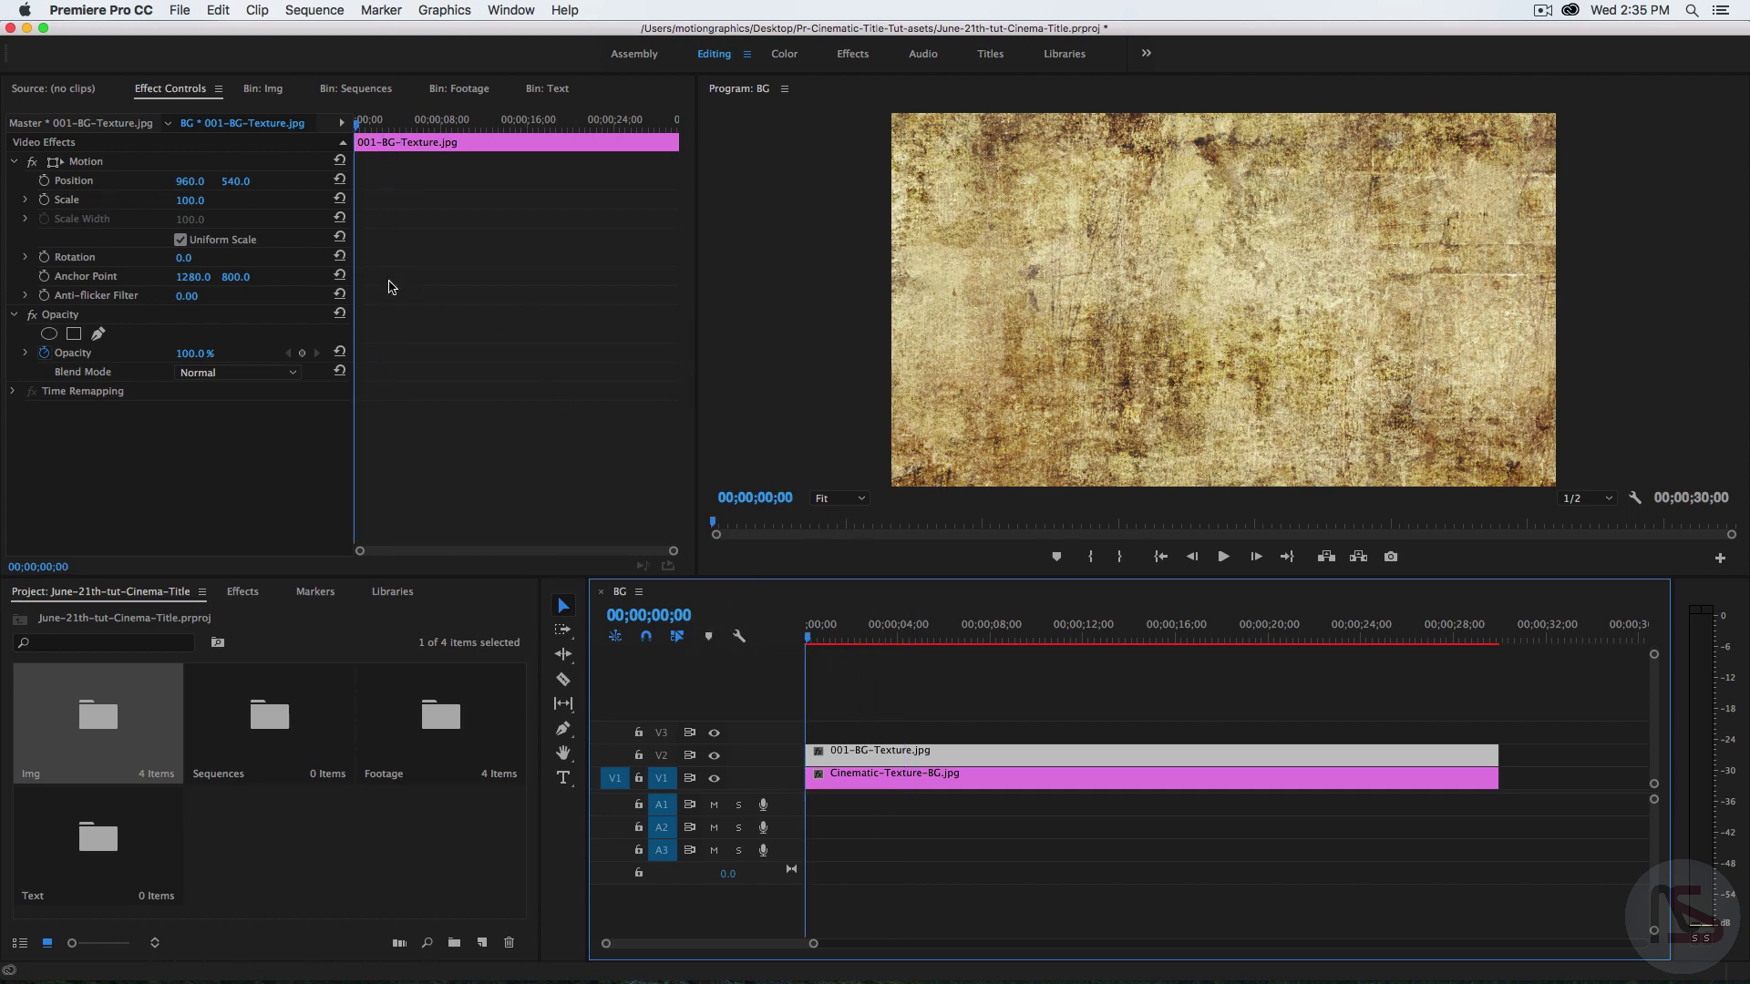
drag(185, 182, 136, 182)
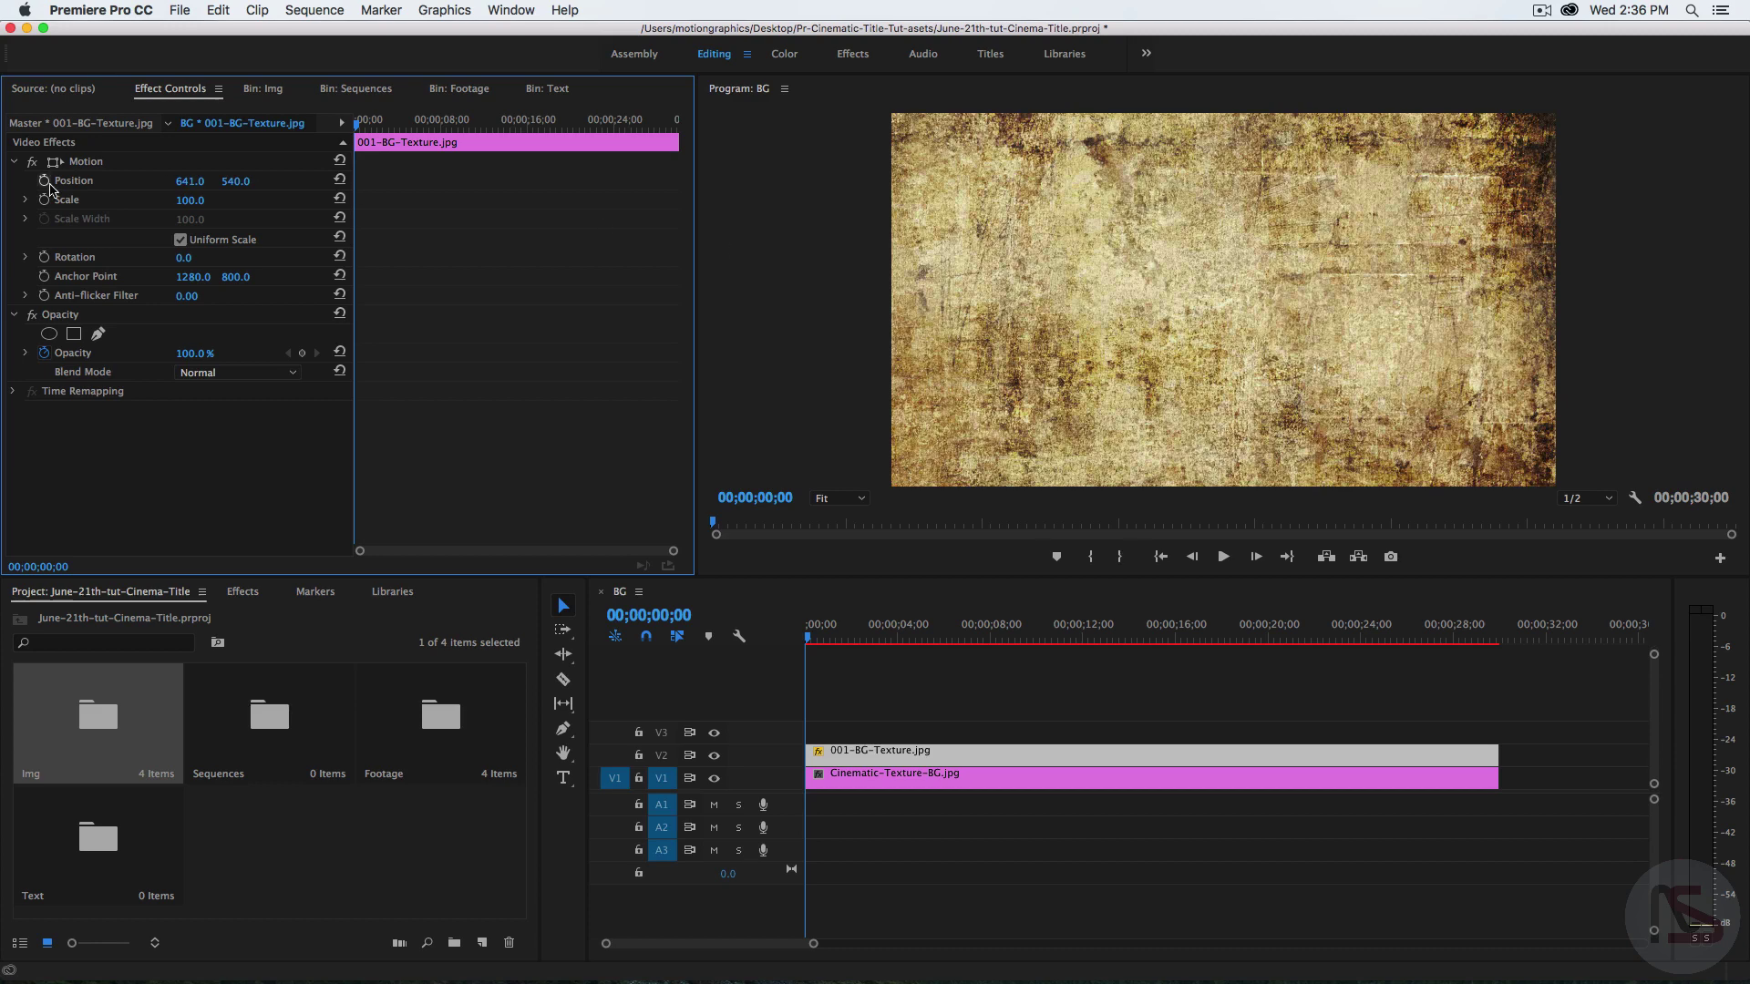
click(43, 181)
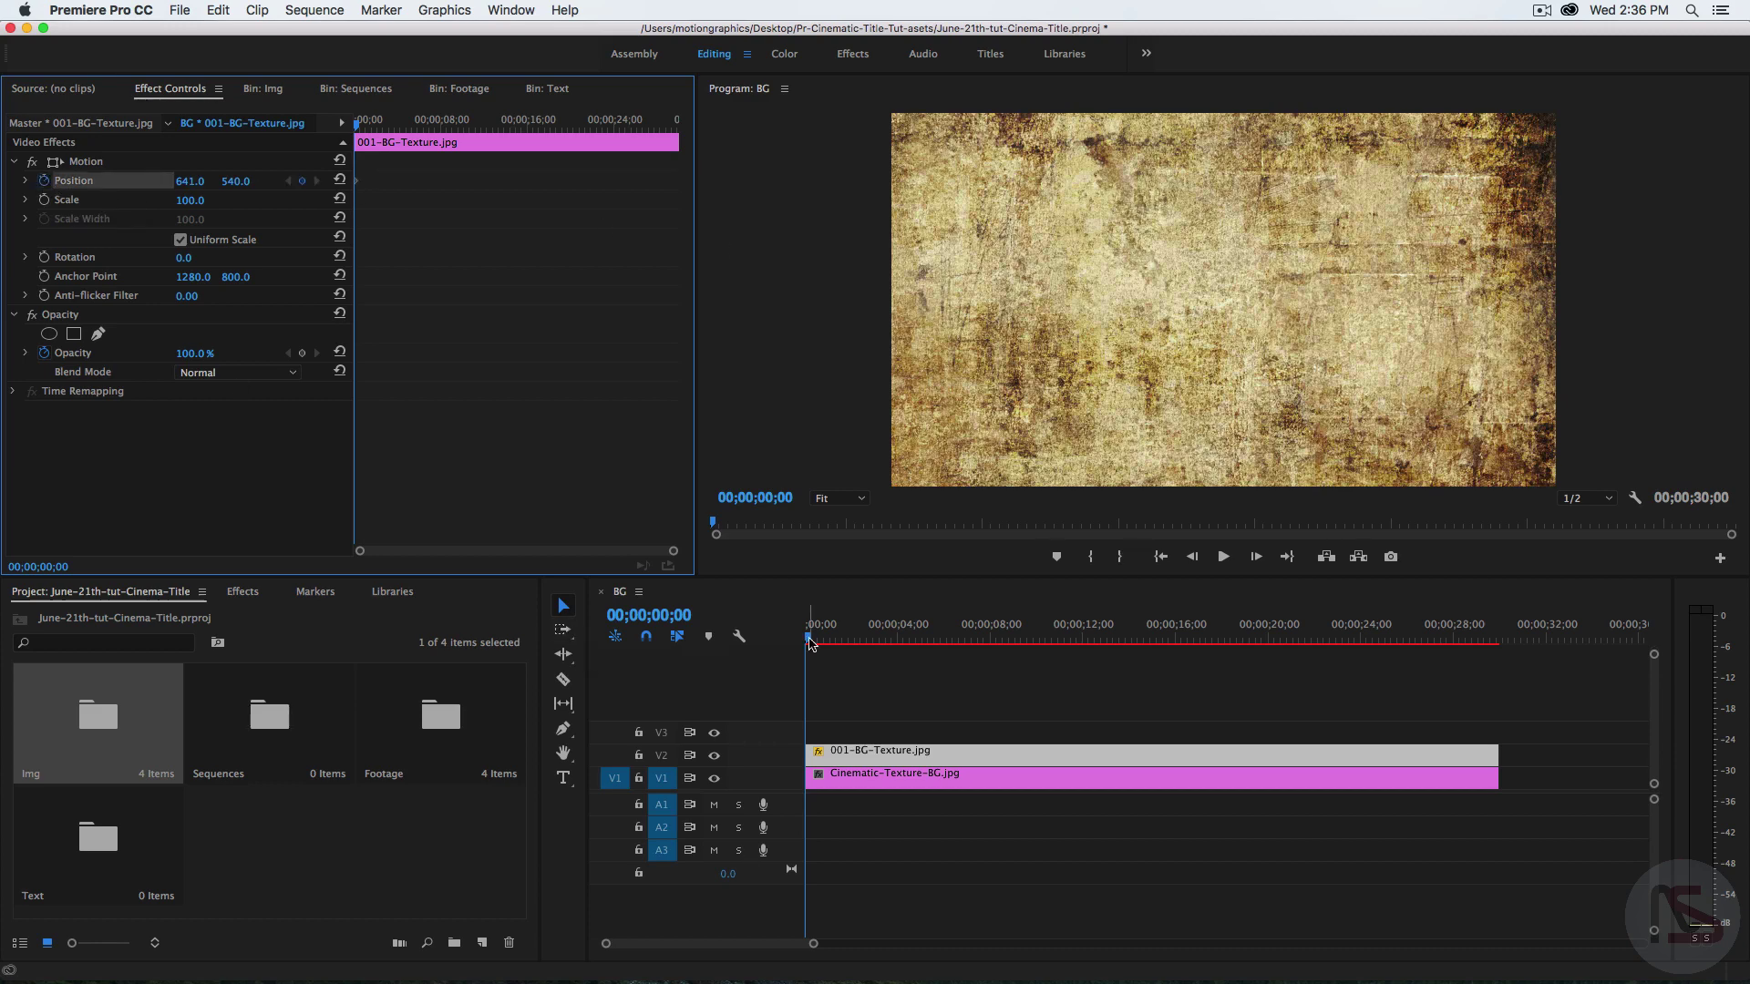
drag(810, 643, 1492, 693)
drag(178, 181, 466, 182)
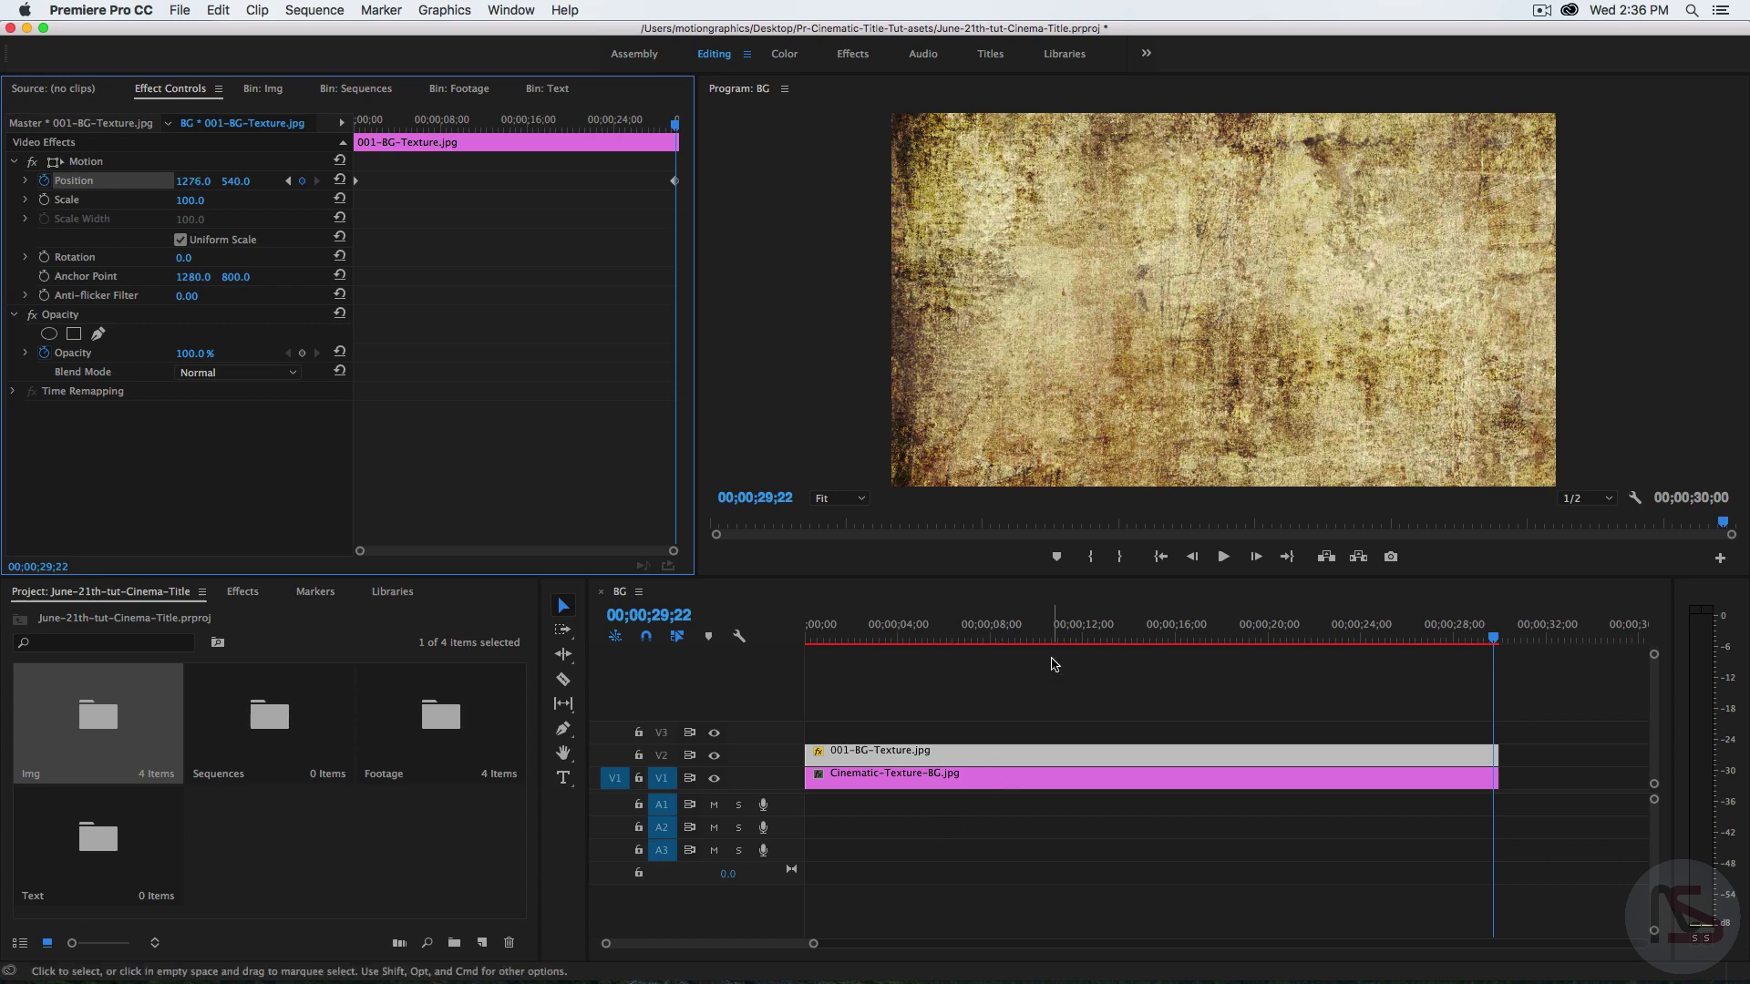
- Preview the texture at 00;00;12;10 and set the 001-BG-Texture.jpg clip's blend mode to Multiply
drag(1057, 616, 1089, 629)
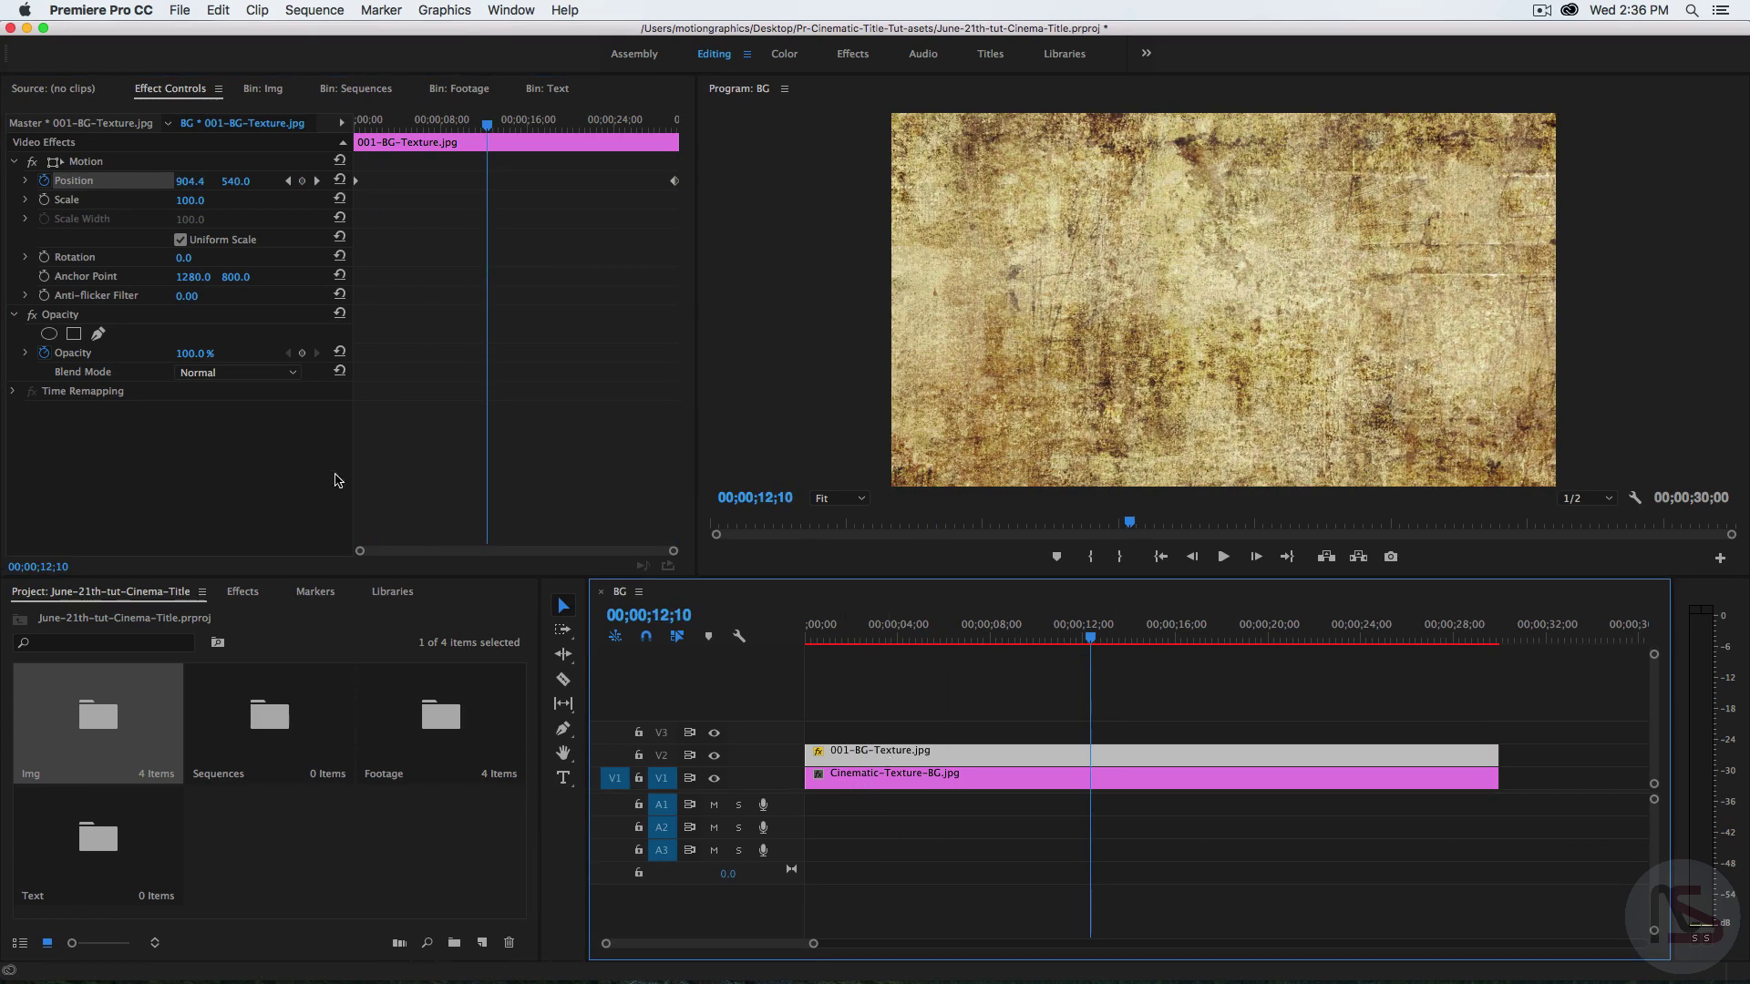
click(213, 376)
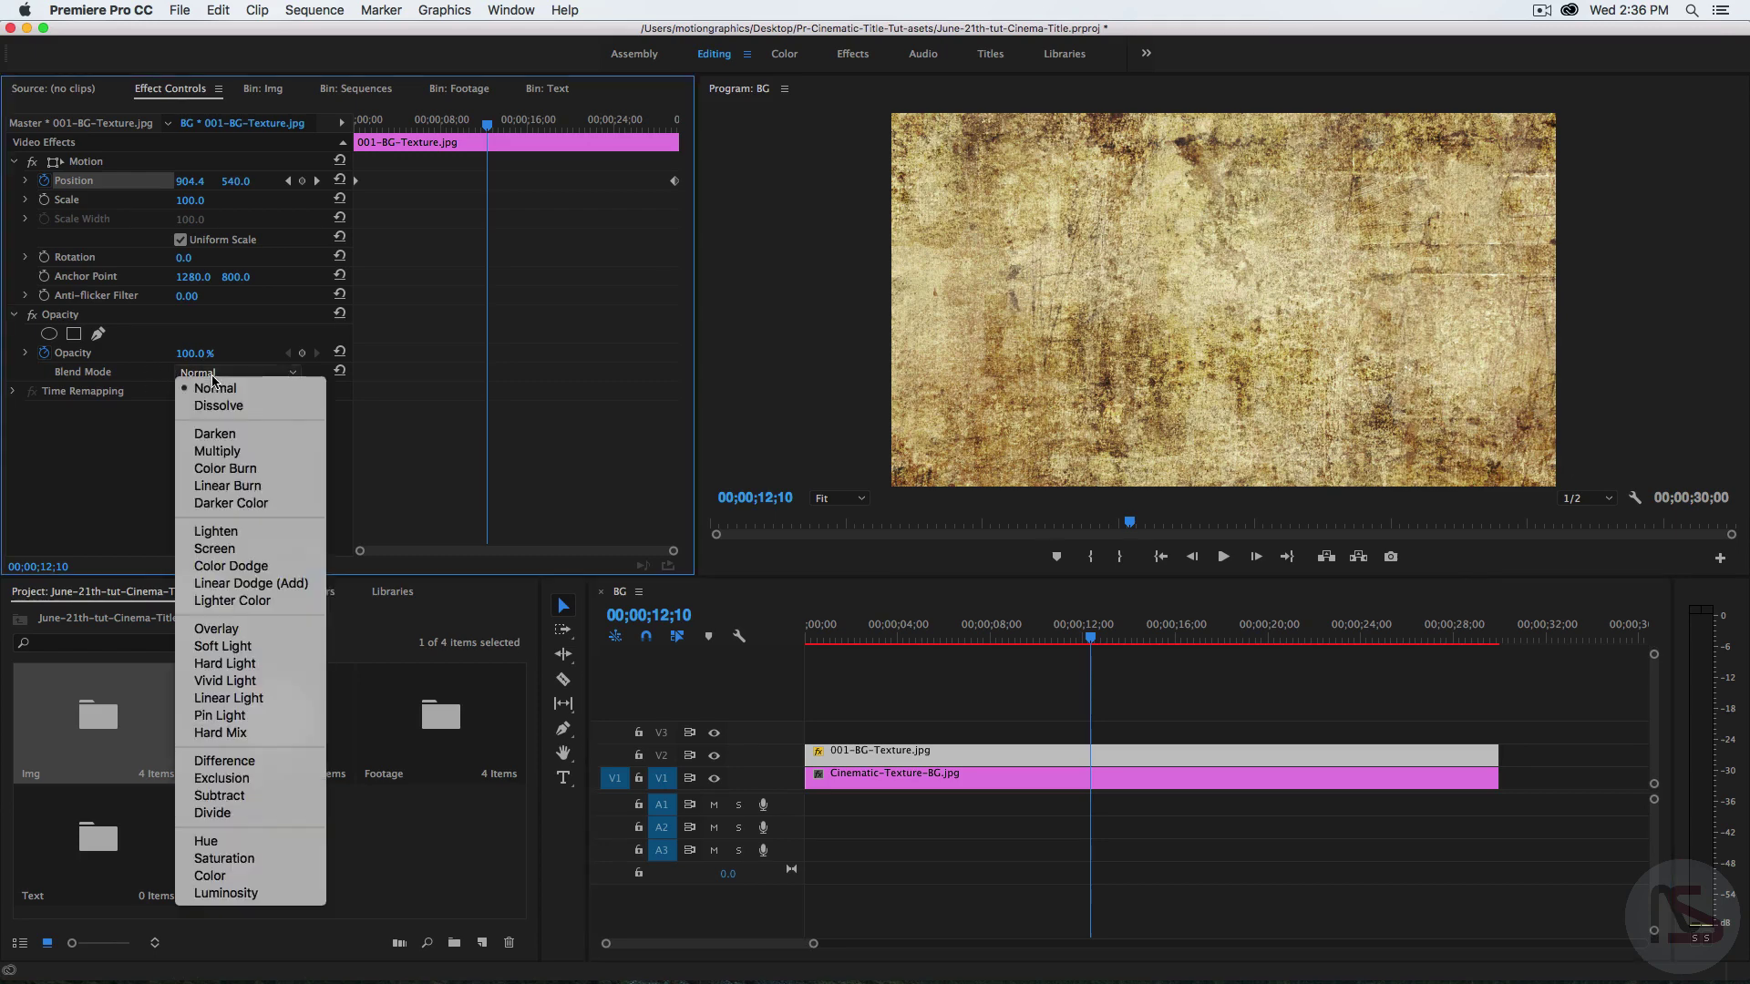
click(248, 453)
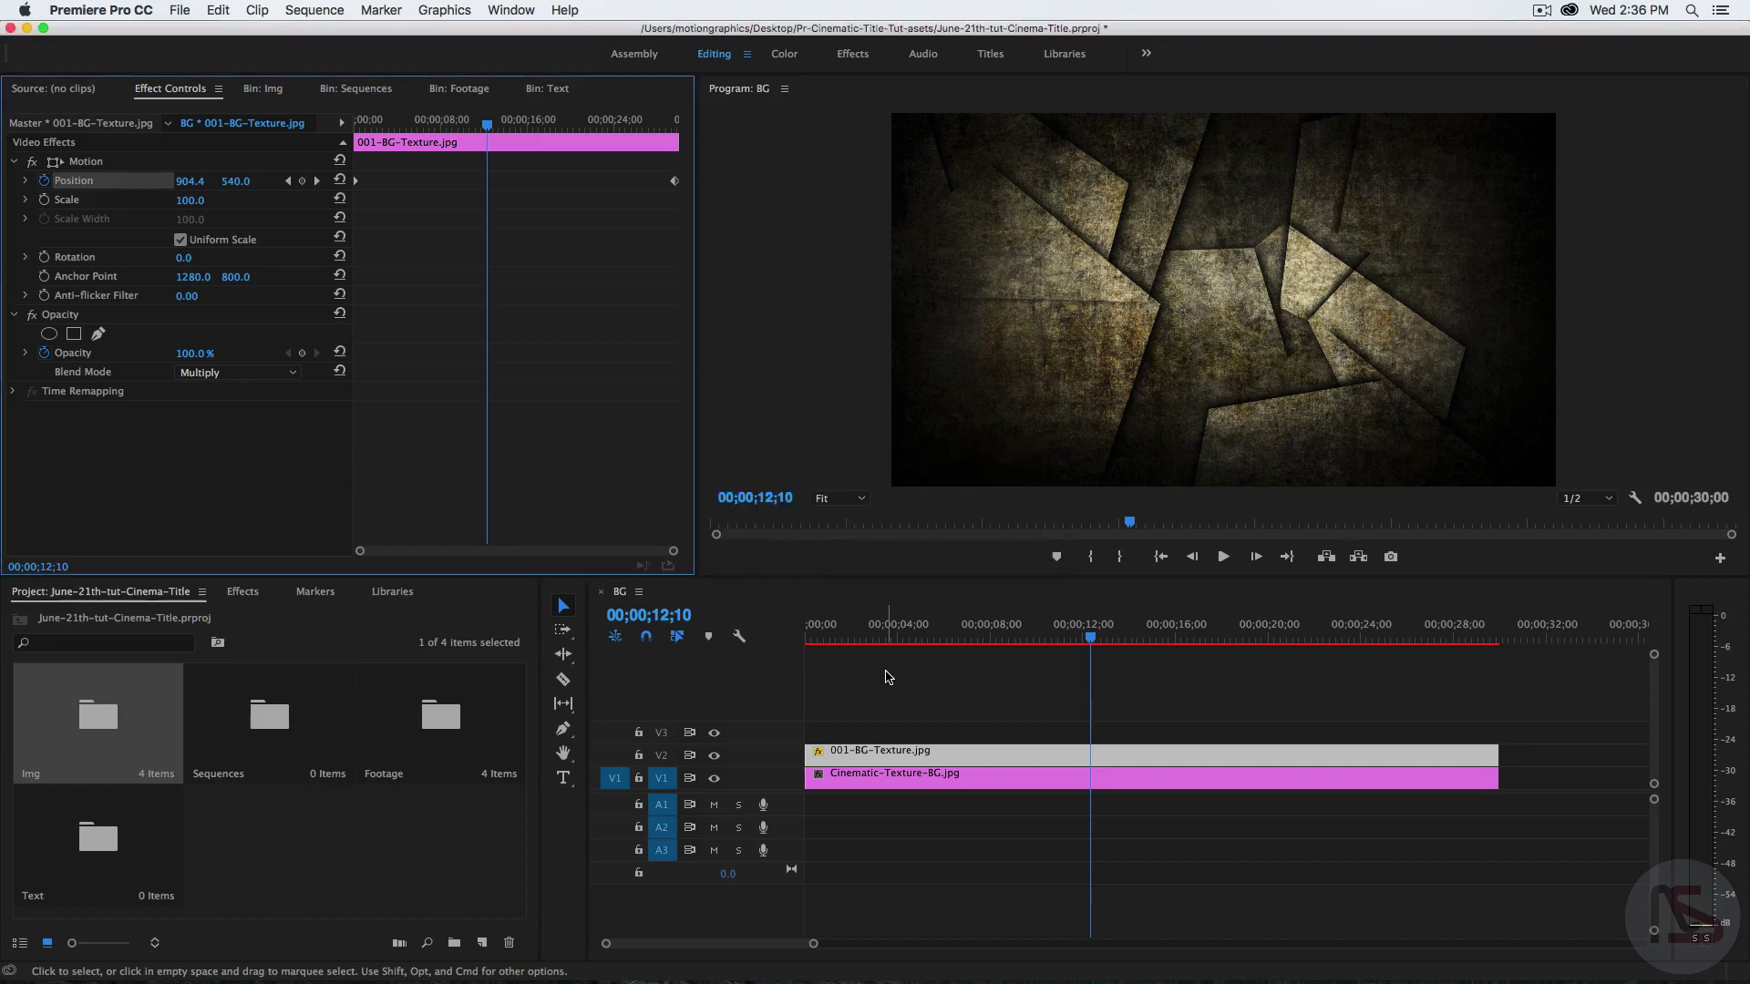
- Move the BG sequence from the Img bin into the Sequences bin and open the Sequences bin
double_click(262, 715)
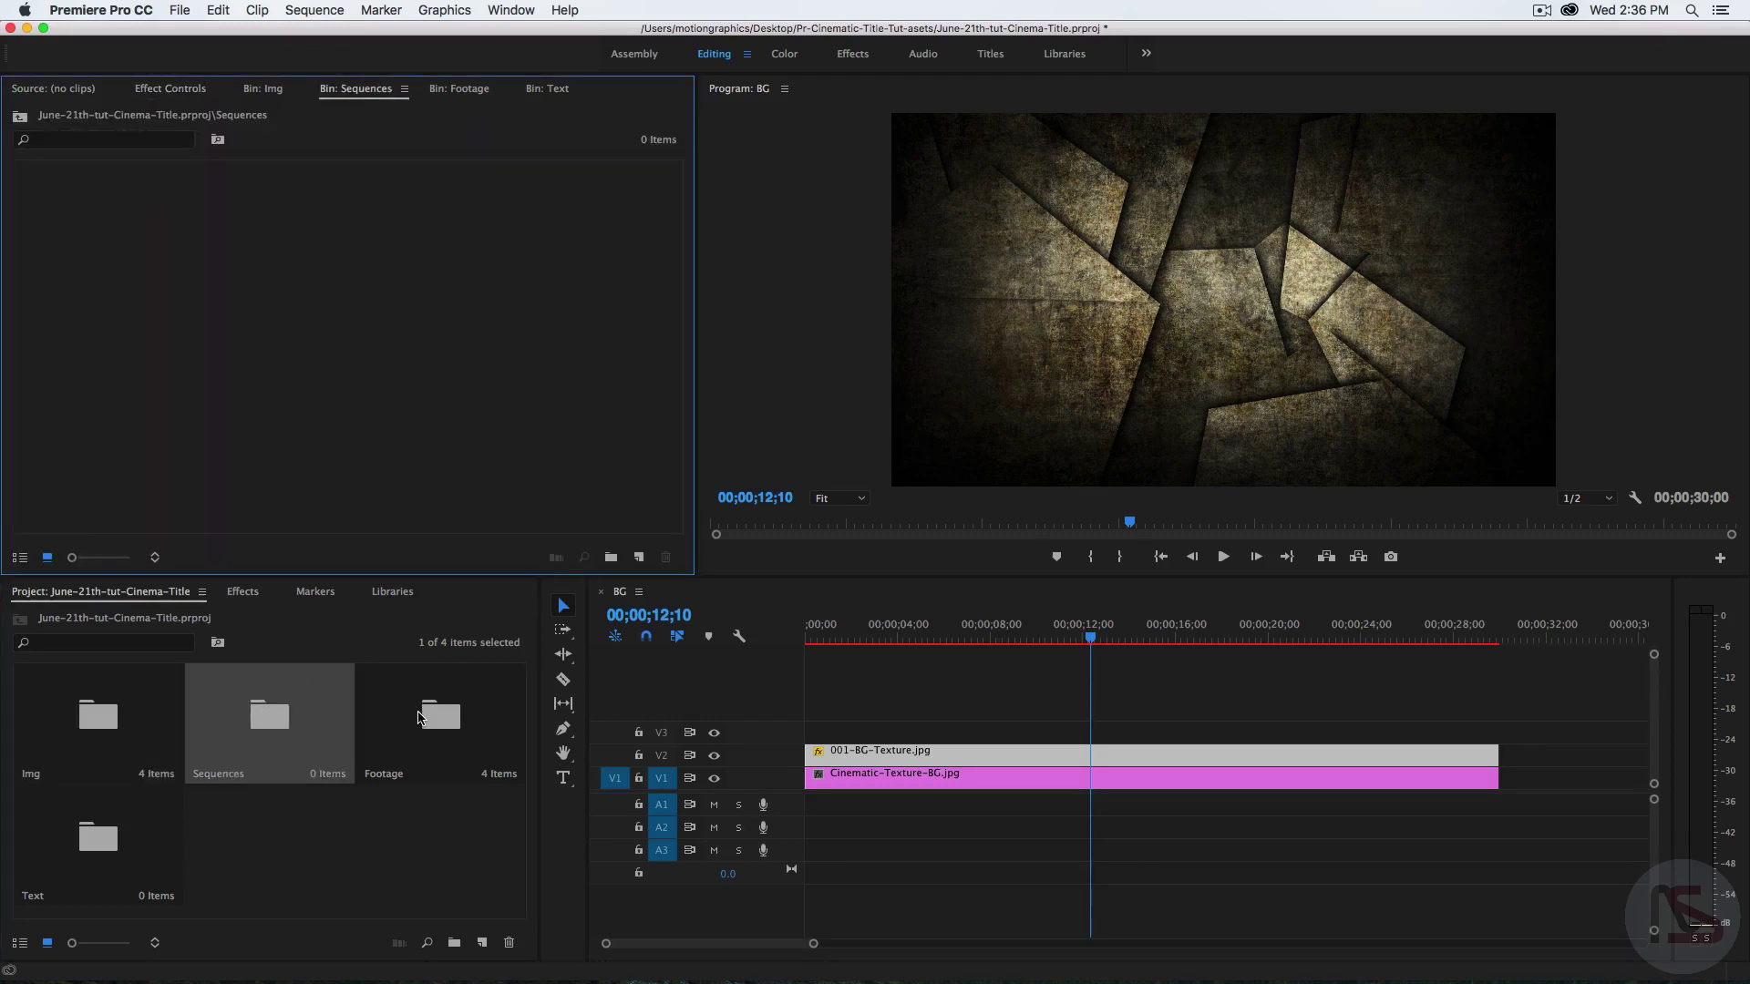
double_click(94, 726)
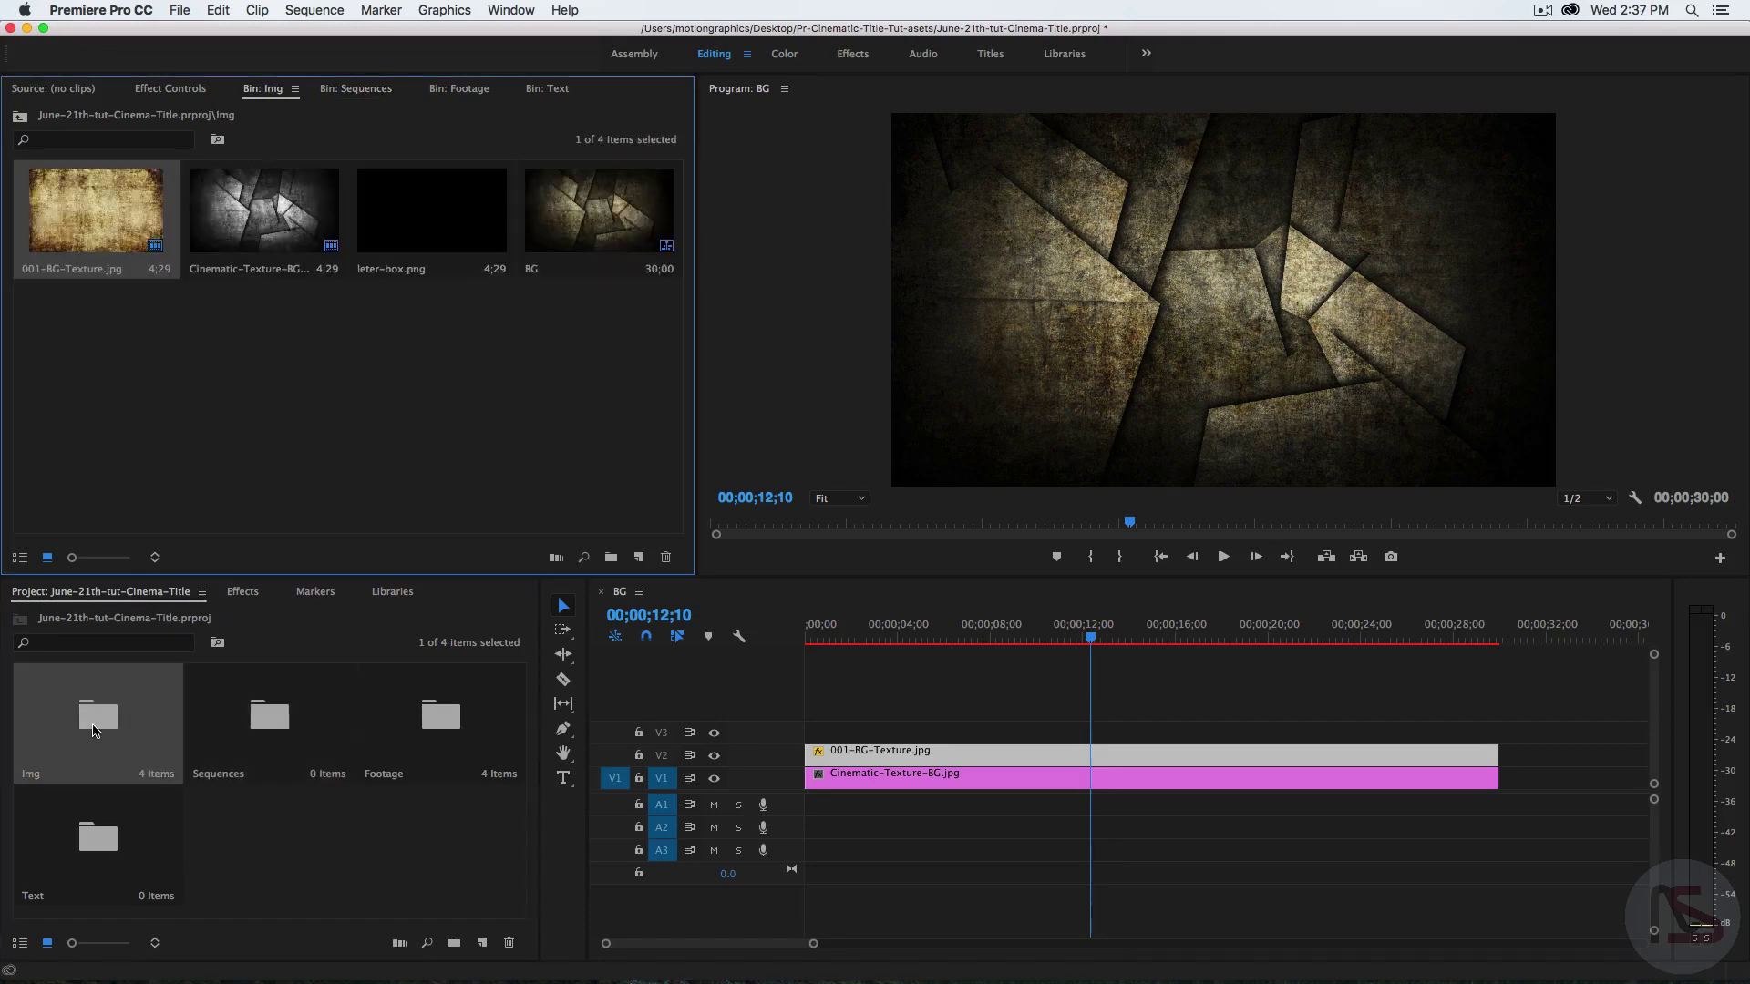
click(577, 203)
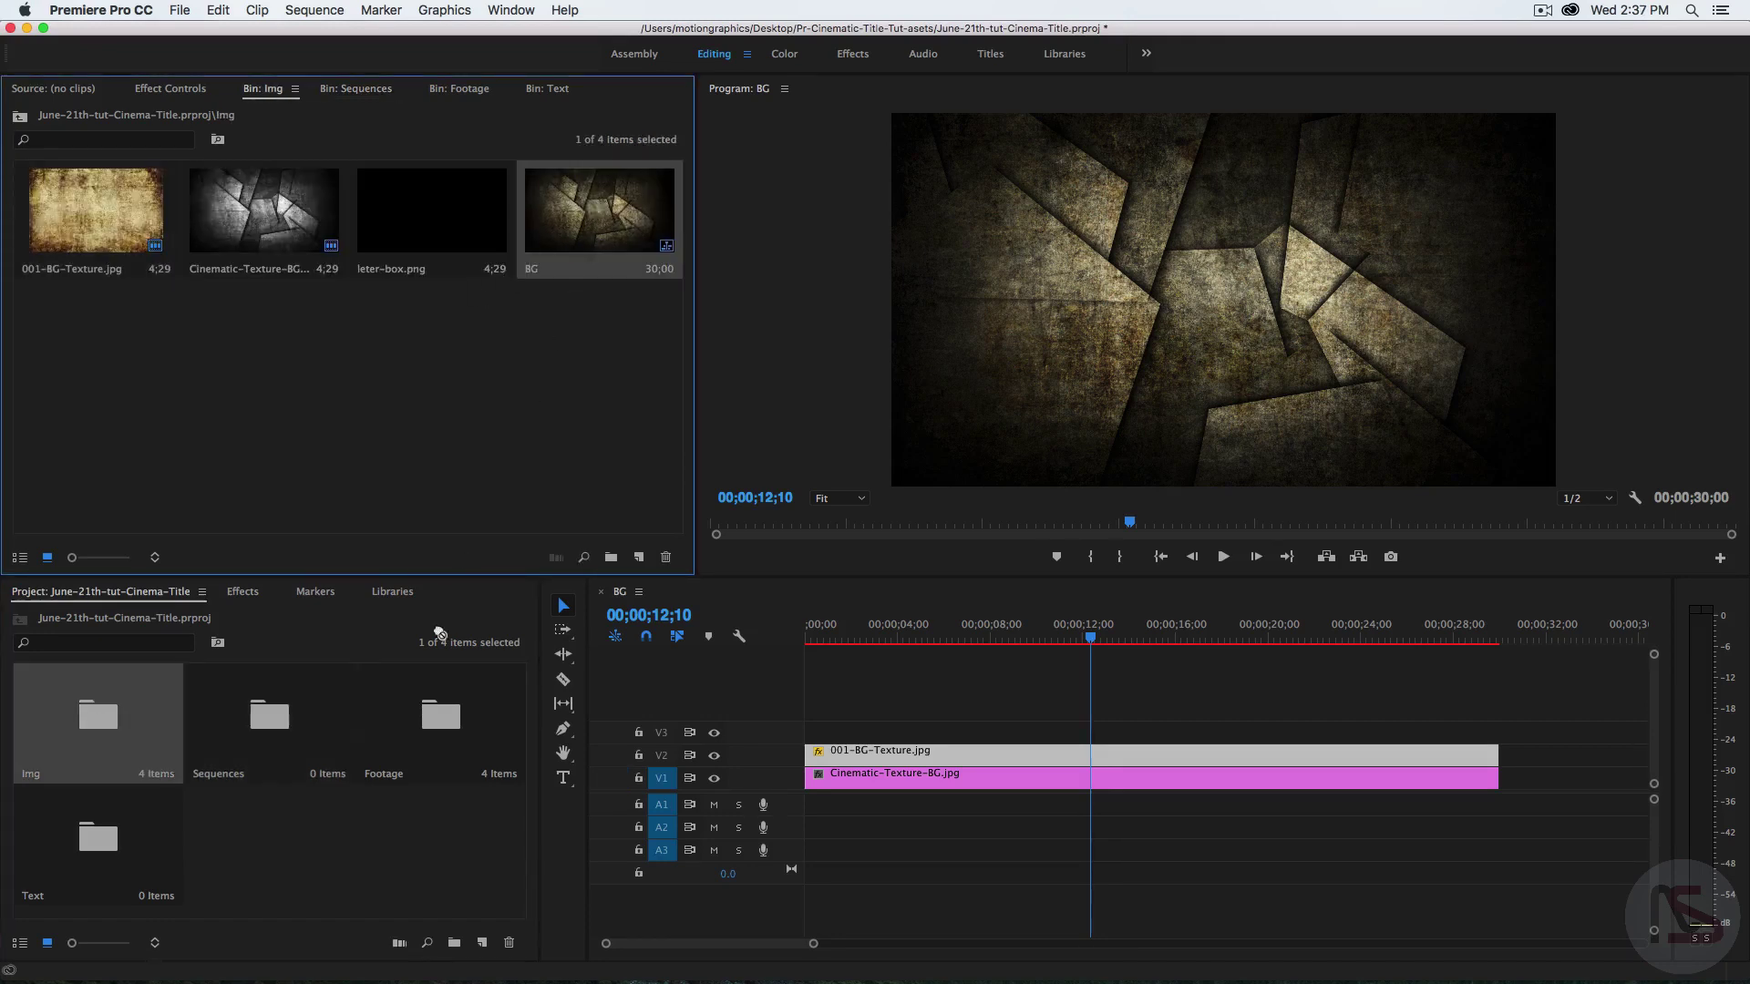
drag(439, 632, 285, 729)
double_click(276, 727)
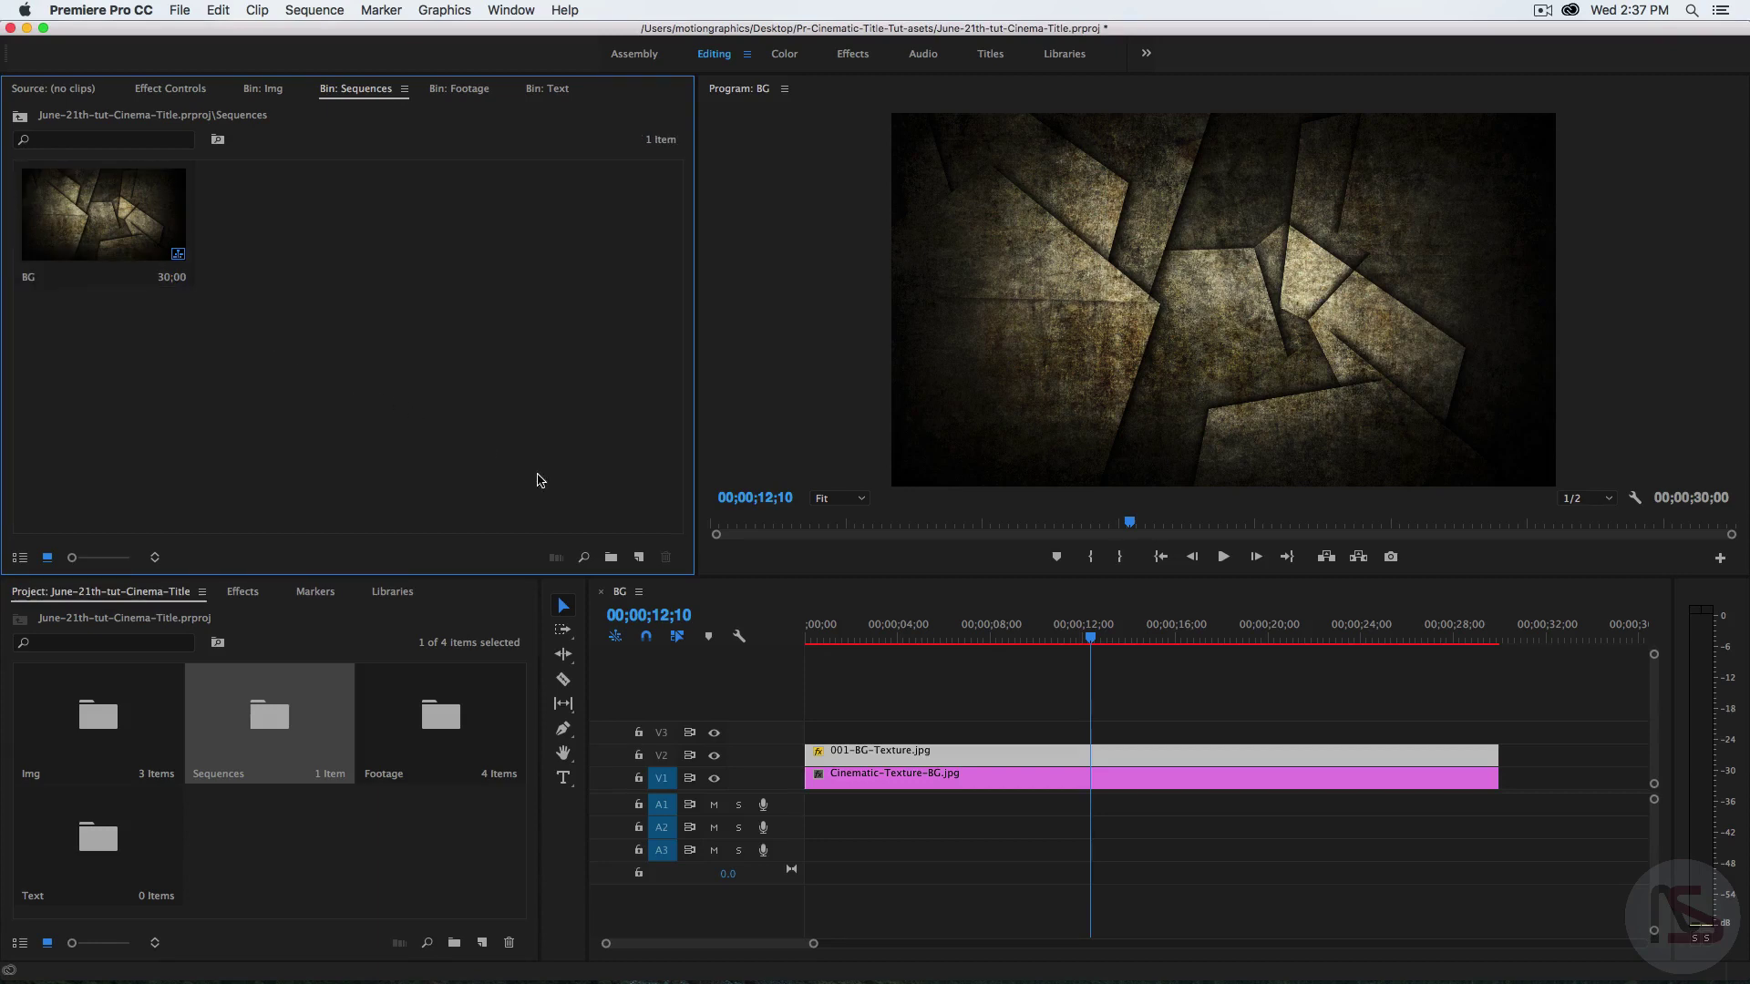
- Create a 1920 x 1080 adjustment layer, place it on V3 at the sequence start and extend it to the end of the texture clips
click(639, 557)
click(726, 615)
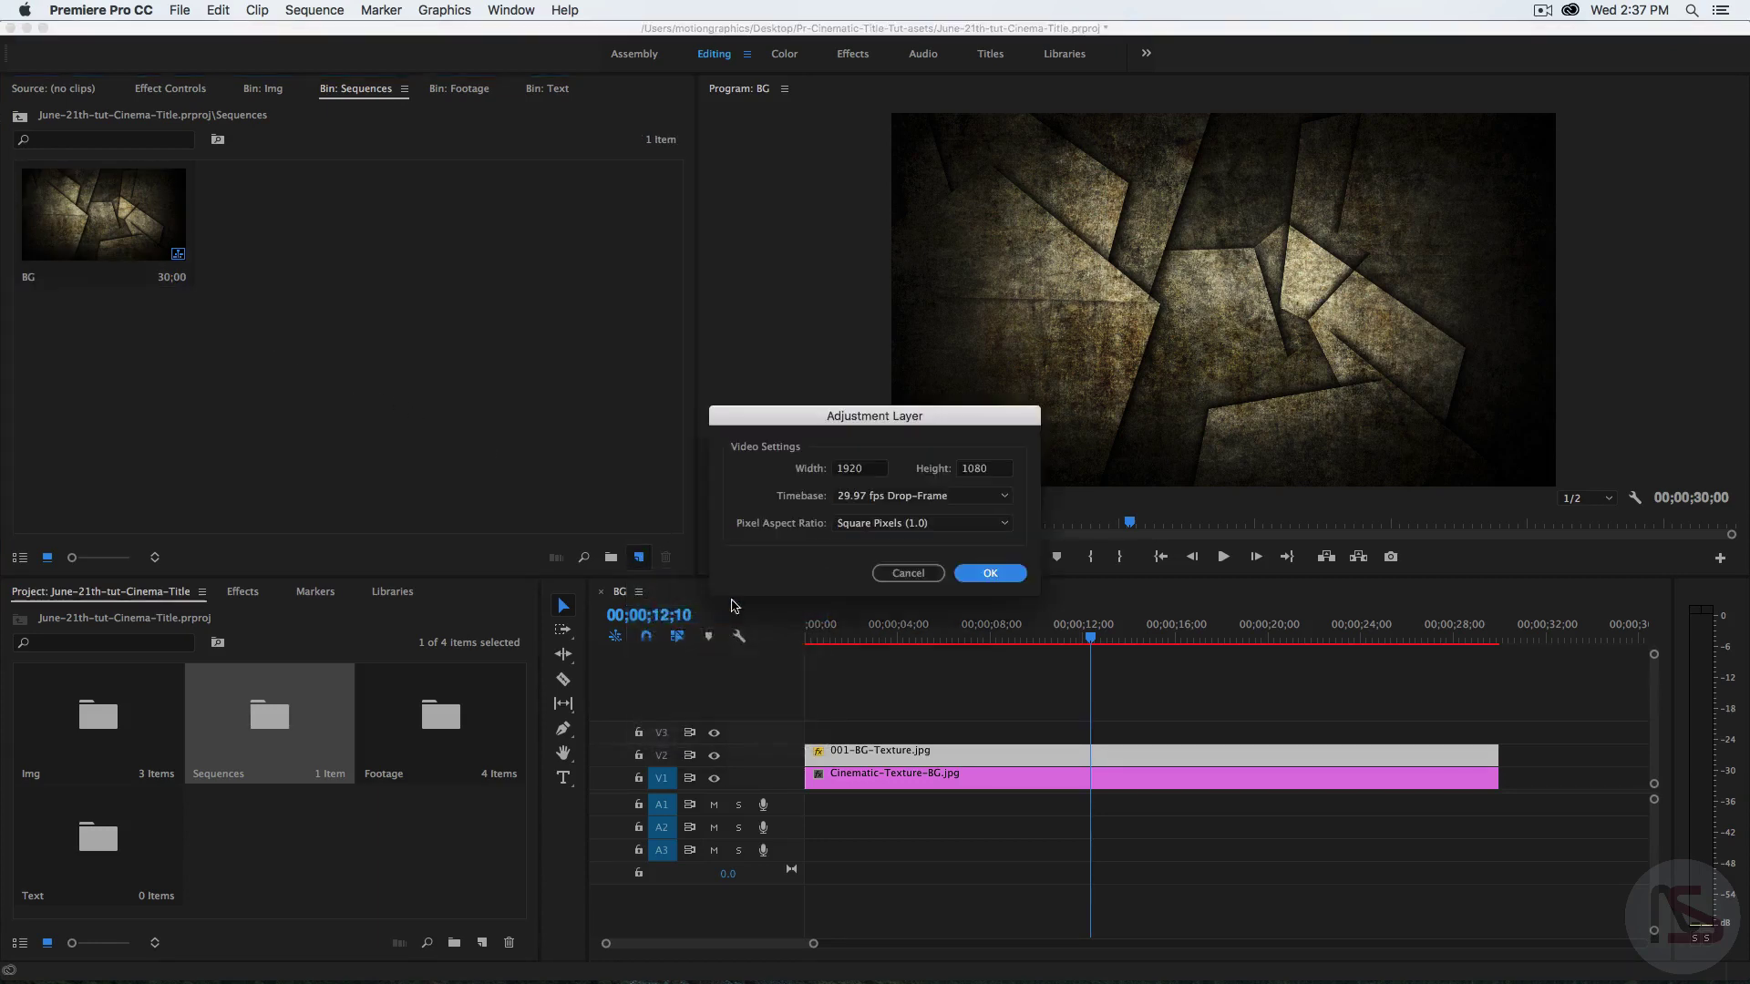
click(989, 573)
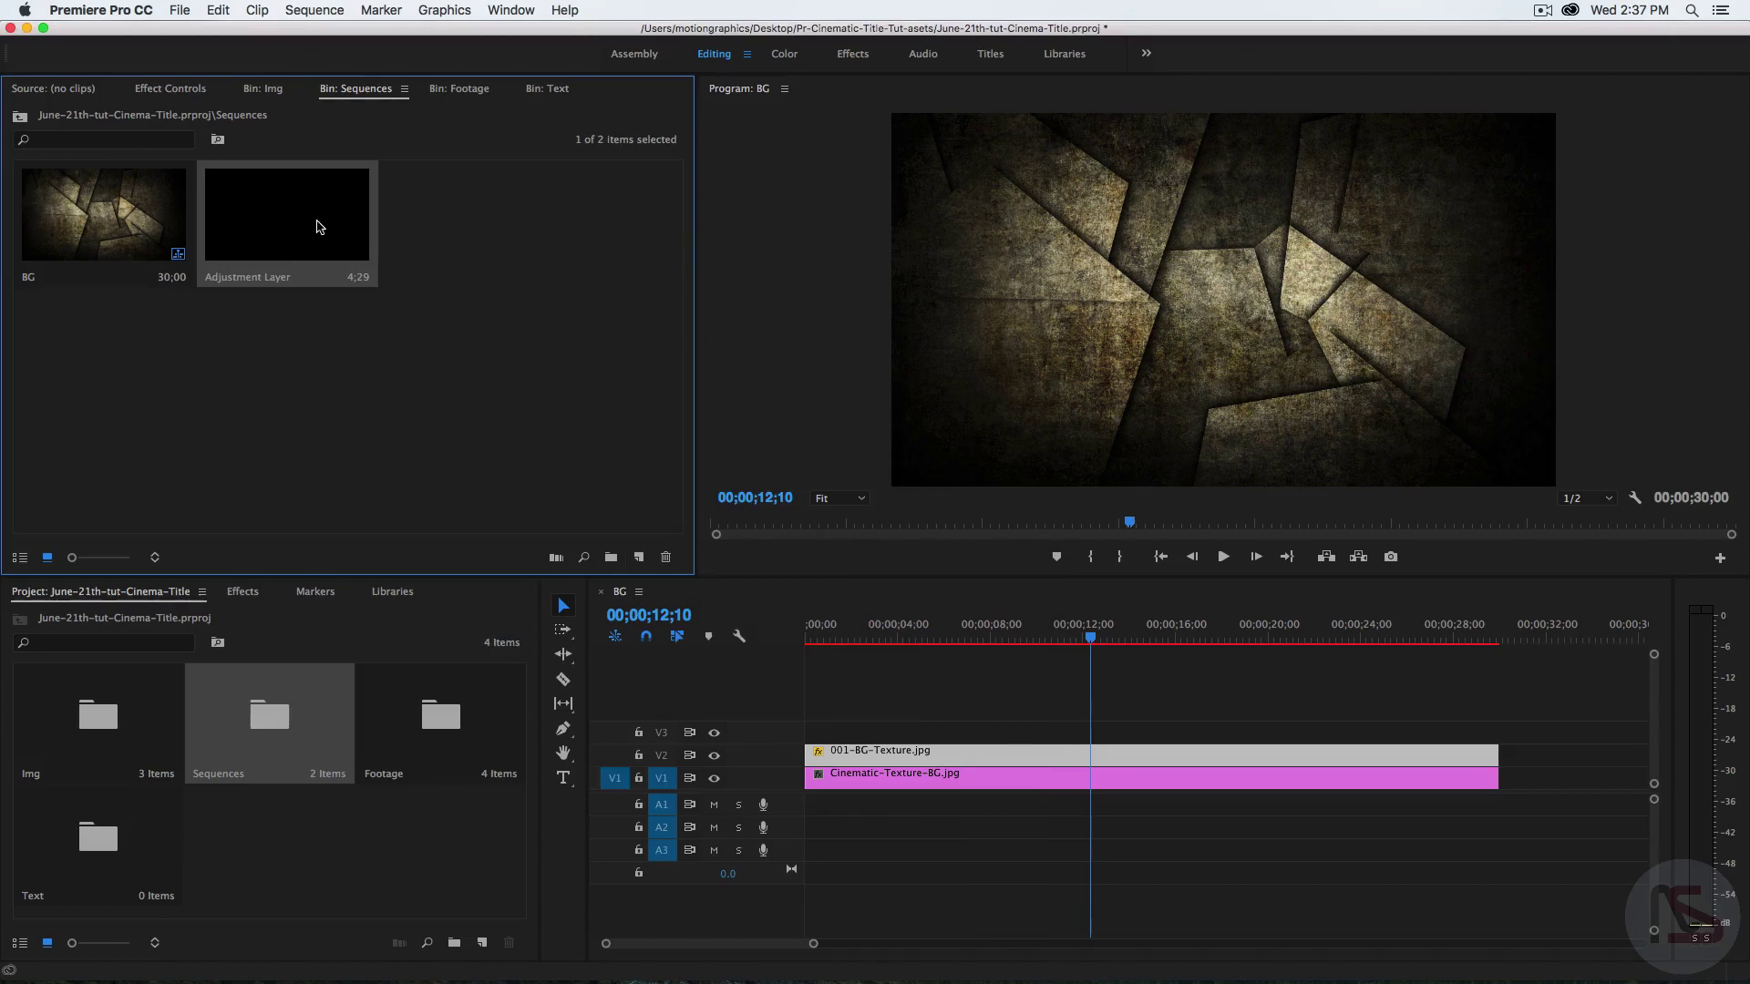
drag(321, 227, 807, 729)
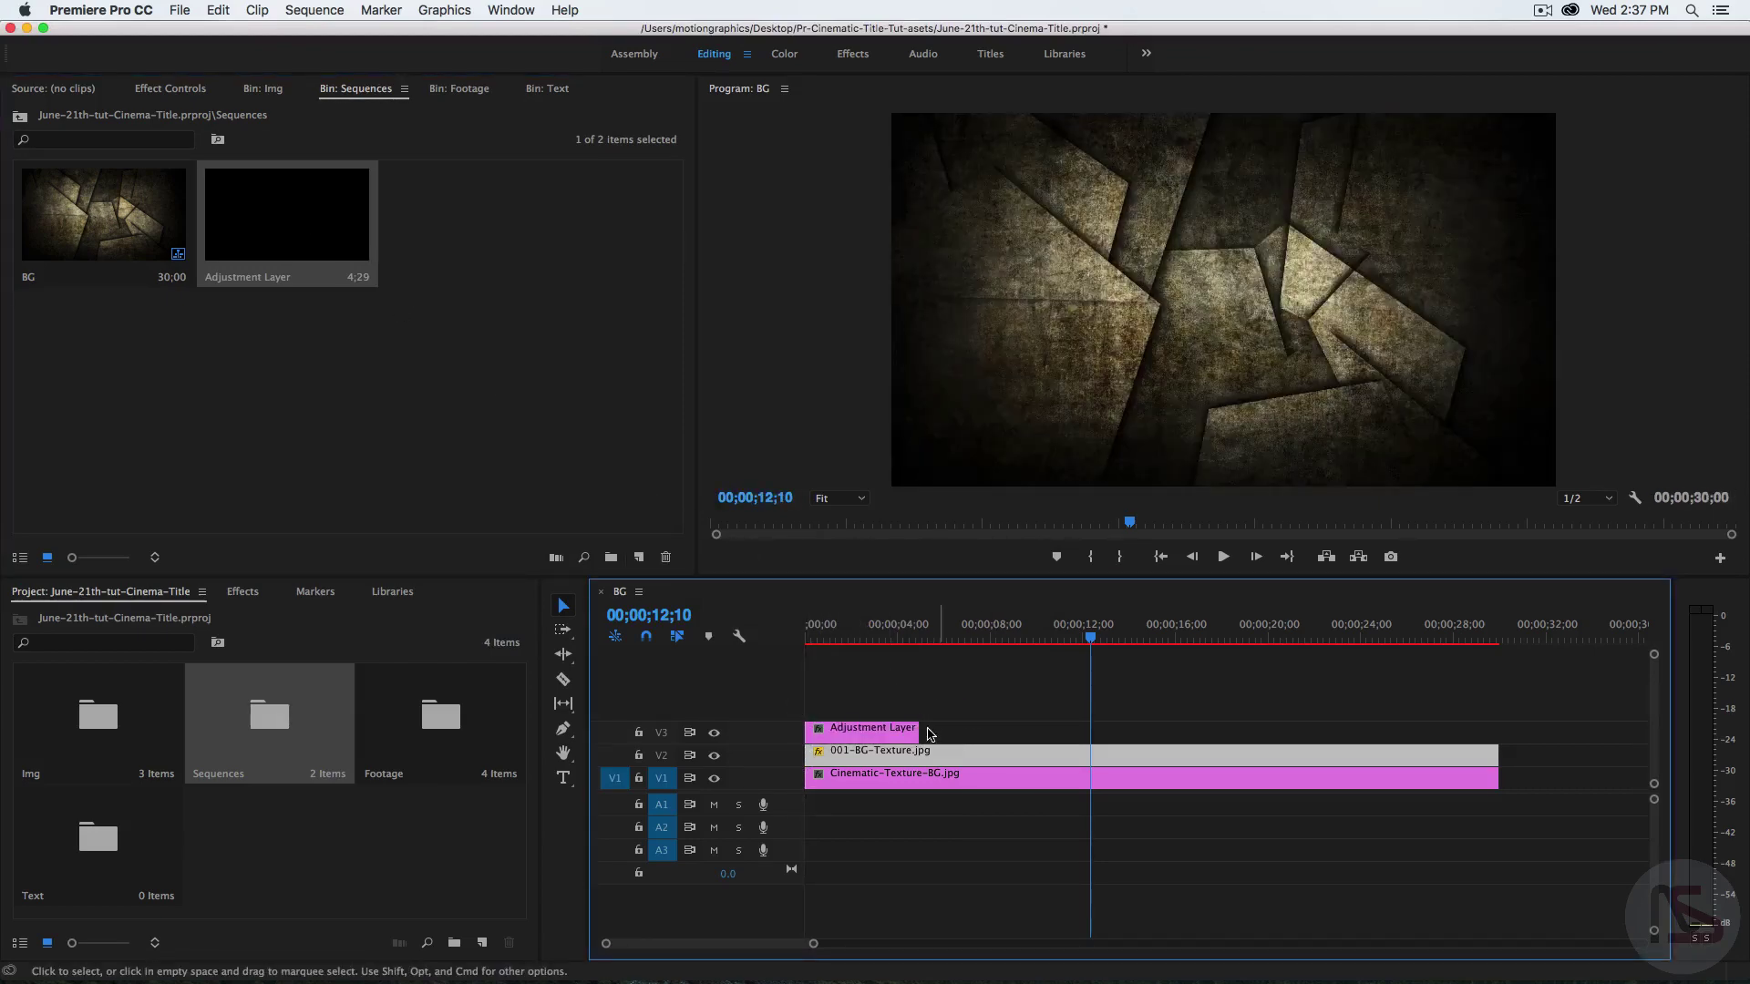
drag(915, 729, 1489, 732)
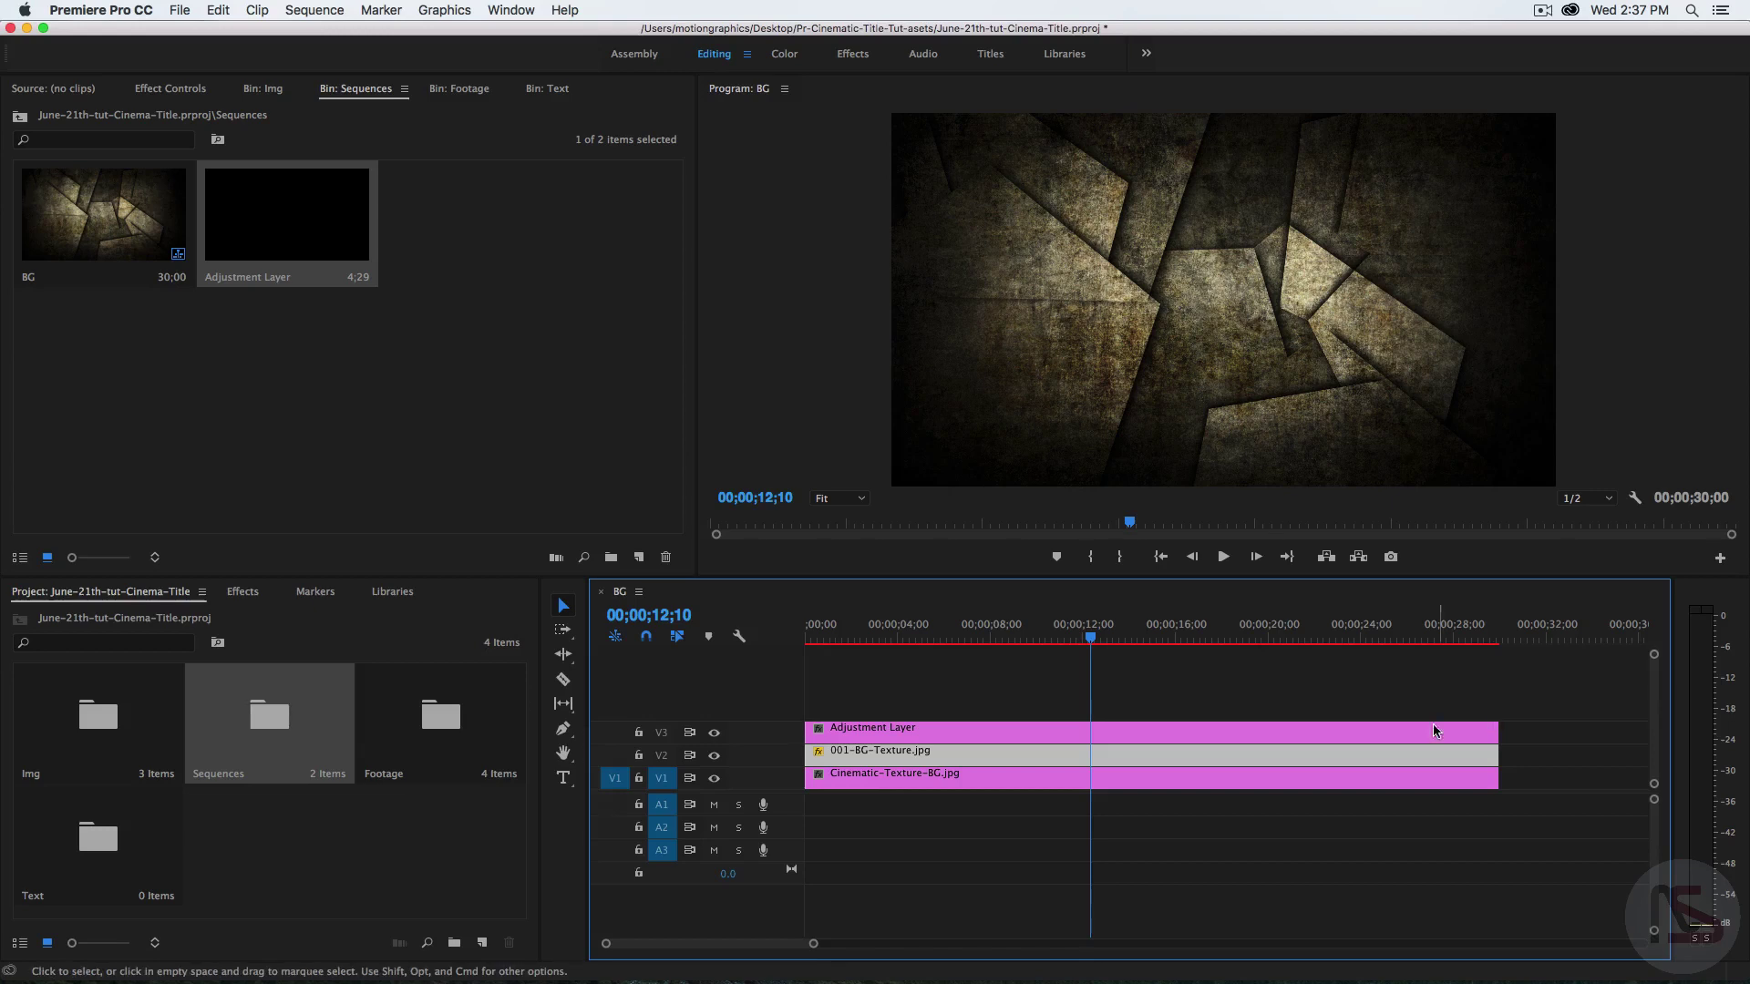
- Apply the RGB Curves effect to the adjustment layer and show its curves with the playhead at 00;00;07;14
click(928, 731)
click(241, 592)
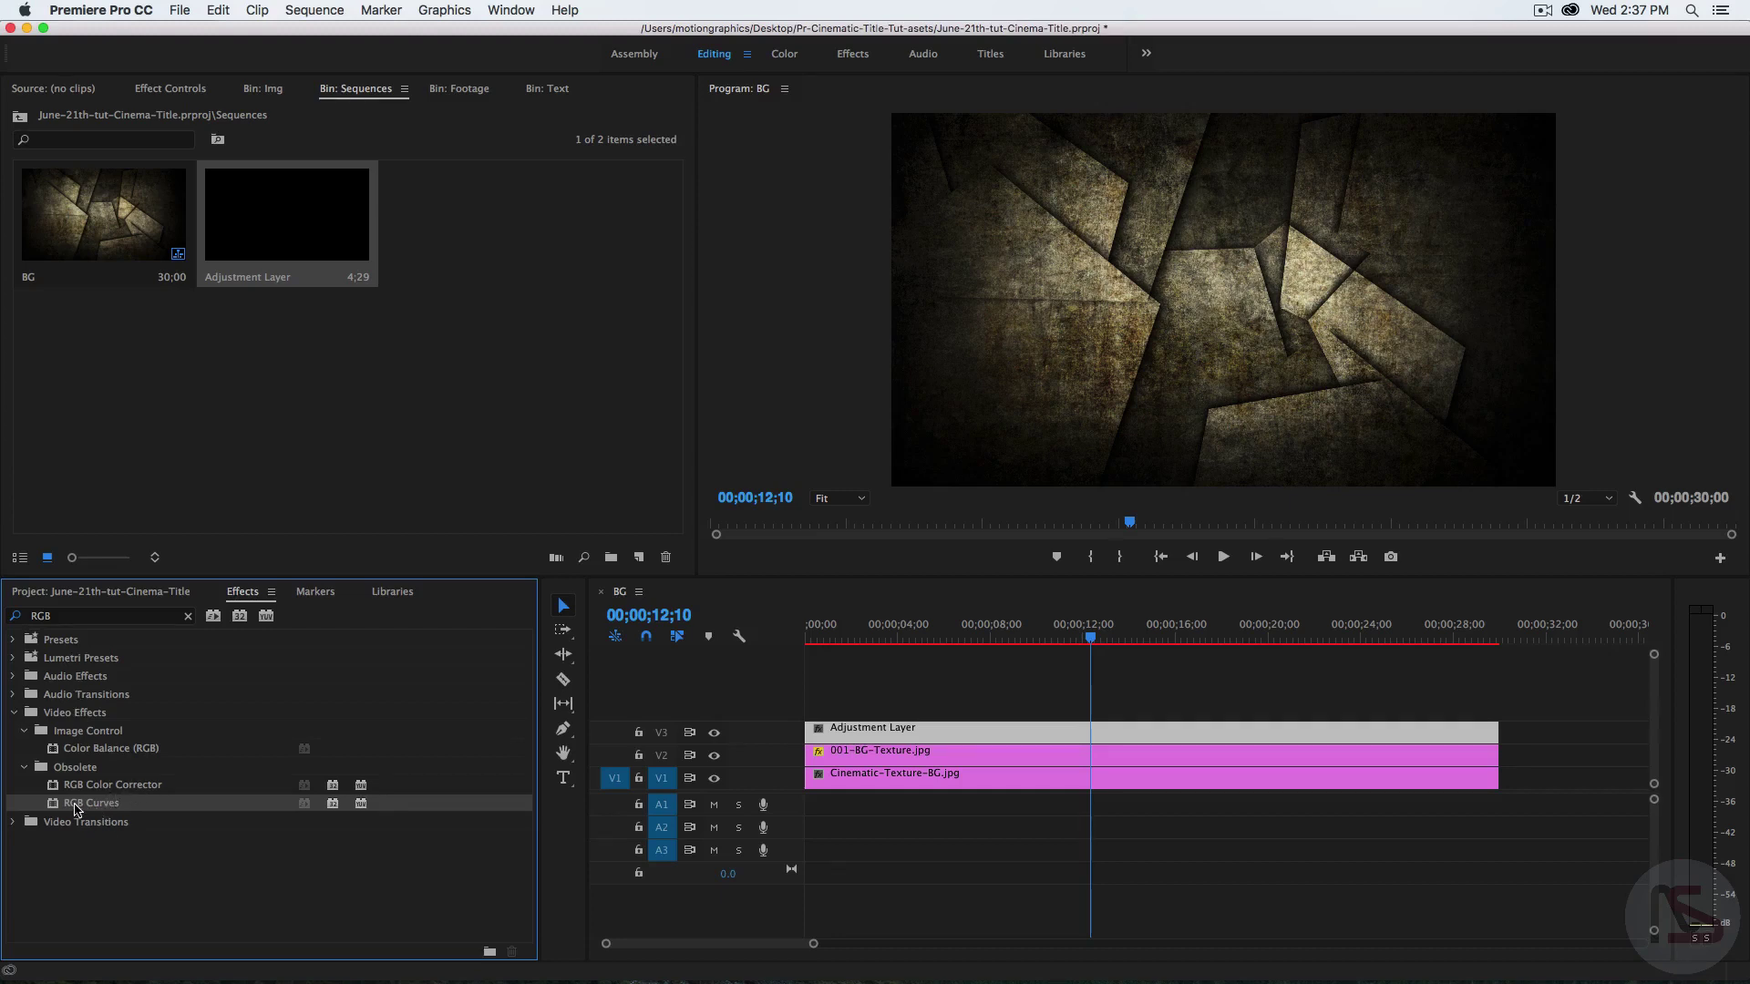
drag(76, 809, 836, 735)
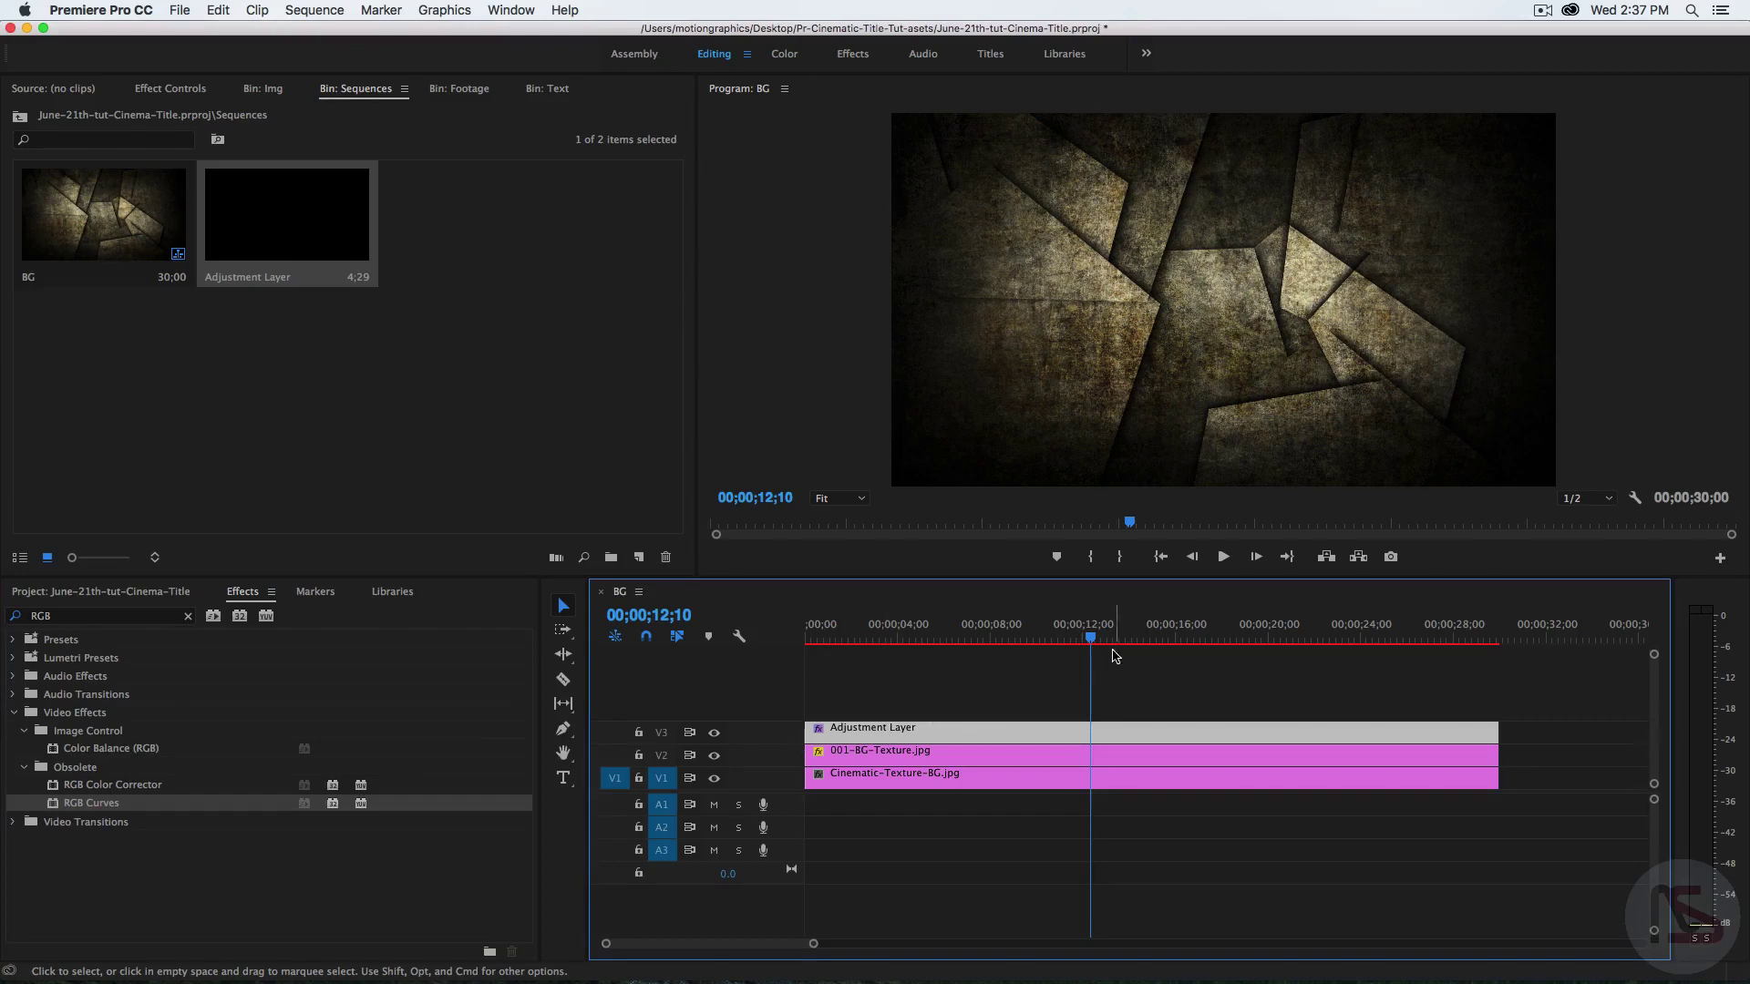
click(977, 638)
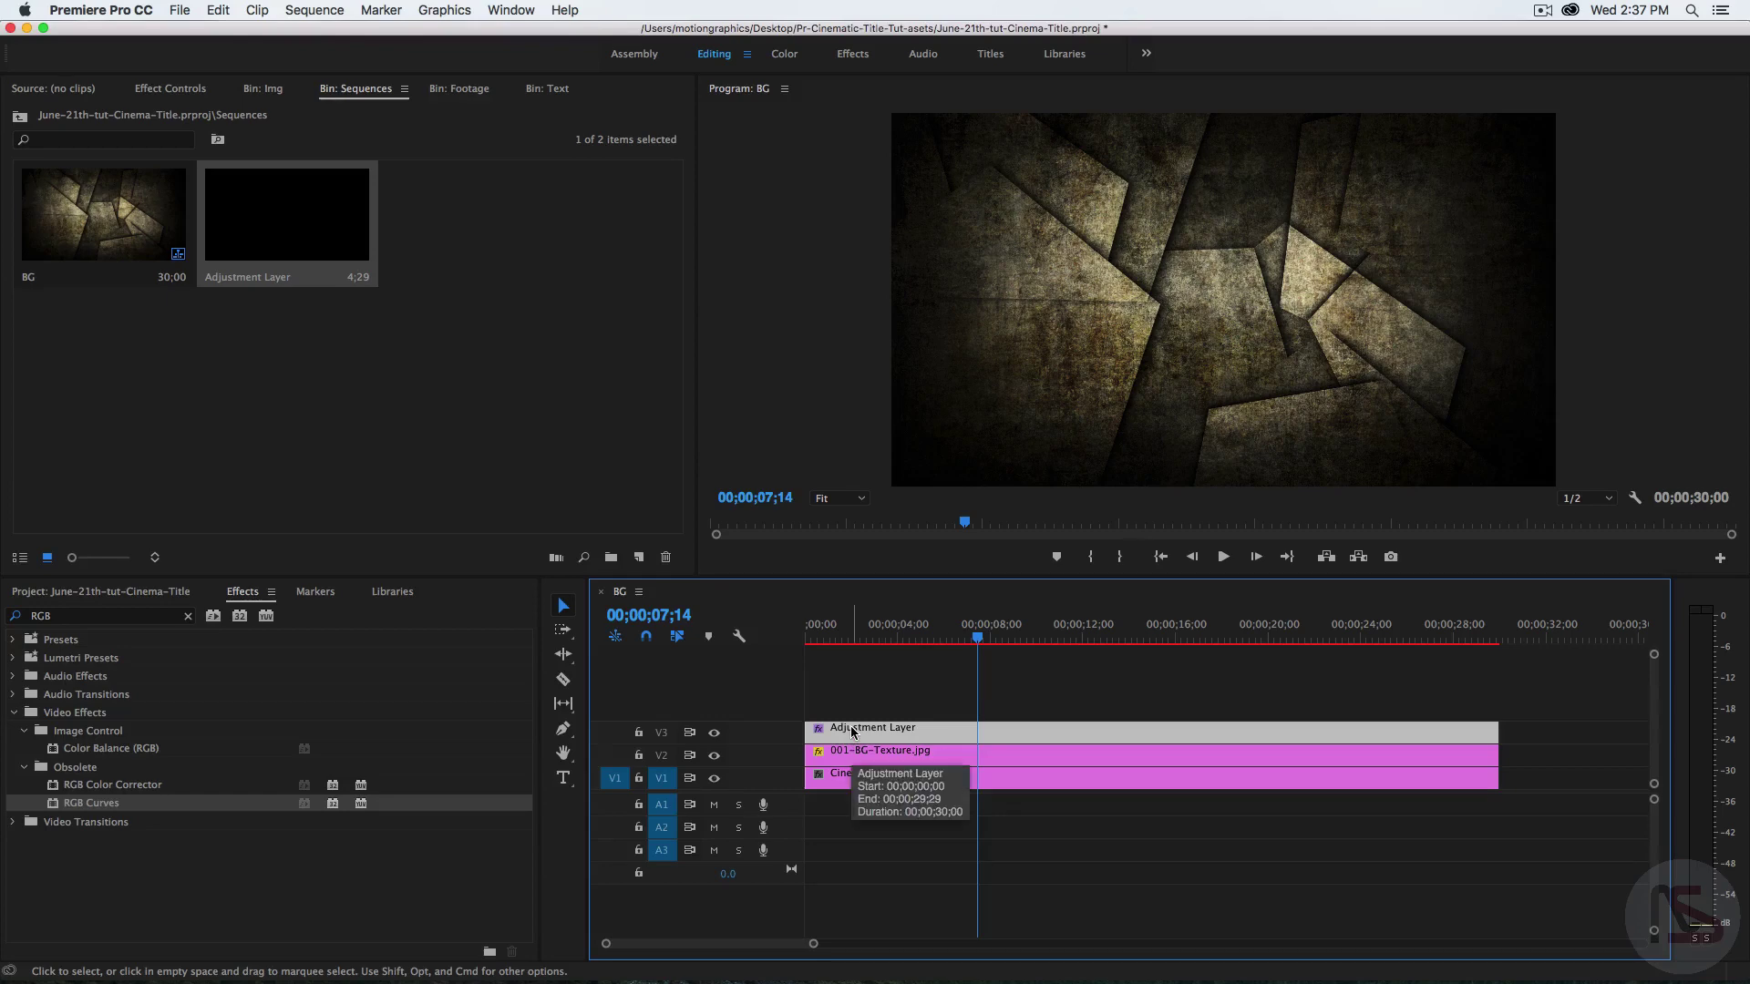
click(185, 91)
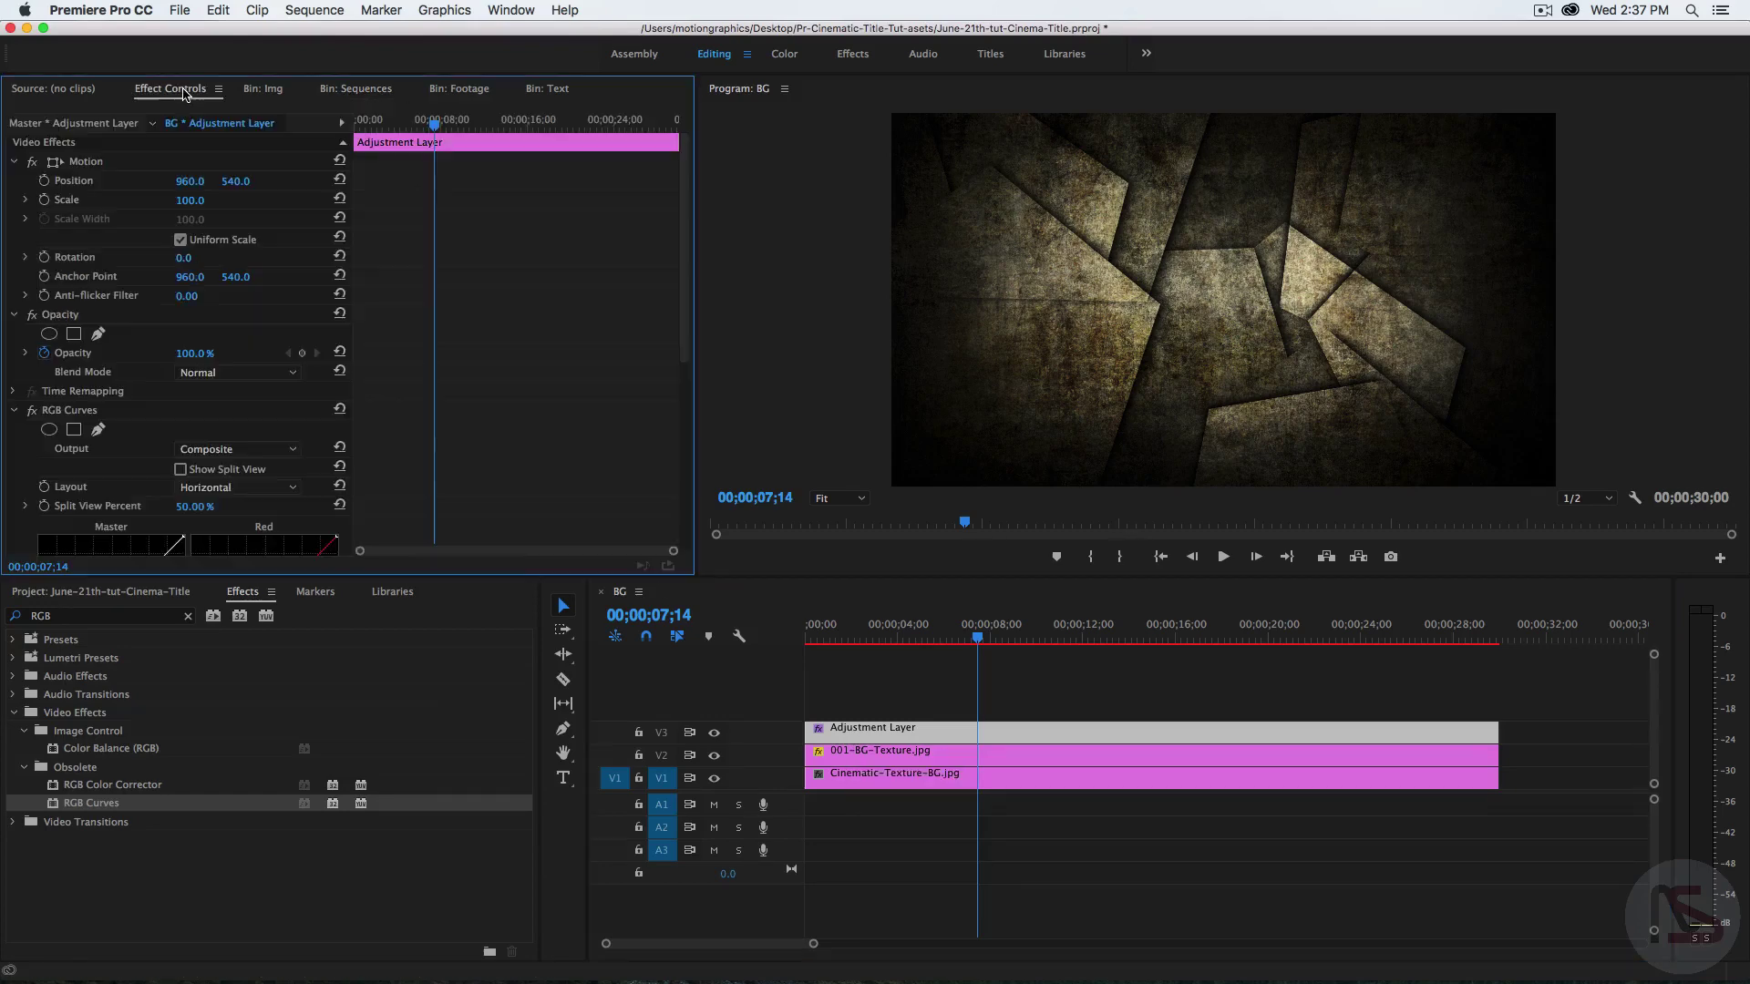
scroll(682, 270, down, 10)
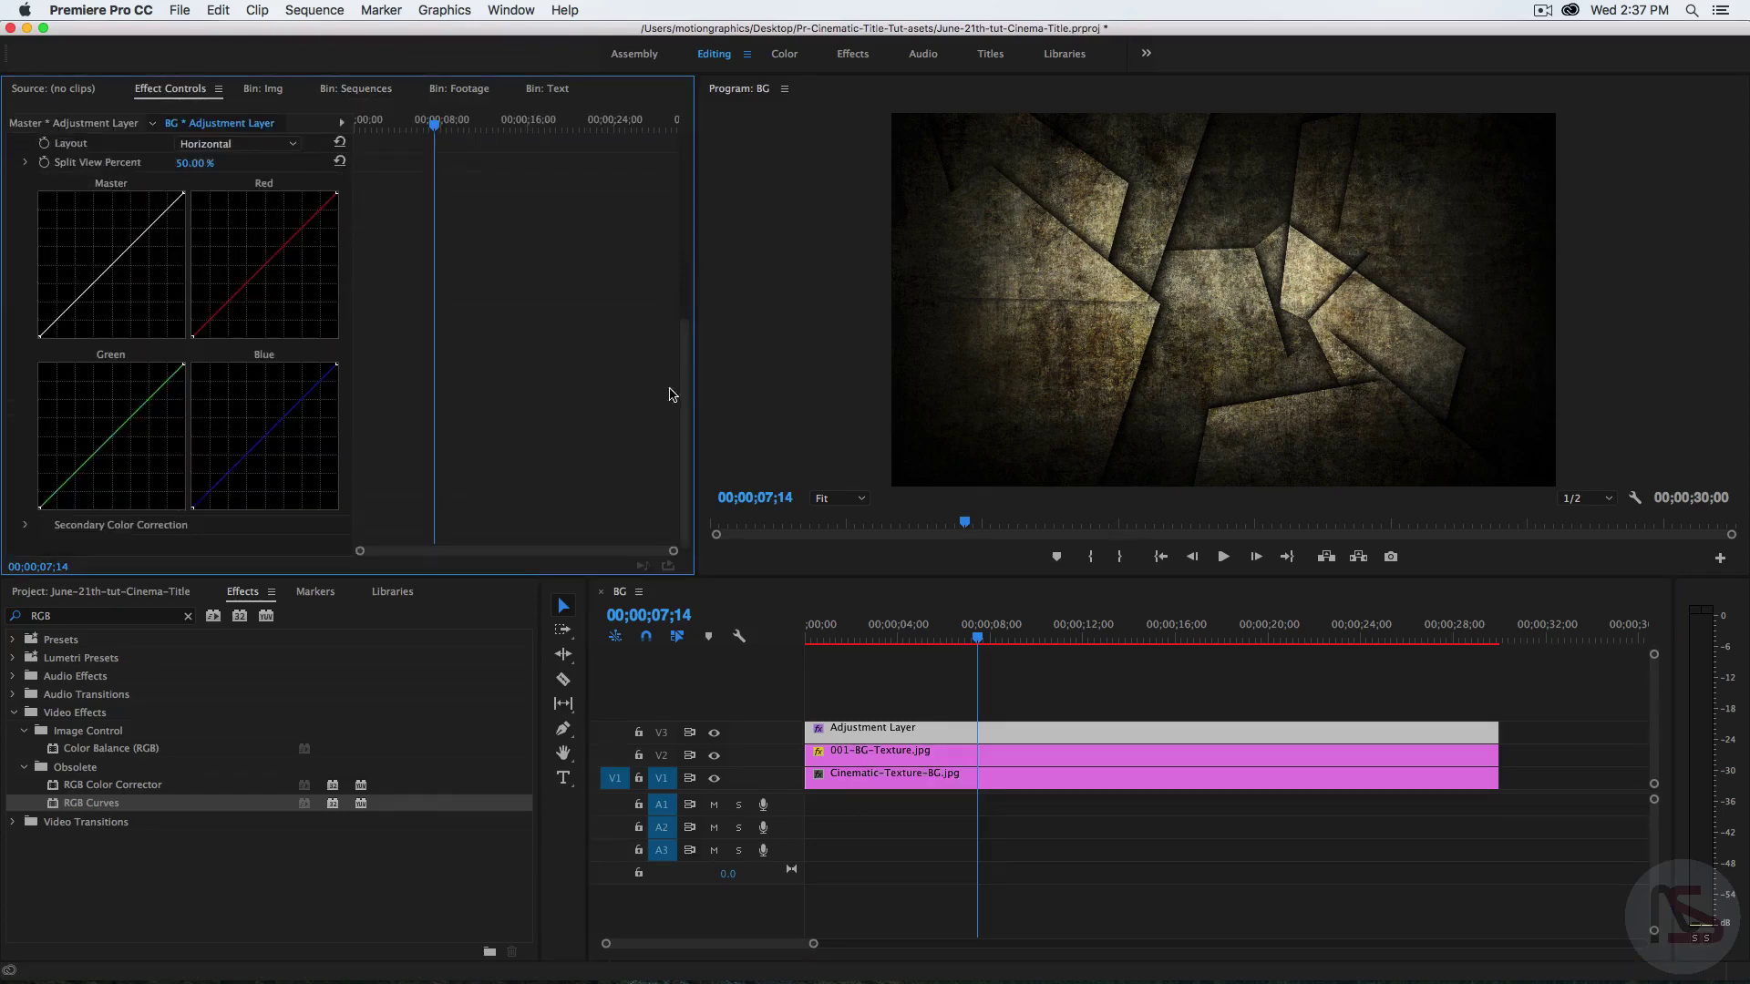
- Try raising the midtones of the blue and green curves, and undo both adjustments
drag(251, 451, 241, 438)
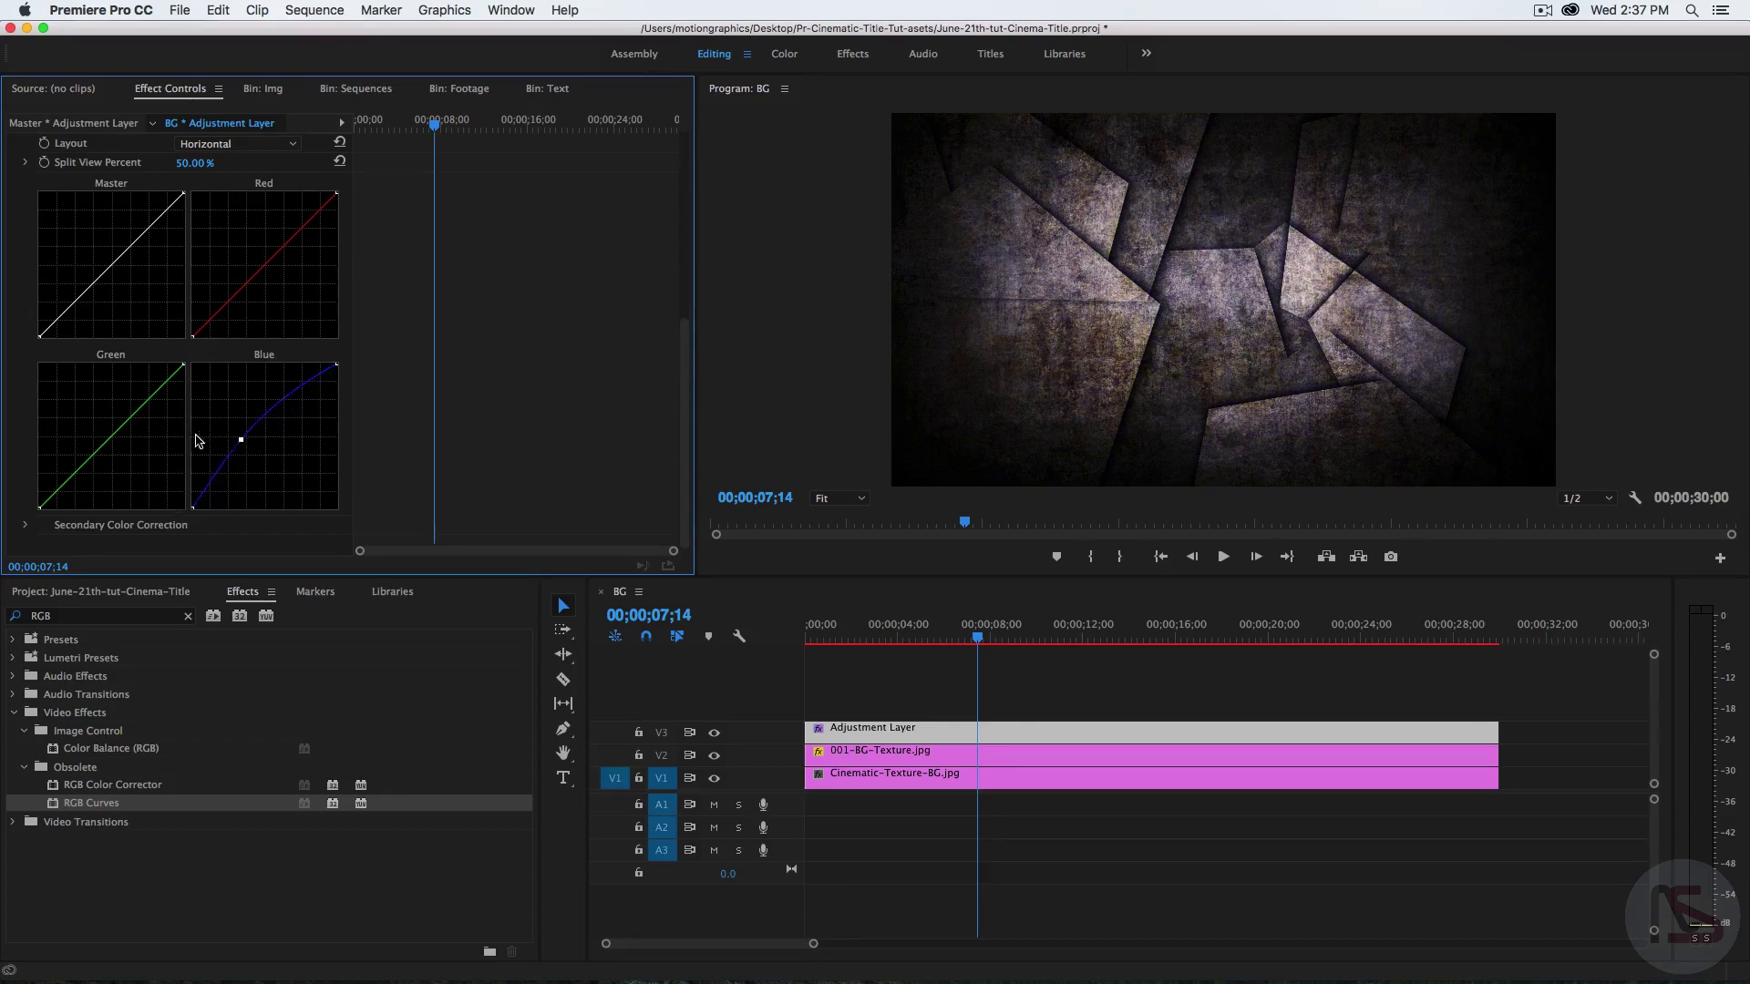
drag(112, 436, 104, 427)
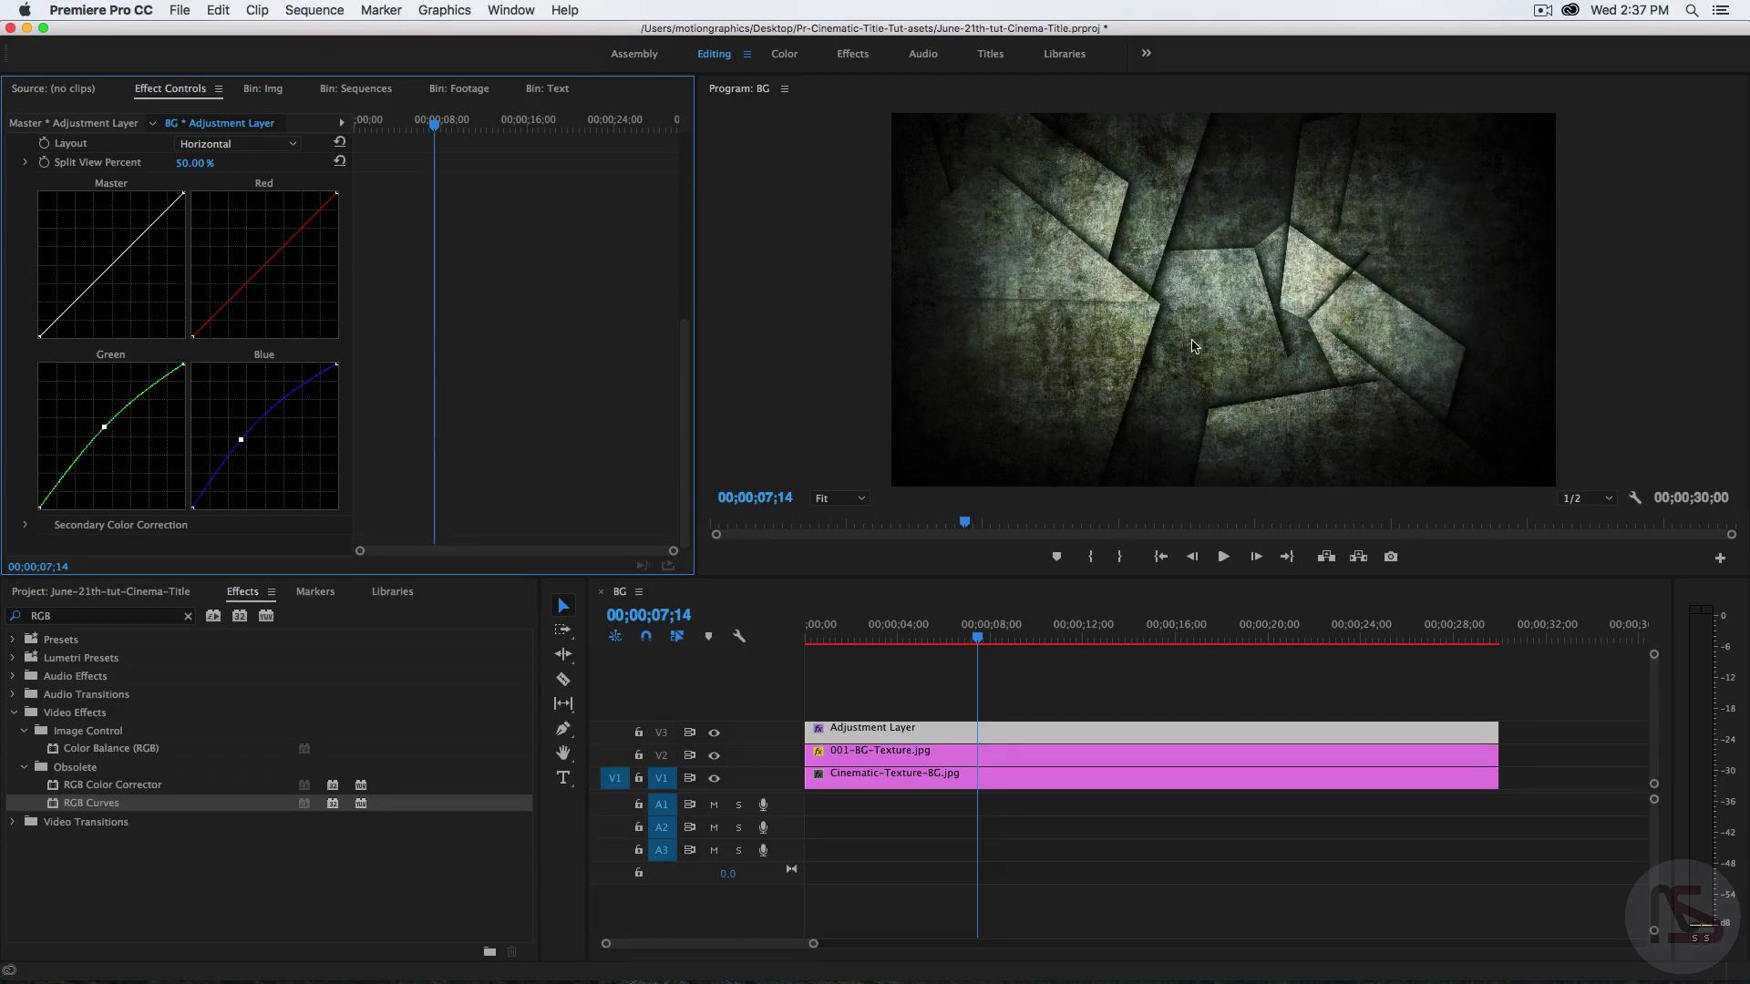
key(super+z)
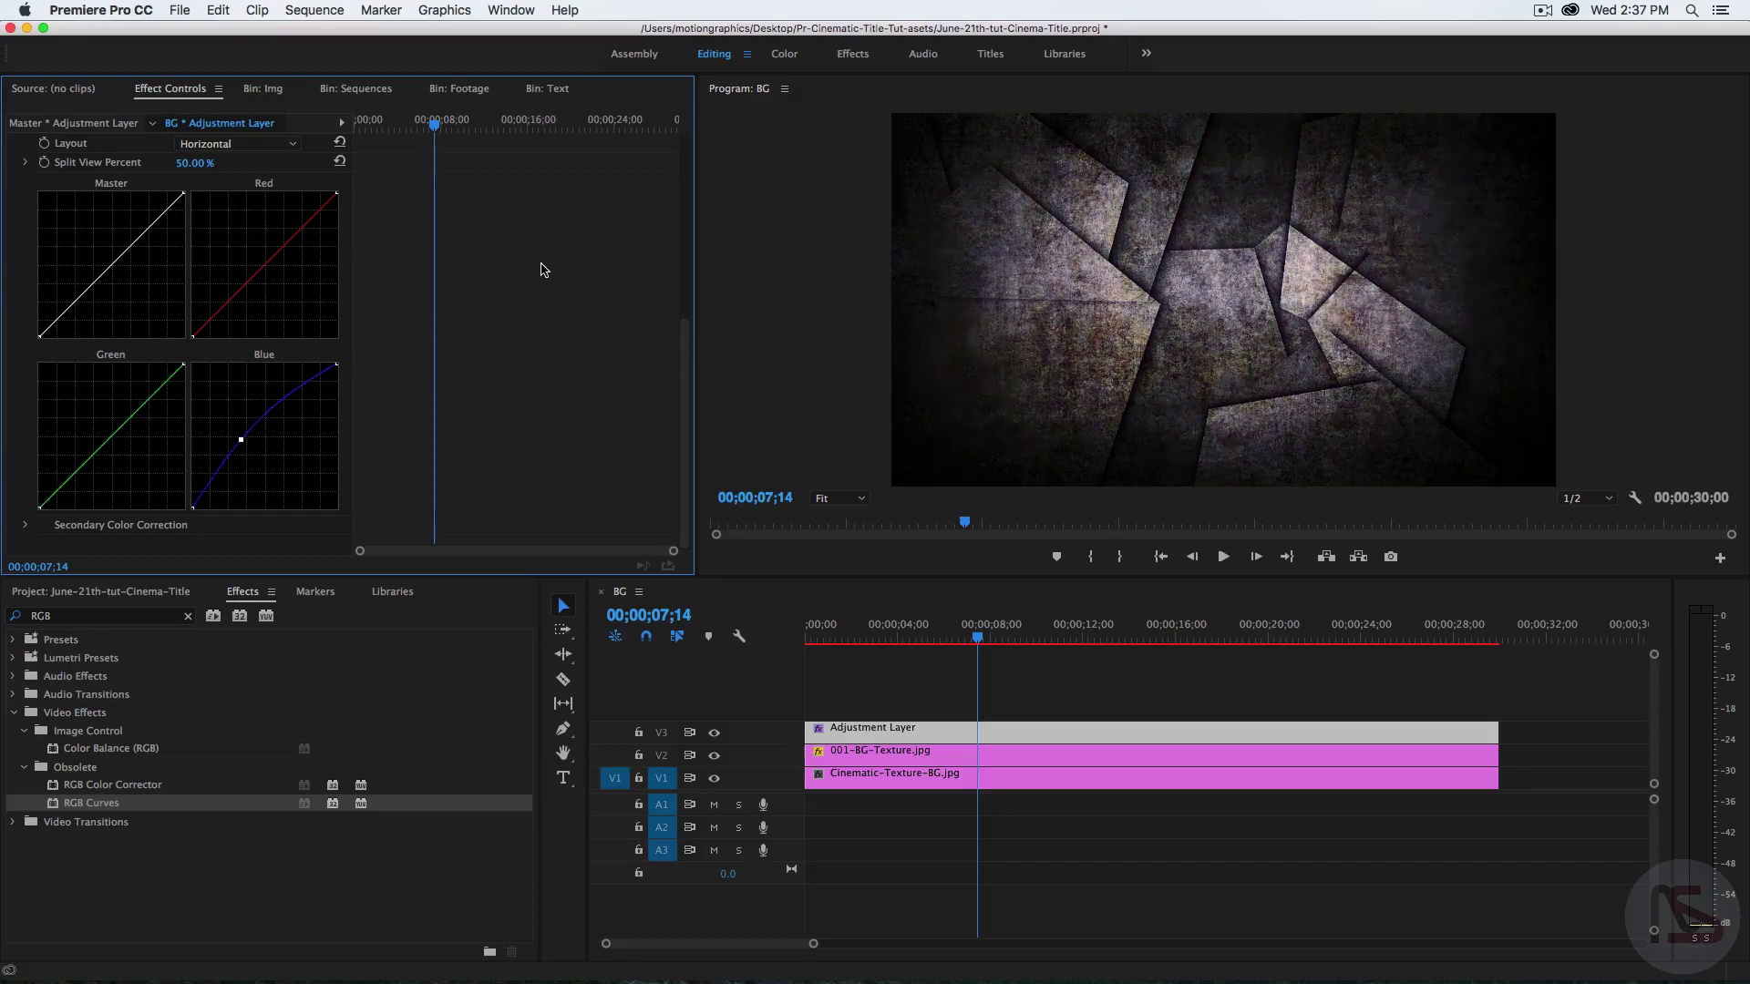
key(super+z)
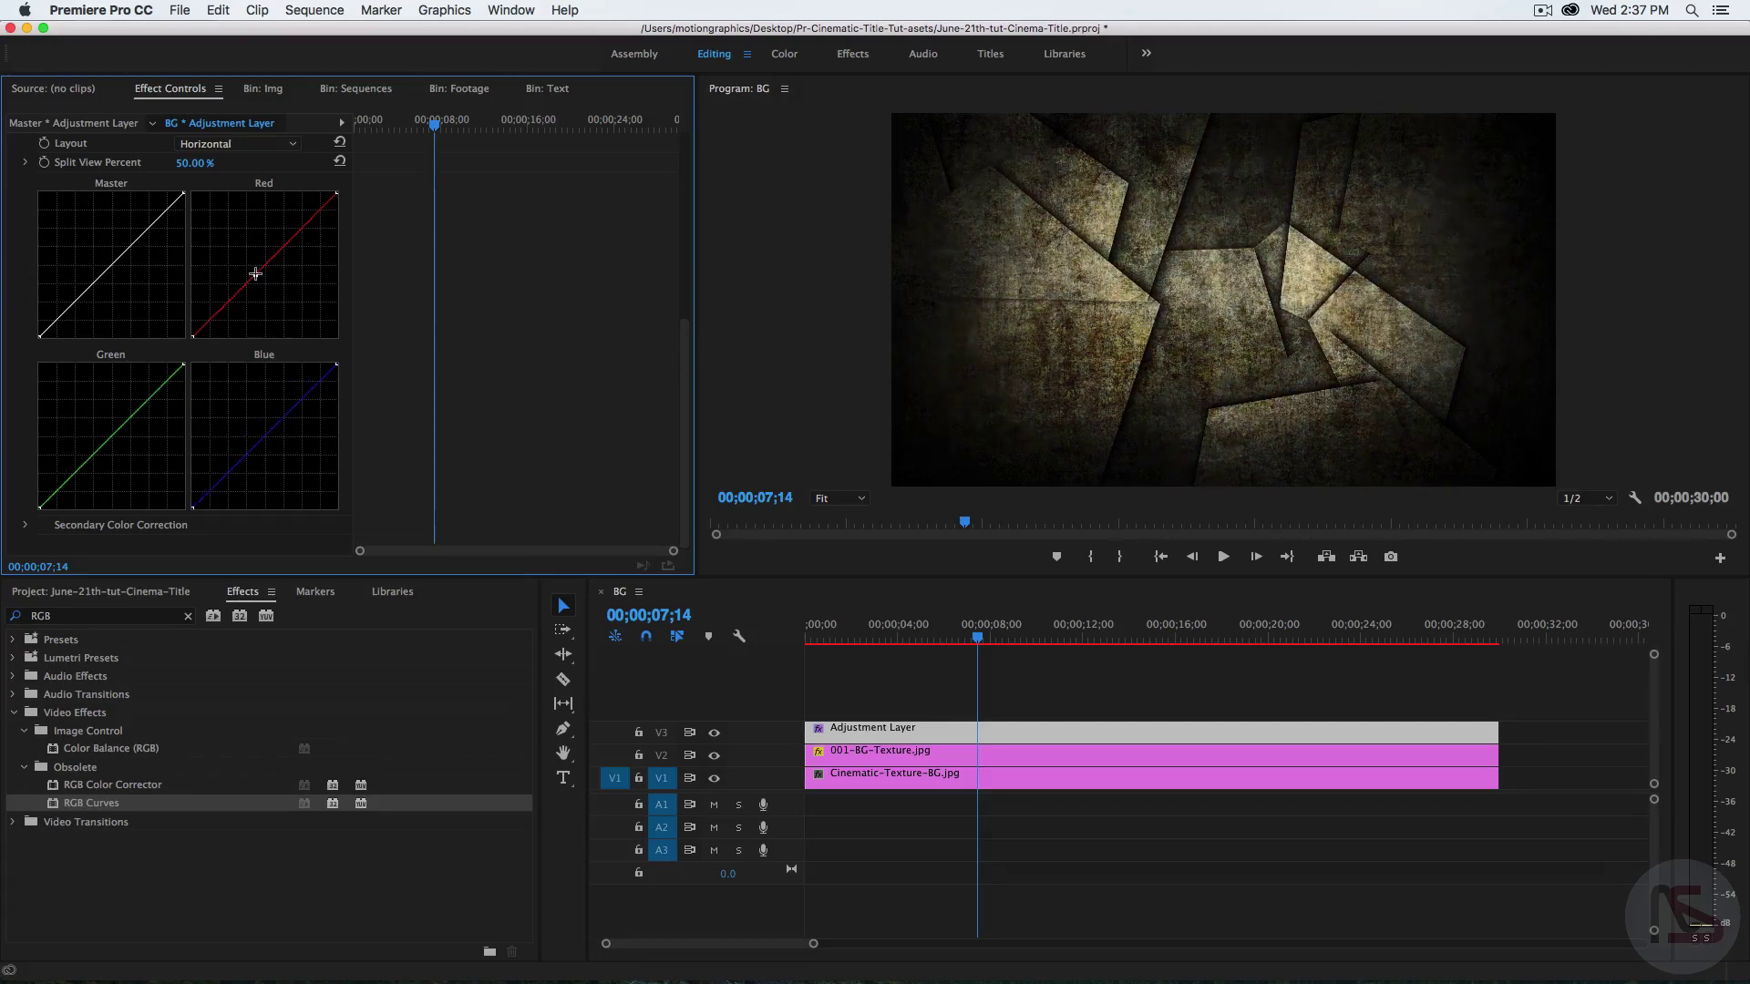
- Raise the midtones of the red curve, lower the master curve slightly and preview the background up to 00;00;13;17
drag(255, 274, 239, 268)
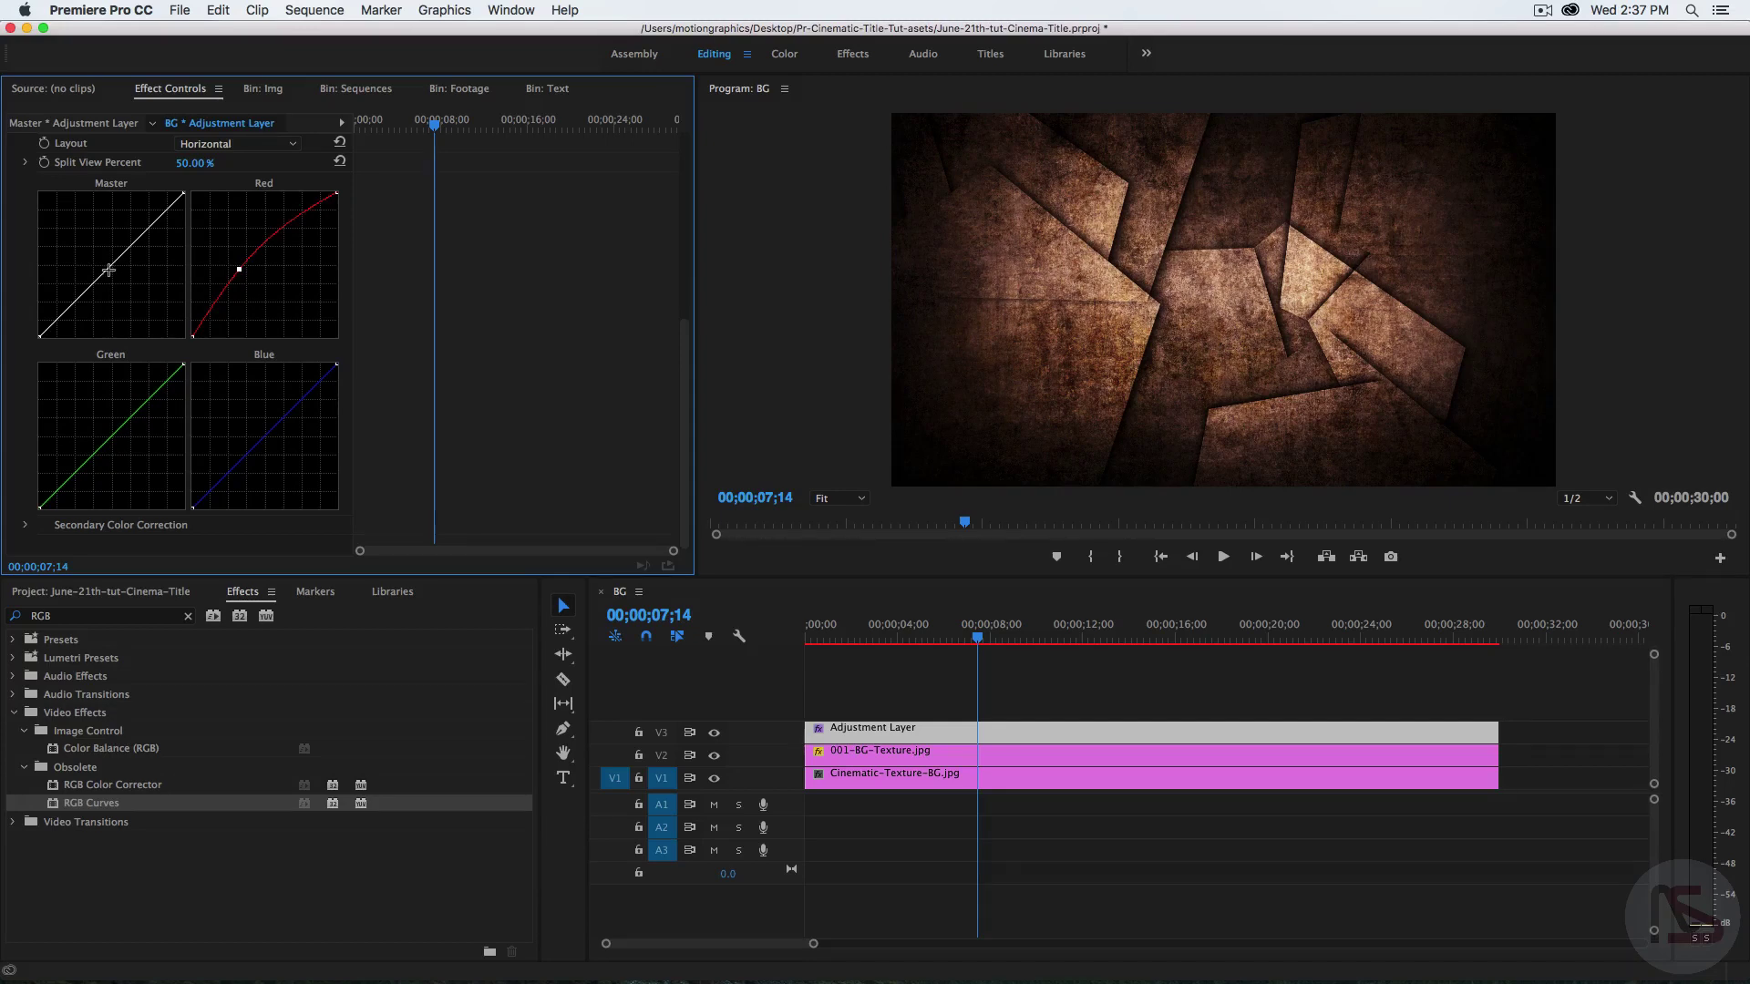
drag(109, 271, 115, 275)
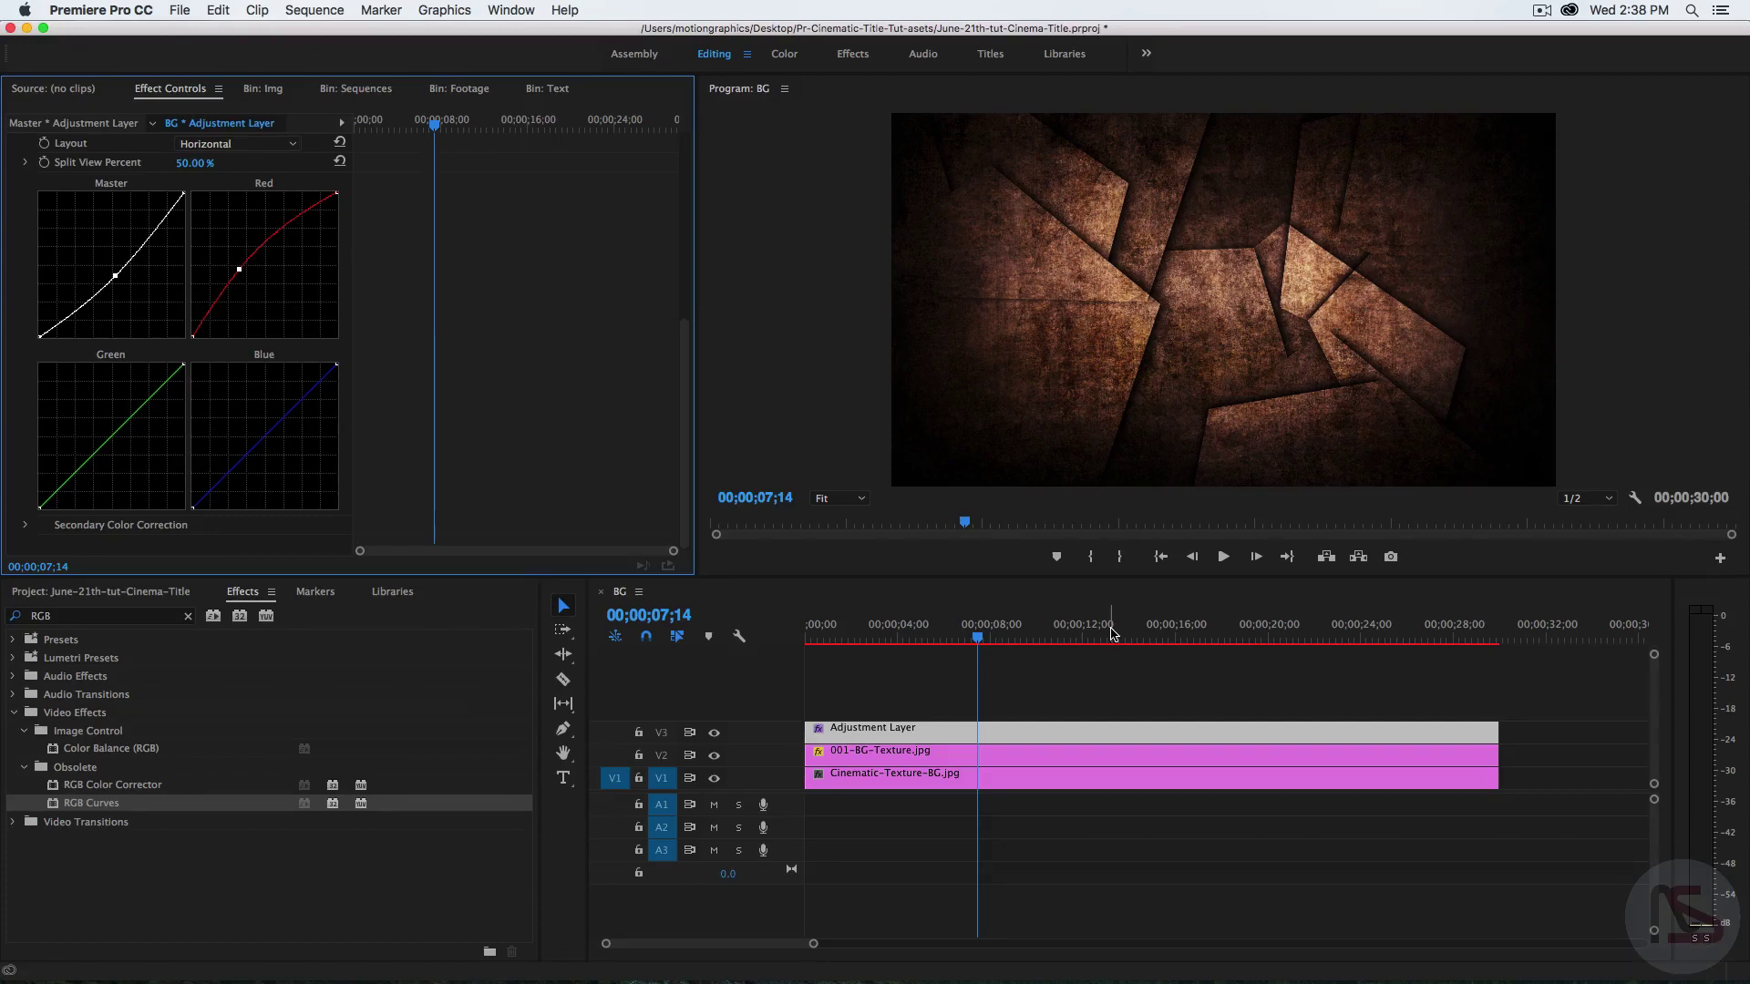
drag(1001, 638, 1123, 665)
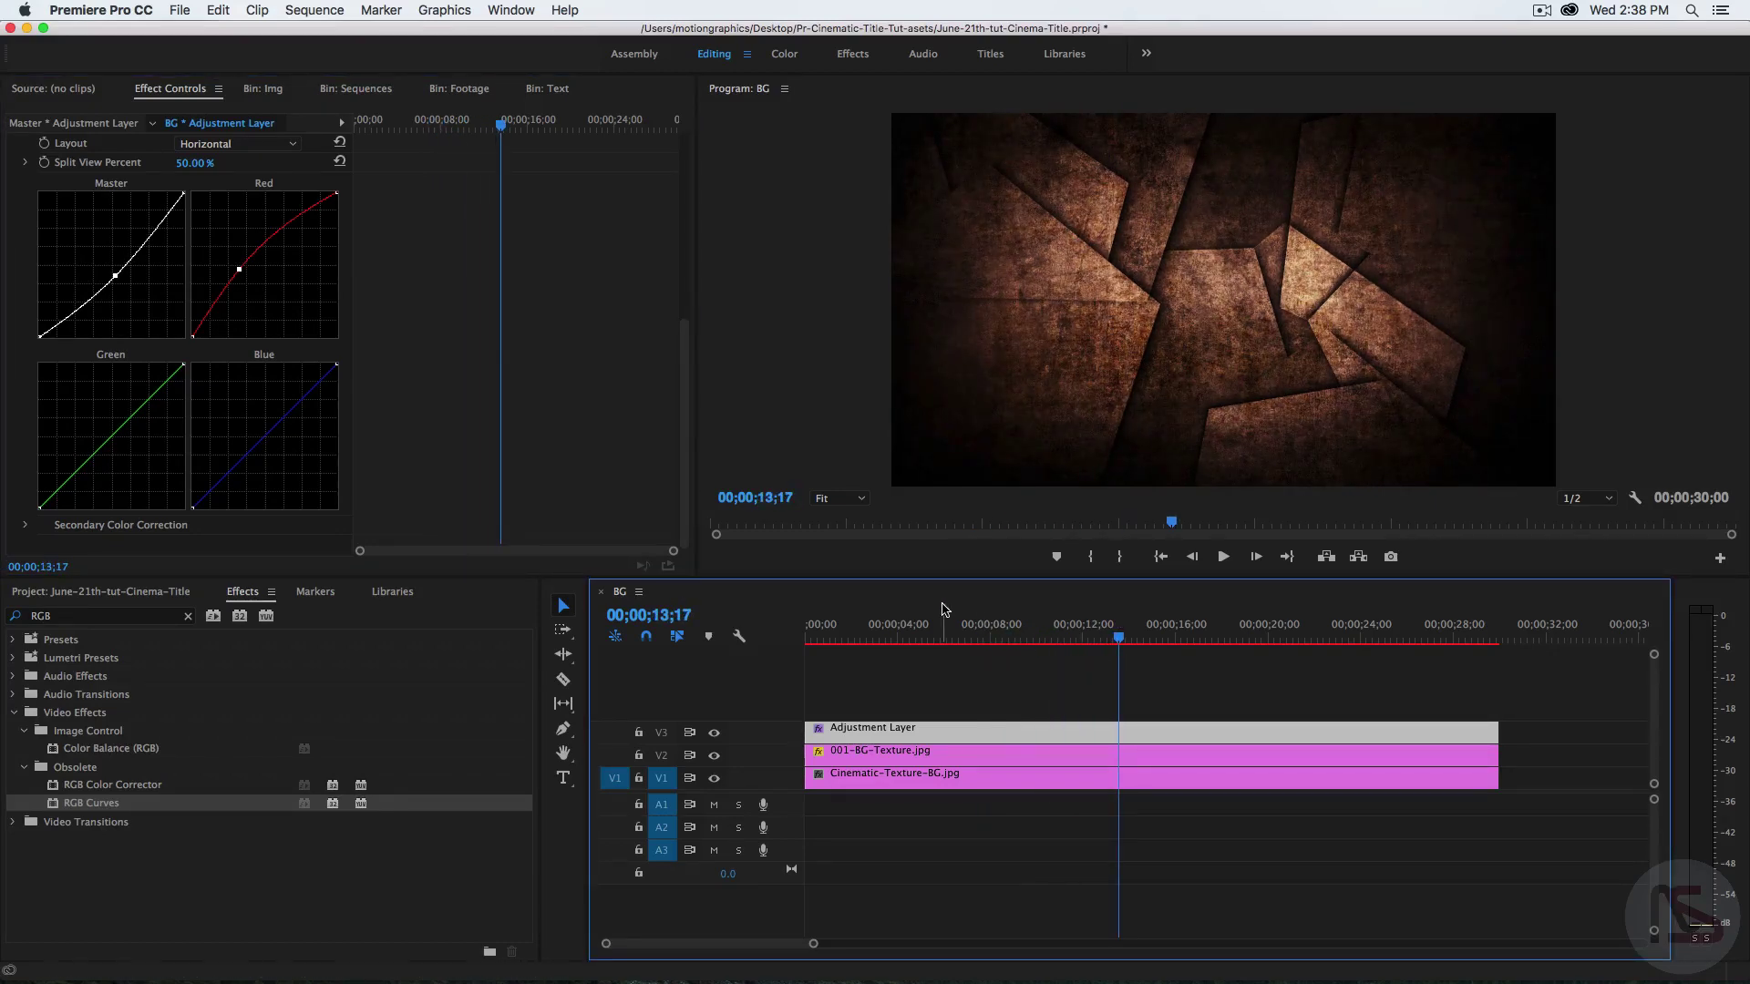
- Create a new sequence named MAIN with the DSLR 1080p30 preset
click(118, 592)
double_click(318, 723)
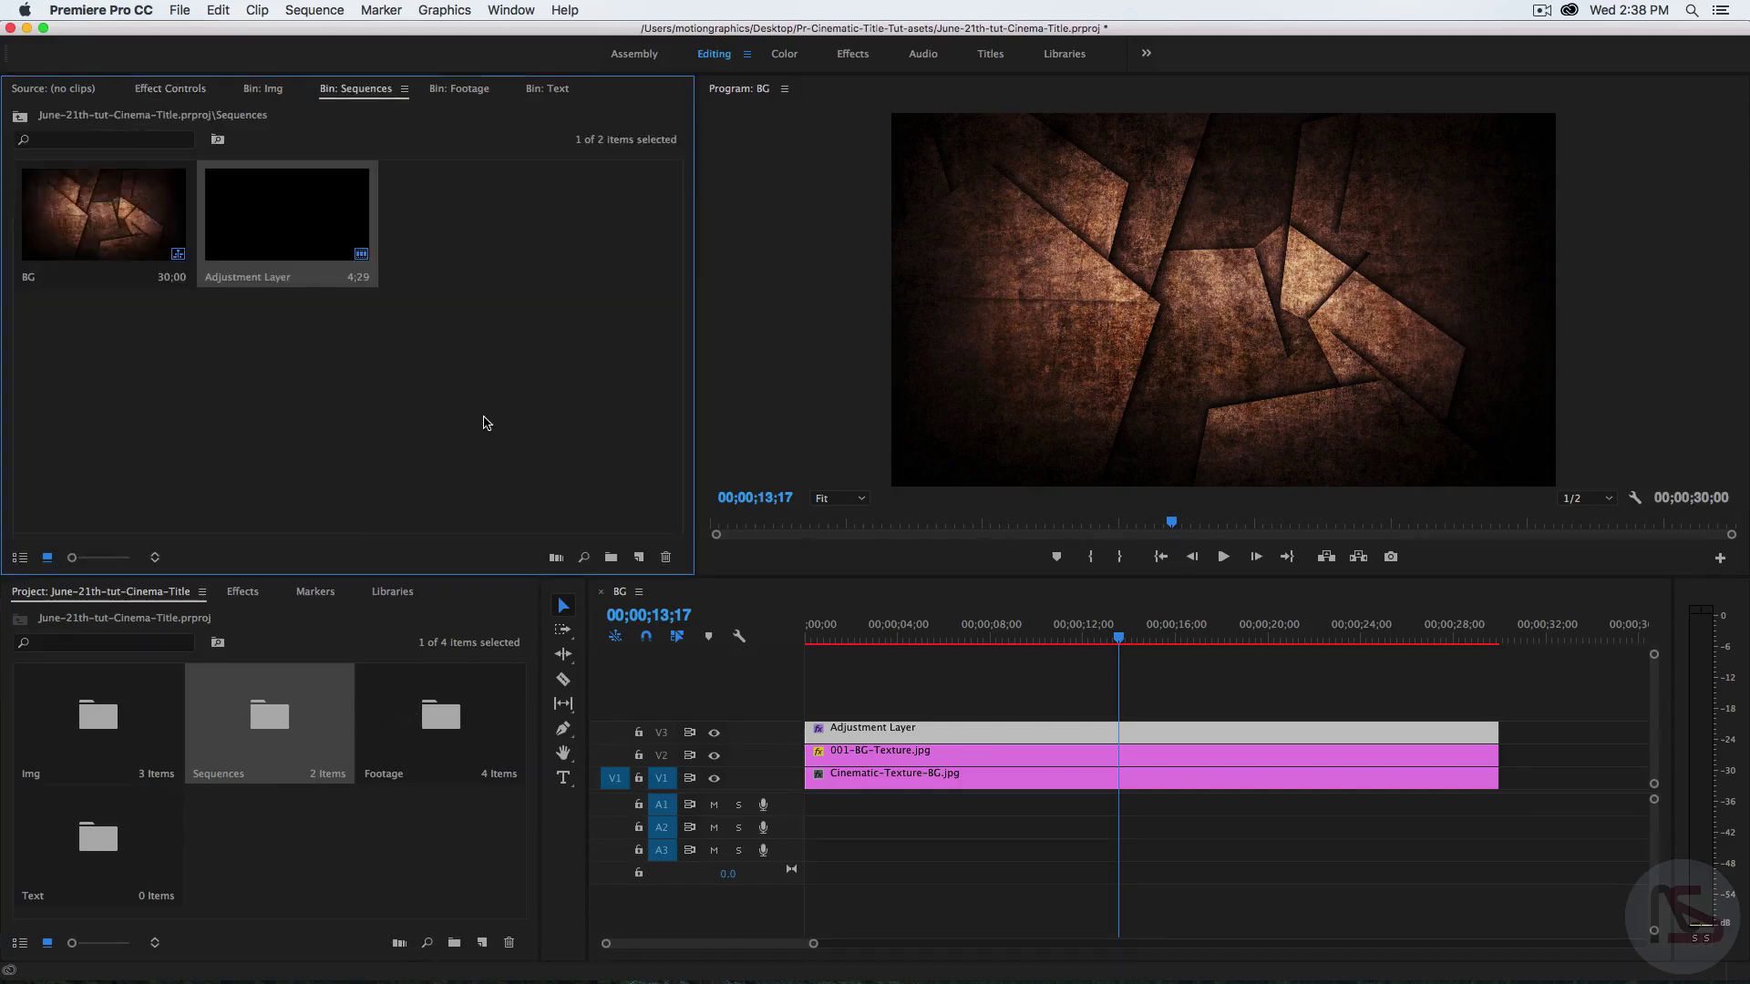
click(487, 425)
click(641, 556)
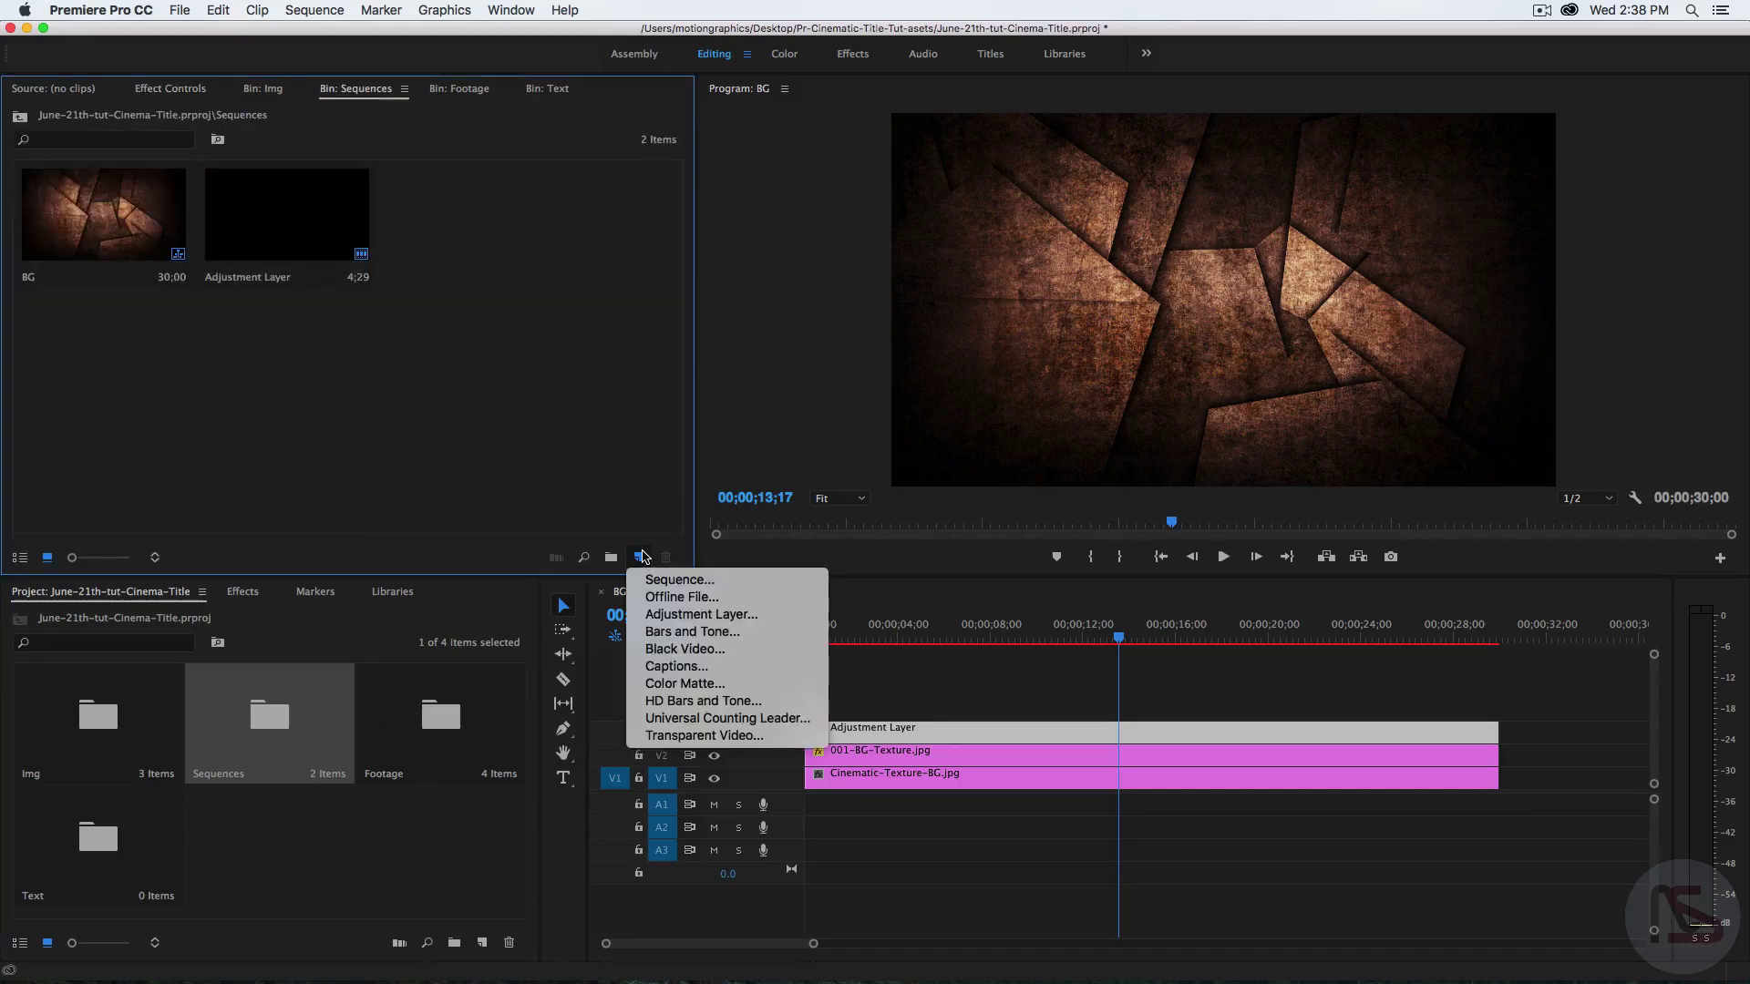
click(679, 579)
text(MAIN)
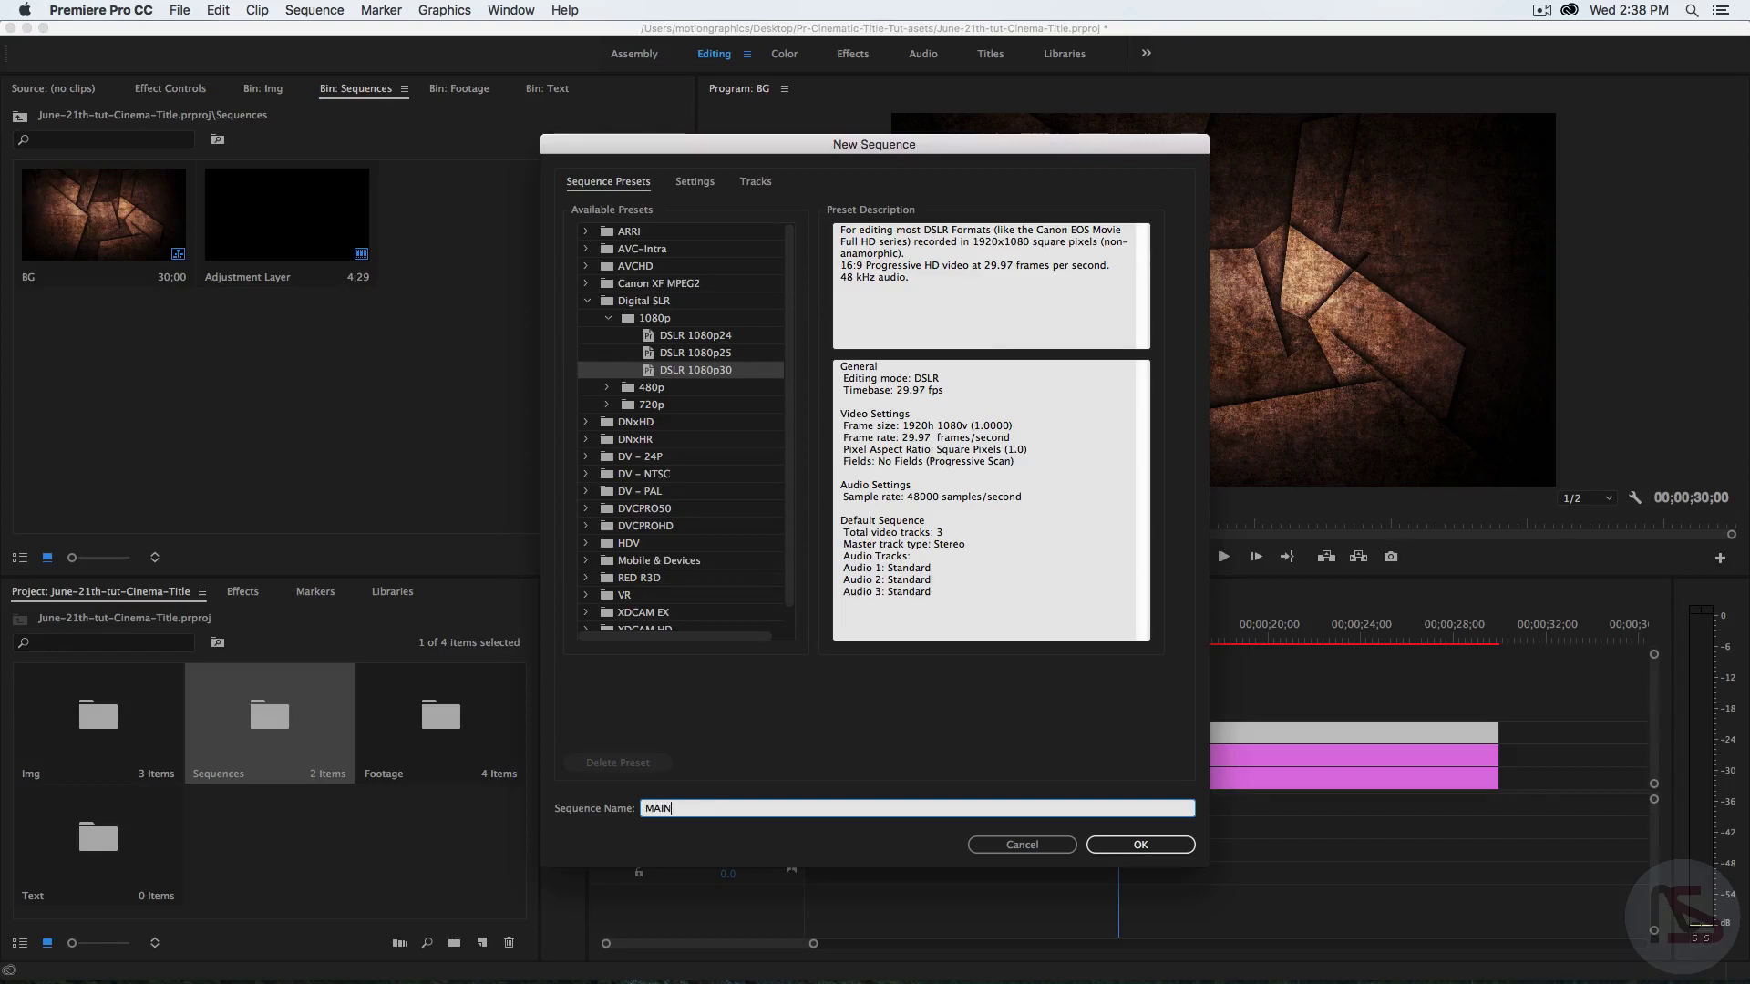
key(Return)
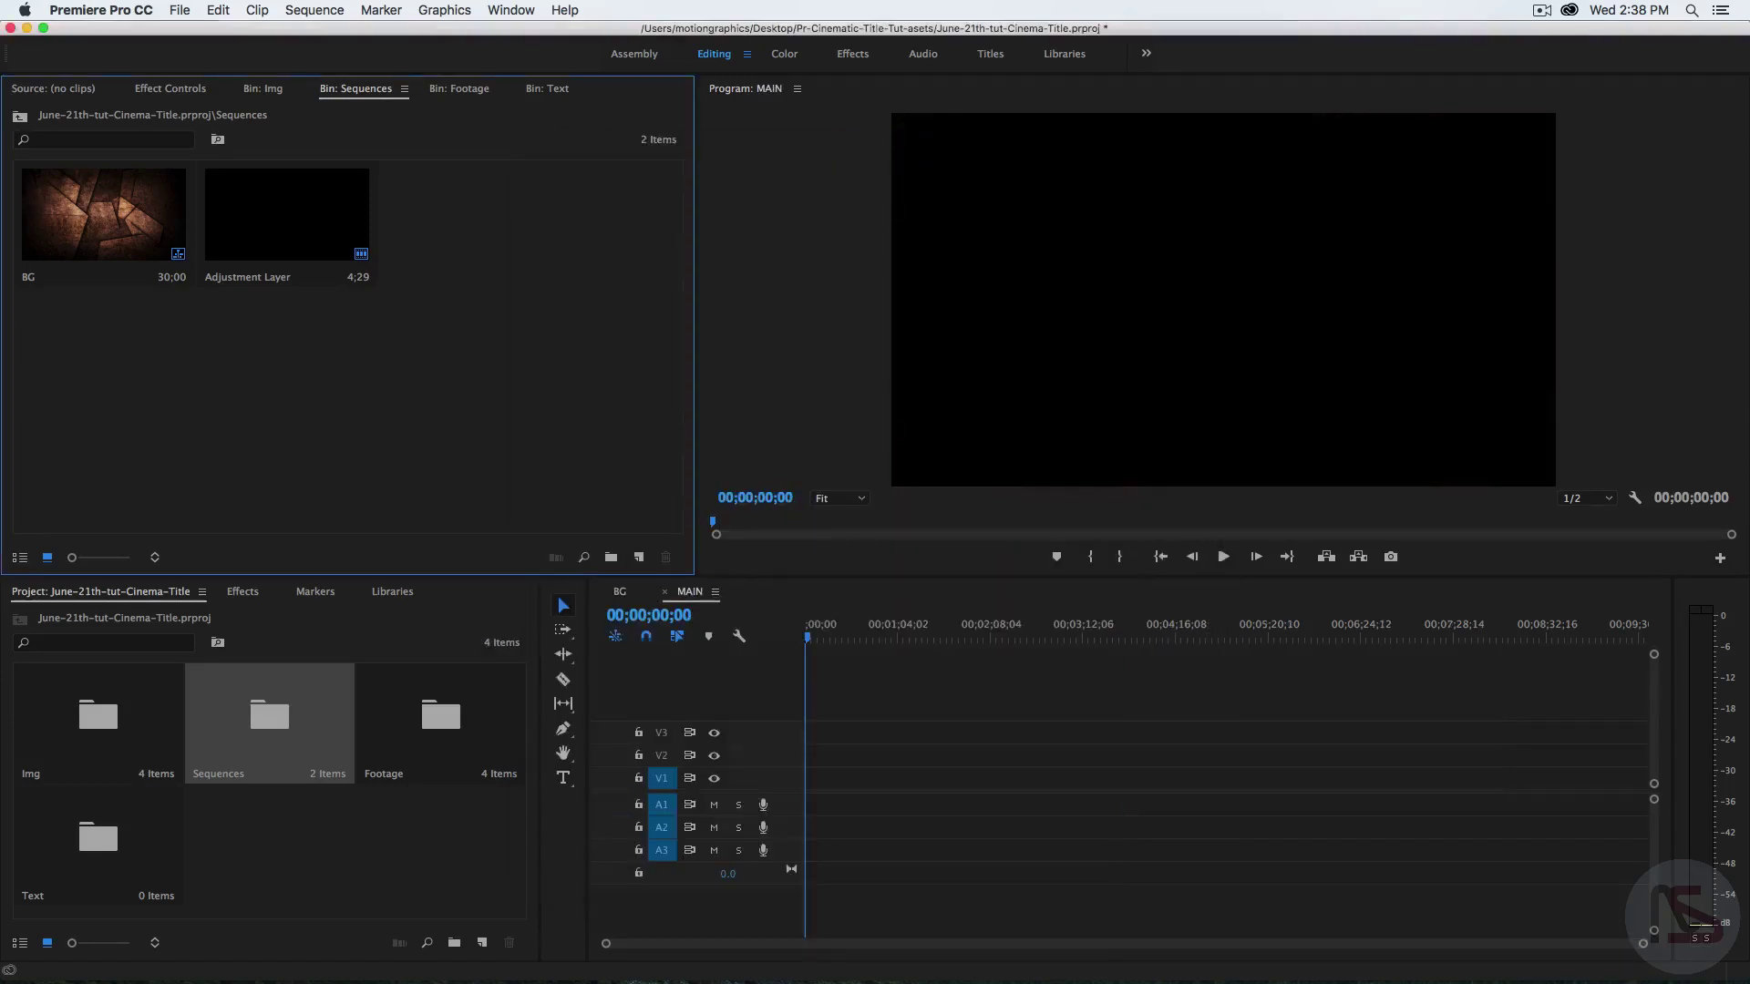
- Place the BG sequence on V1 at the start of MAIN and preview it up to 00;00;04;23
drag(118, 236, 800, 781)
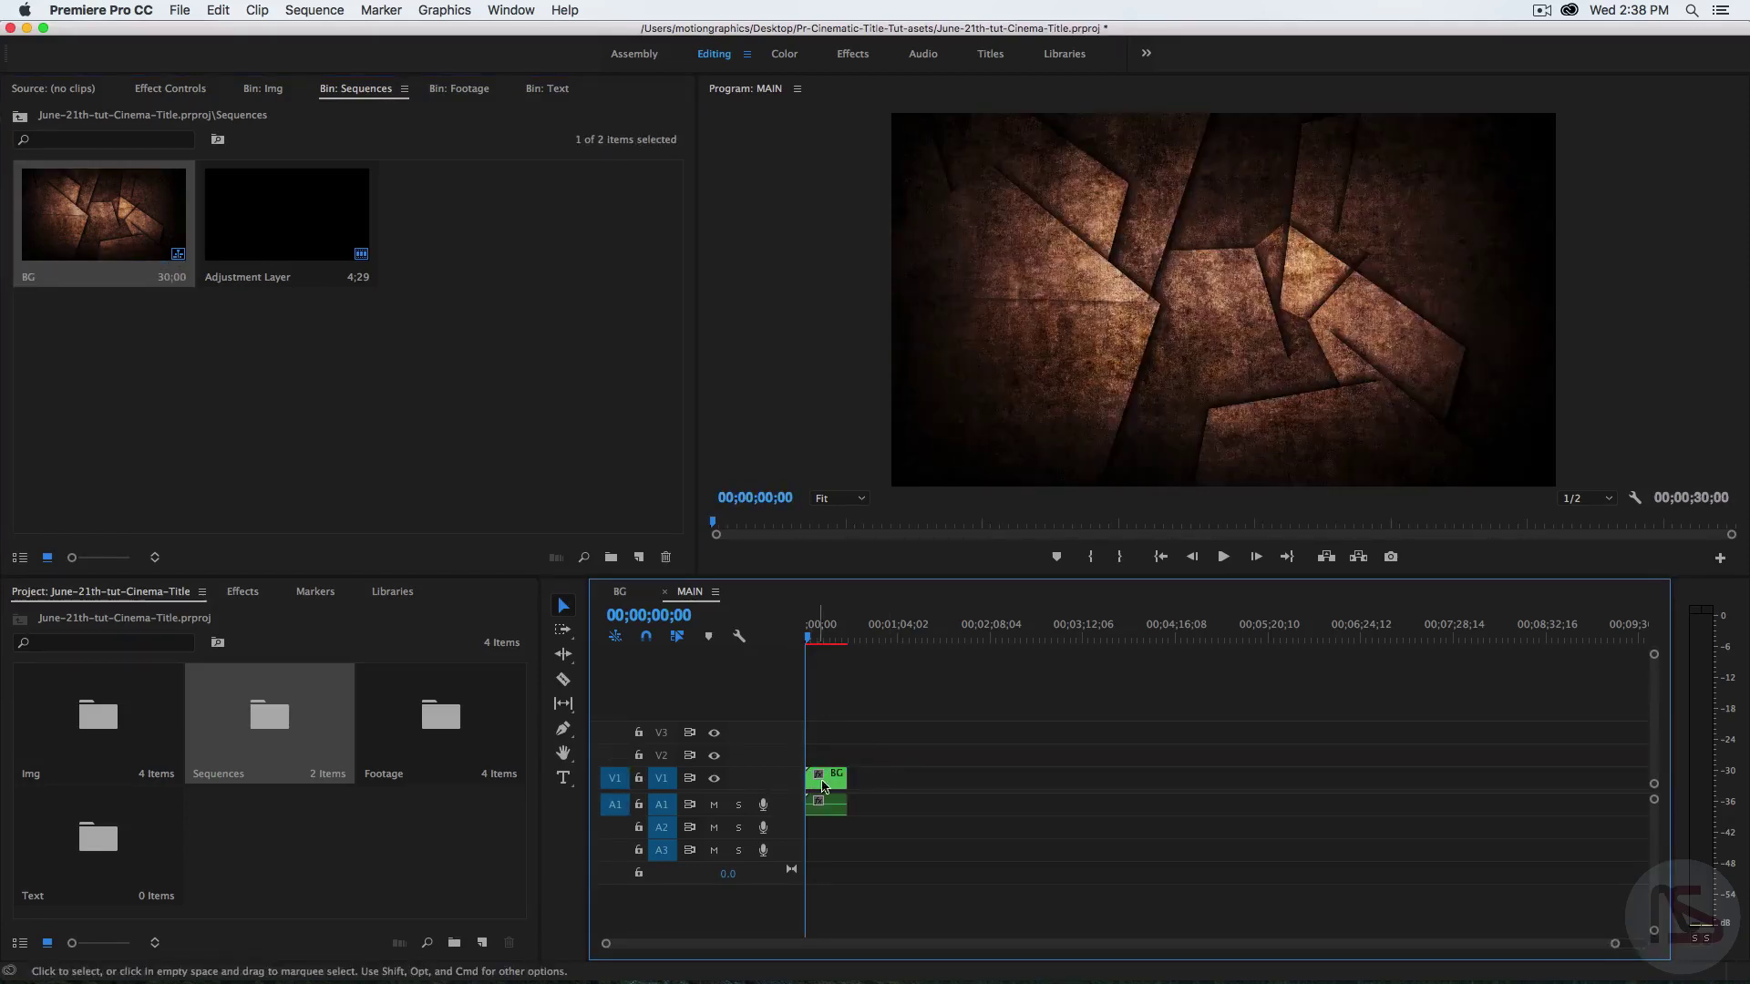
key(backslash)
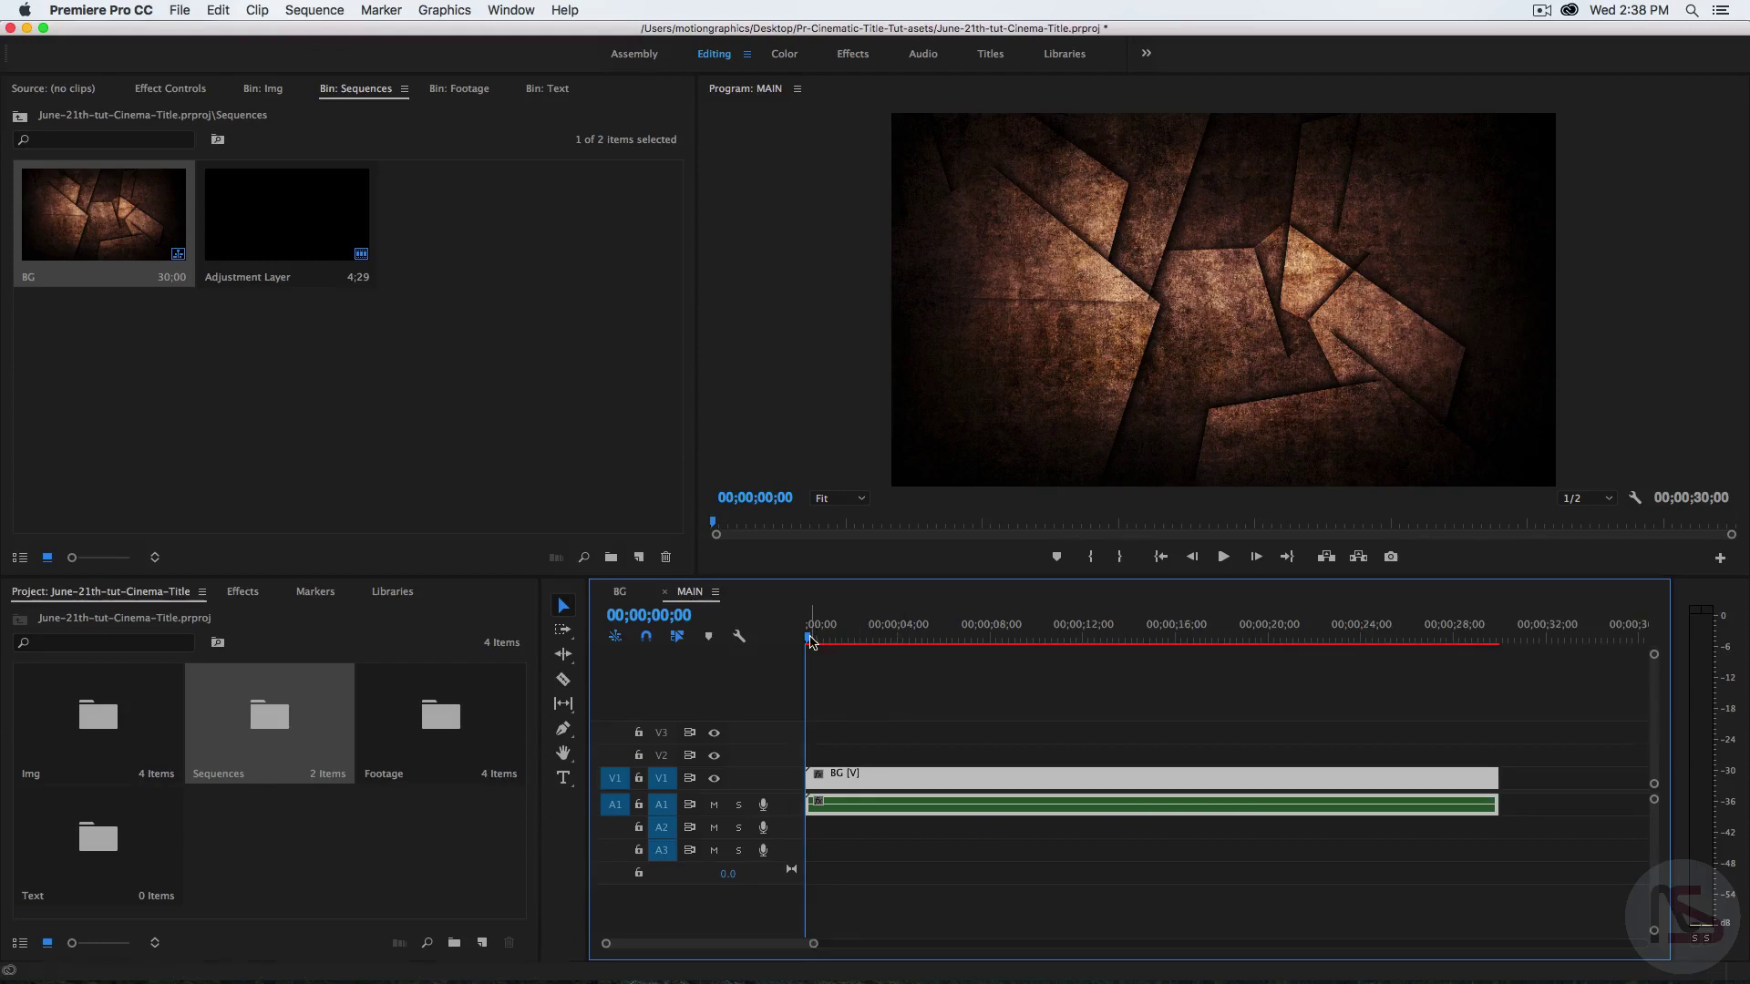
drag(810, 637, 919, 658)
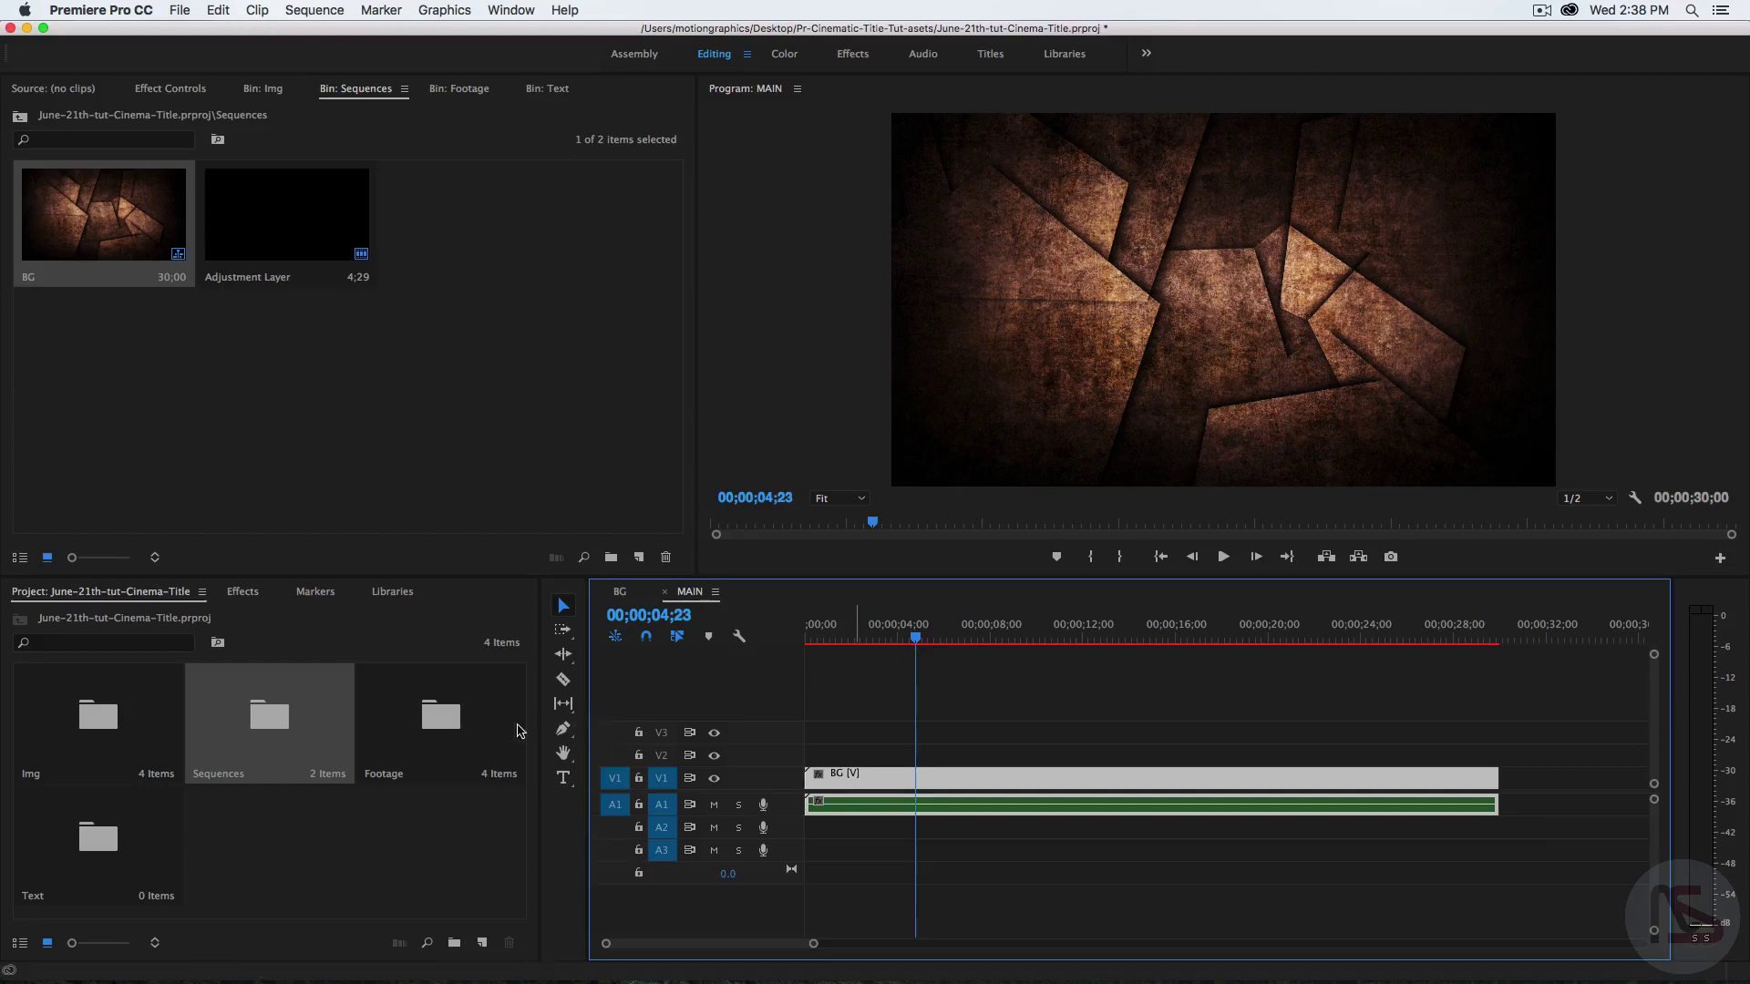
- Stack the 001_Title_Opener_Rays, 002_Start_Title_Opener and 001_Starts_Title_Opener clips from the Footage bin on V2, V3 and V4 at the sequence start
double_click(484, 734)
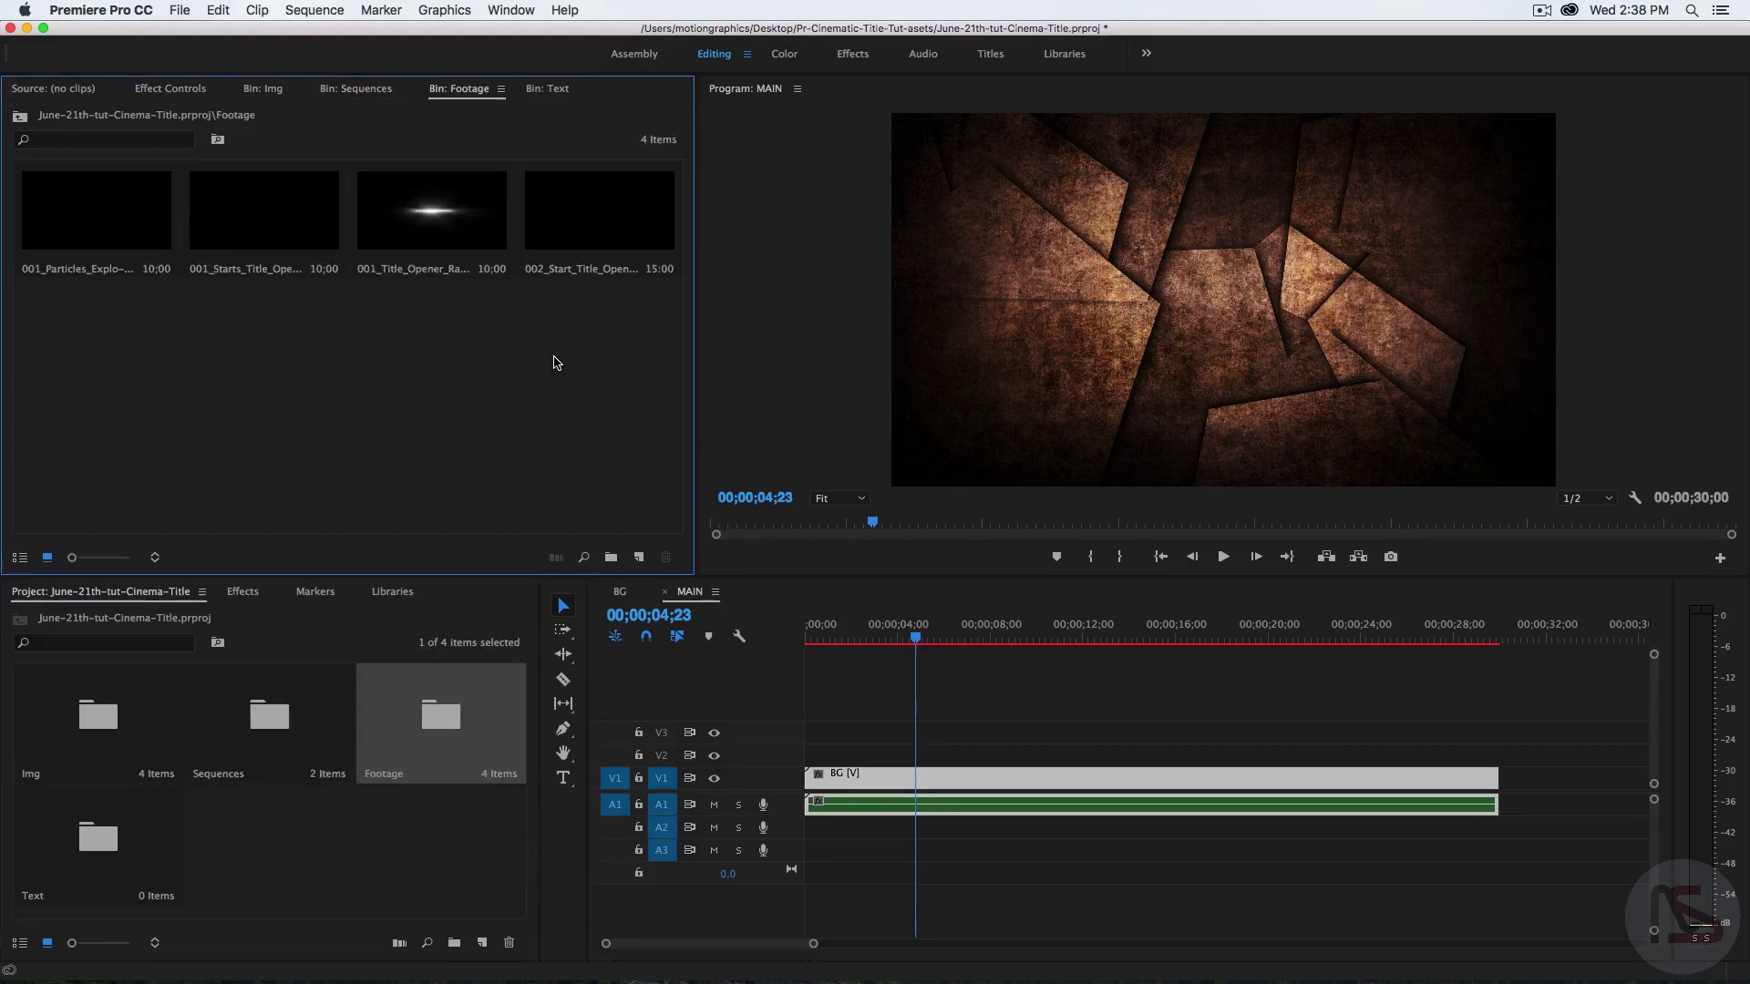
click(442, 239)
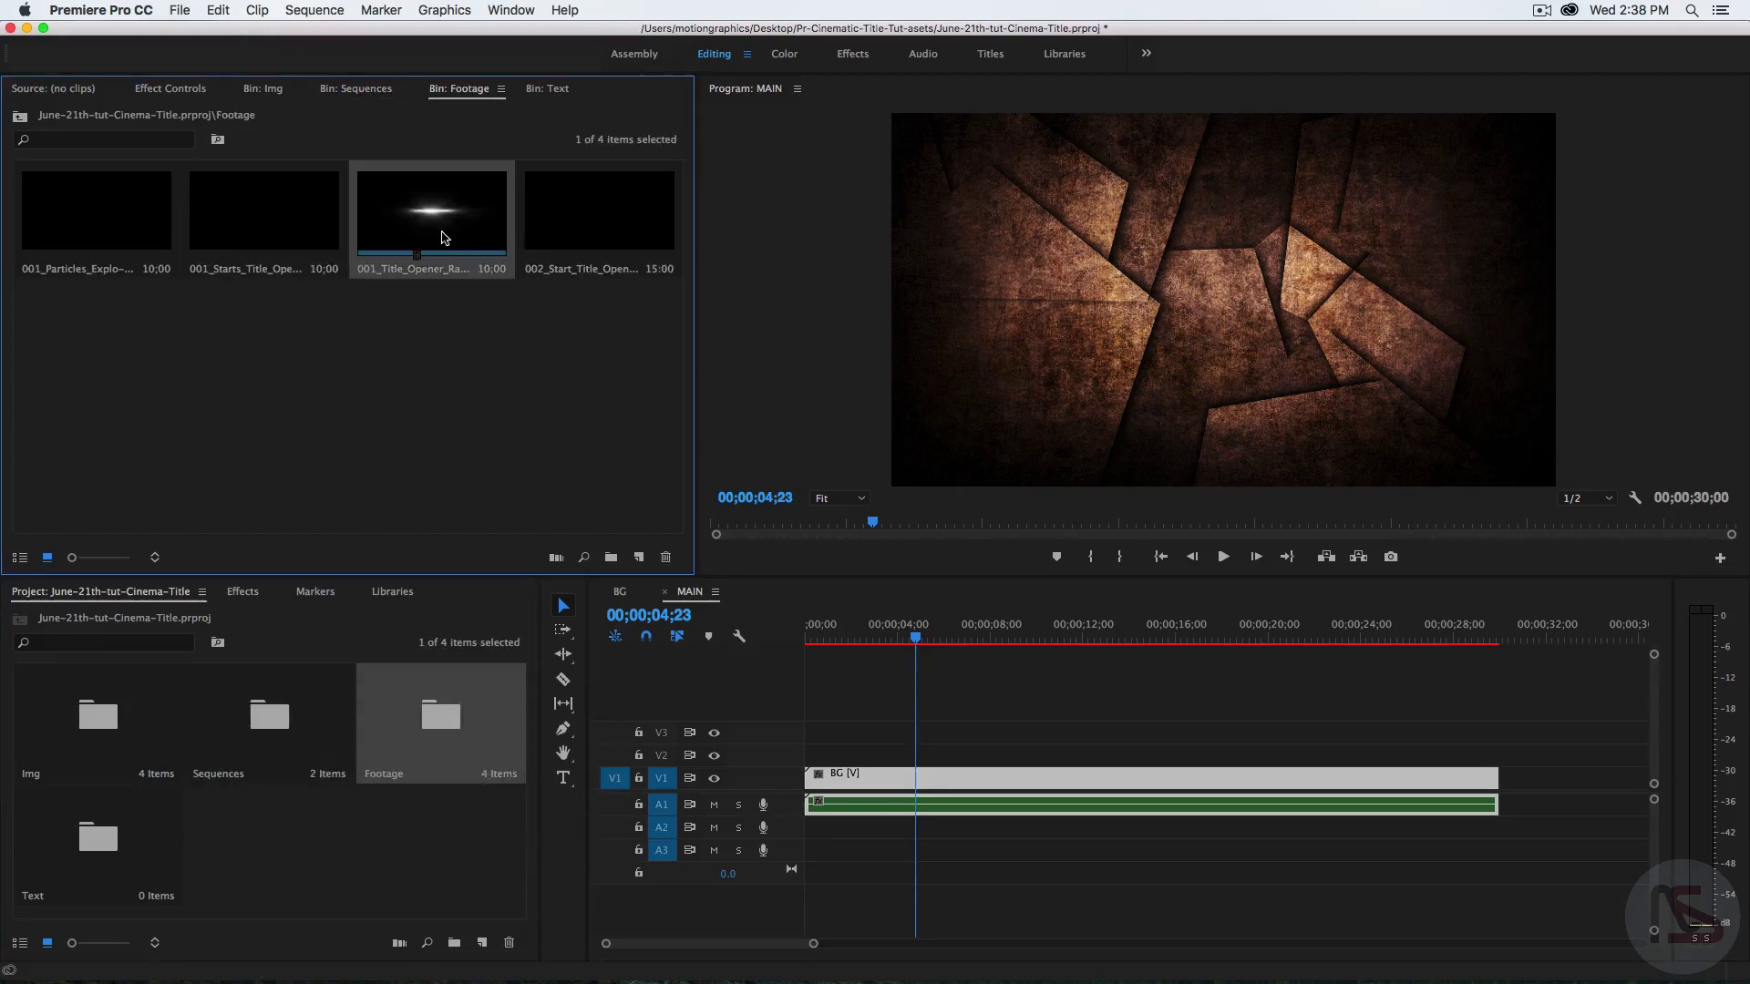
drag(432, 223, 813, 754)
drag(594, 229, 792, 734)
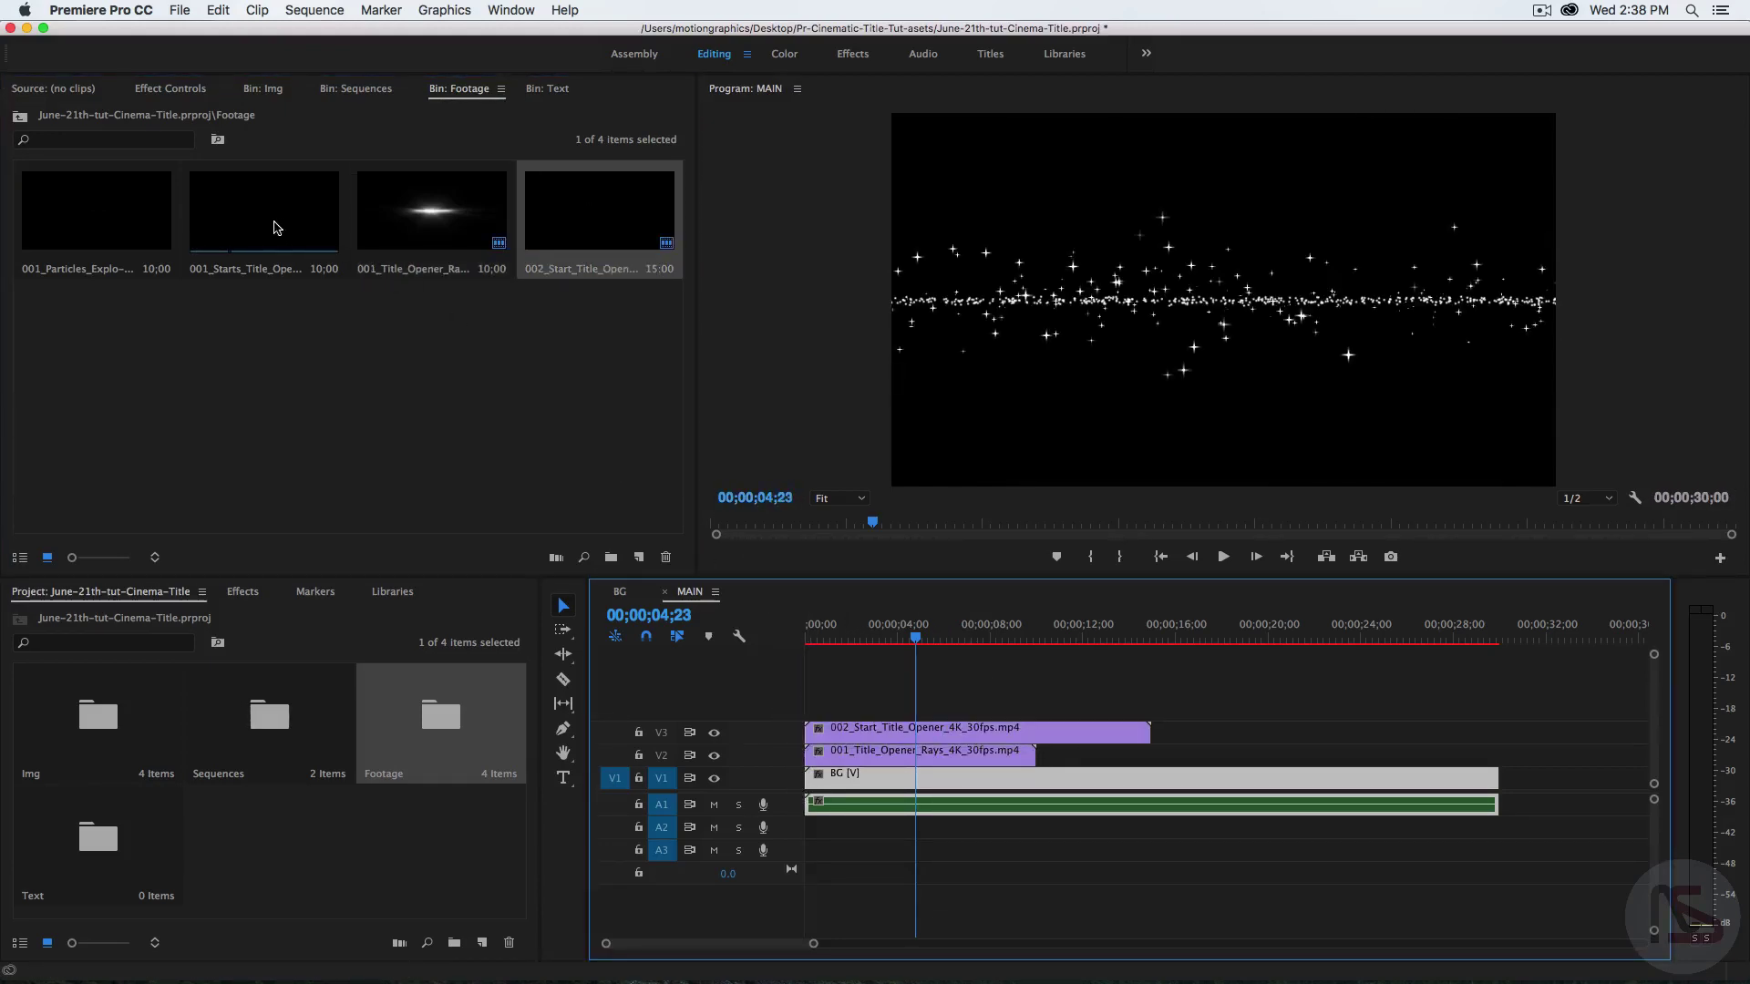
drag(277, 227, 801, 703)
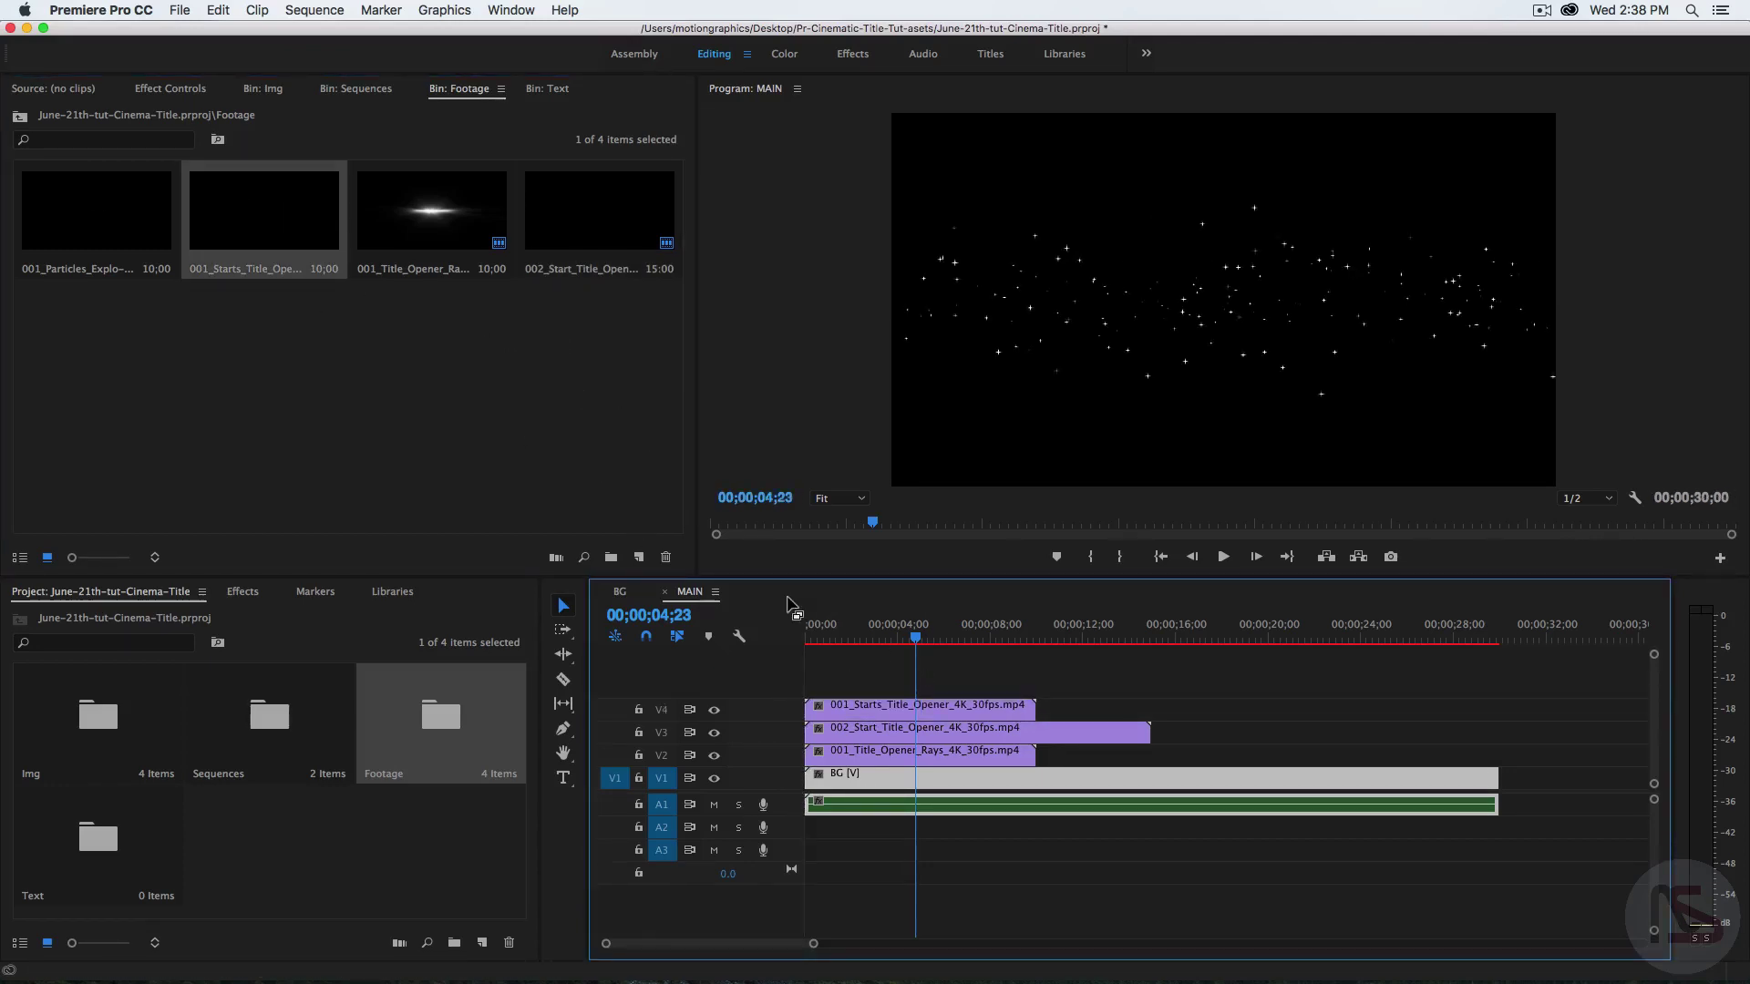
- Split the 002_Start_Title_Opener clip on V3 at the end of the neighbouring clips and delete the excess part
key(c)
click(1038, 730)
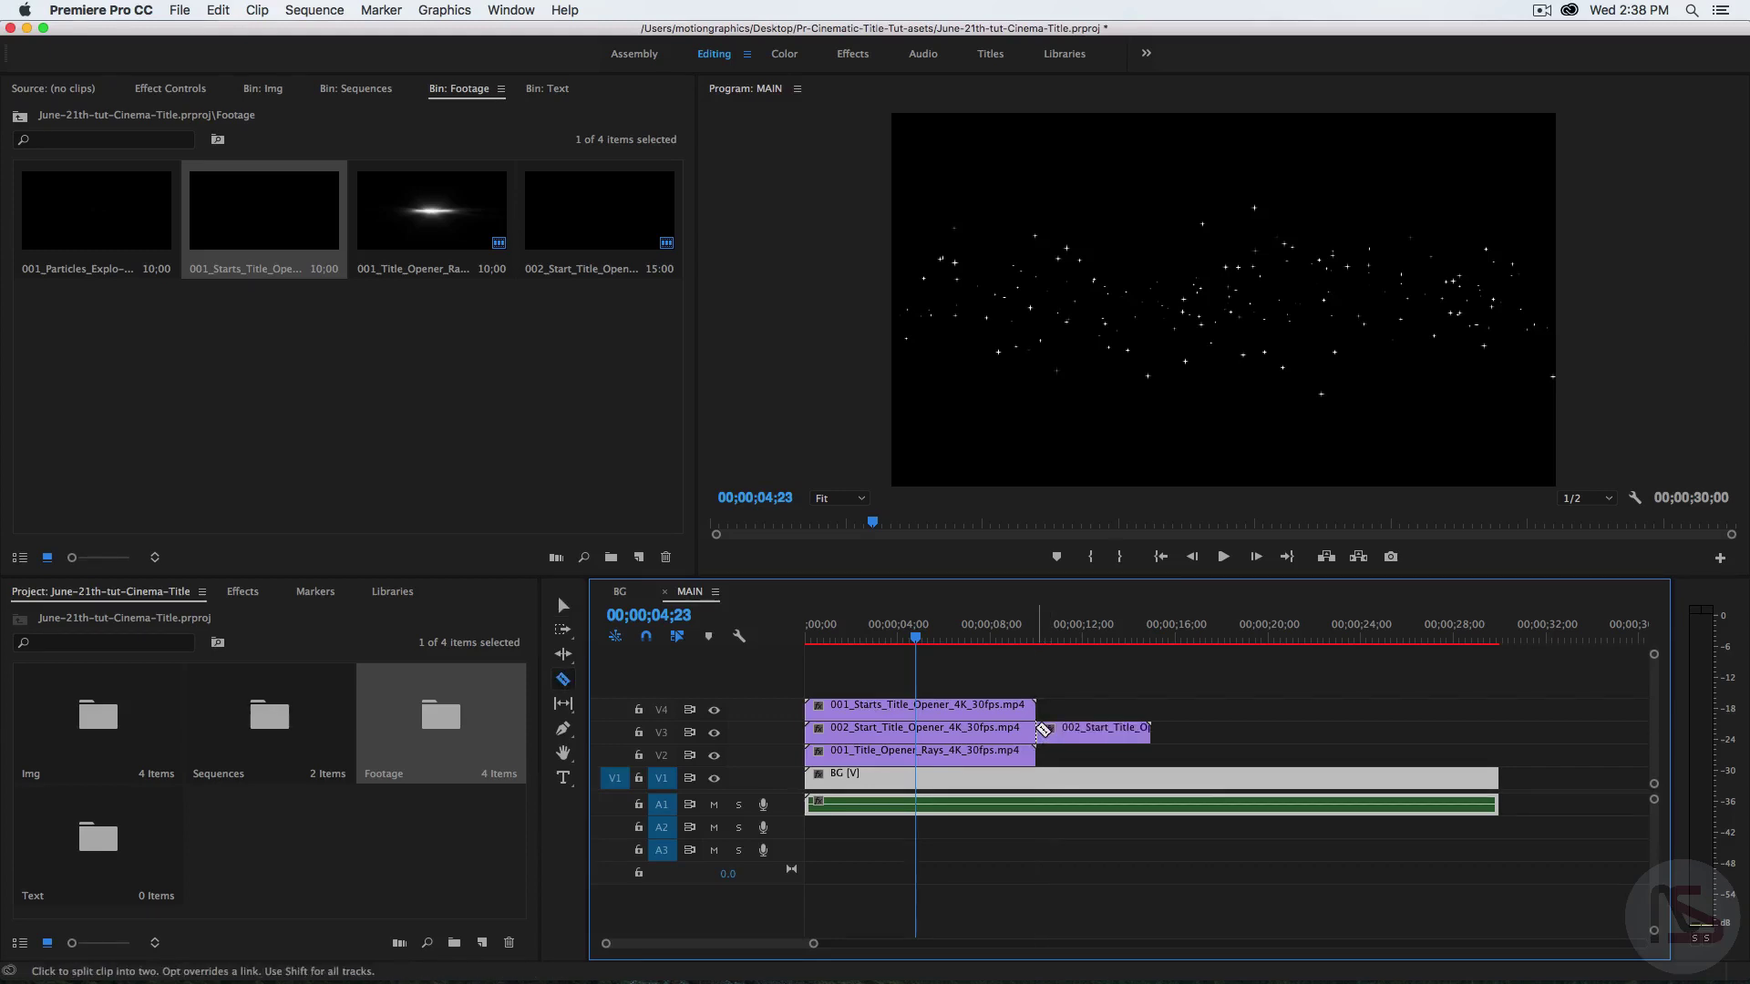
key(v)
click(1047, 730)
key(Delete)
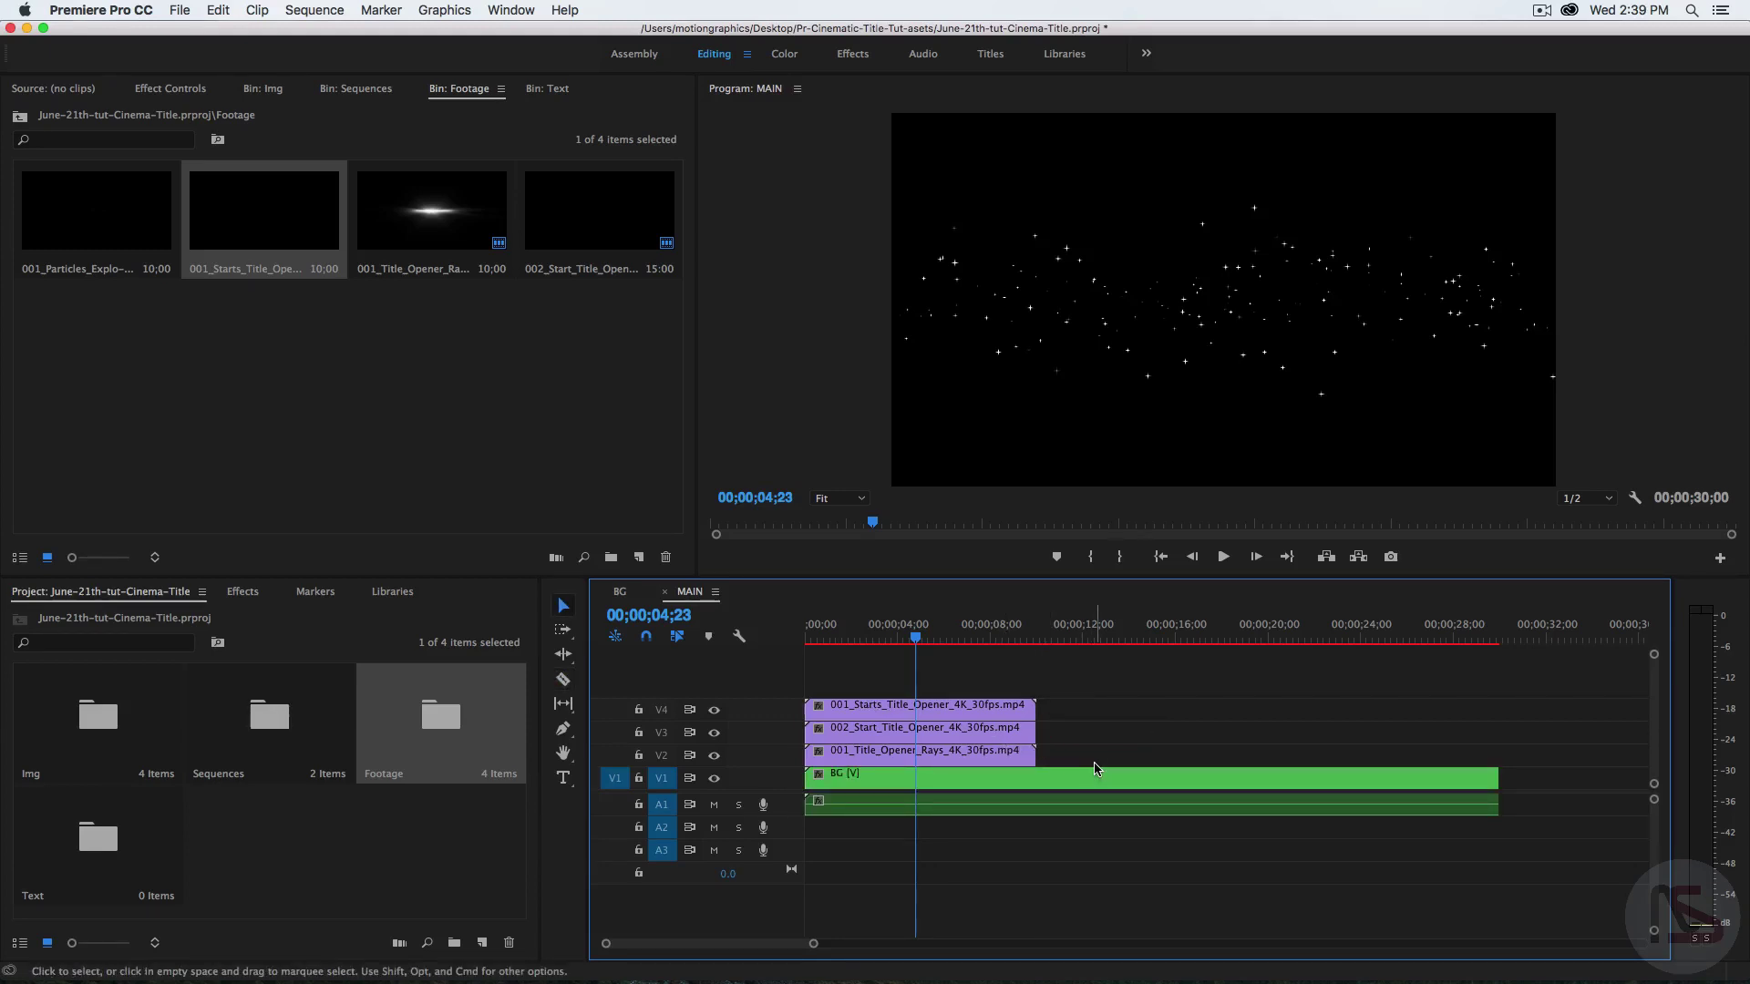
- Nest the three title opener clips on V2, V3 and V4 into a sequence named Particles Comp
drag(1094, 768, 962, 701)
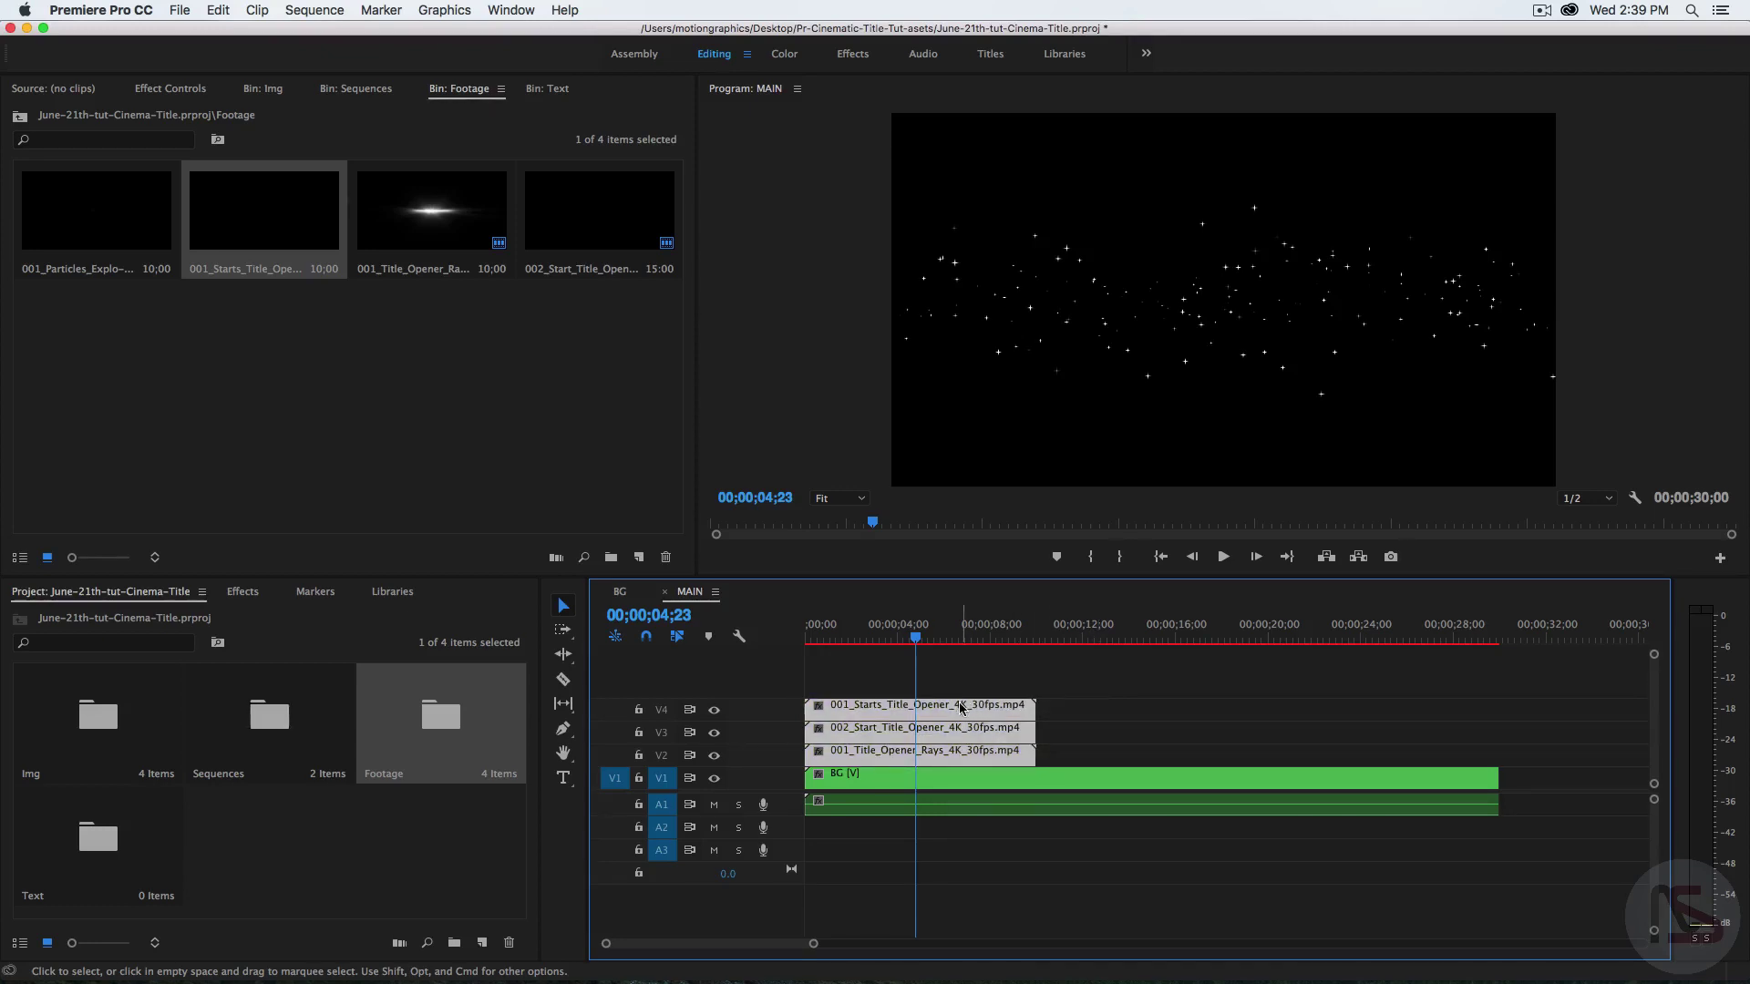
right_click(959, 720)
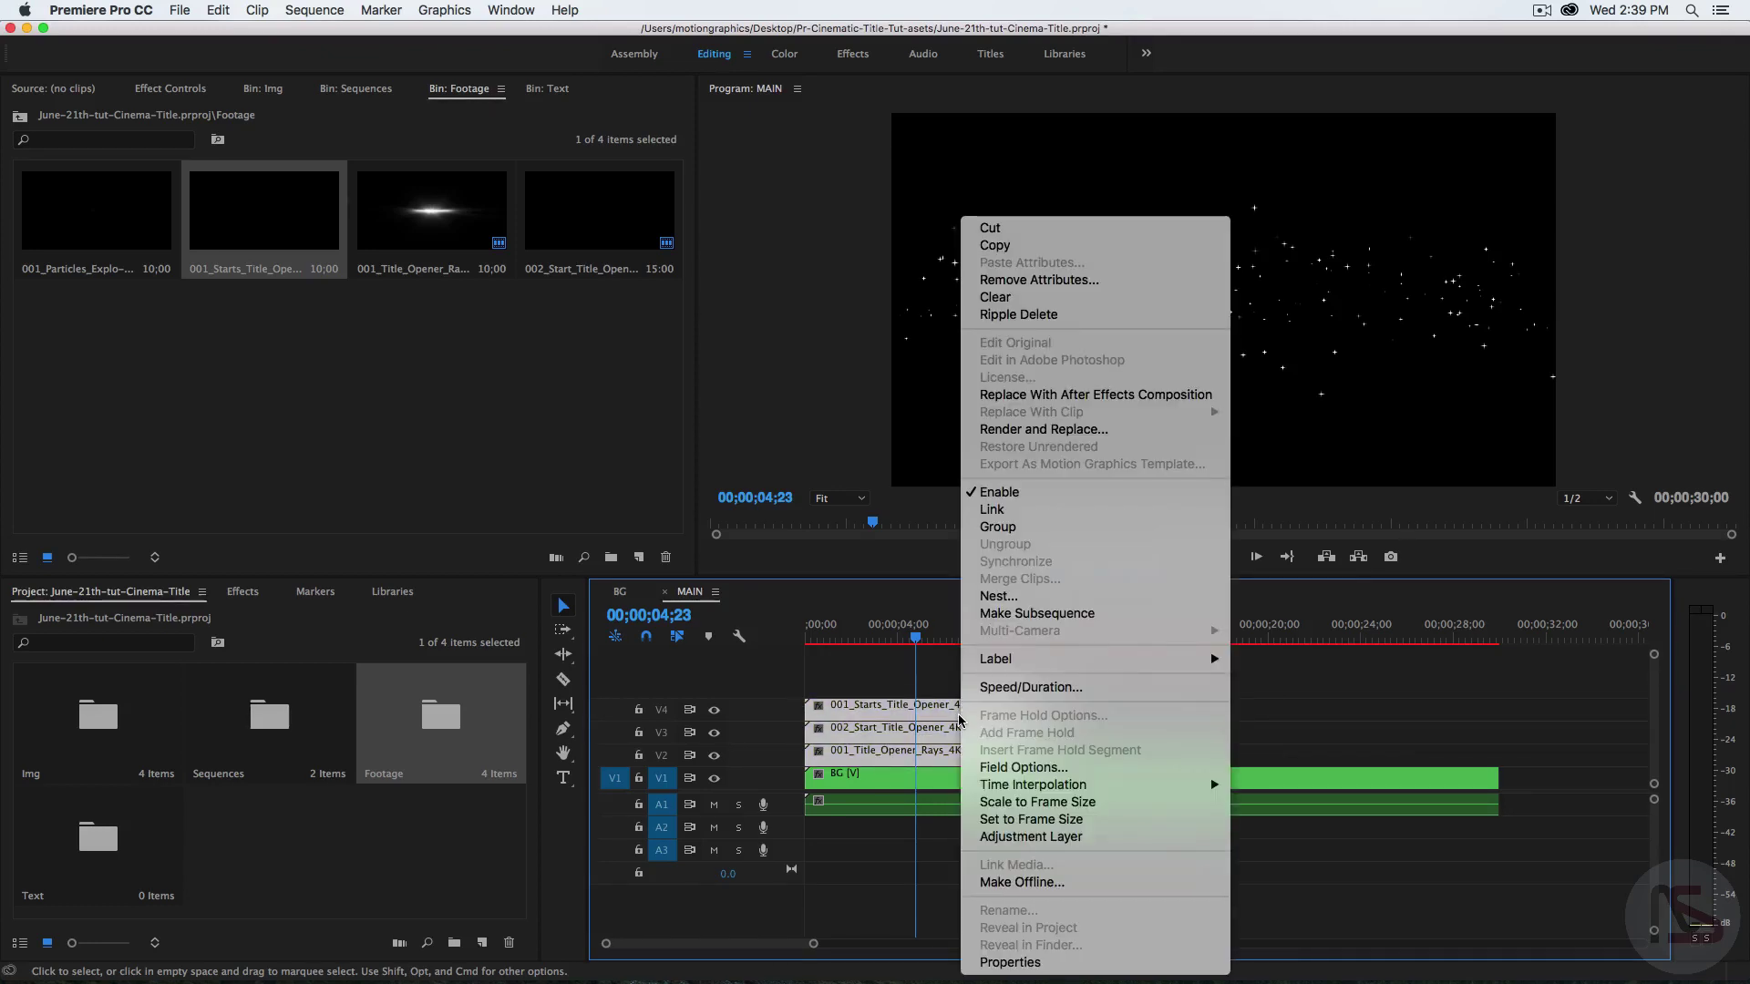
click(1001, 596)
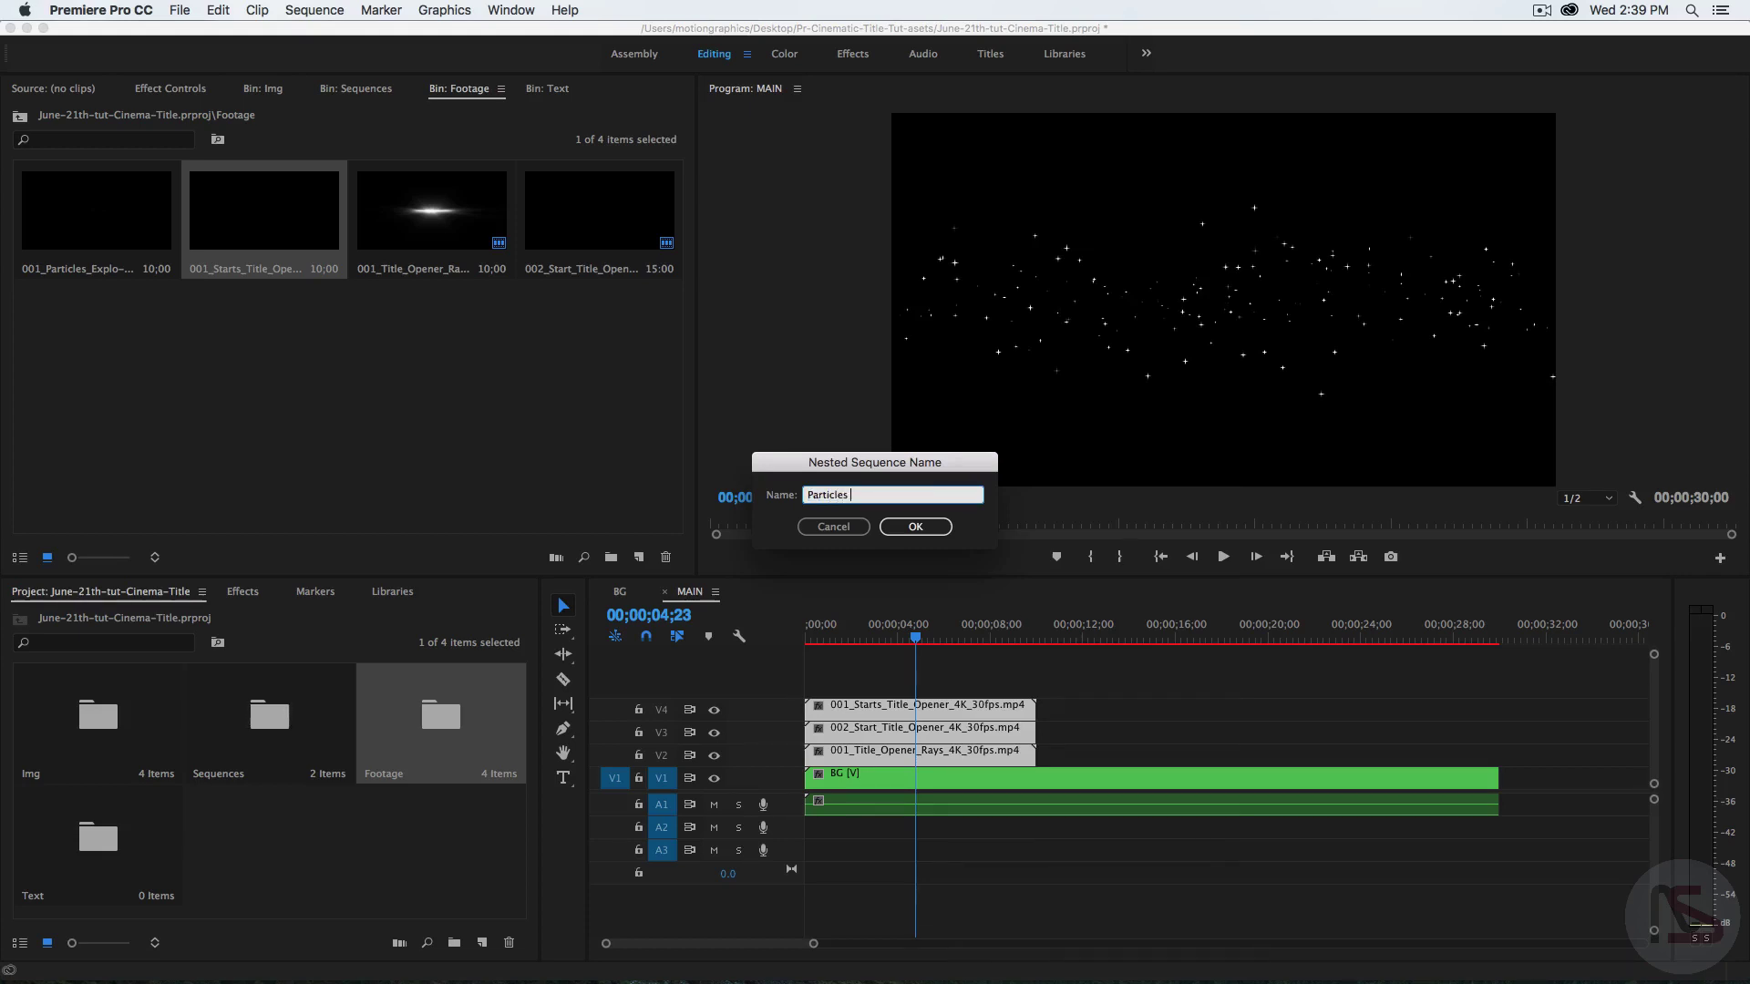
text(Comp)
key(Return)
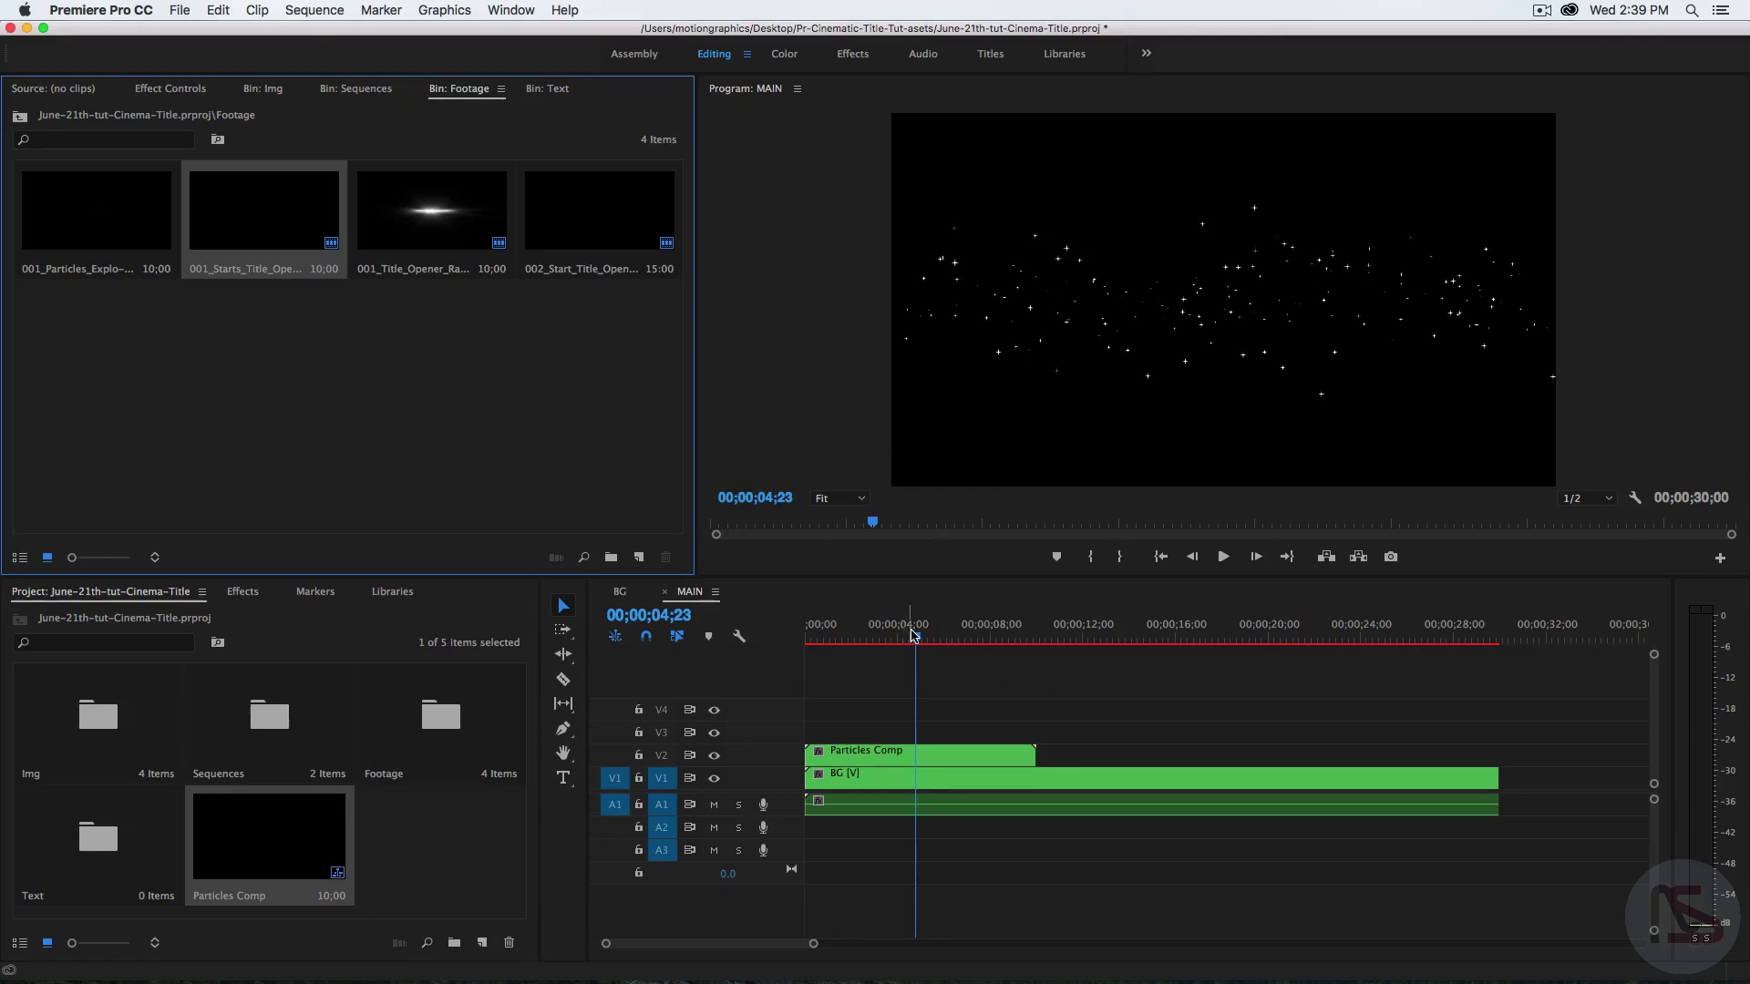
- Open the Particles Comp nested sequence at 00;00;01;14 and set the scale of the 001_Starts_Title_Opener clip on V4 to 50
drag(915, 637, 838, 645)
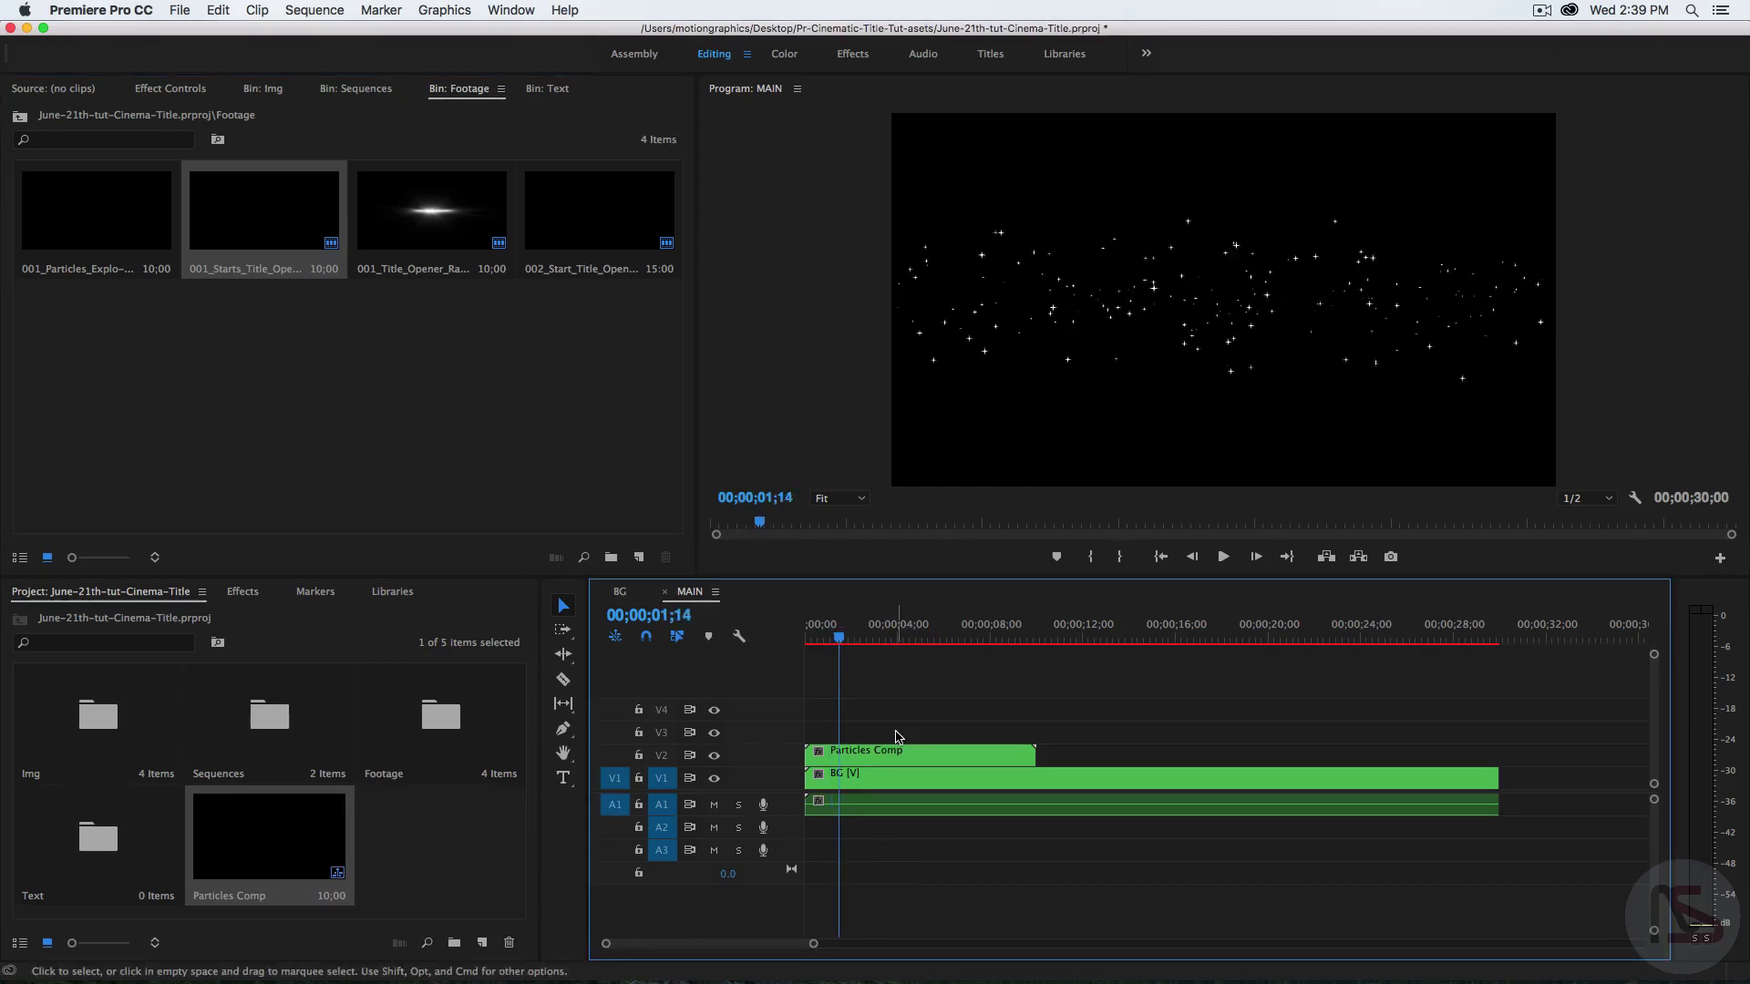
double_click(933, 758)
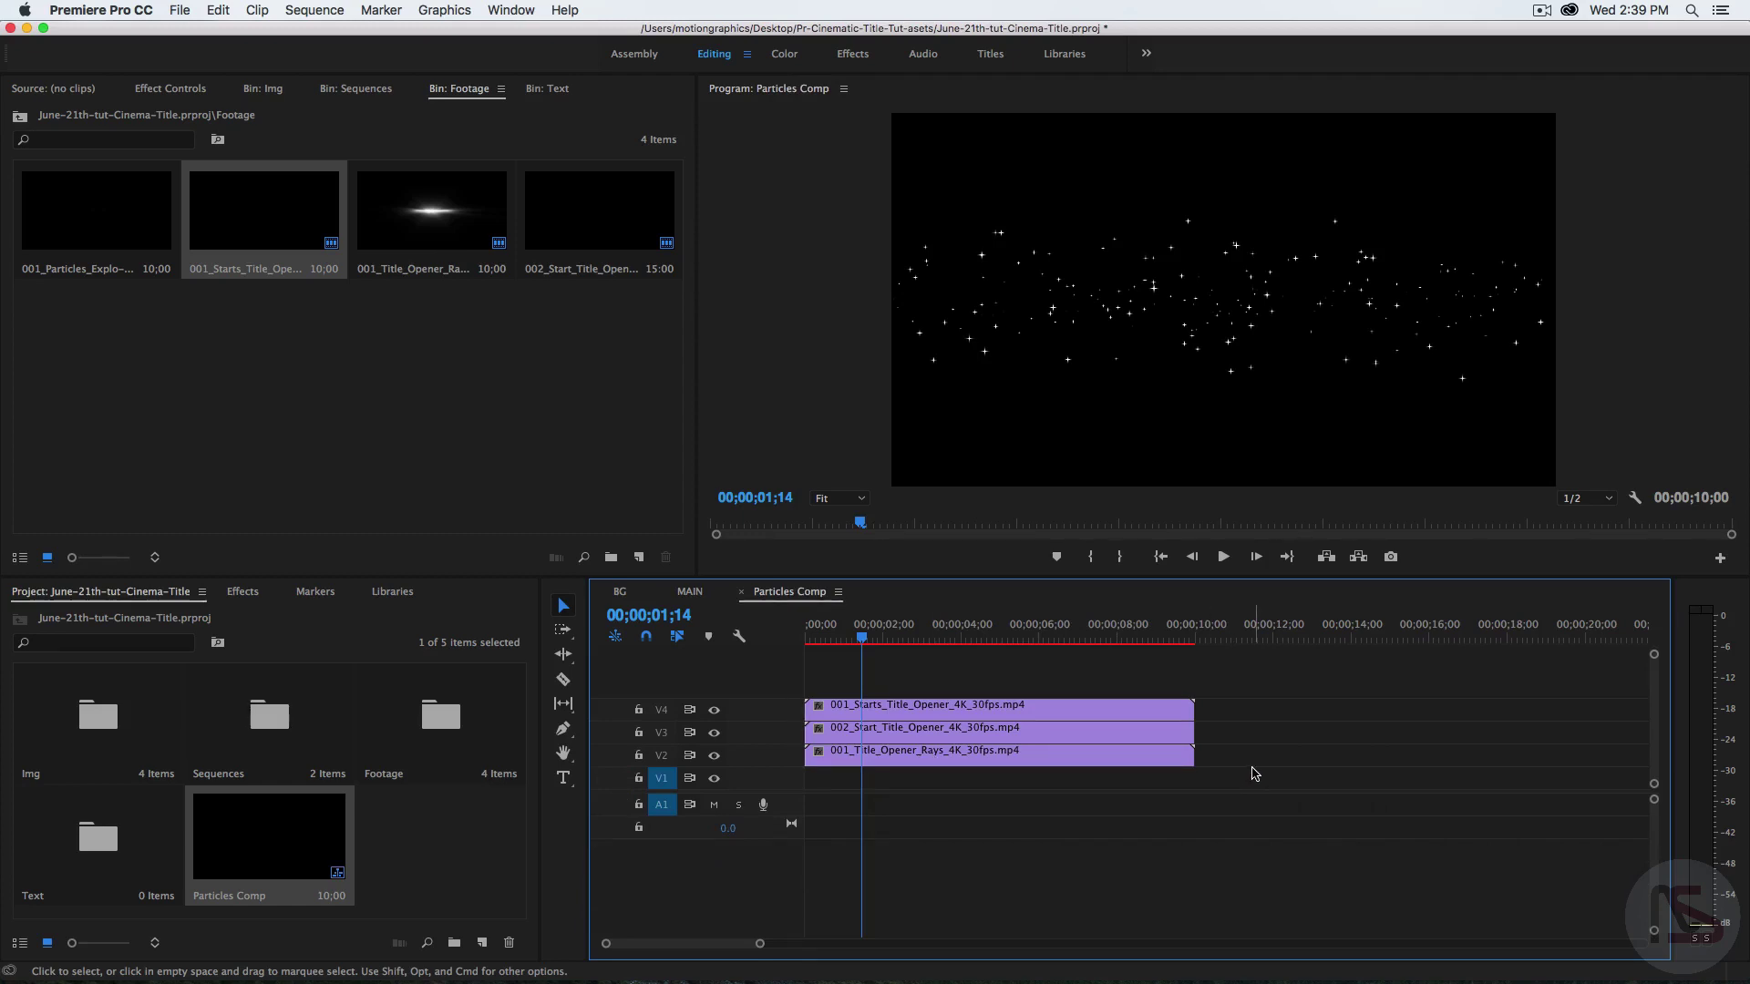
click(971, 710)
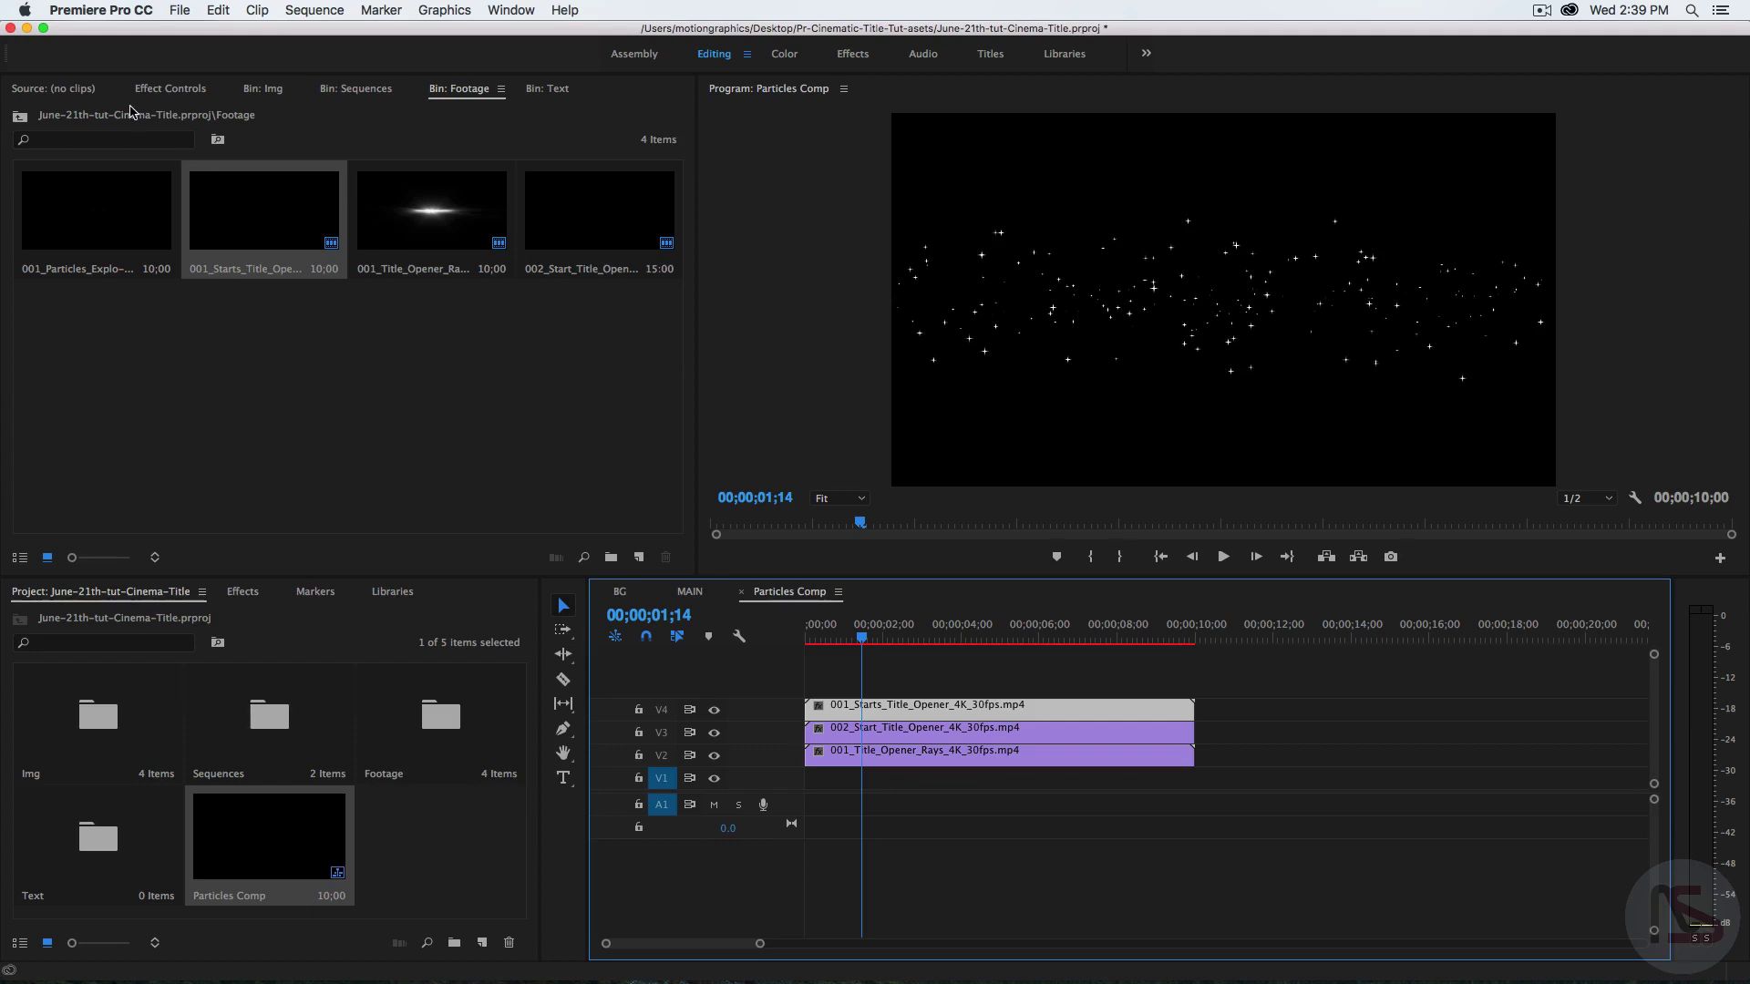
click(158, 95)
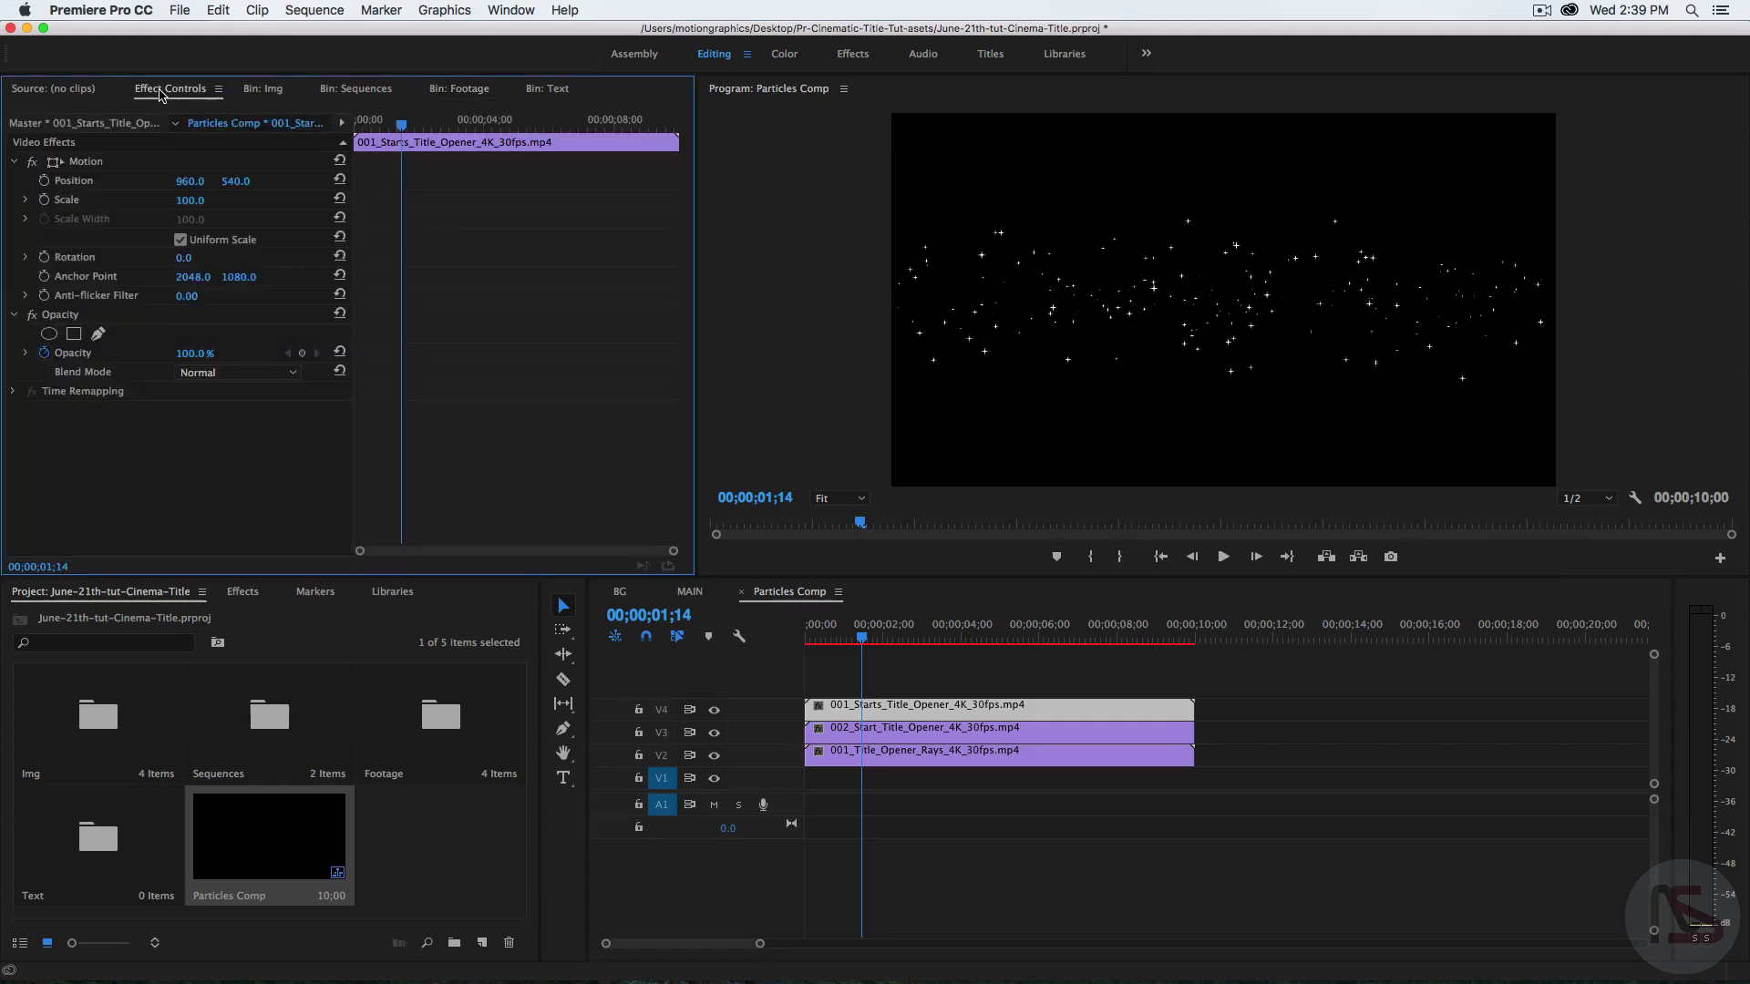
click(191, 201)
text(50)
key(Return)
- Set the scale of the 002_Start_Title_Opener and 001_Title_Opener_Rays clips to 50 as well
click(899, 740)
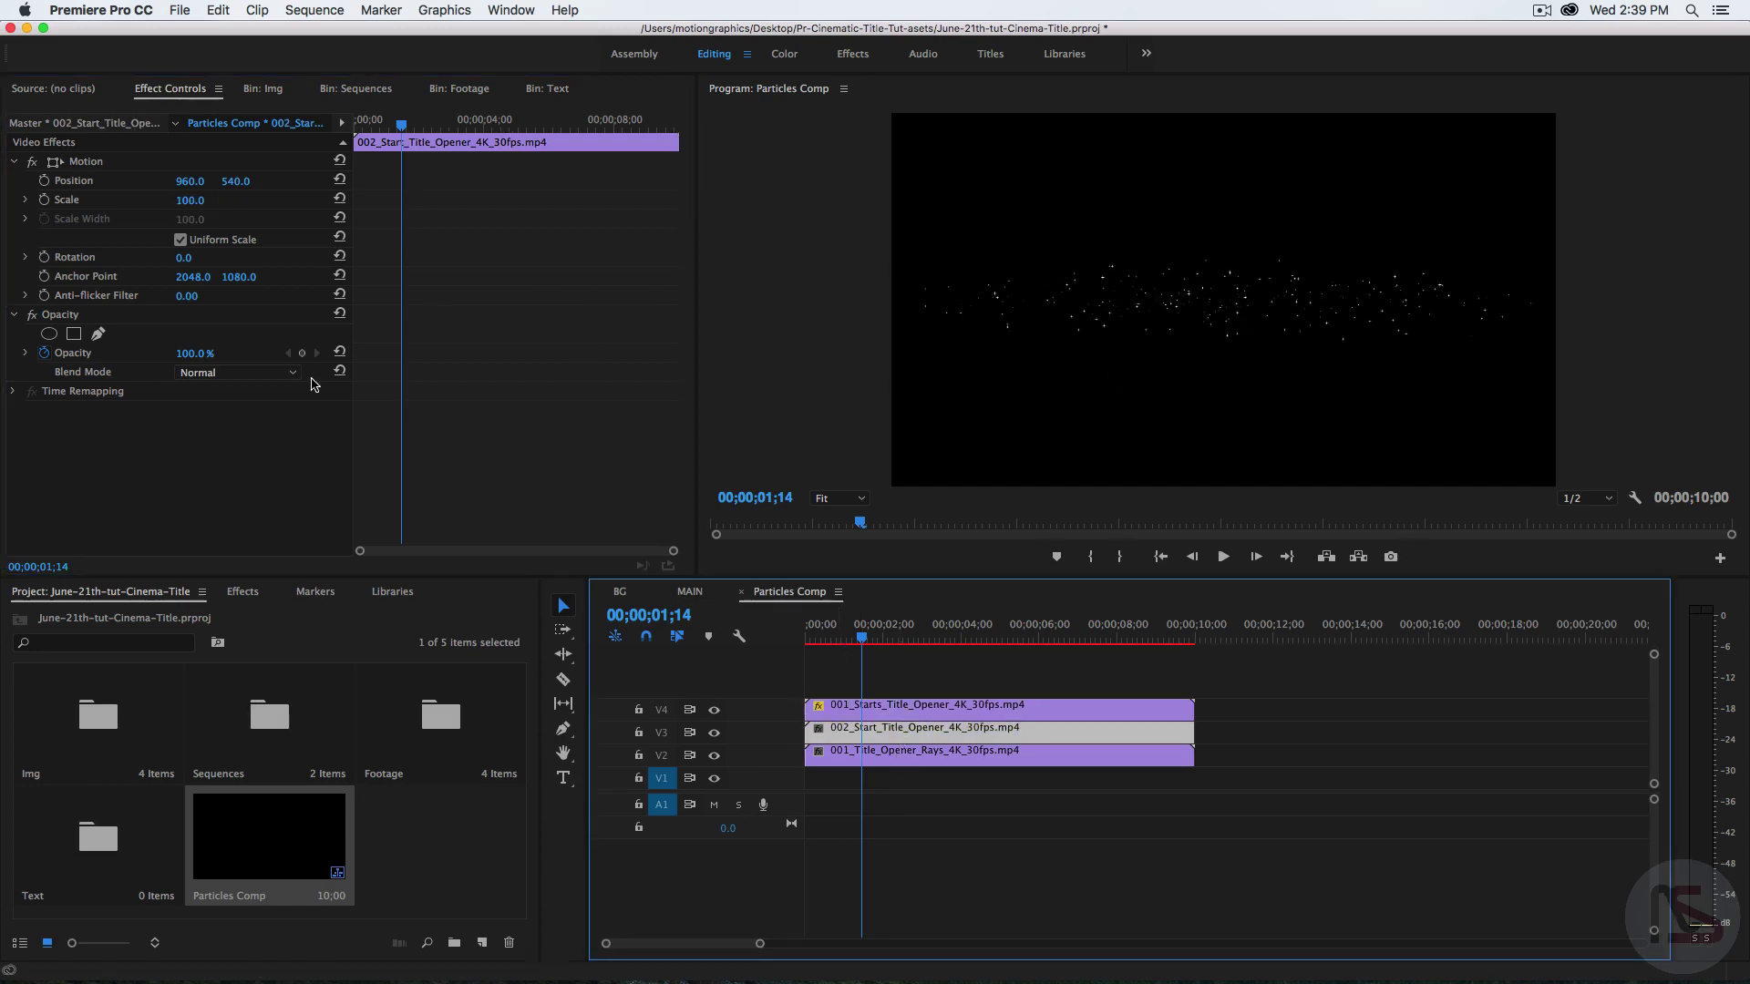
click(190, 200)
text(50)
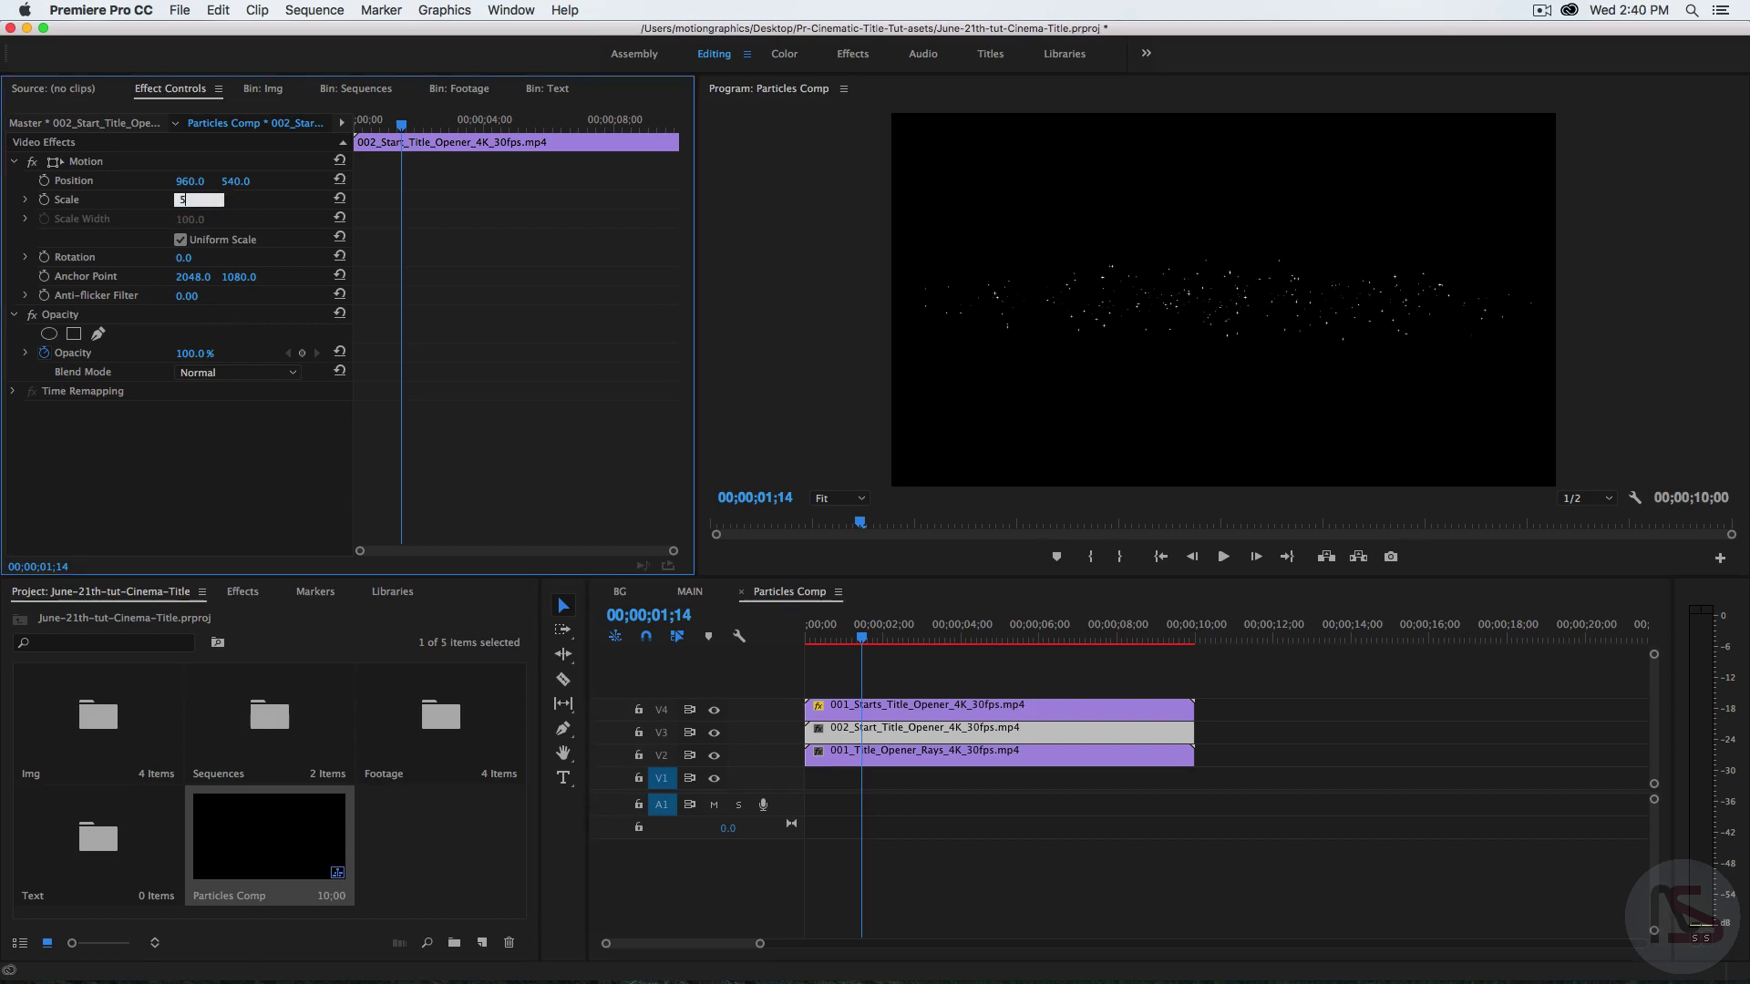
key(Return)
click(911, 755)
click(193, 199)
text(50)
key(Return)
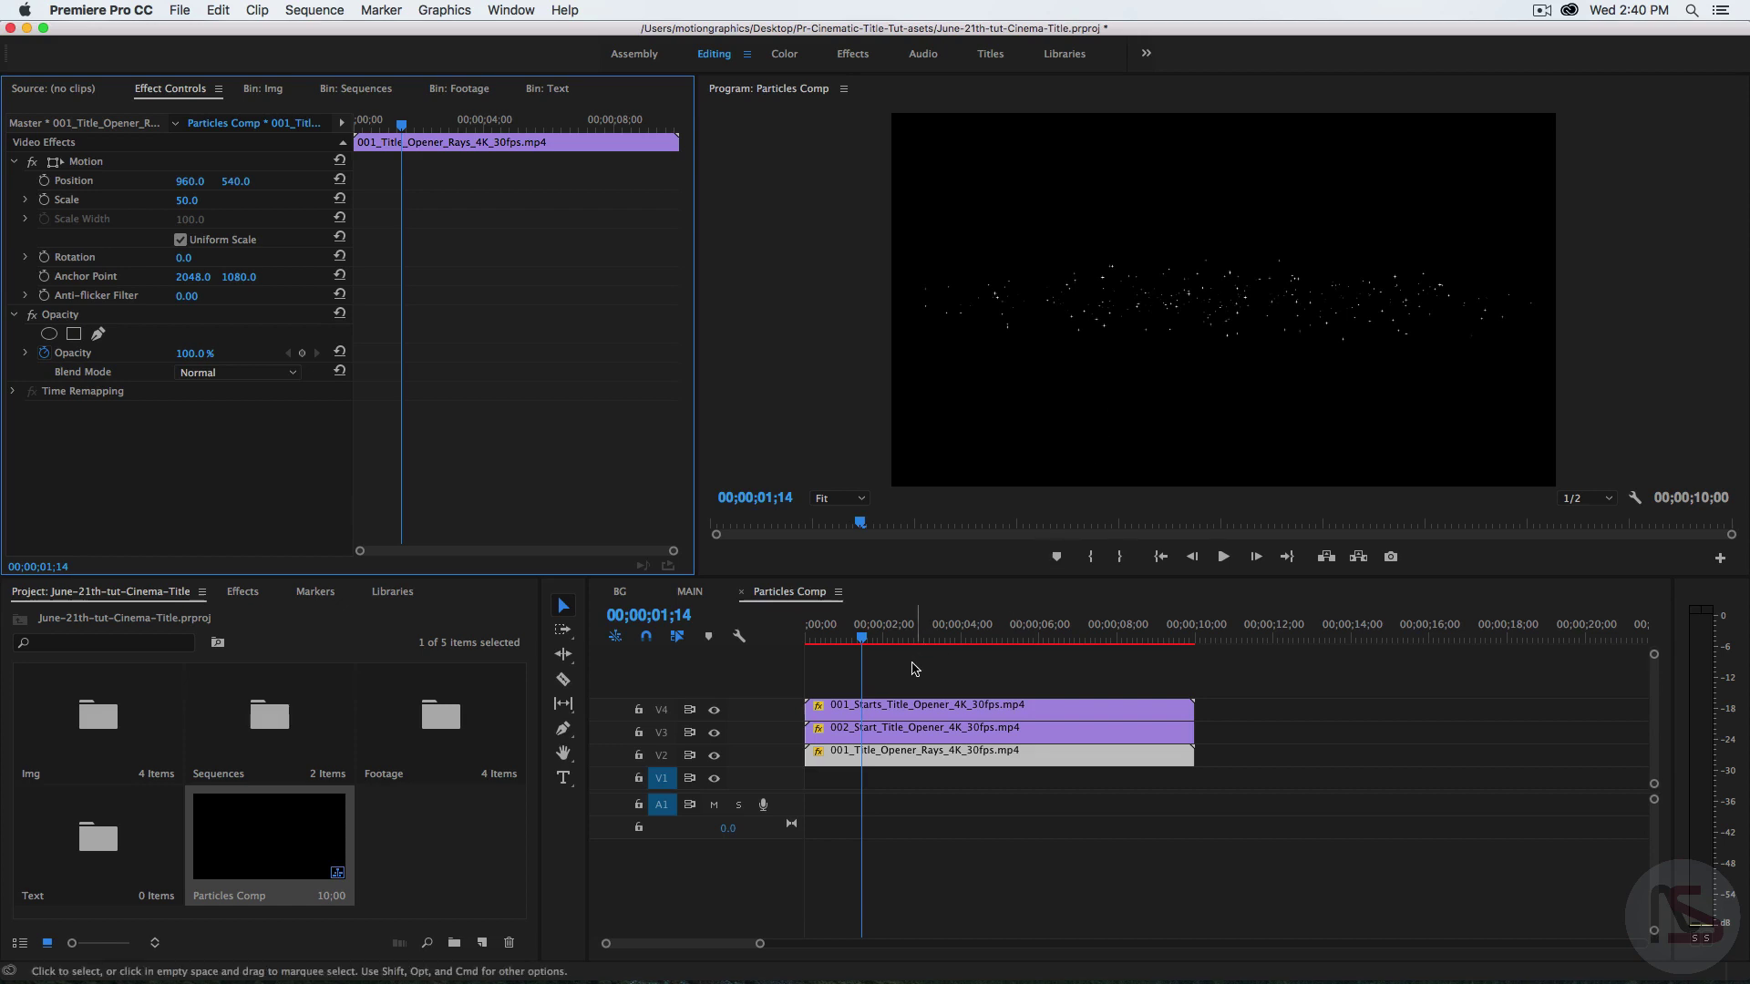
- Find the Tint effect and apply it to the 001_Starts_Title_Opener clip on V4
click(904, 709)
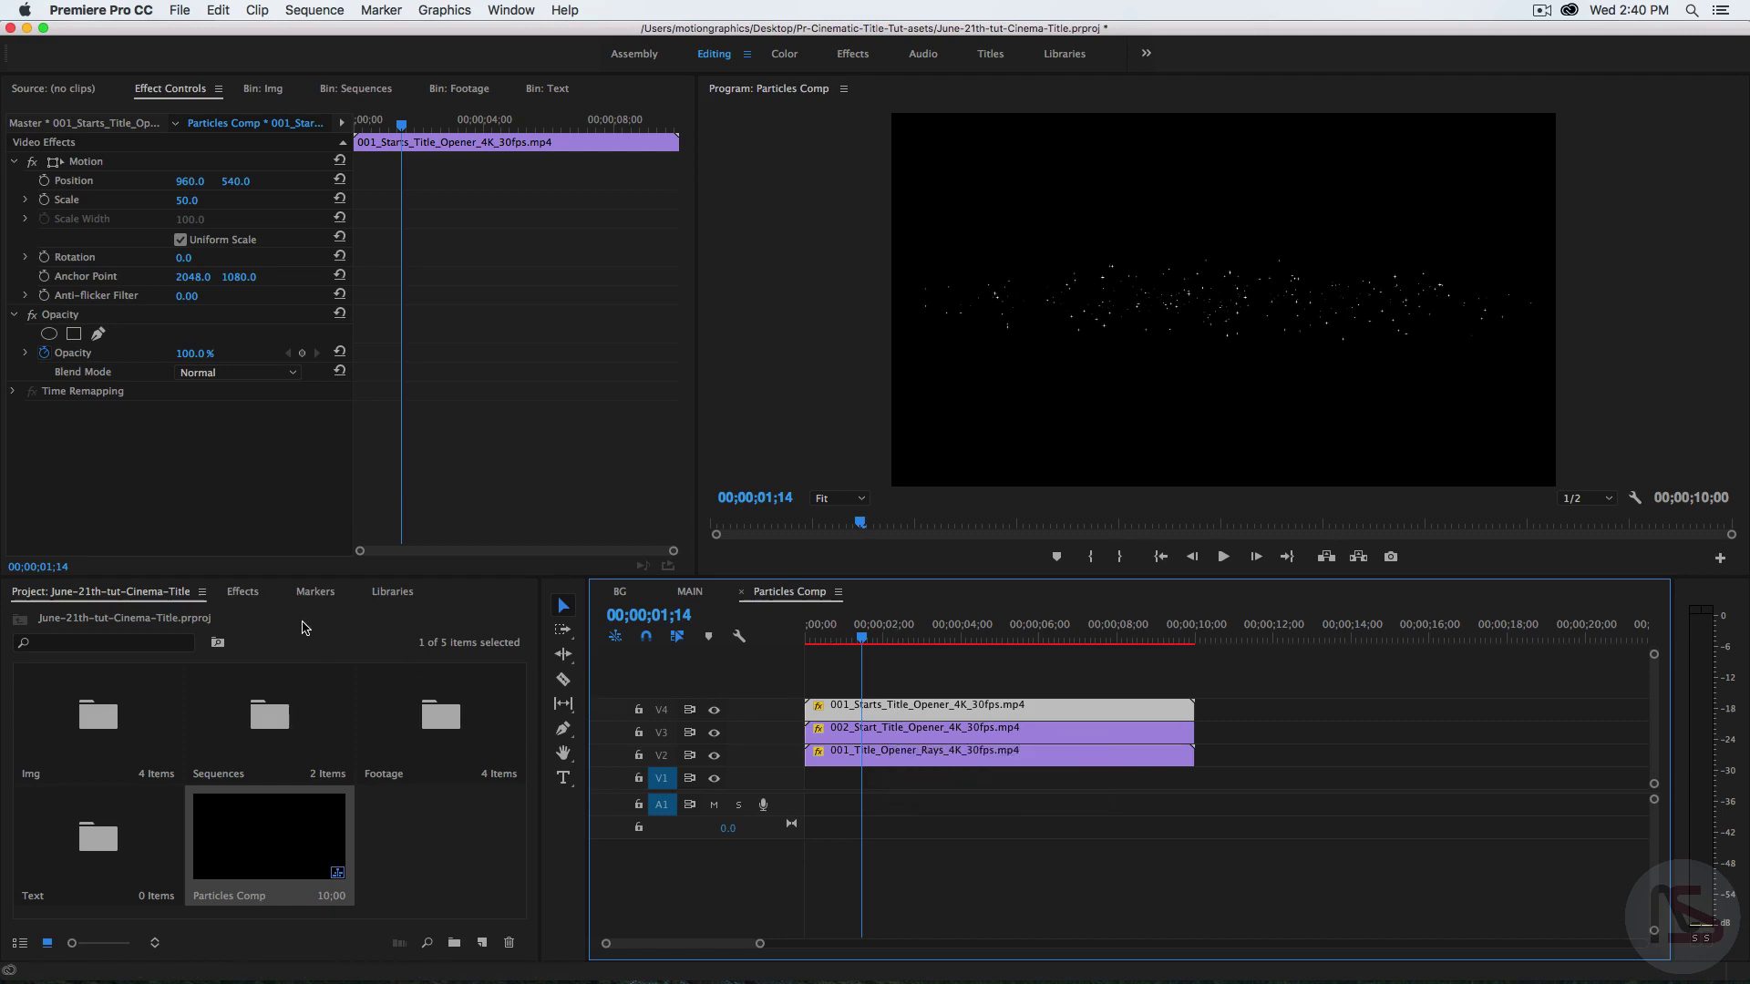
click(242, 593)
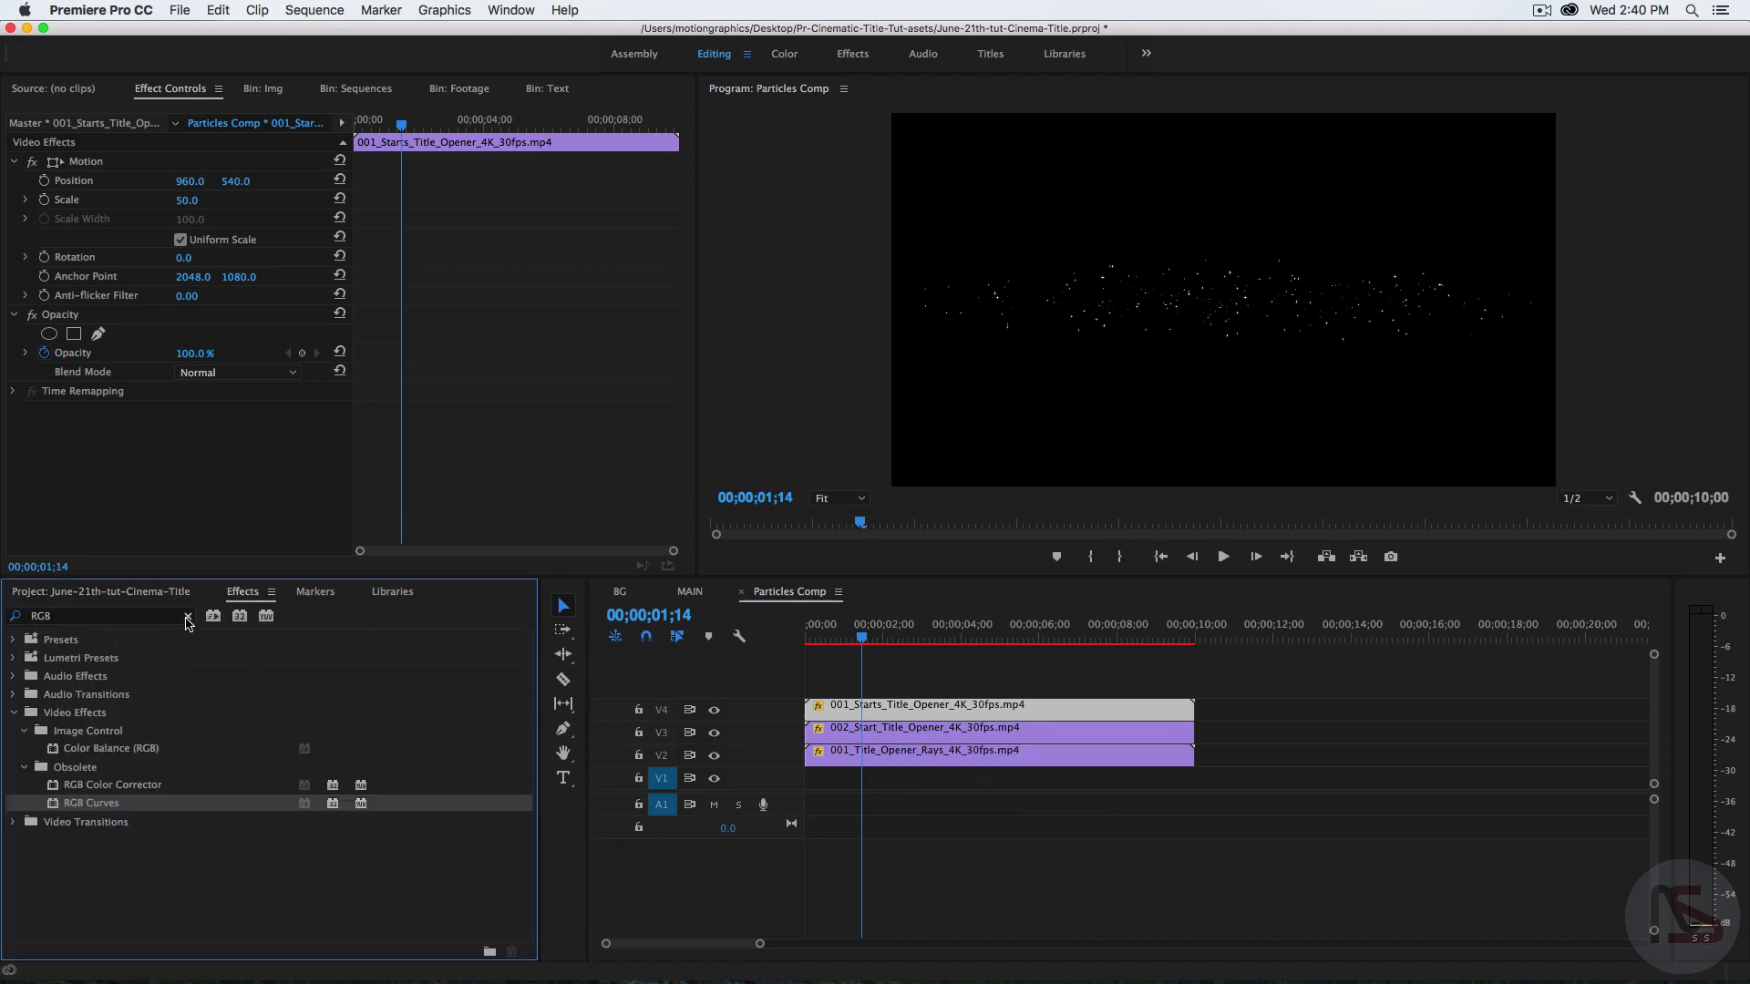
click(187, 616)
click(115, 616)
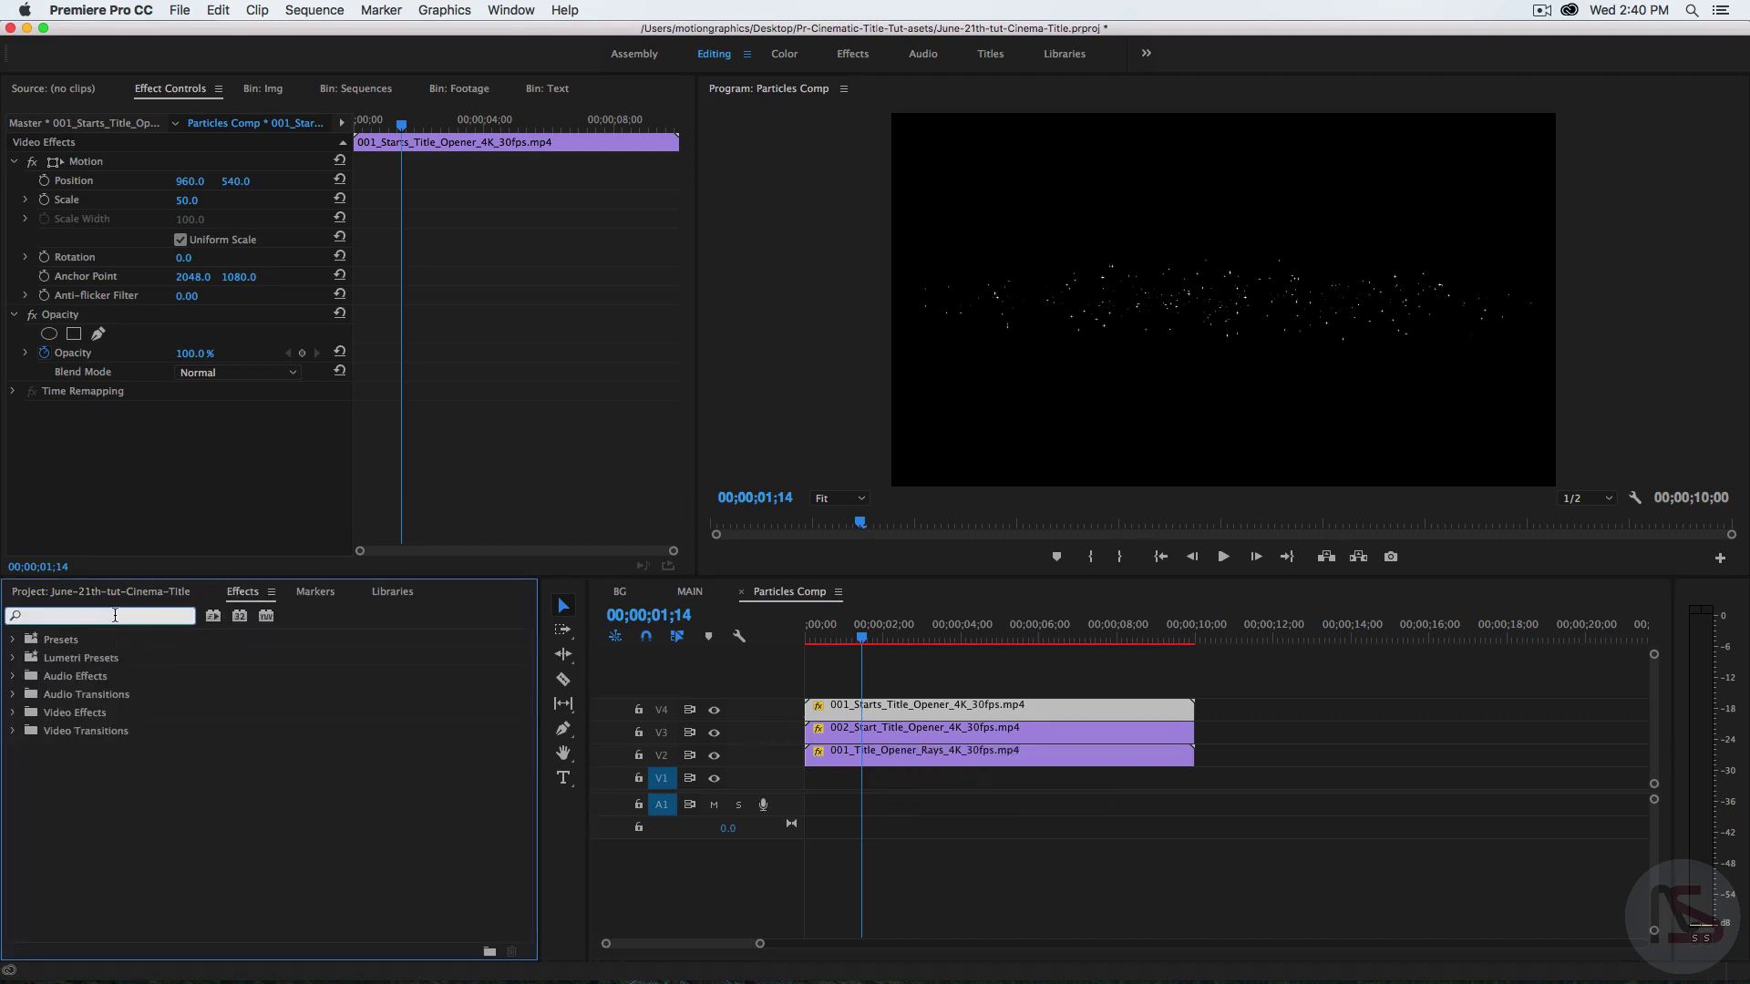
text(tint)
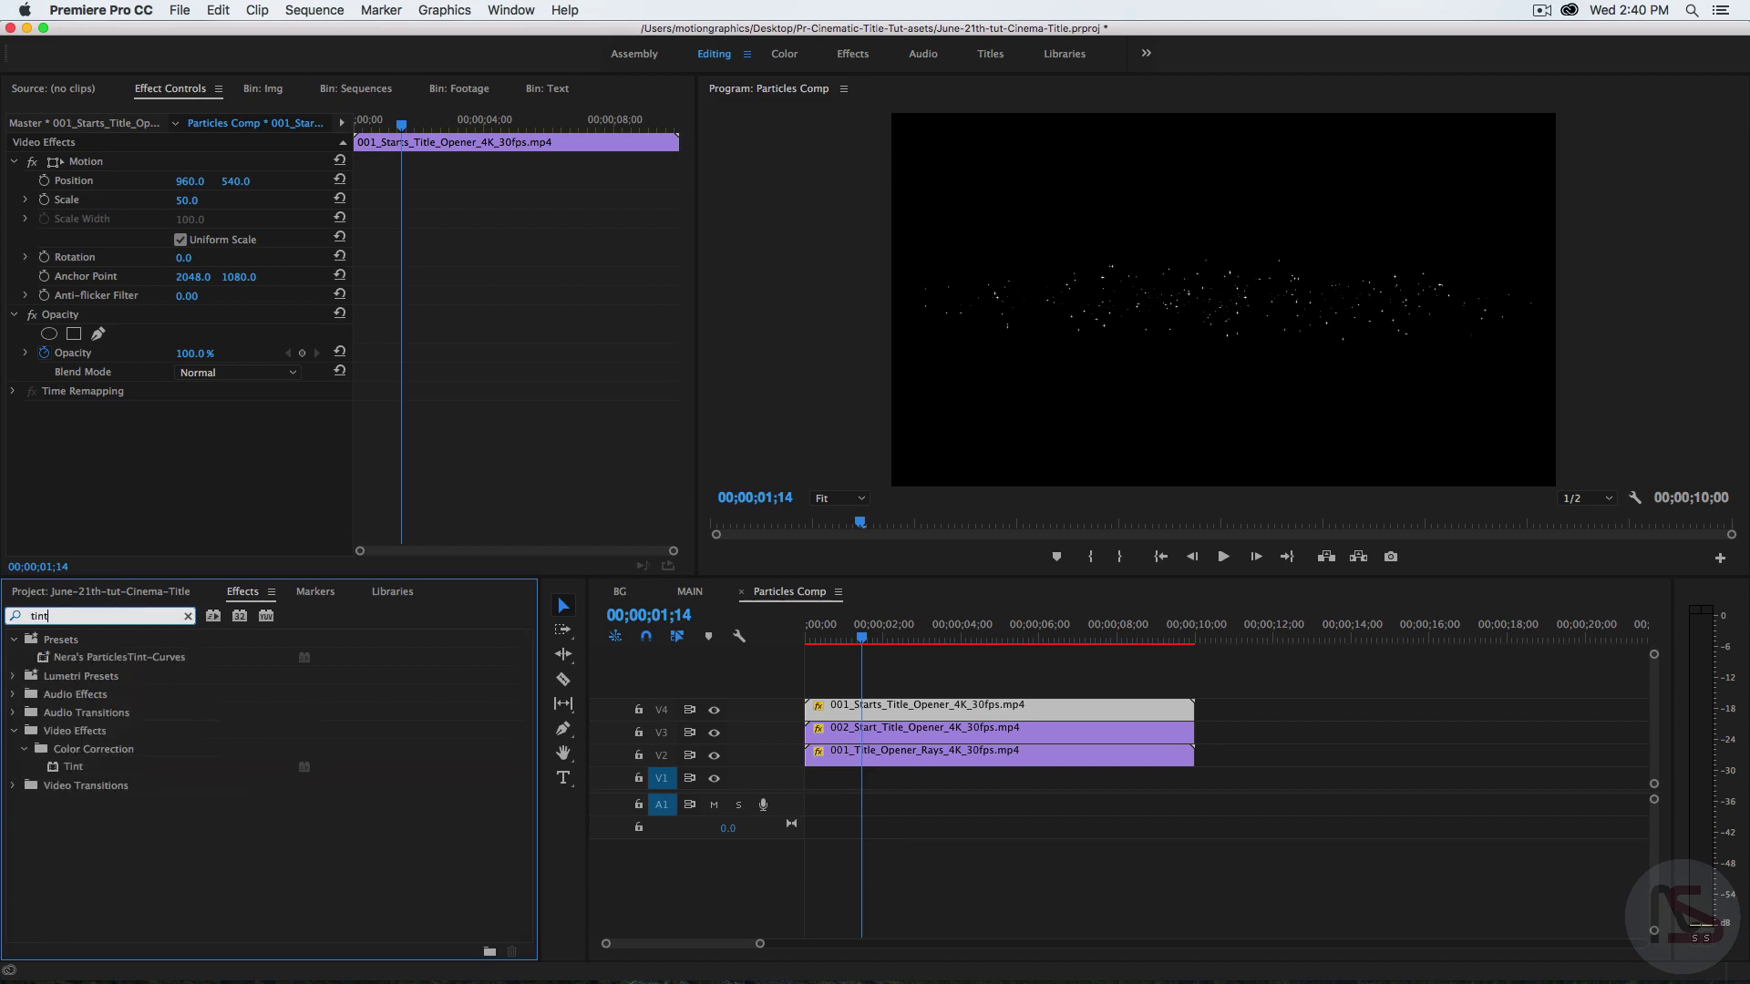
click(66, 784)
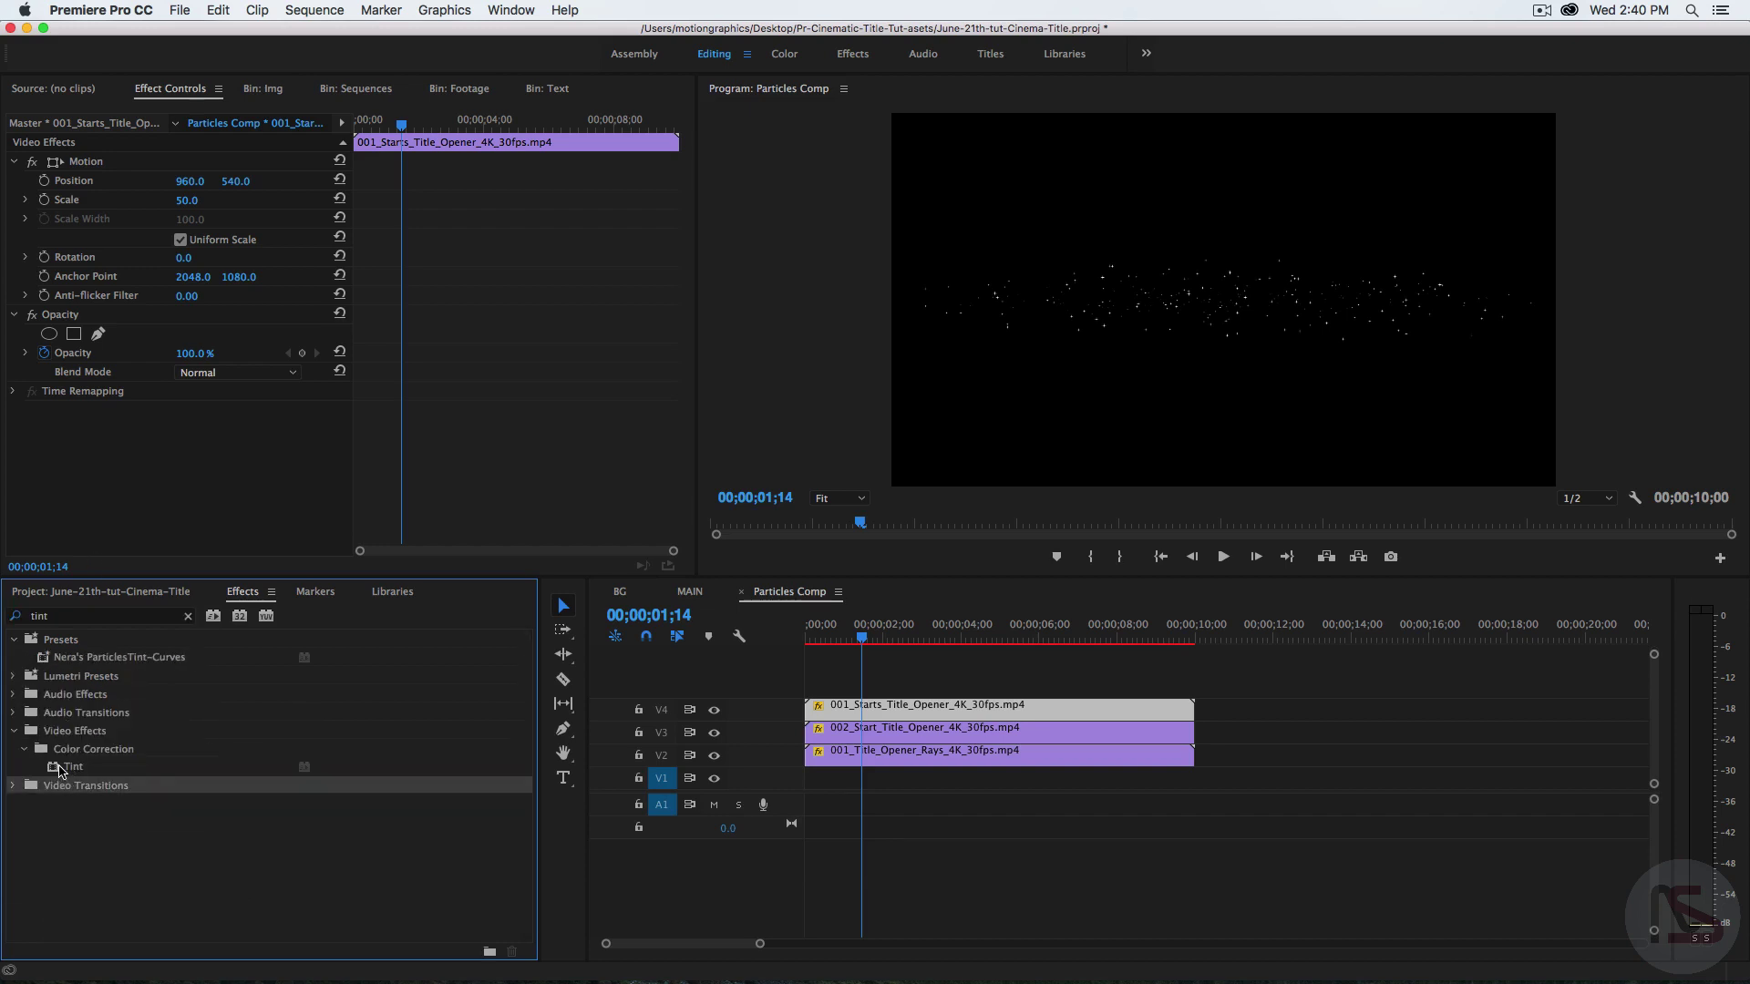
drag(62, 772, 845, 715)
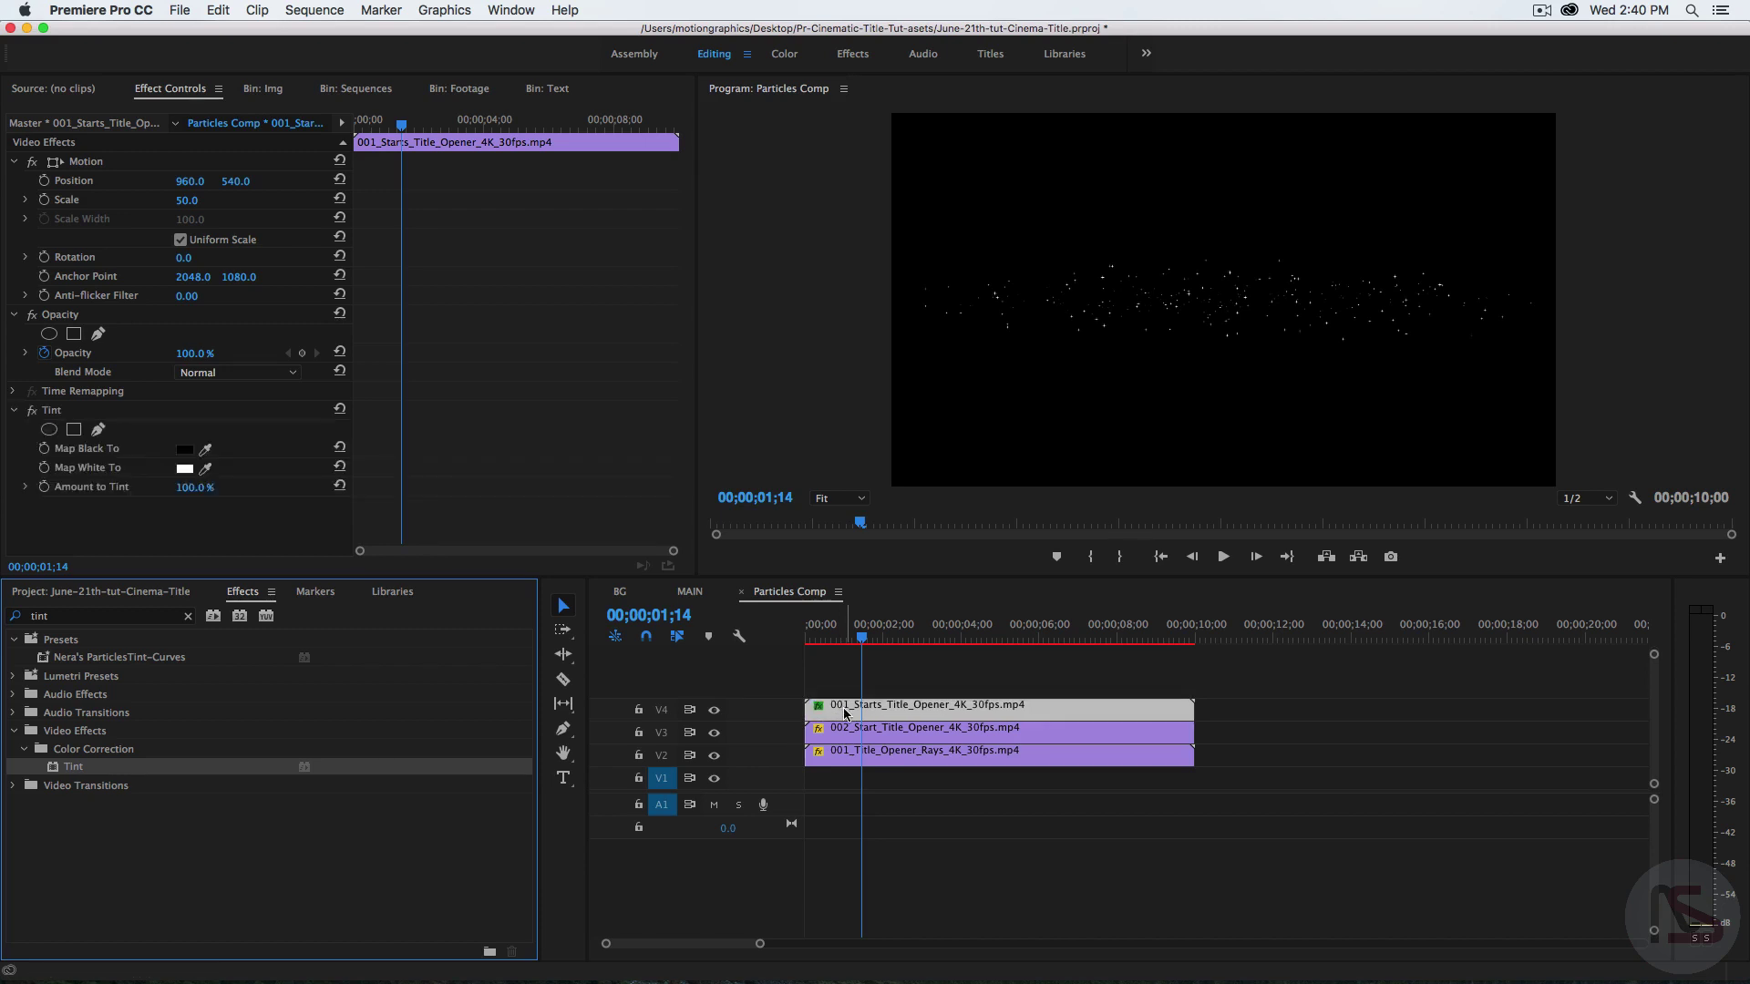
- Set the Map White To colour of the V4 clip's Tint effect to orange F7962D
click(864, 714)
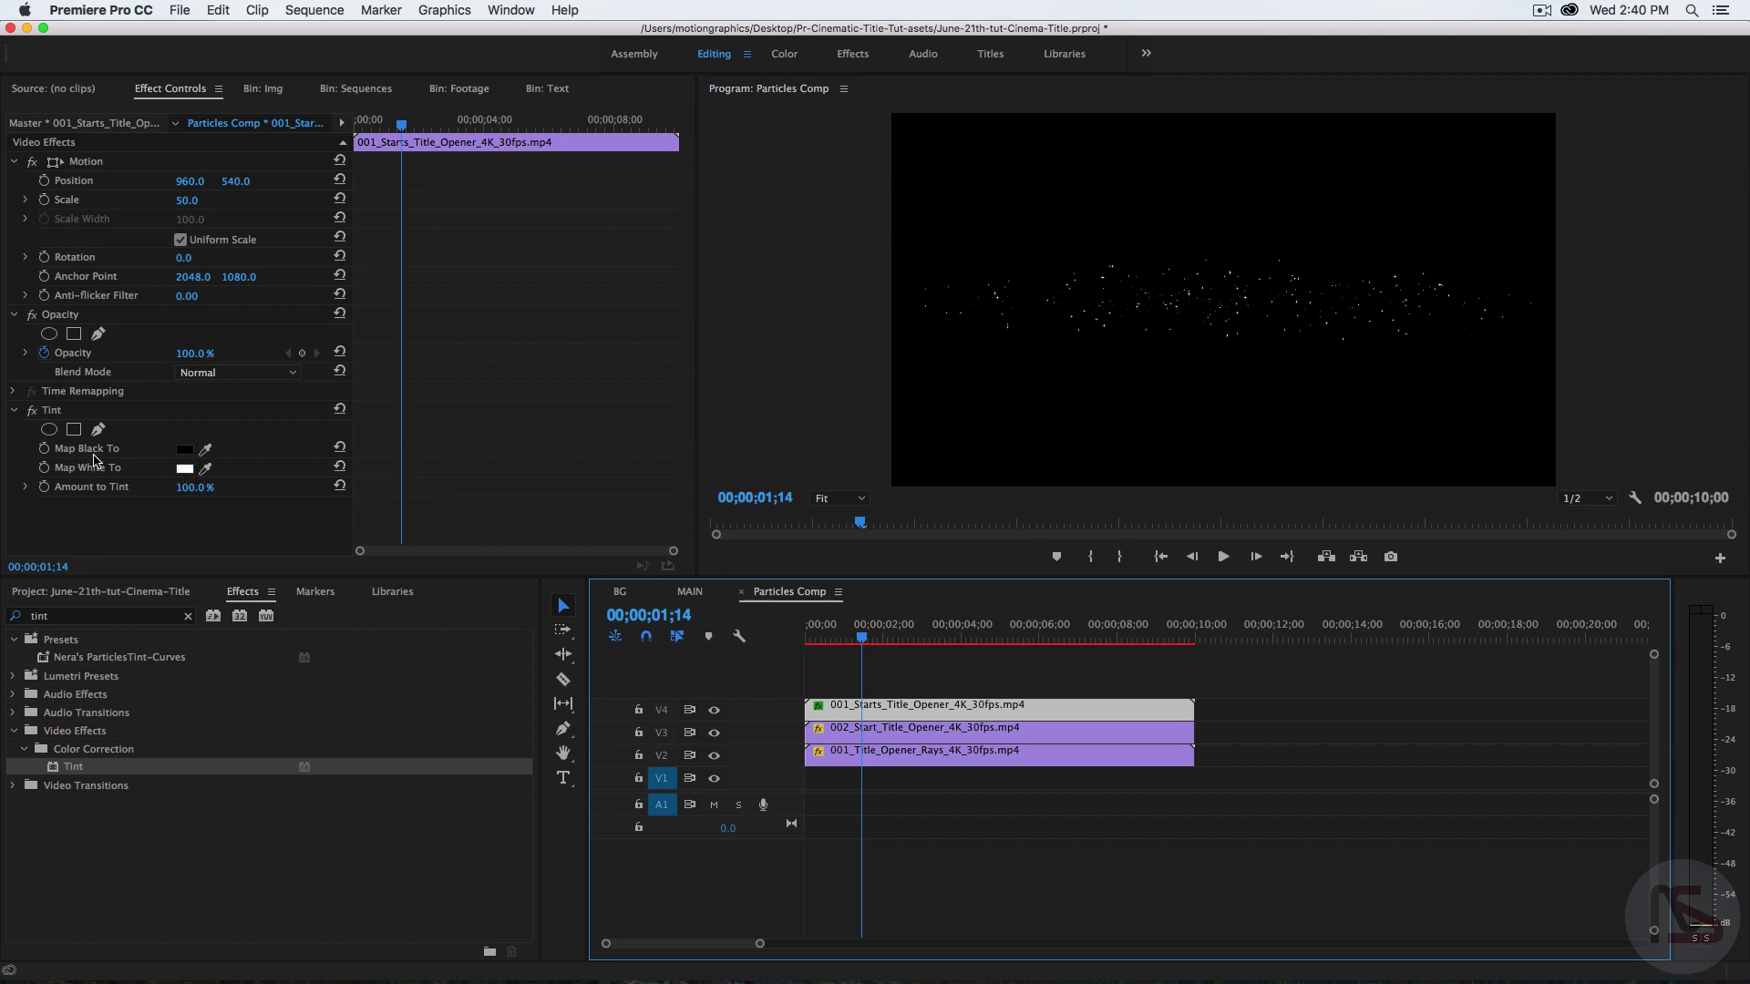
click(185, 470)
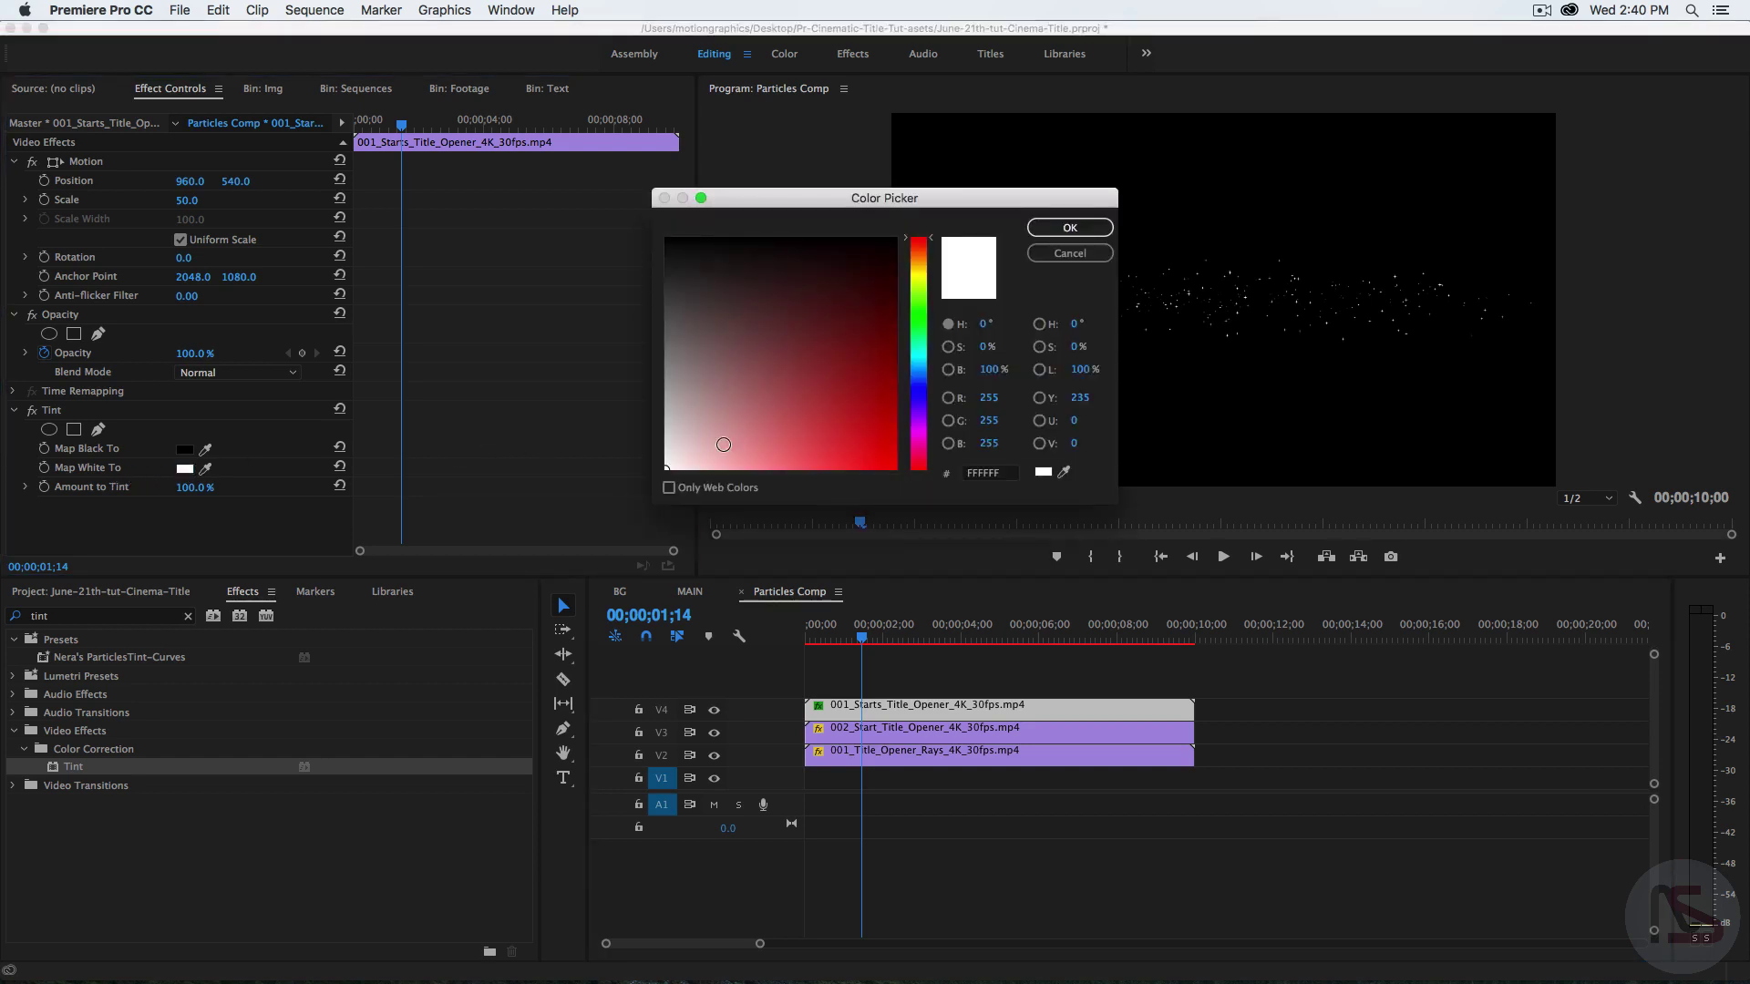
mouse_move(916, 275)
mouse_down()
mouse_move(919, 290)
mouse_move(924, 262)
mouse_up()
click(864, 463)
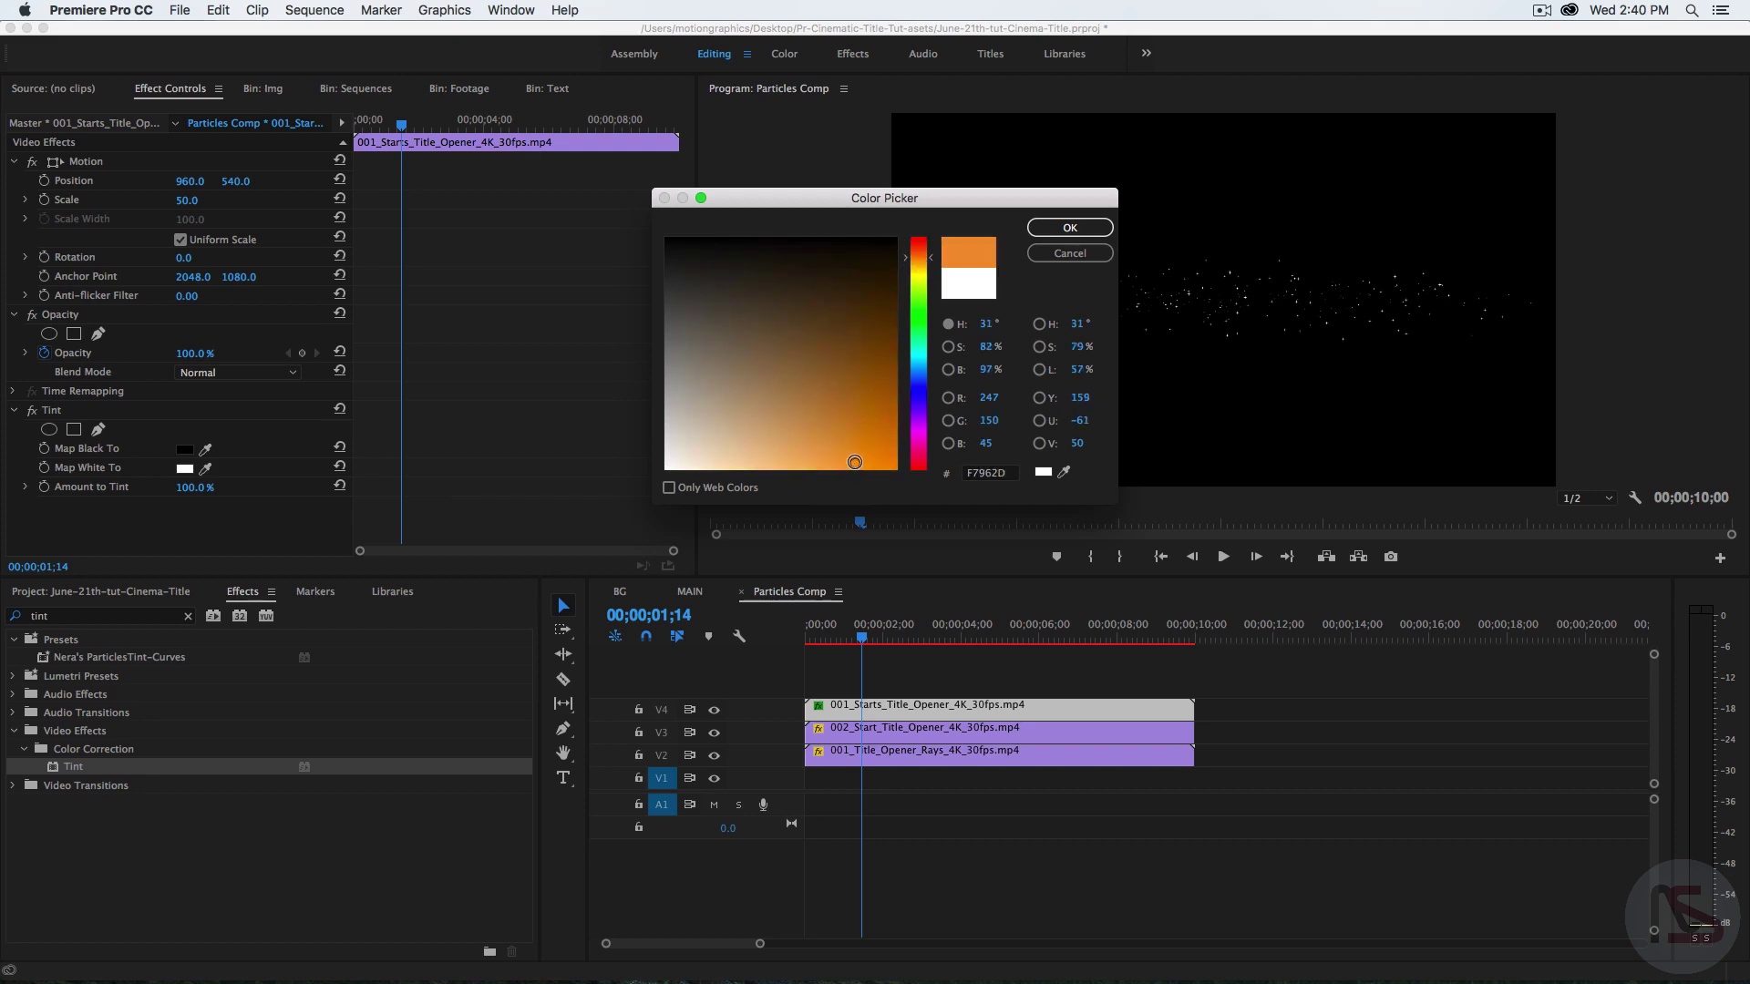
click(1057, 234)
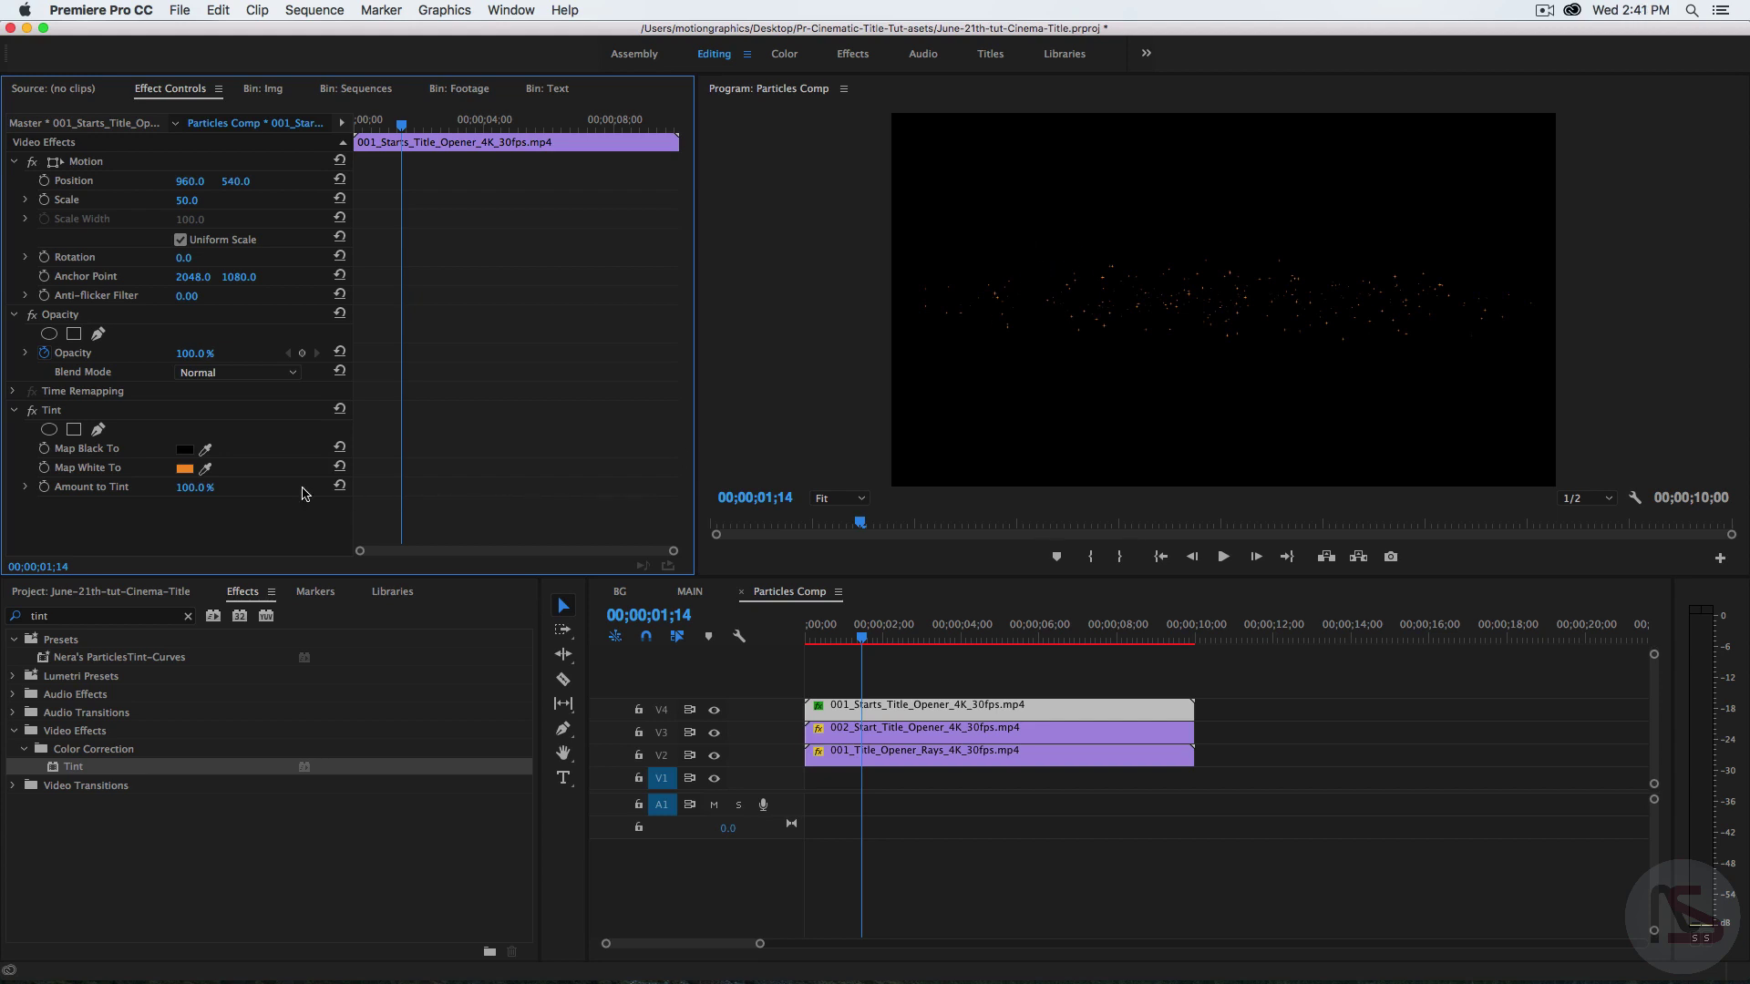
- Copy the orange Tint effect from the V4 clip to the 002_Start_Title_Opener and 001_Title_Opener_Rays clips
click(58, 412)
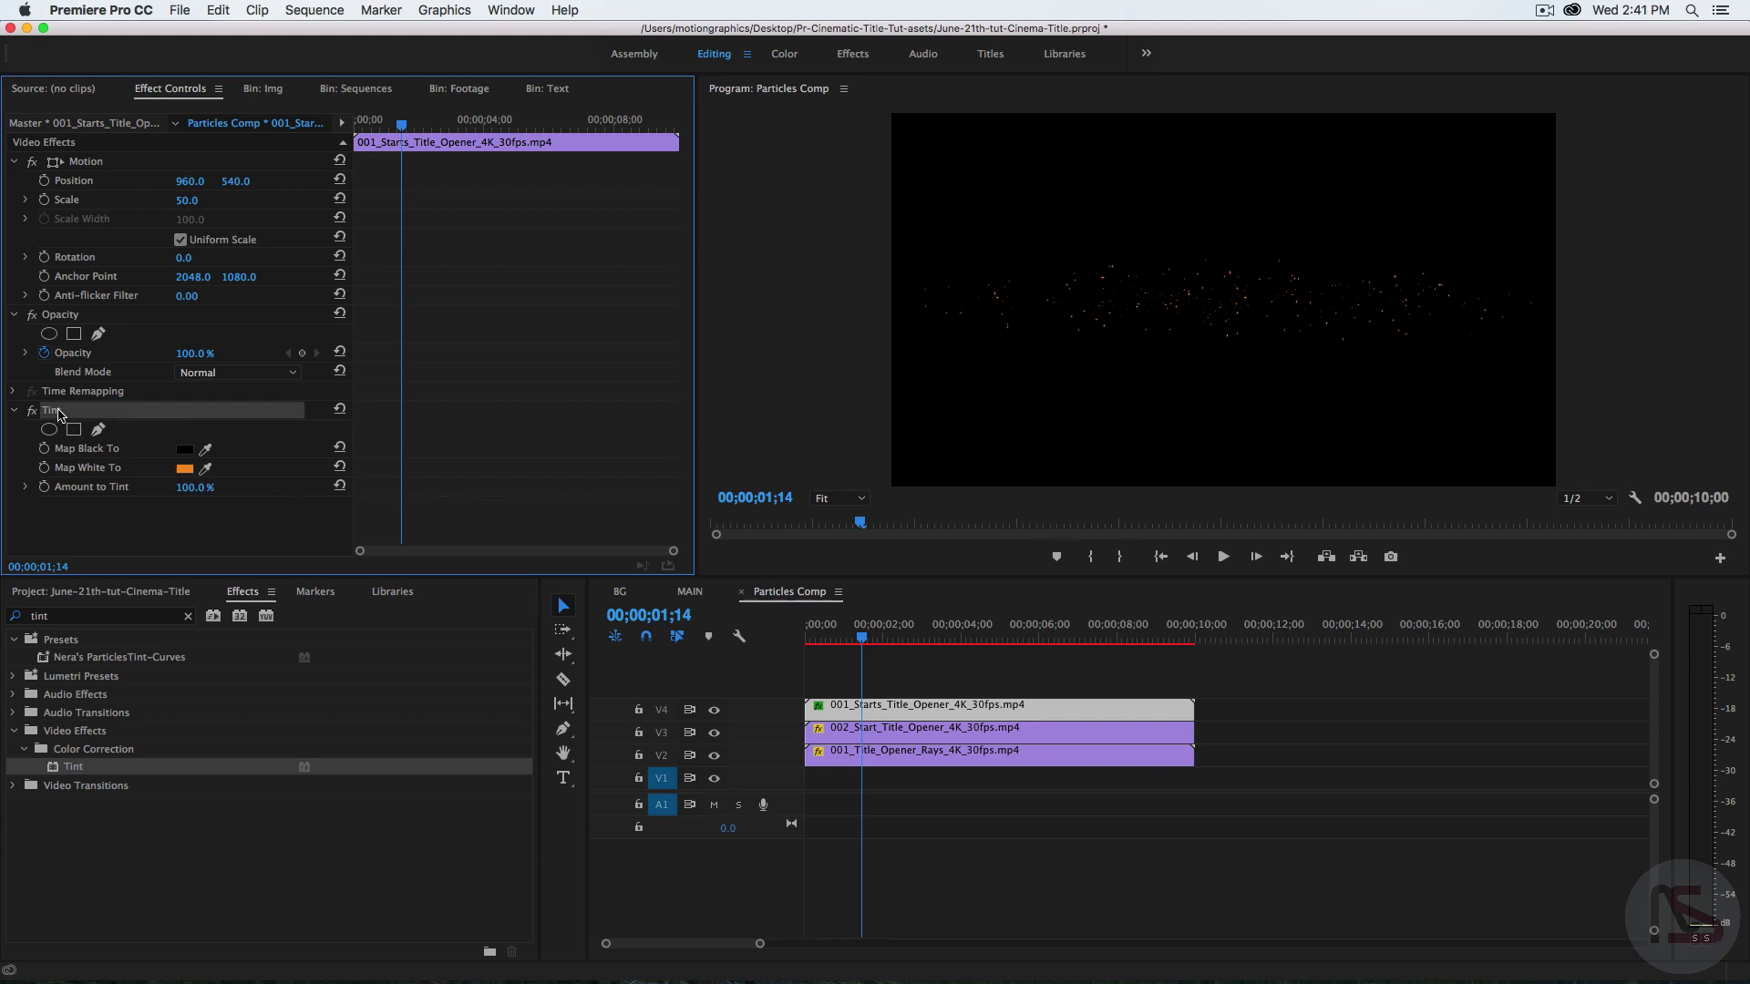
right_click(59, 414)
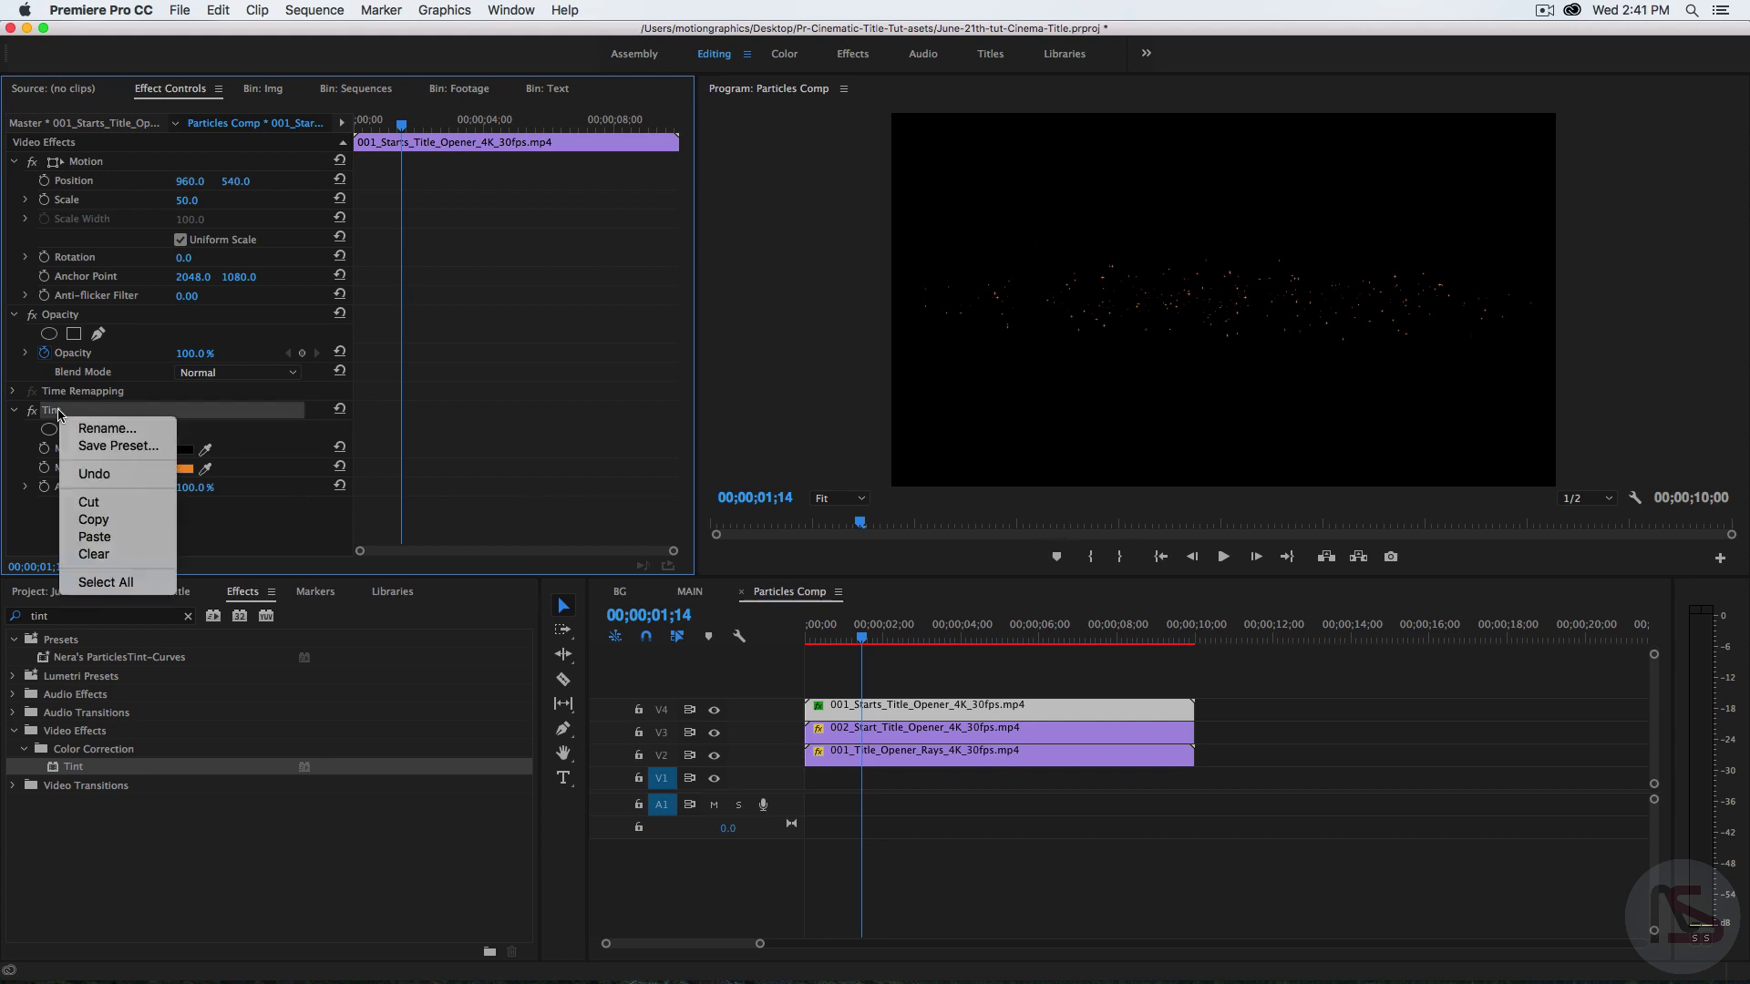
click(114, 518)
click(833, 733)
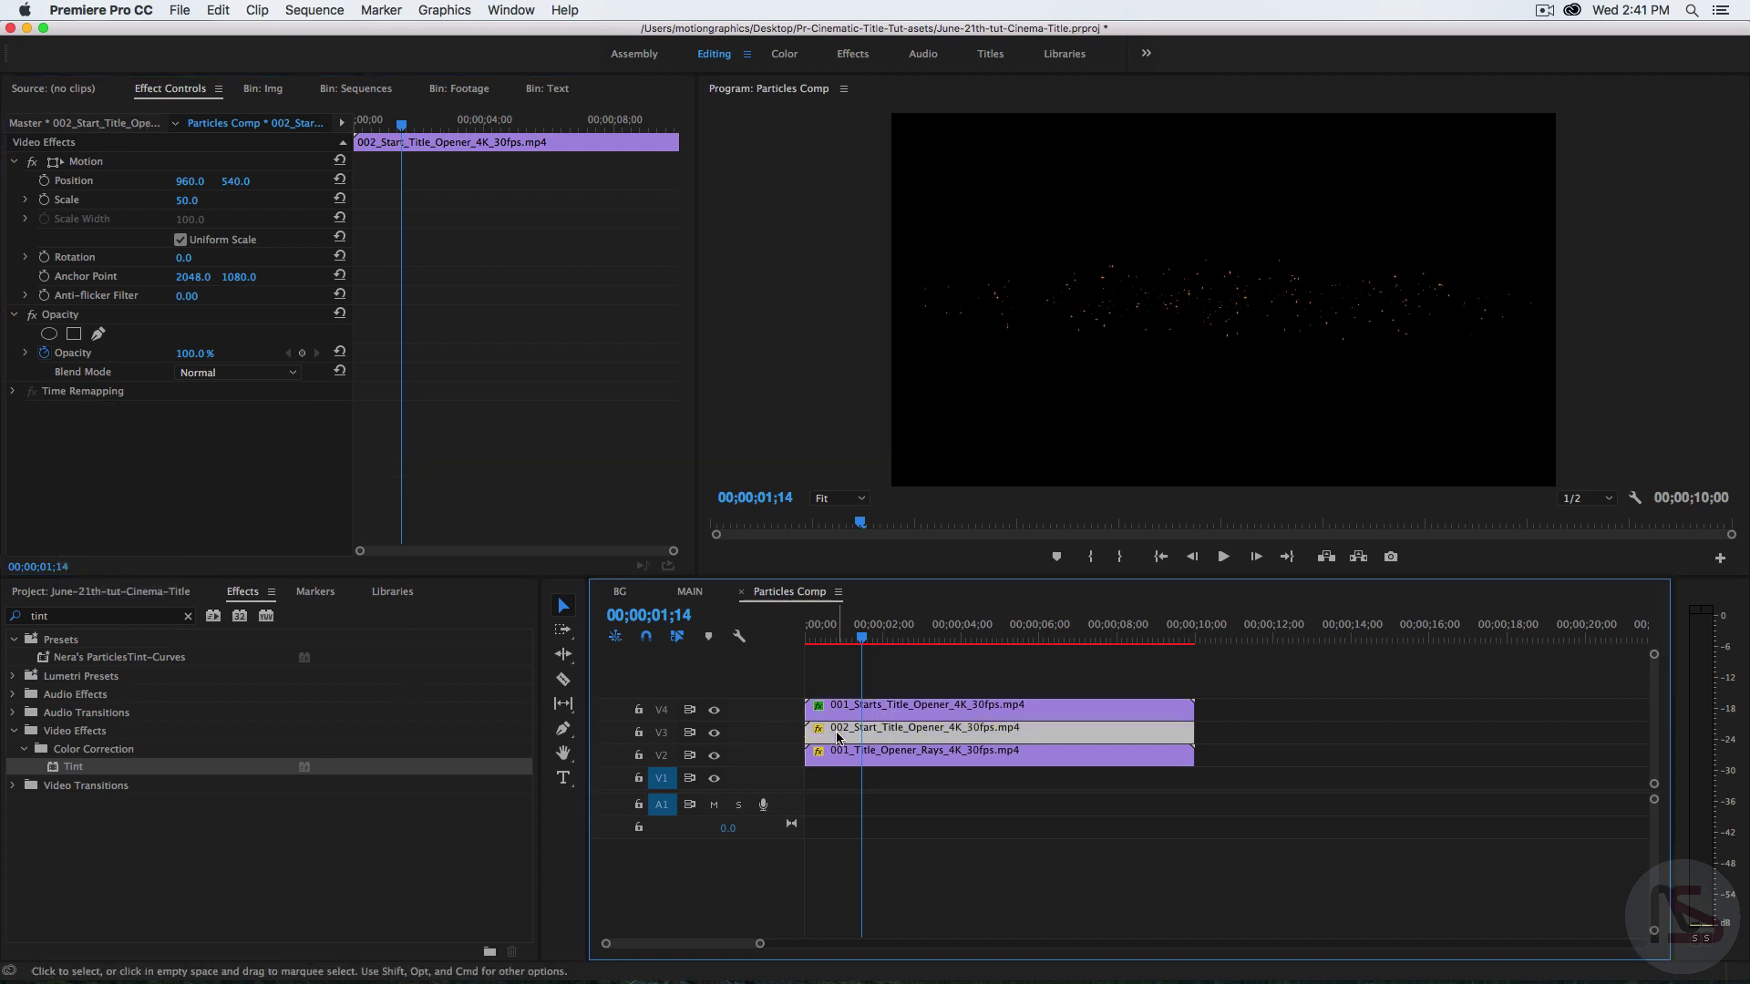
click(180, 458)
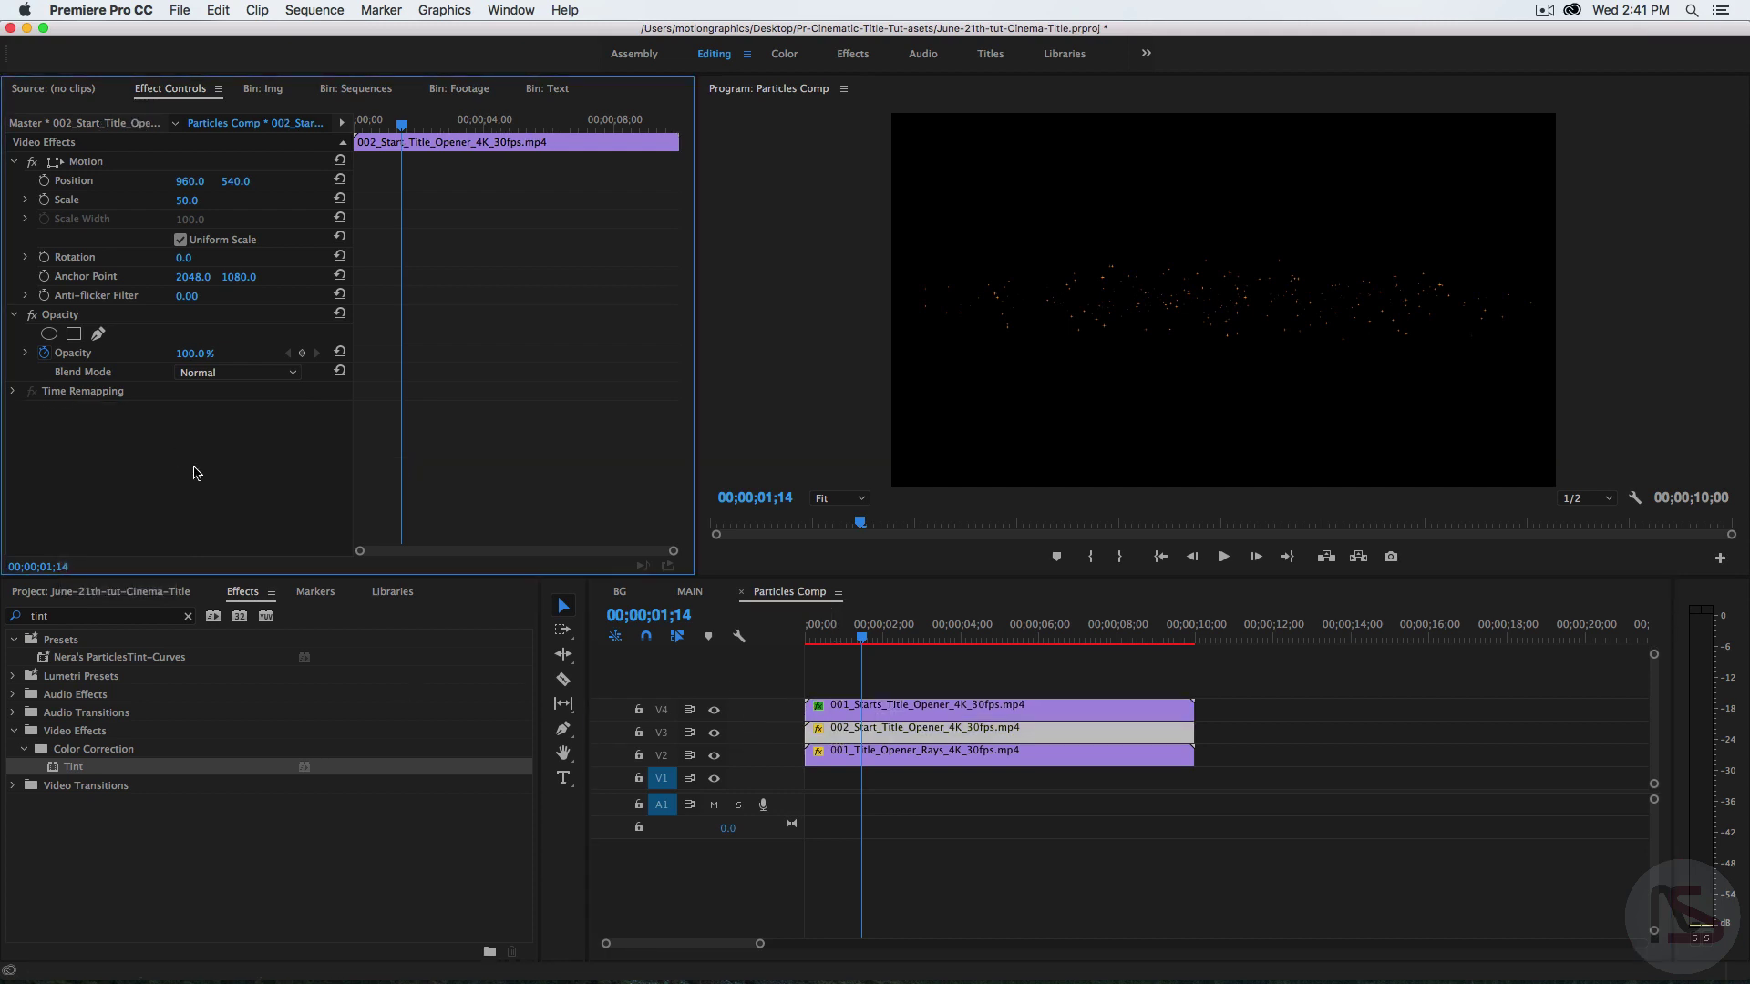
key(super+v)
click(821, 760)
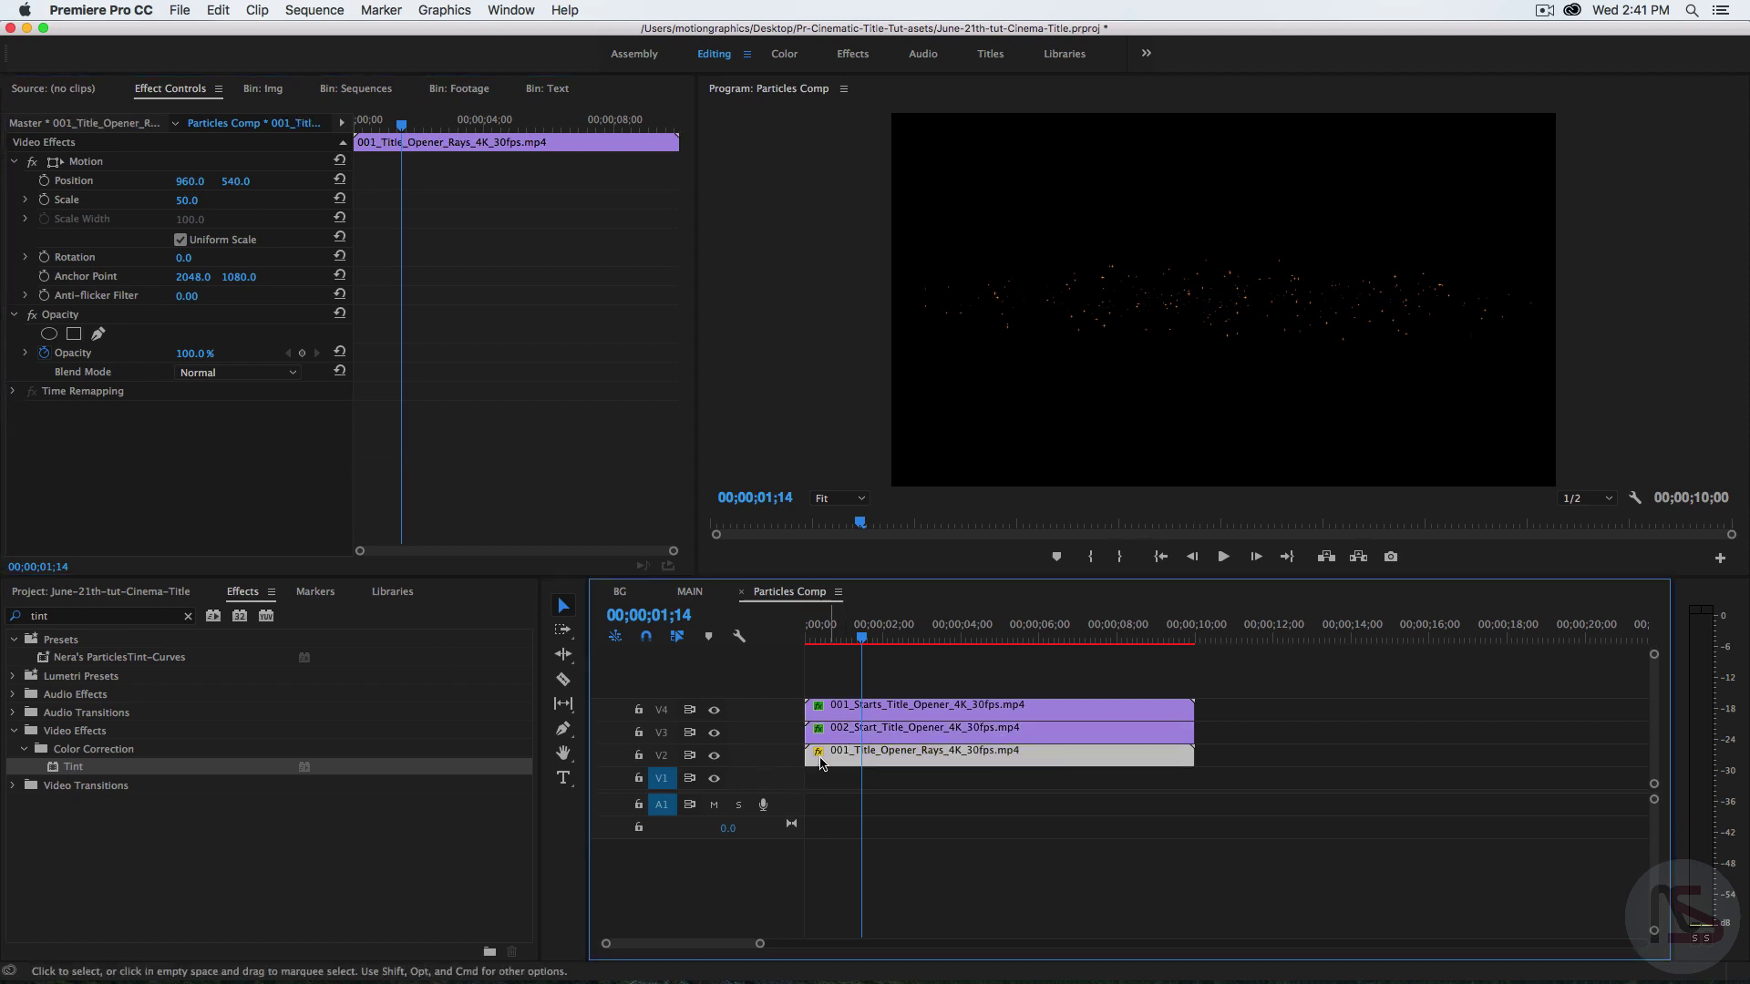
click(159, 494)
key(super+v)
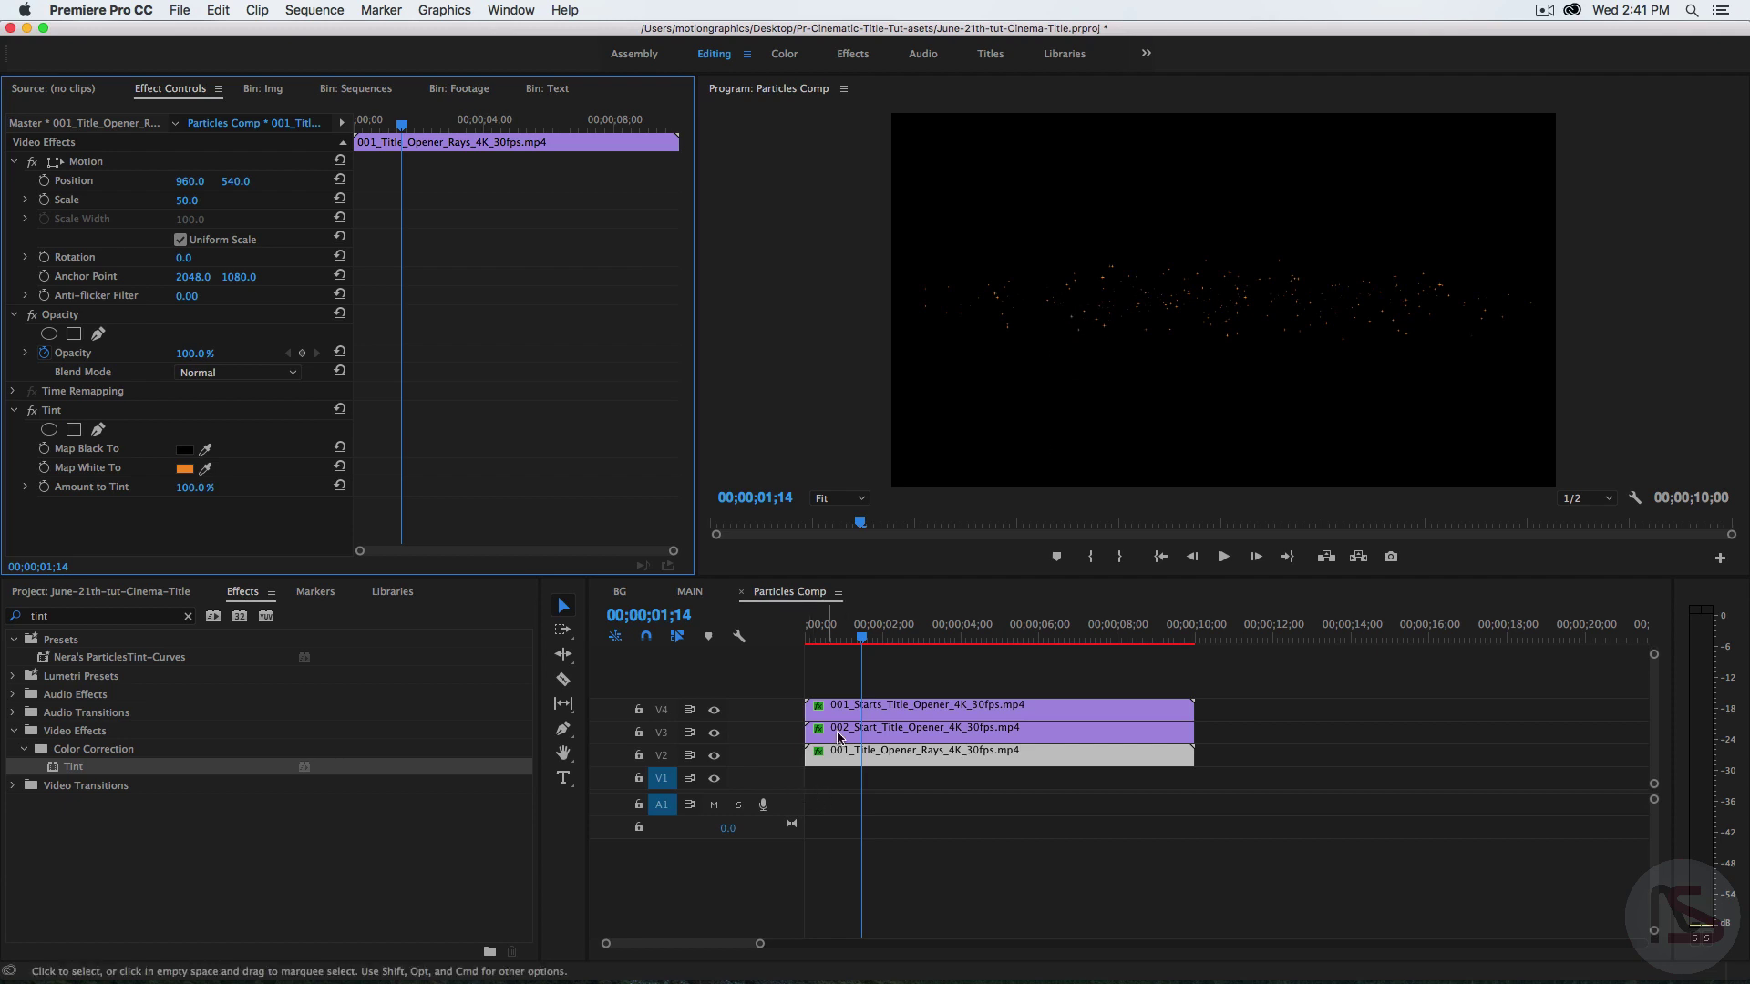
- Change the opacity blend mode of all three clips on V4, V3 and V2 to Screen
click(867, 711)
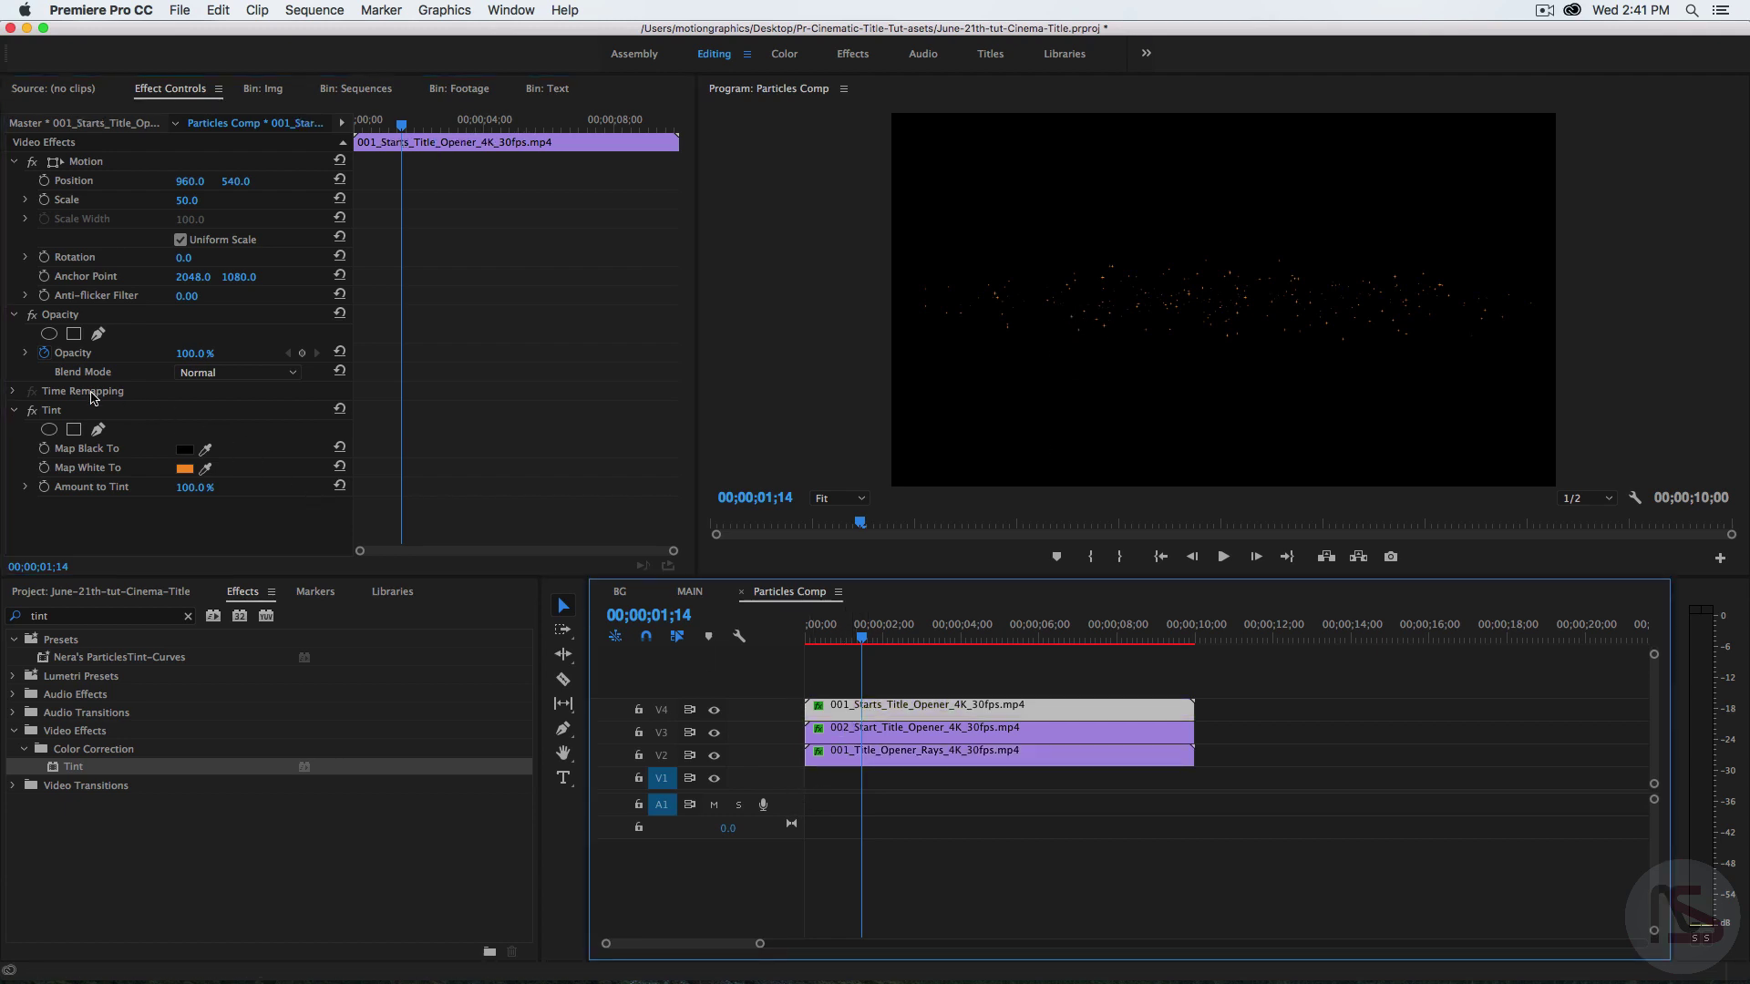
click(184, 374)
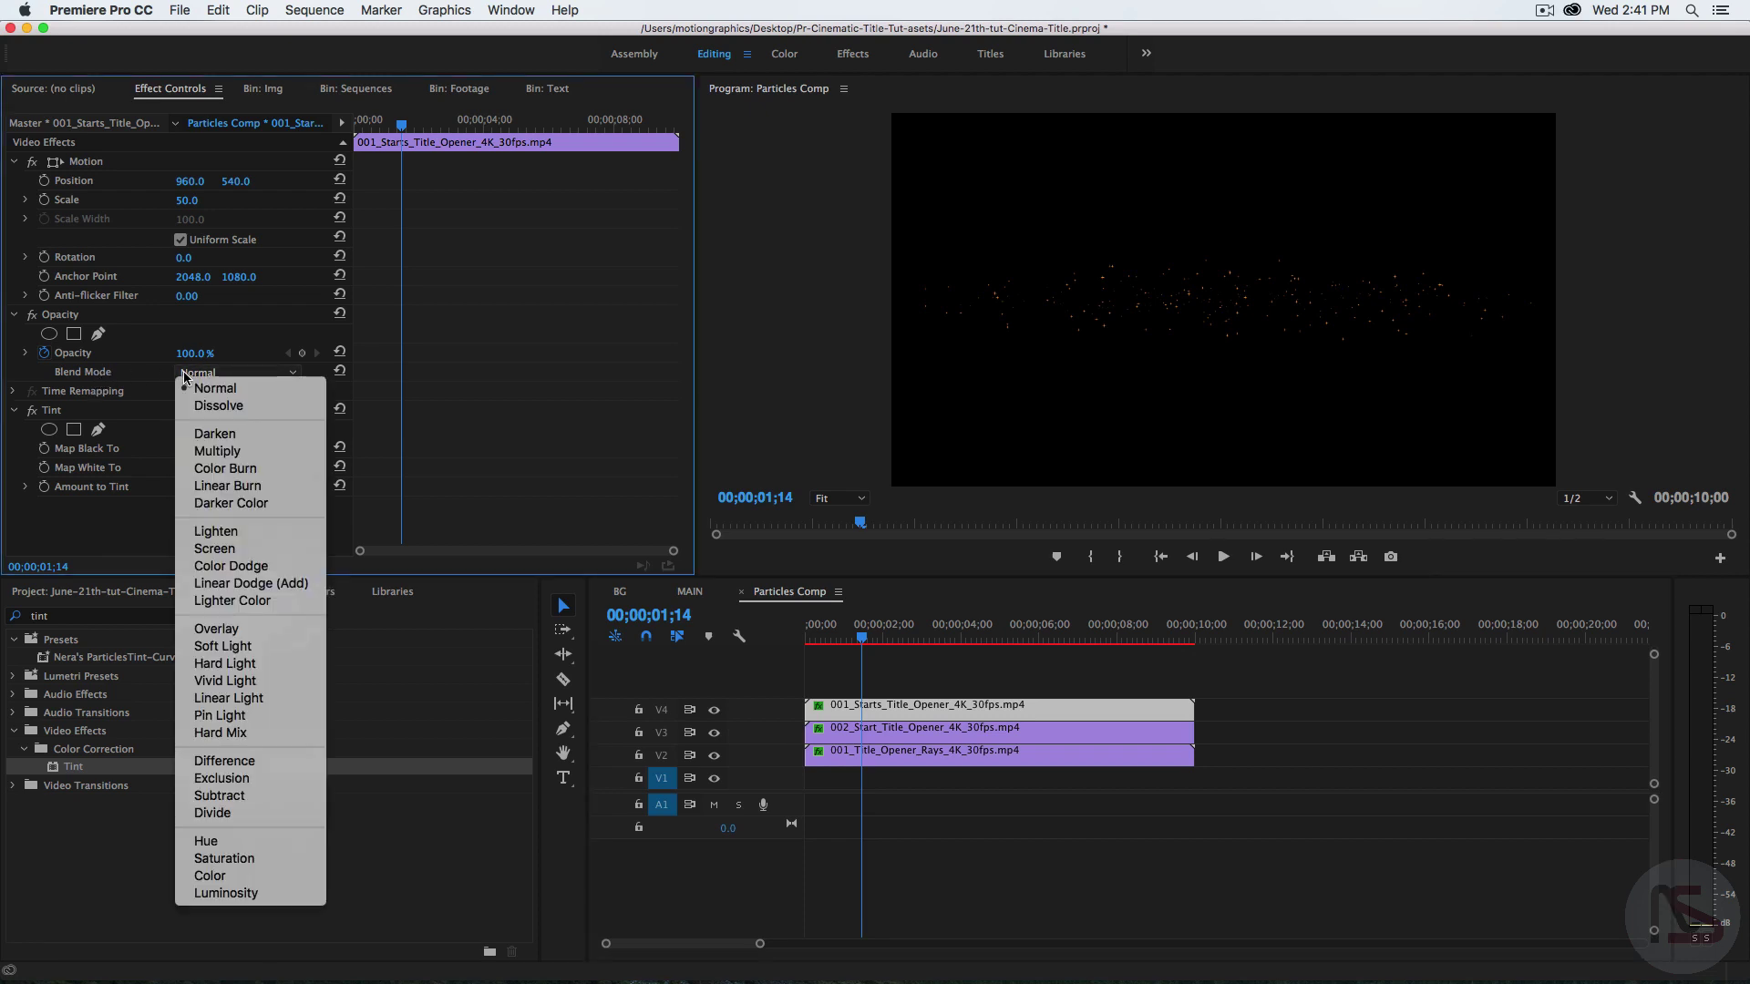
click(215, 548)
click(857, 734)
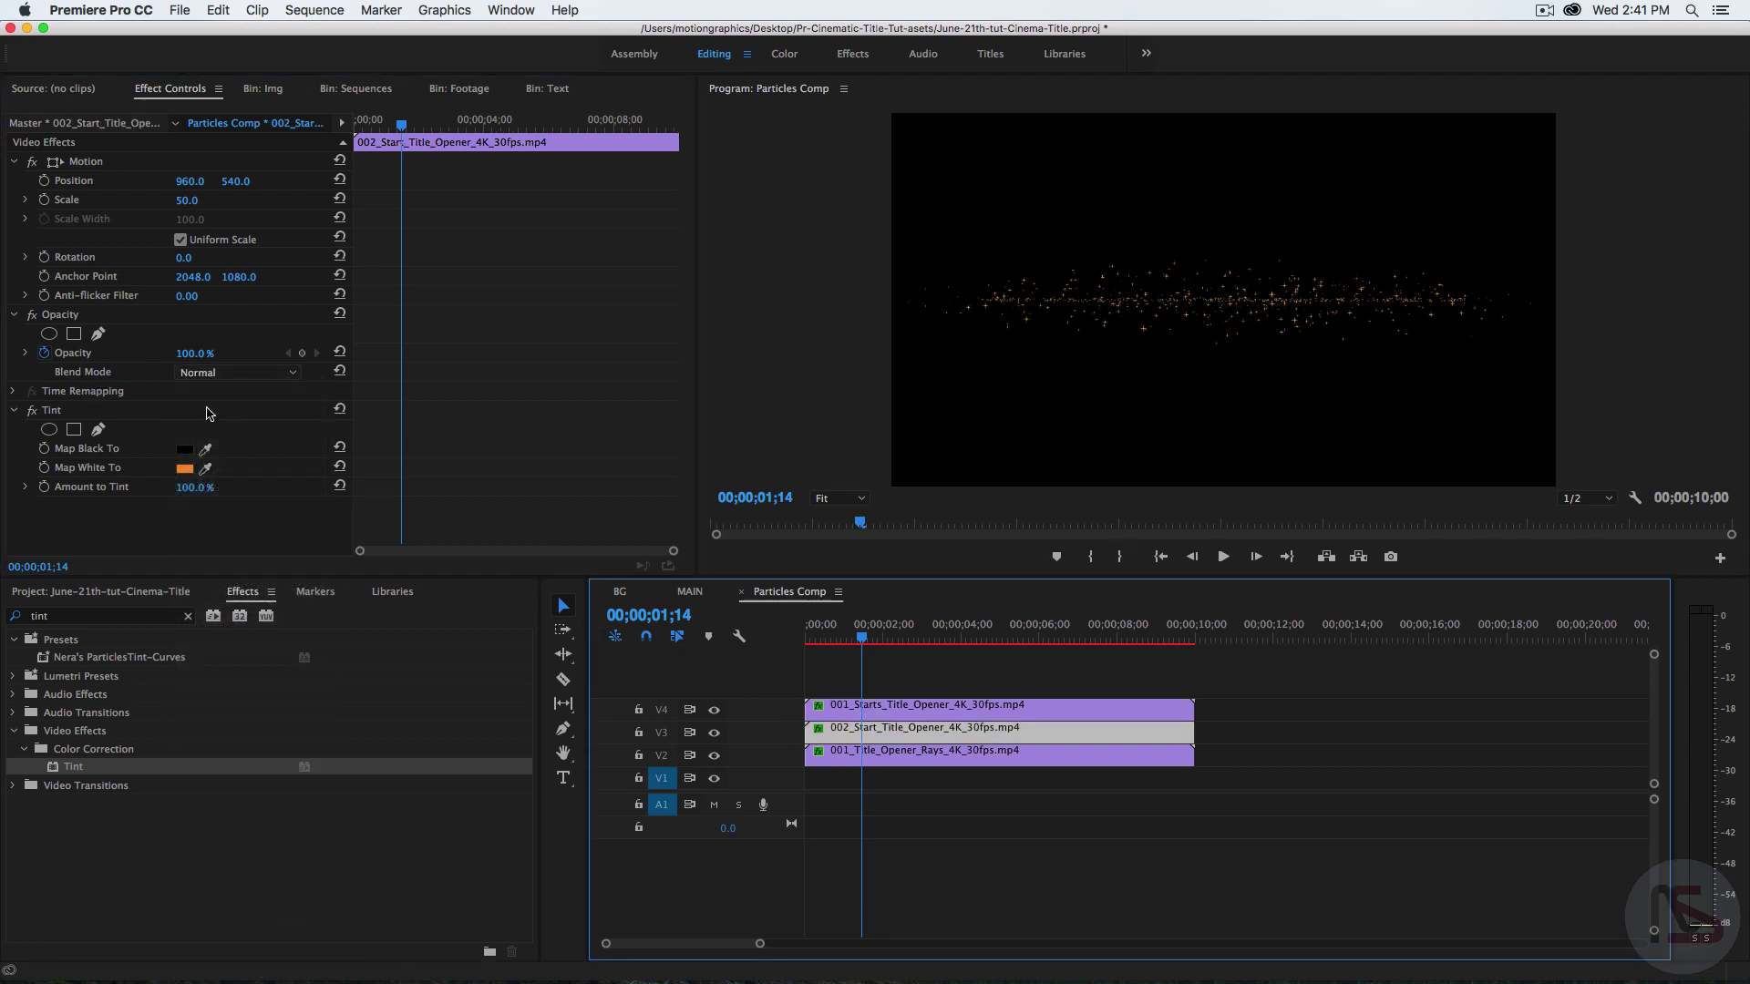
click(185, 374)
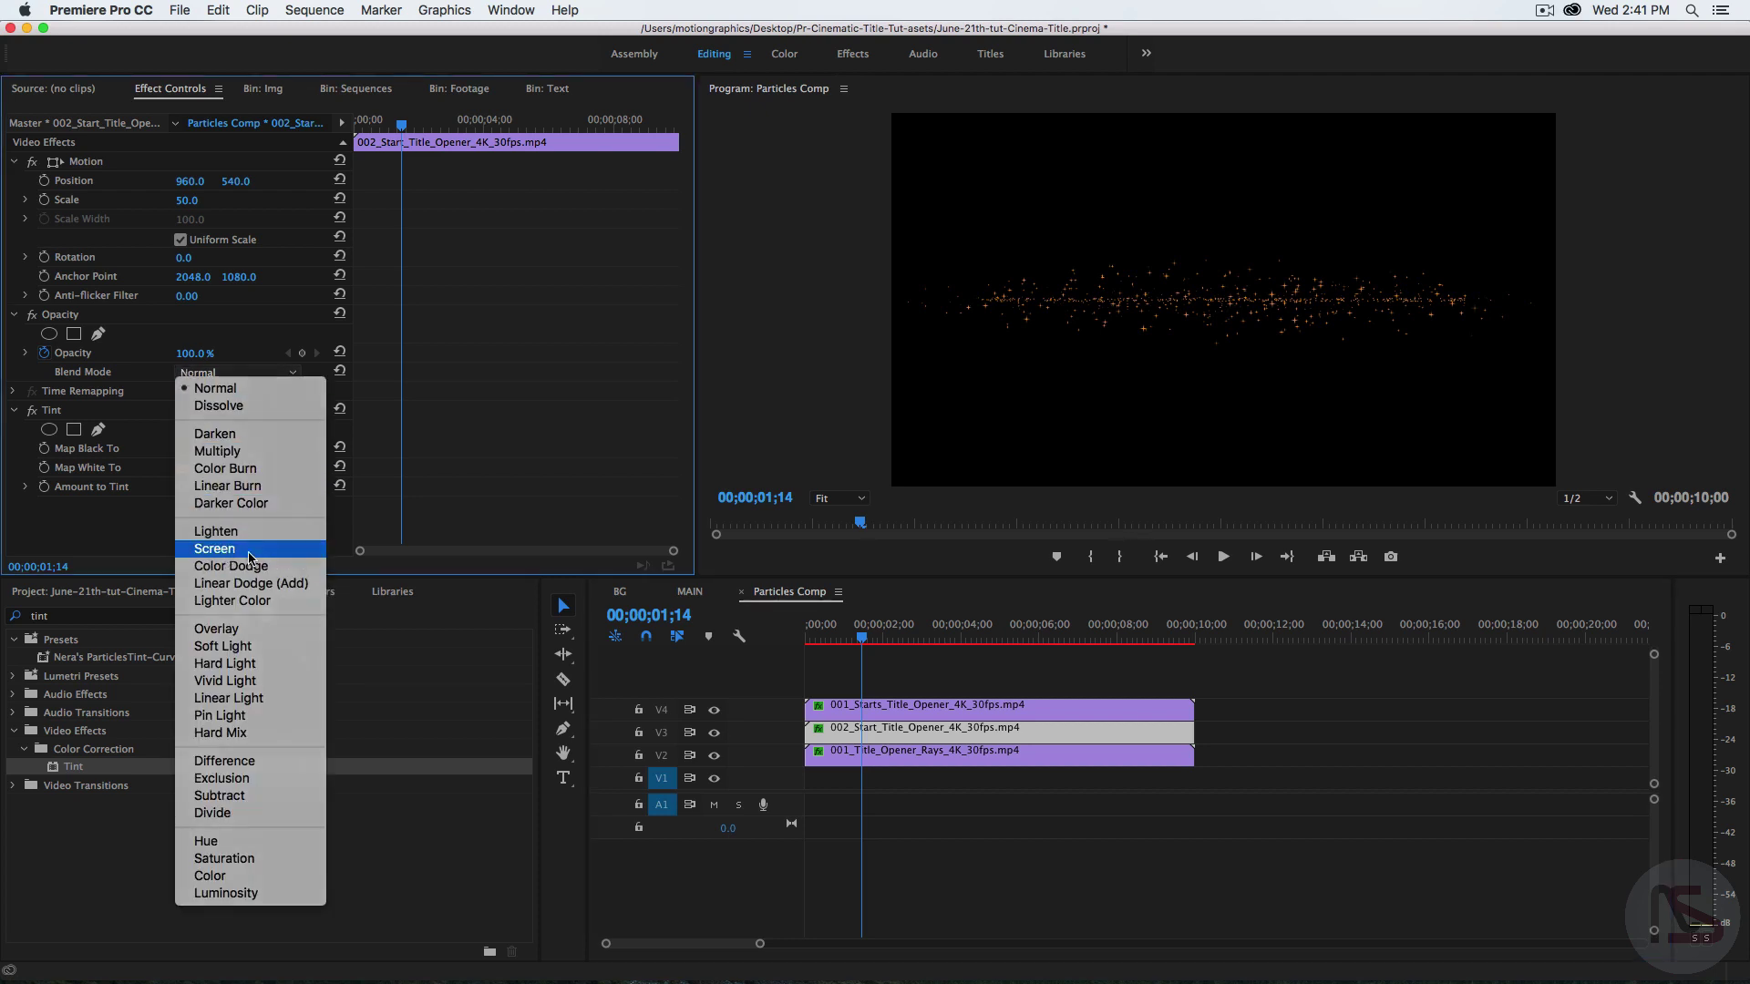
click(215, 549)
click(836, 755)
click(235, 372)
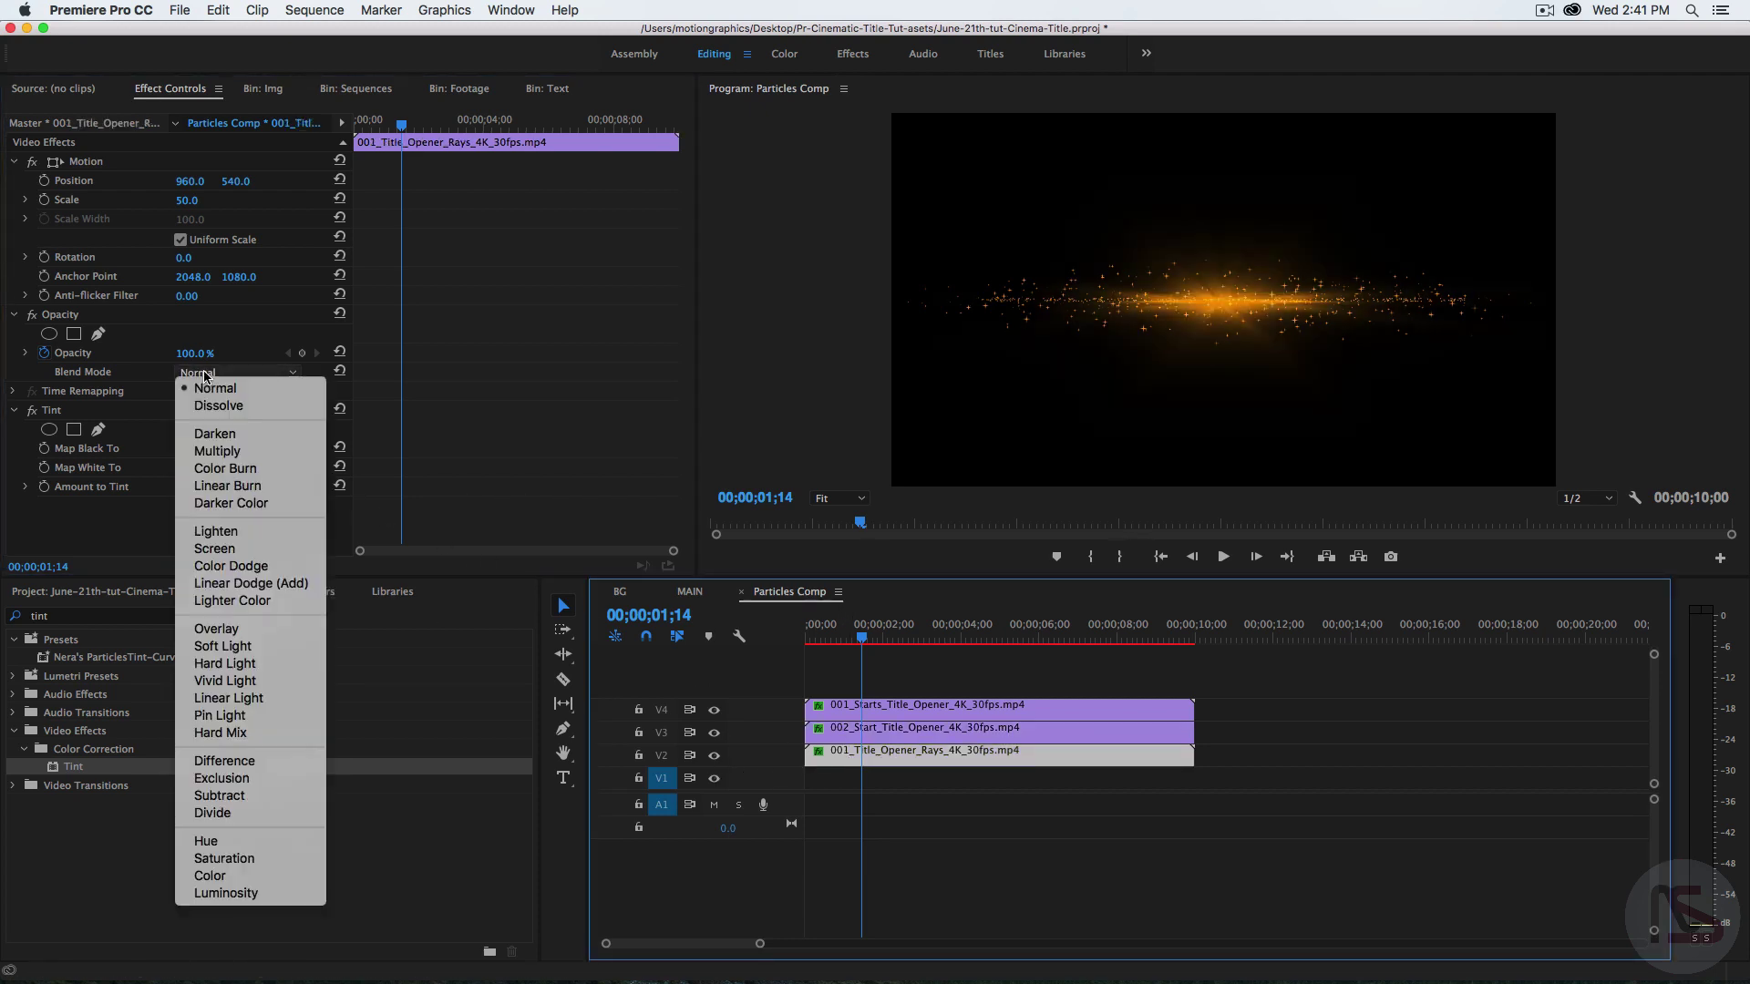
click(215, 549)
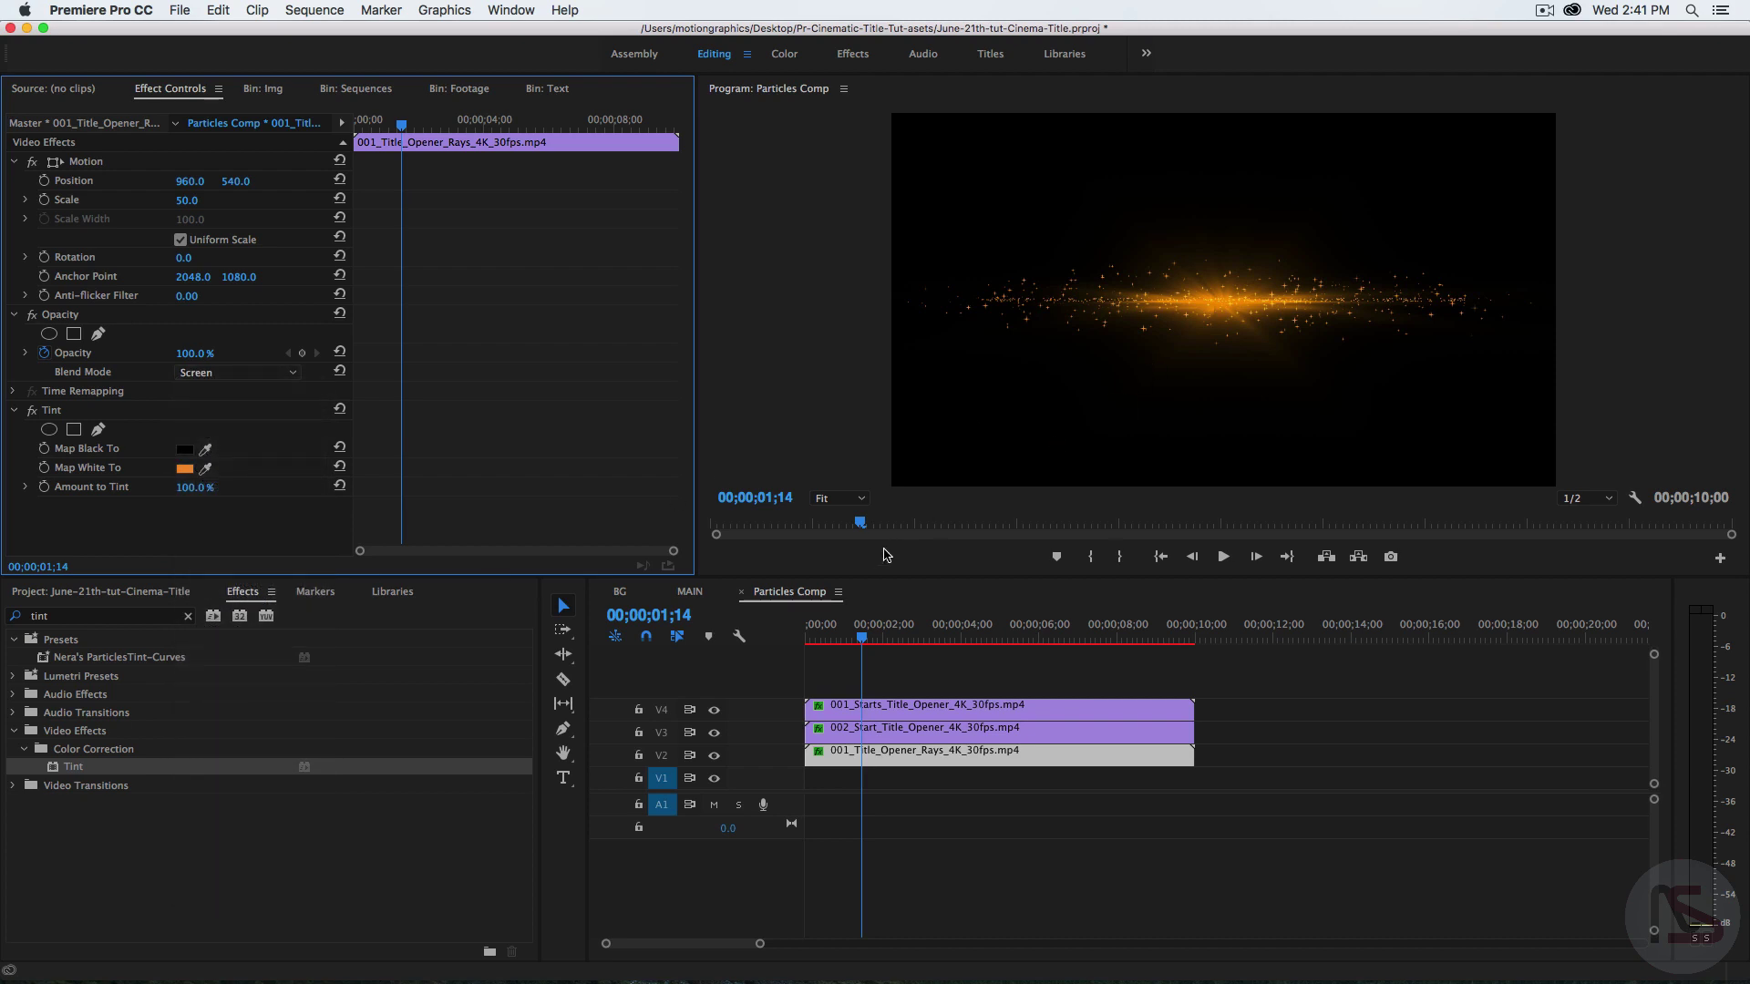
- Move the Particles Comp sequence into the Sequences bin of the project
click(91, 592)
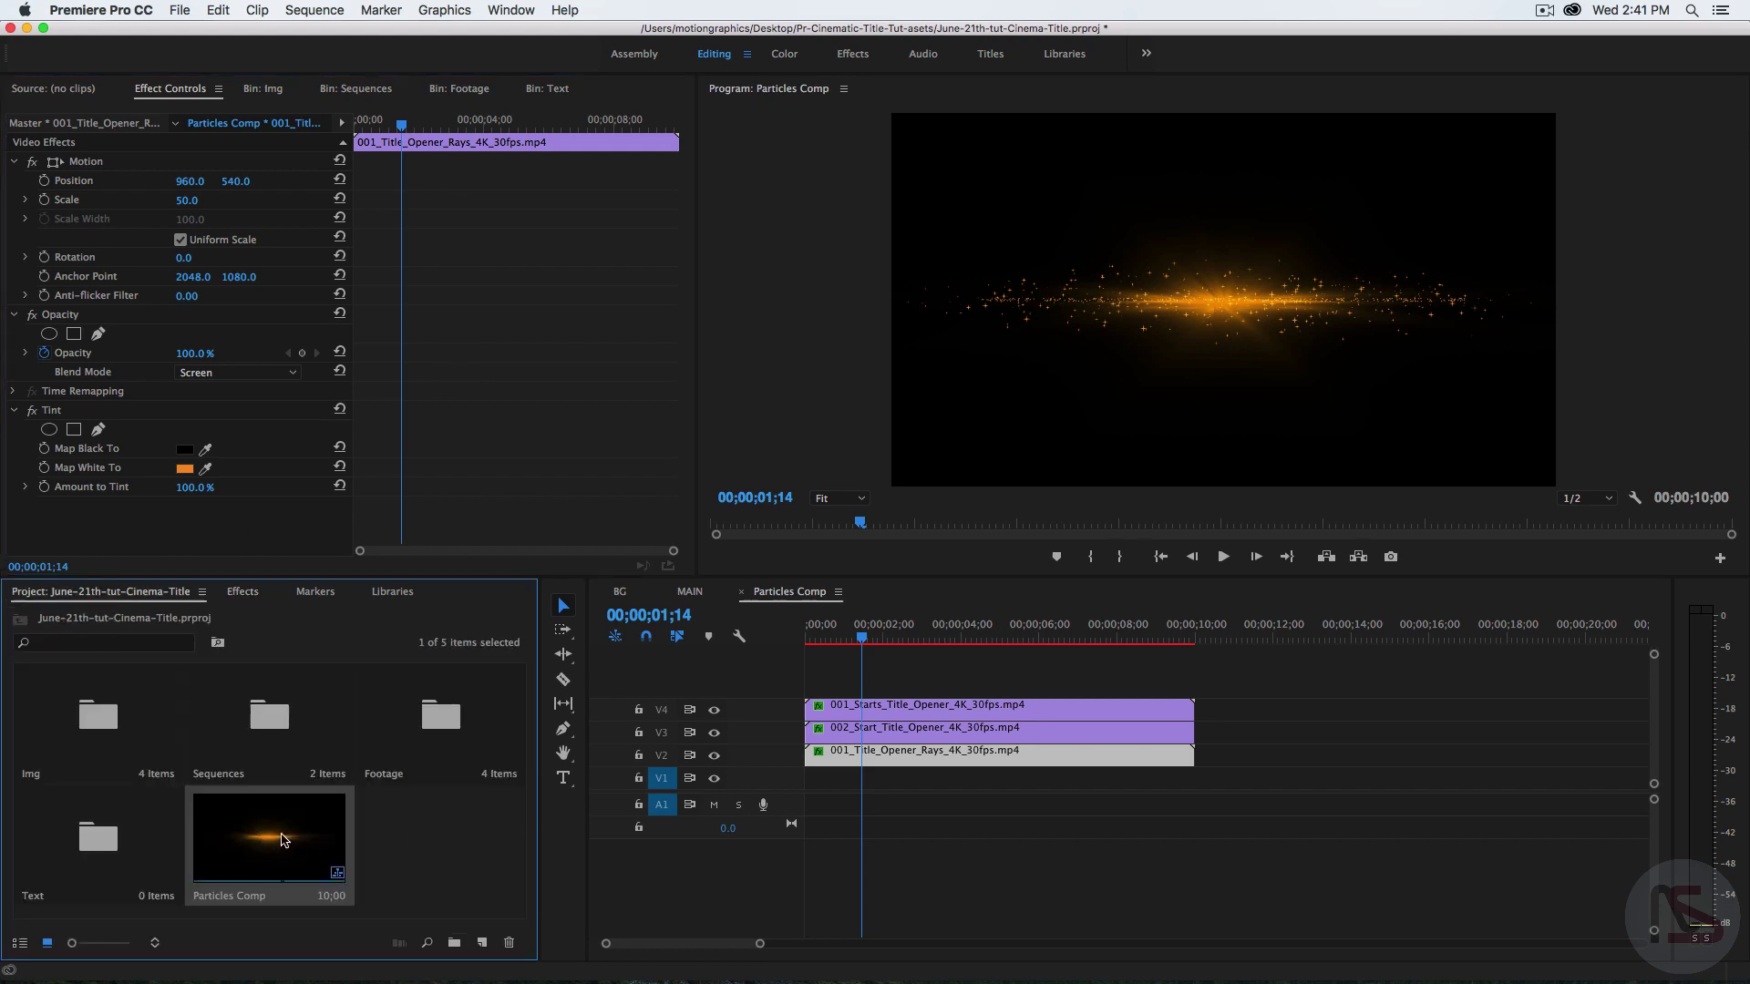
drag(252, 841, 290, 738)
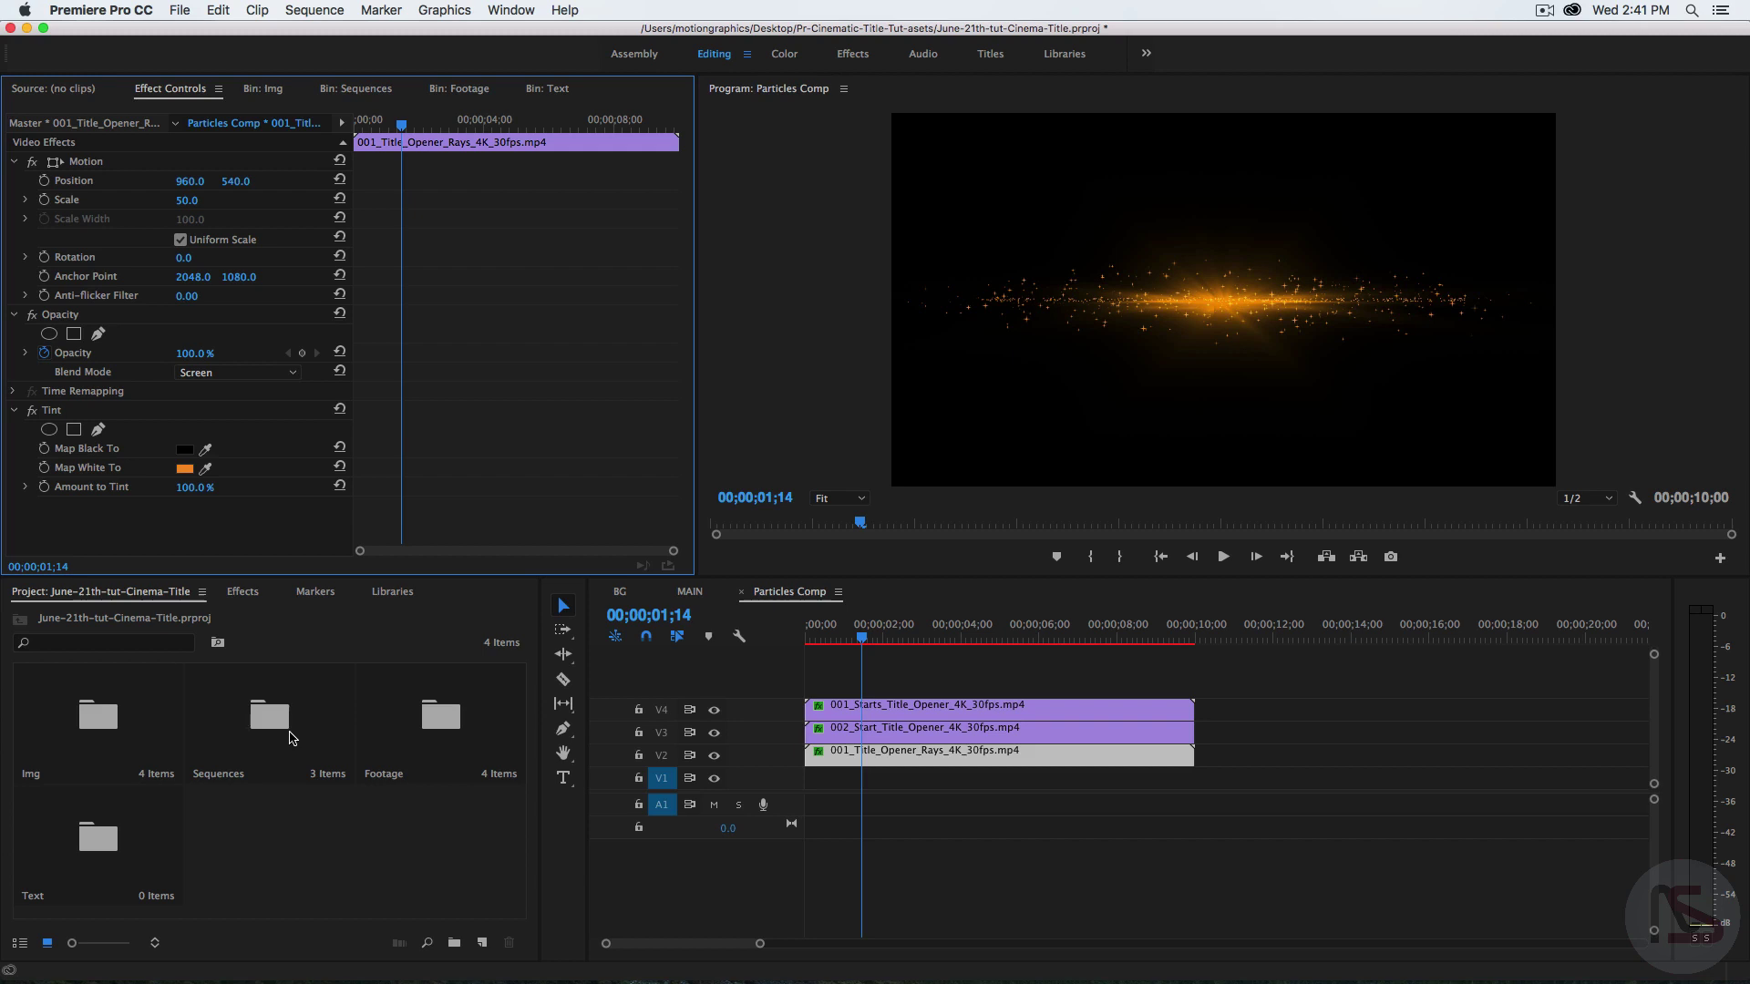
- Add the Adjustment Layer from the Sequences bin on V5 of Particles Comp and extend it to the end of the clips below
double_click(290, 738)
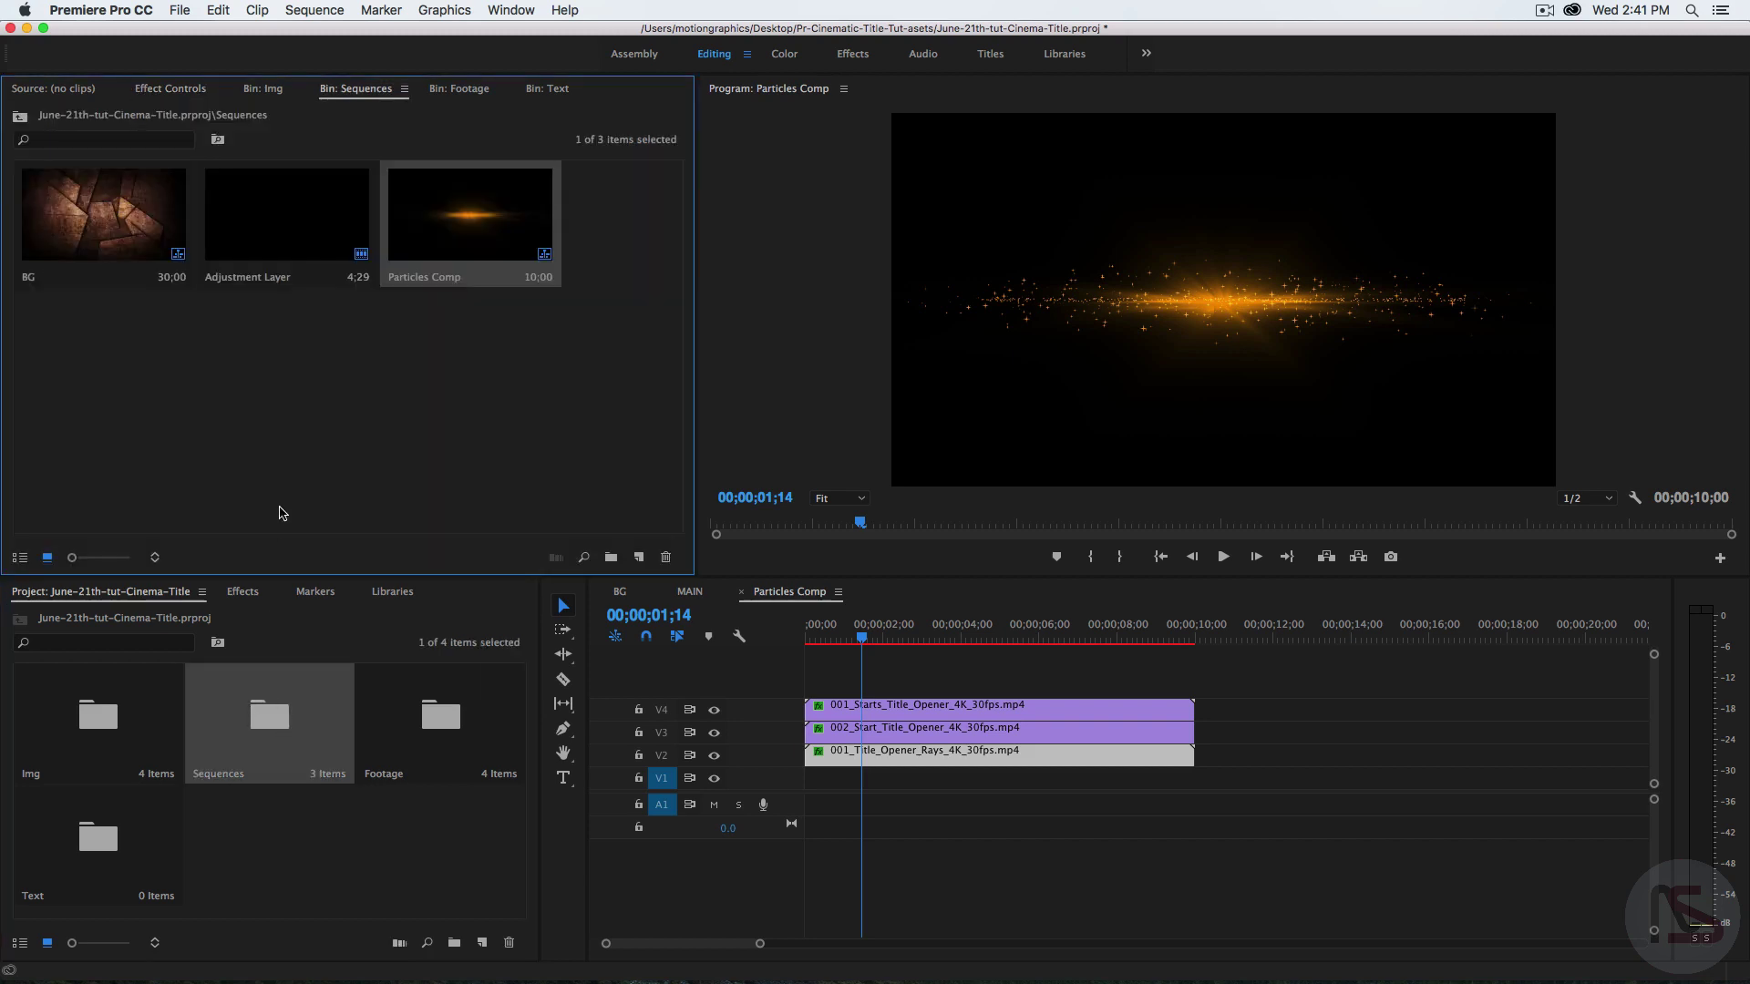
click(283, 217)
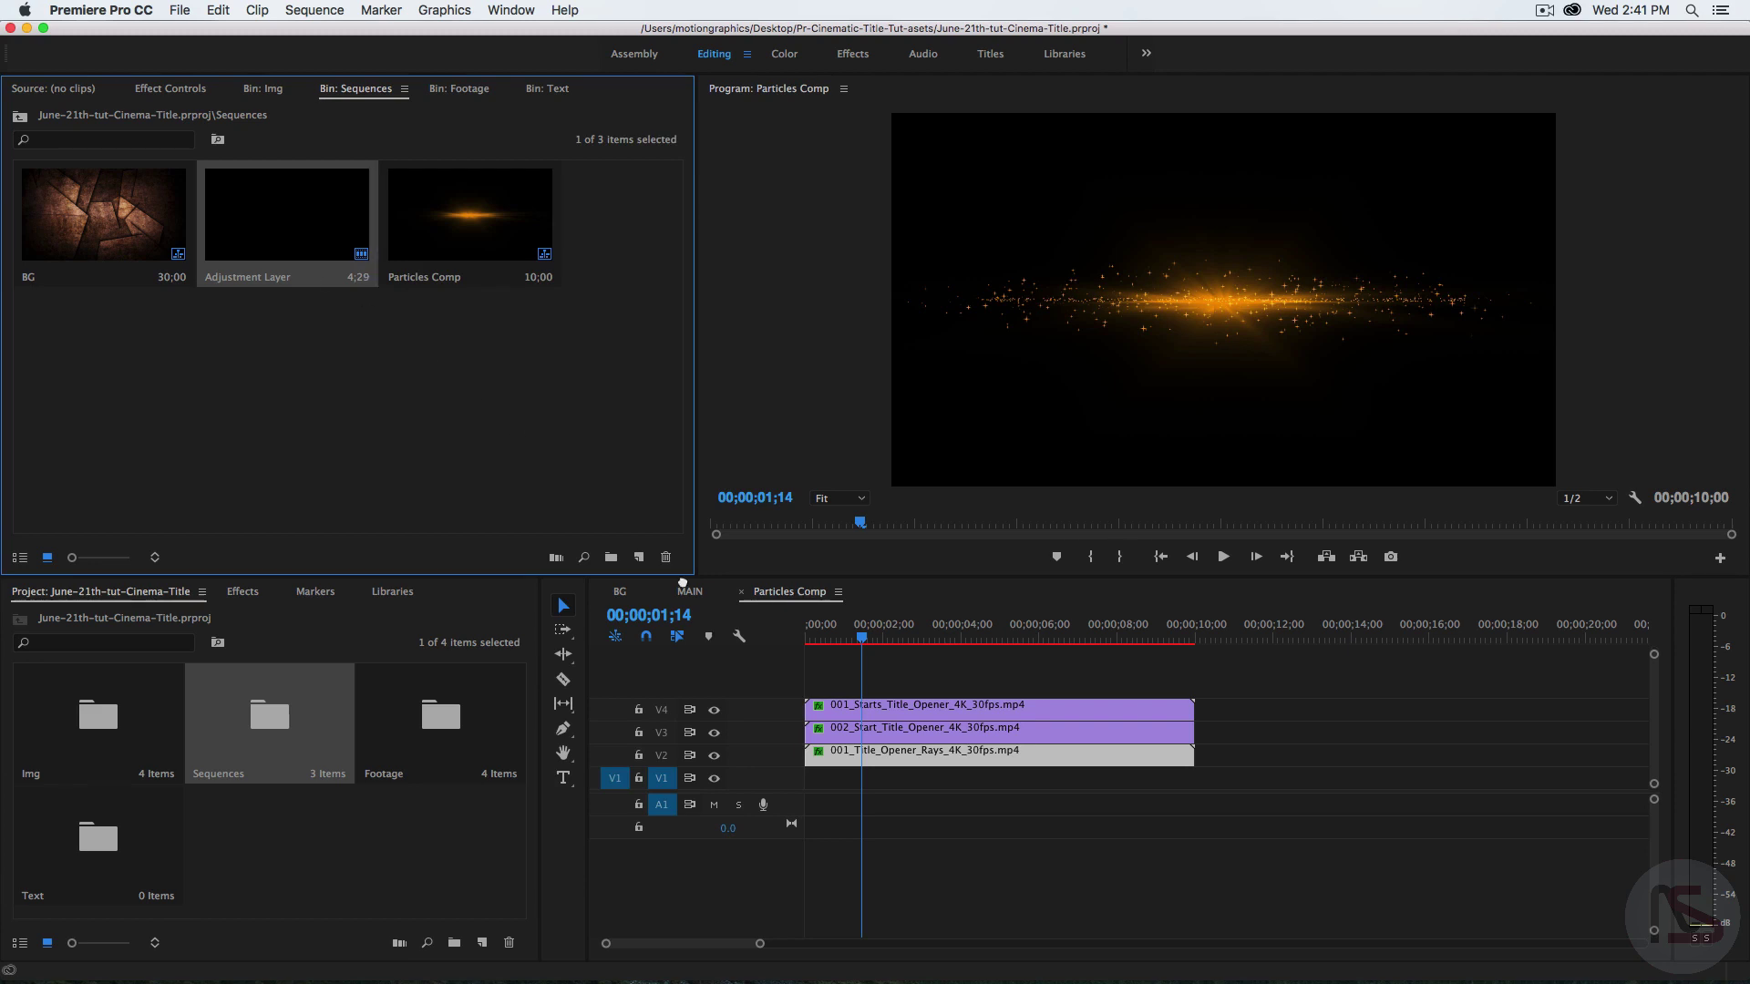
drag(683, 583, 847, 688)
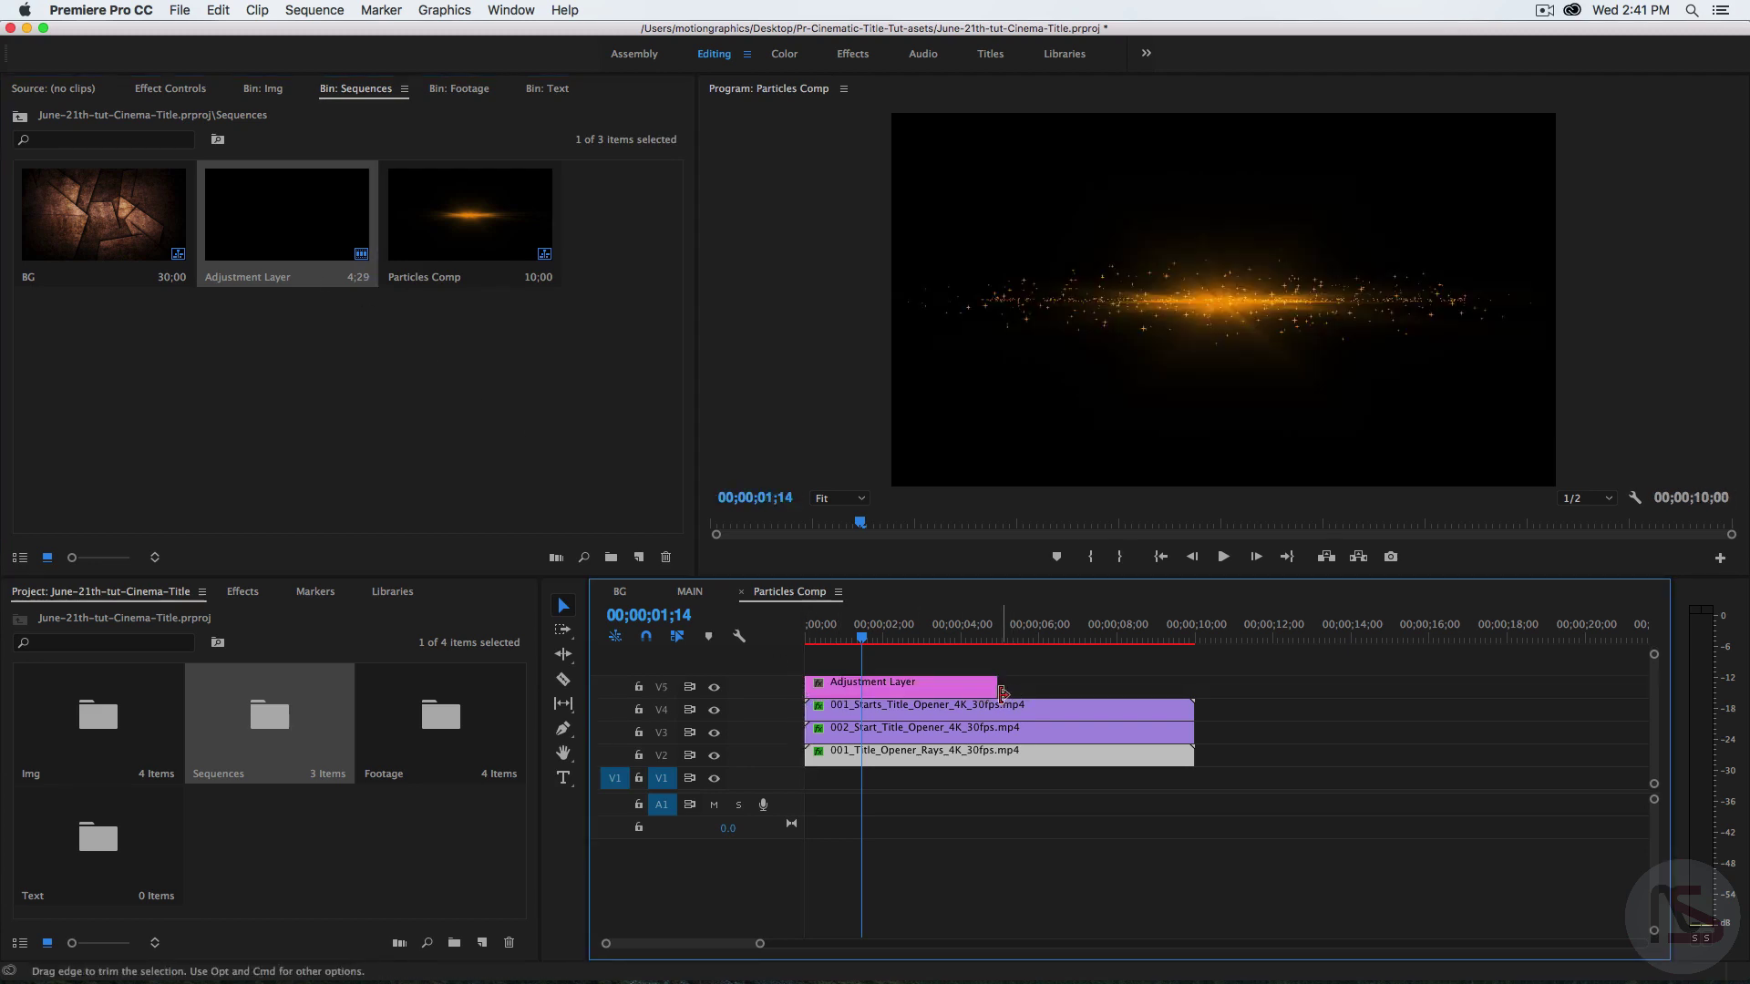
drag(1002, 694, 1194, 694)
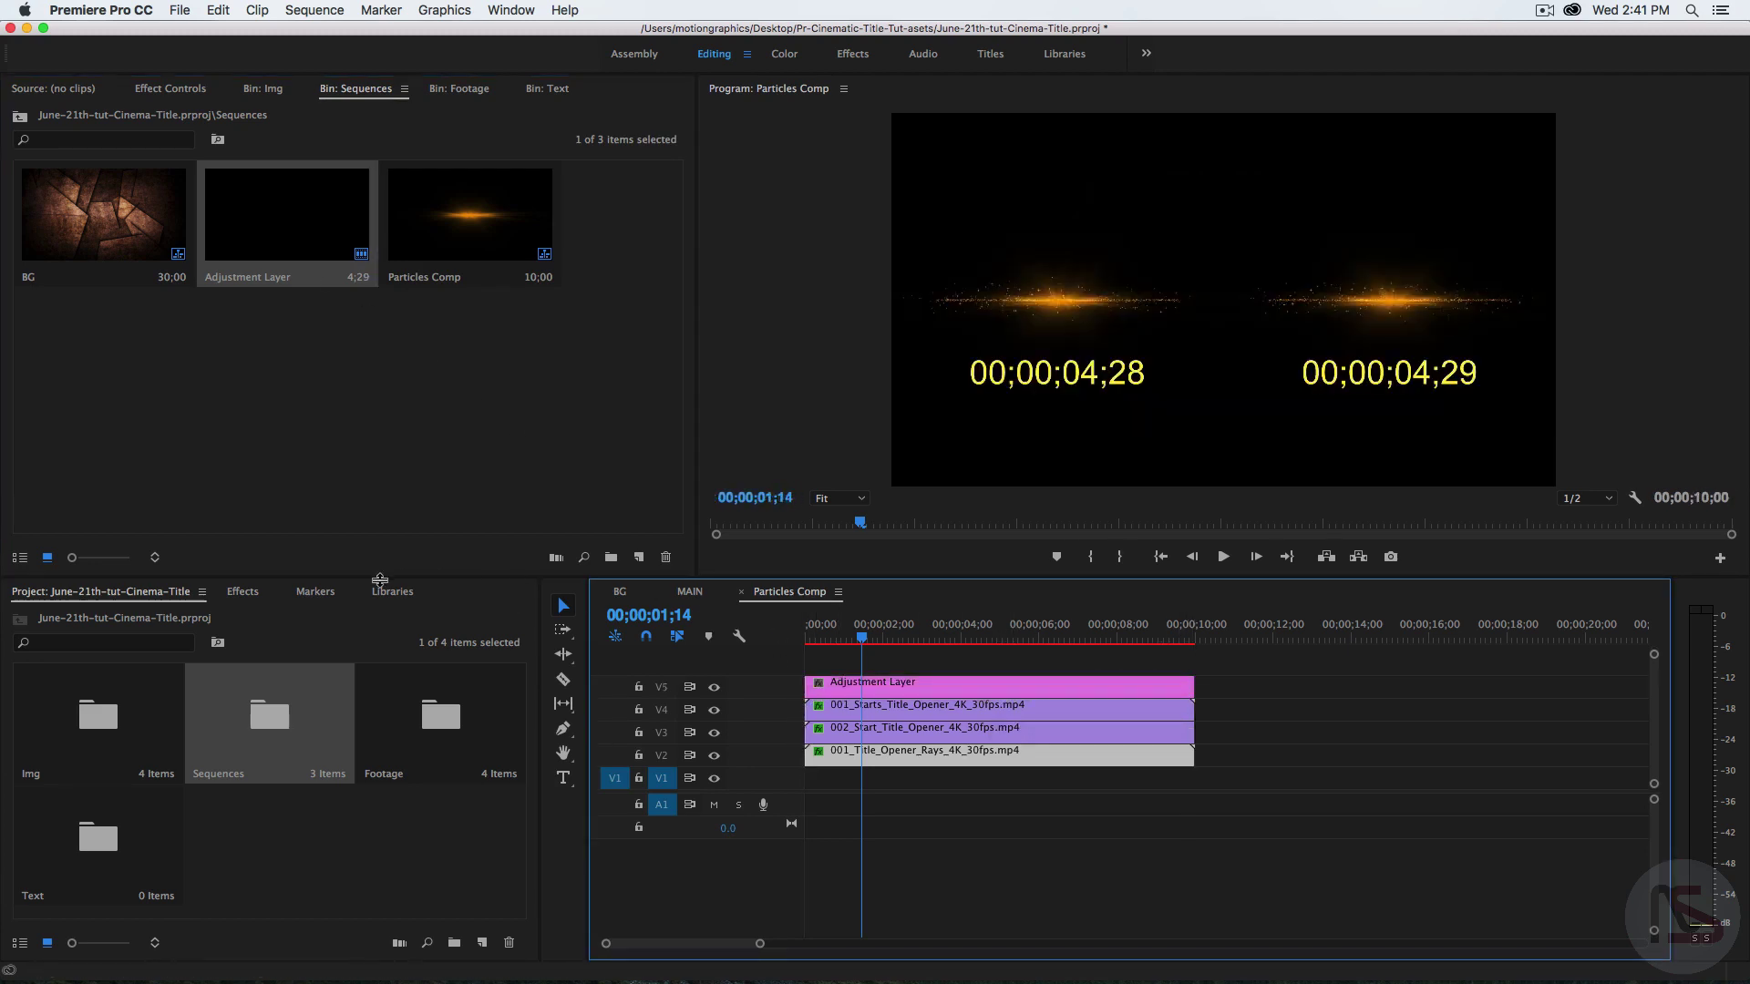
- Find the RGB Curves effect and apply it to the adjustment layer on V5
click(244, 591)
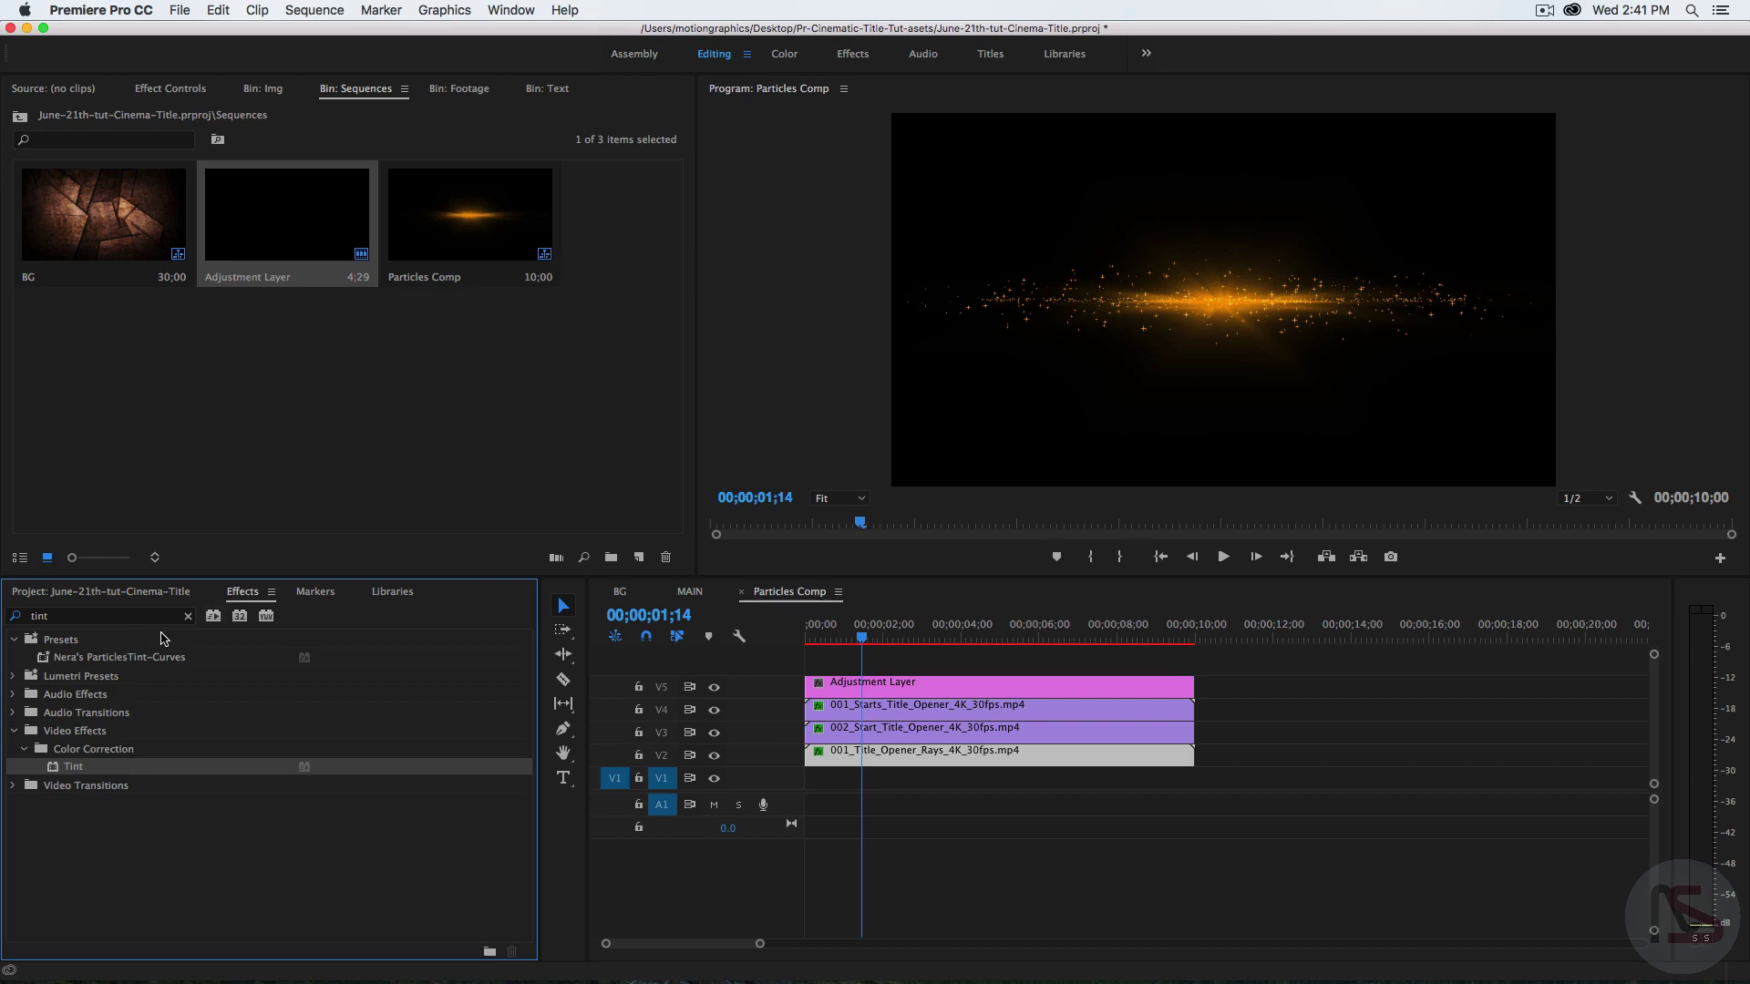
click(187, 616)
text(RGB)
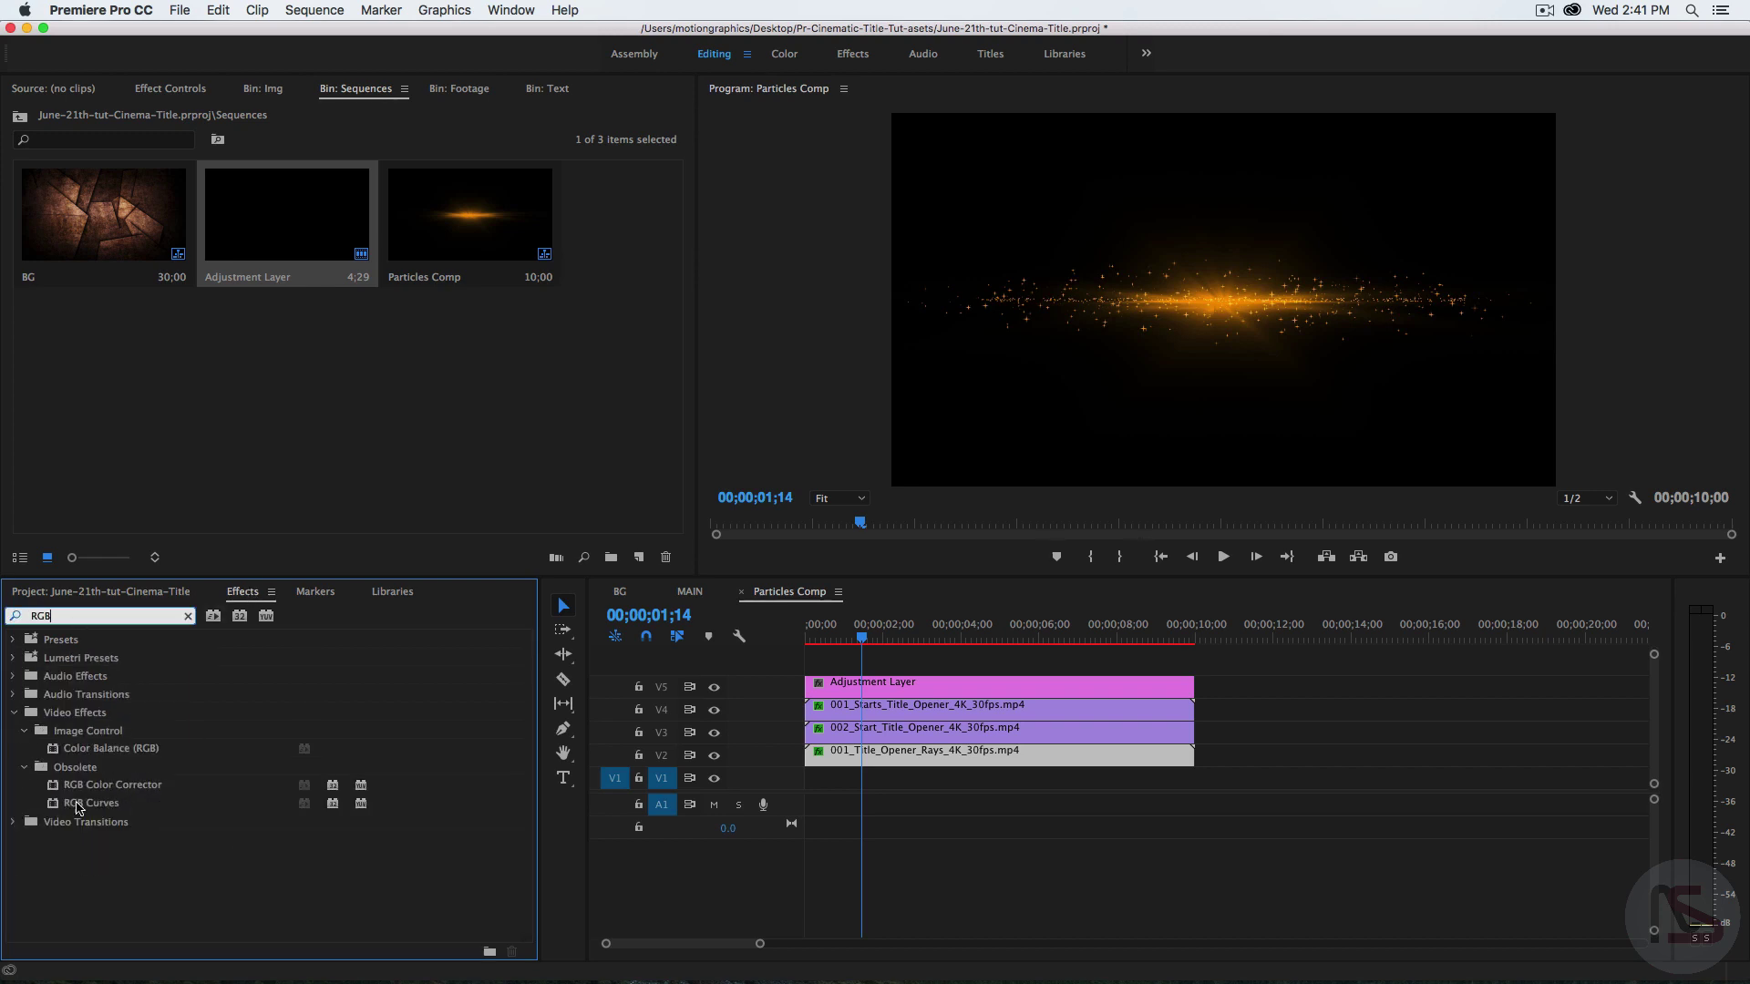
drag(55, 806, 888, 692)
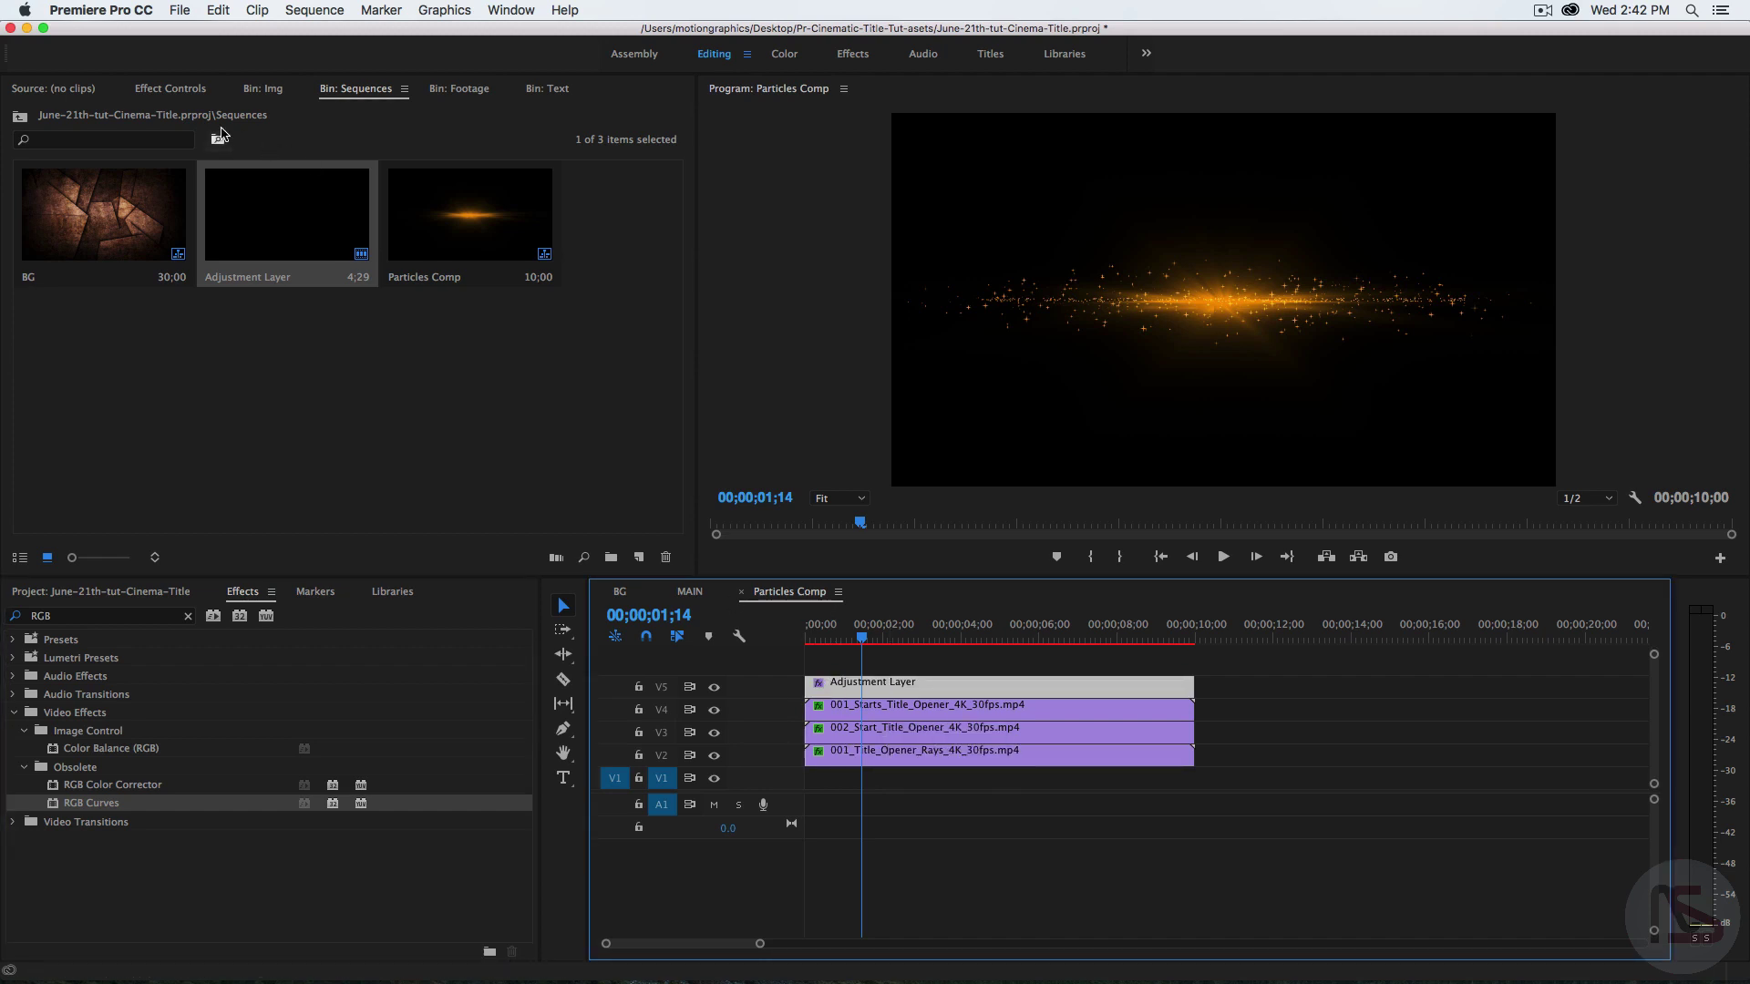
- Raise the midpoint of the Red curve in the adjustment layer's RGB Curves effect
click(170, 89)
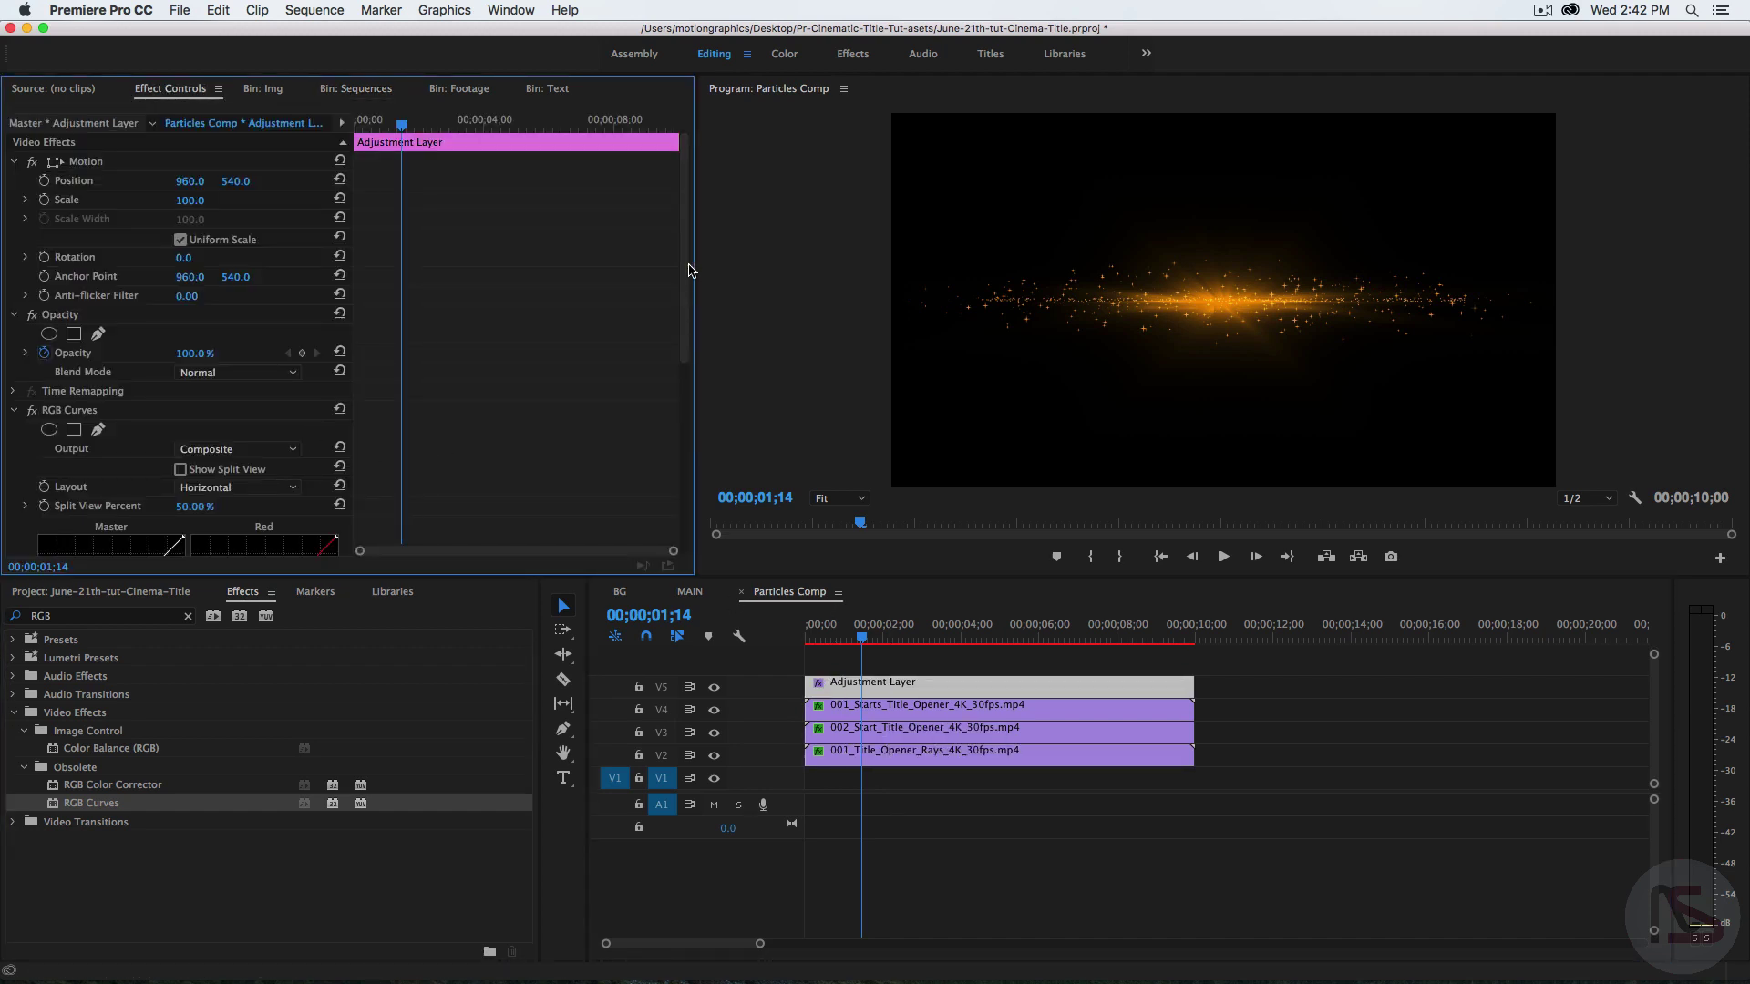
drag(685, 274, 677, 481)
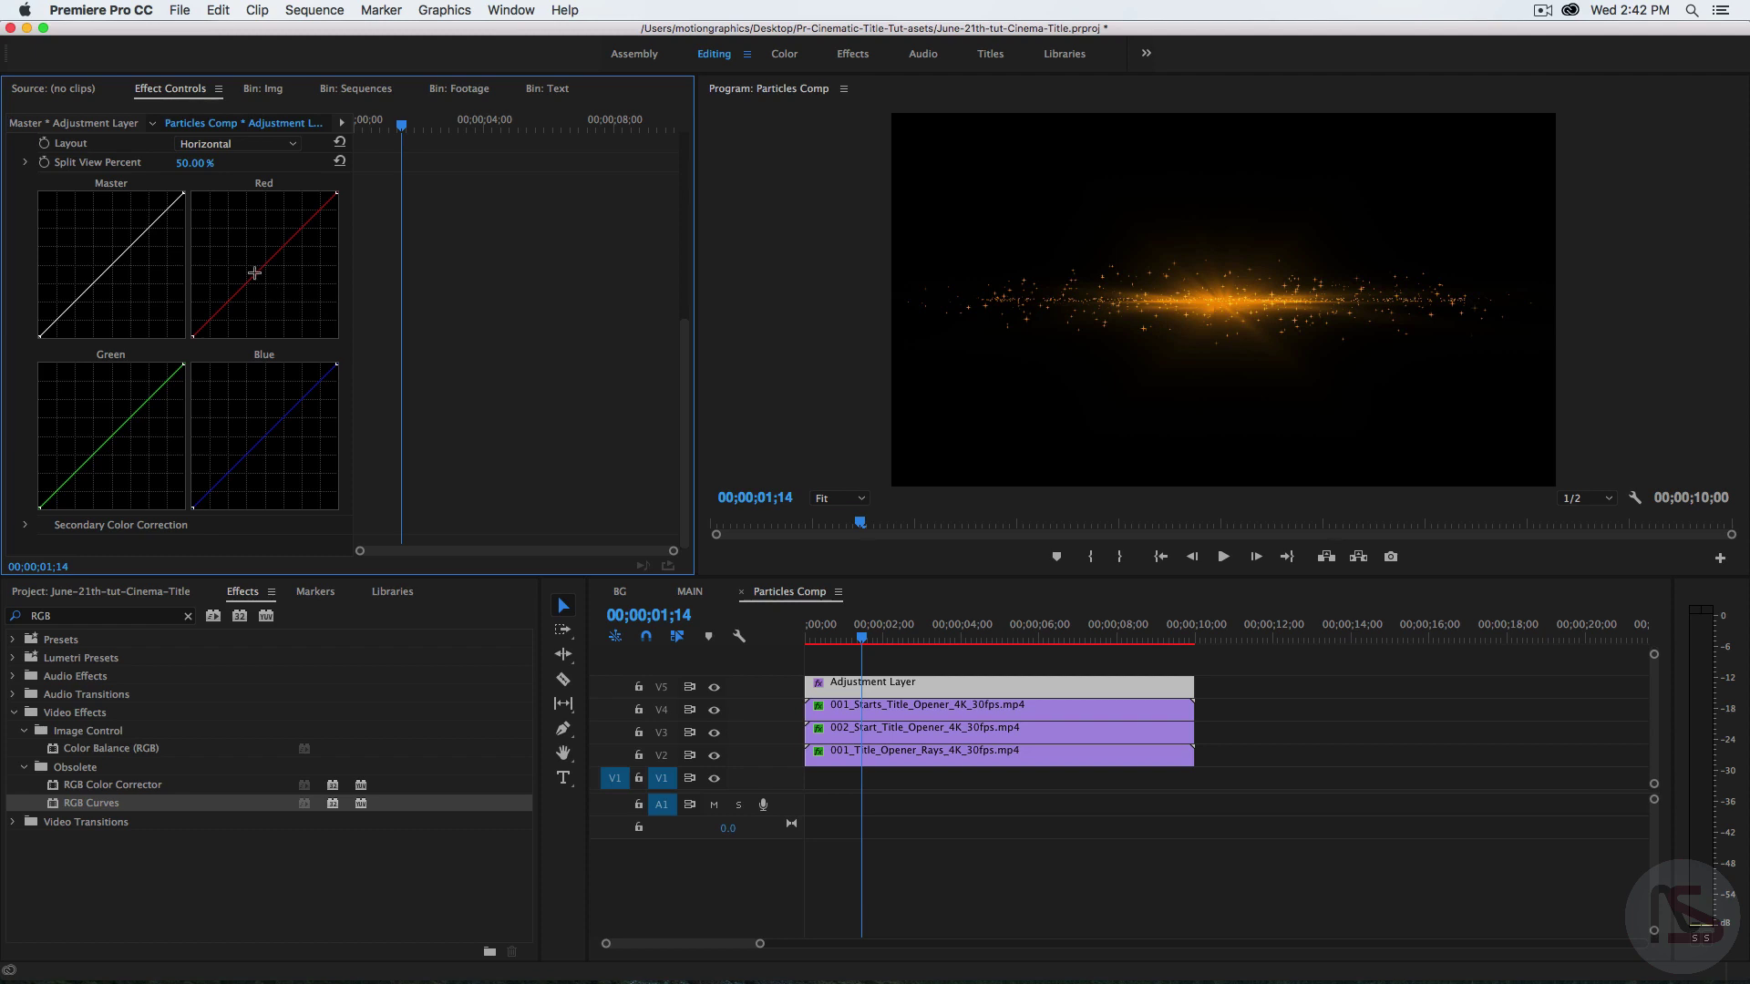
drag(255, 275, 242, 269)
drag(239, 273, 235, 272)
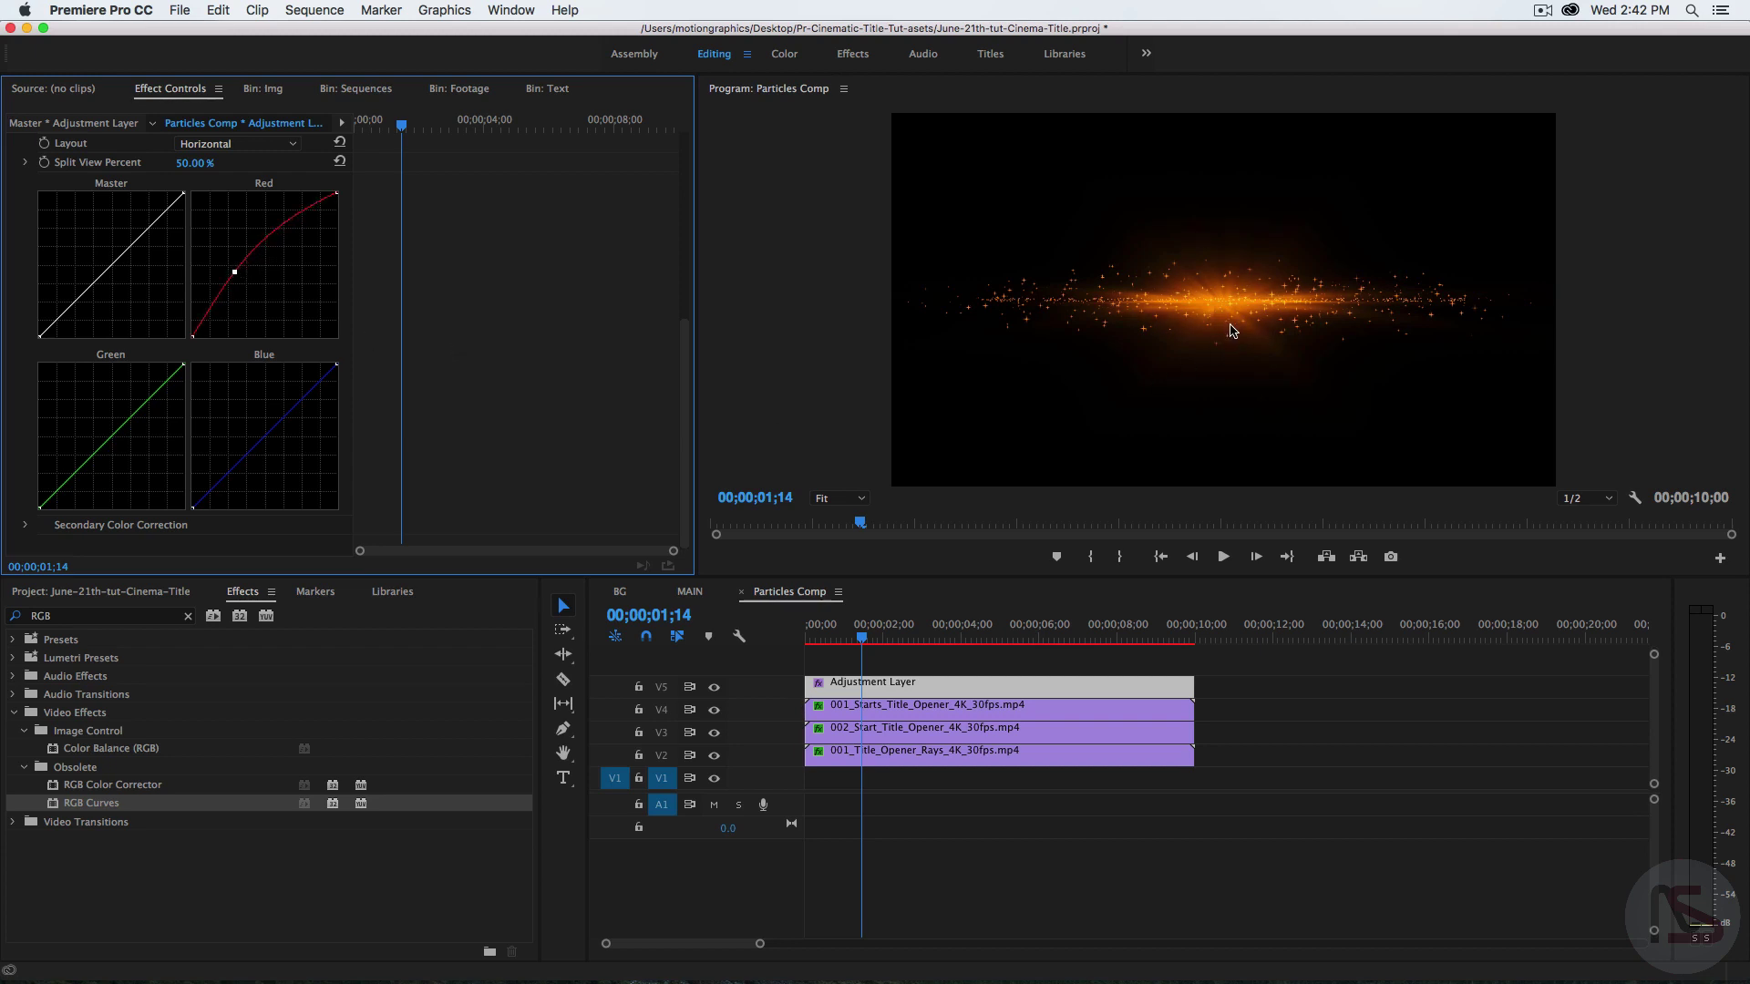
- In the MAIN sequence, turn off opacity keyframing for the Particles Comp clip and set its blend mode to Screen
click(693, 594)
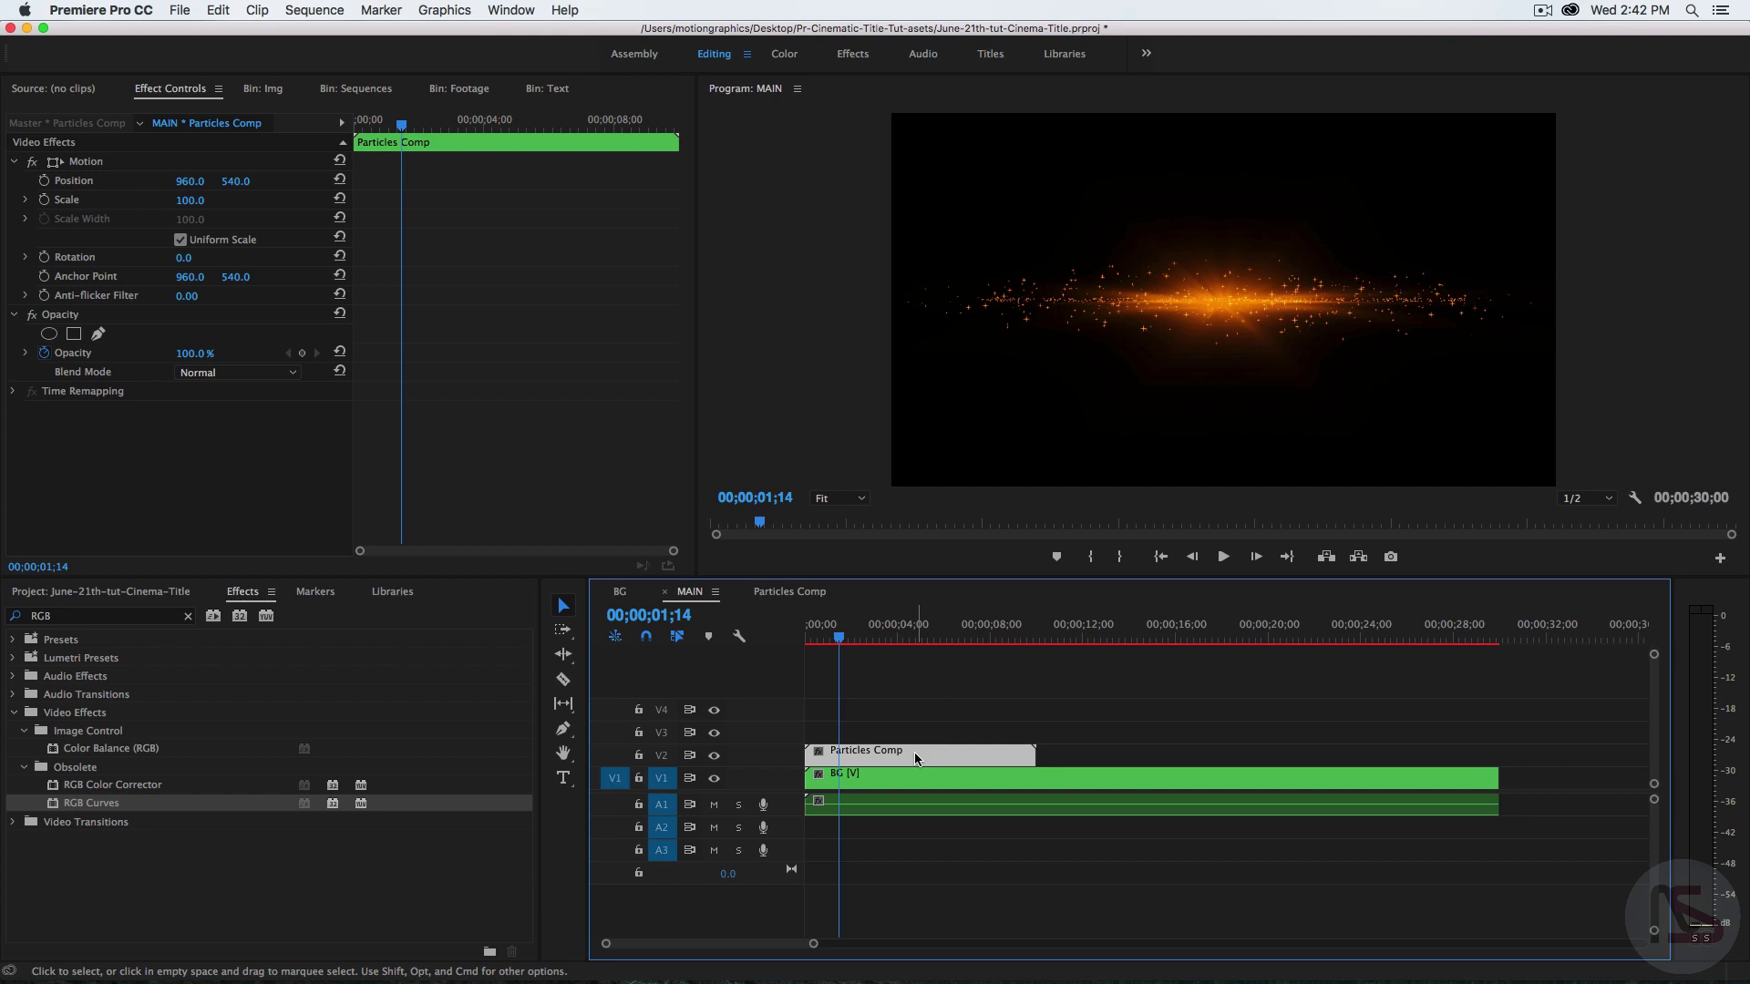
click(44, 352)
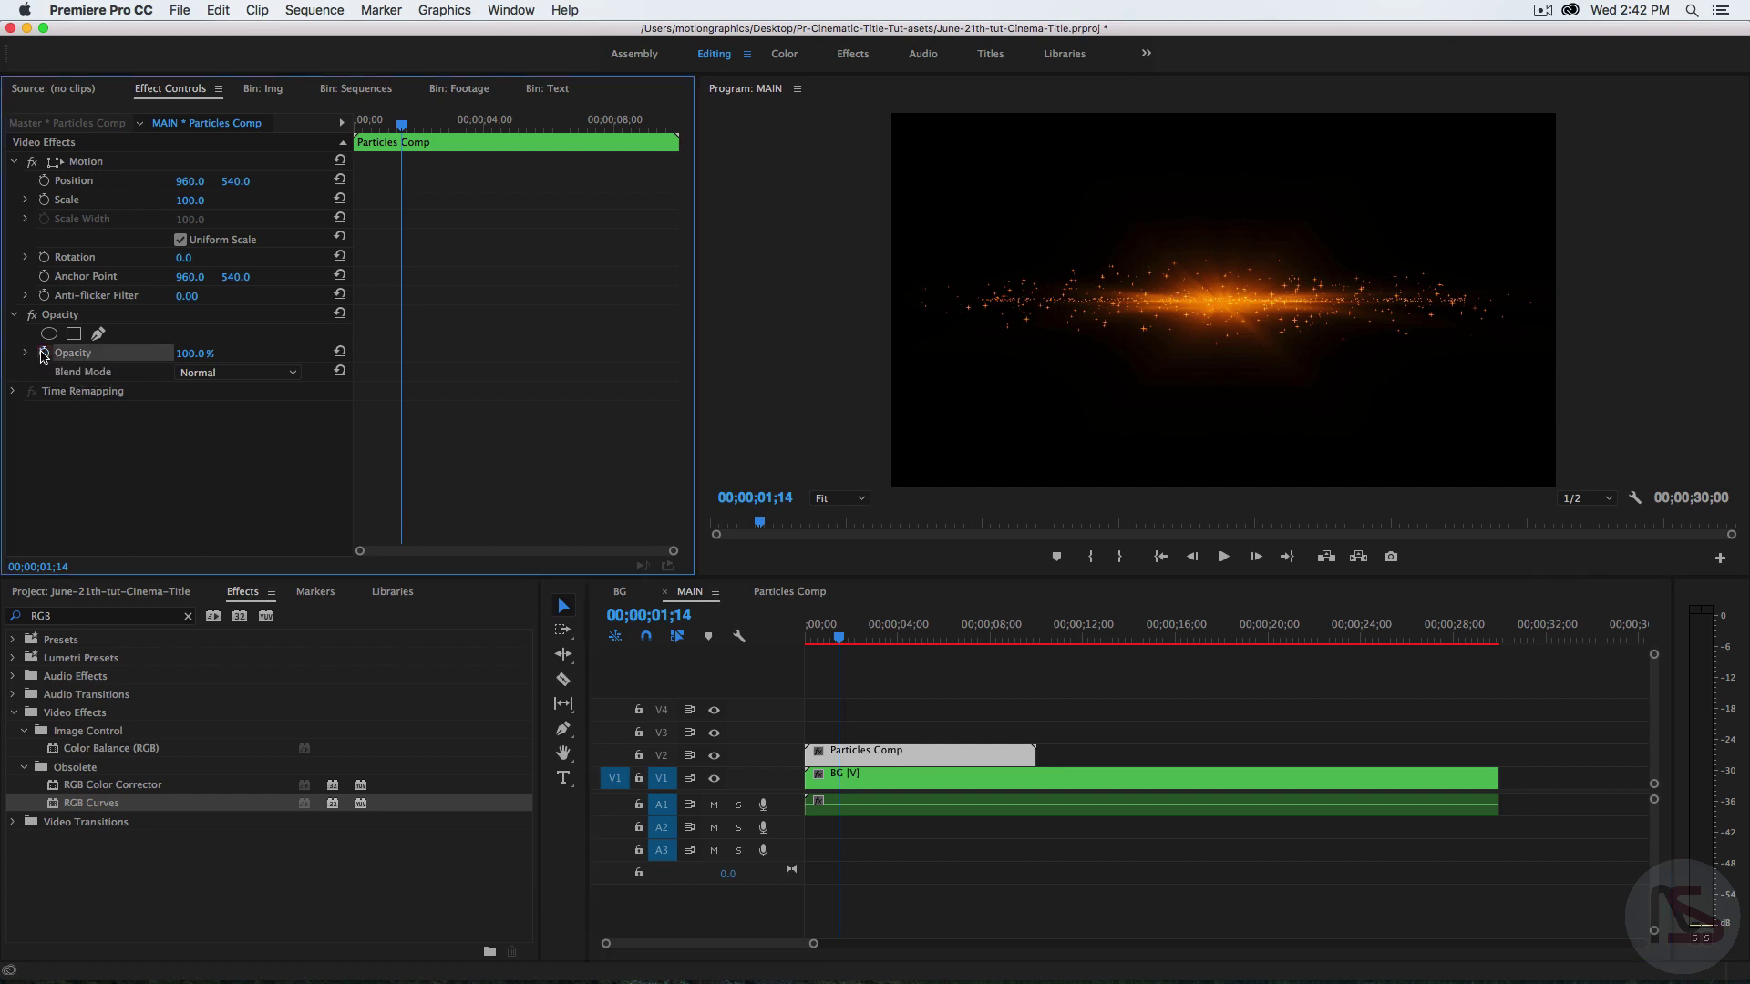
click(242, 375)
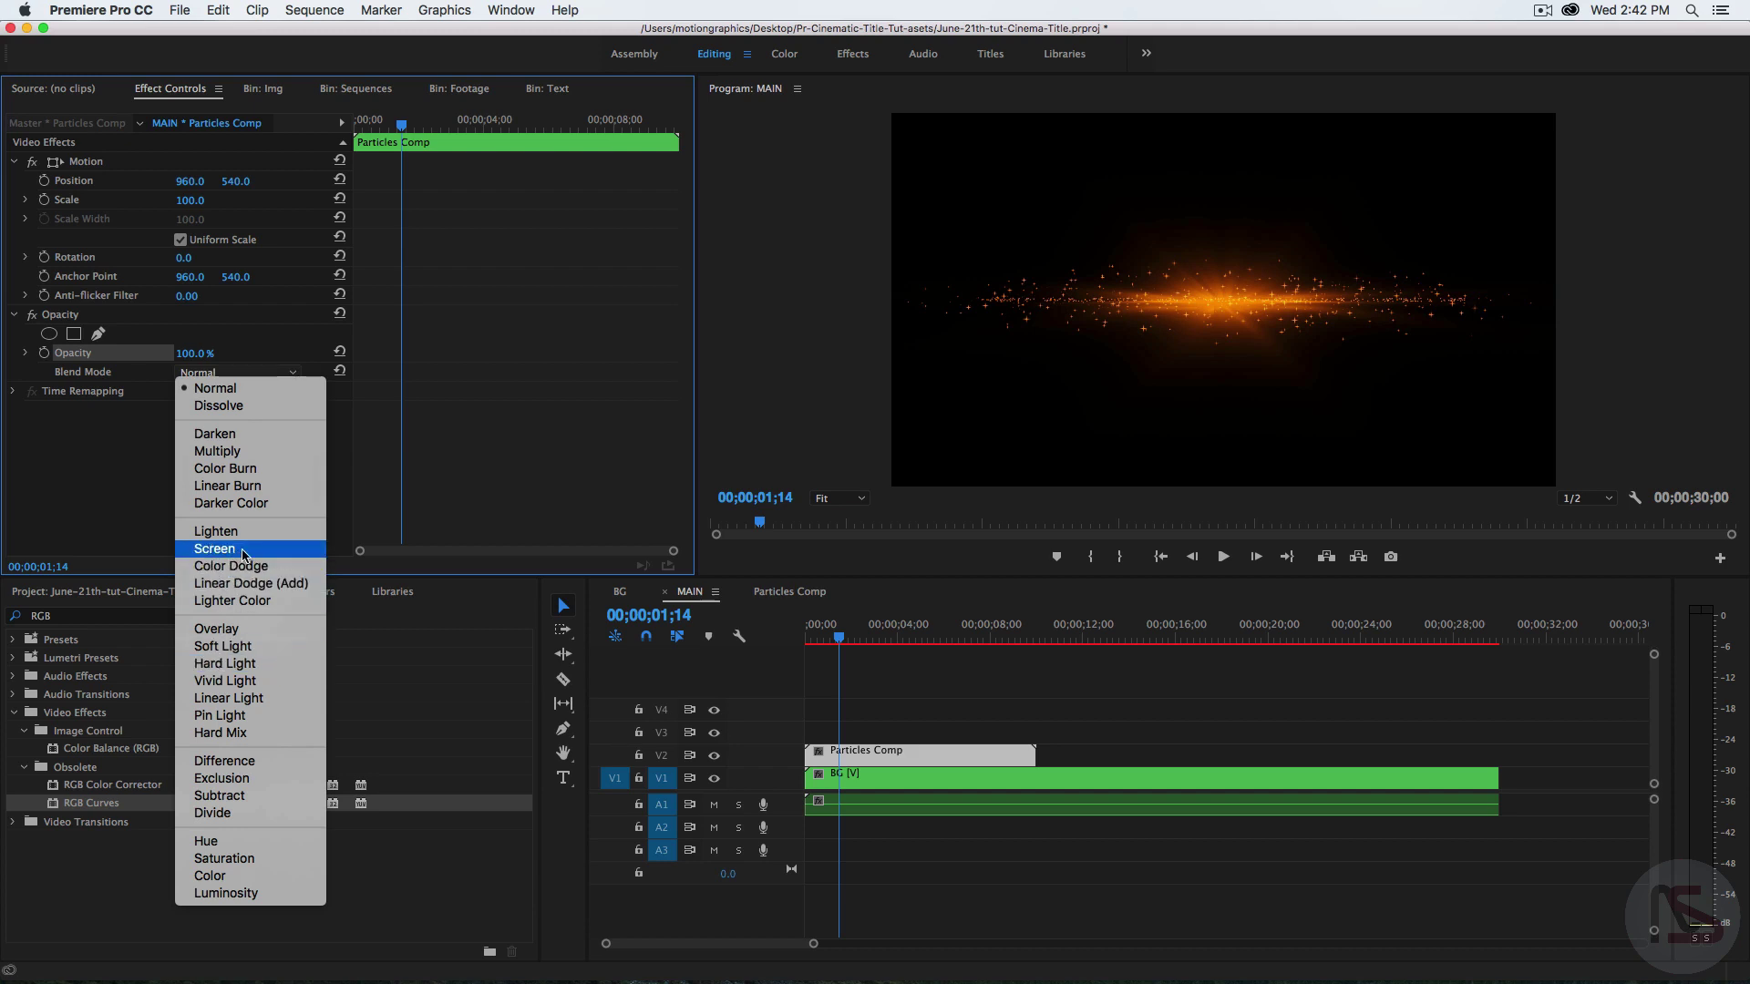
click(215, 548)
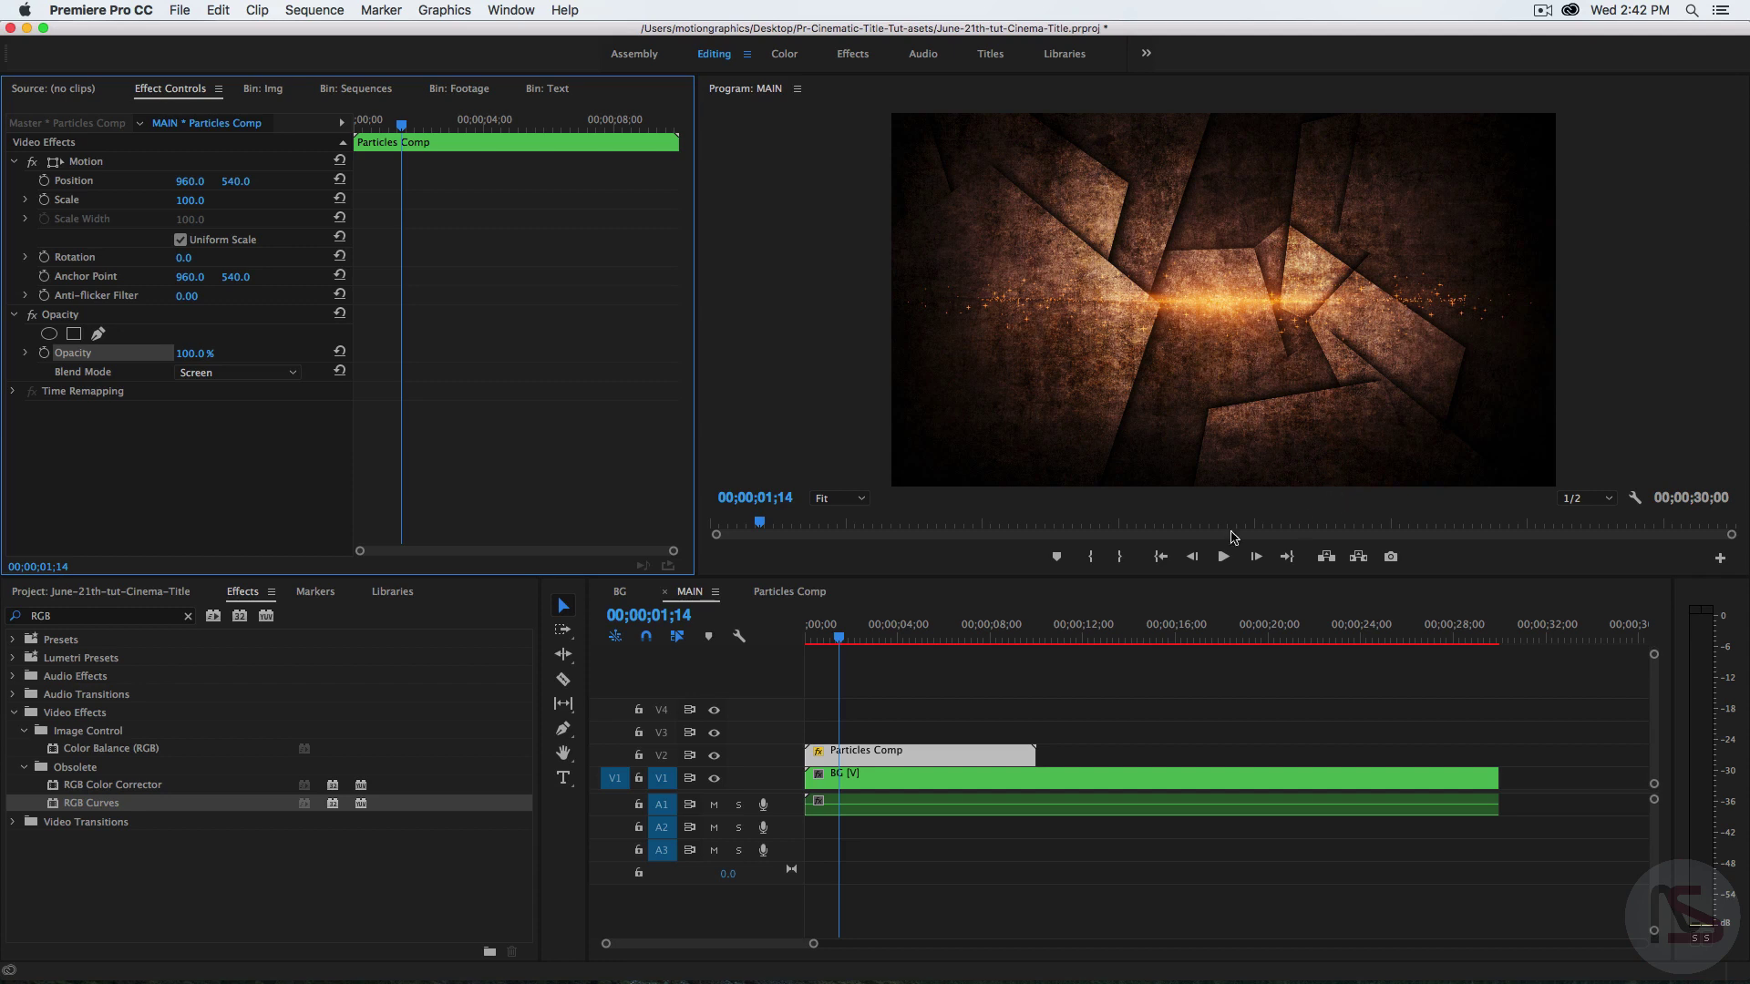
- Create a 1920 by 1080 legacy title named nera
click(879, 756)
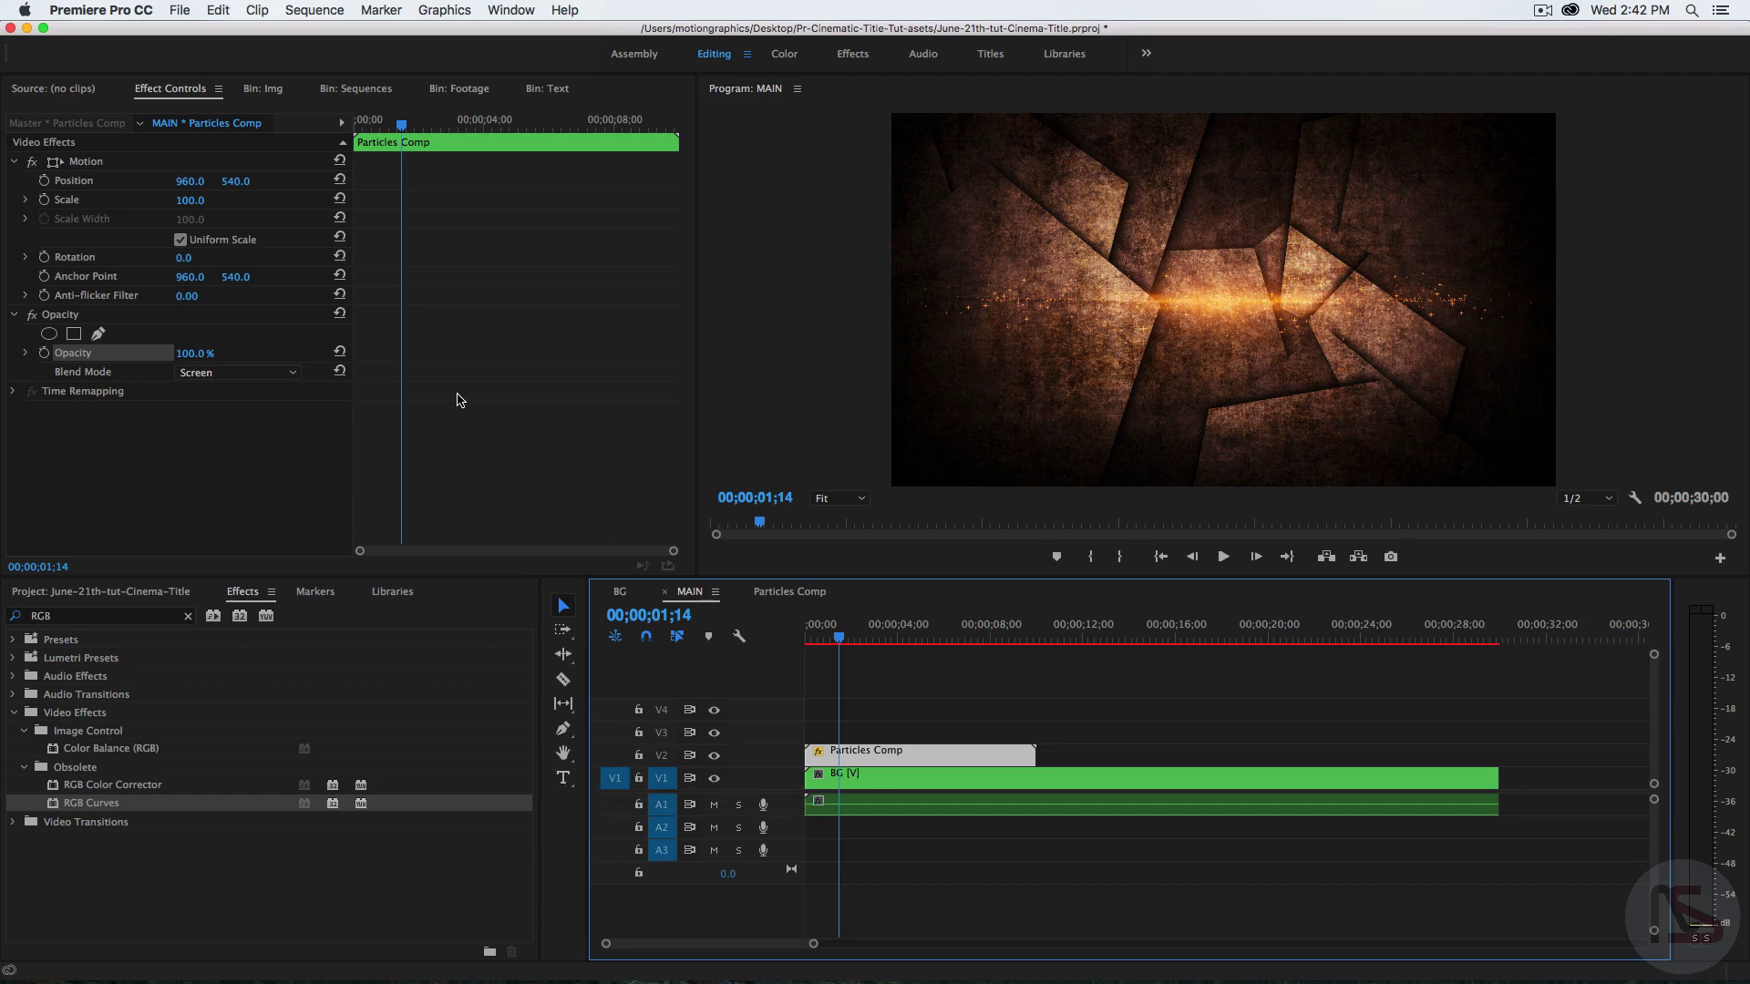
click(181, 10)
mouse_move(252, 31)
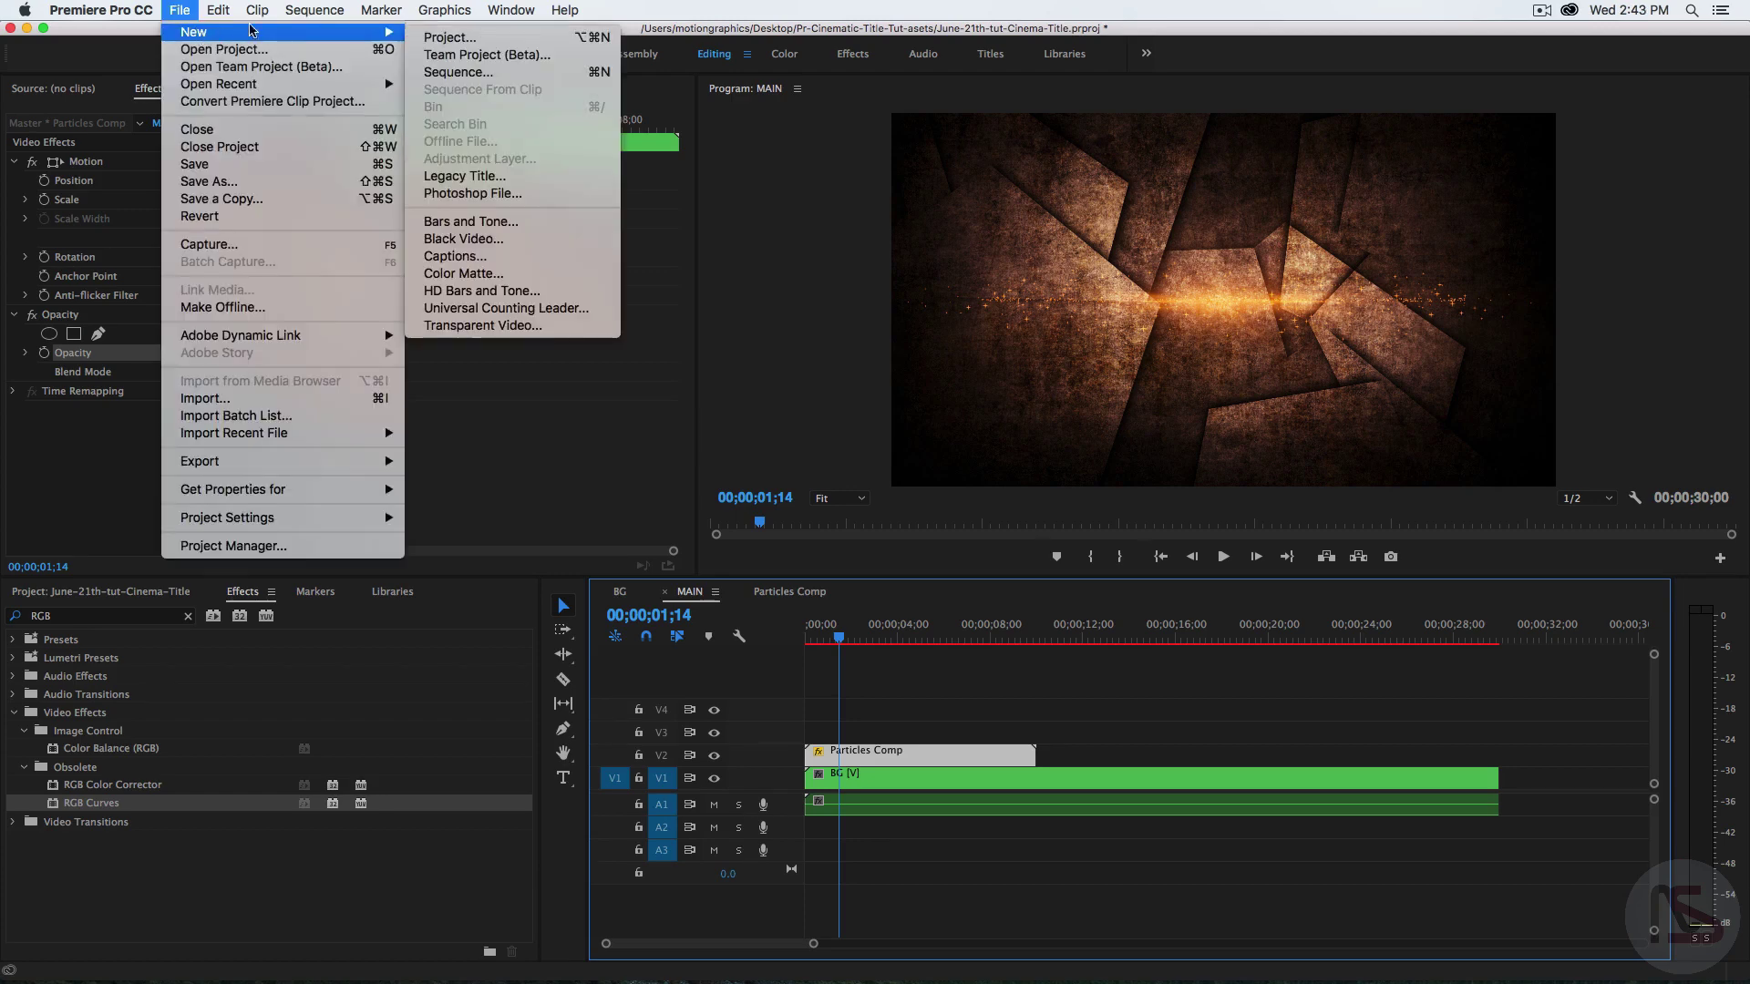
click(524, 178)
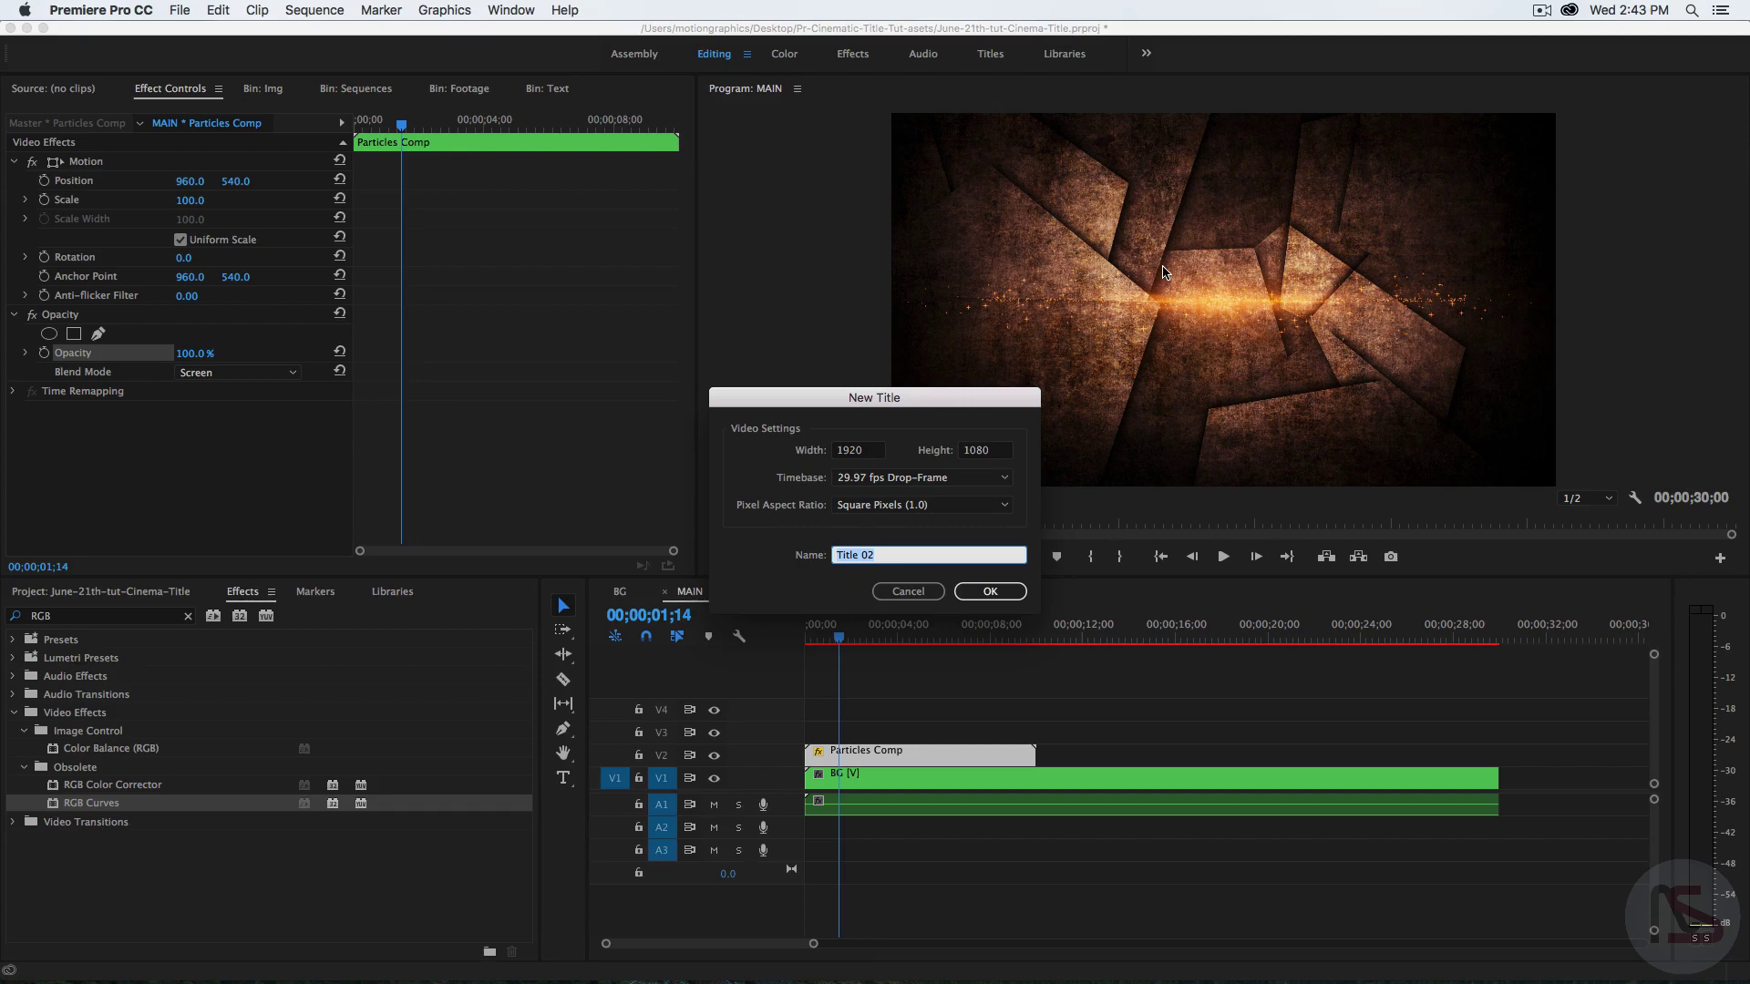
text(nera)
key(Return)
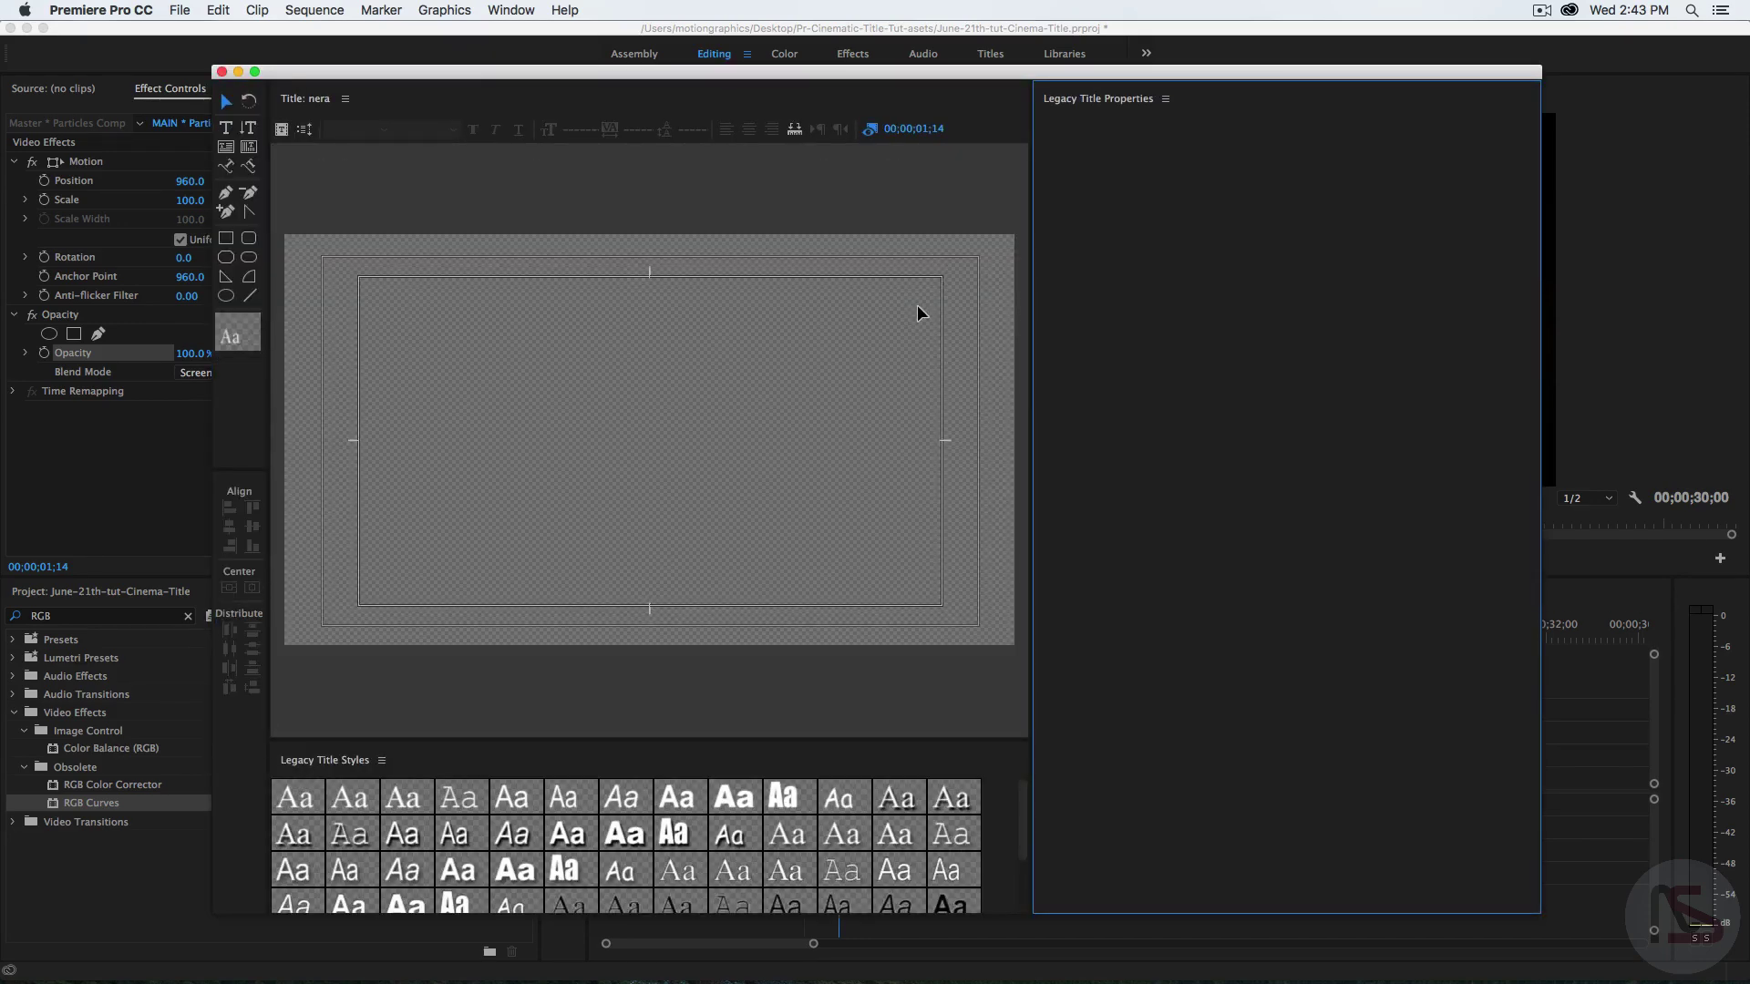
- Add the text NERA STUDIO 2017 near the middle of the title frame with the Type tool
drag(493, 77, 473, 62)
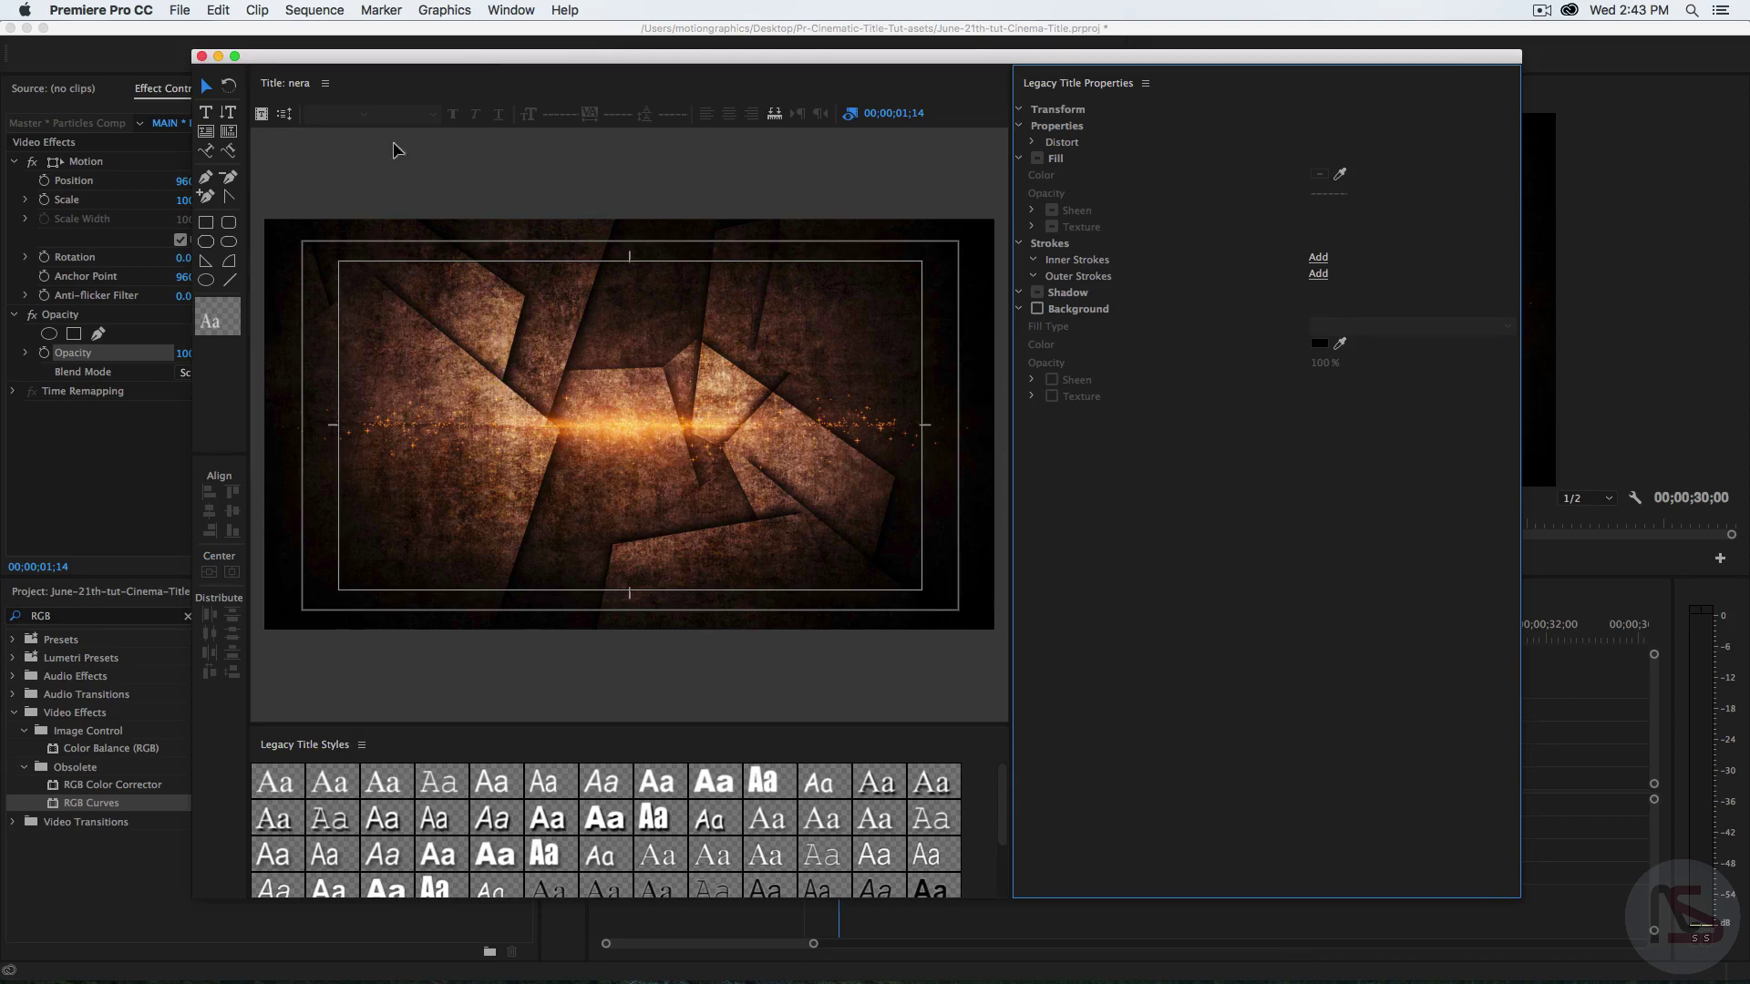
click(206, 112)
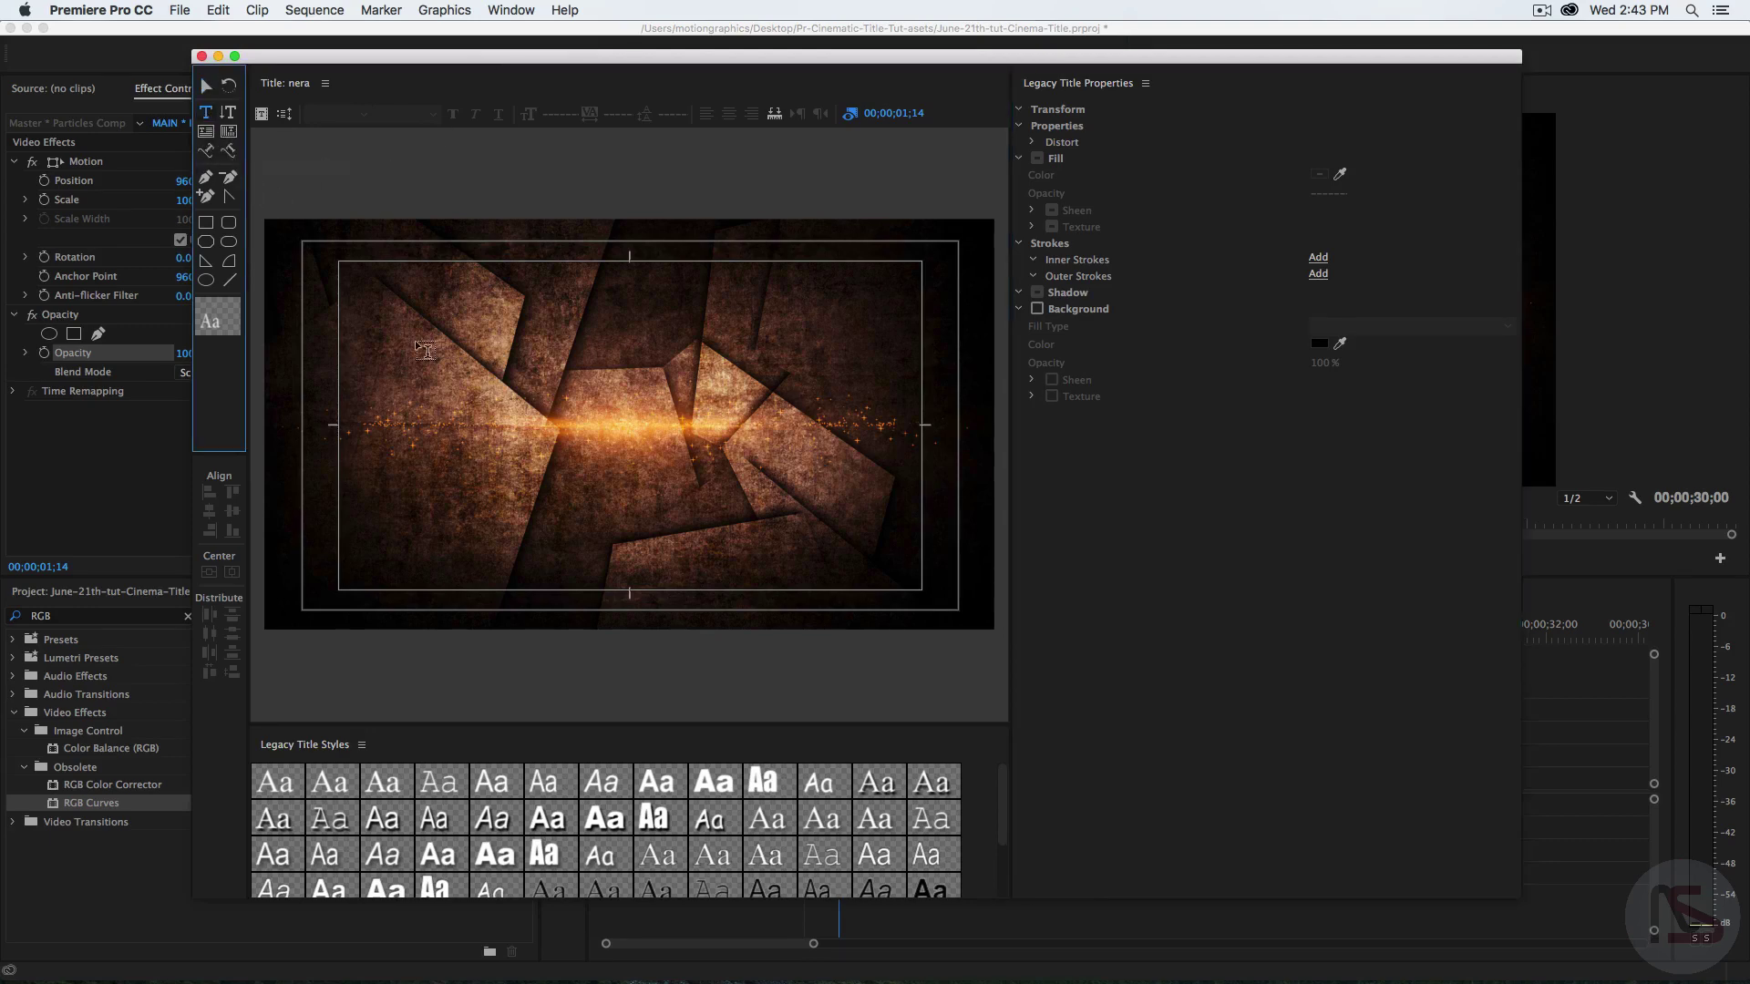
click(506, 393)
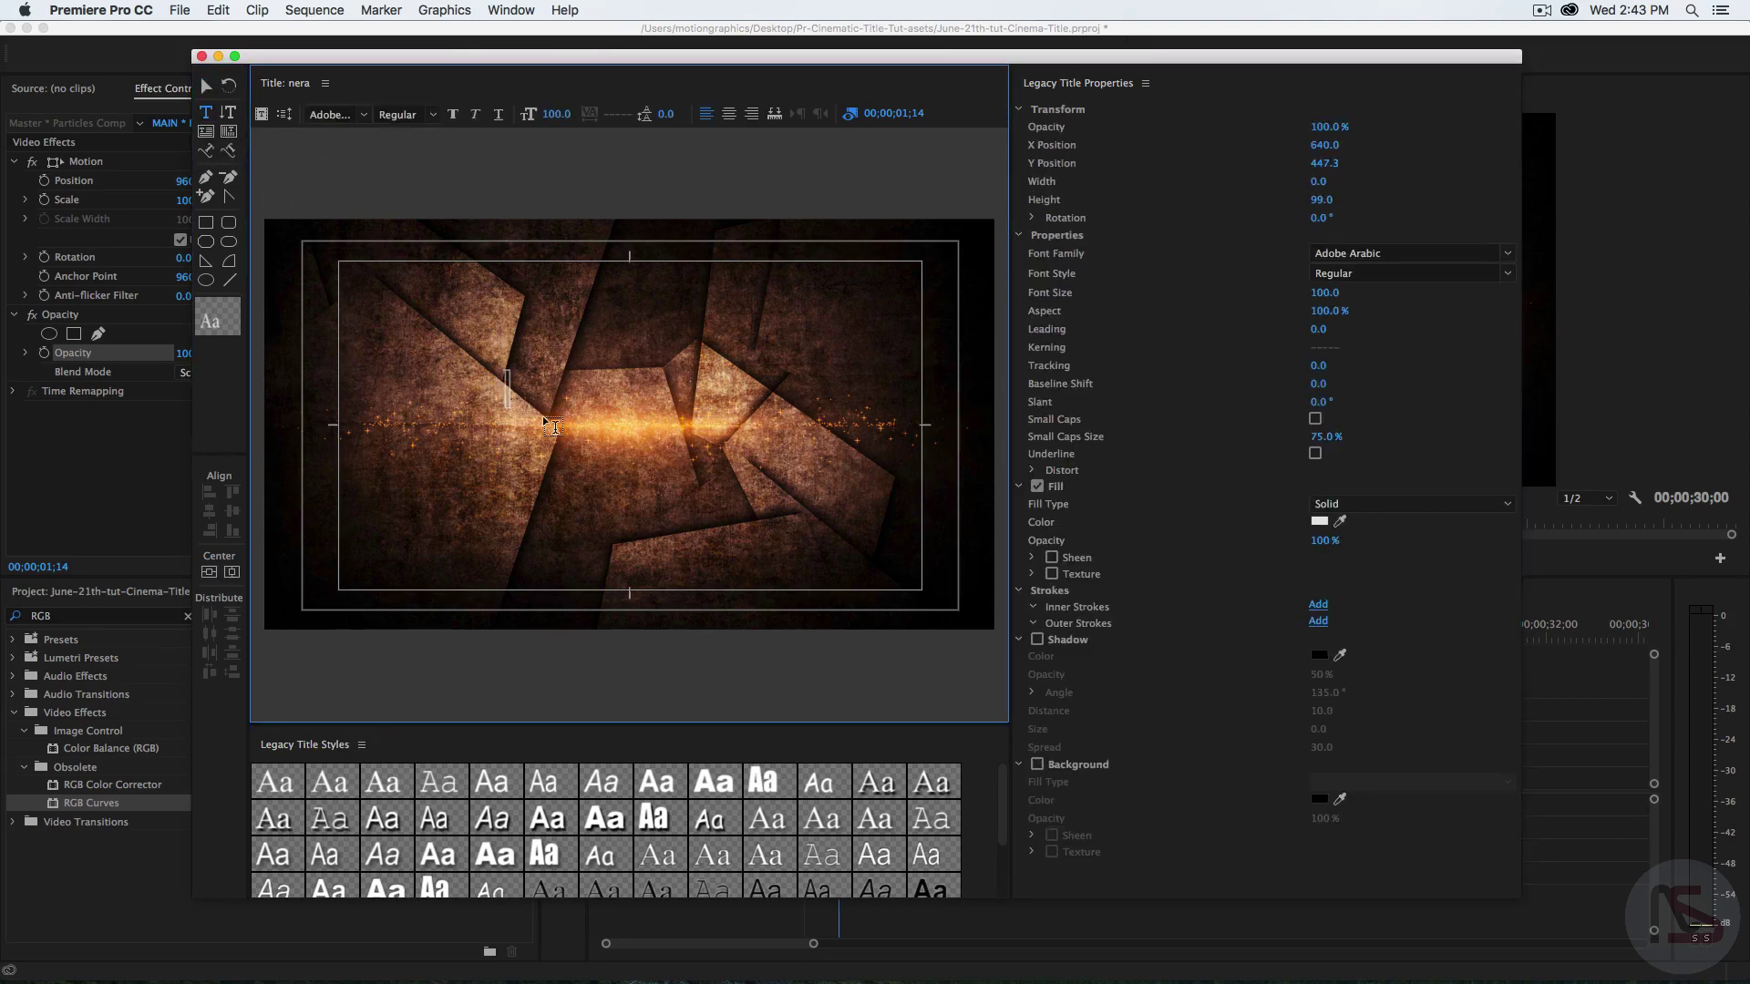
text(NERA STUDIO 2017)
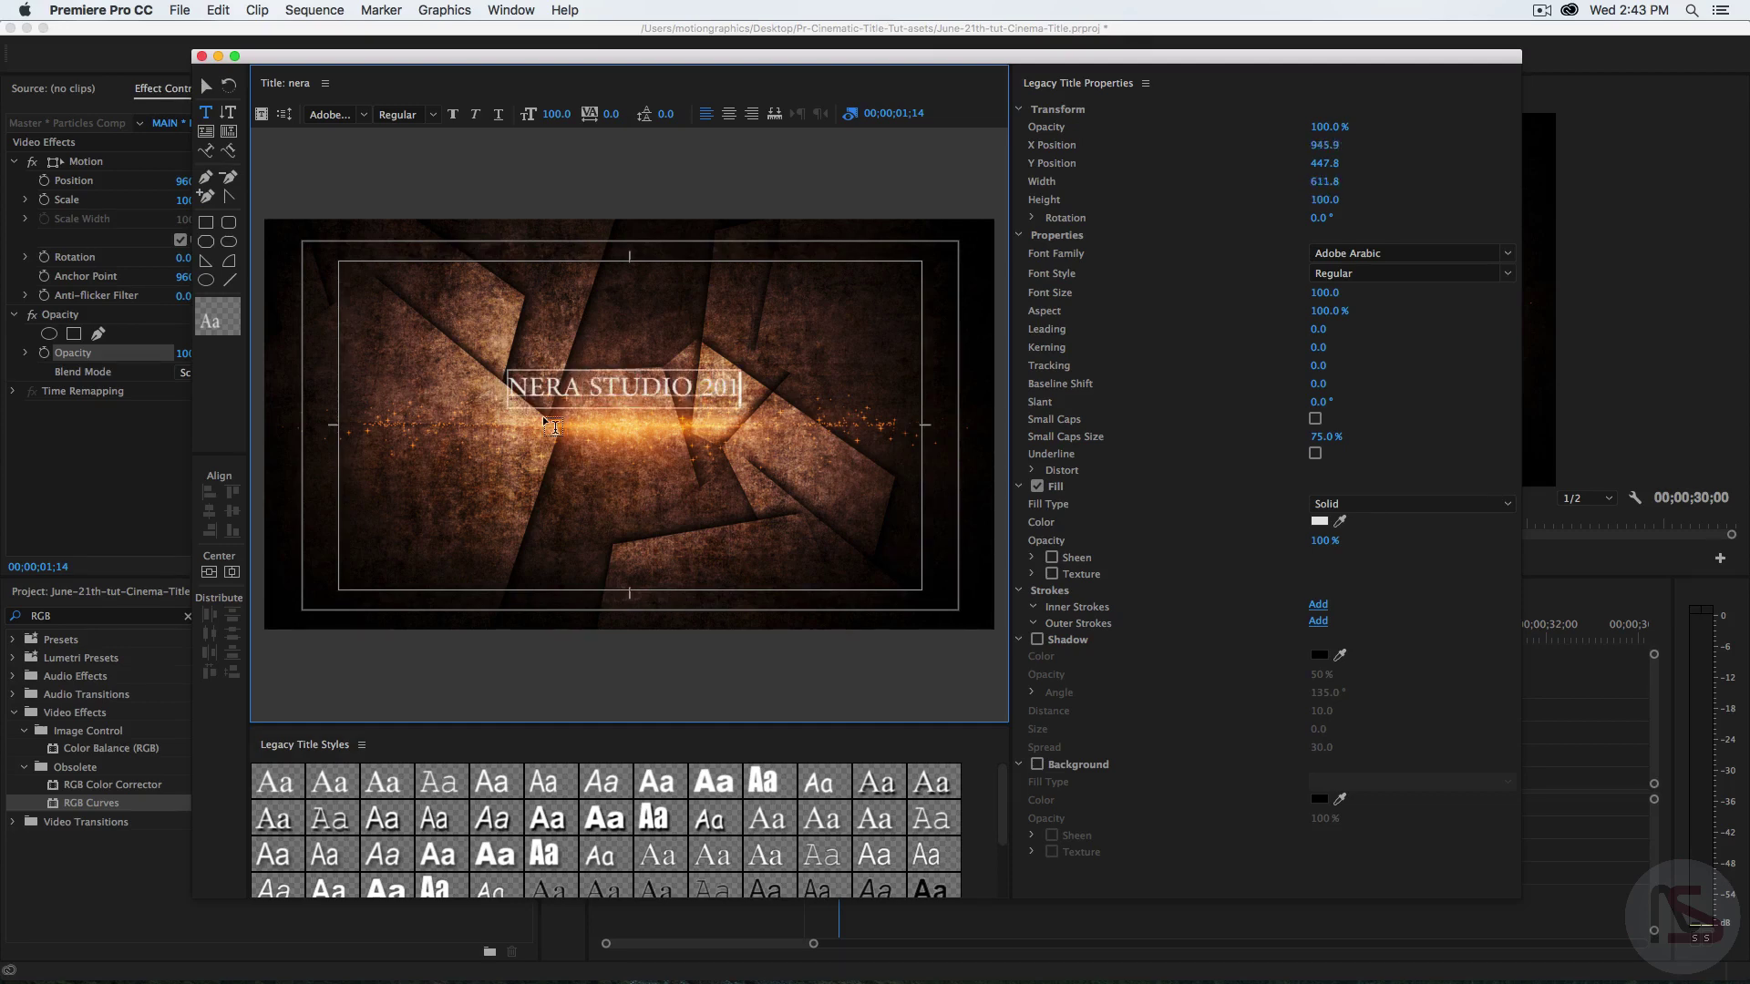
- Move the title text down slightly over the glow and set its font size to 150
click(206, 85)
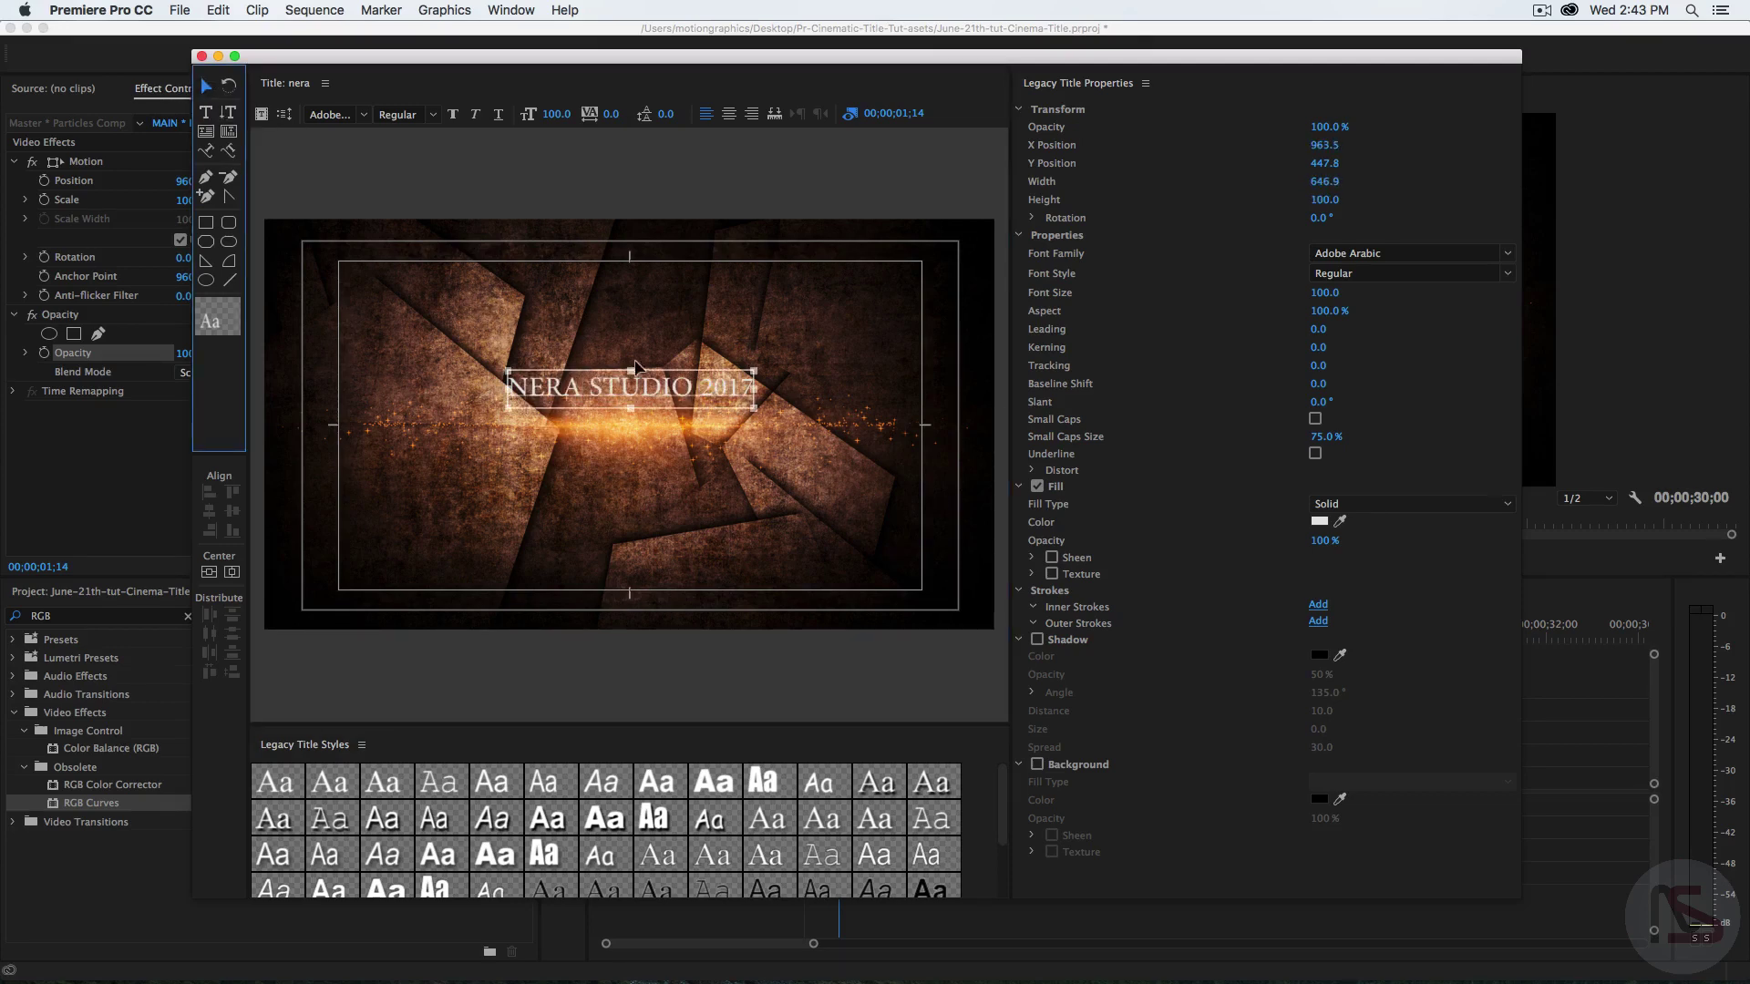
drag(657, 389, 665, 415)
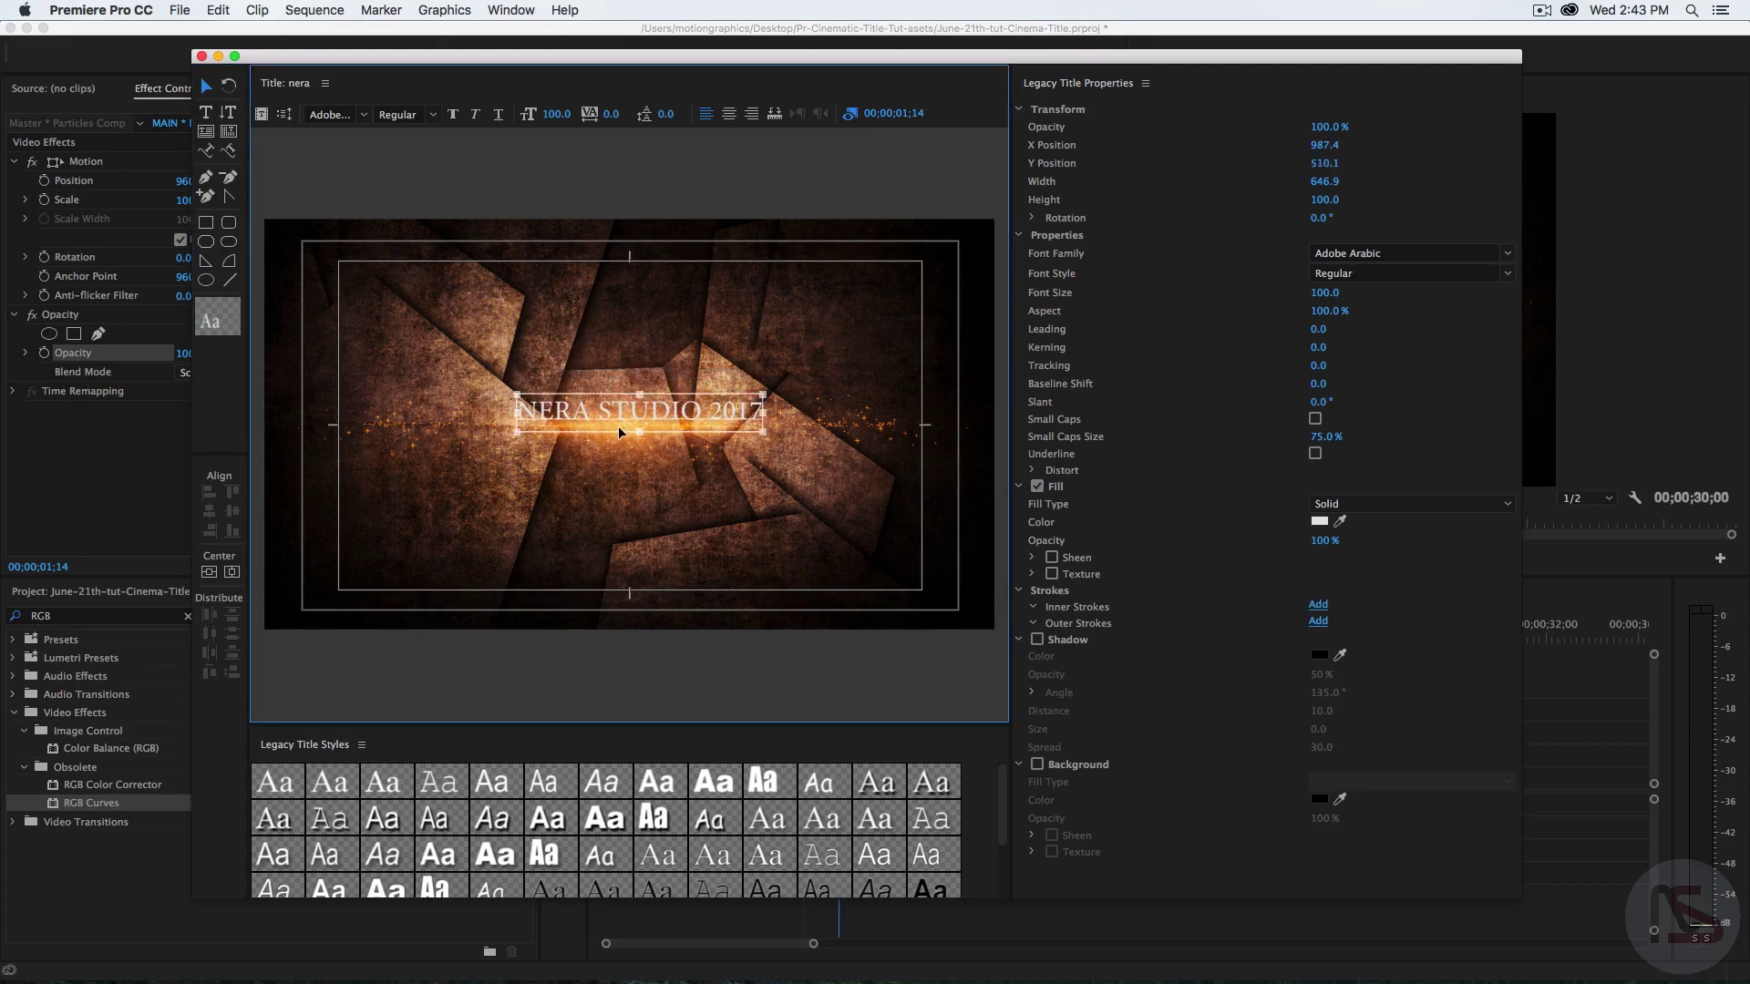
click(1325, 293)
text(1)
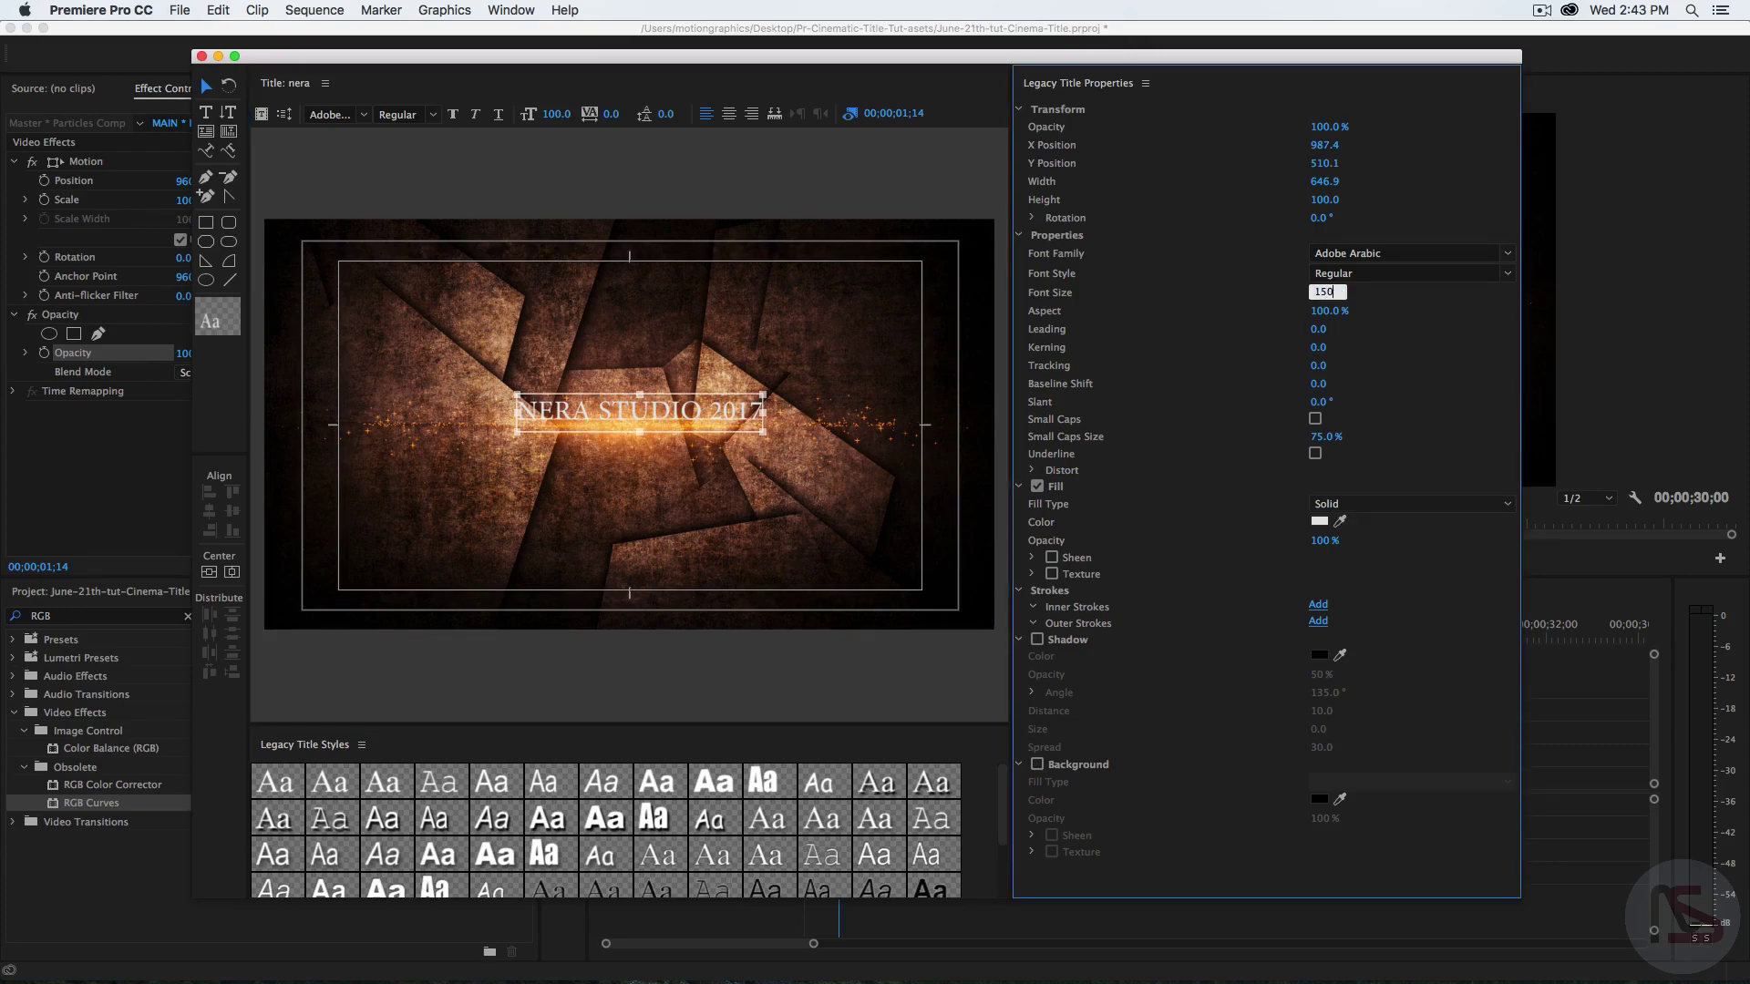
text(50)
key(Return)
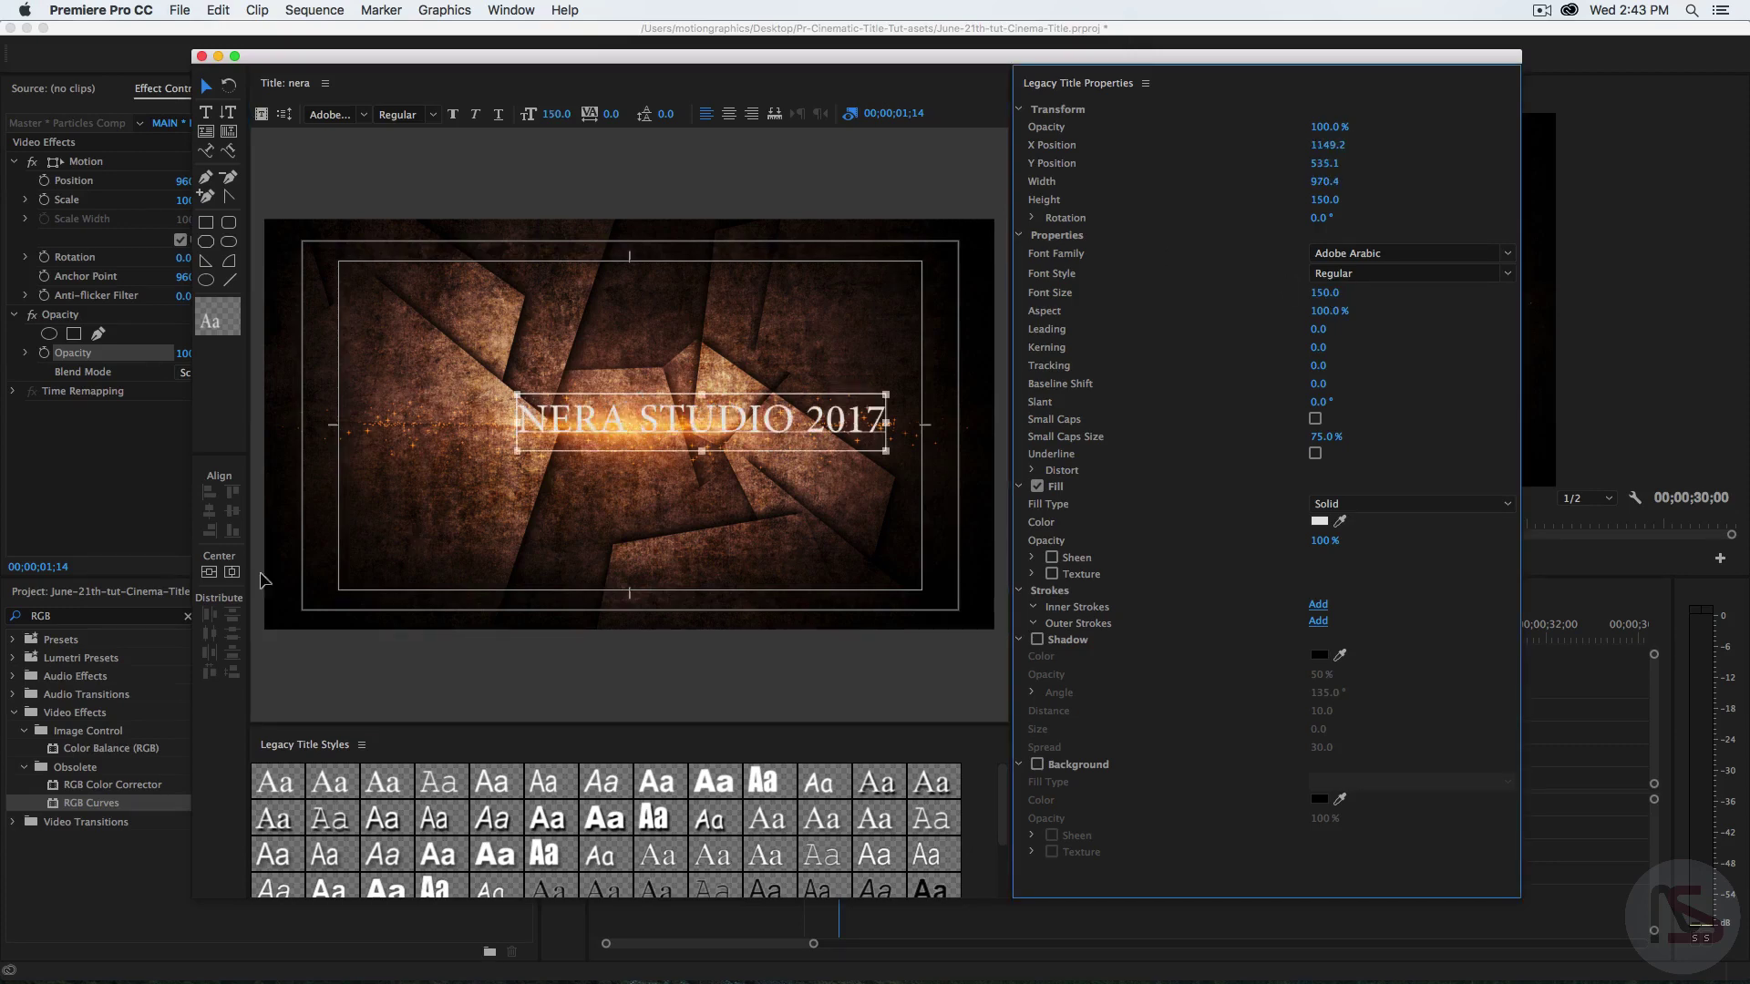
- Centre the title text horizontally and vertically in the frame, and nudge it up to a Y position of about 527
click(217, 578)
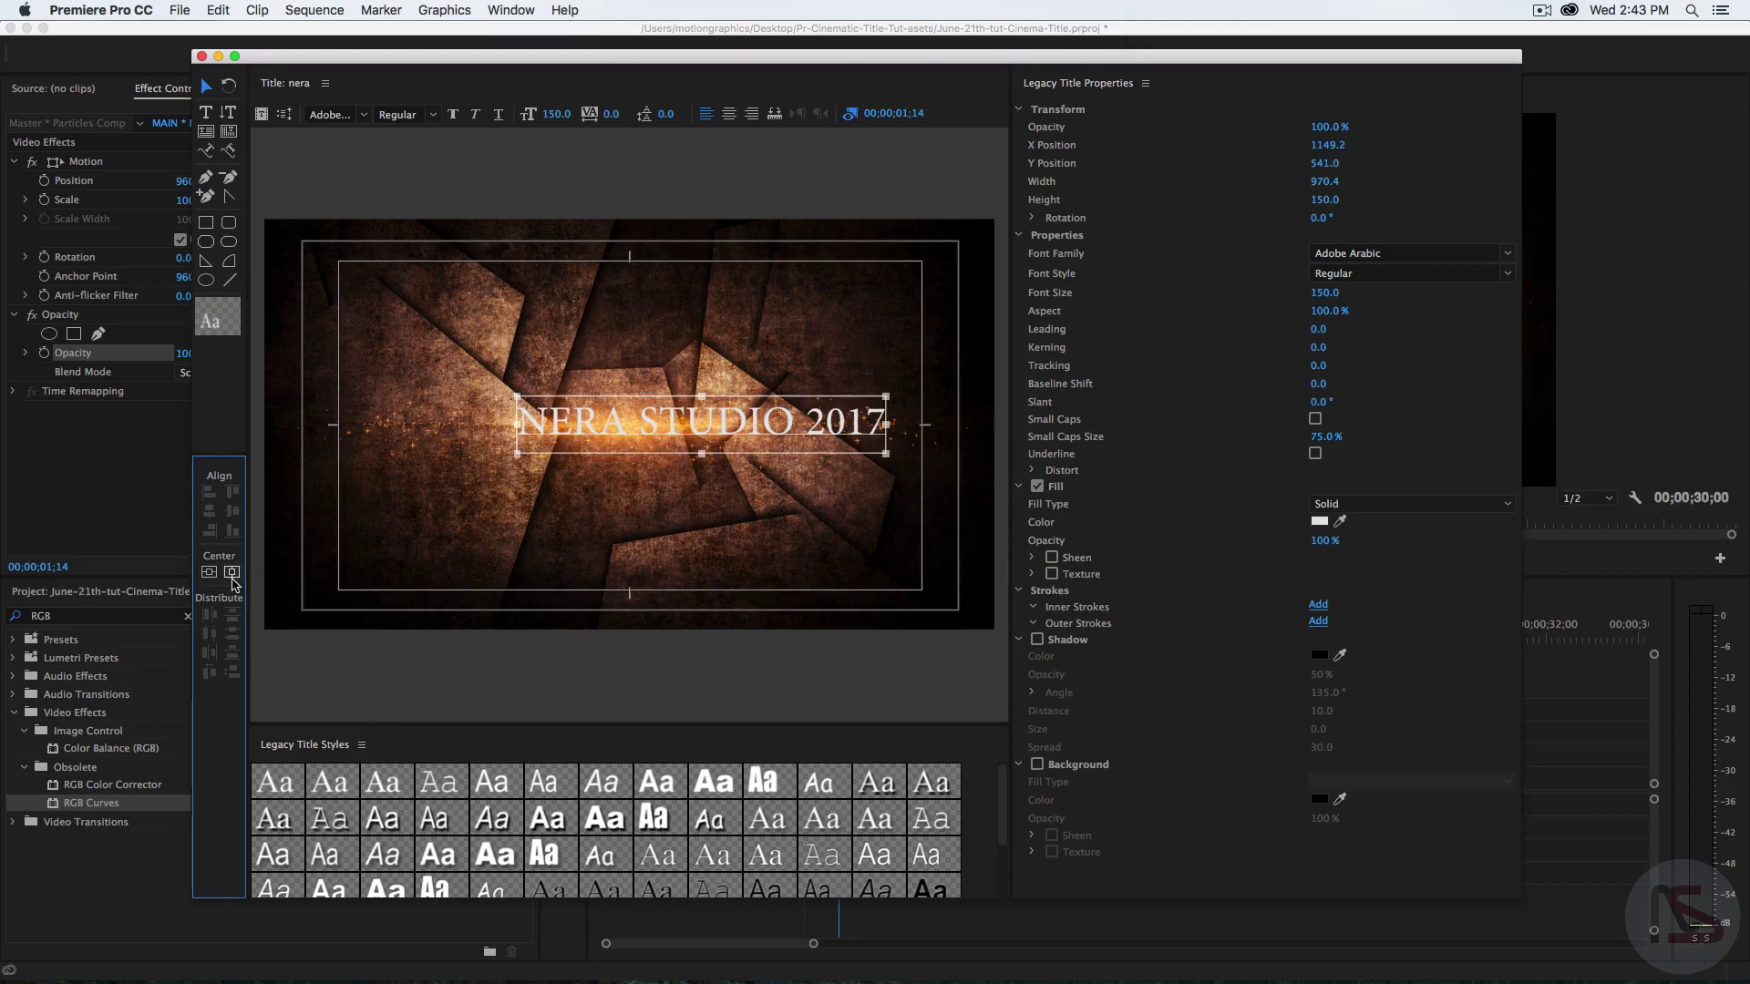
click(233, 578)
drag(637, 419, 637, 415)
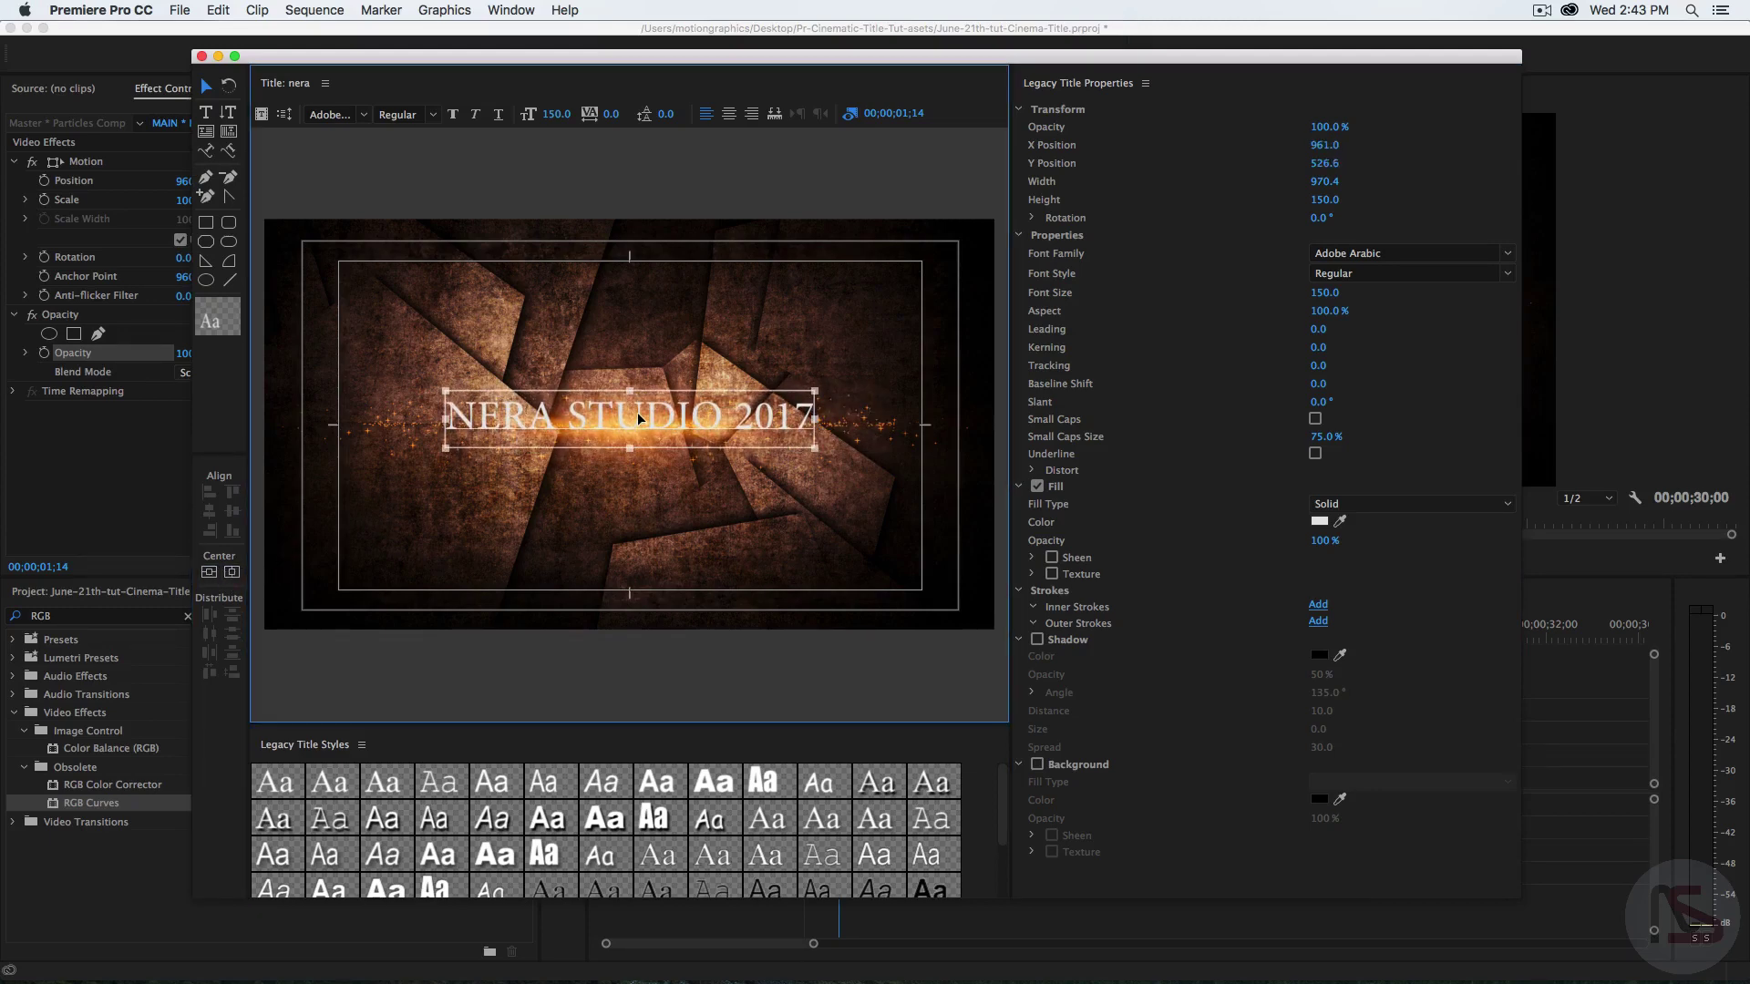
- Set the font style of the NERA STUDIO 2017 text to Bold
click(1507, 273)
click(1403, 294)
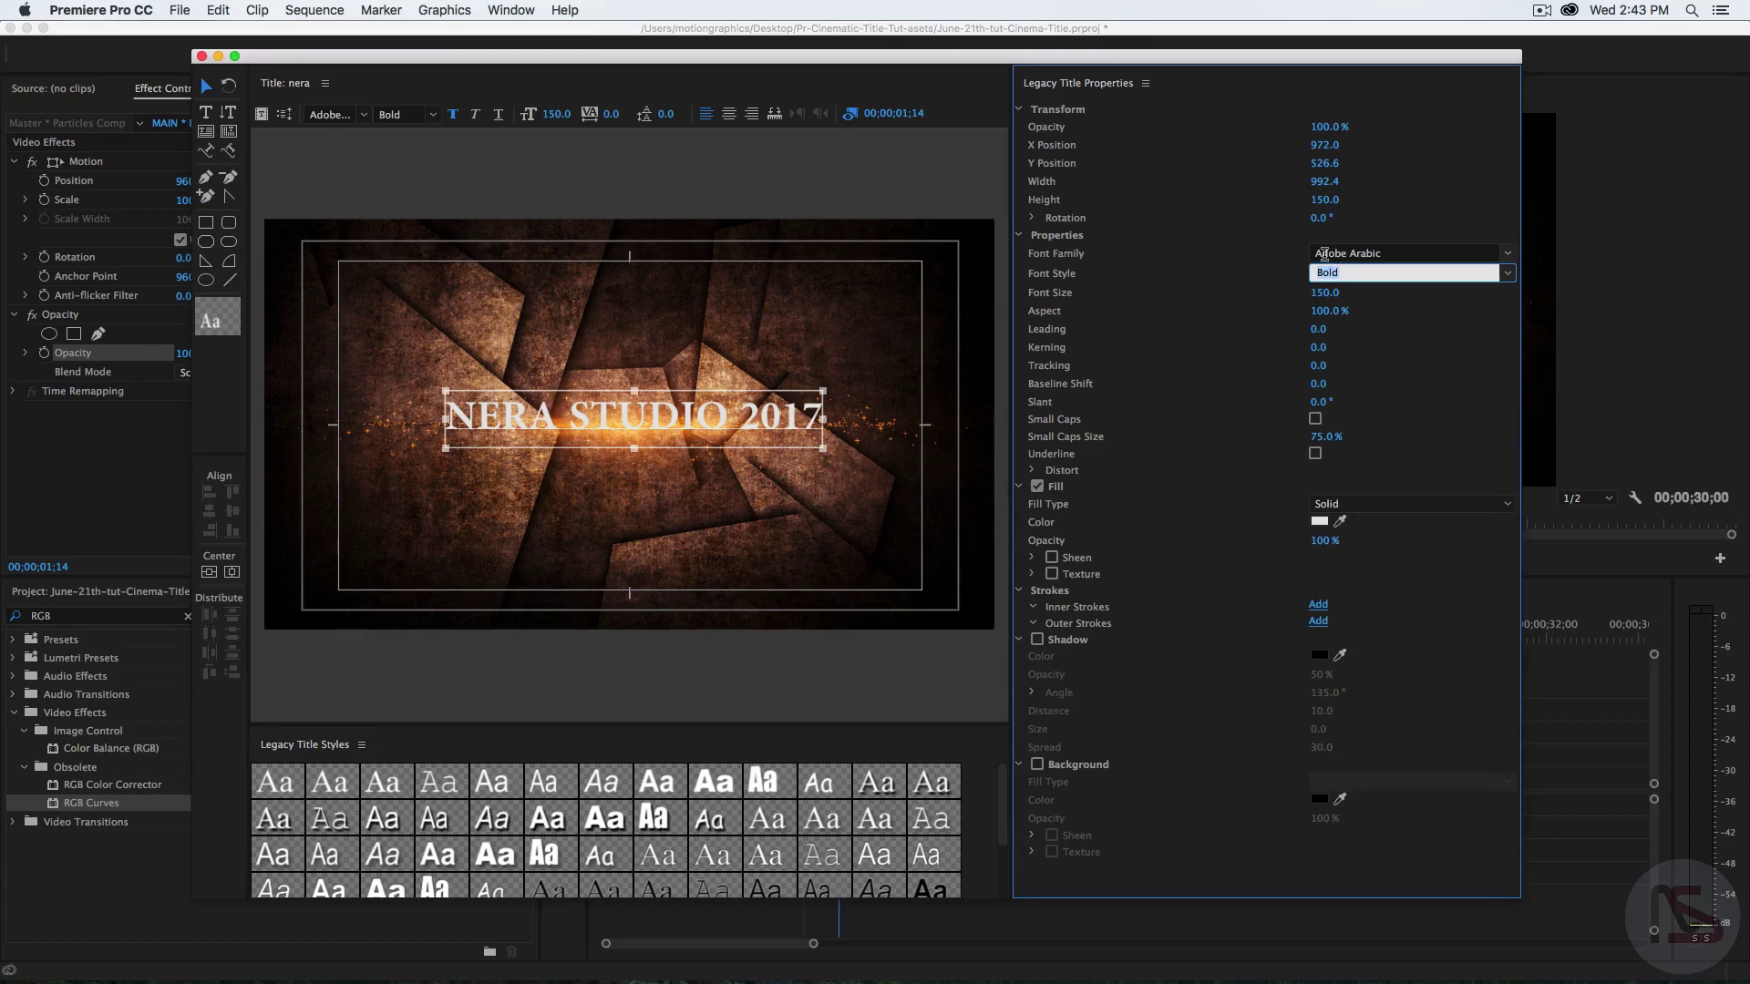
click(207, 87)
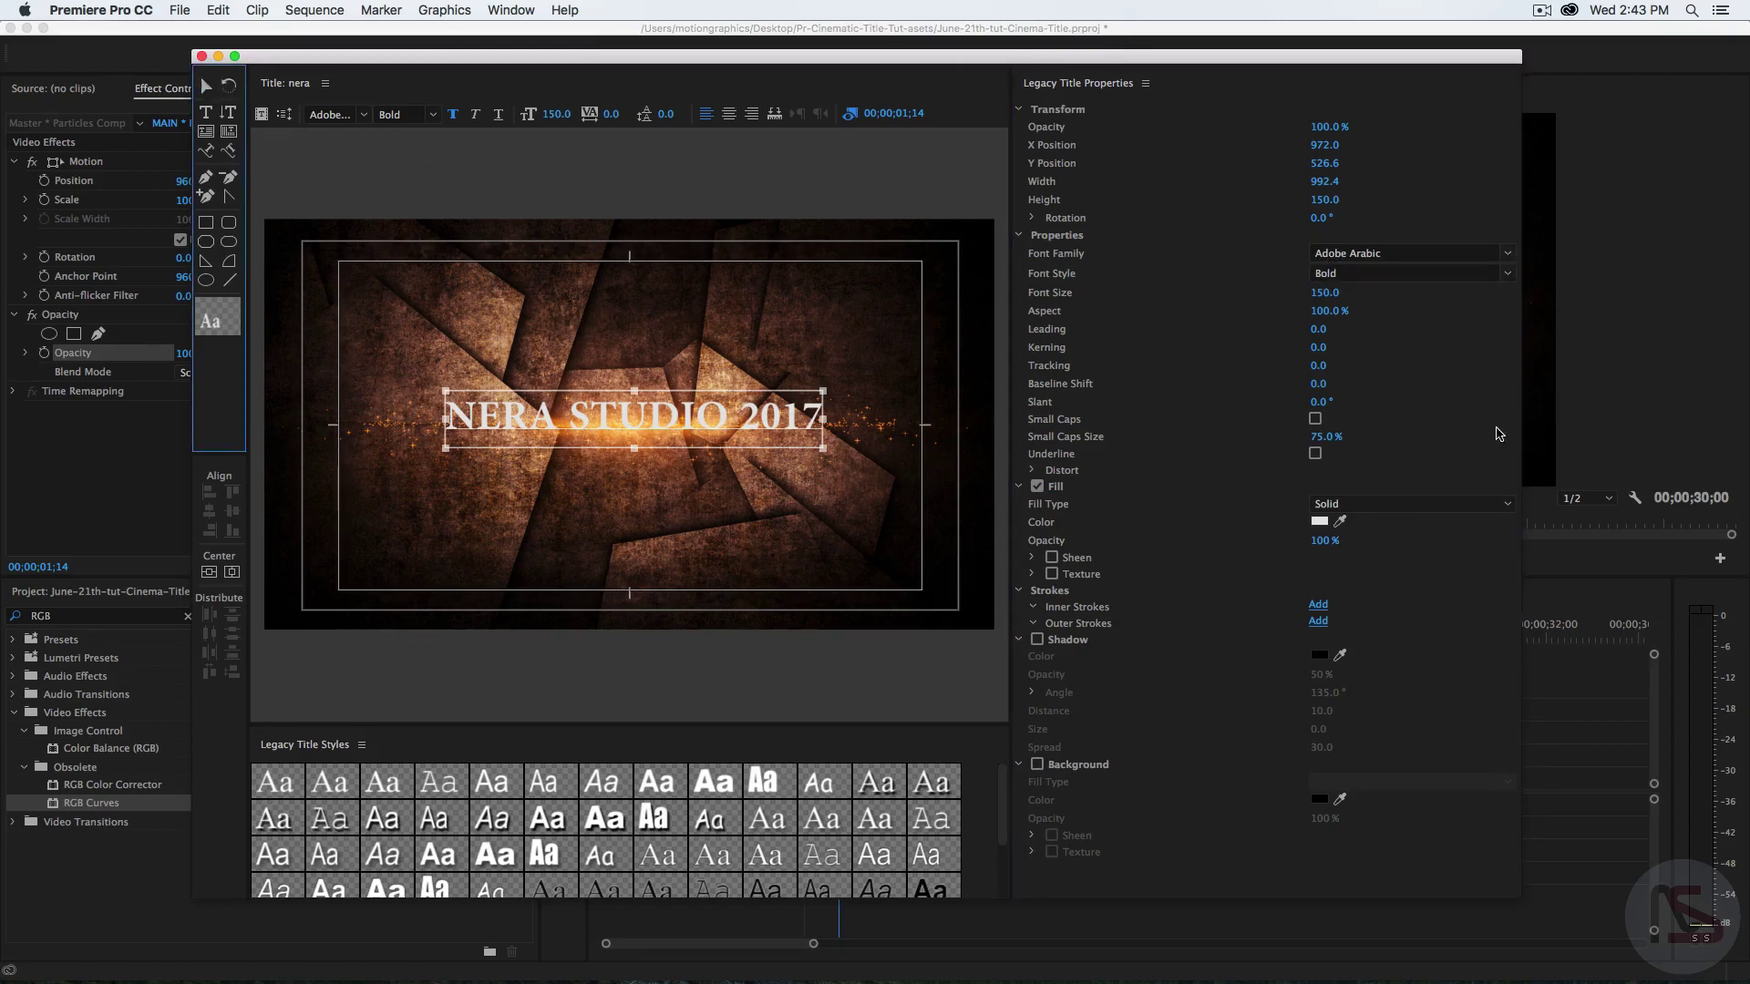
- Set the title text's fill colour to orange FB9925, starting from a colour sampled from the glow
click(1318, 522)
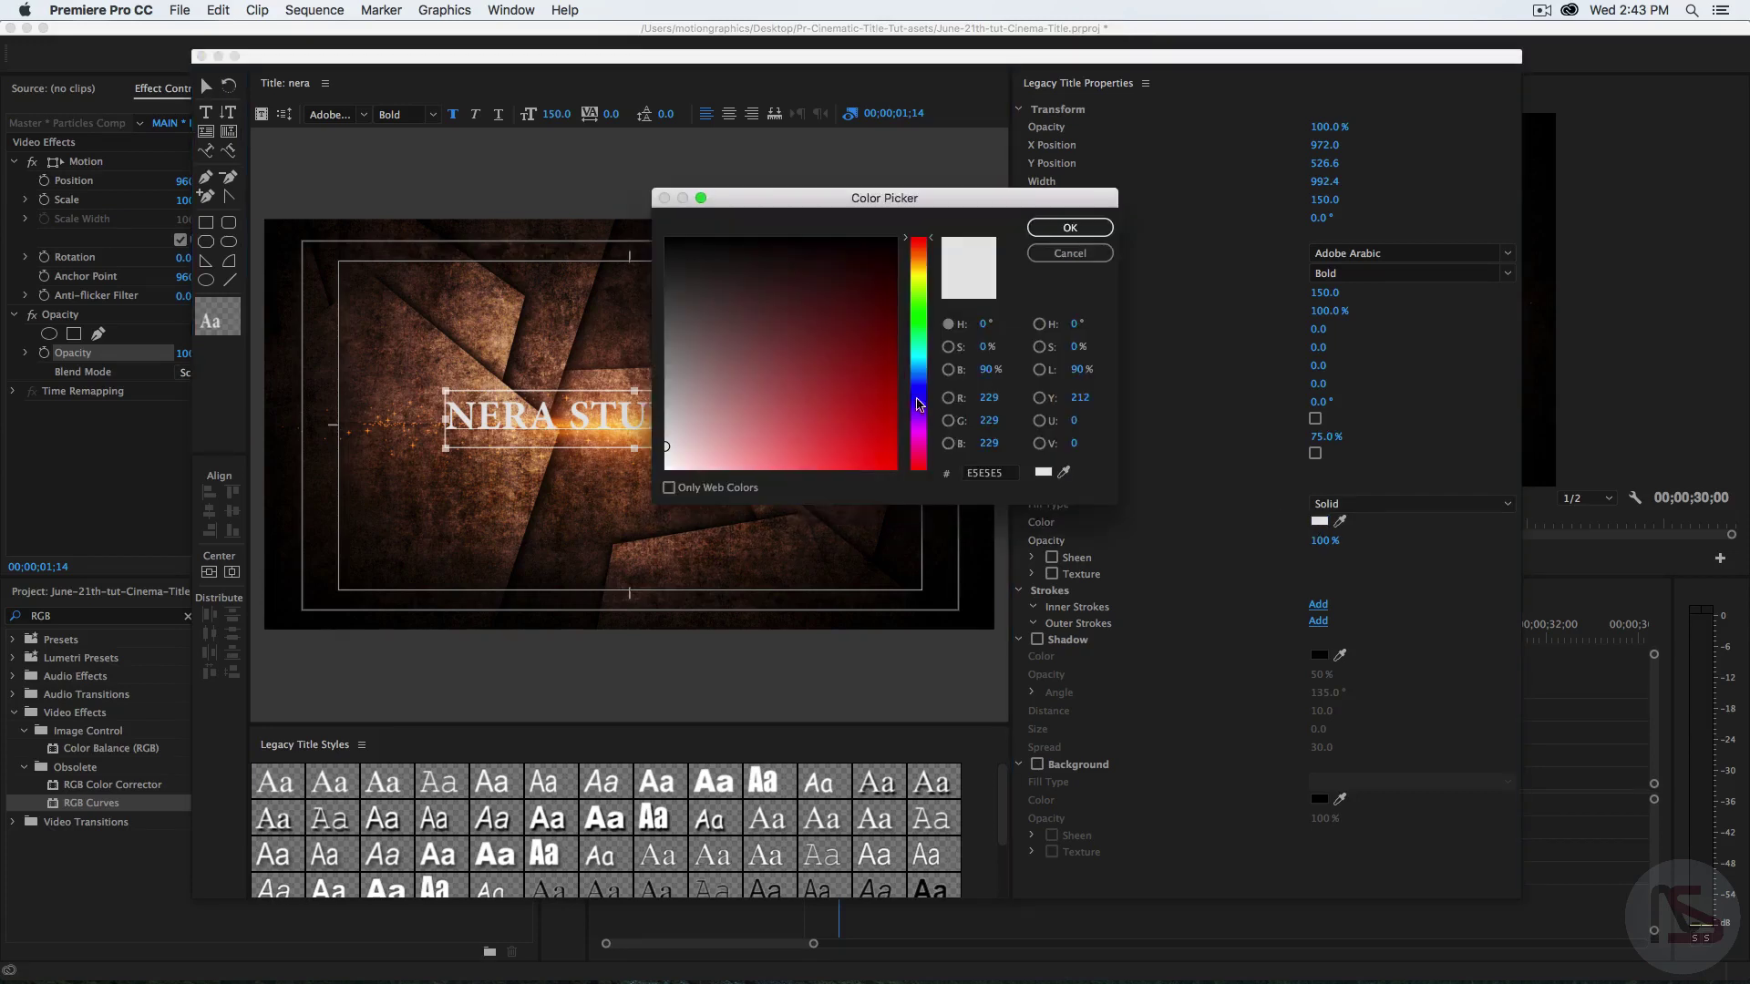
drag(836, 206, 1195, 203)
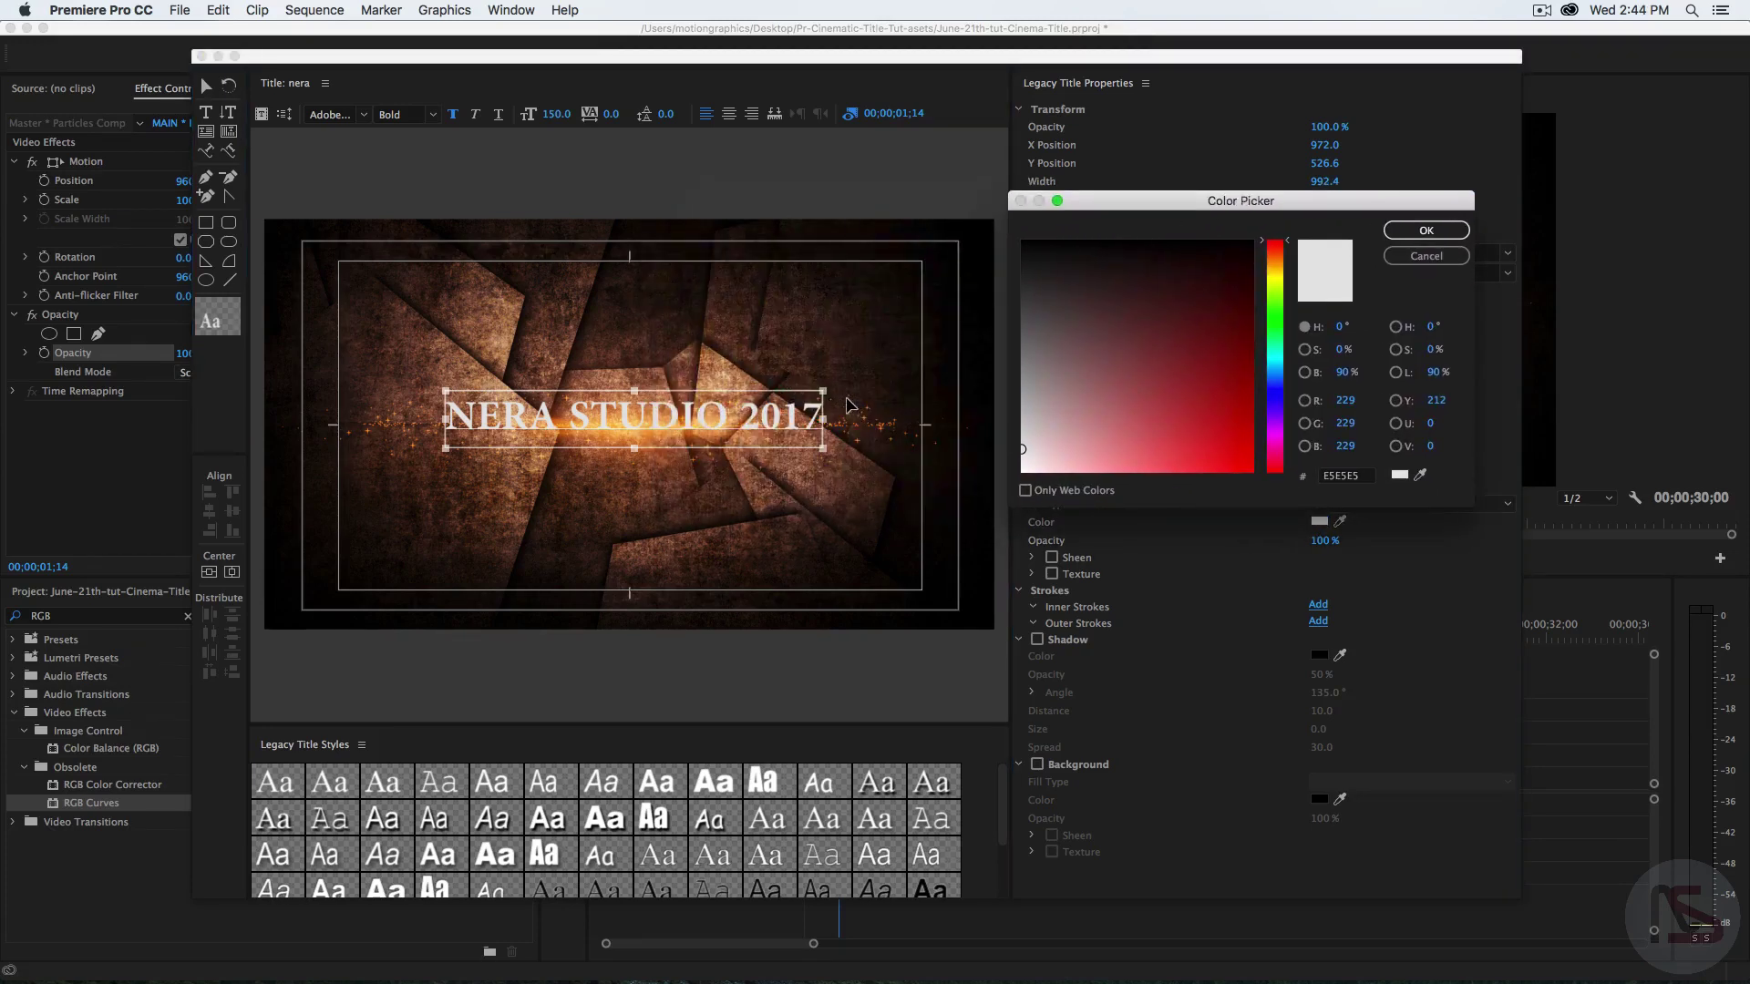
click(1421, 476)
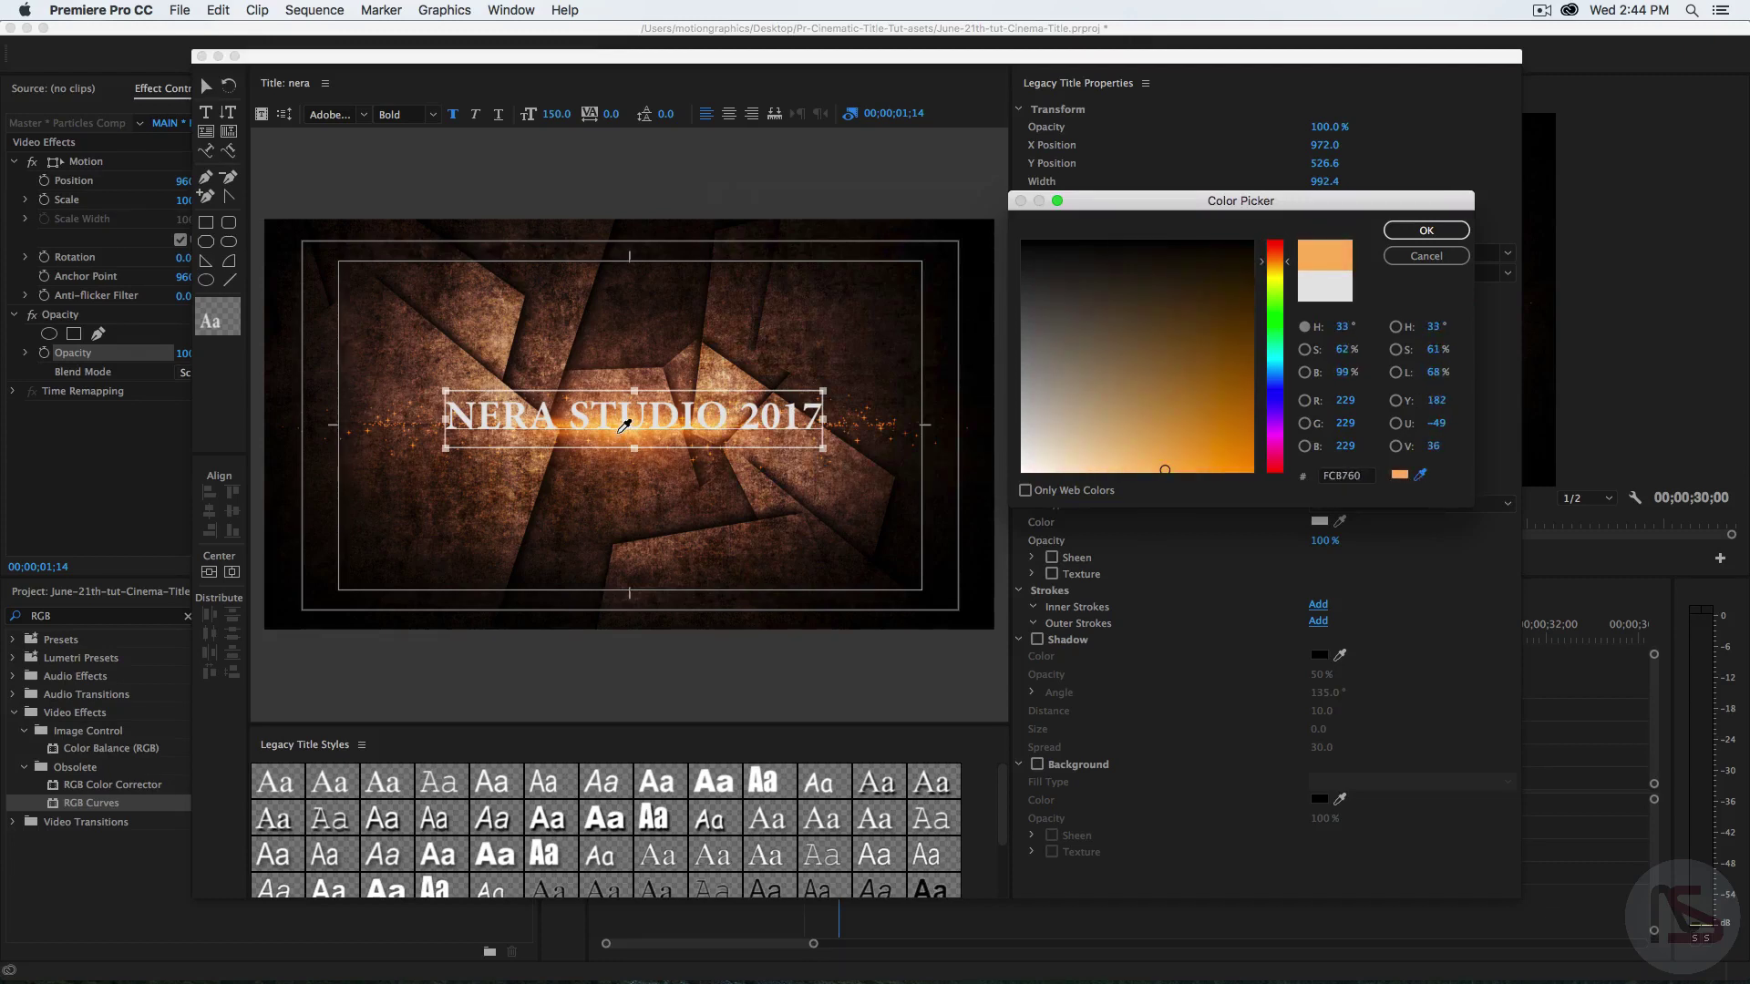
click(624, 426)
click(1263, 261)
drag(1216, 429, 1219, 469)
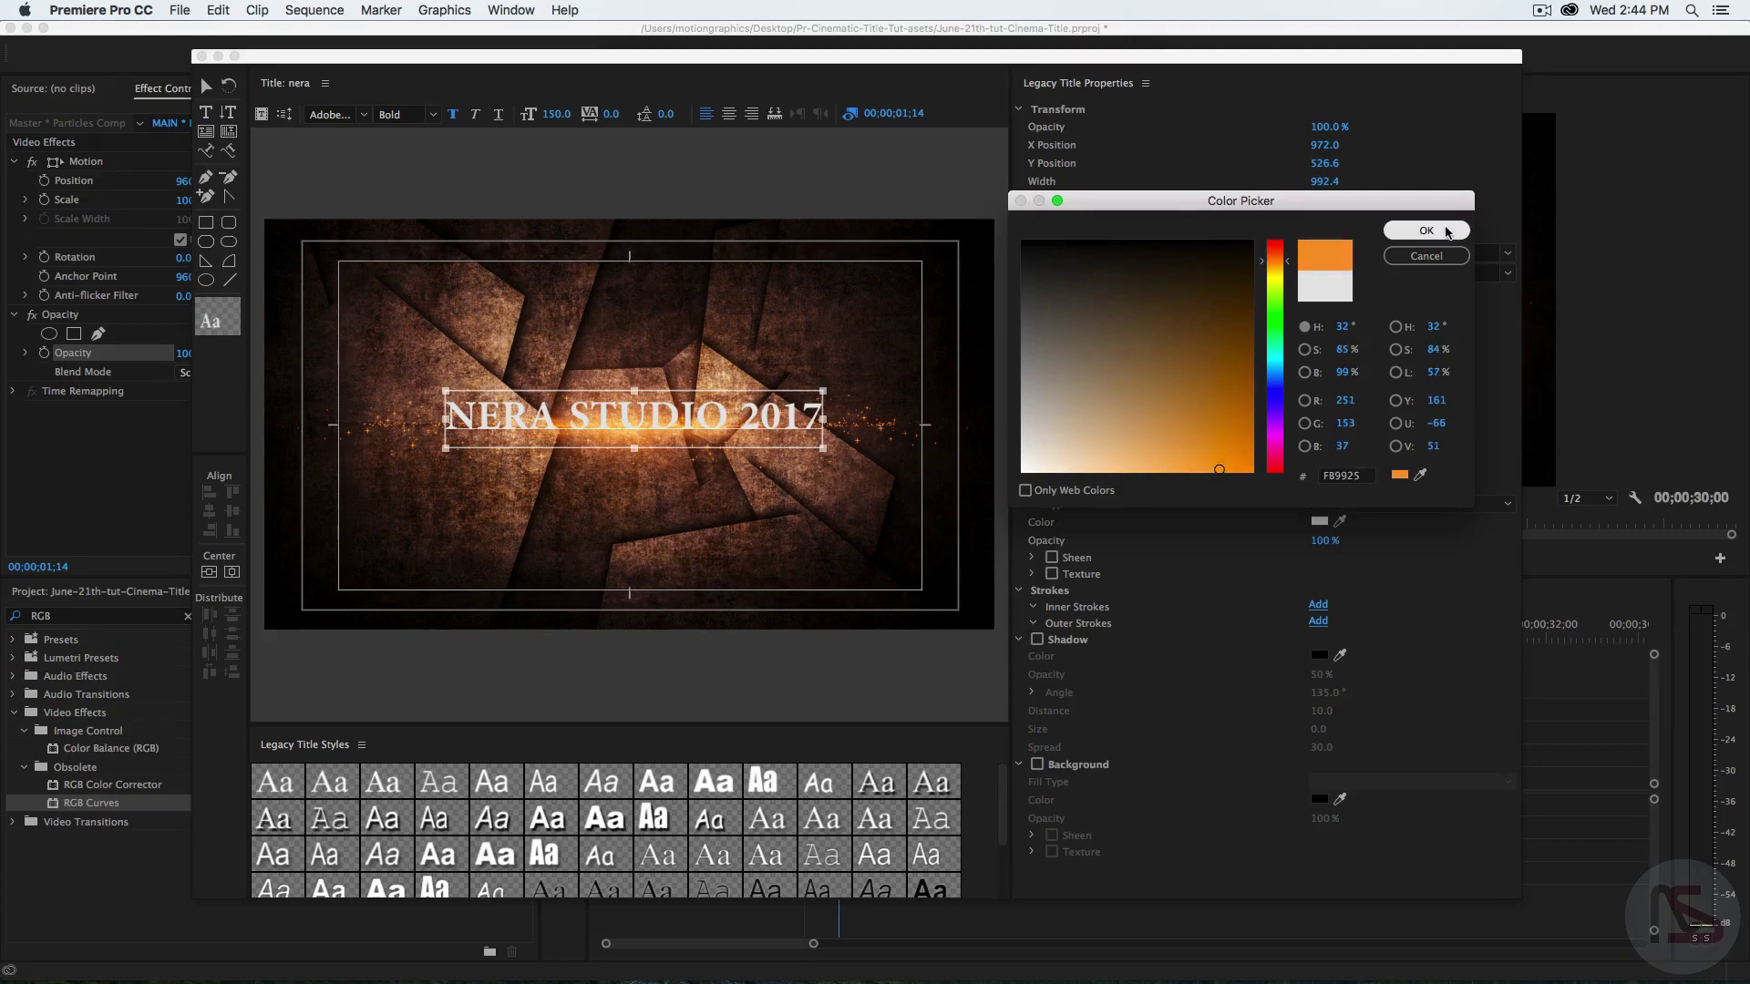
click(1447, 233)
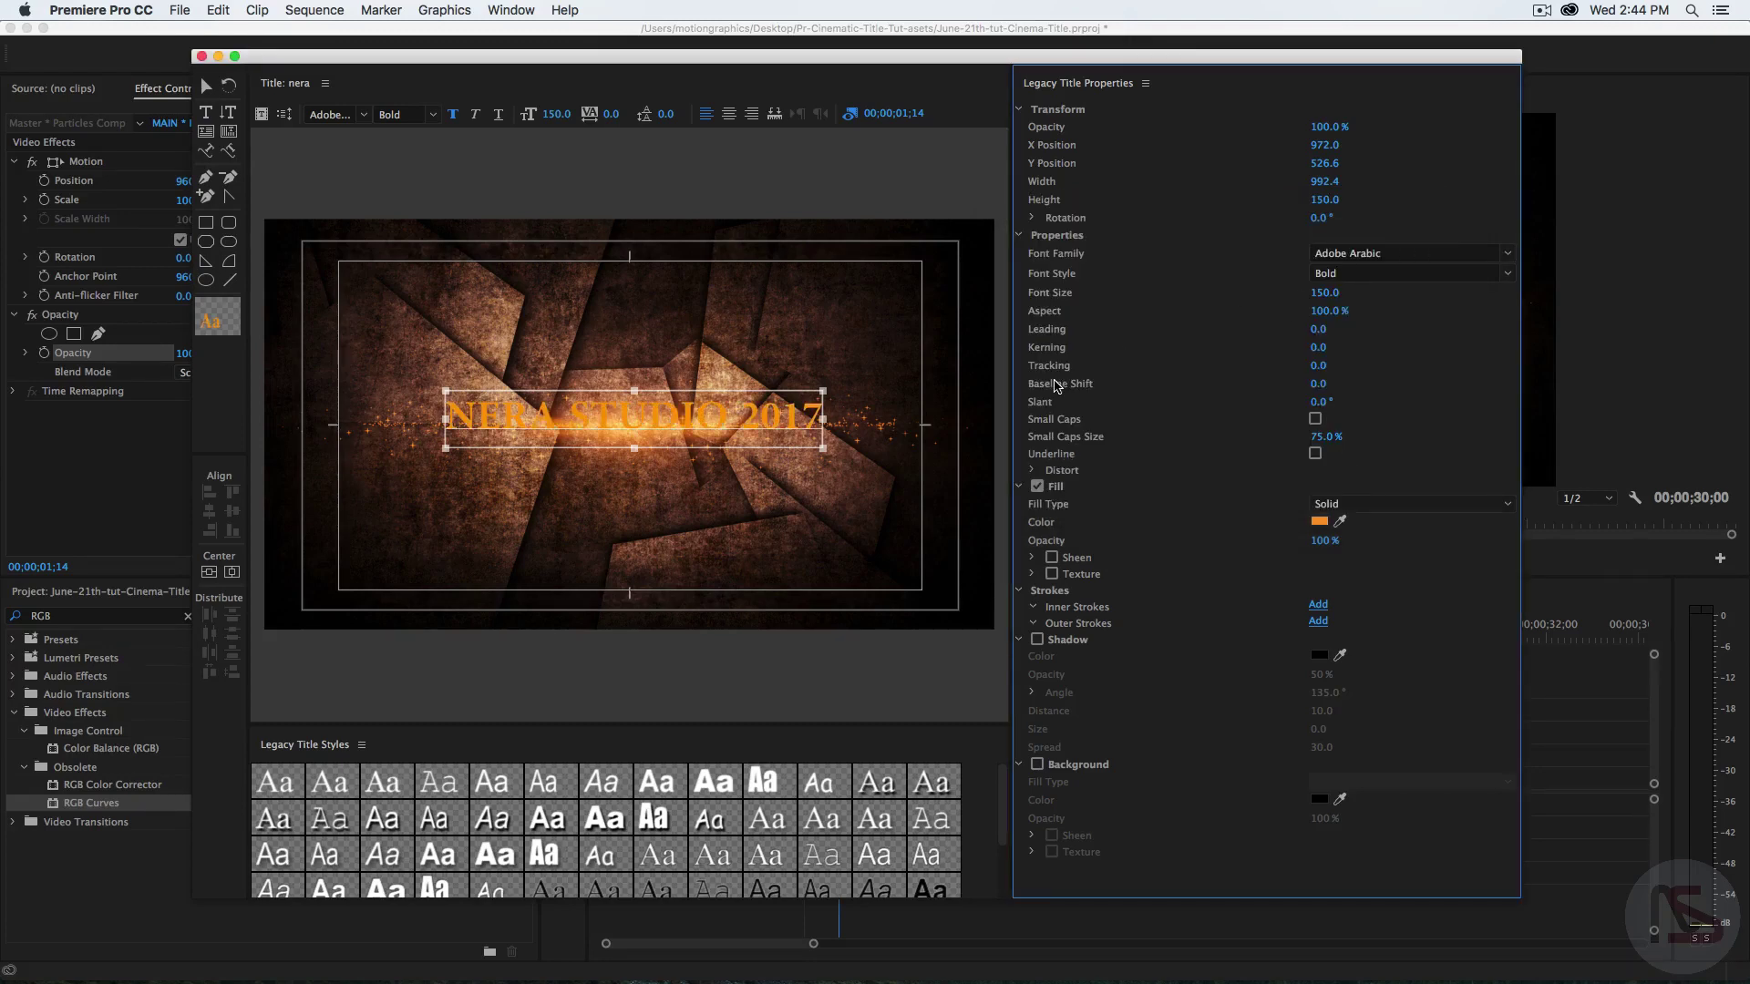
- Save the project, close the title editor, and move the nera title from the Img bin into the Text bin
key(super+s)
click(201, 56)
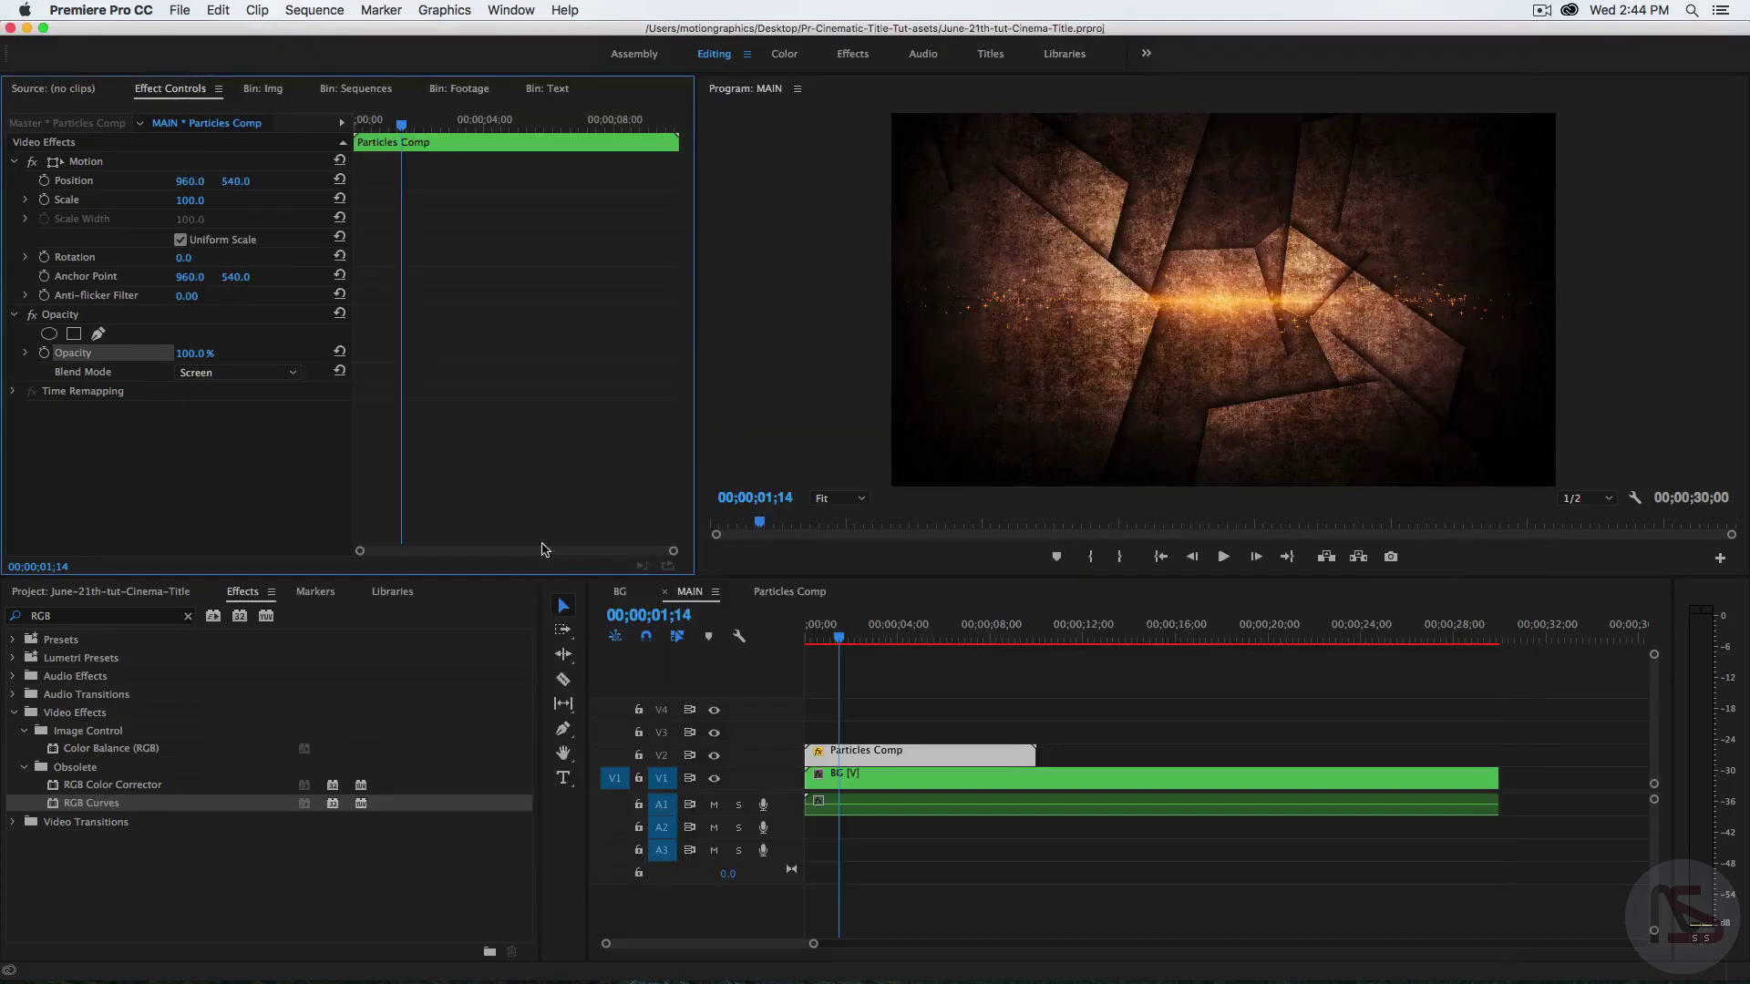
click(551, 89)
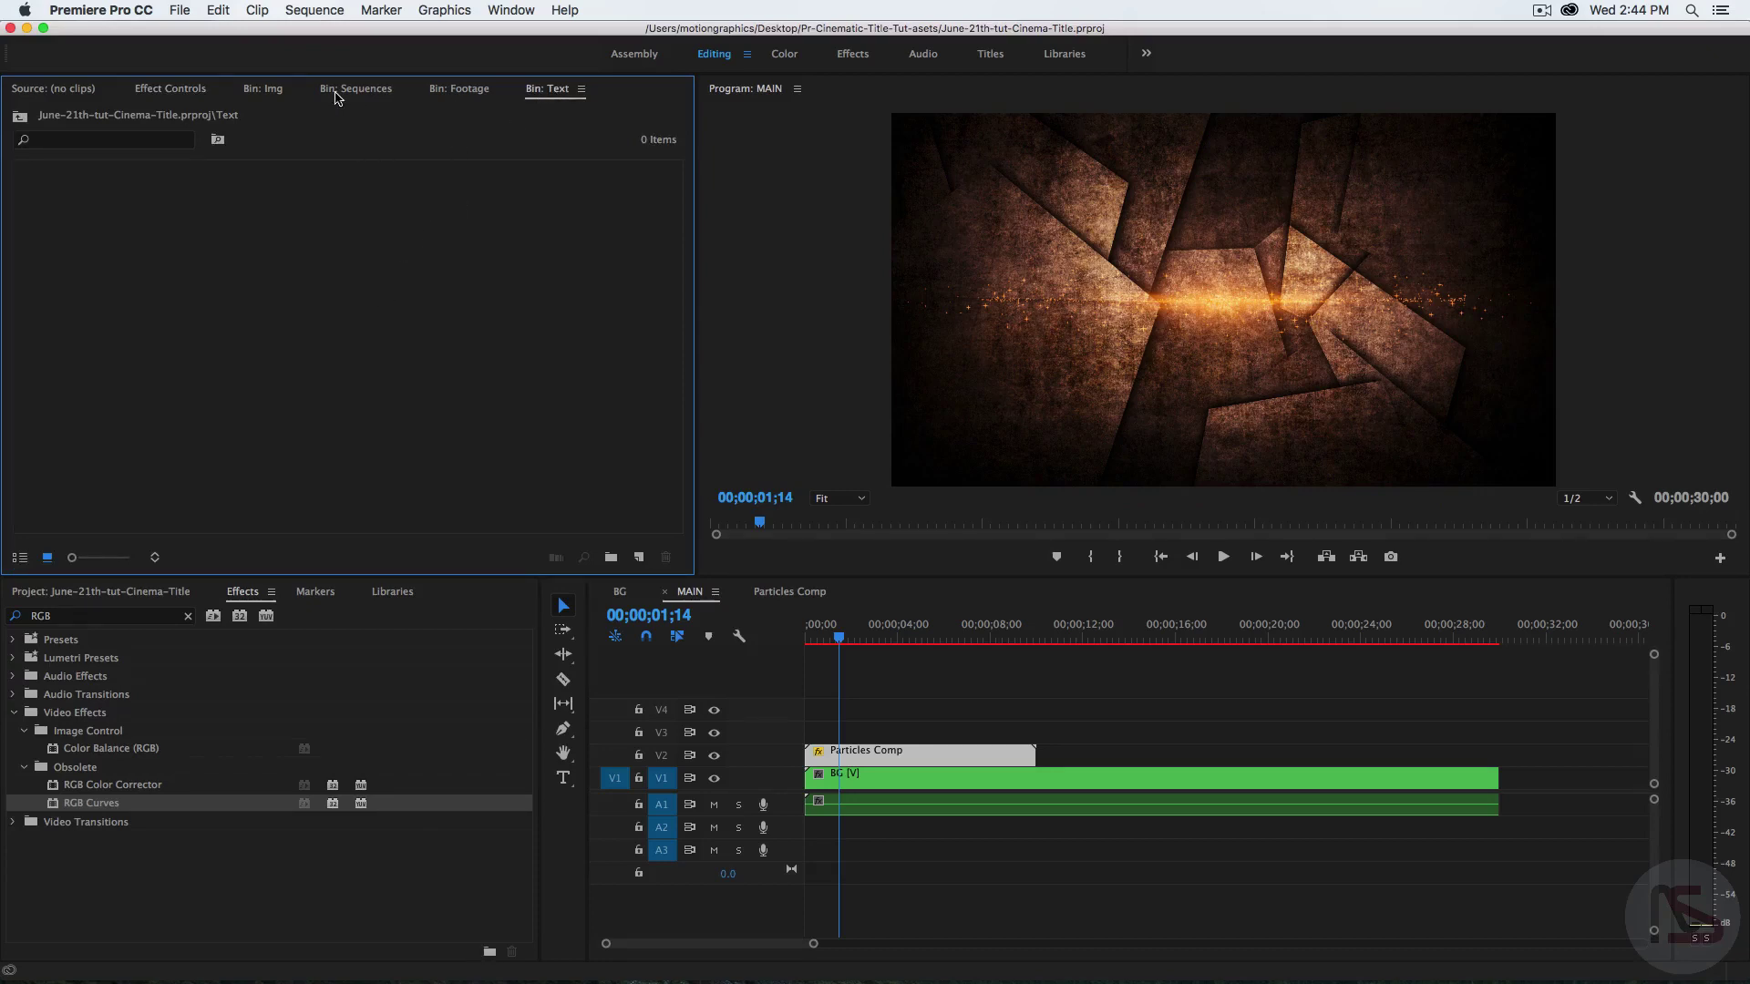
click(249, 95)
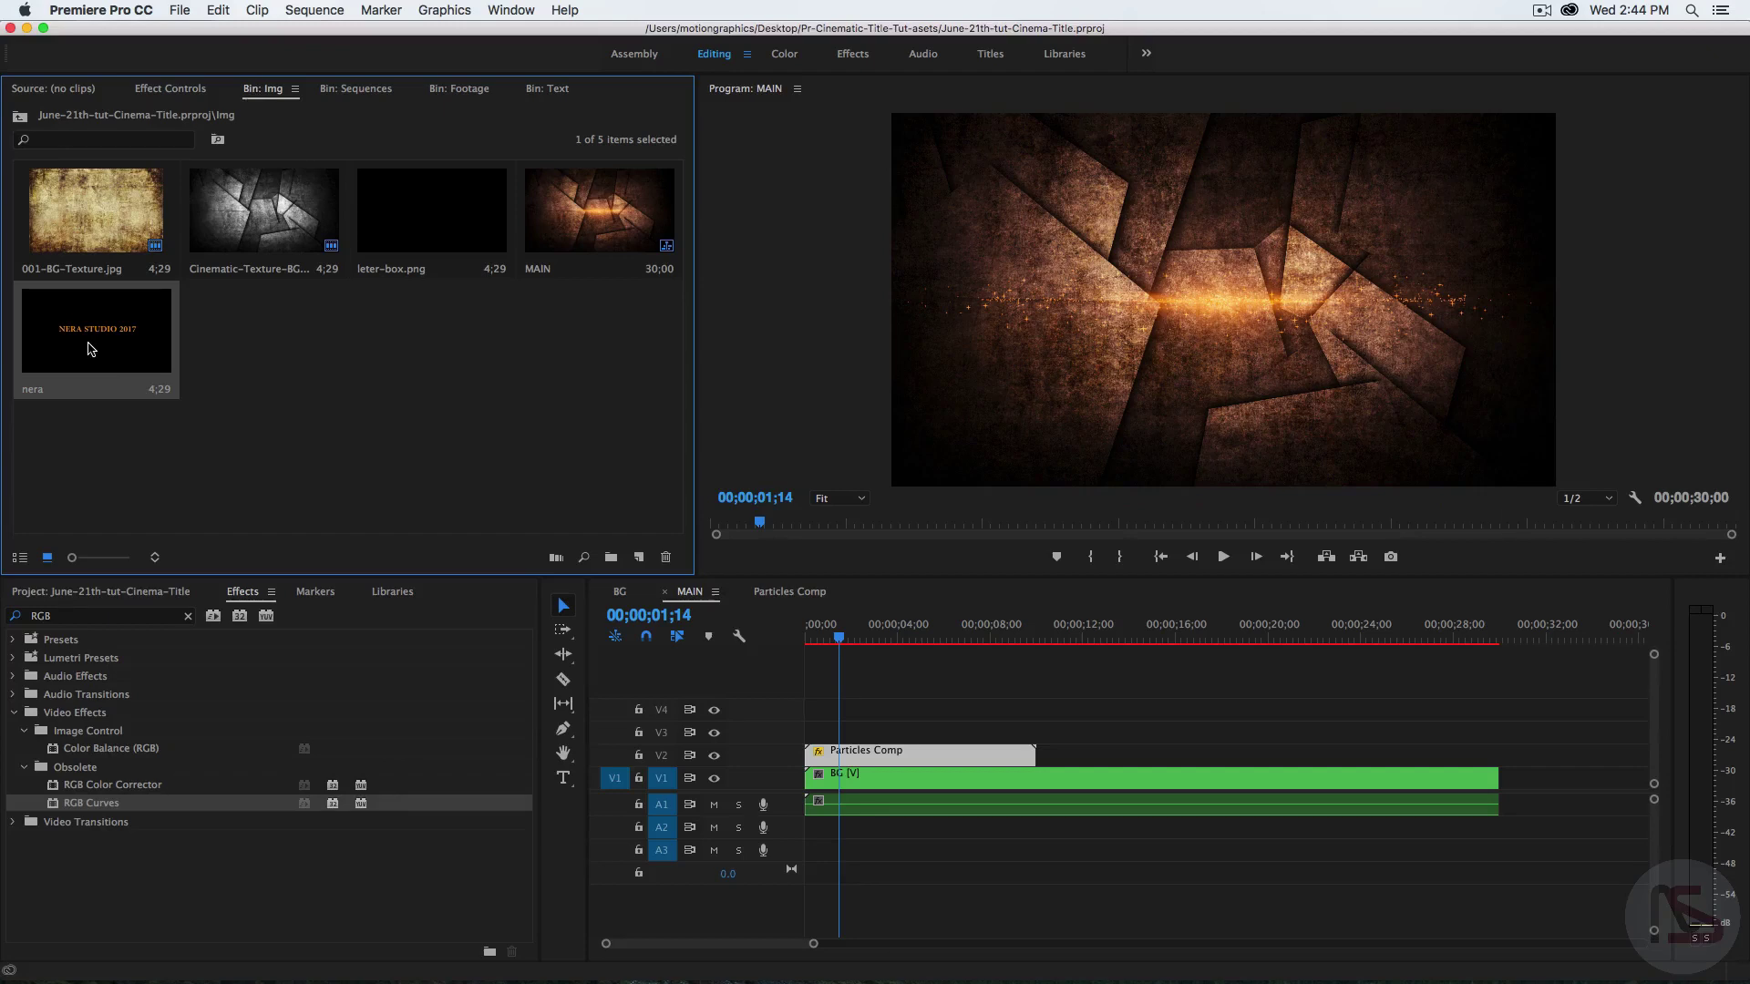
click(85, 594)
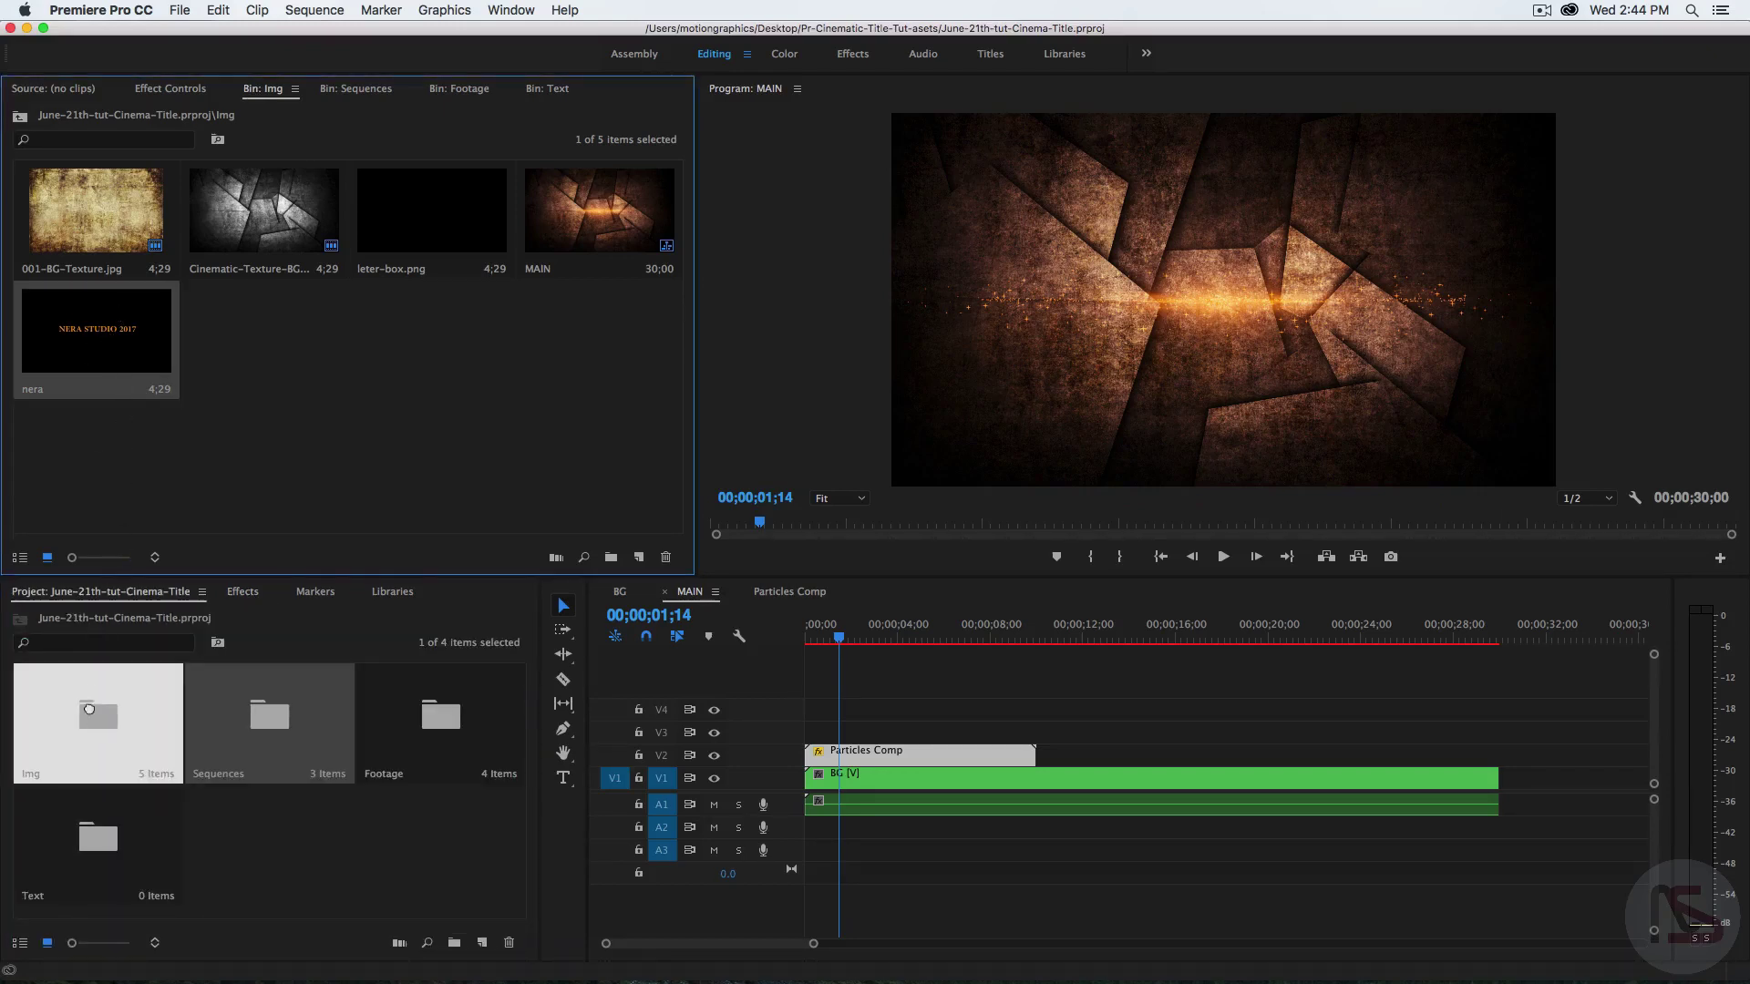
drag(204, 864, 120, 845)
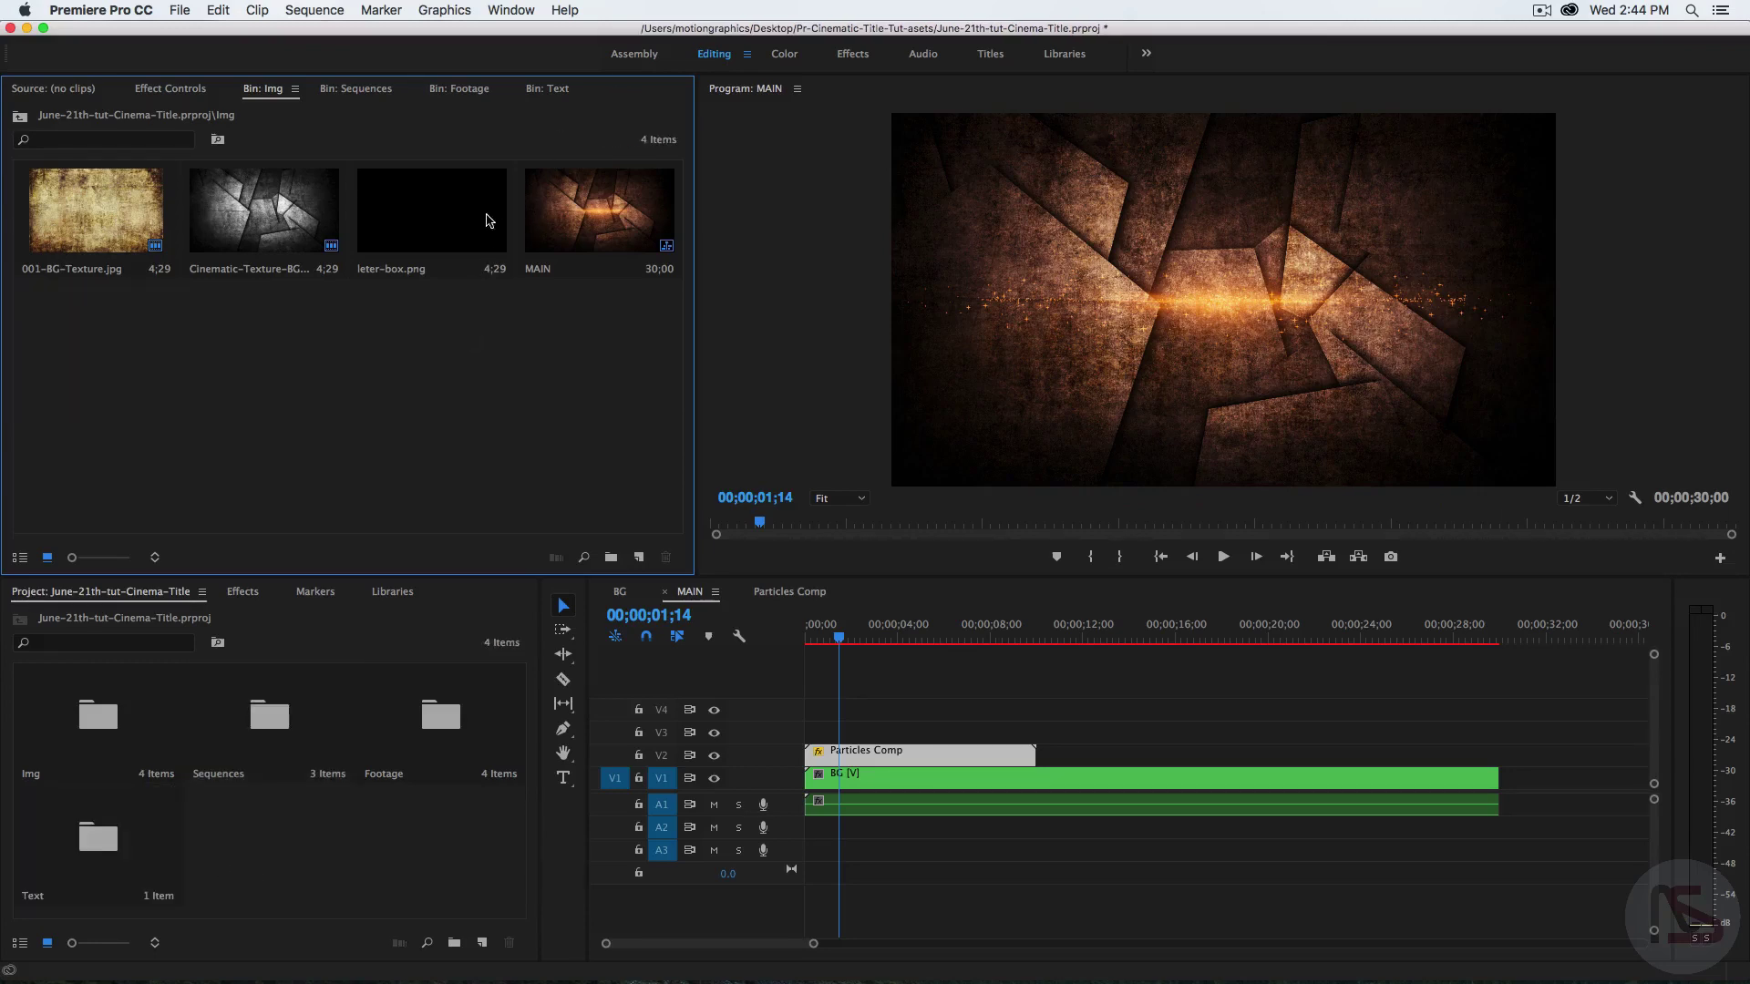
- Place the nera title on track V3 spanning the full length of Particles Comp, and move the playhead to 00;00;04;15
click(552, 90)
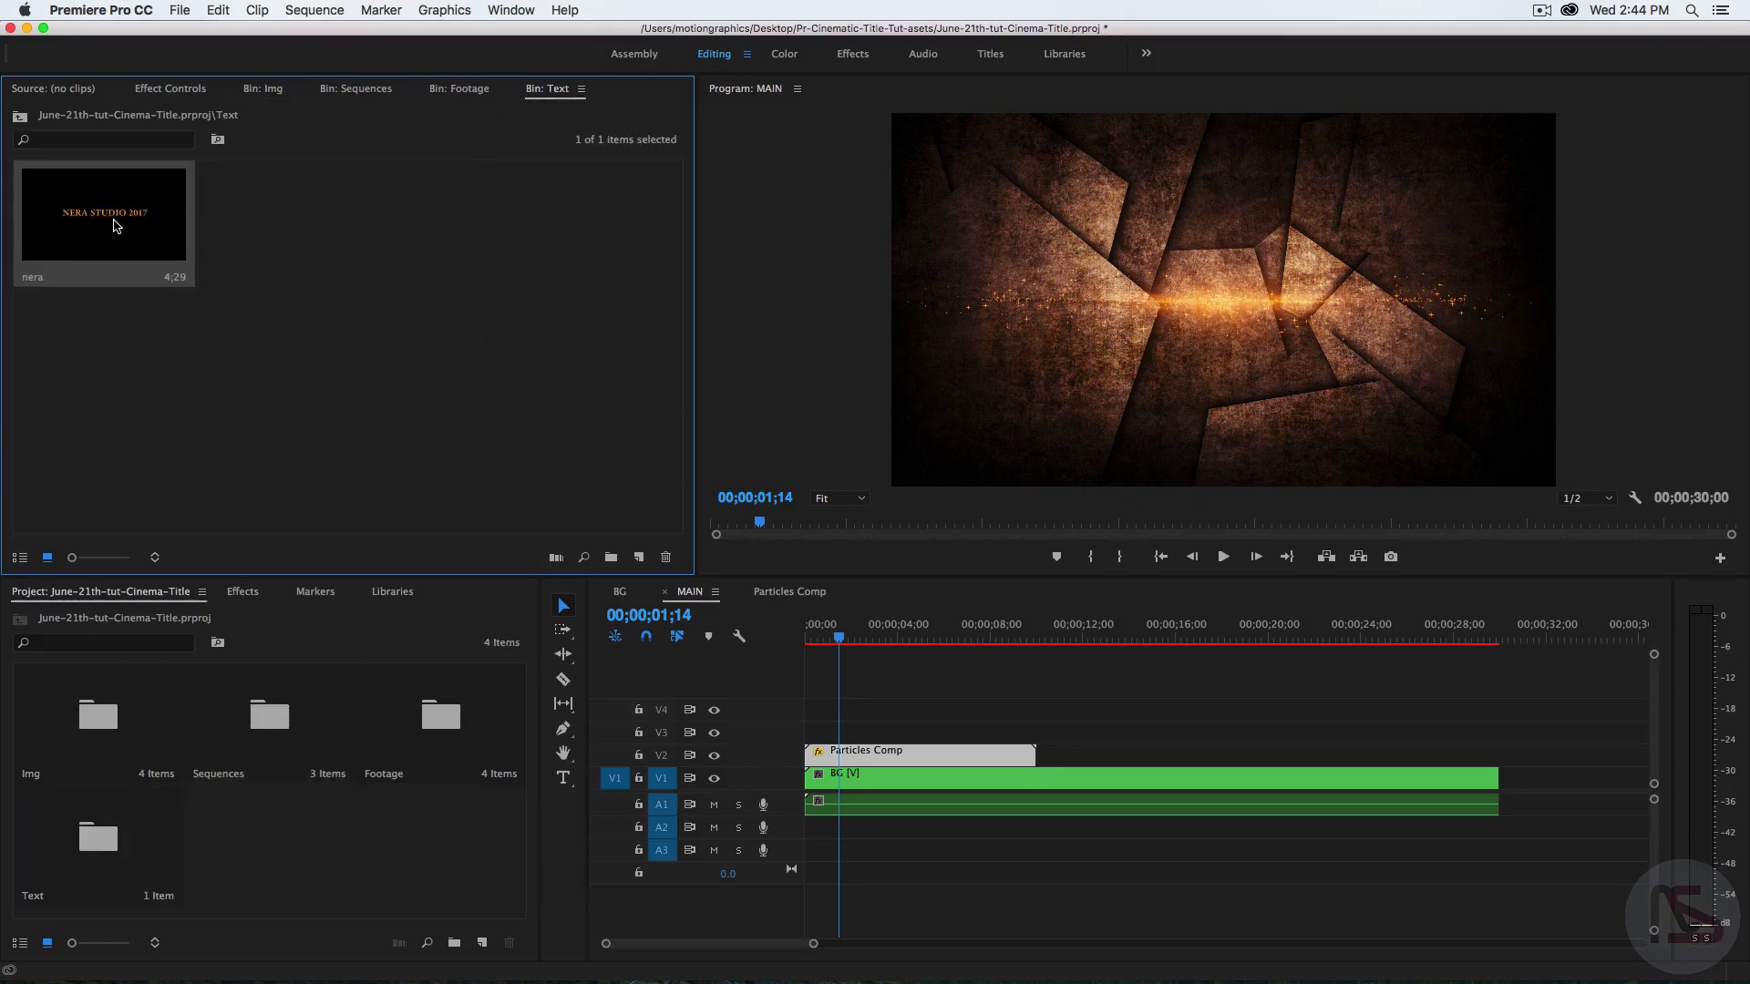
drag(112, 231, 760, 719)
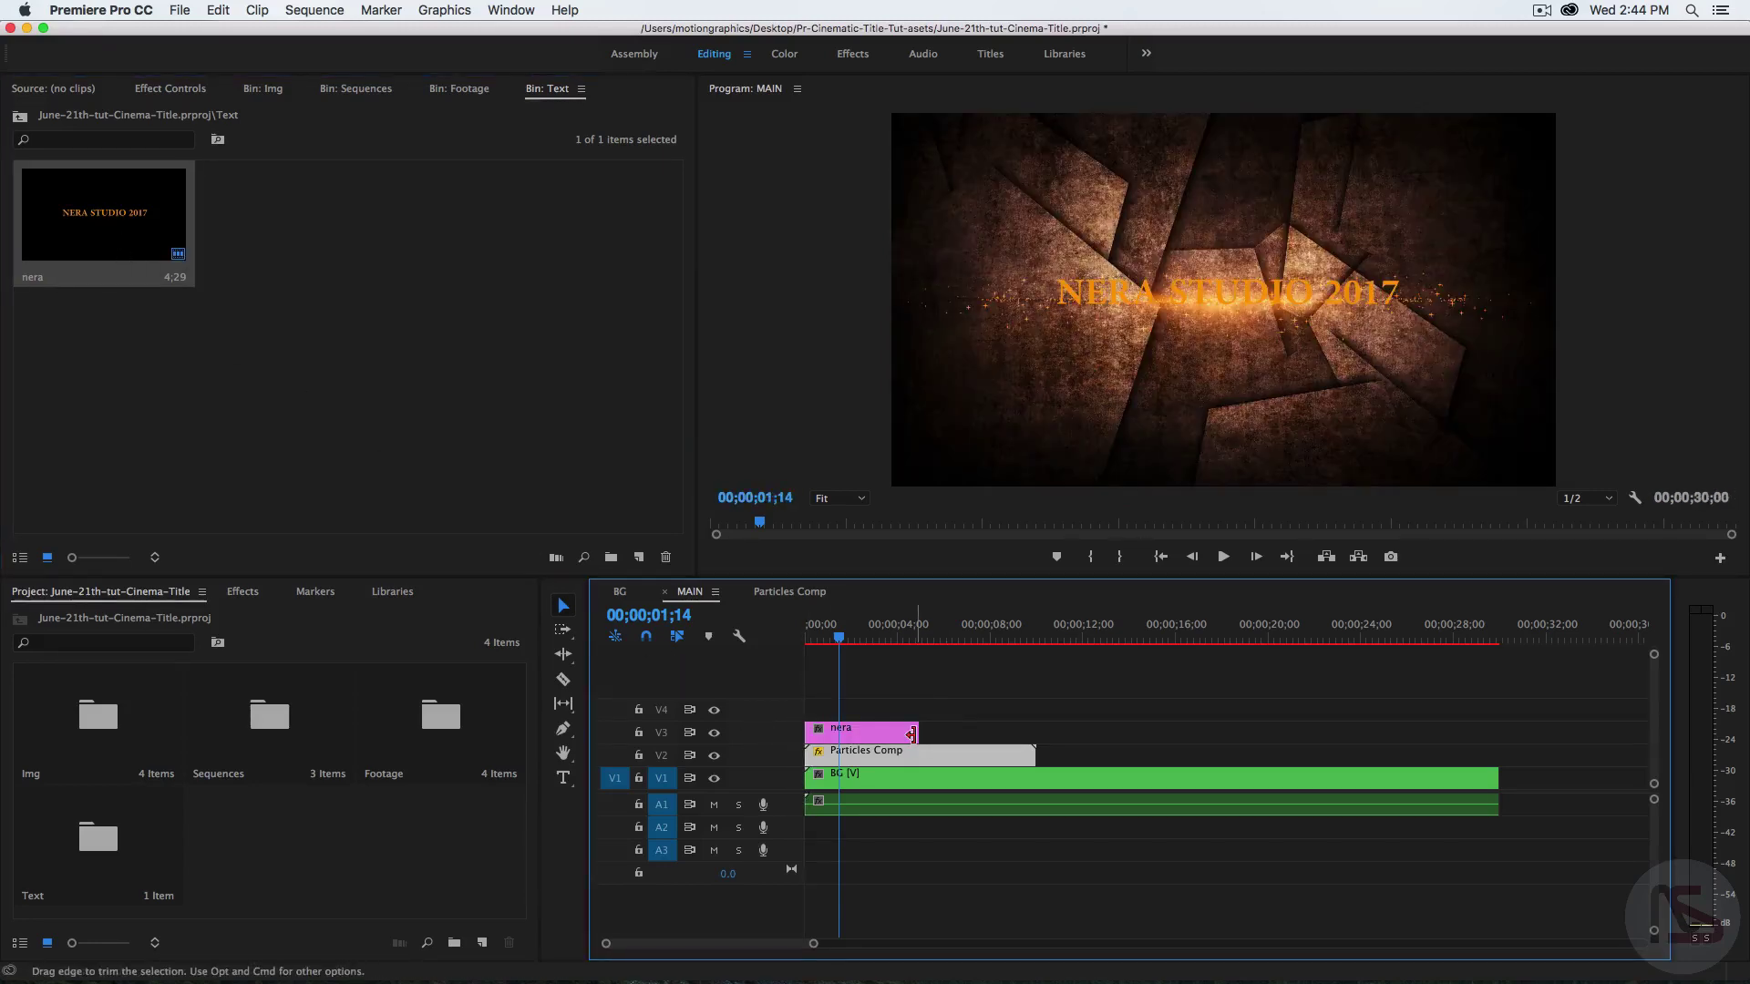
drag(916, 731, 1035, 731)
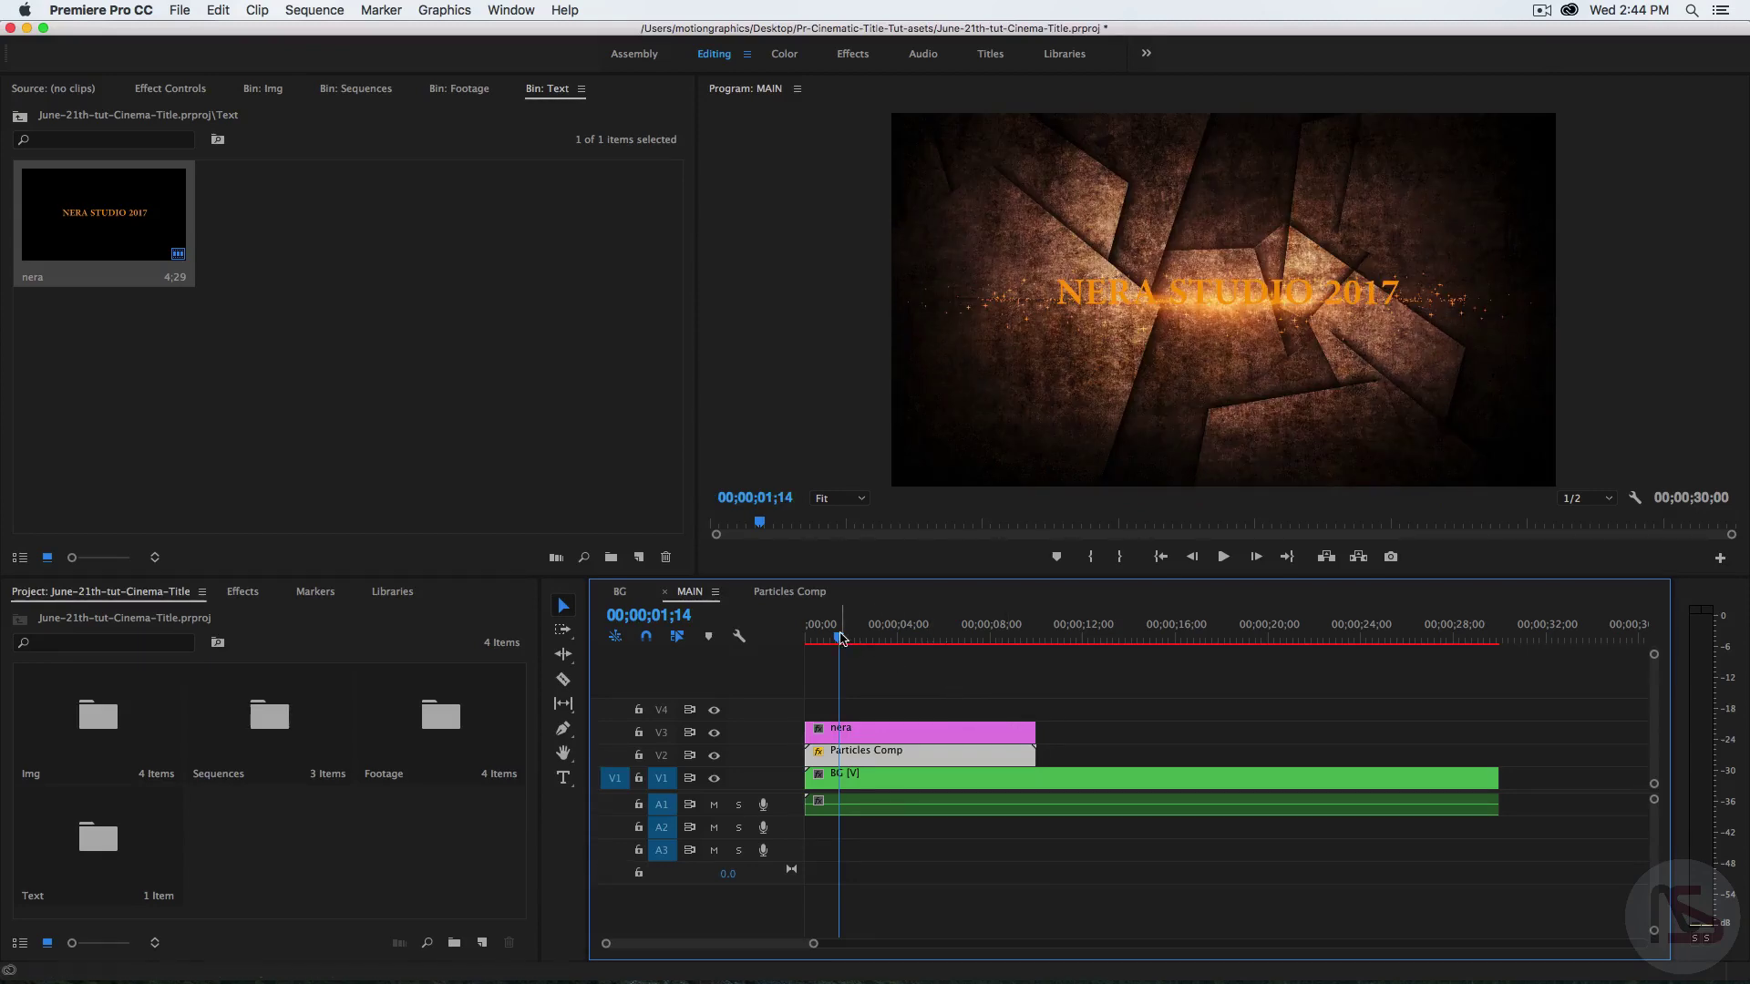
drag(840, 633, 911, 626)
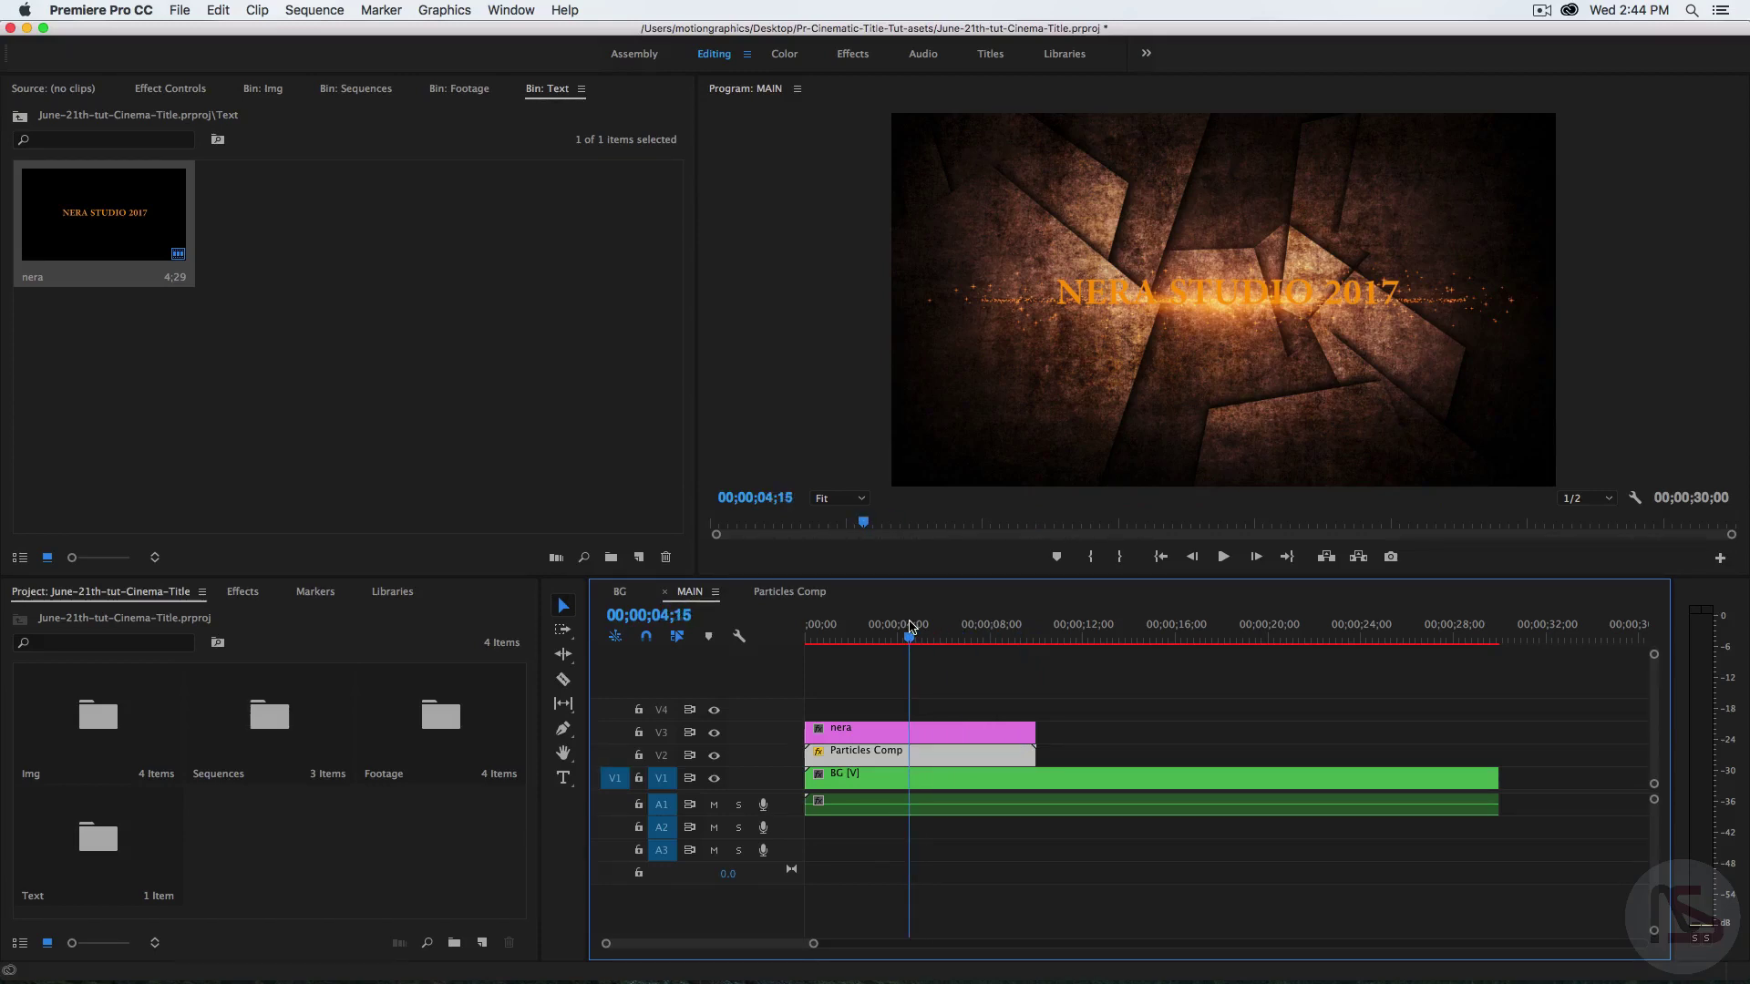
- Apply the Stylize Emboss effect to the nera clip on V3 and check the result in an enlarged program preview
click(940, 735)
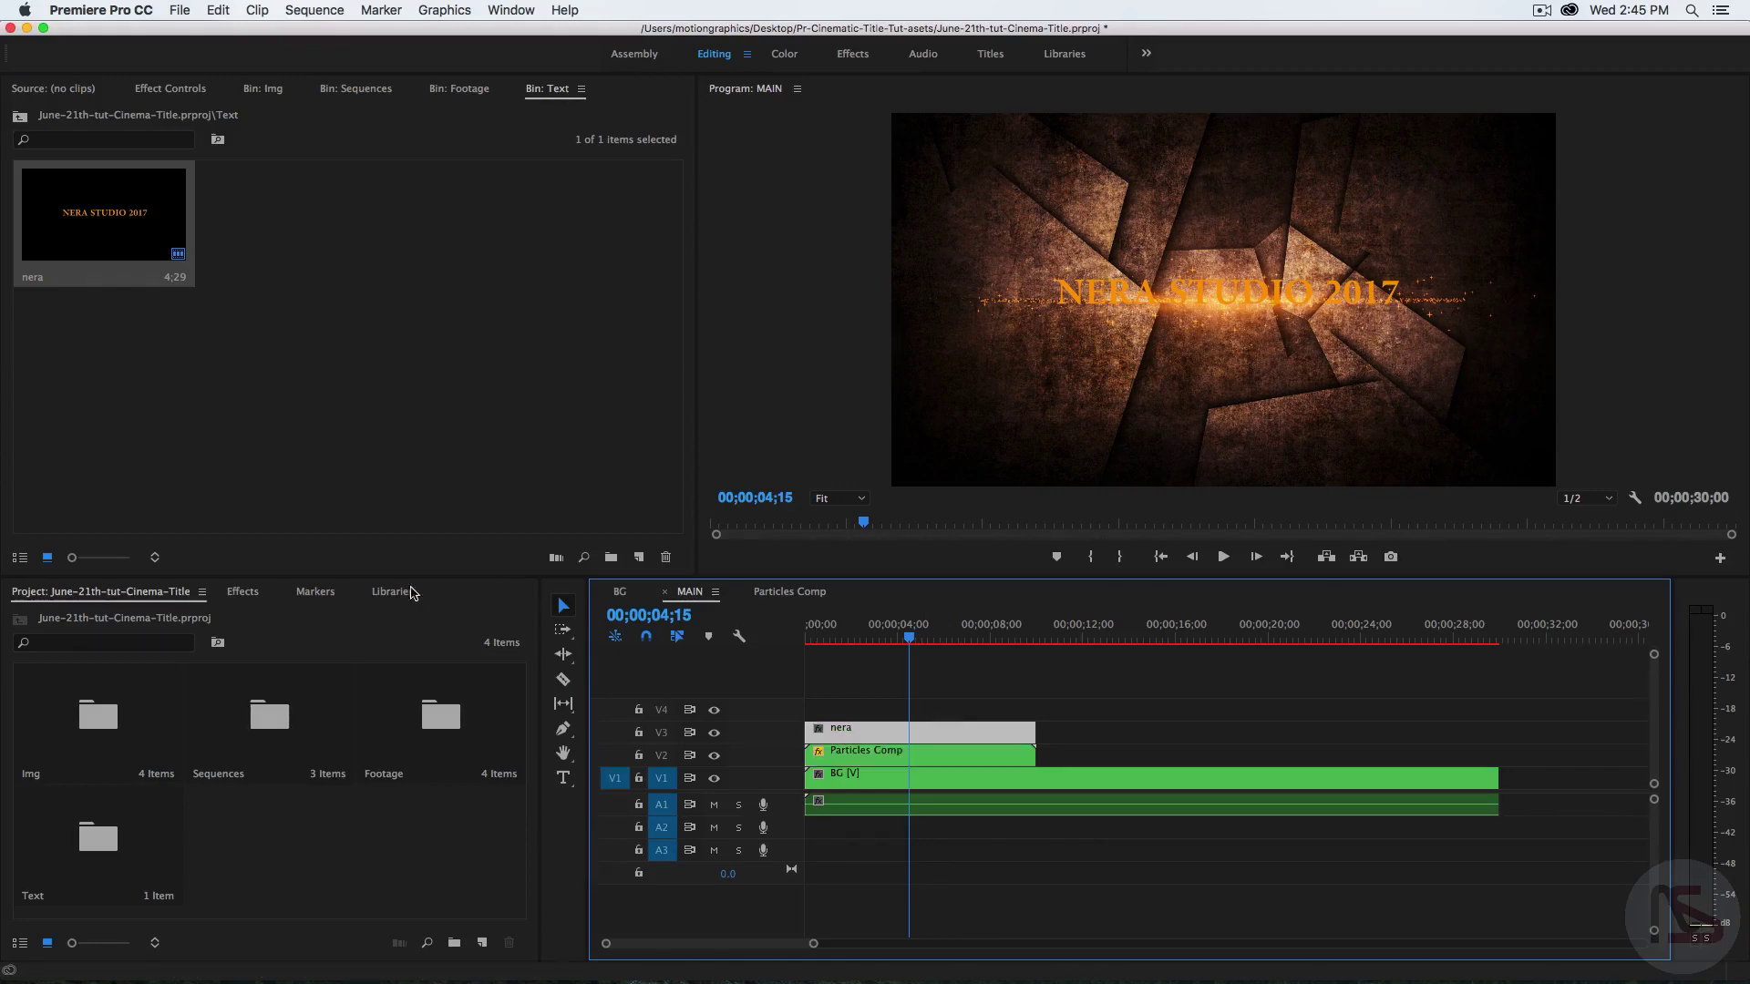
click(254, 593)
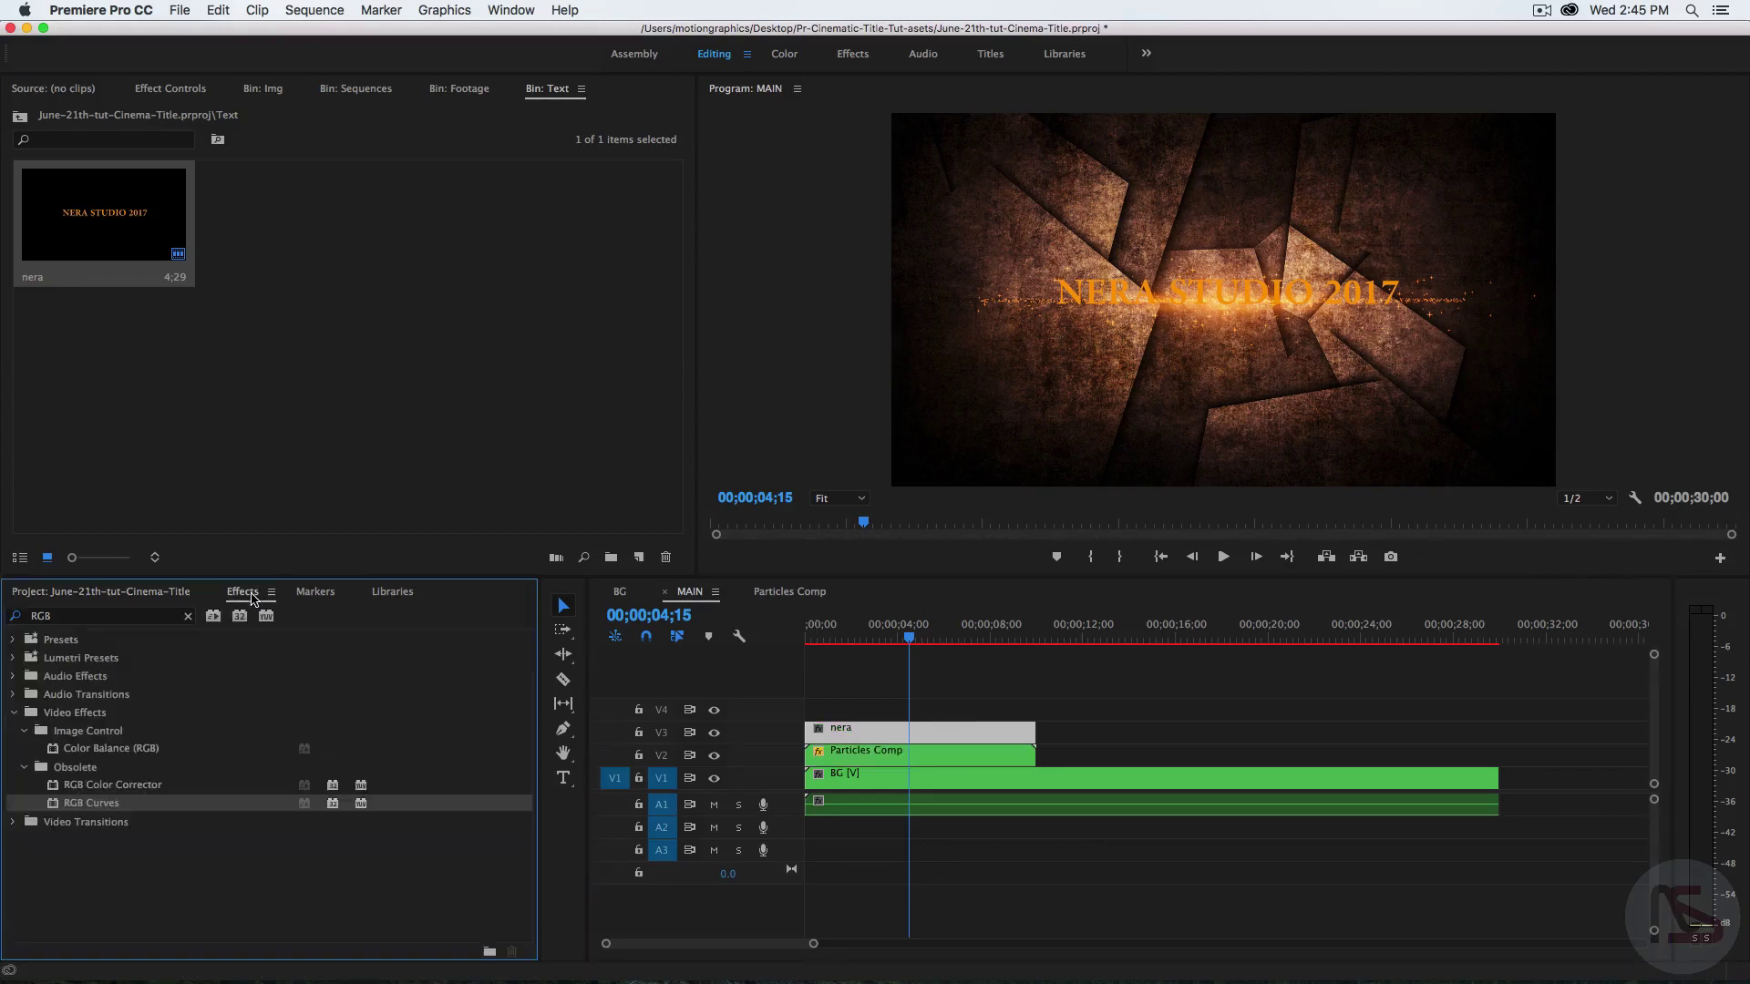
click(190, 617)
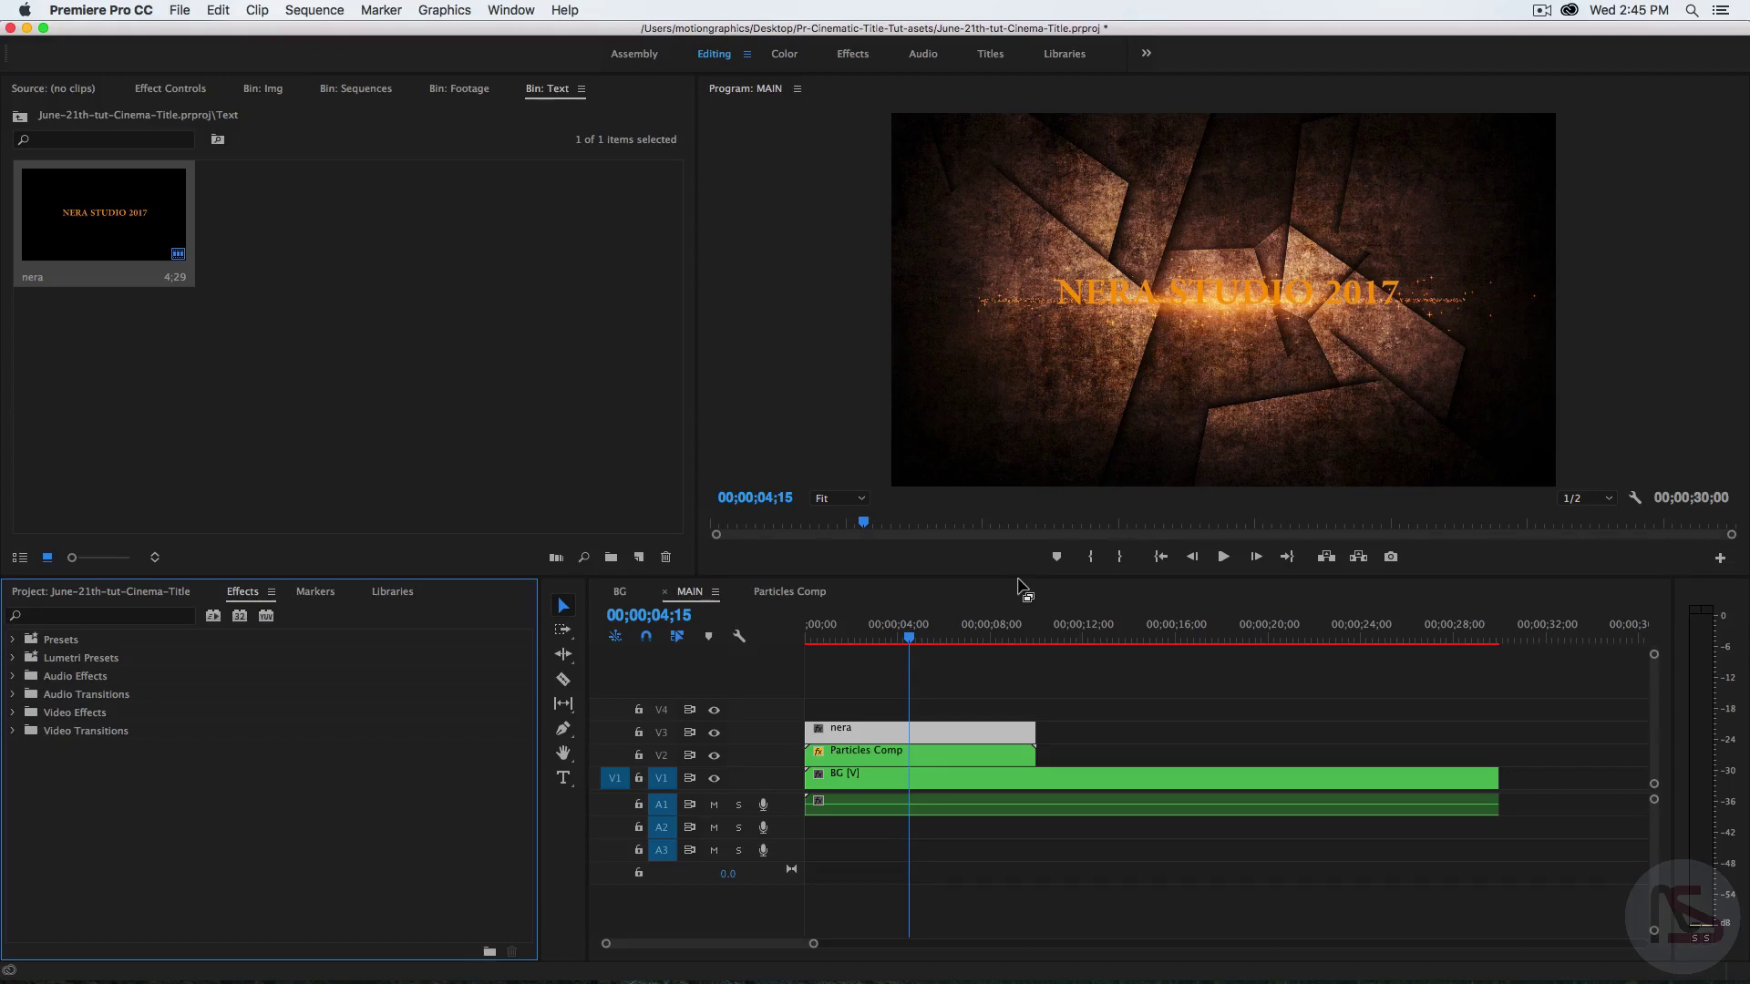
click(916, 734)
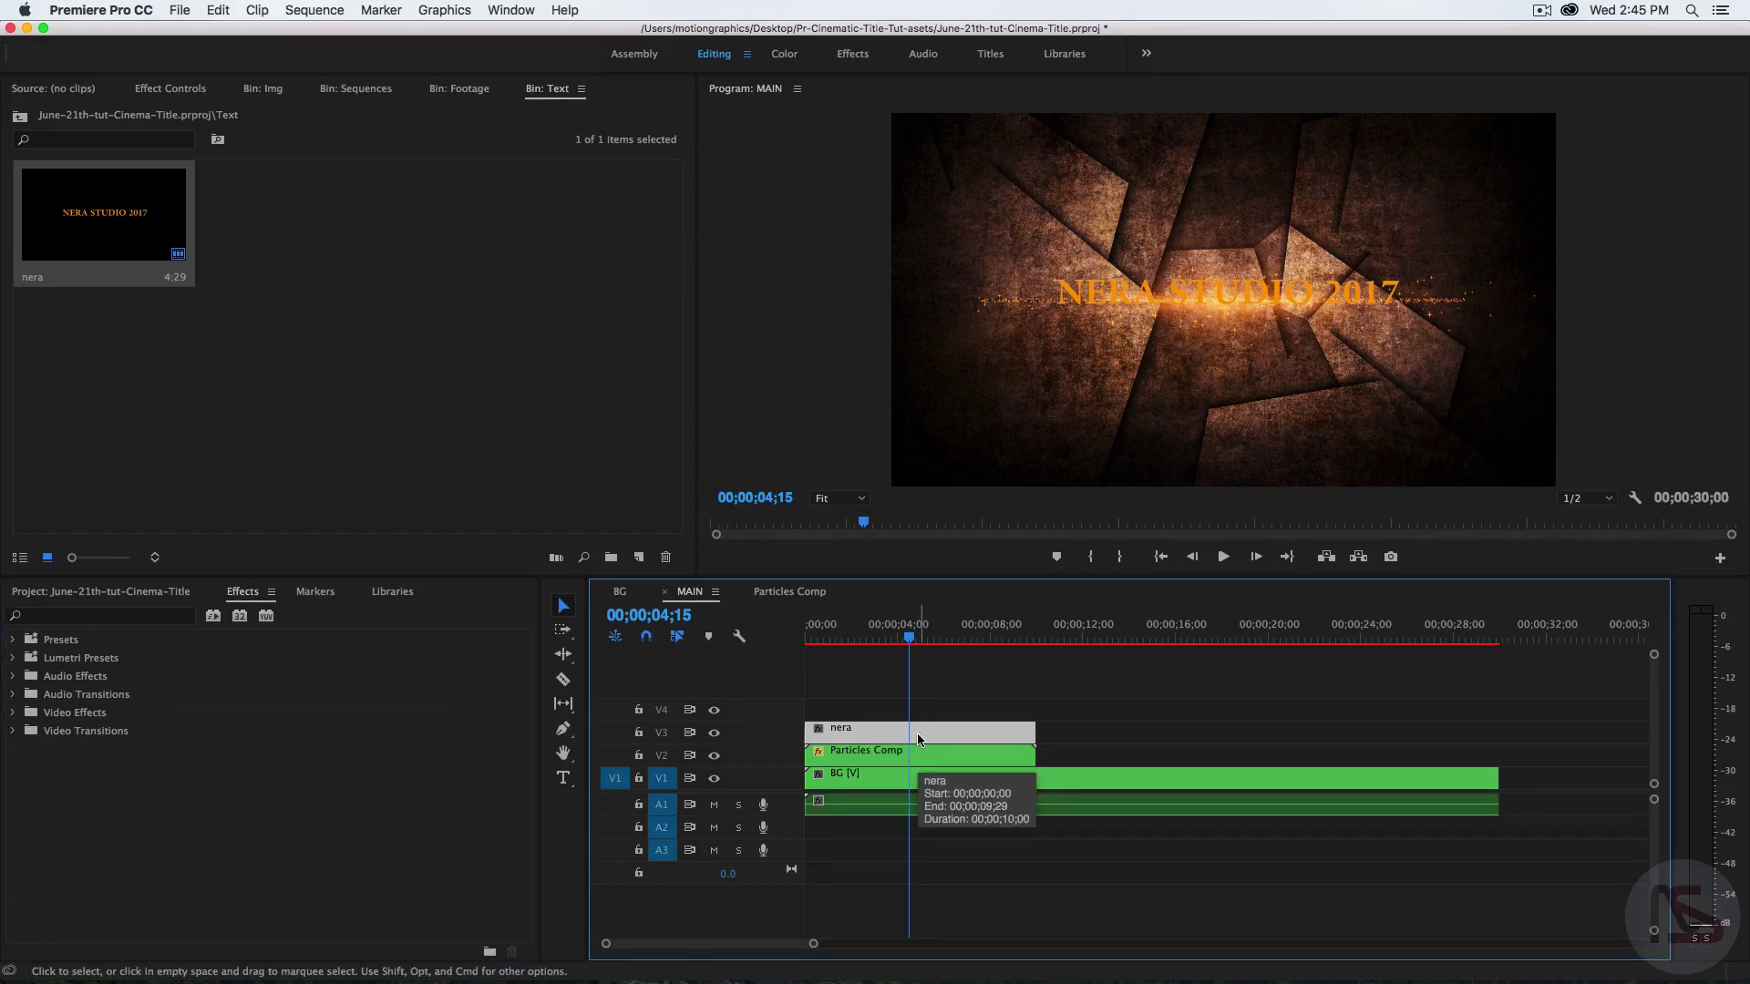
click(127, 616)
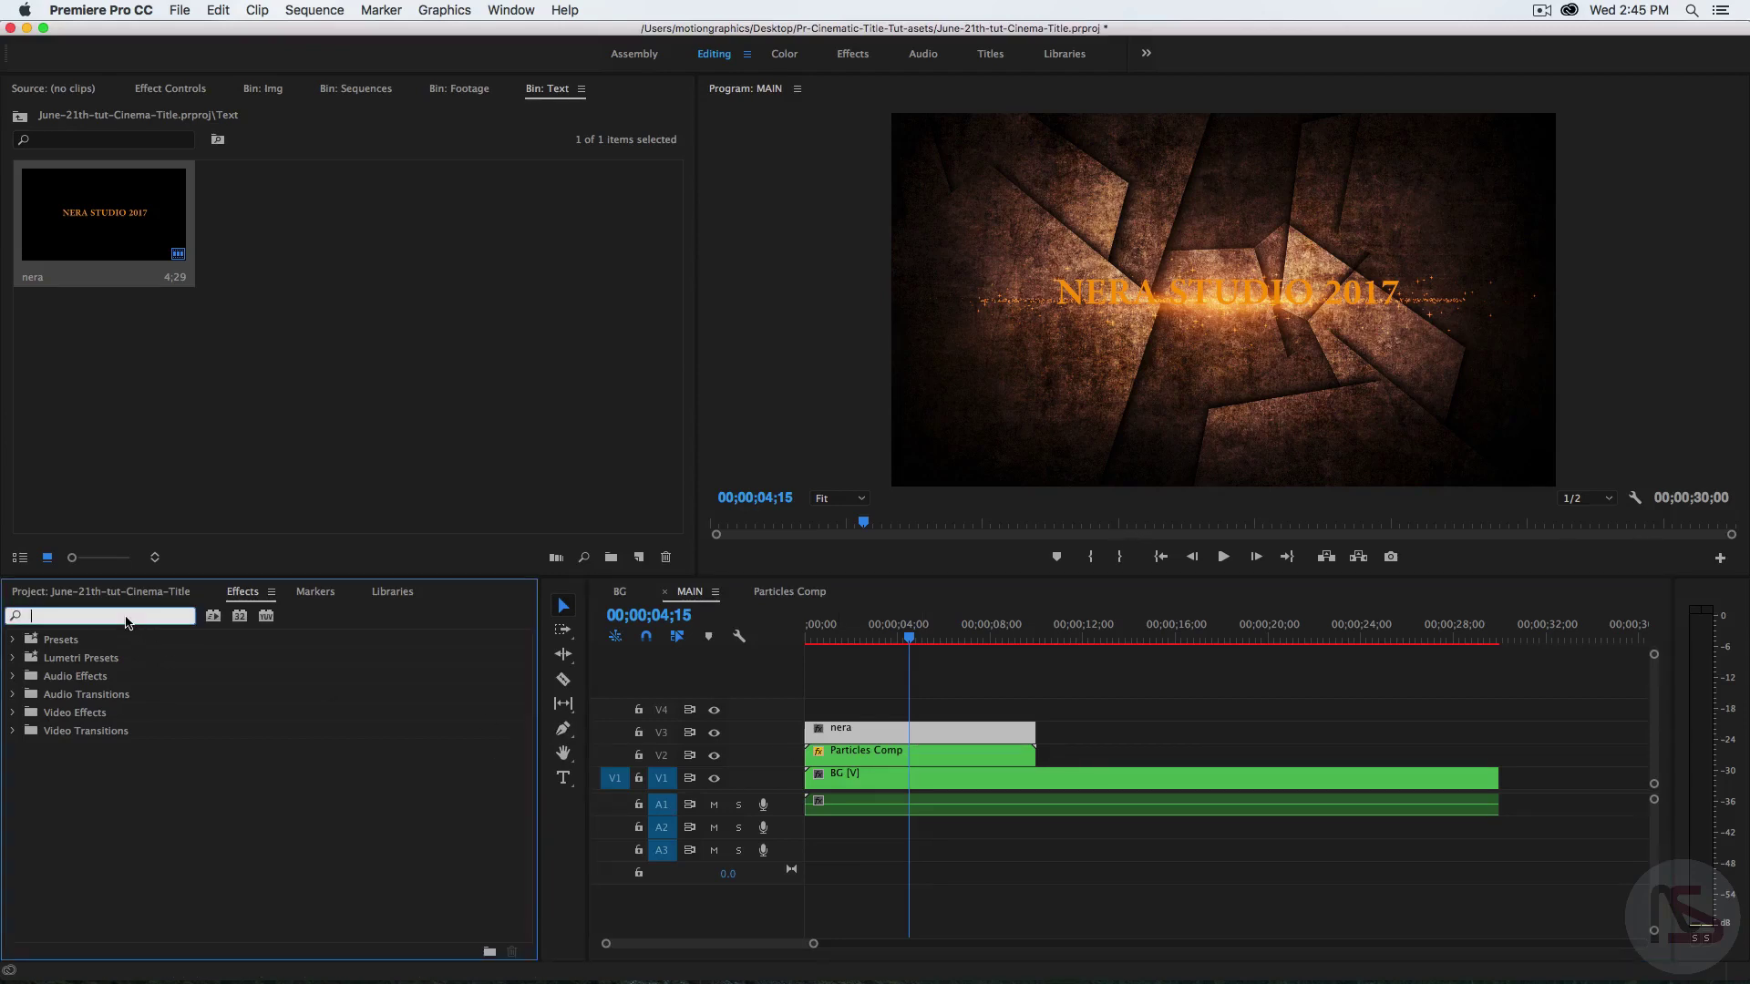
text(Emb)
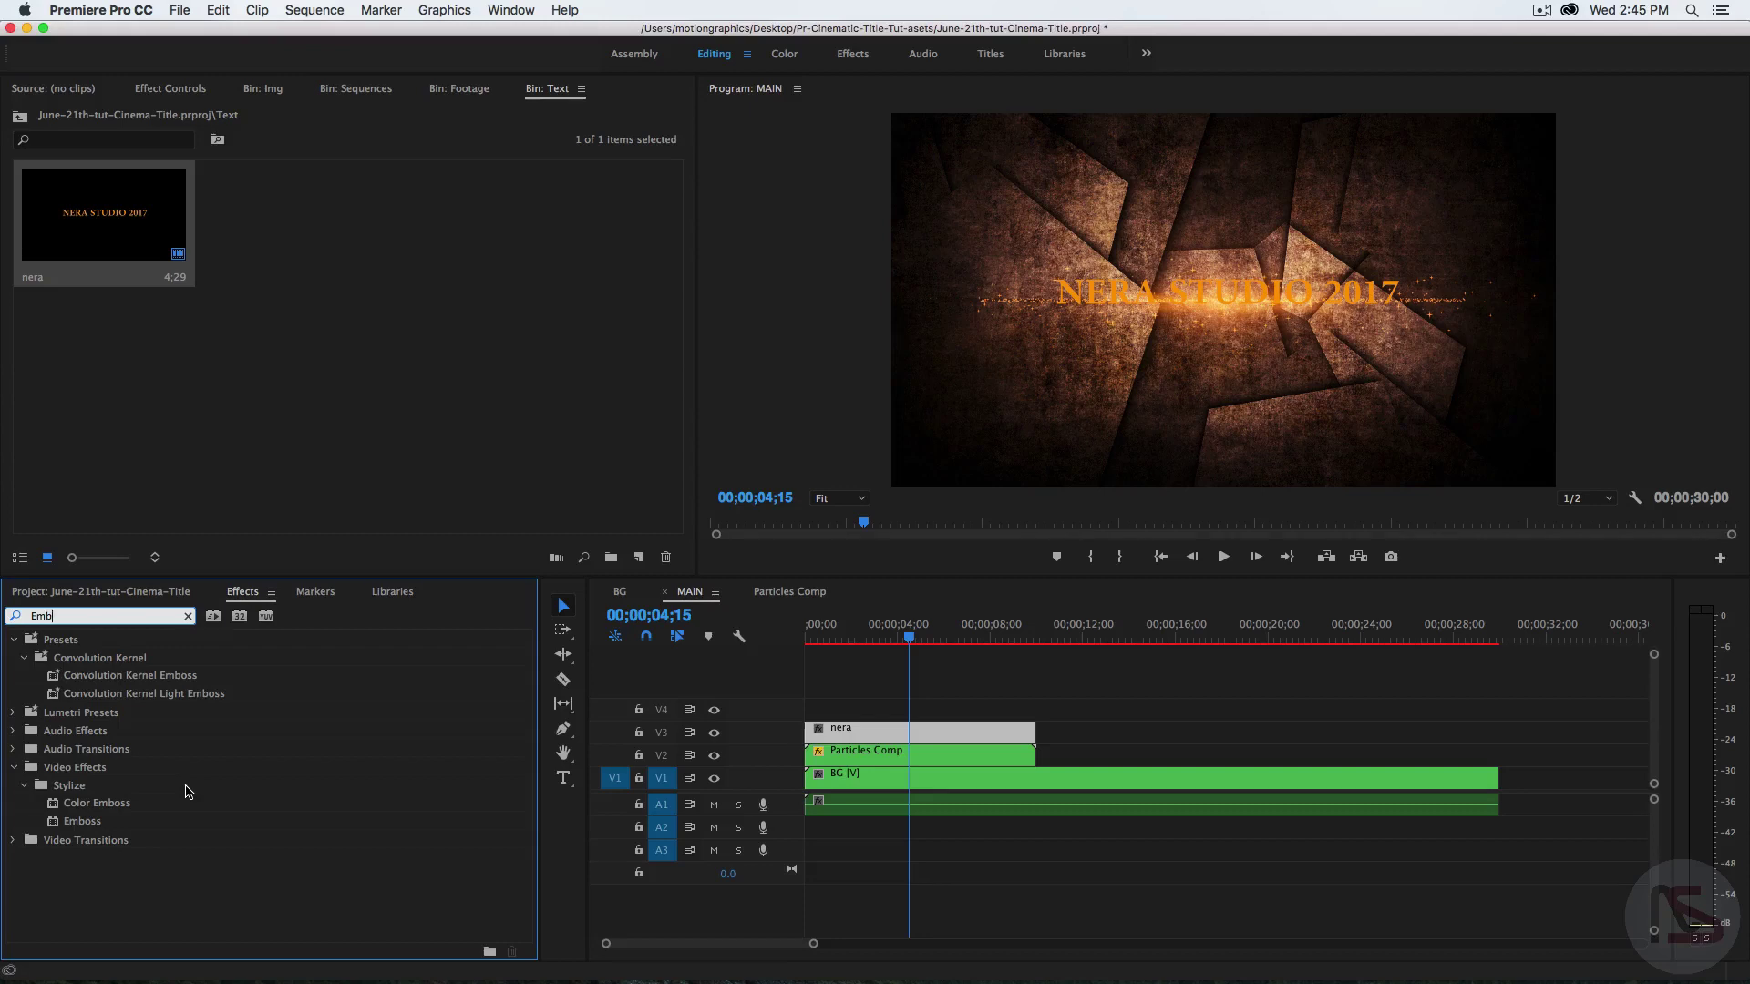
drag(84, 821, 822, 730)
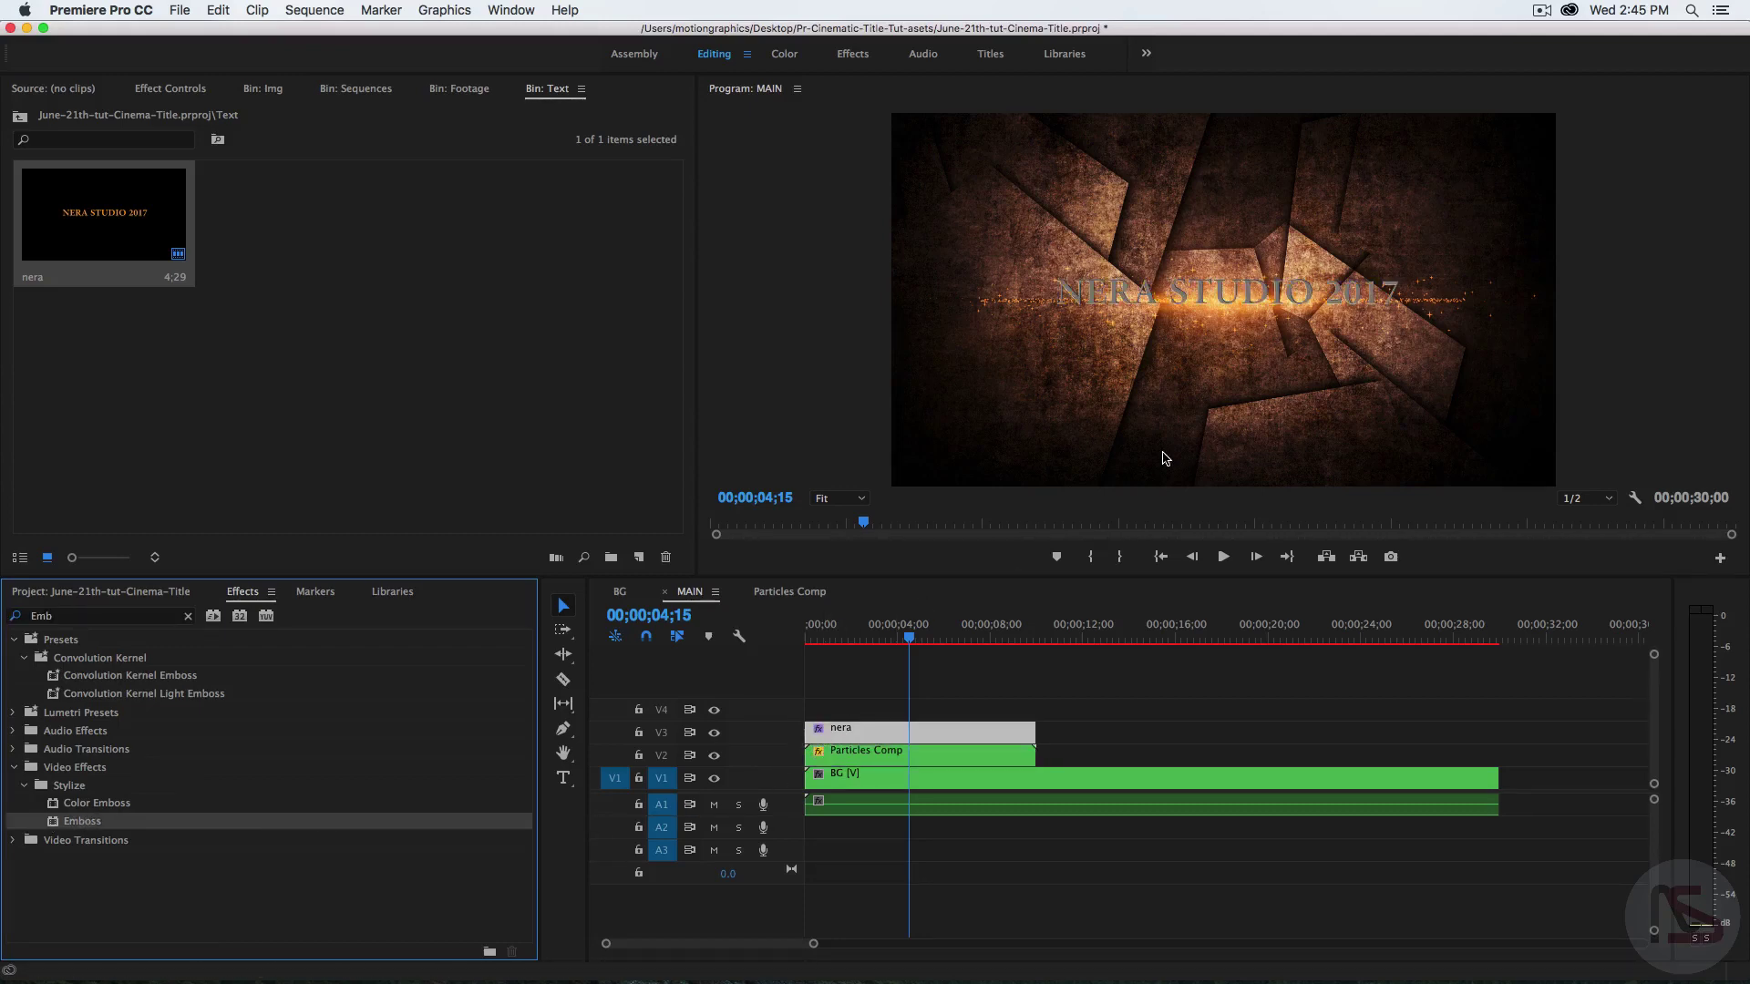
click(1169, 410)
key(grave)
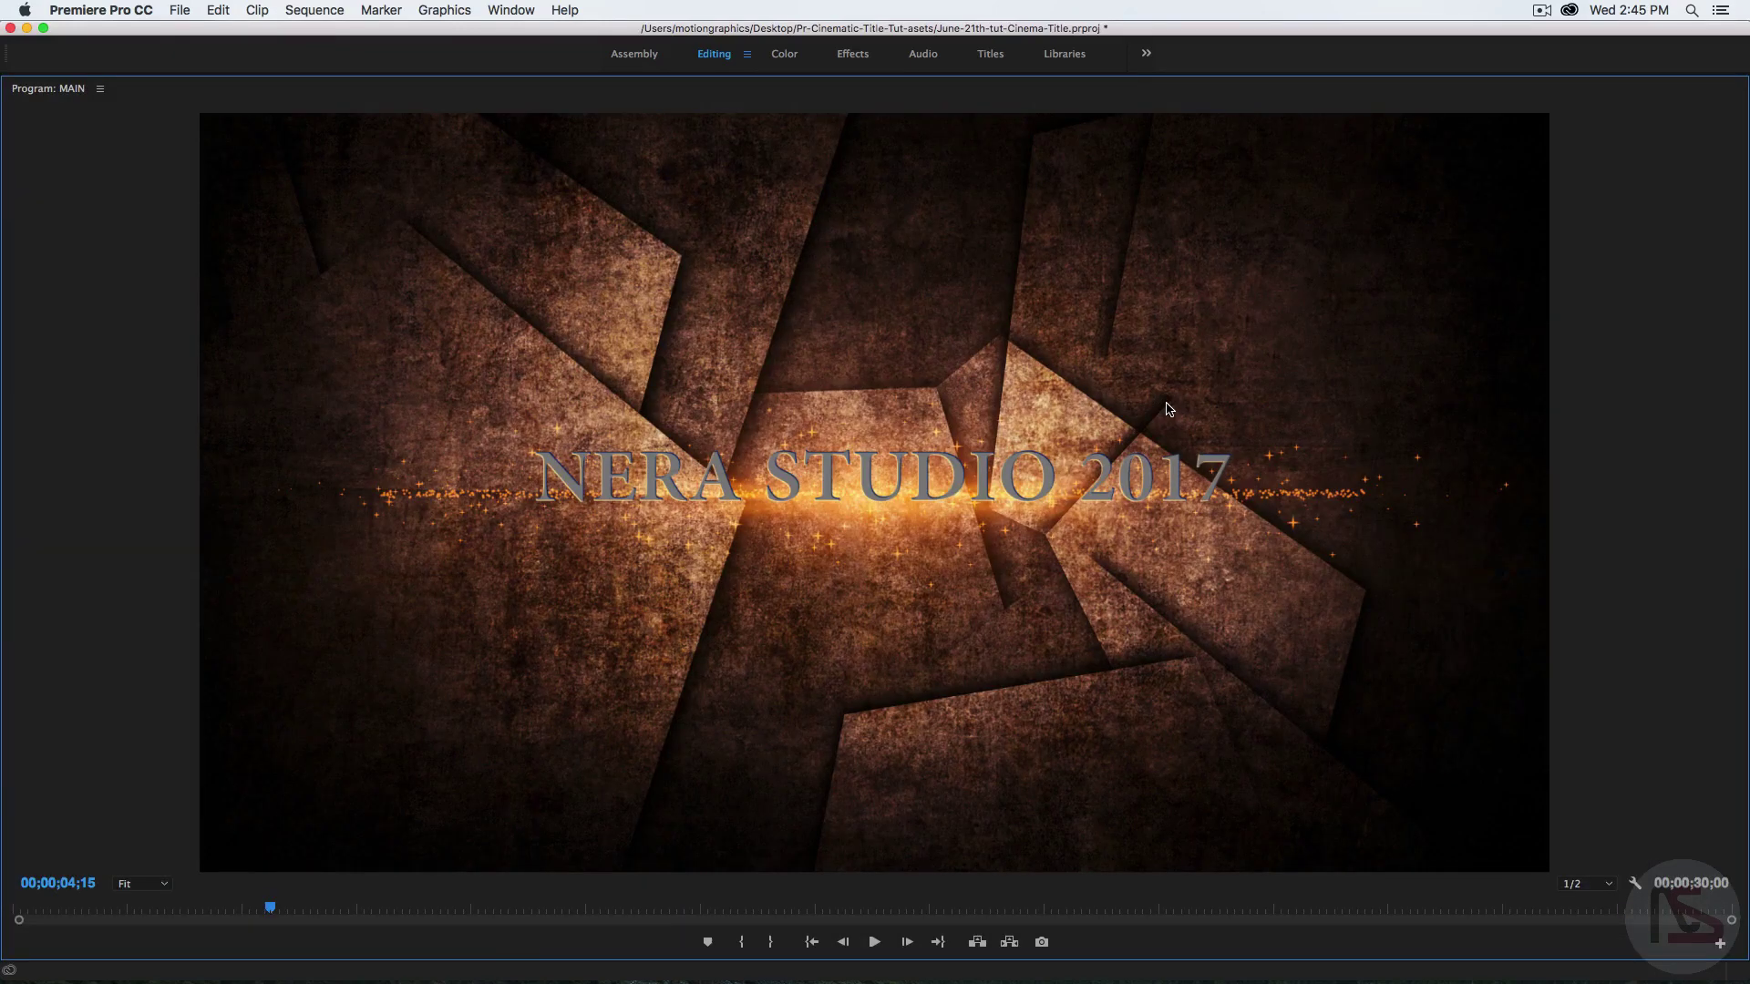
key(grave)
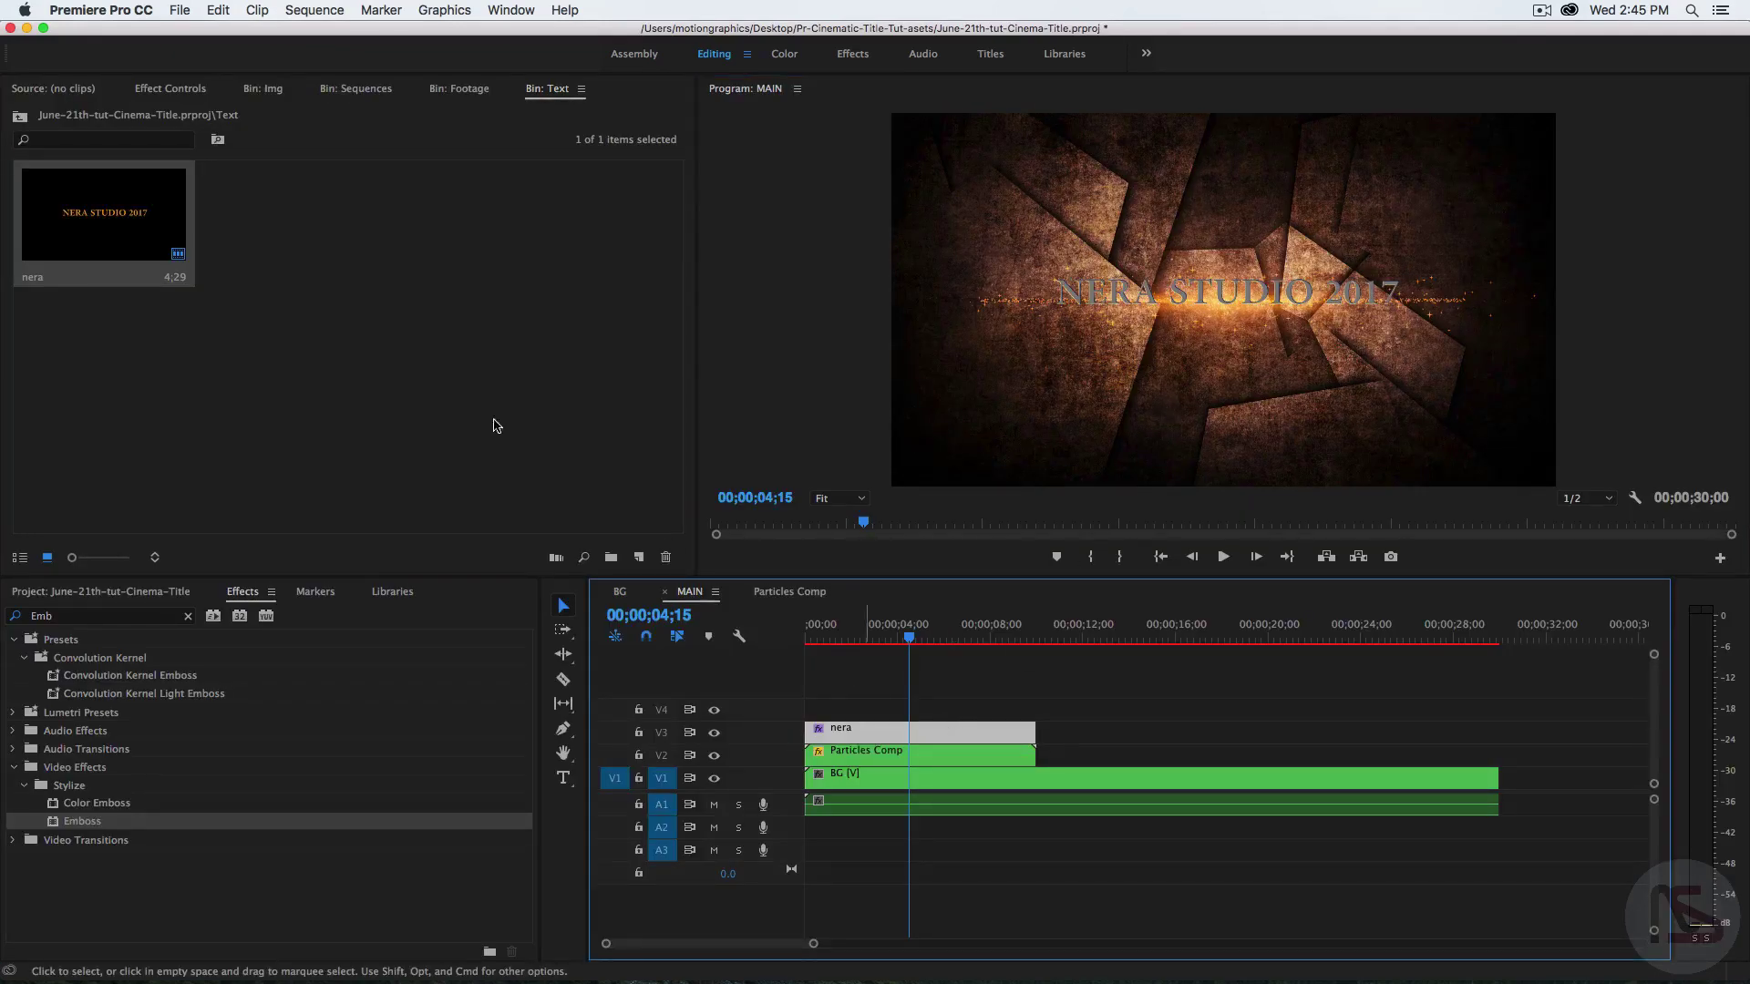
- Remove the Emboss effect from the nera clip
click(166, 90)
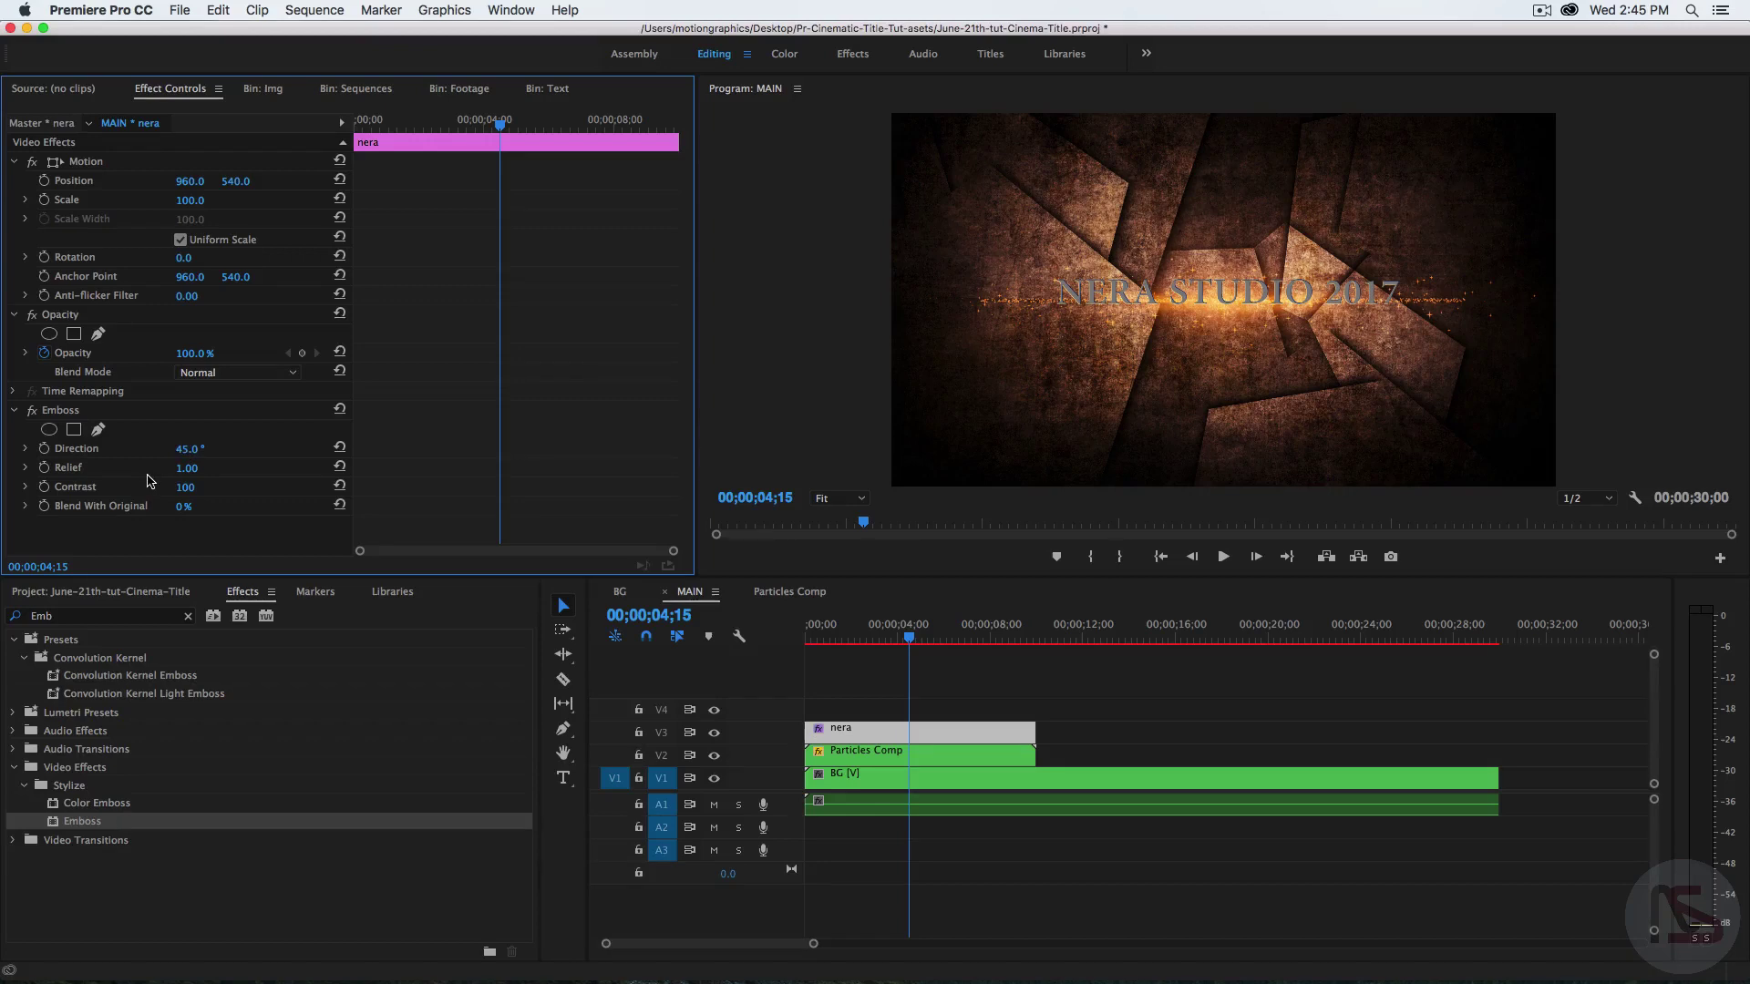
click(71, 415)
key(Delete)
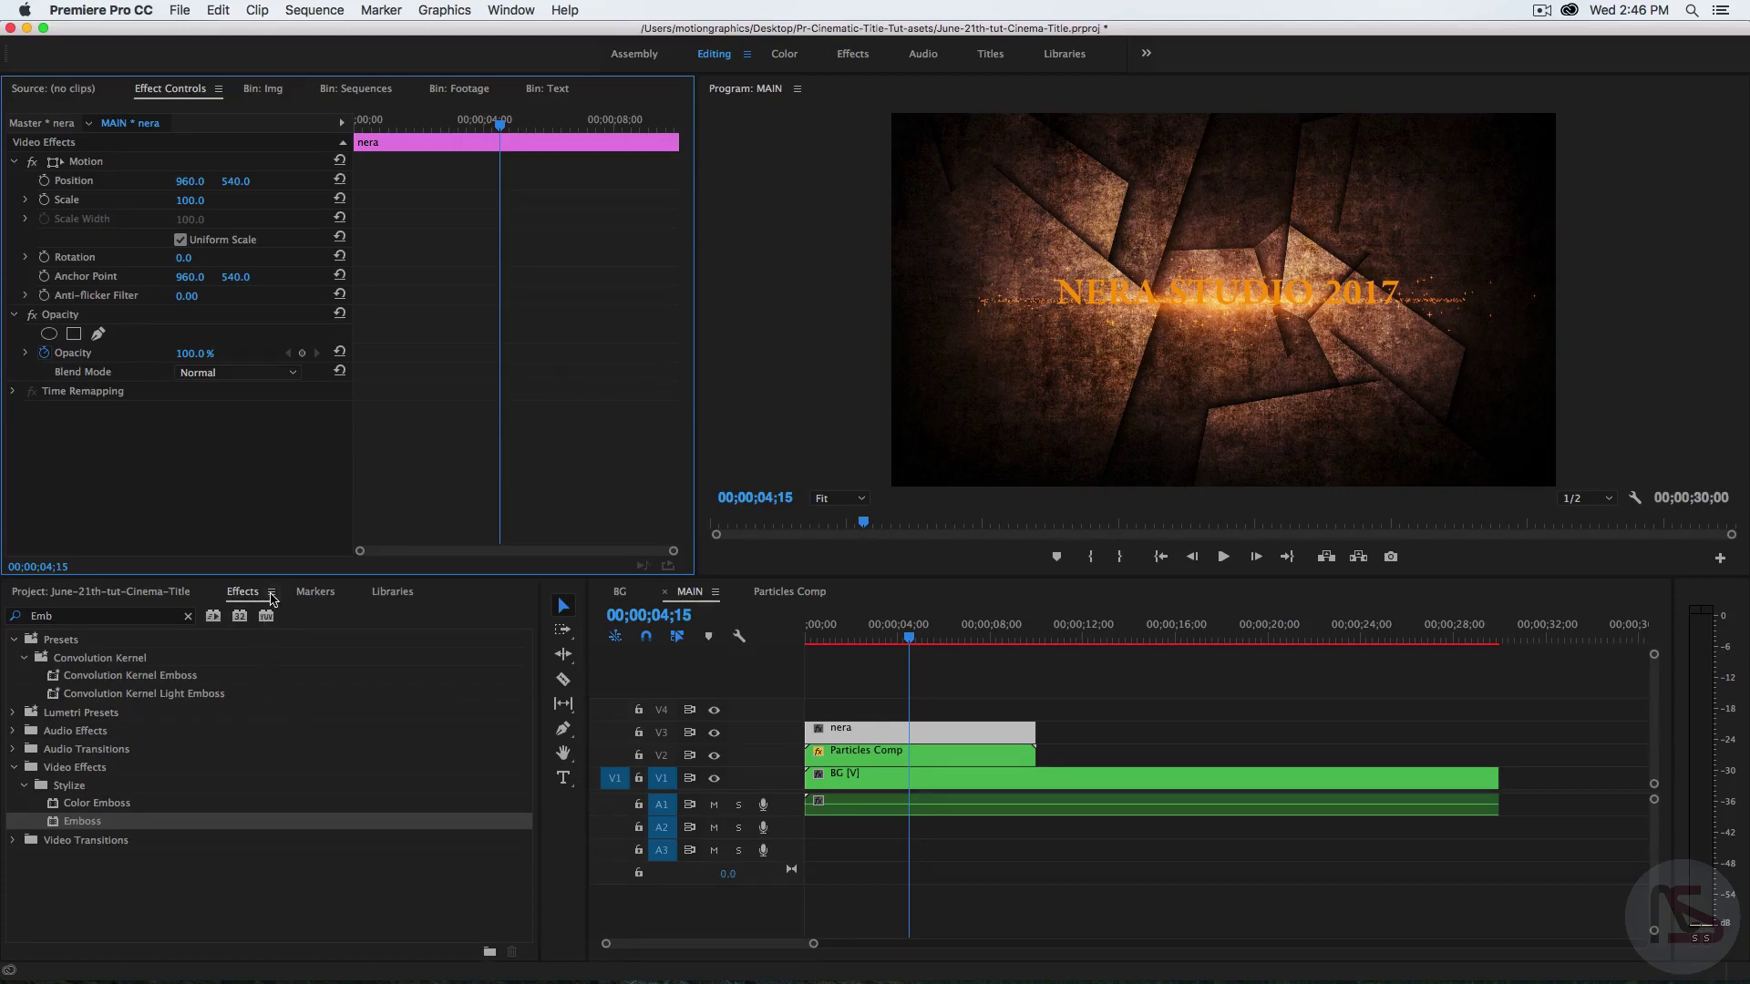
click(271, 592)
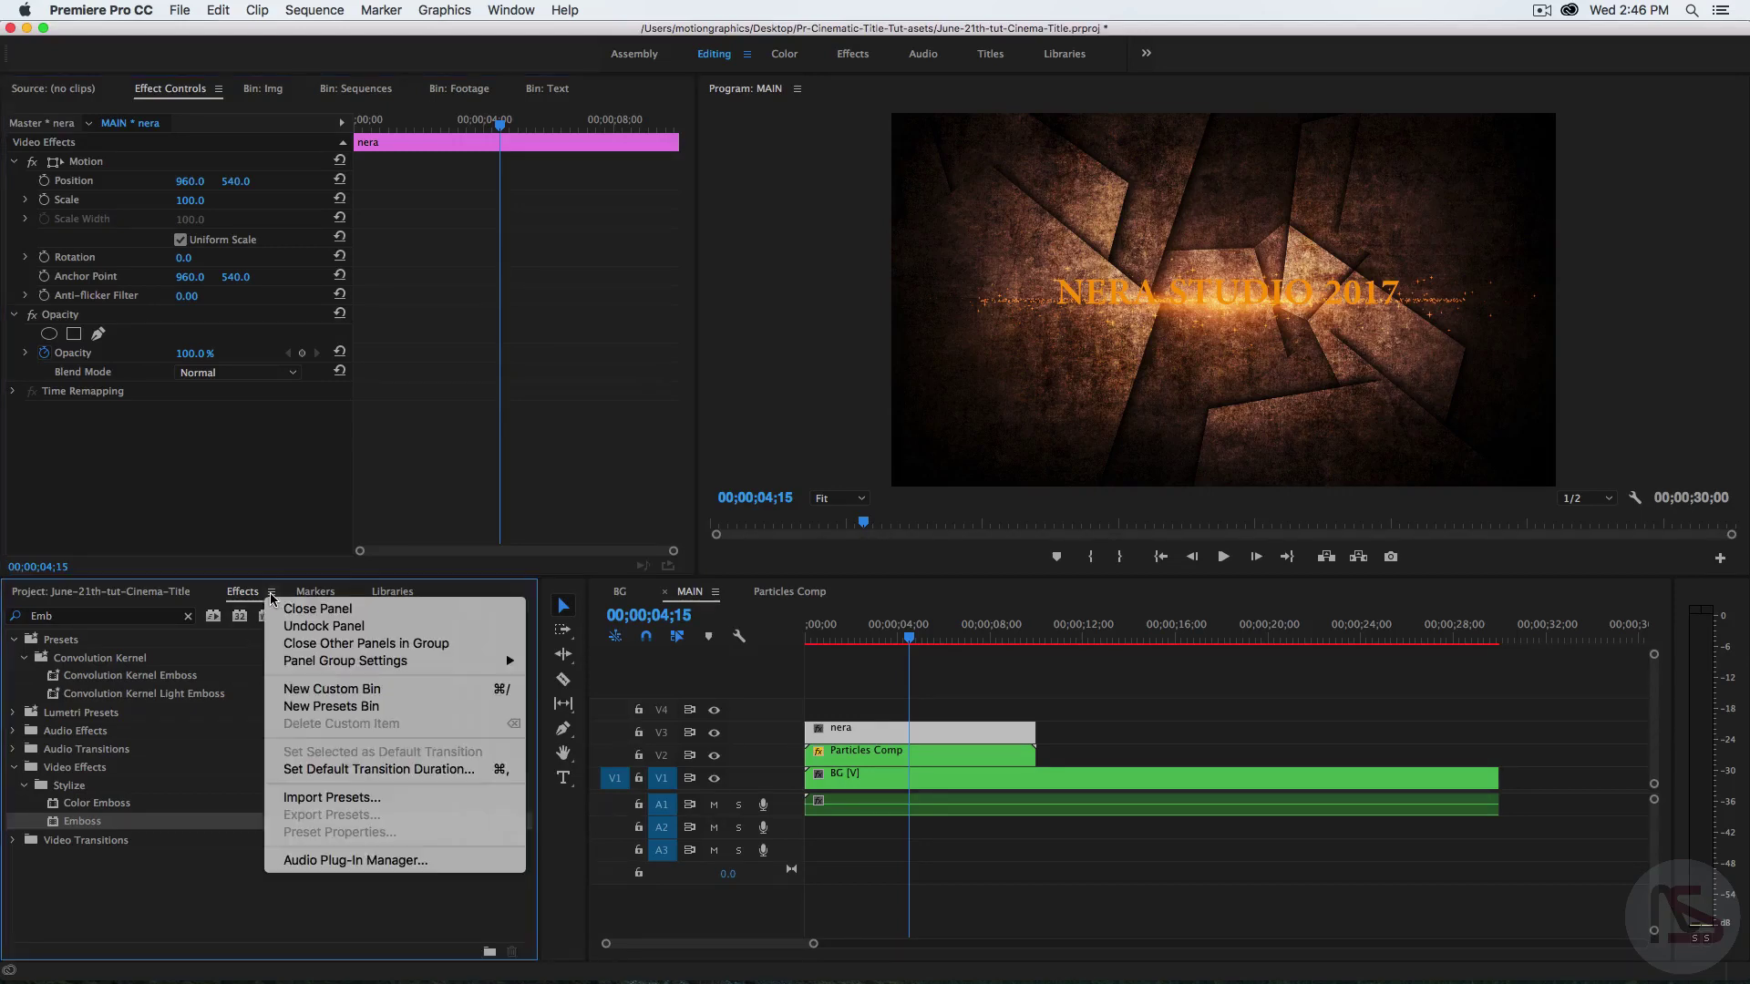
click(373, 798)
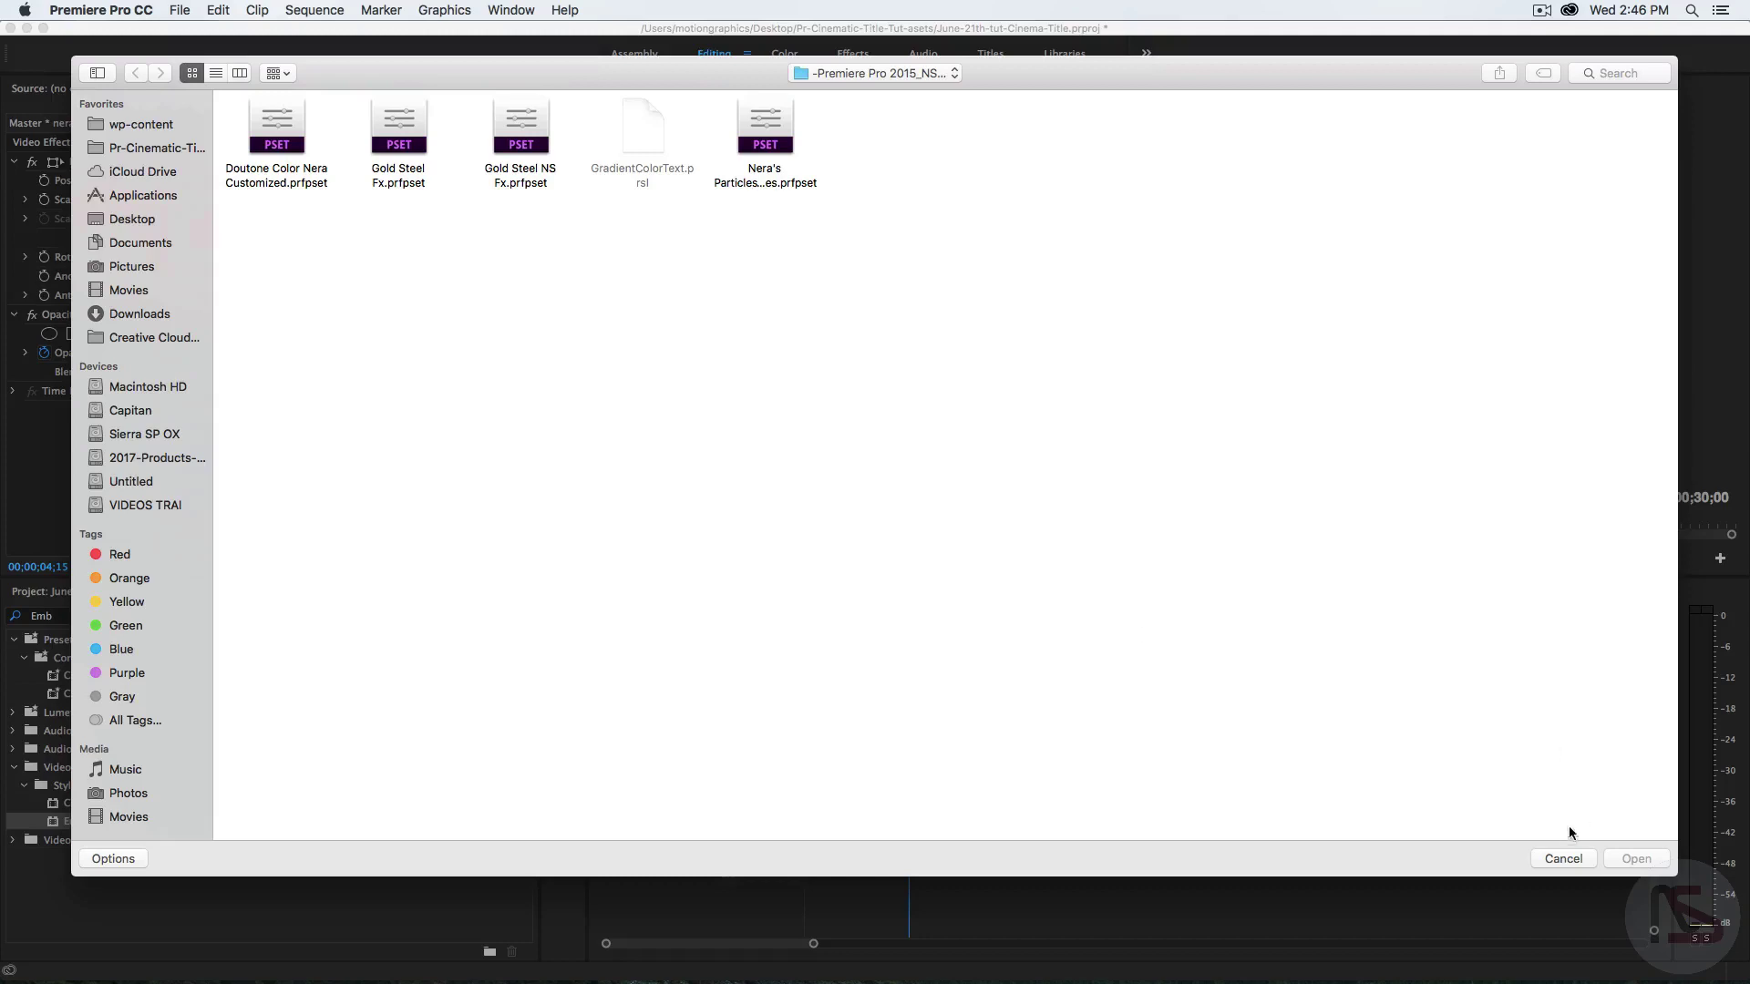
click(1560, 856)
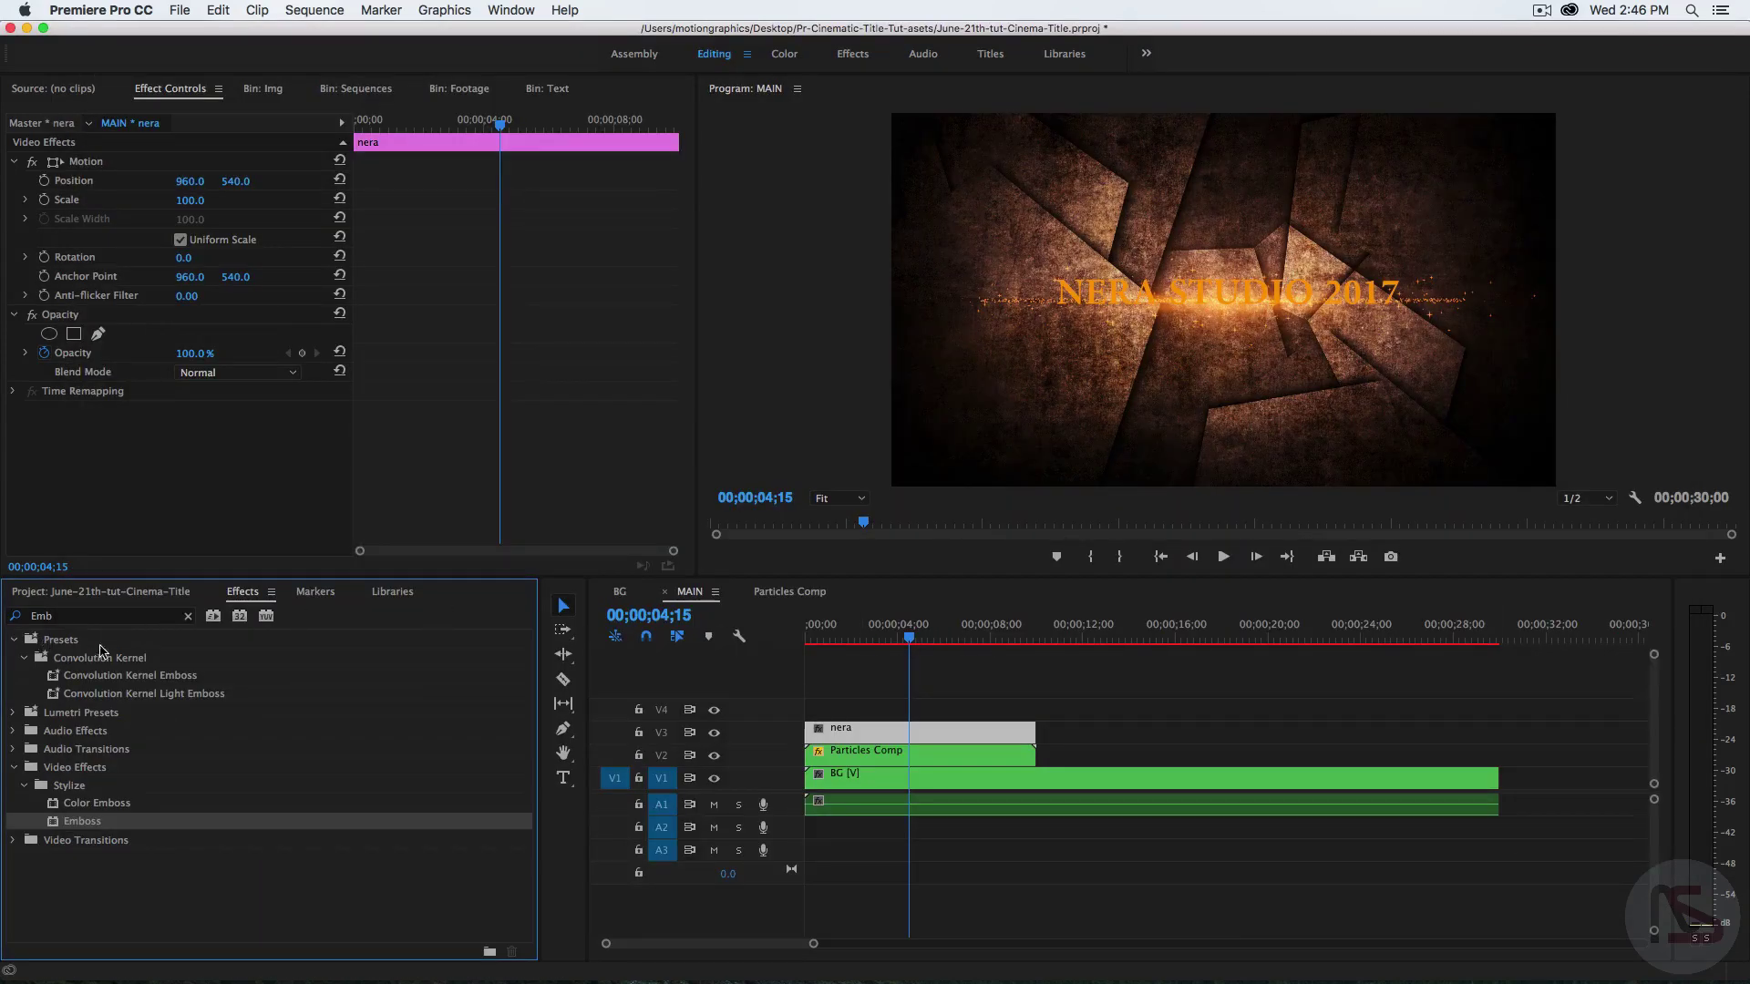
- Apply the Gold Steel Text preset to the nera clip on V3 and check the title in an enlarged program preview
click(188, 616)
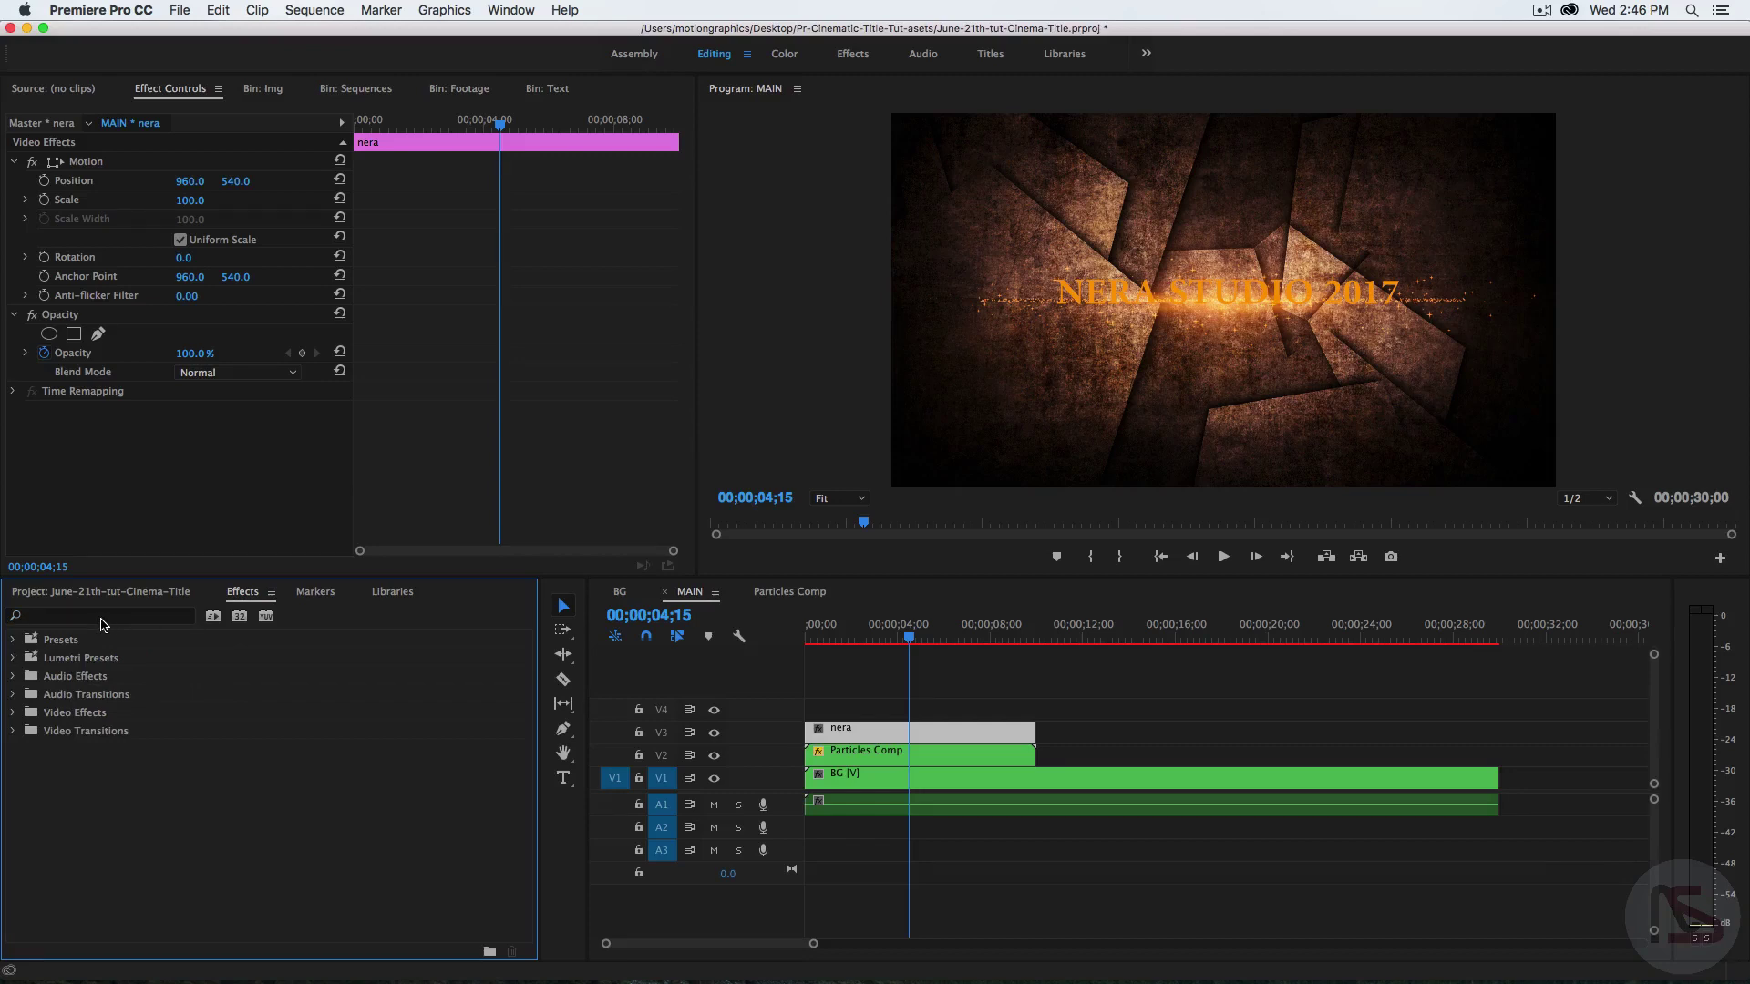
click(13, 640)
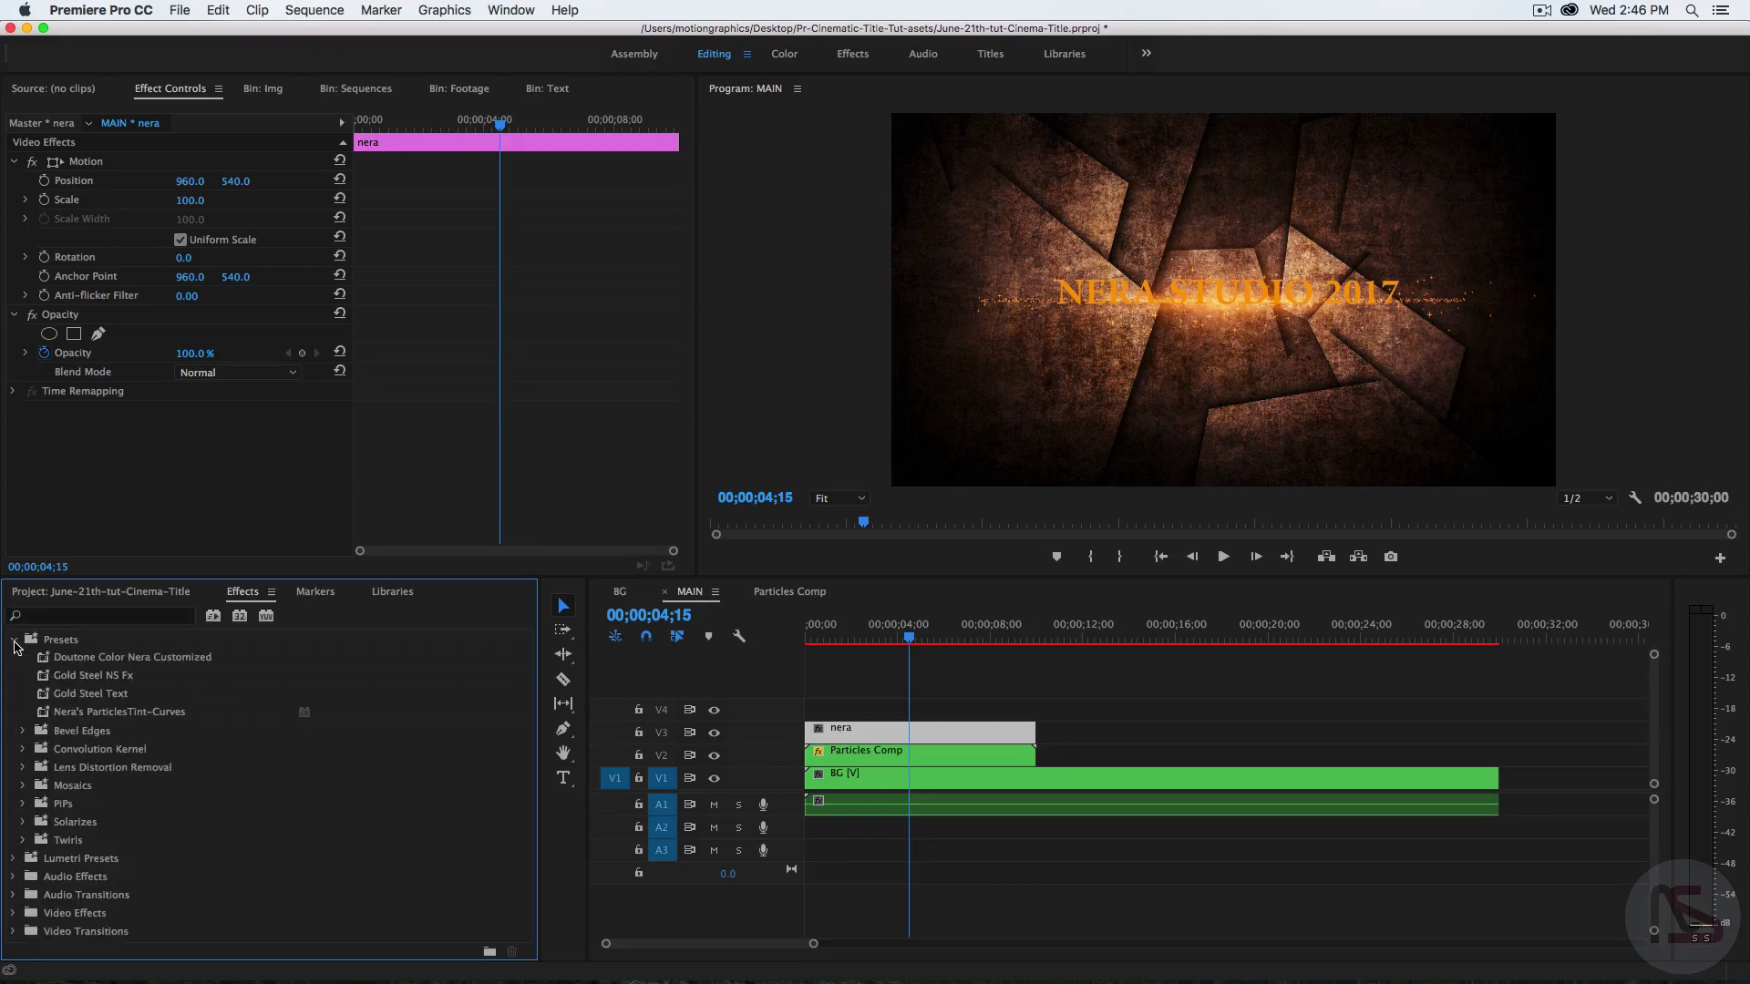
click(83, 698)
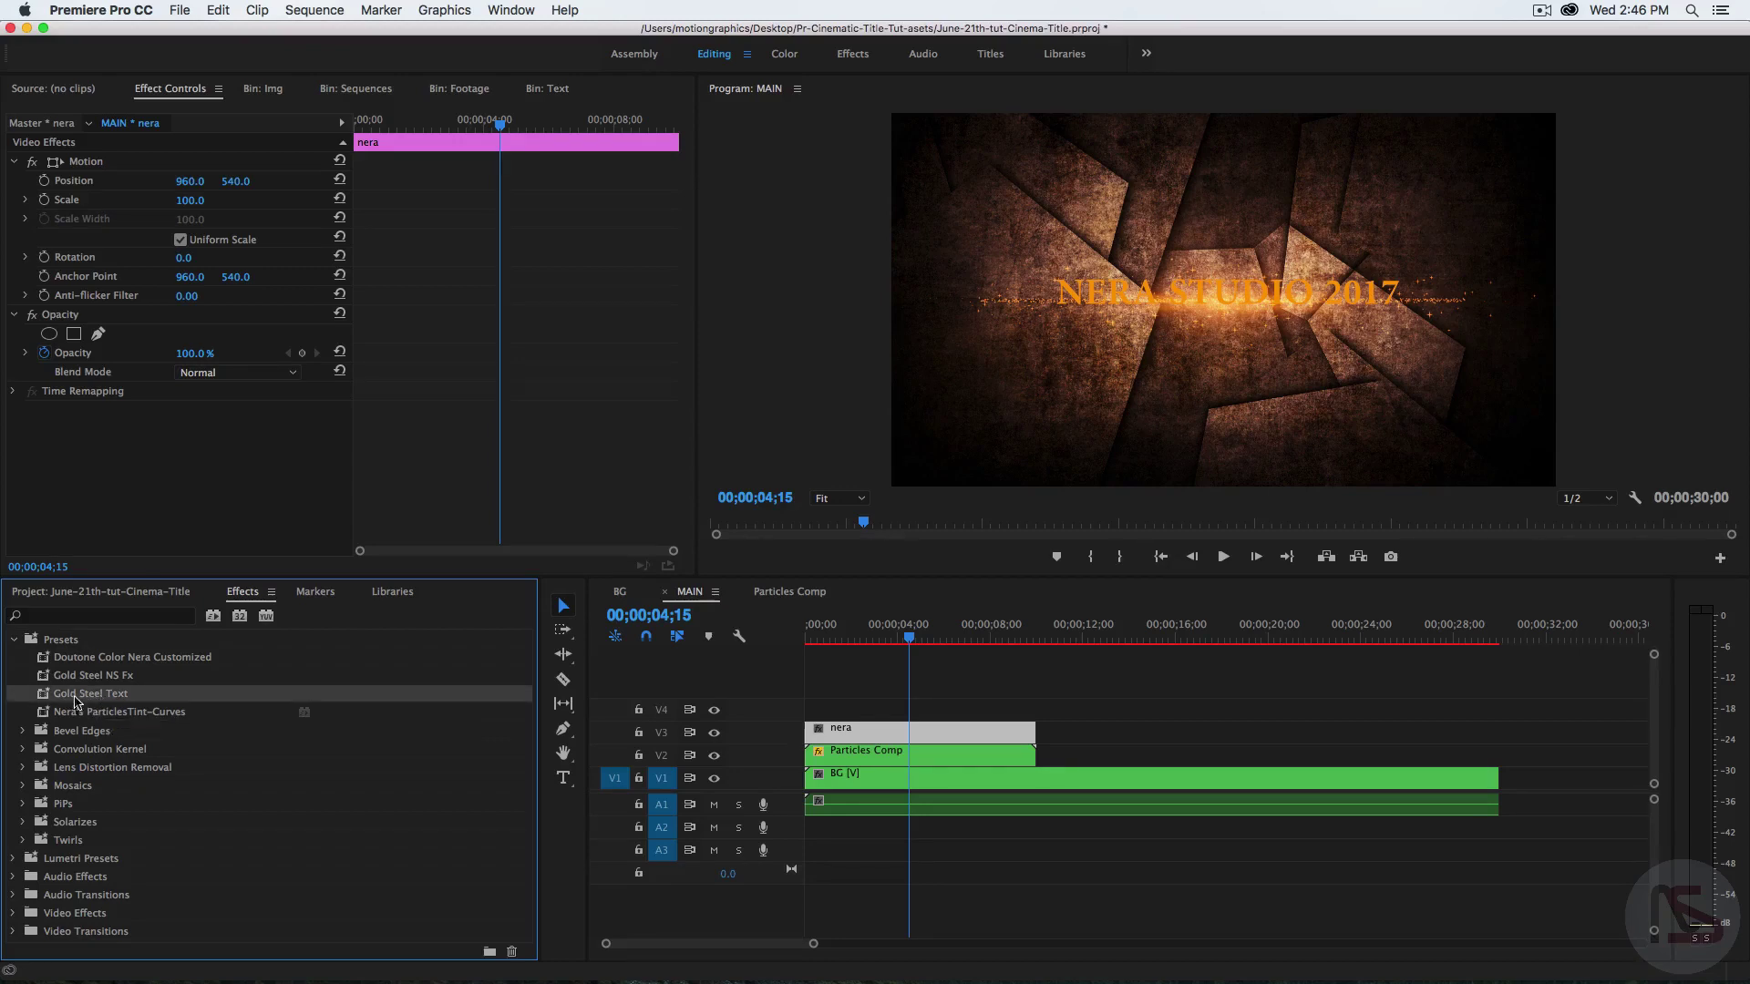
drag(47, 698, 815, 734)
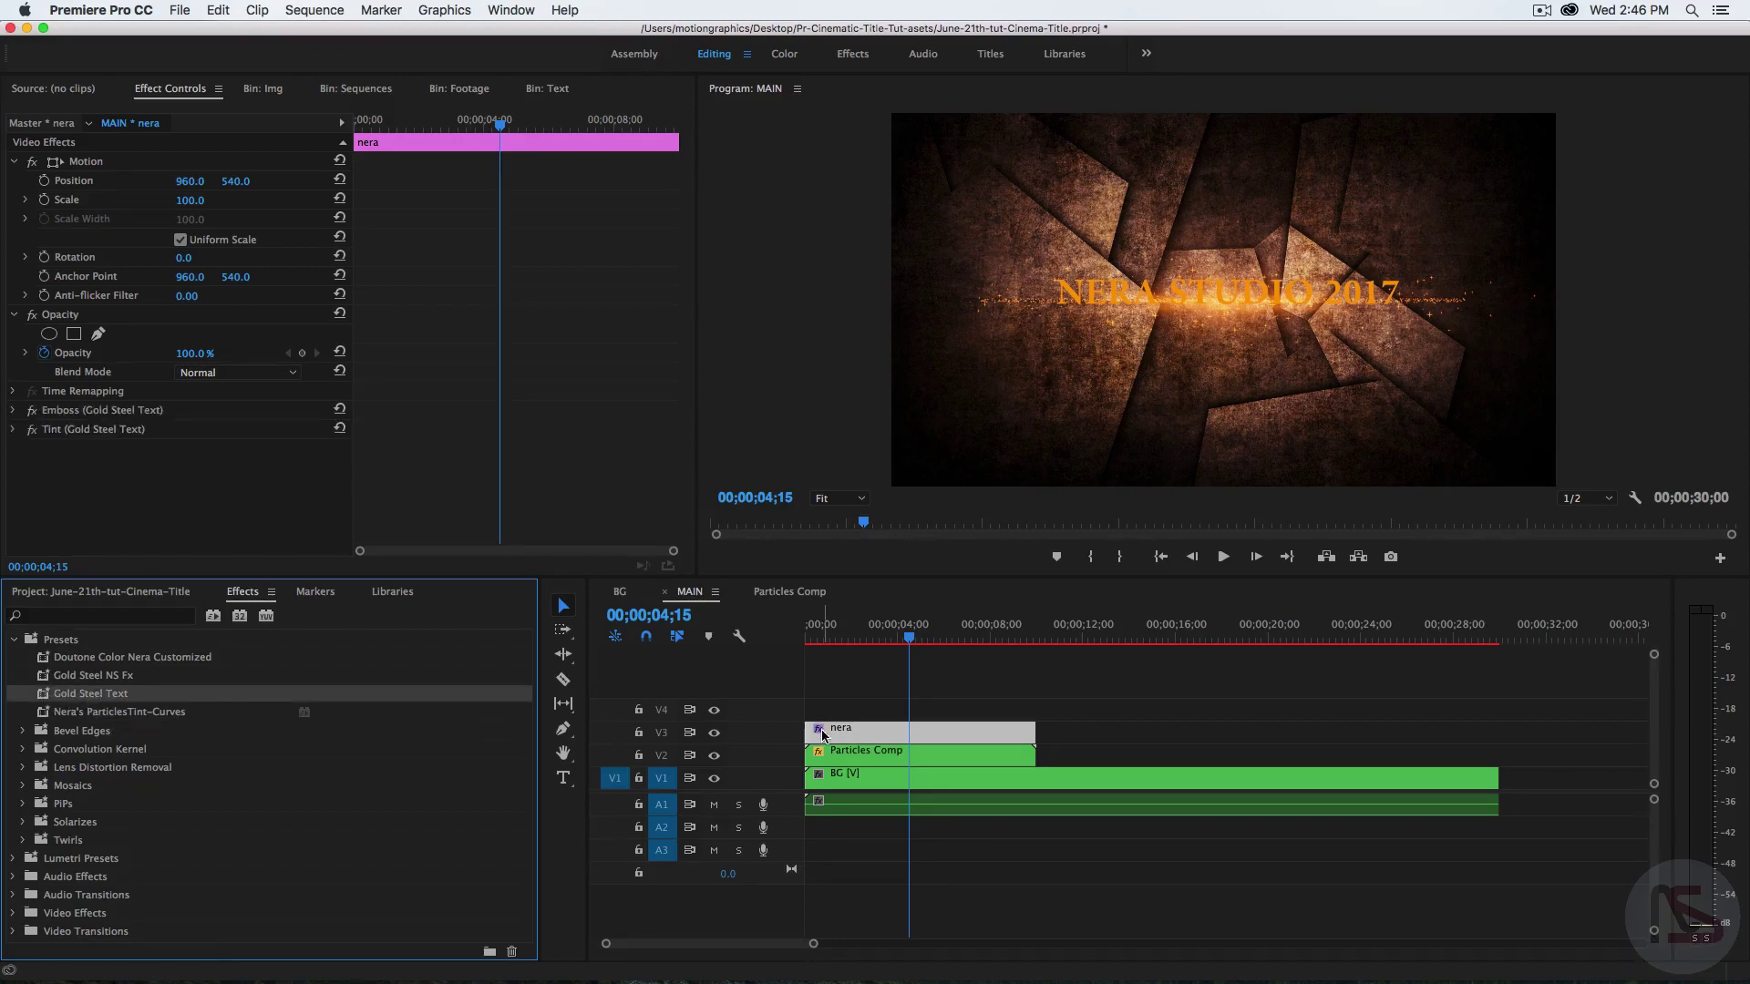
click(1210, 329)
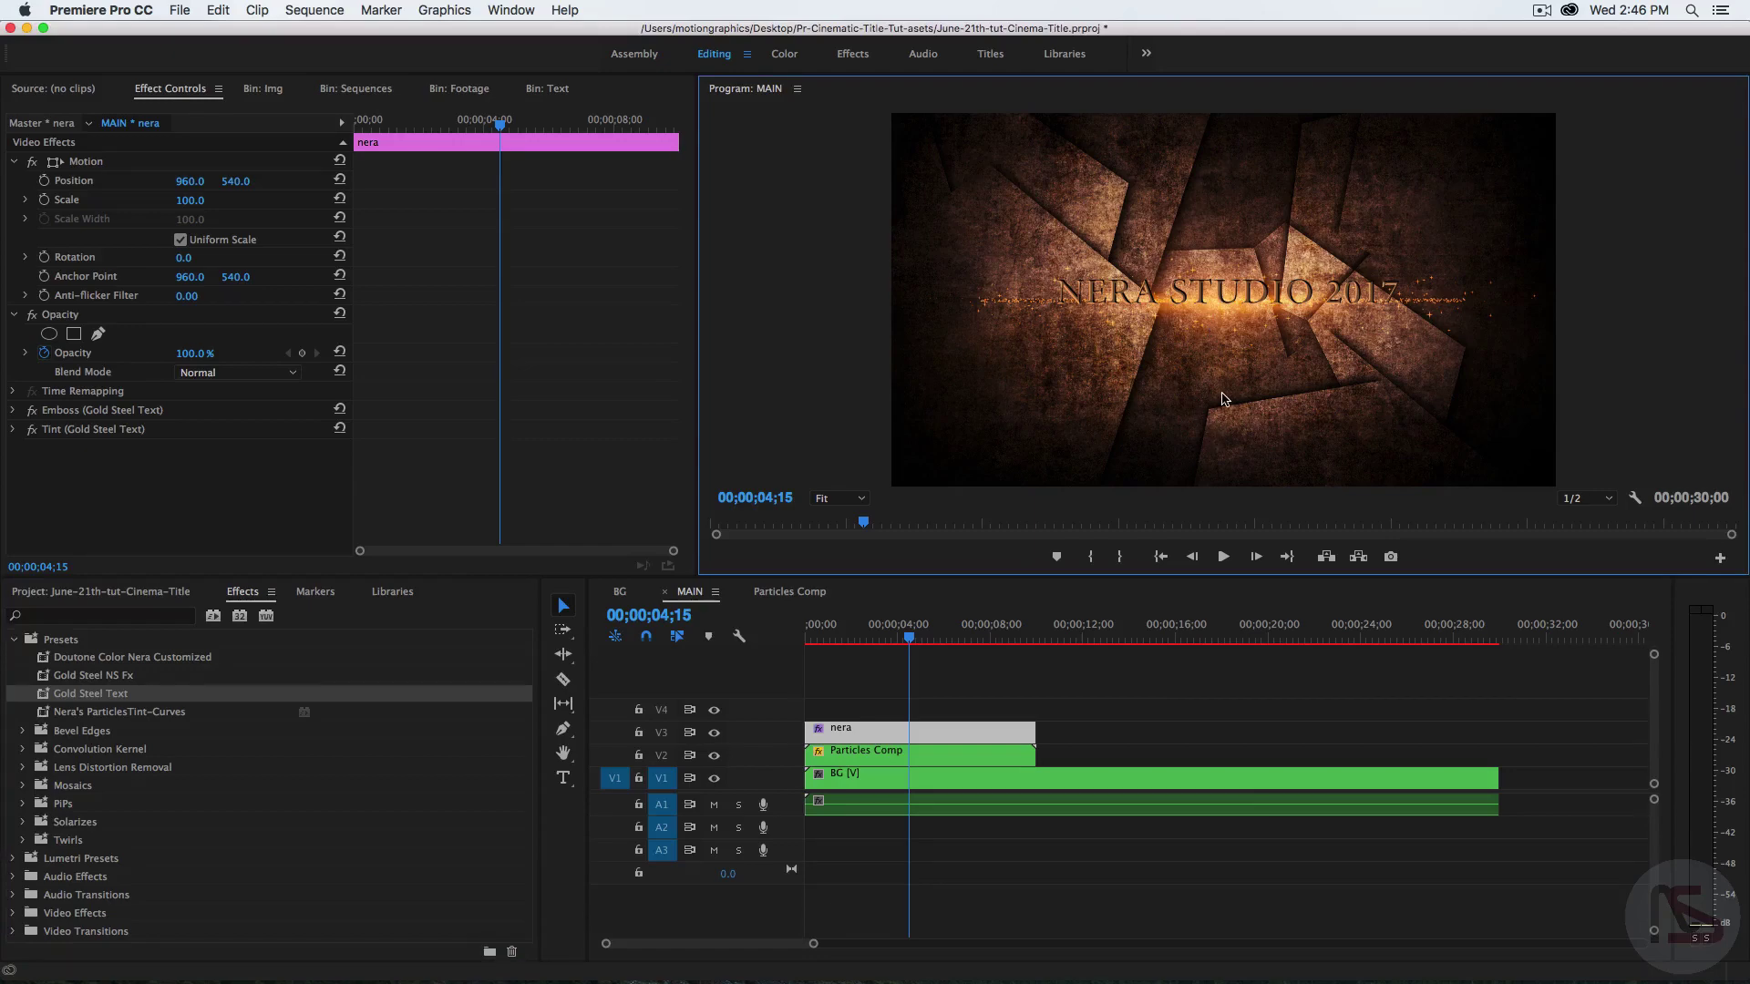
key(grave)
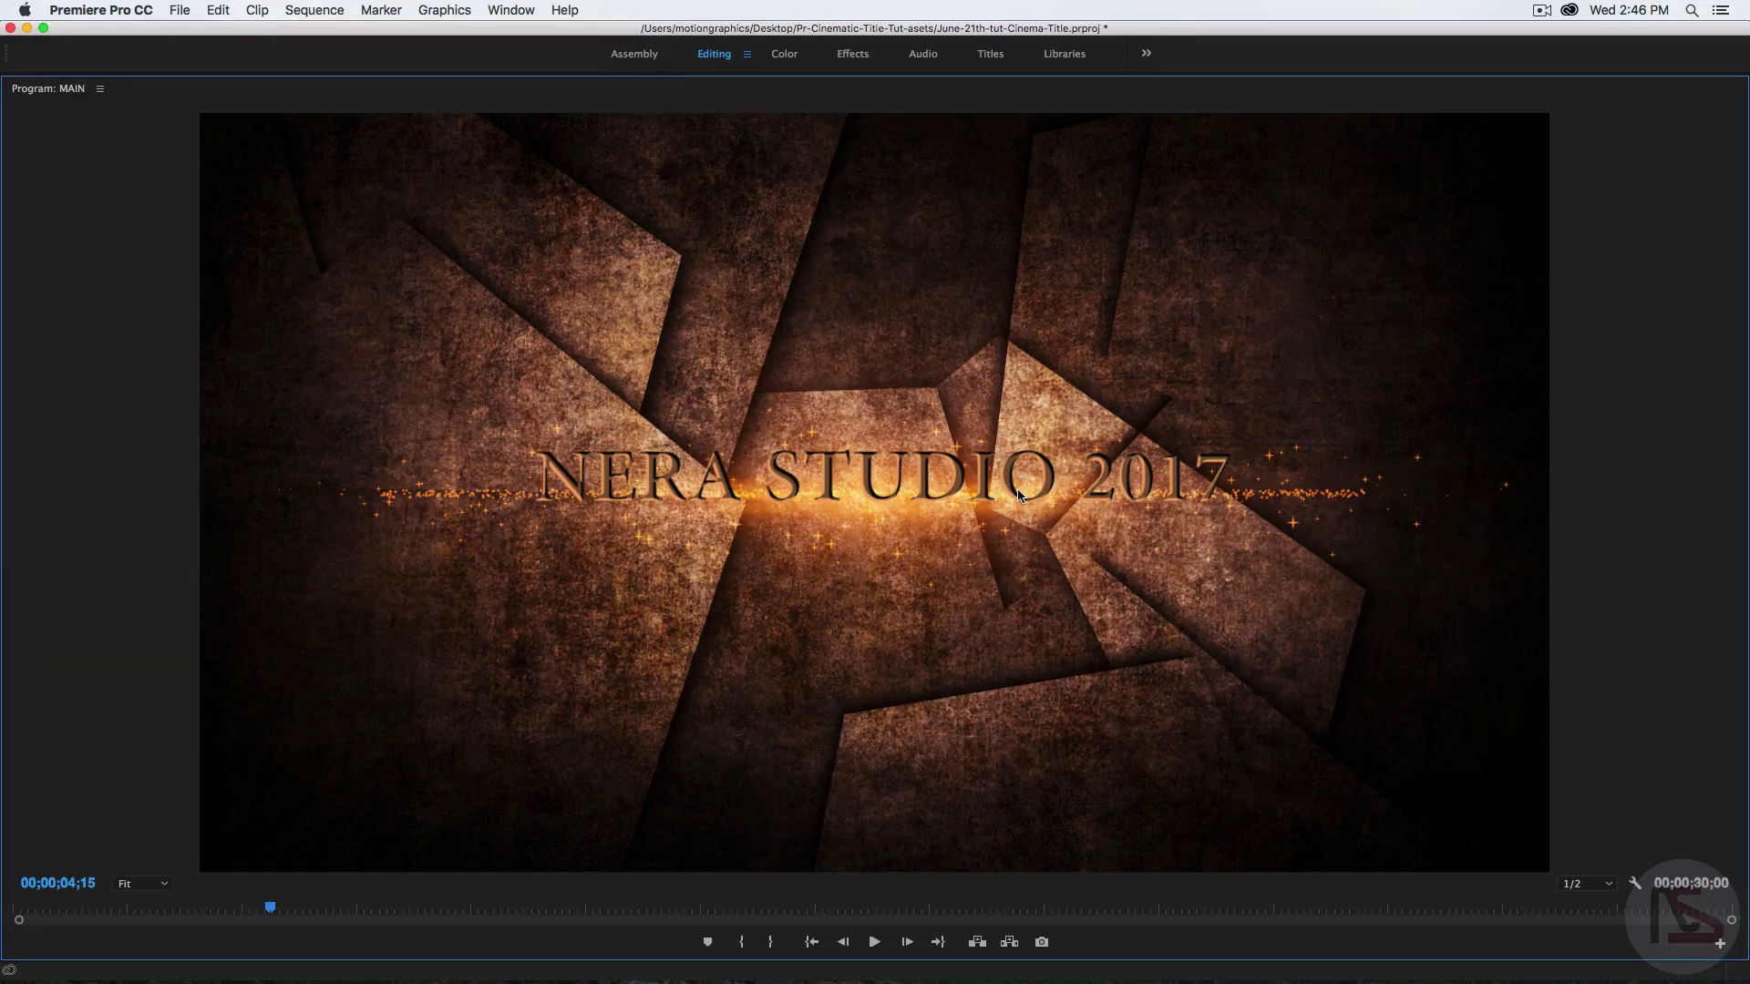
key(grave)
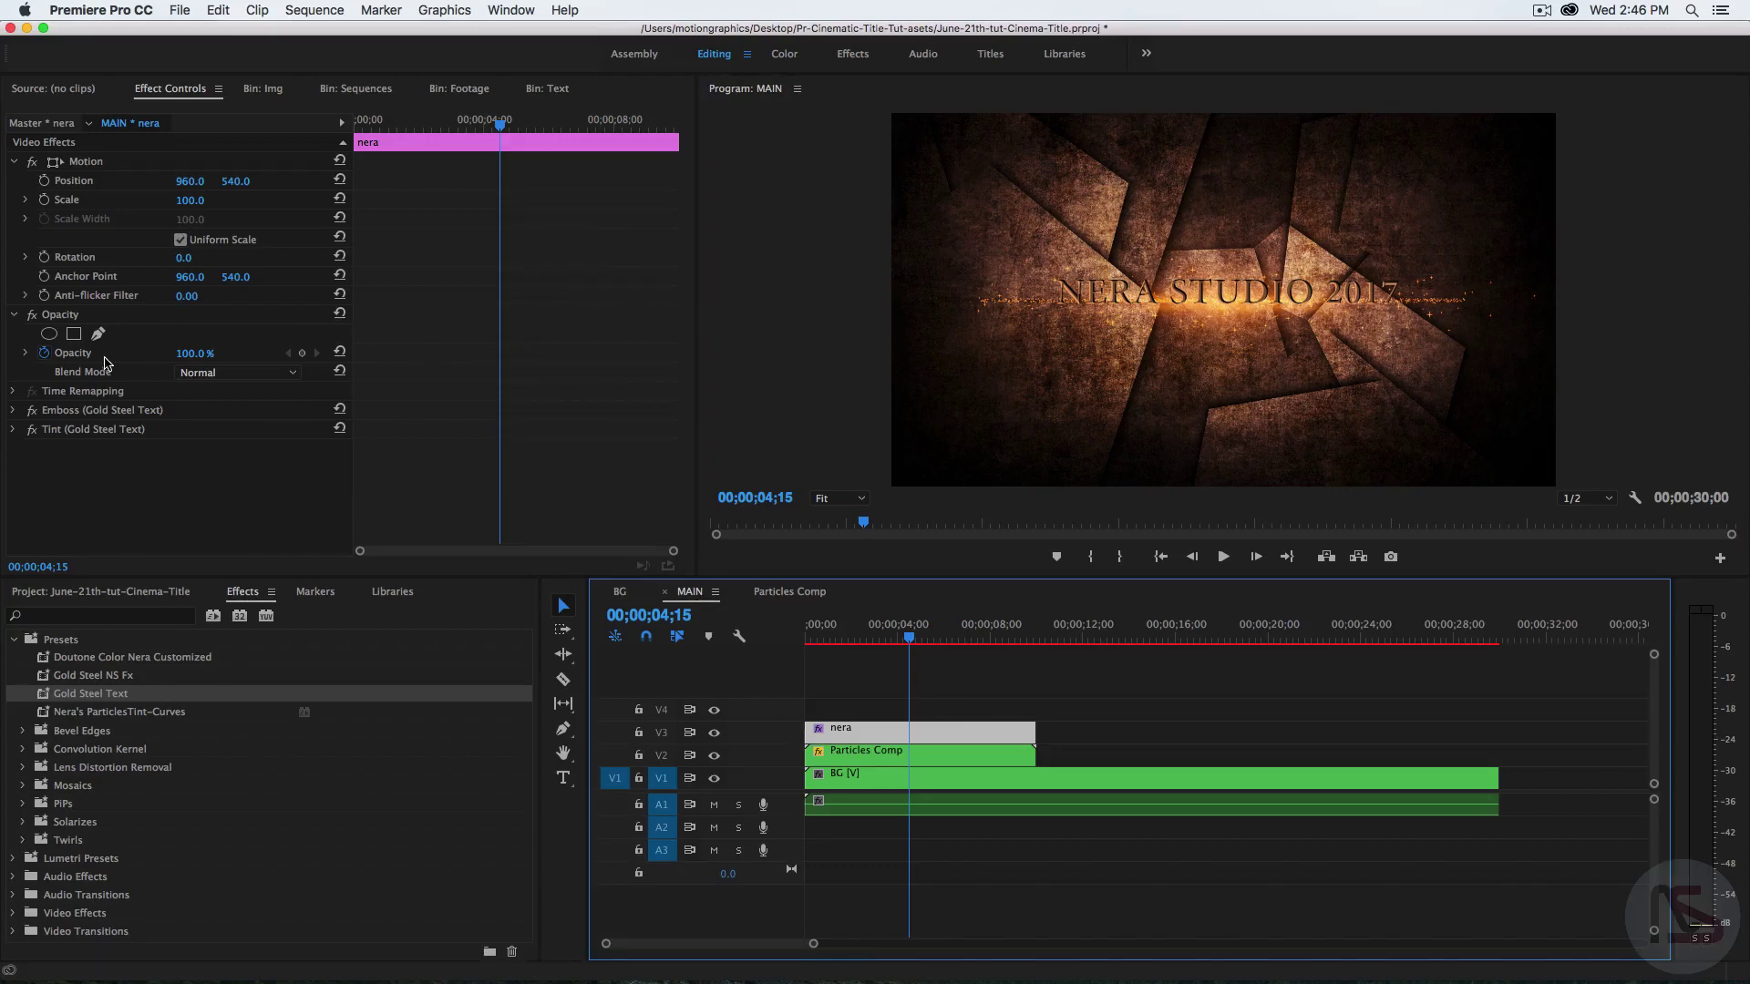
- Set the Relief of the nera clip's Emboss (Gold Steel Text) effect to 4
click(82, 412)
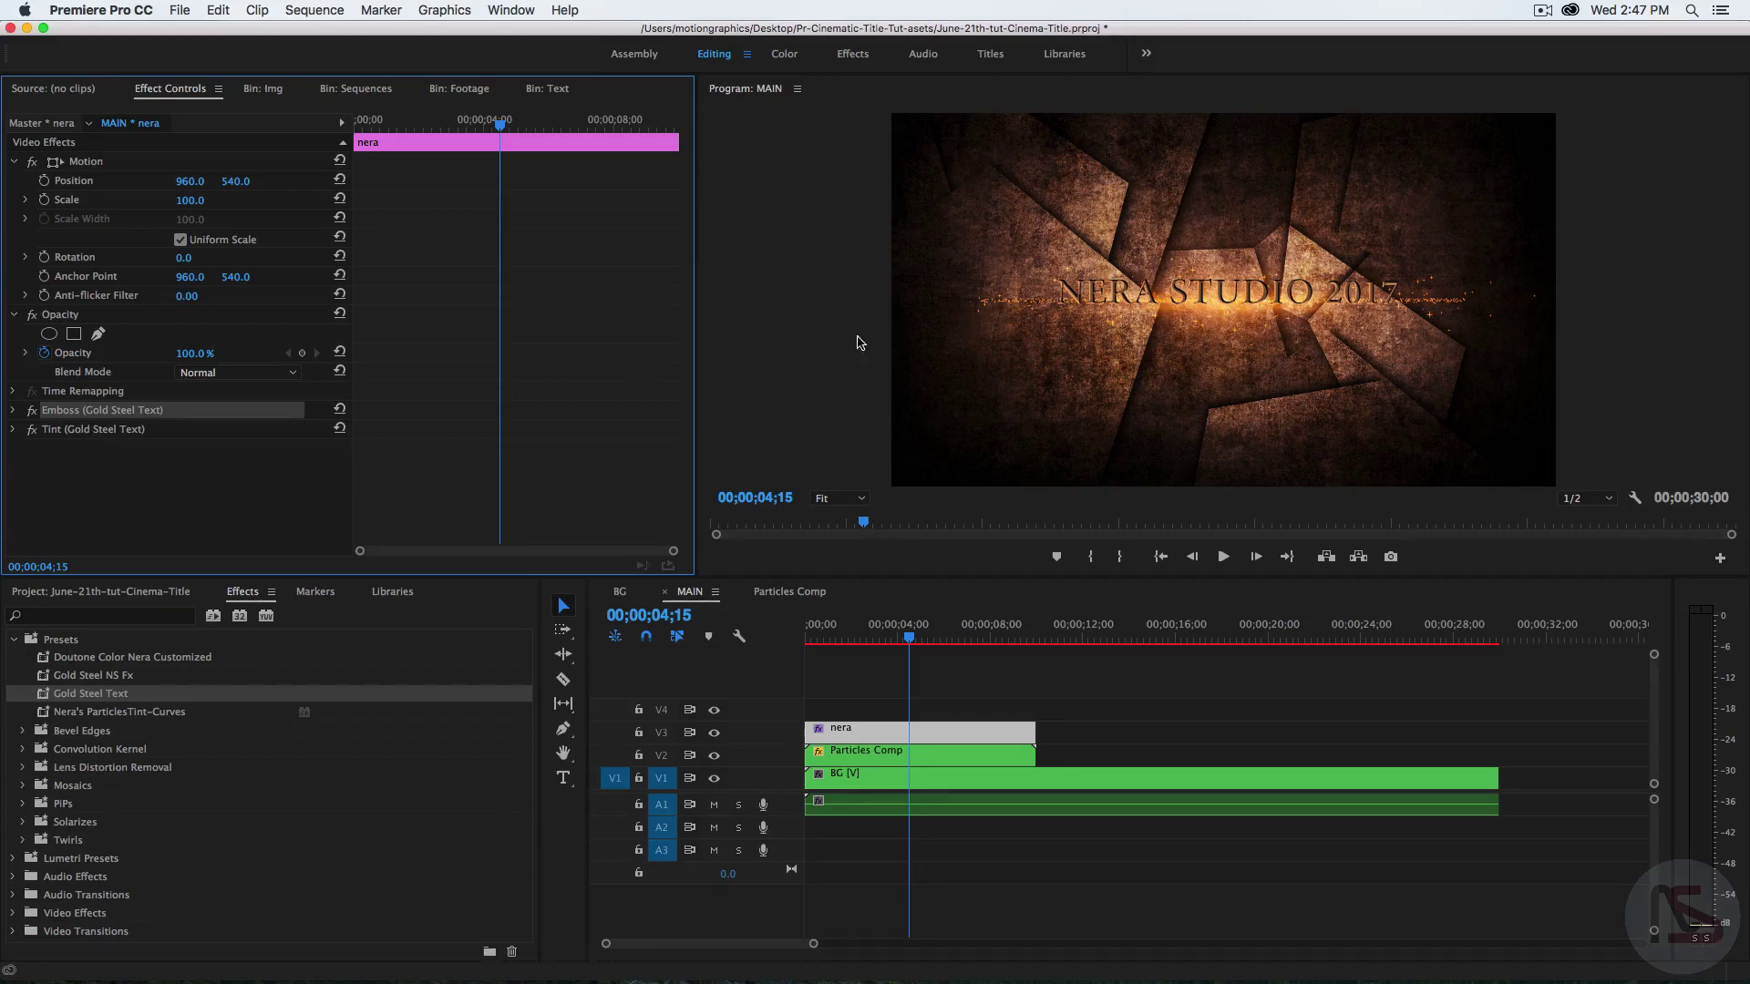
click(12, 411)
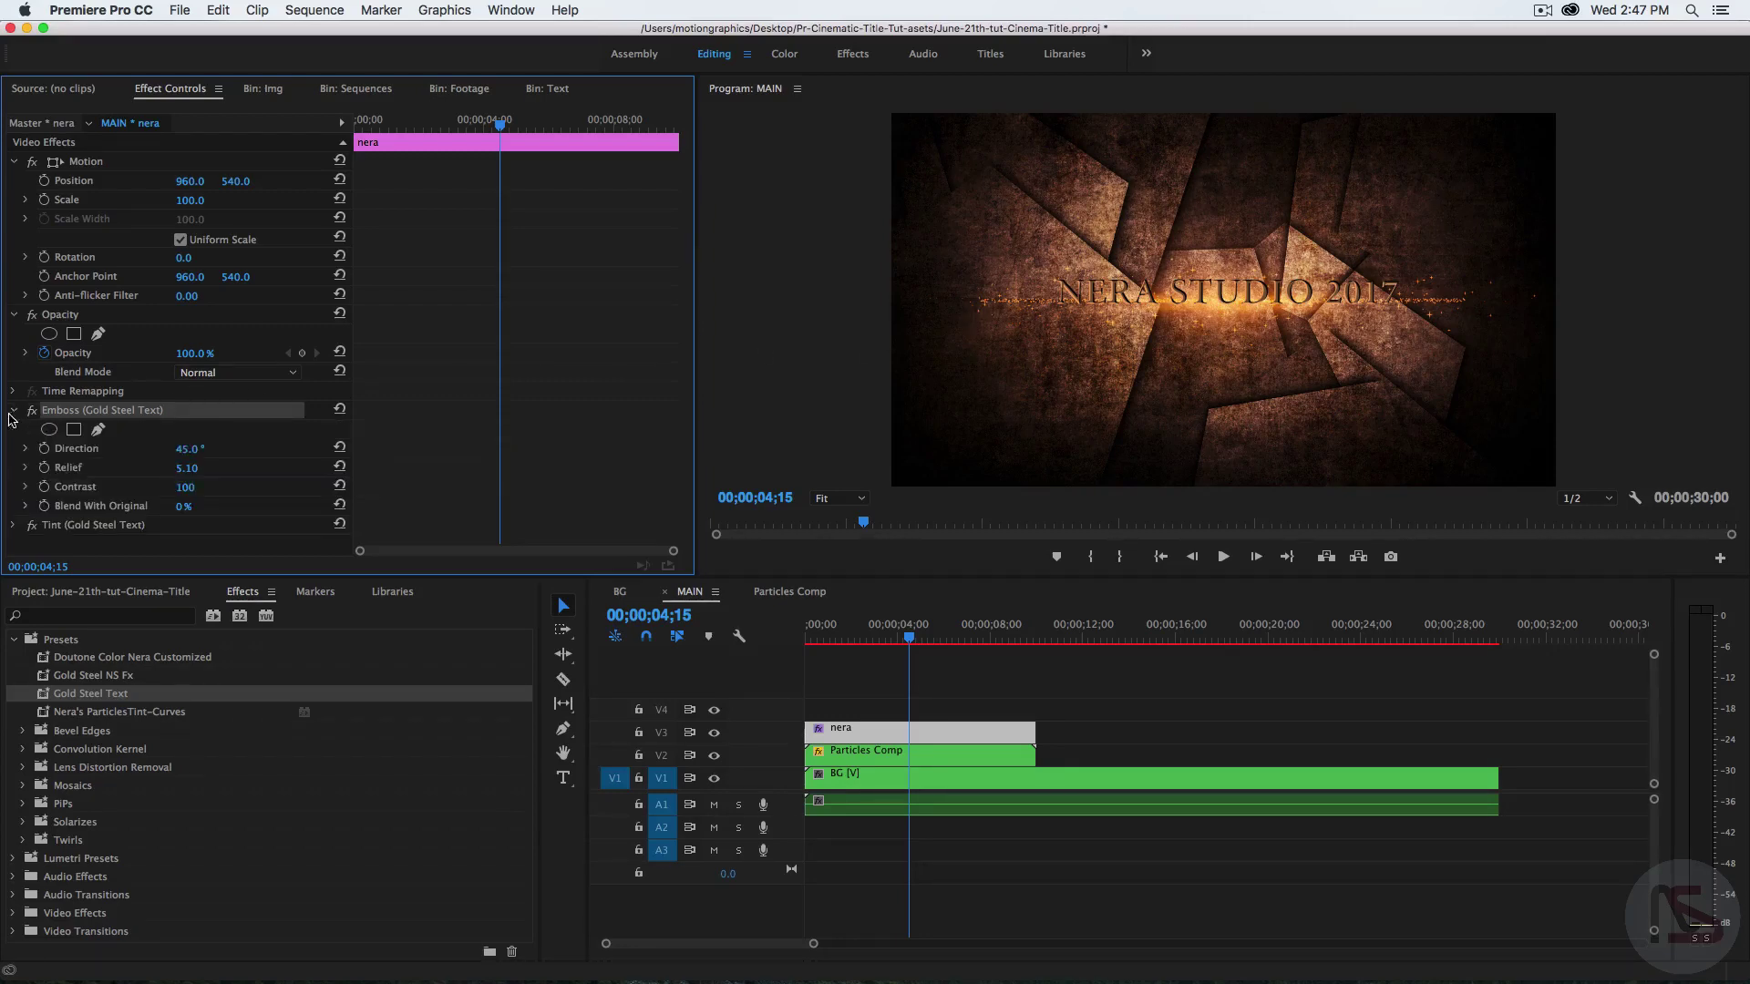
click(186, 468)
text(4)
key(Return)
click(15, 414)
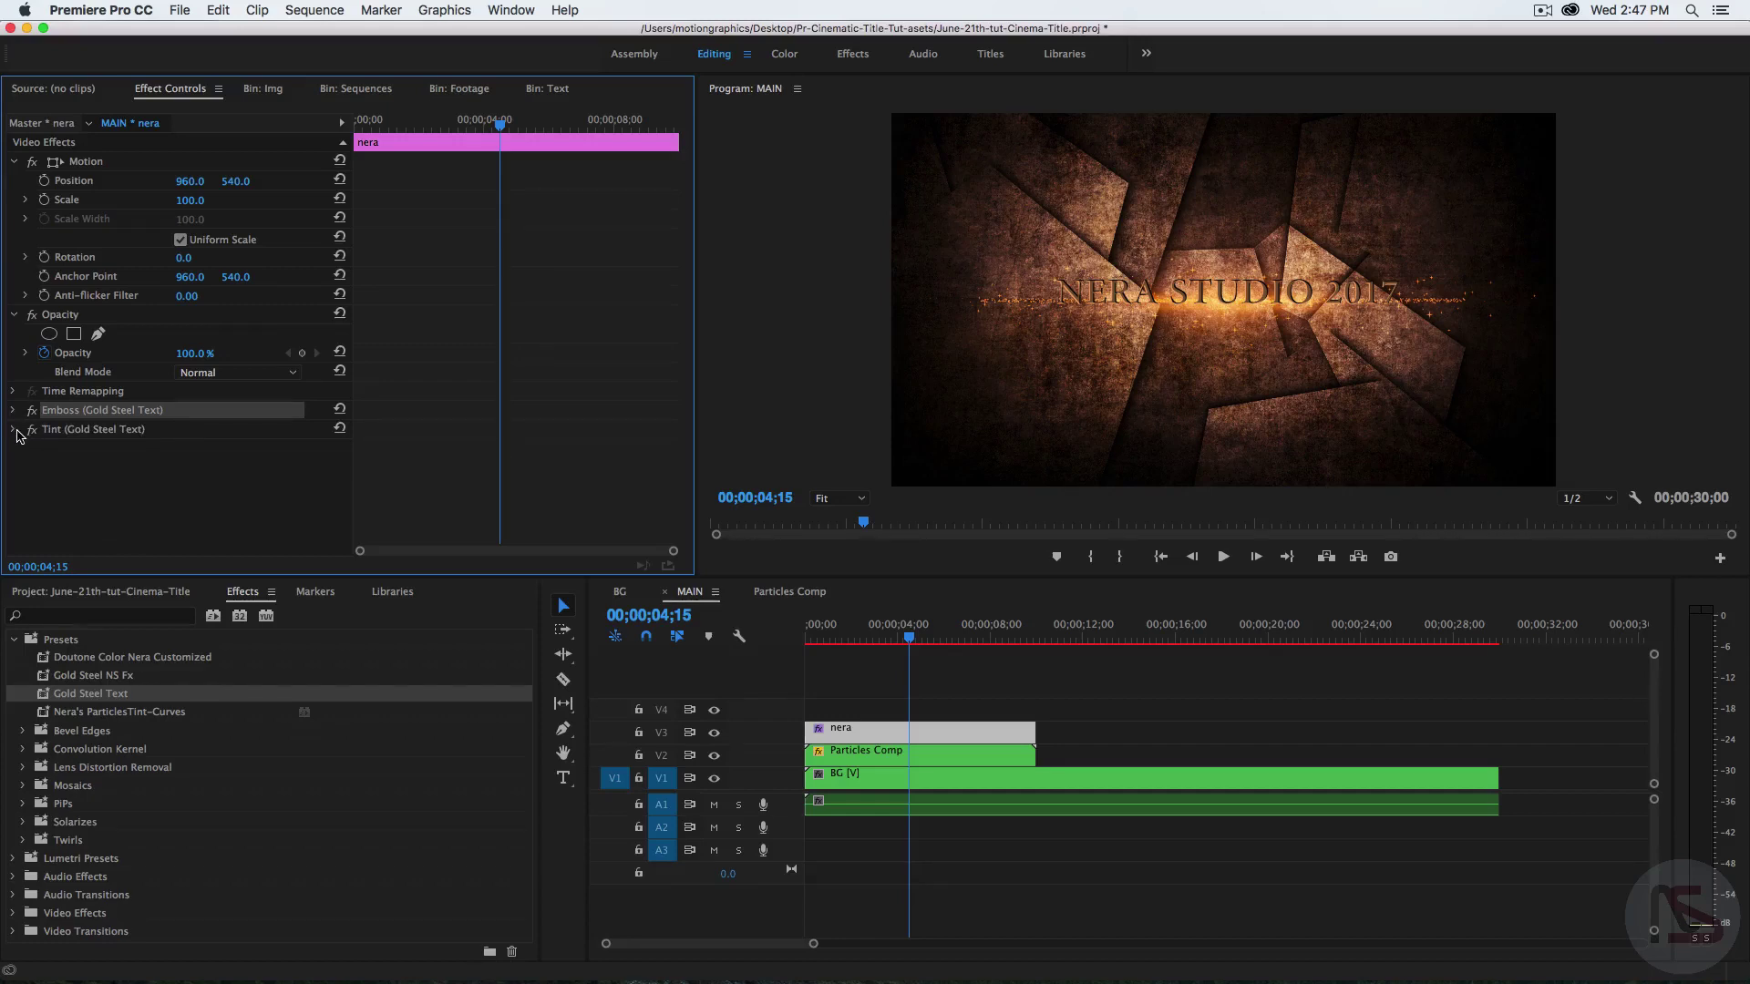
- Try a green Map White To colour (0D8F07) in the nera clip's Tint (Gold Steel Text) effect, and undo it
click(15, 430)
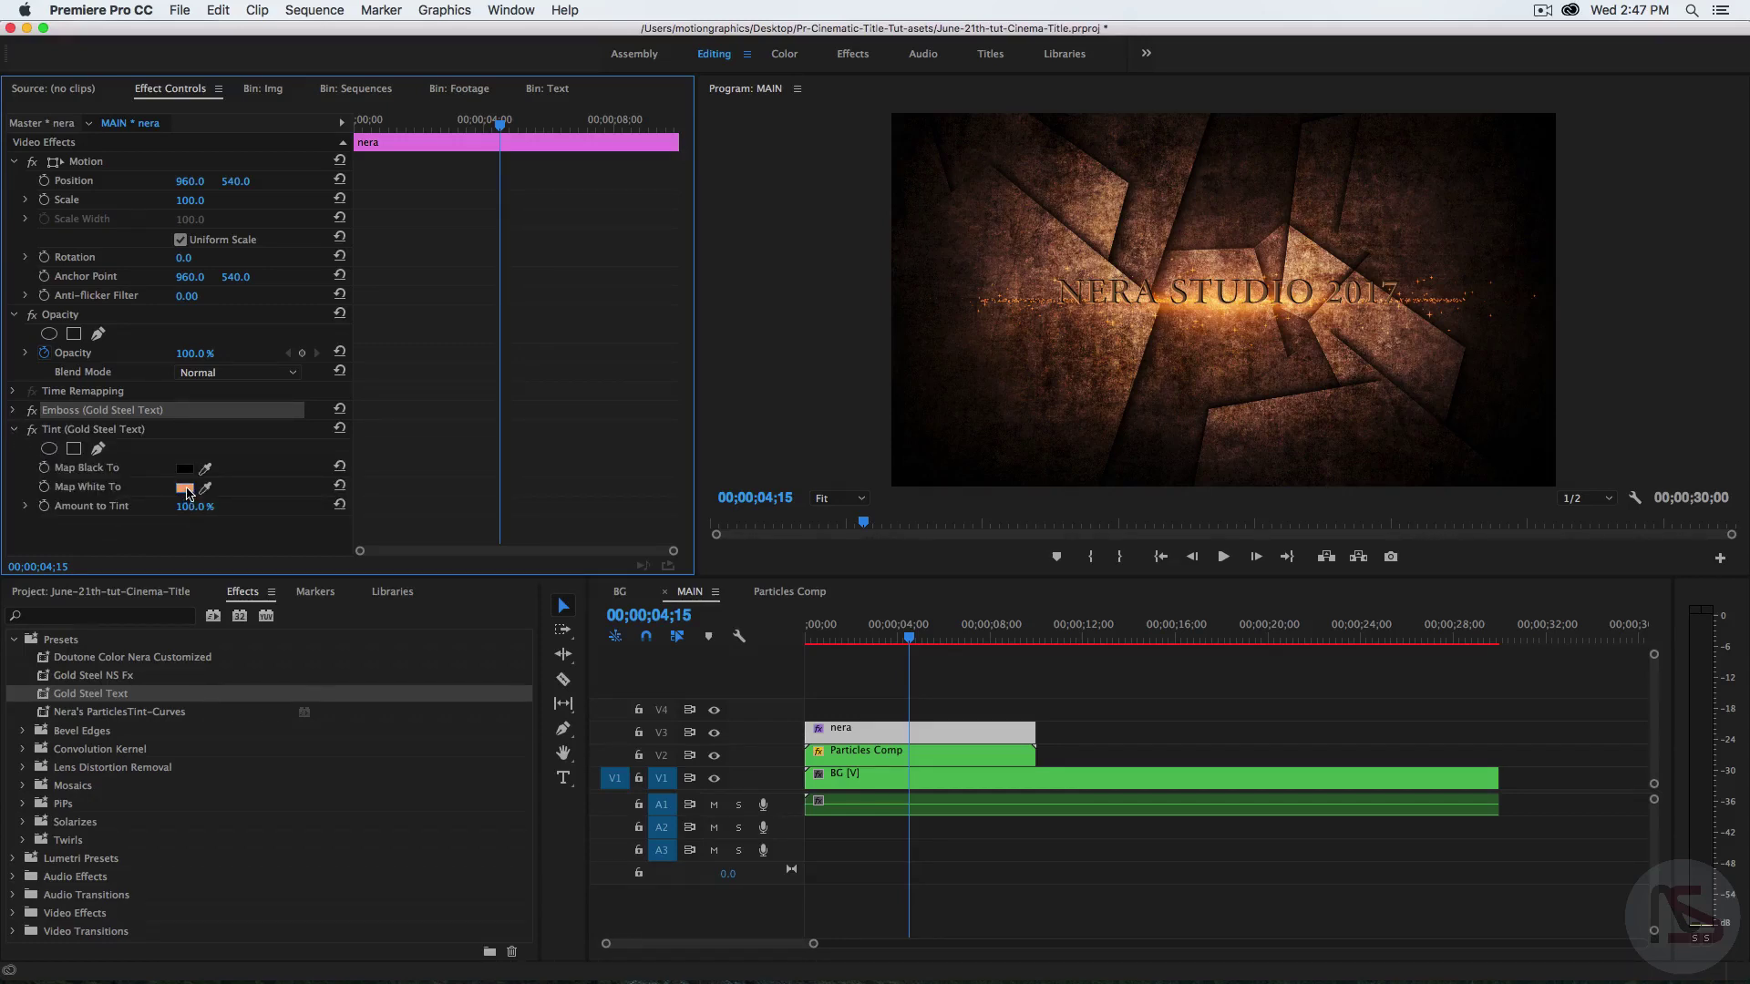
click(186, 488)
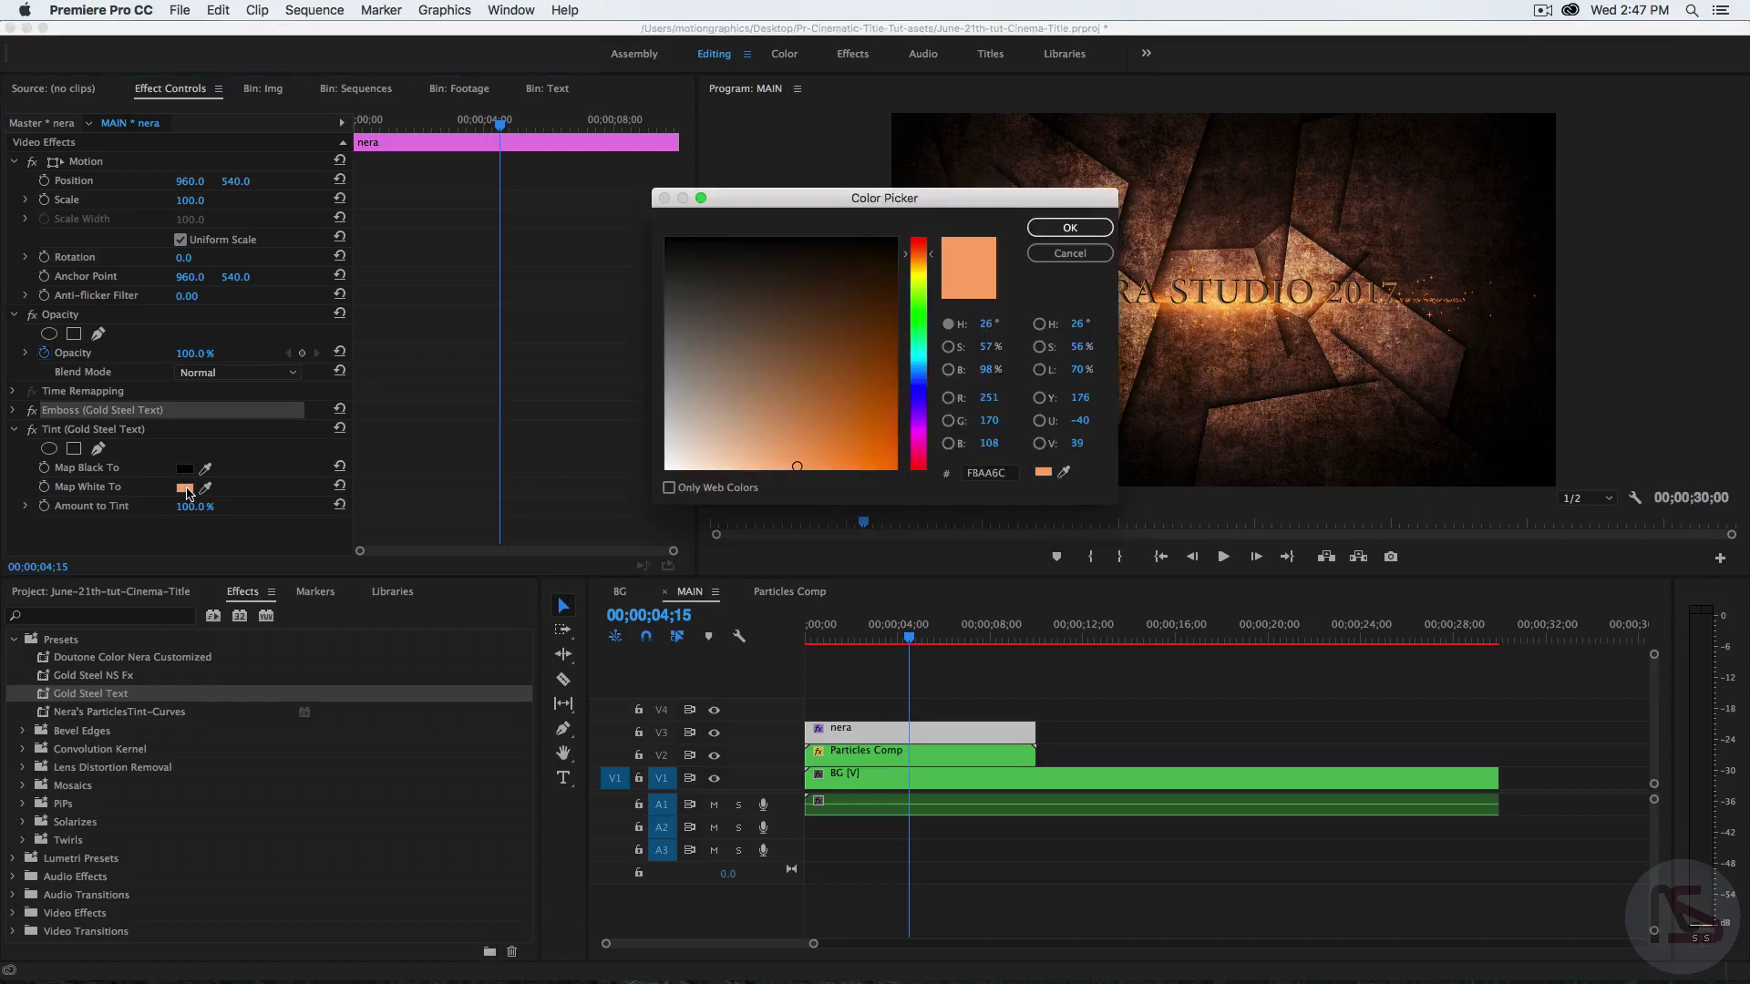
click(920, 316)
click(890, 360)
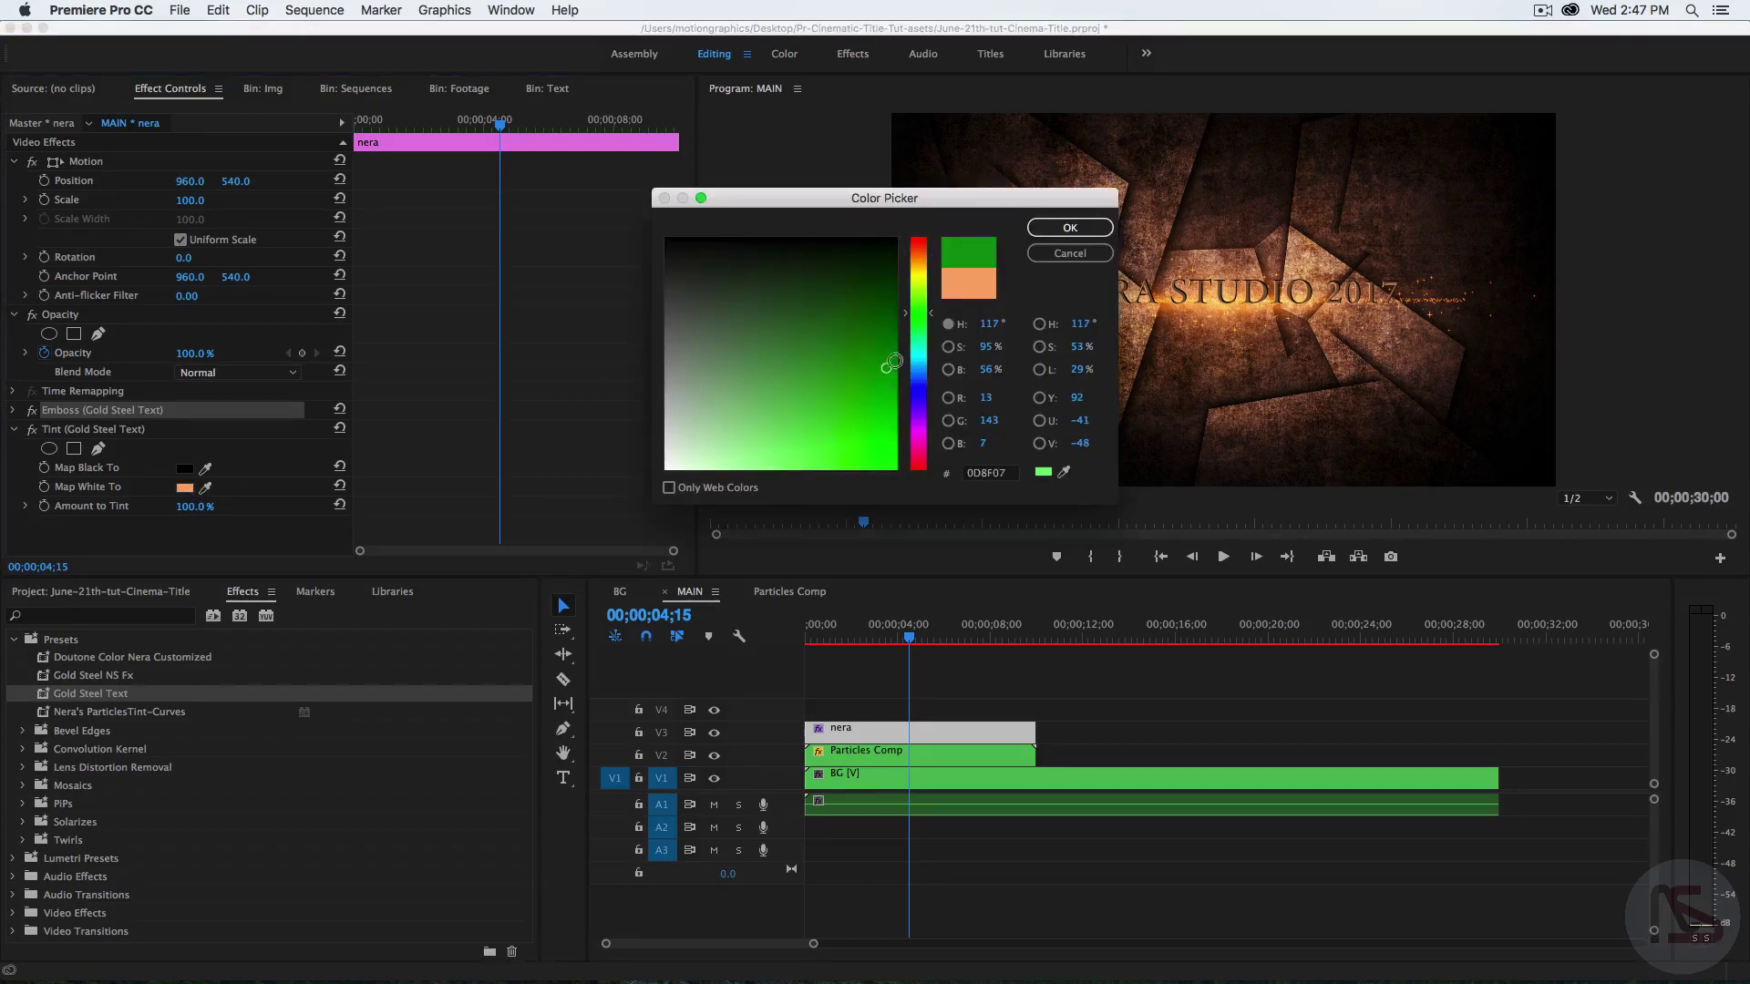
click(1070, 227)
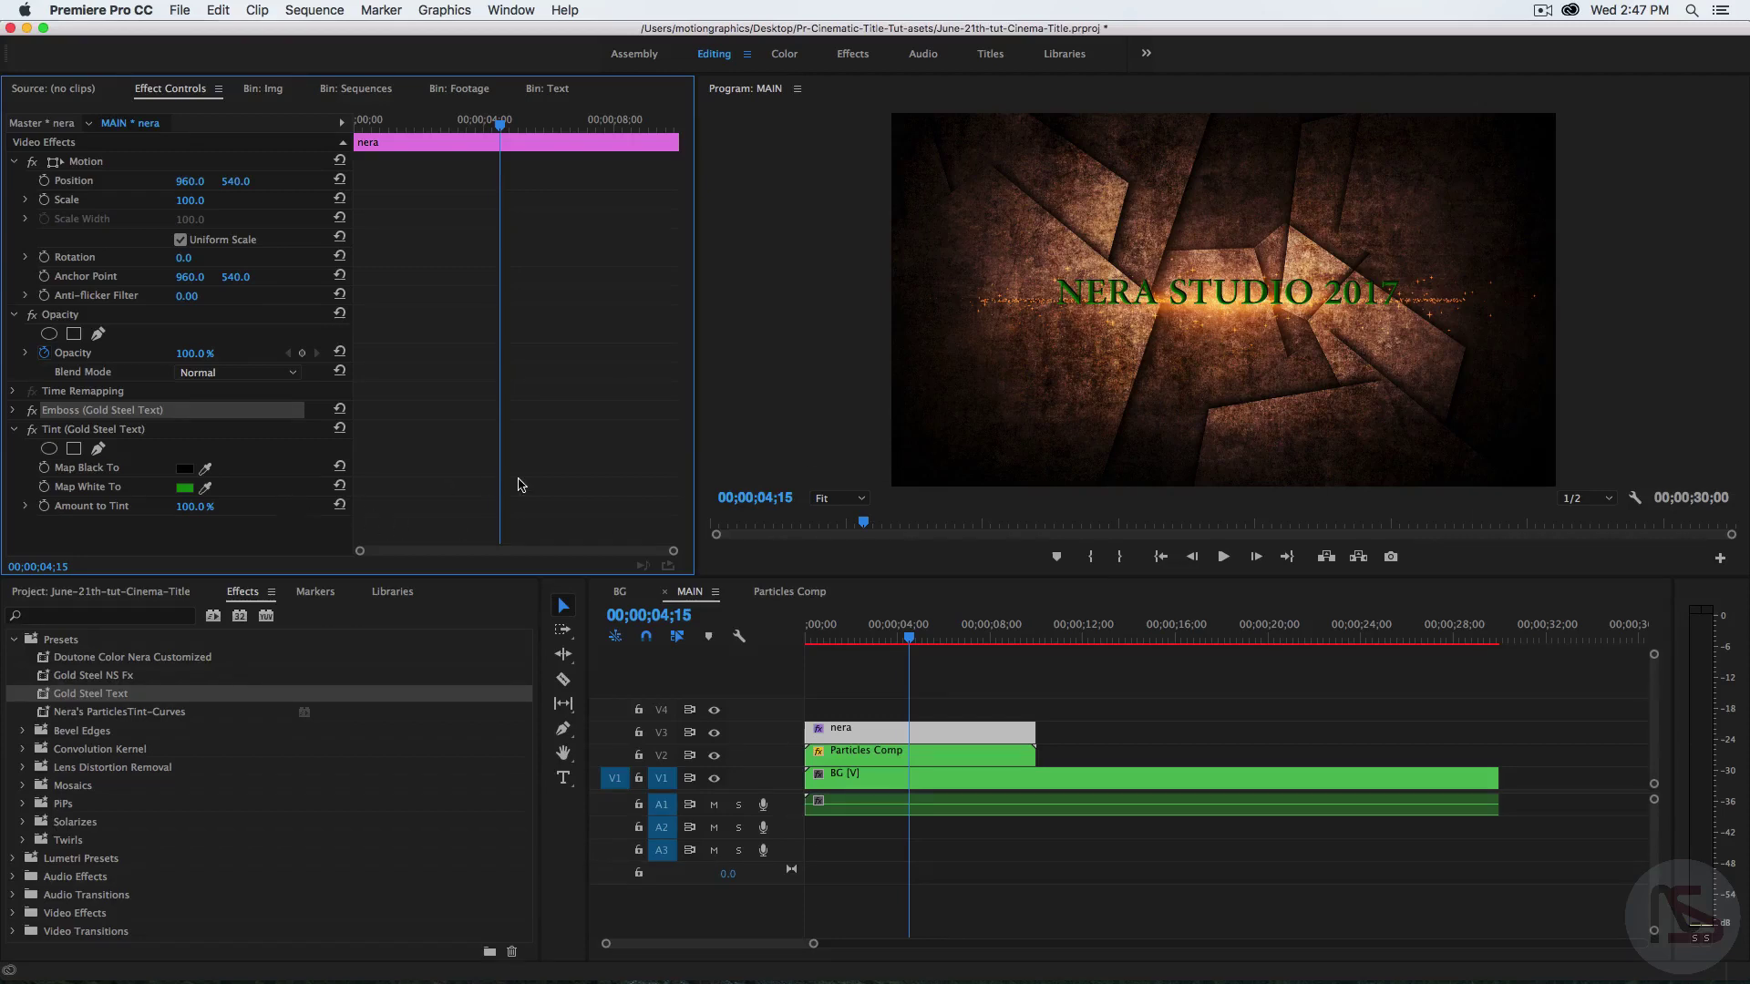
key(super+z)
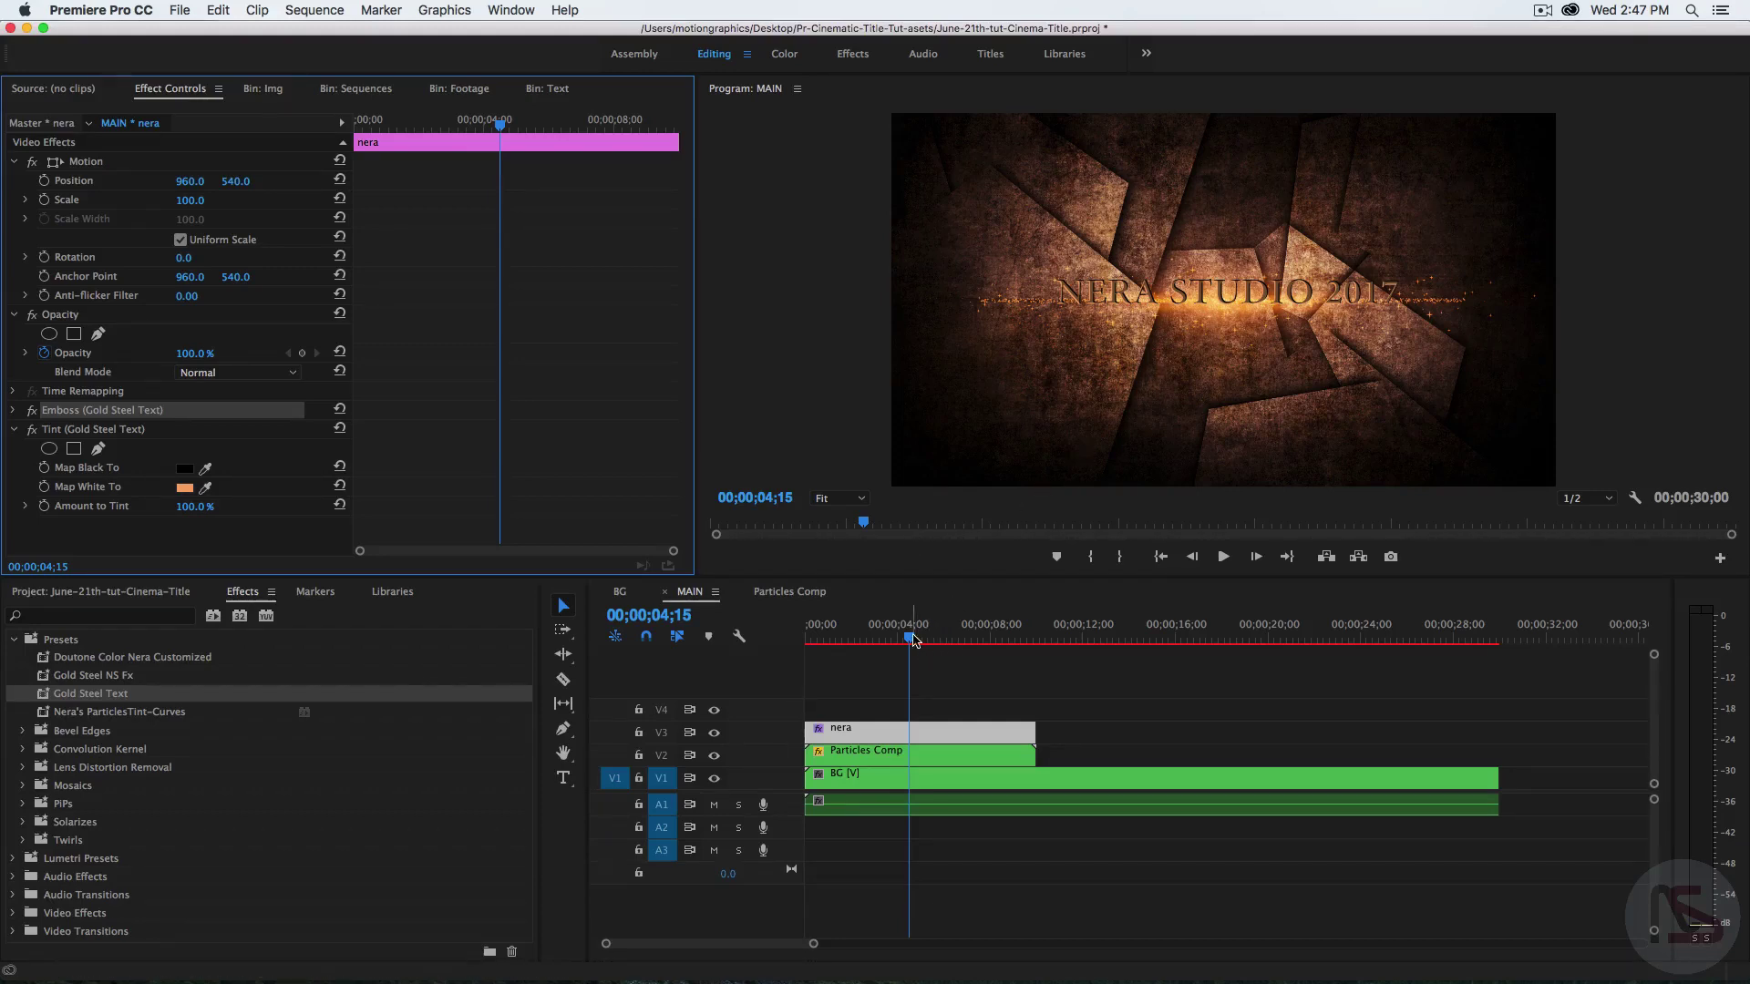
- Restart the nera clip's Opacity keyframing with a 0% keyframe at the start of the MAIN sequence
drag(914, 641, 801, 645)
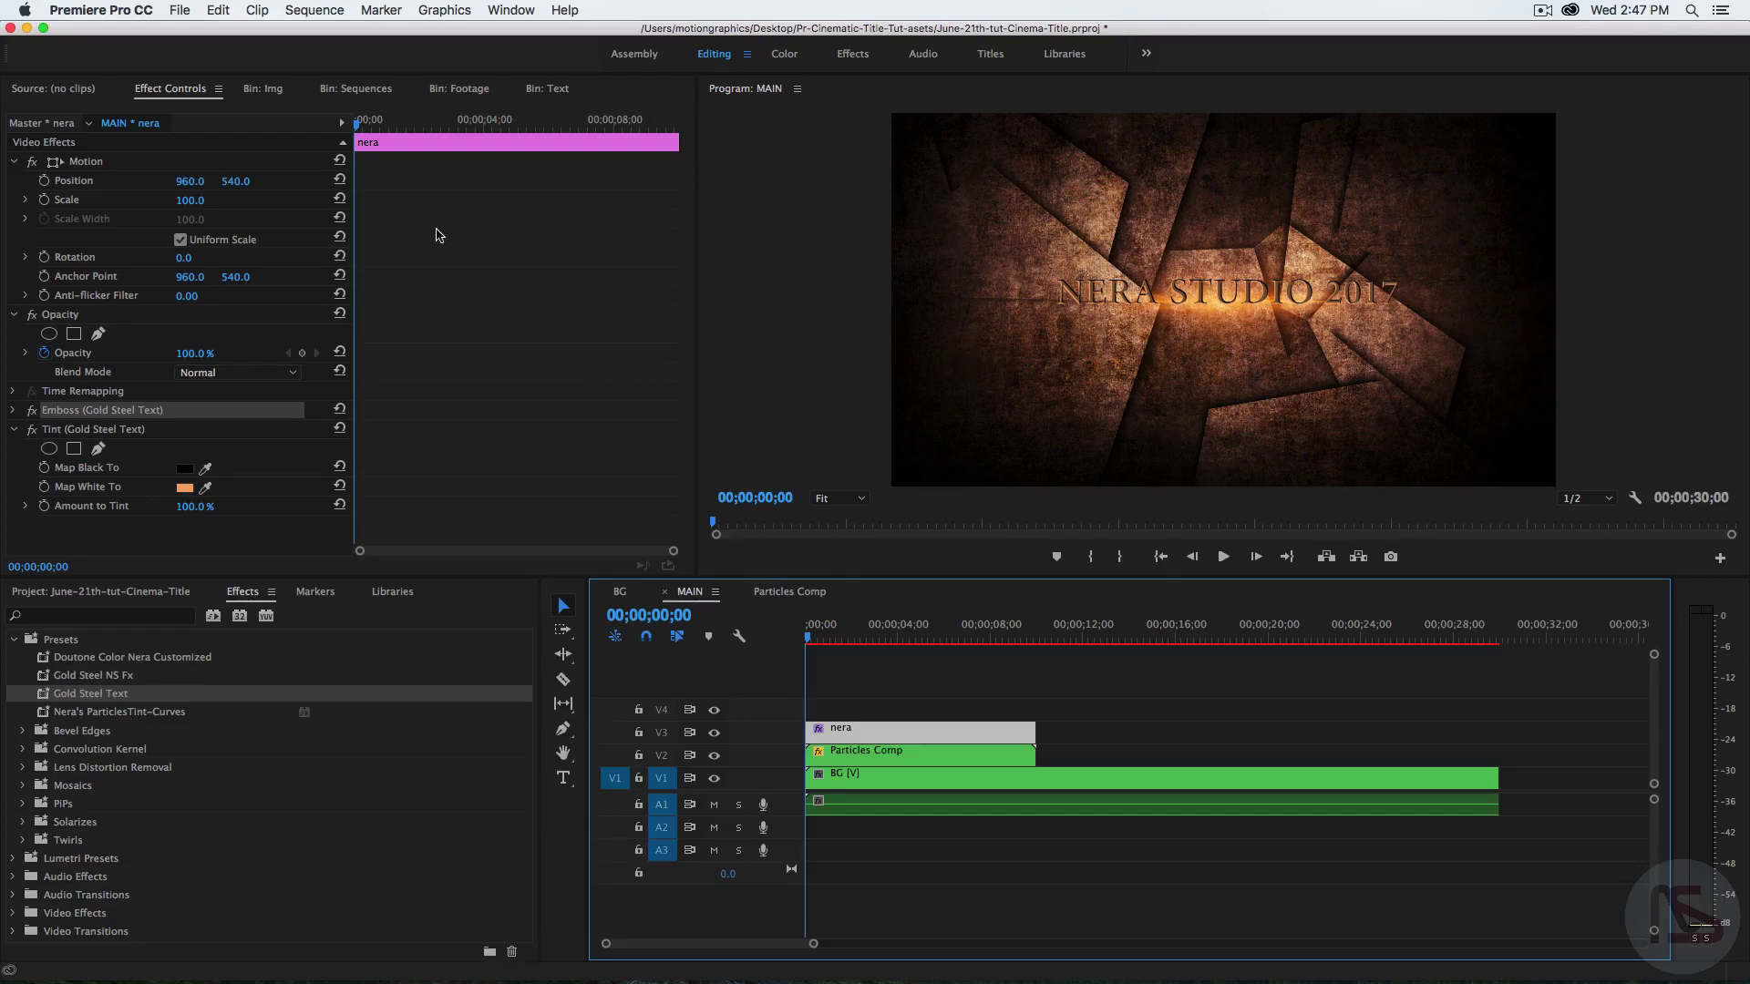
click(44, 354)
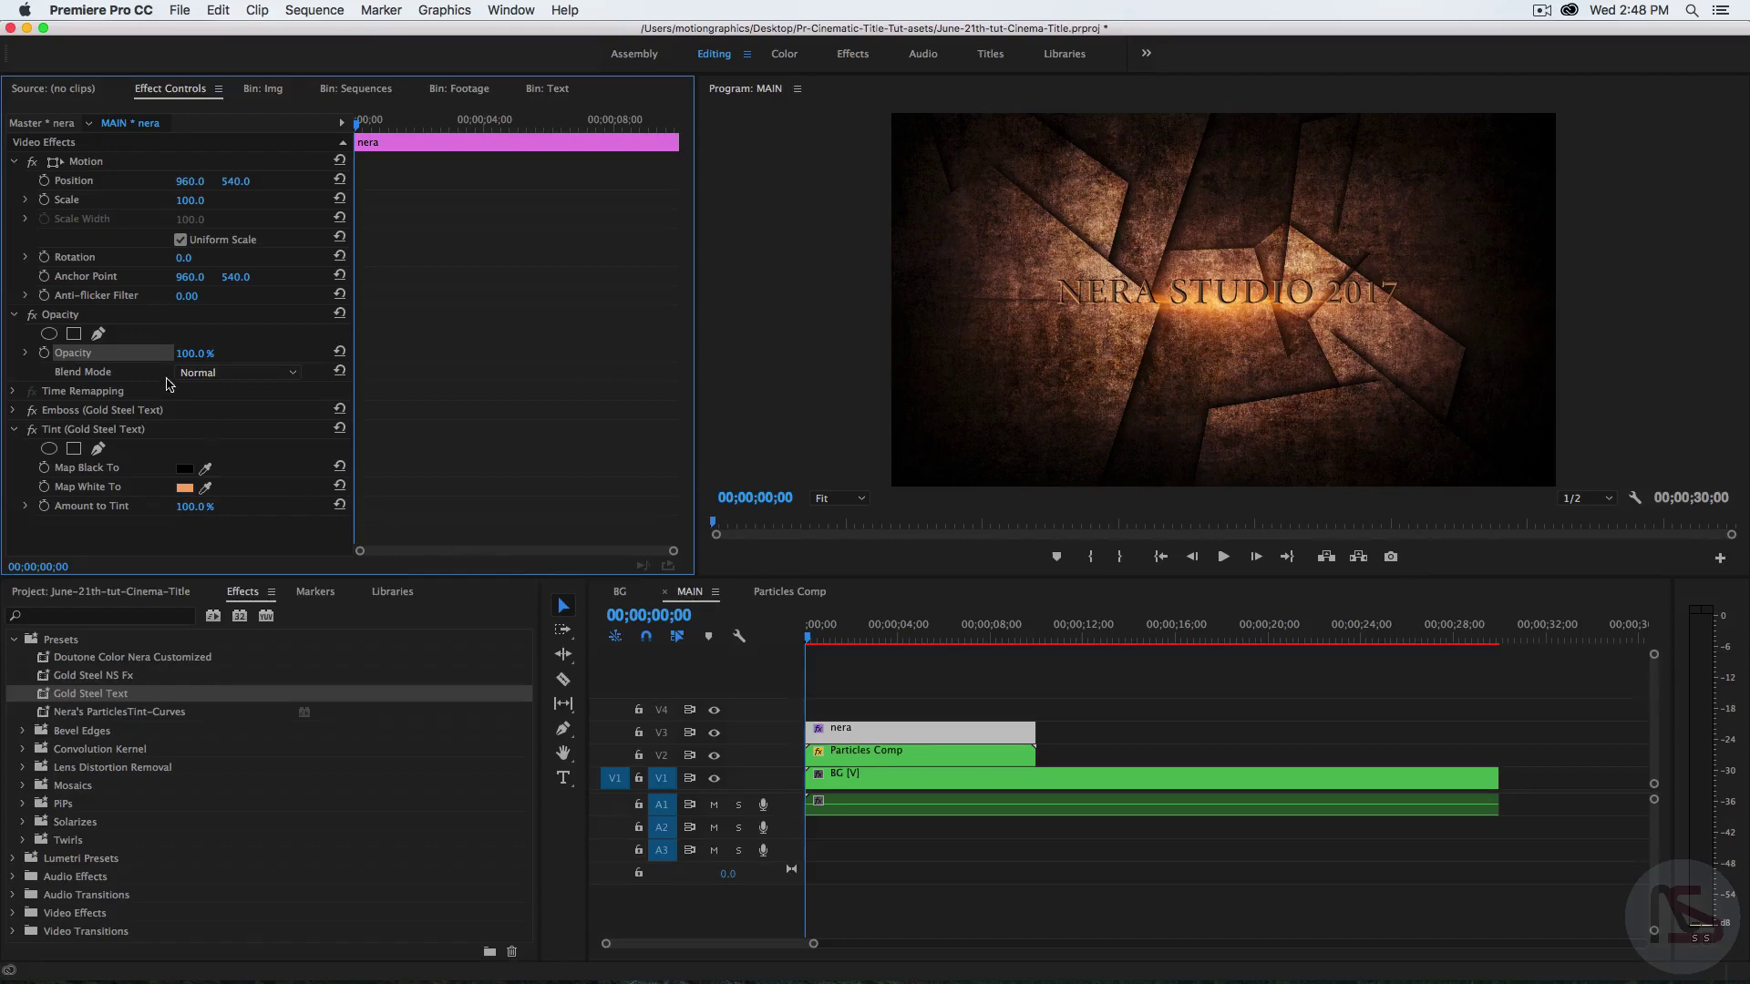
click(43, 353)
click(196, 352)
text(0)
key(Return)
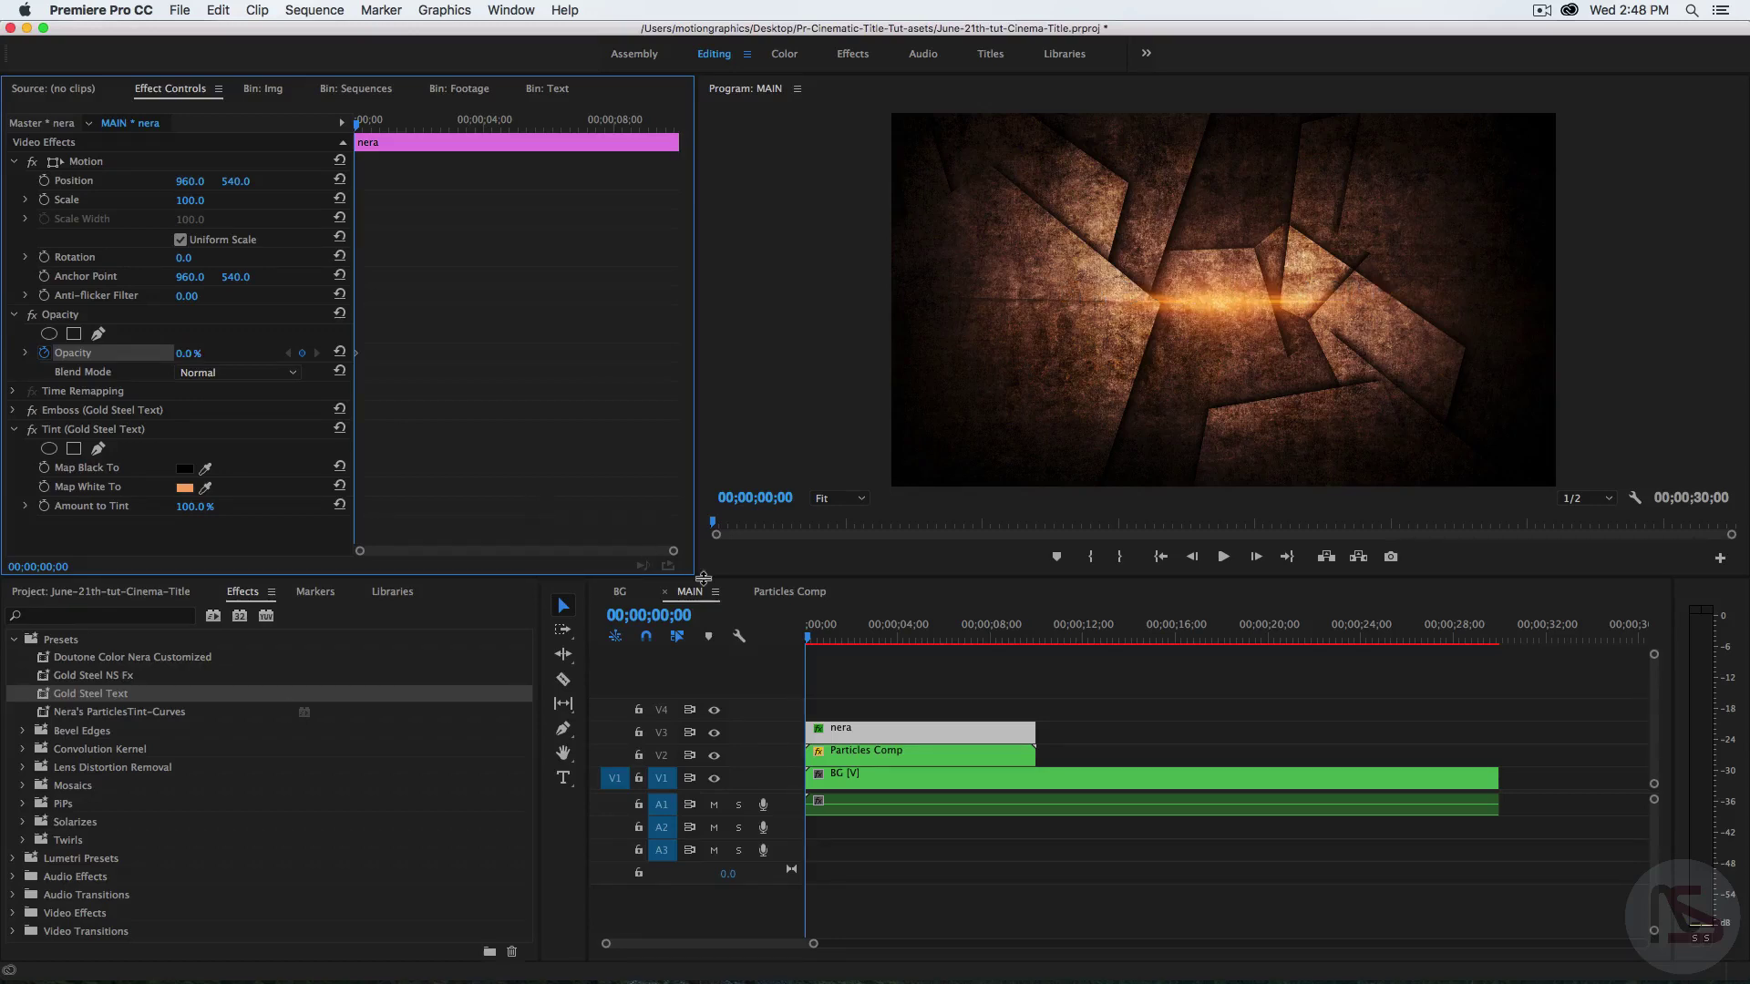
- Add an Opacity keyframe of 100% to the nera clip at 00;00;02;00
click(653, 616)
text(200)
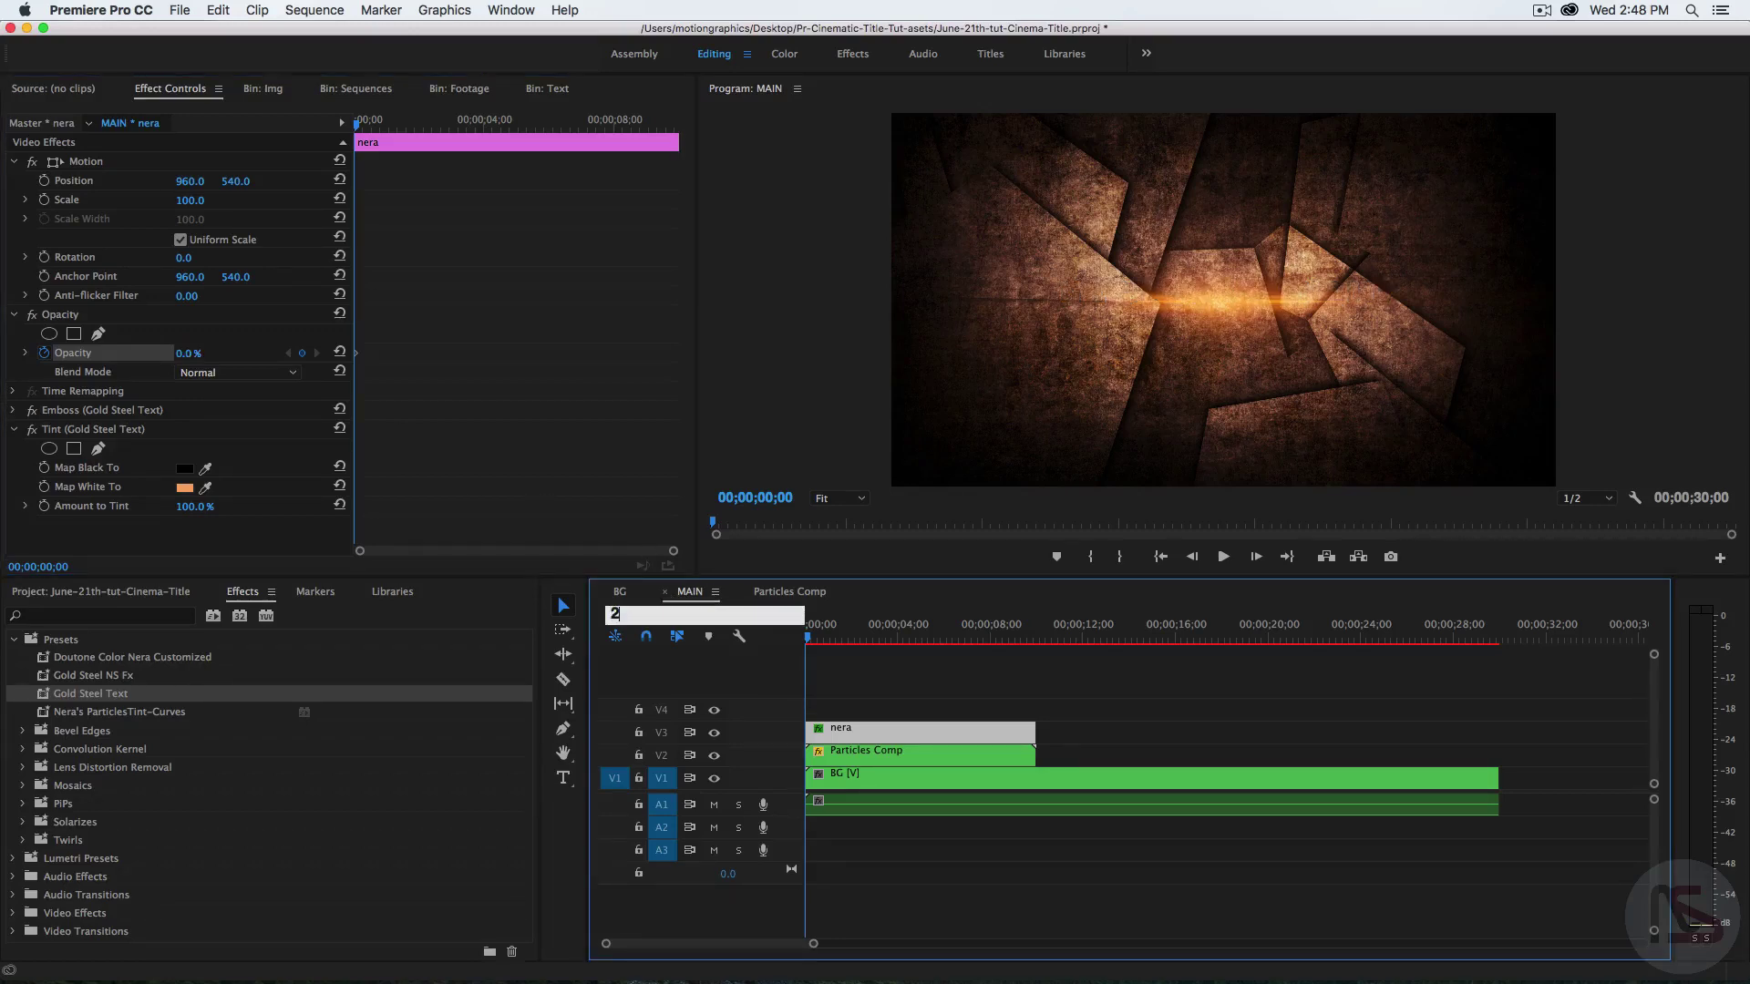
key(Return)
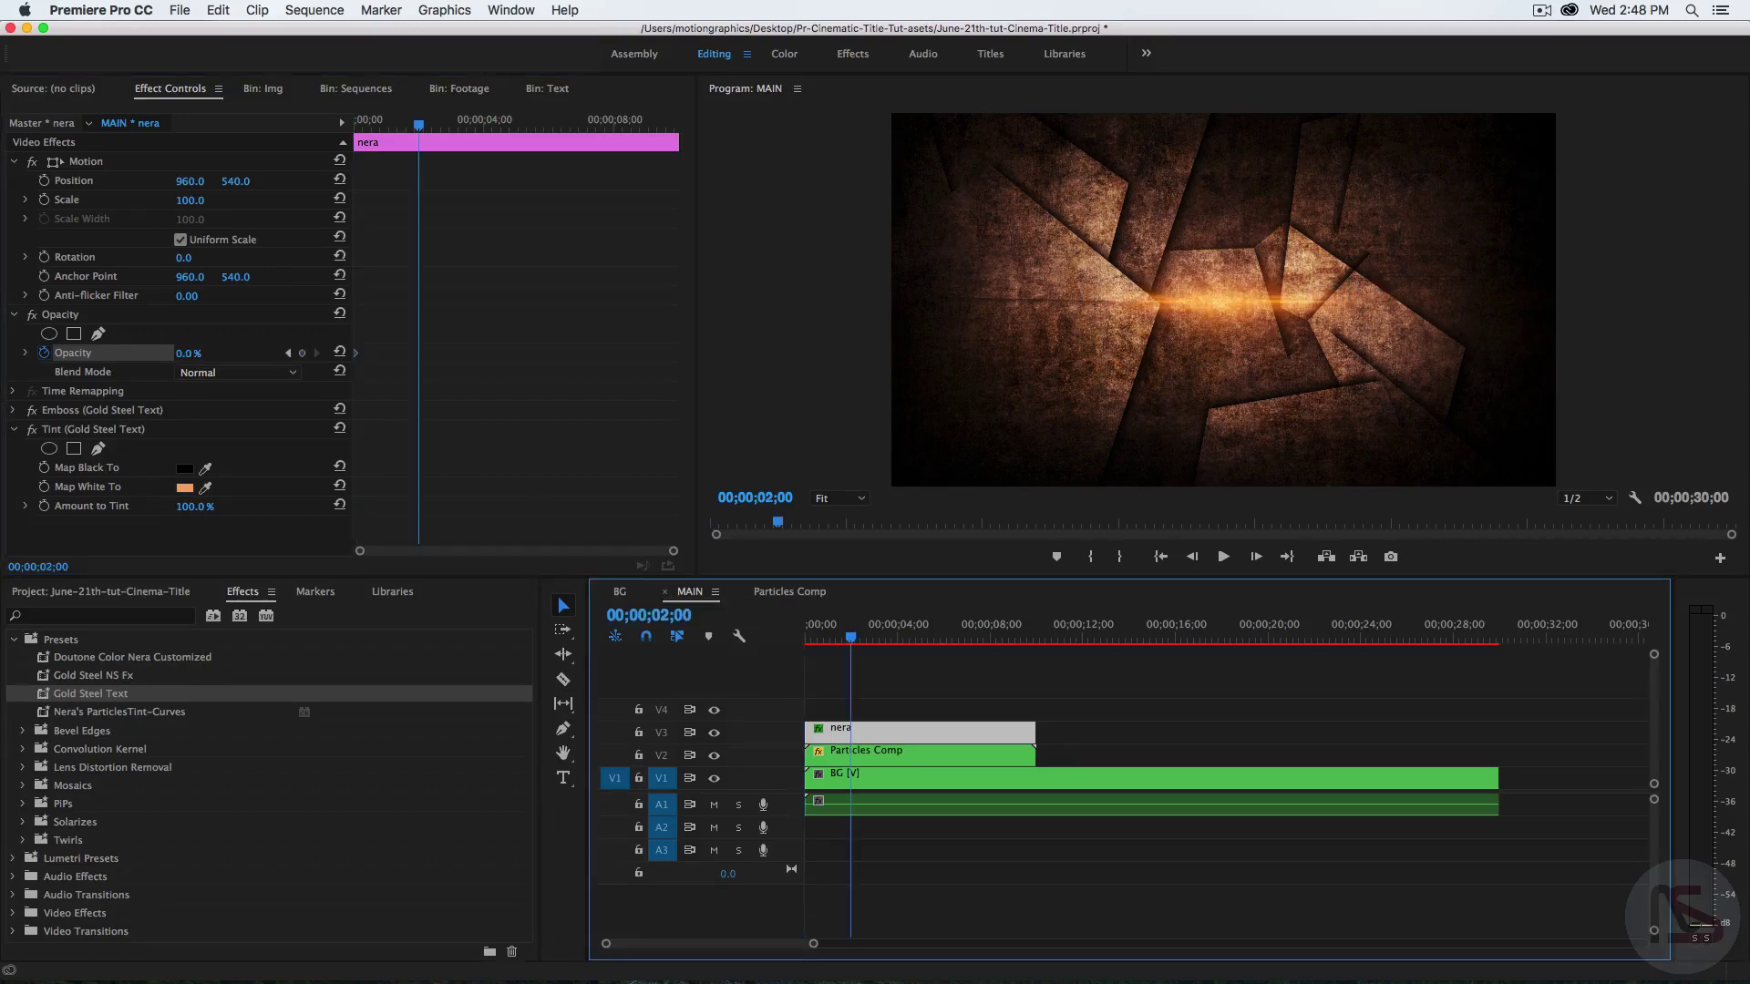
click(204, 352)
text(10)
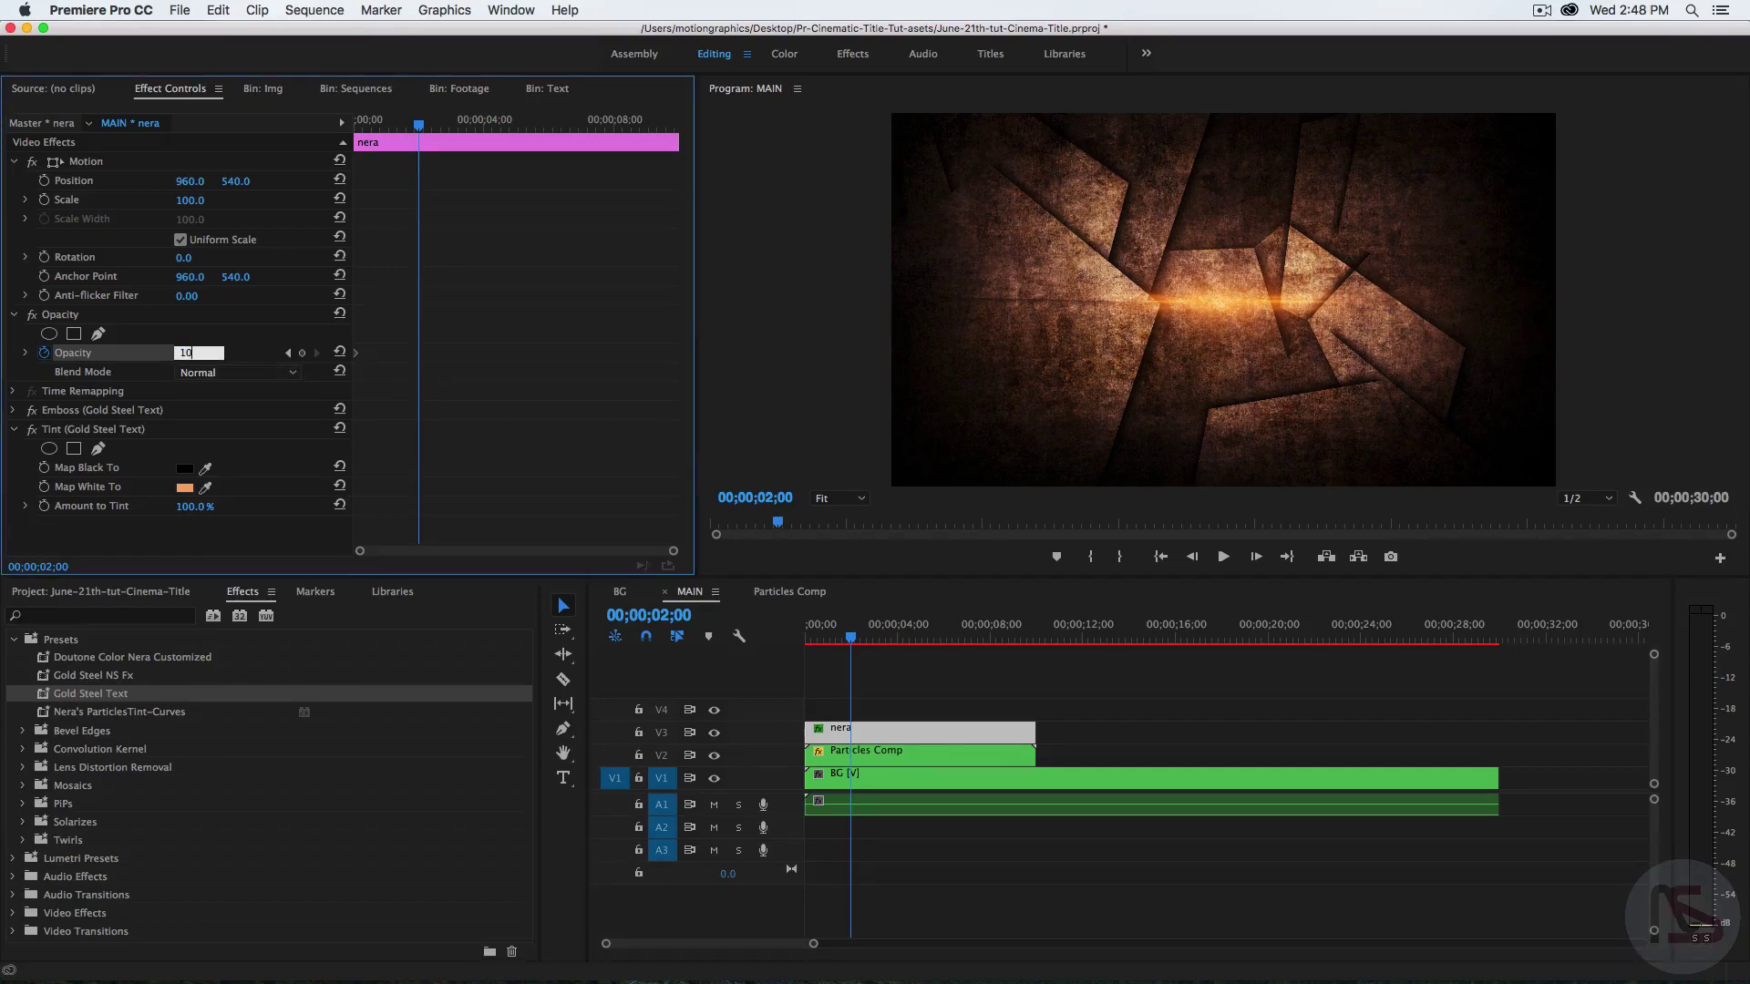
text(0)
key(Return)
- Add an Opacity keyframe to the nera clip at 00;00;07;00, keeping the title at 100%
click(672, 622)
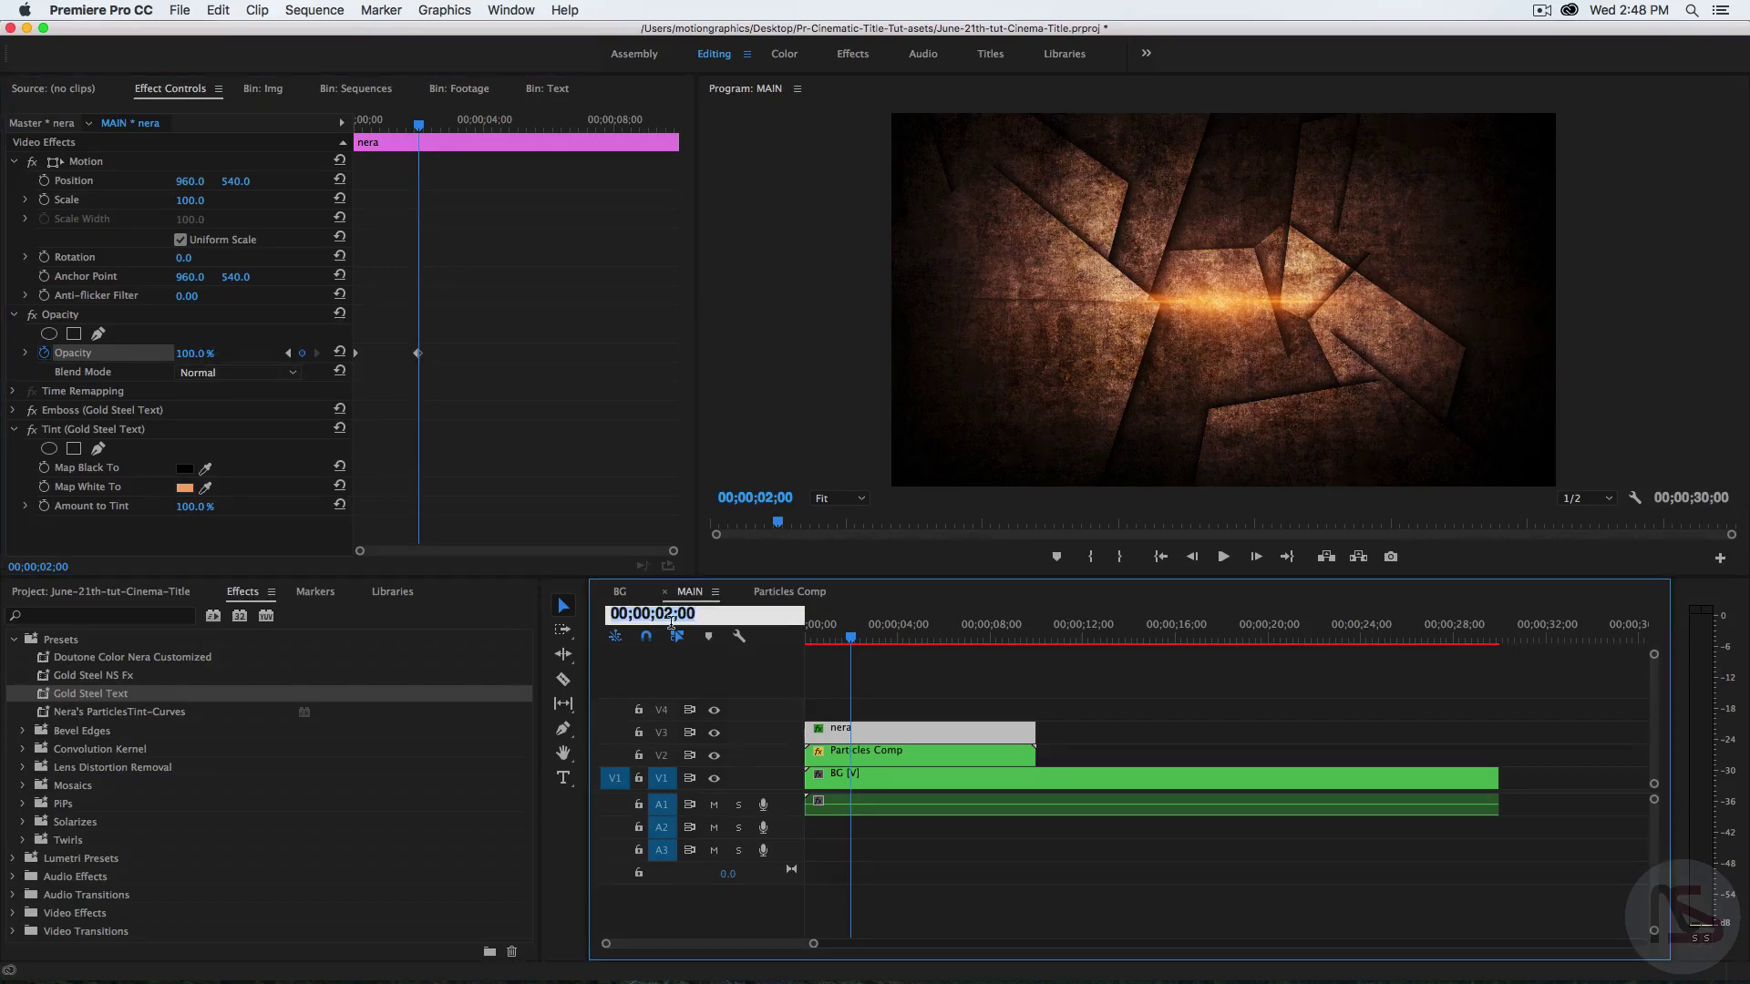
text(700)
key(Return)
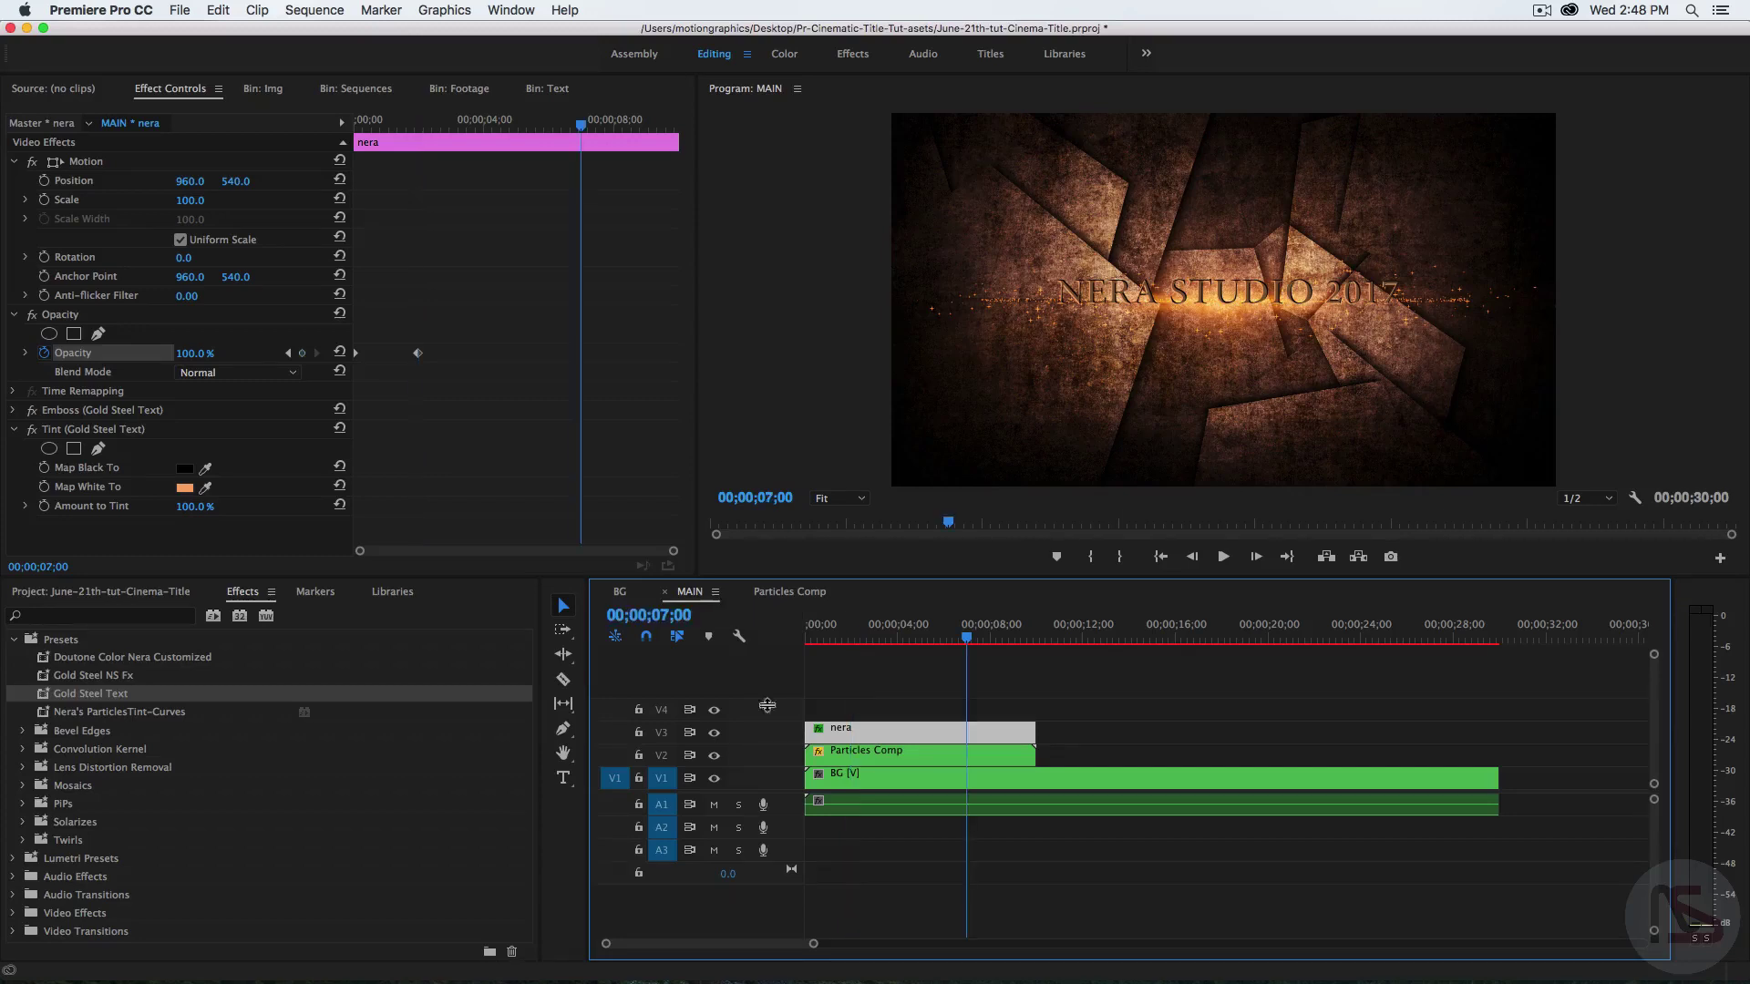
click(302, 354)
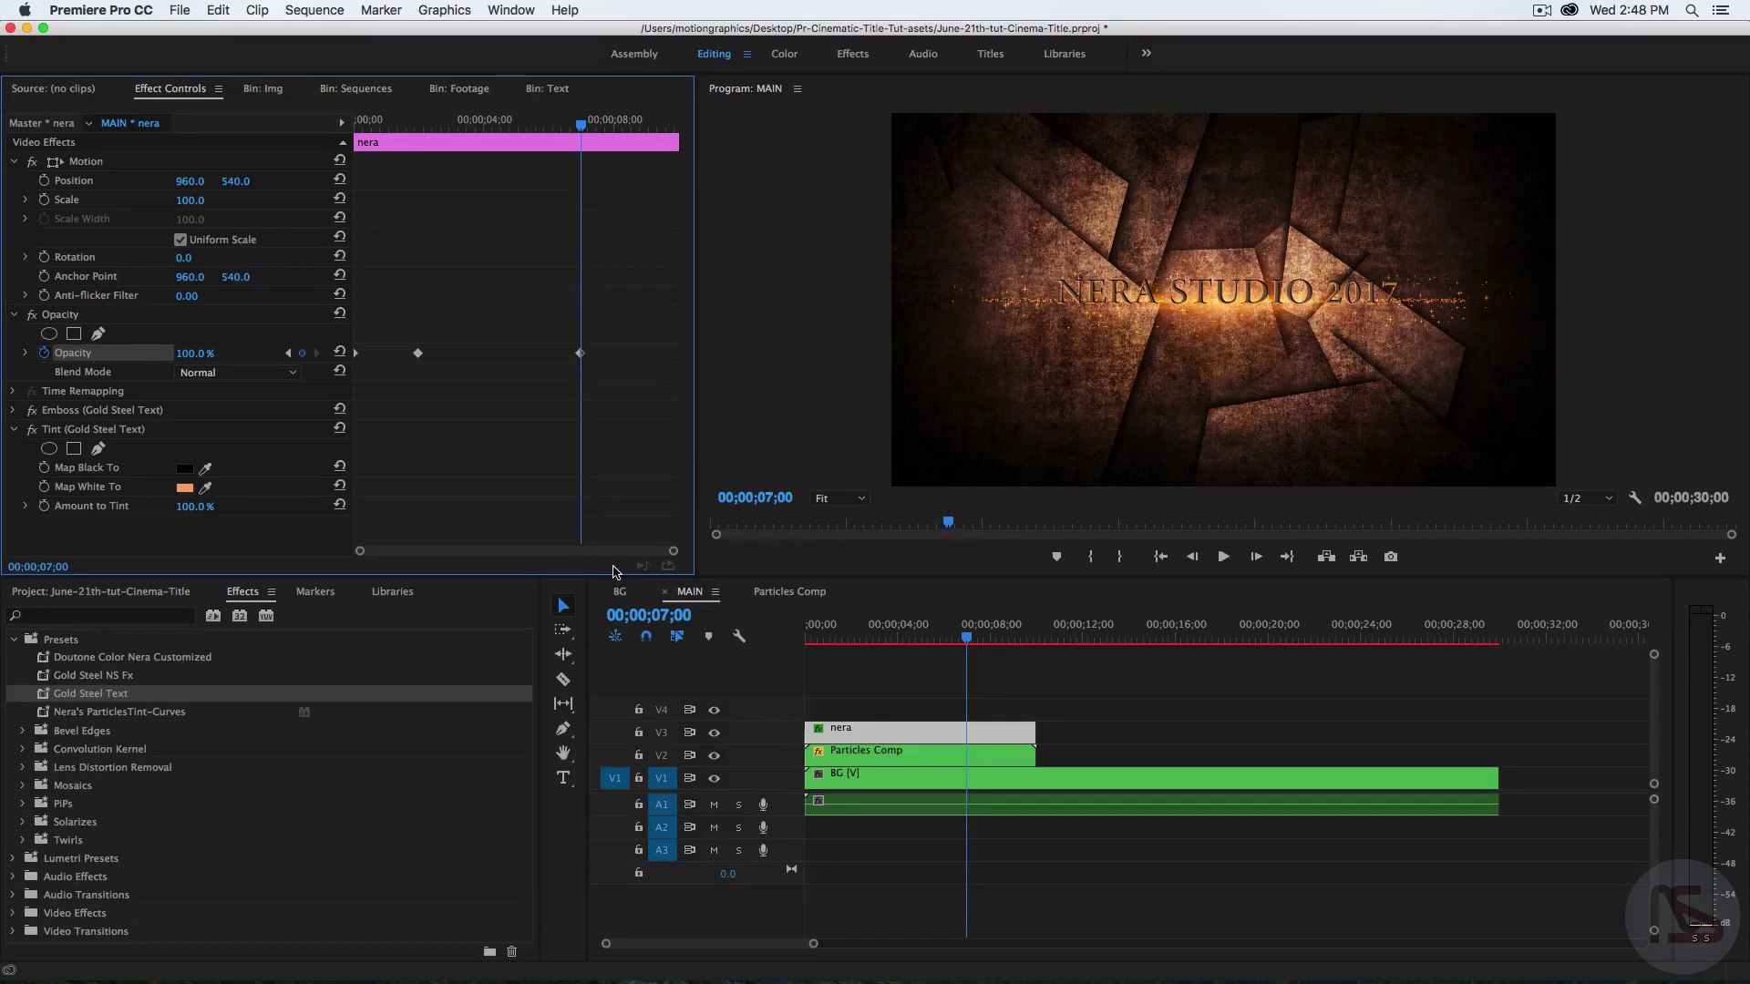
- Fade the nera title out with an Opacity keyframe of 0% at 00;00;09;00
click(675, 615)
text(900)
key(Return)
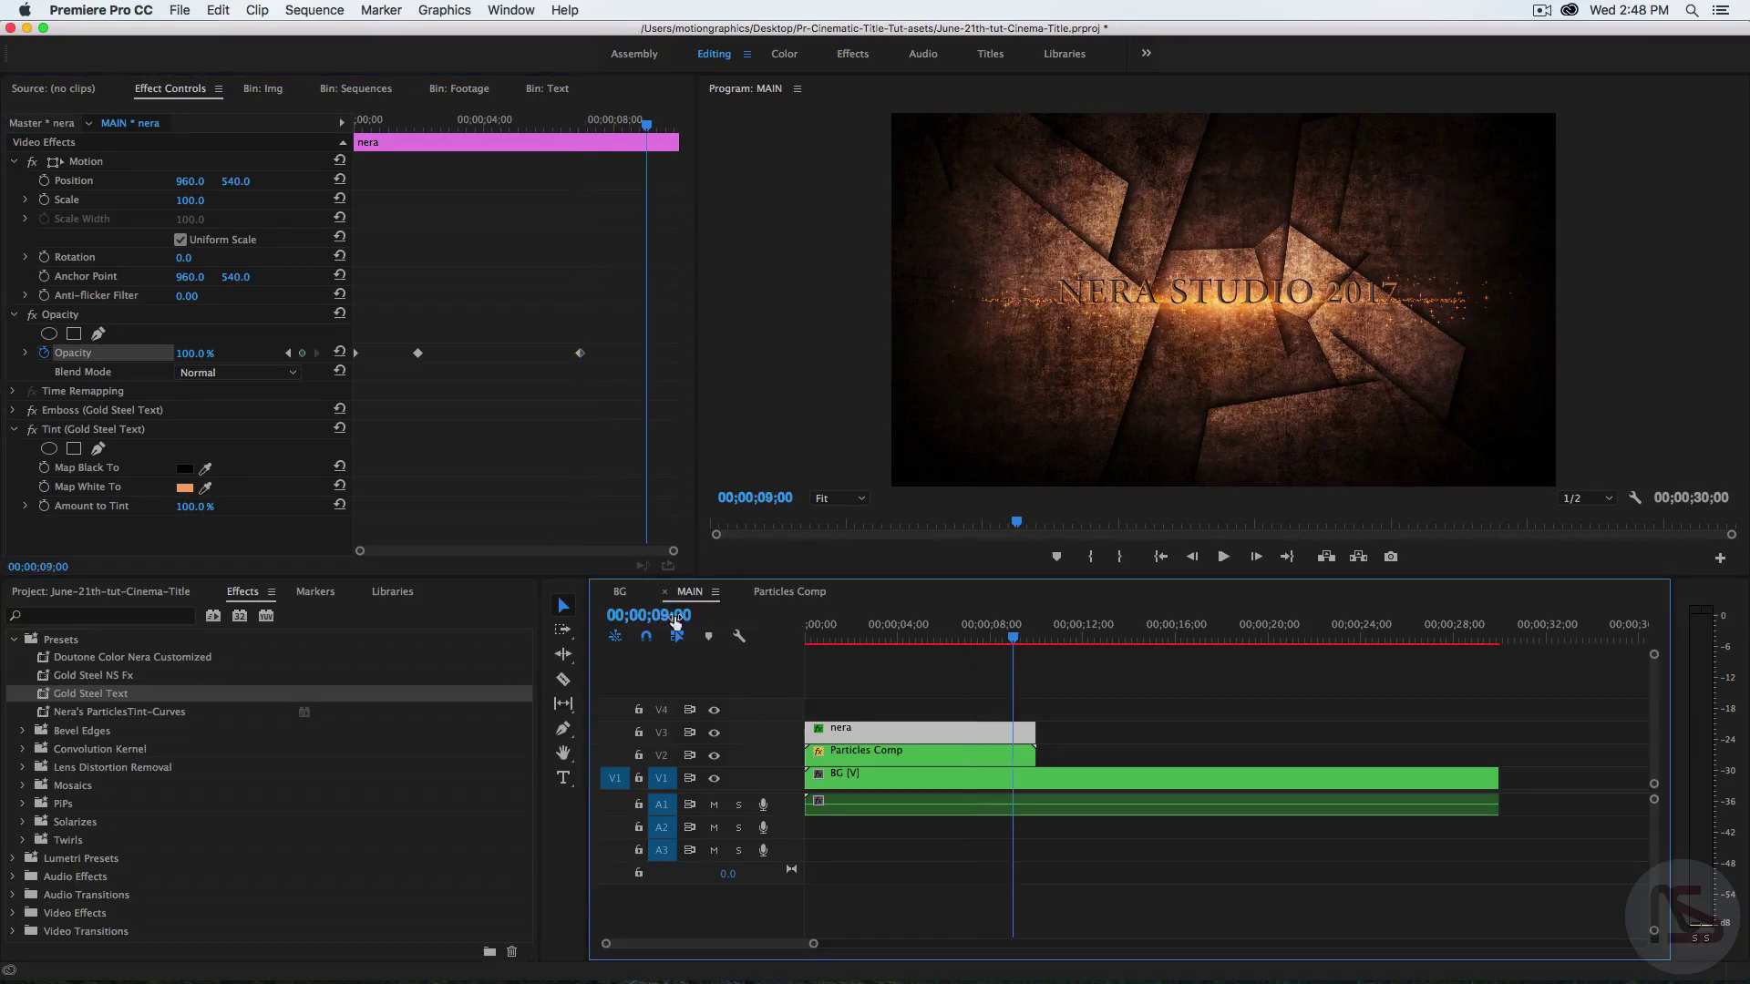
drag(208, 360, 171, 360)
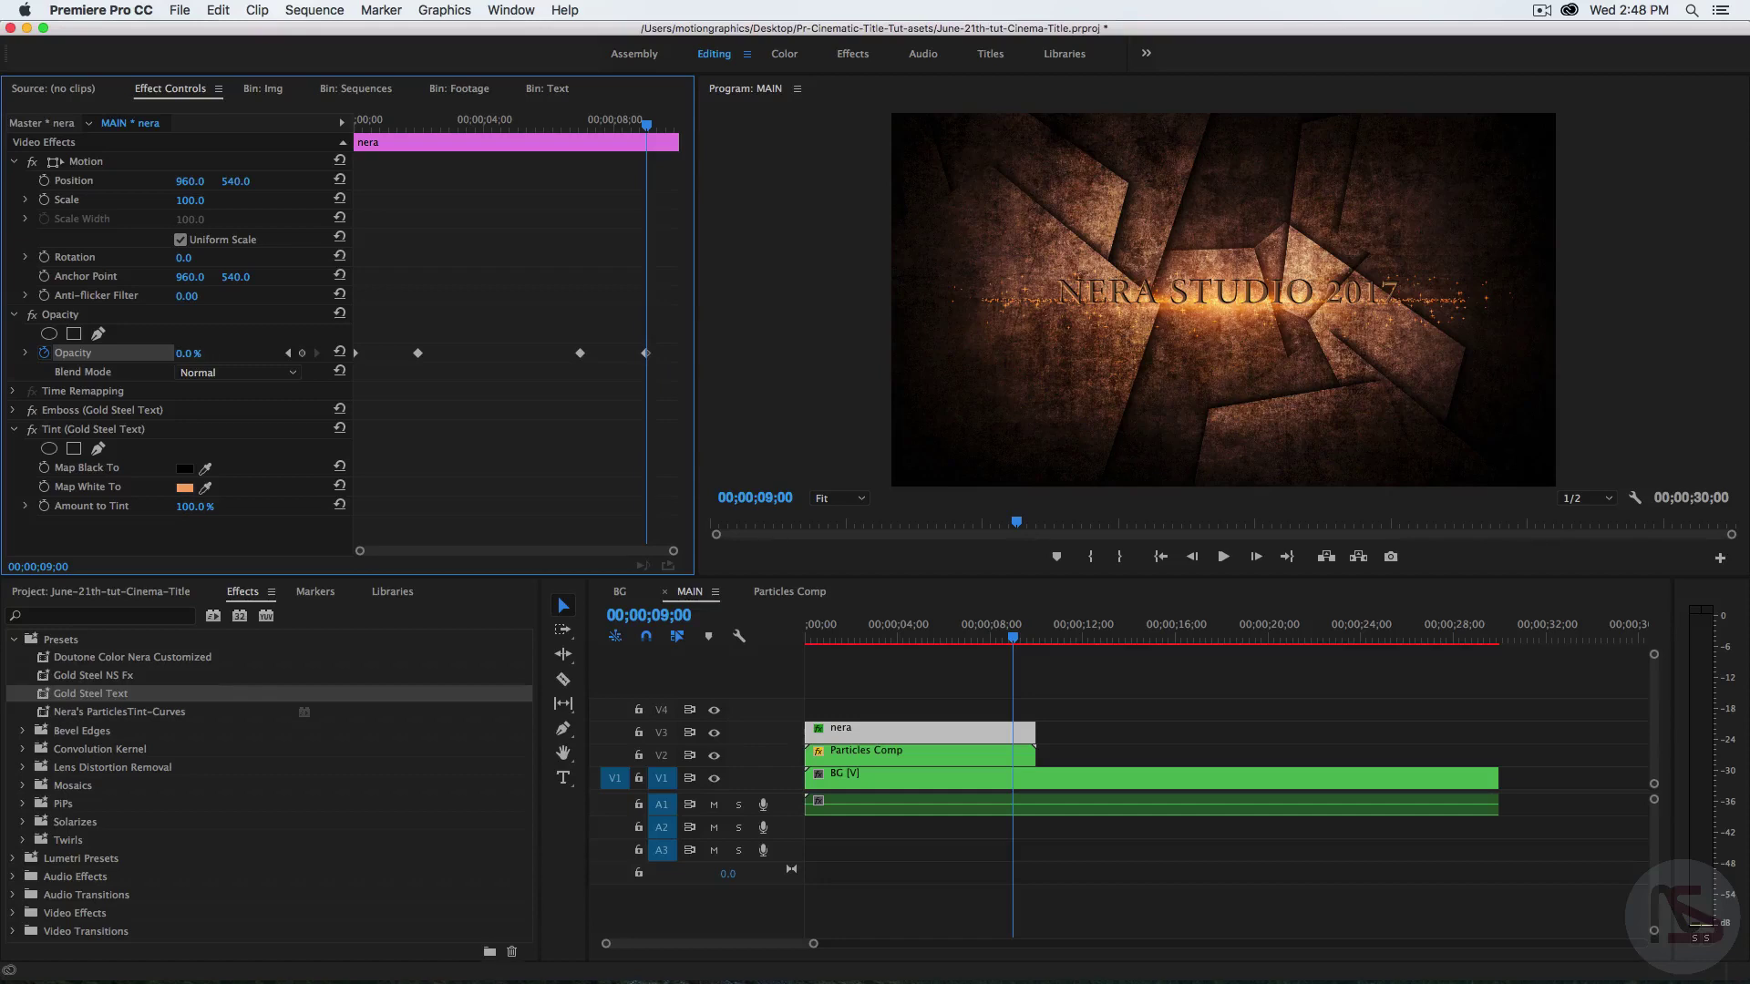
- Set the nera clip's Scale to 80 at the start of the sequence and enable Scale keyframing there
drag(1022, 647, 807, 643)
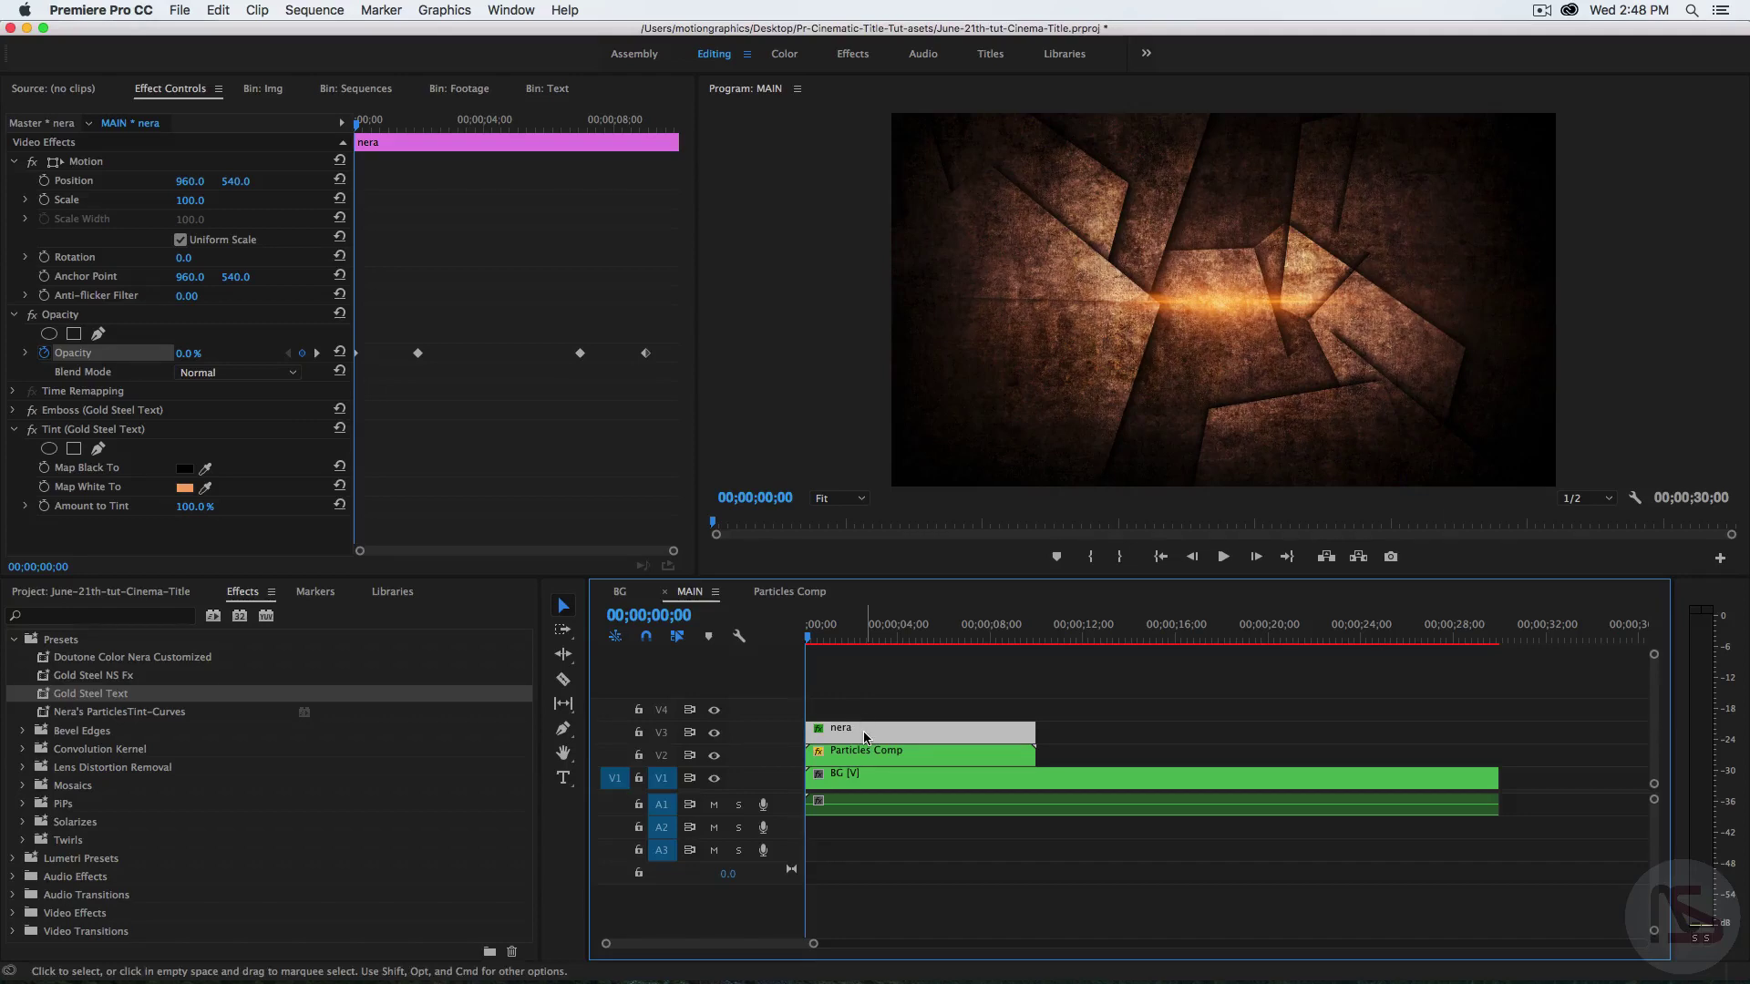
click(196, 200)
text(8)
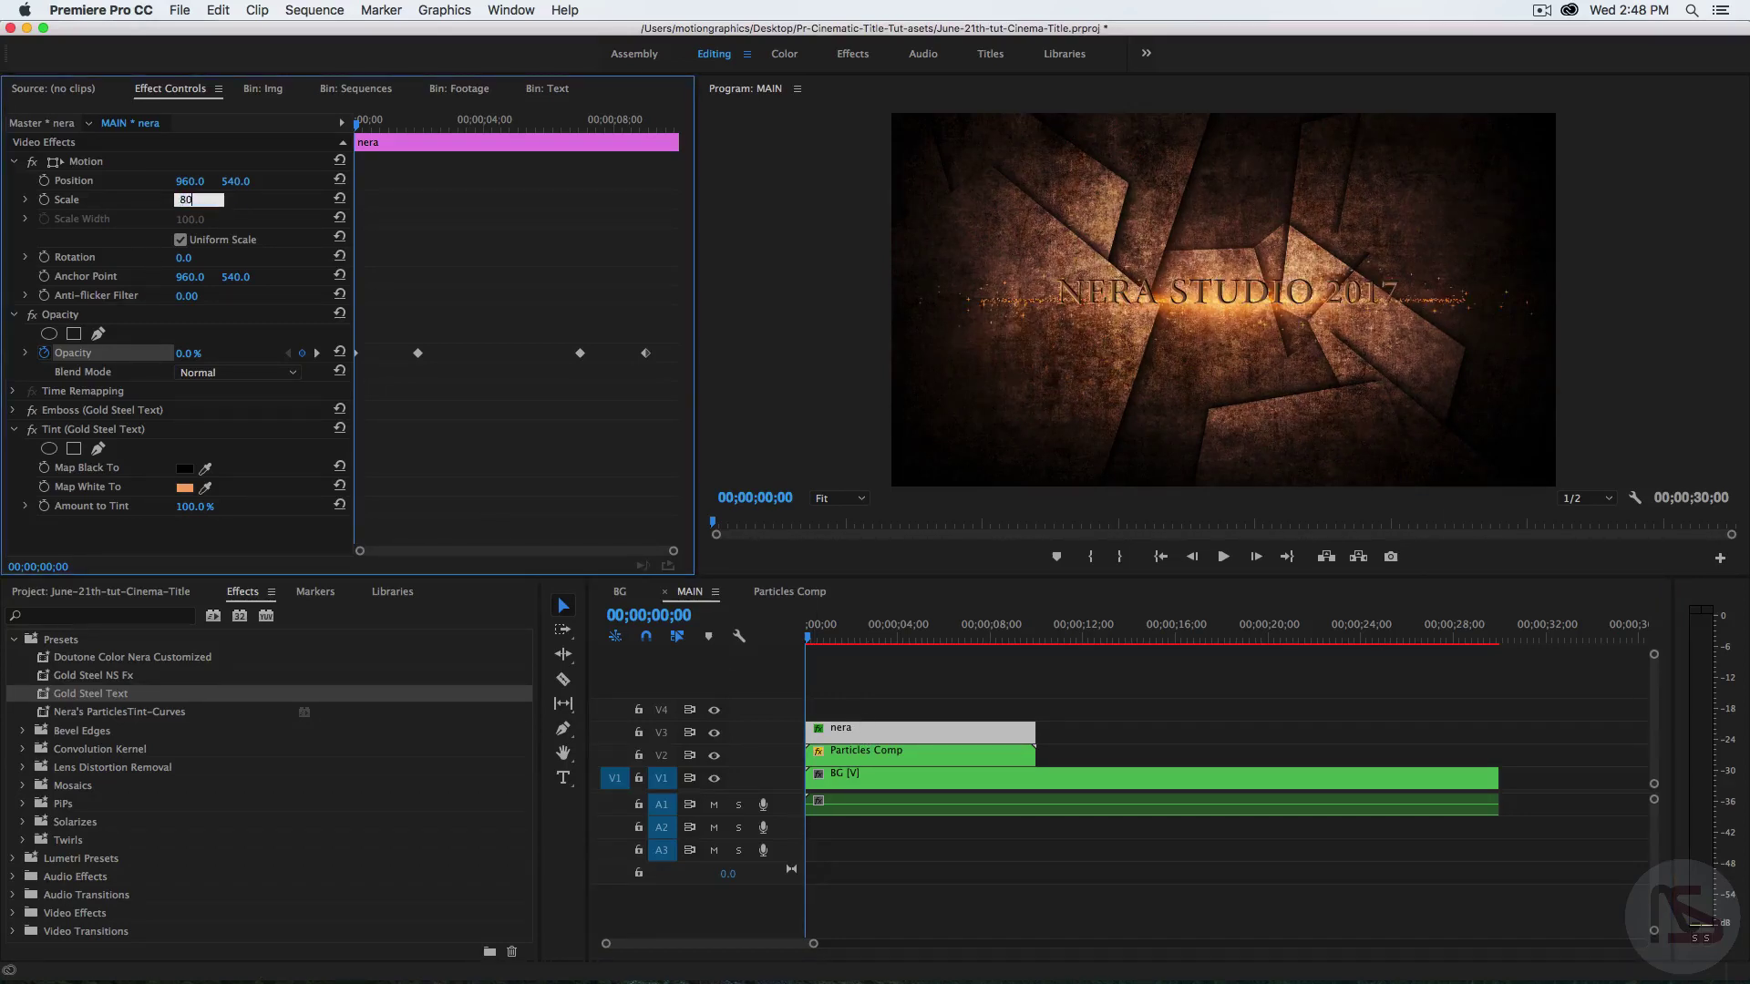
text(0)
key(Return)
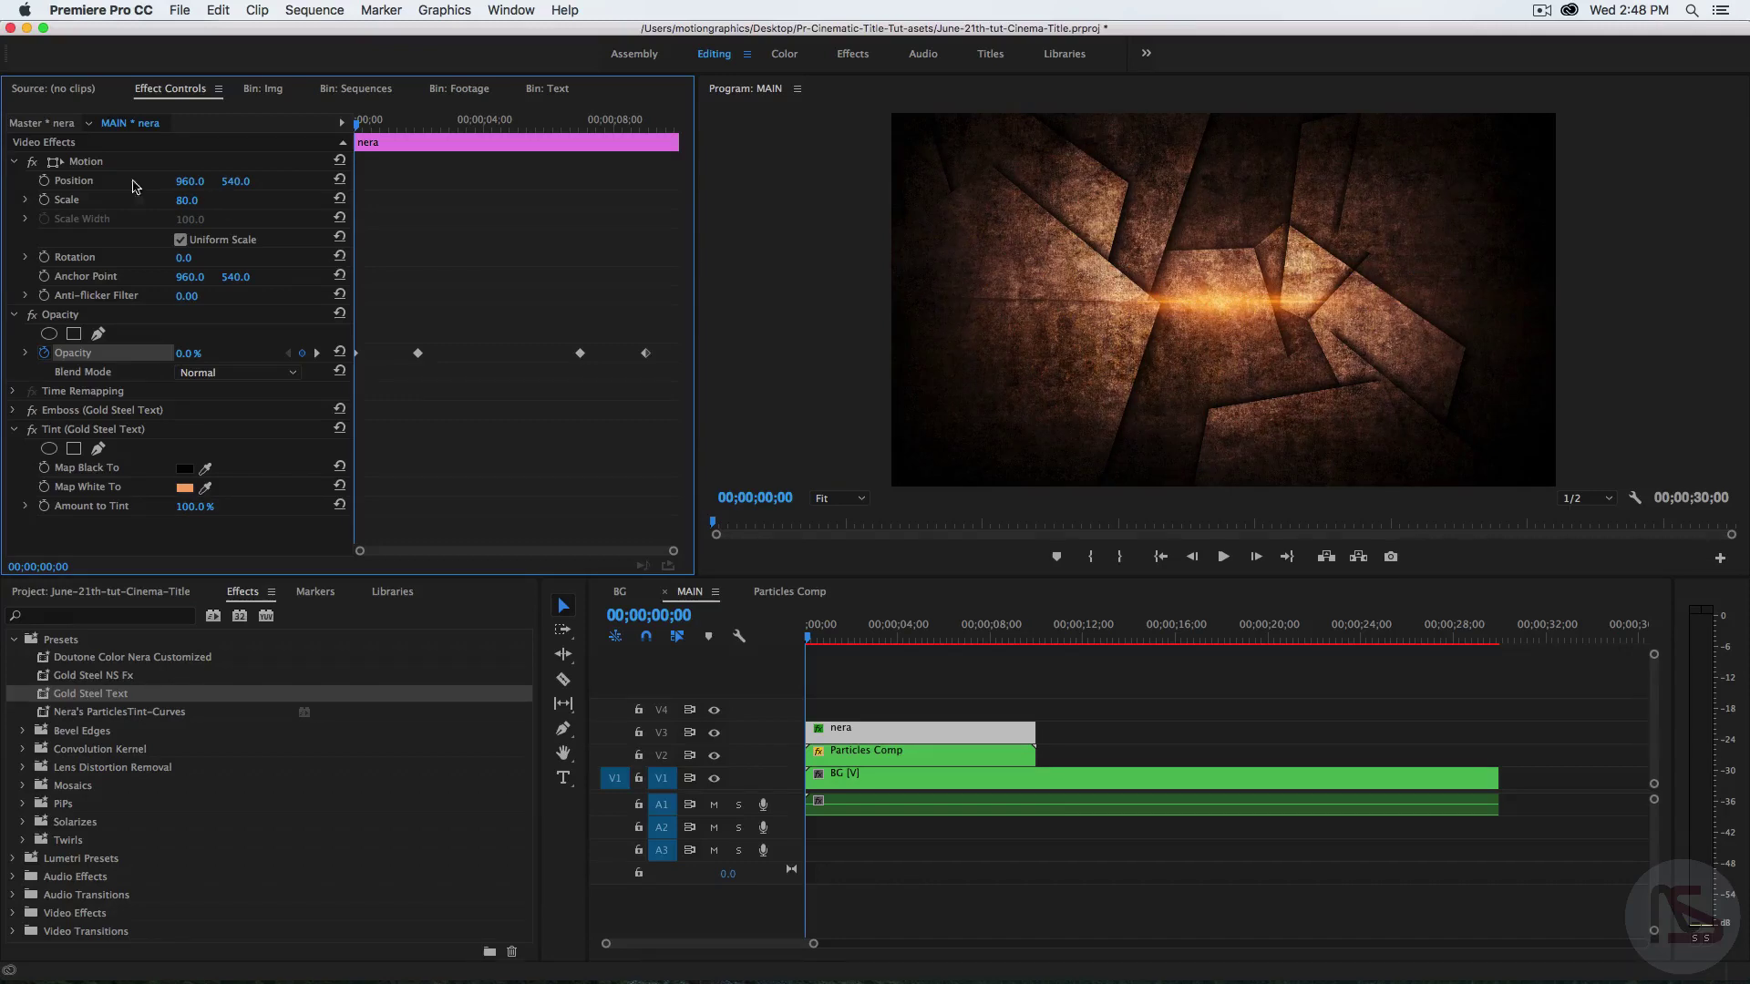
click(44, 199)
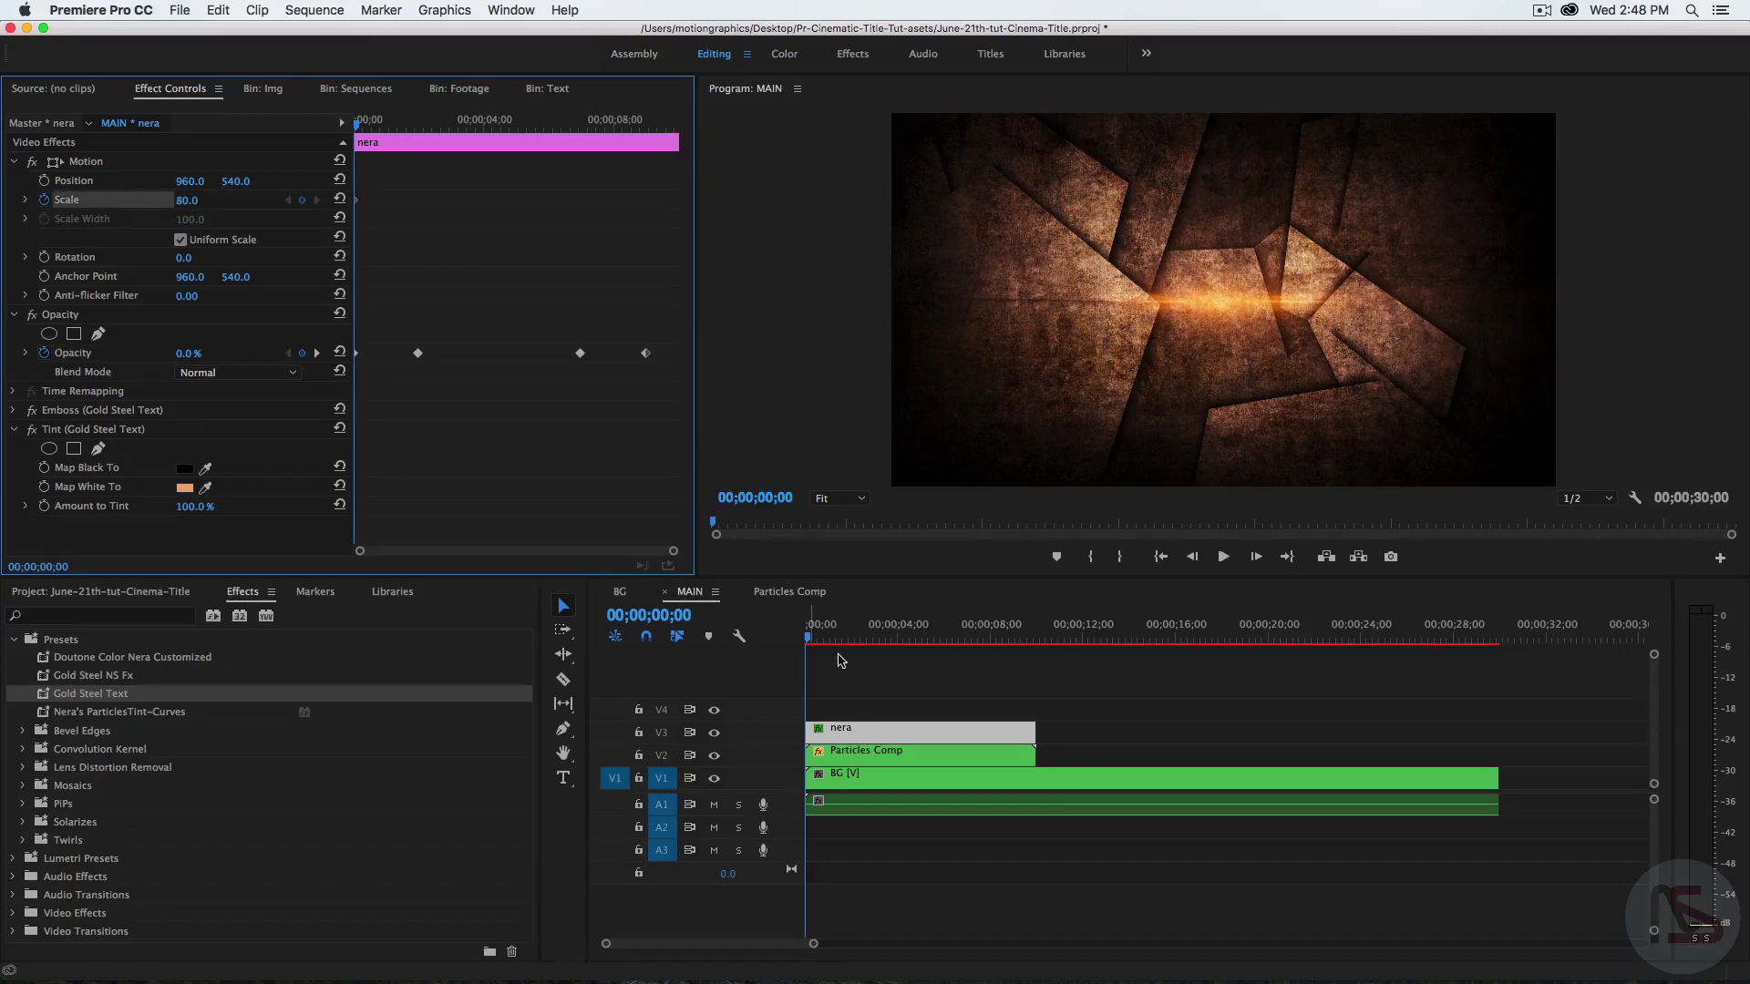
- Add a Scale keyframe of 110 to the nera clip at 00;00;09;00 and preview the title animation from the start
click(690, 616)
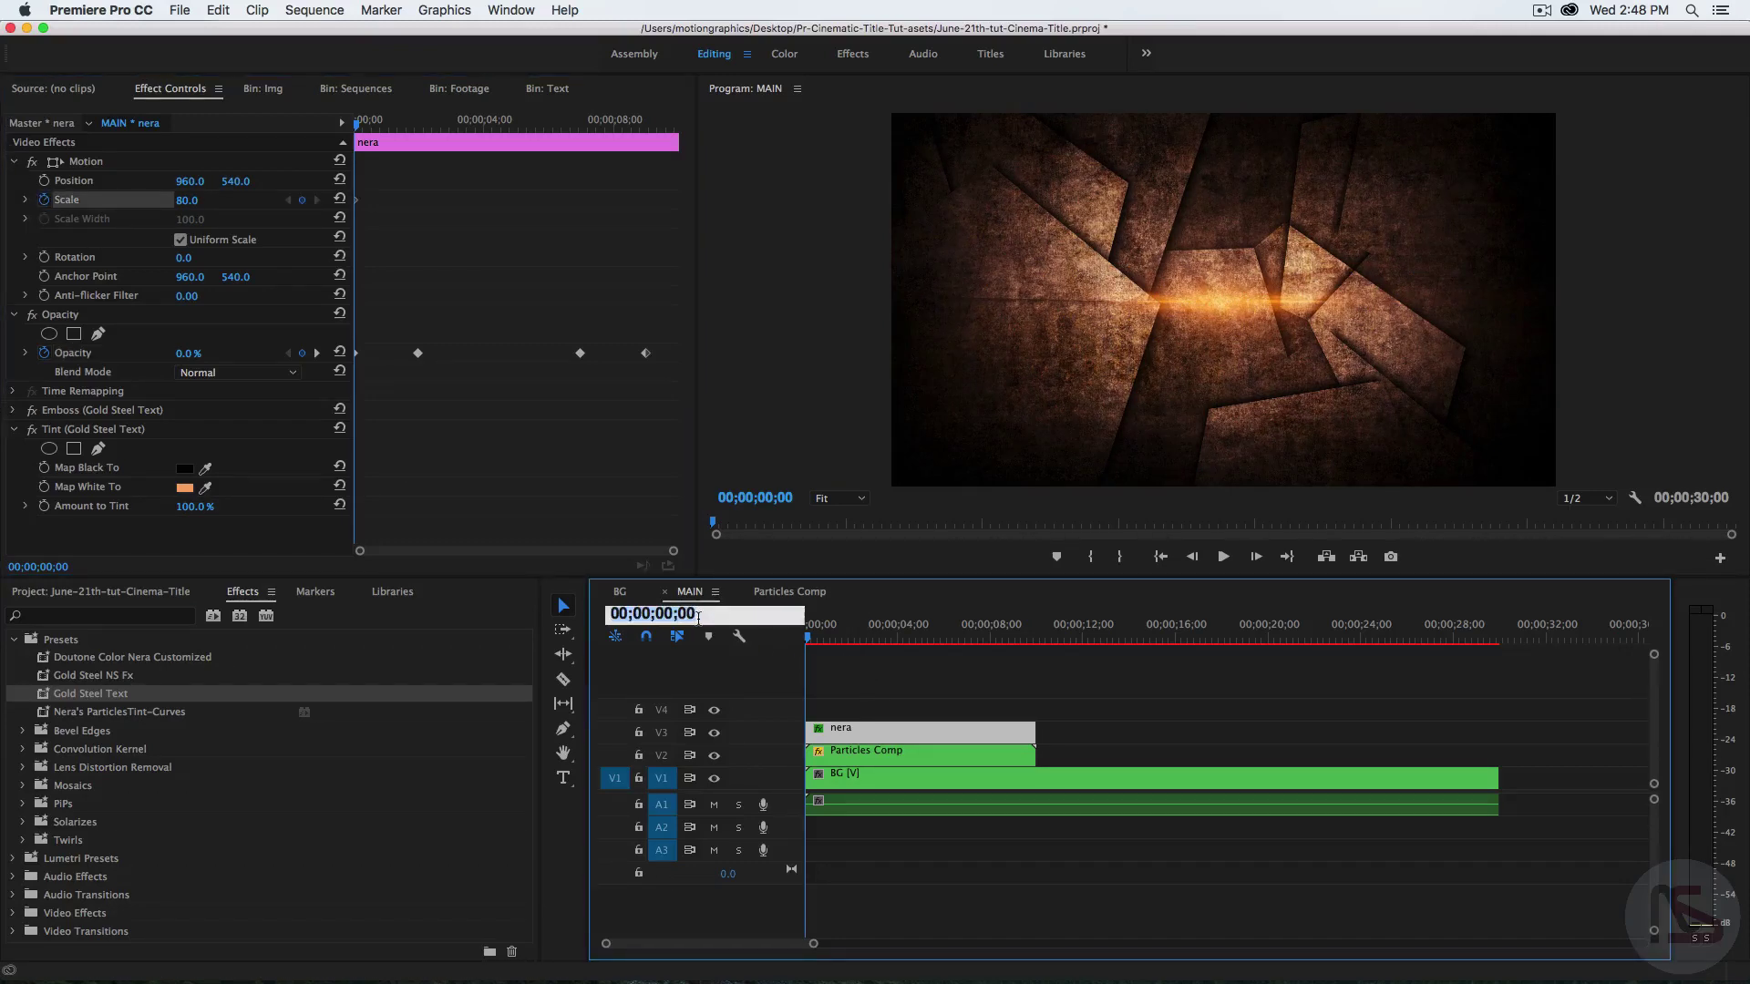
text(9;0)
text(00)
key(Return)
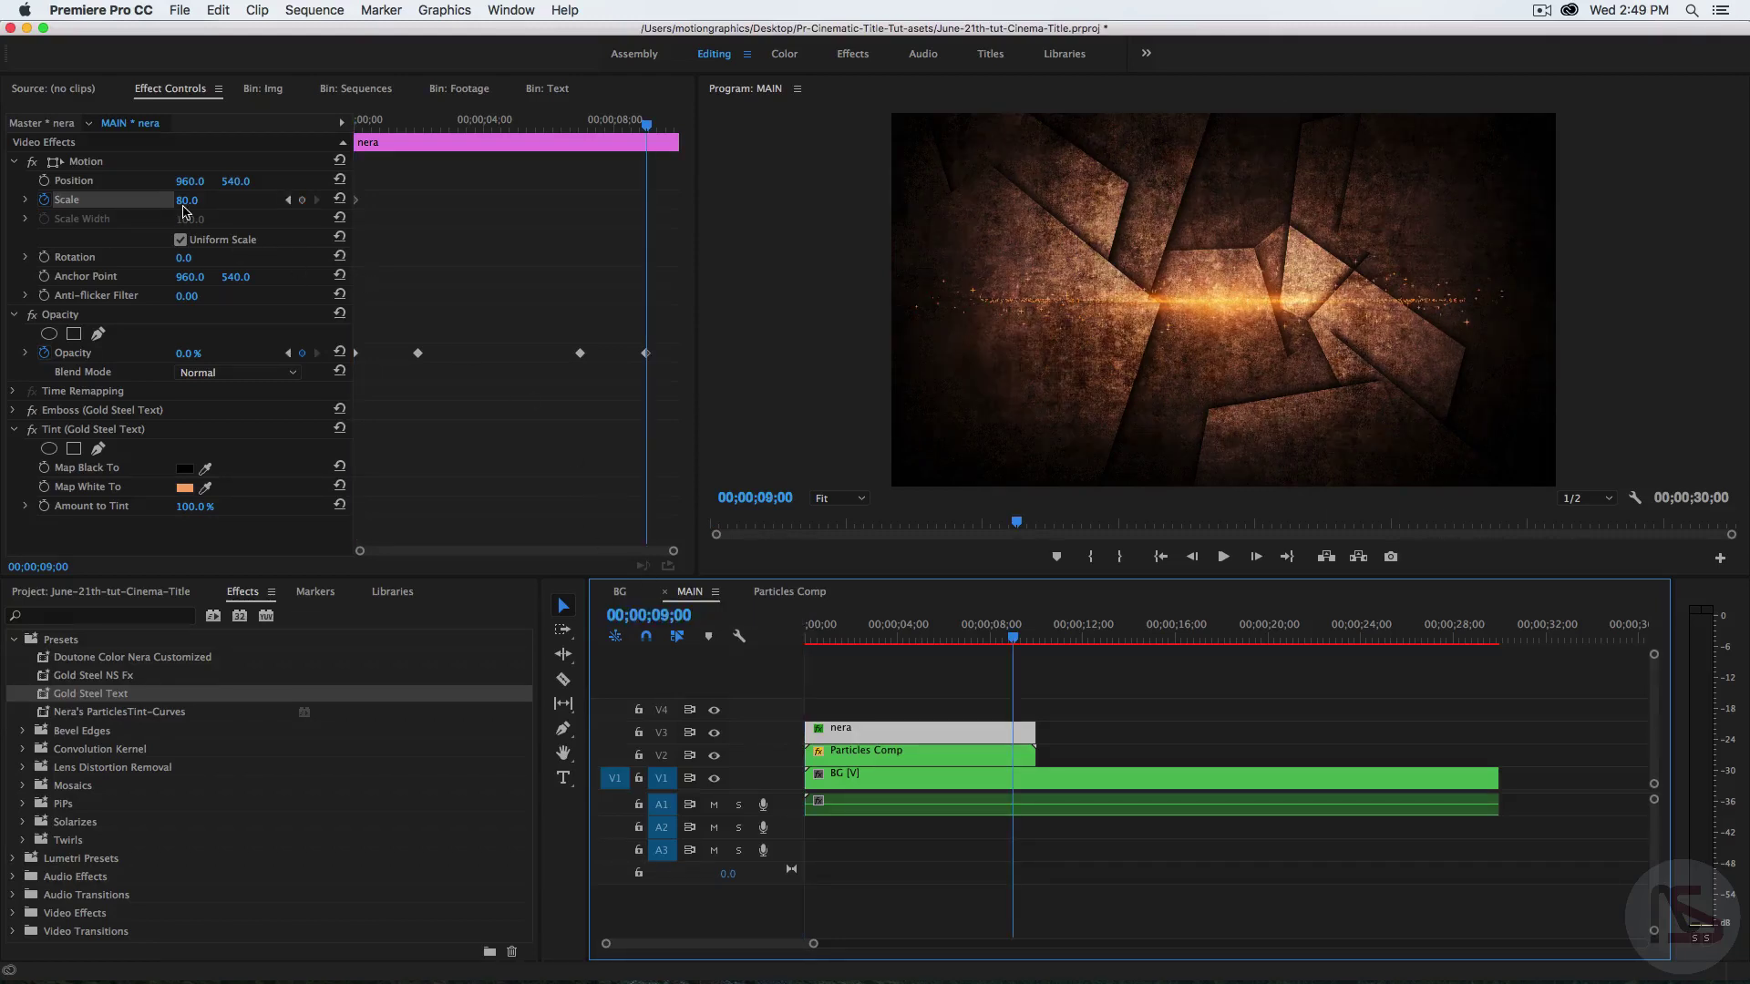
click(184, 200)
text(110)
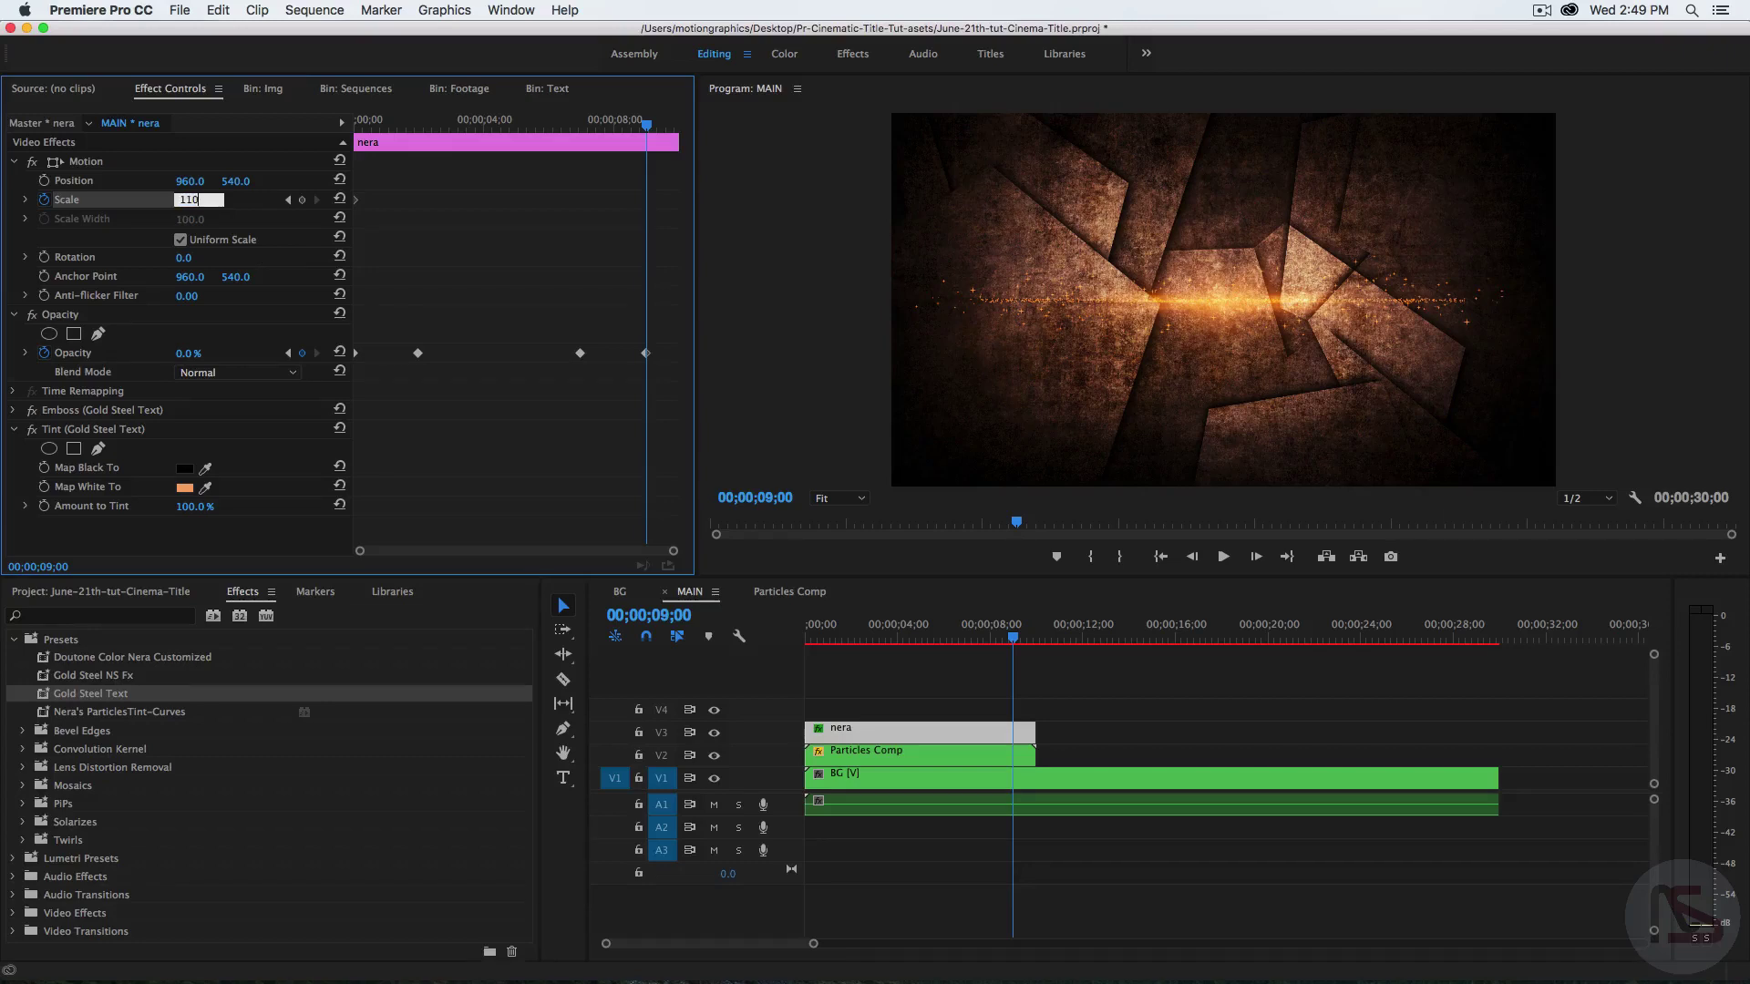
key(Return)
click(1025, 629)
key(Home)
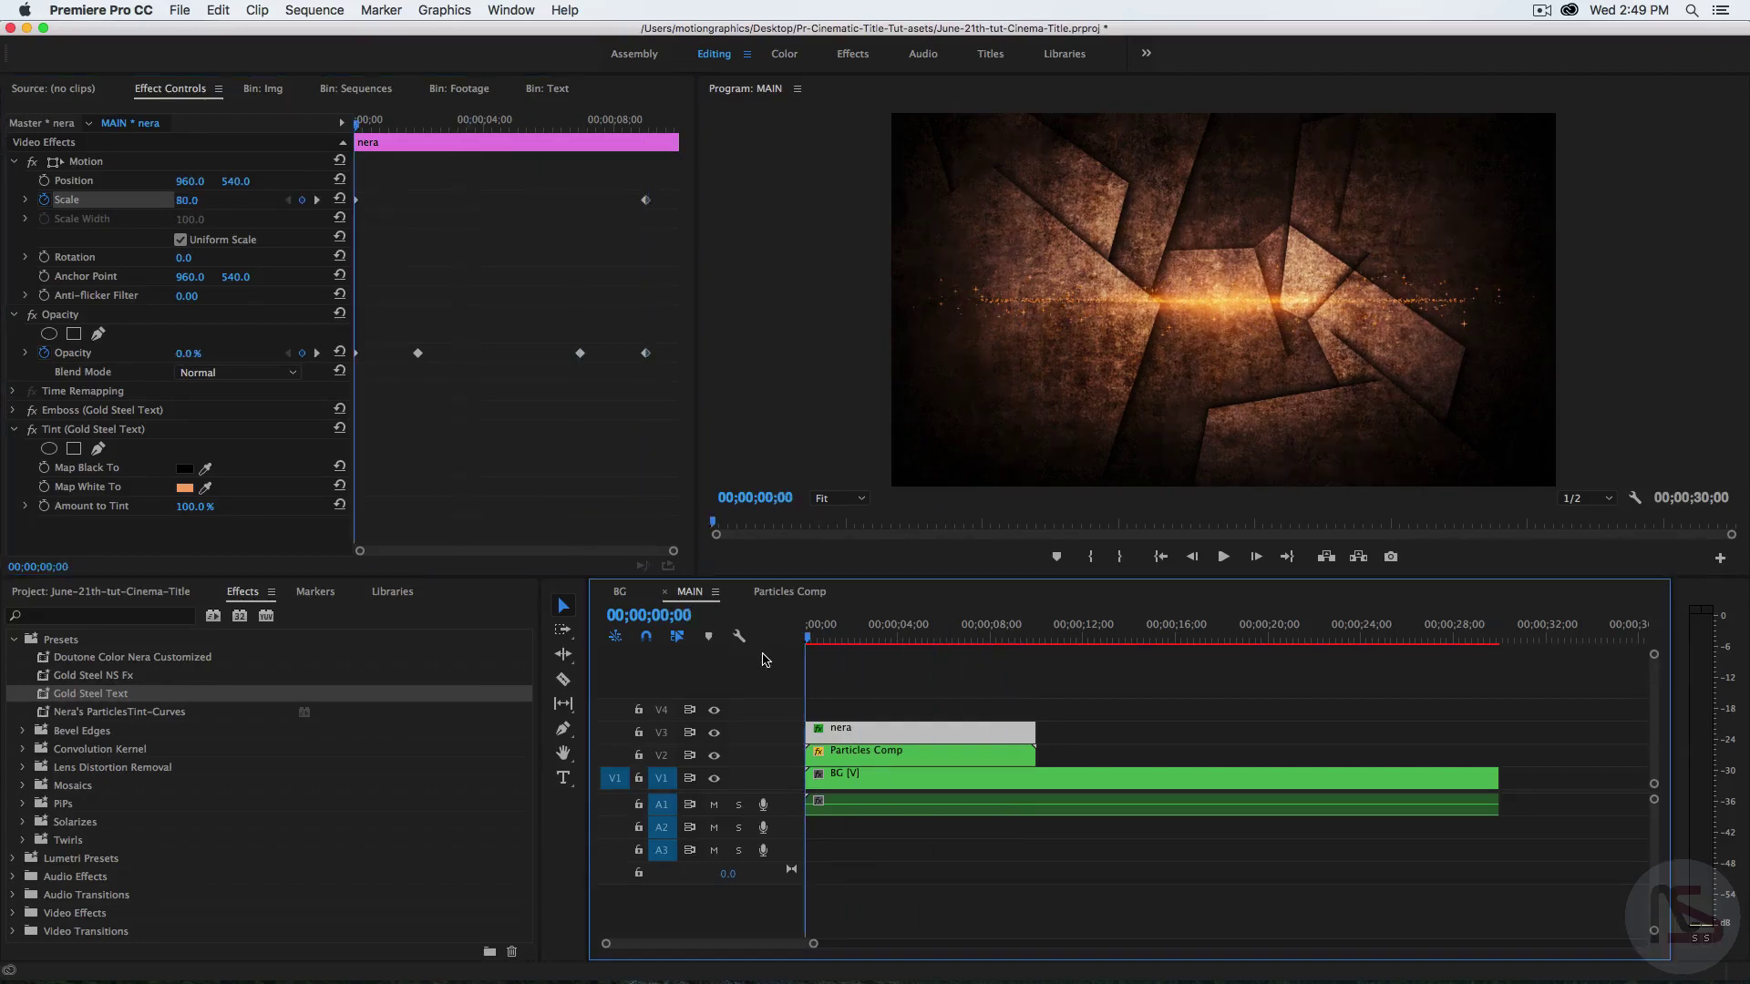
drag(810, 640, 922, 643)
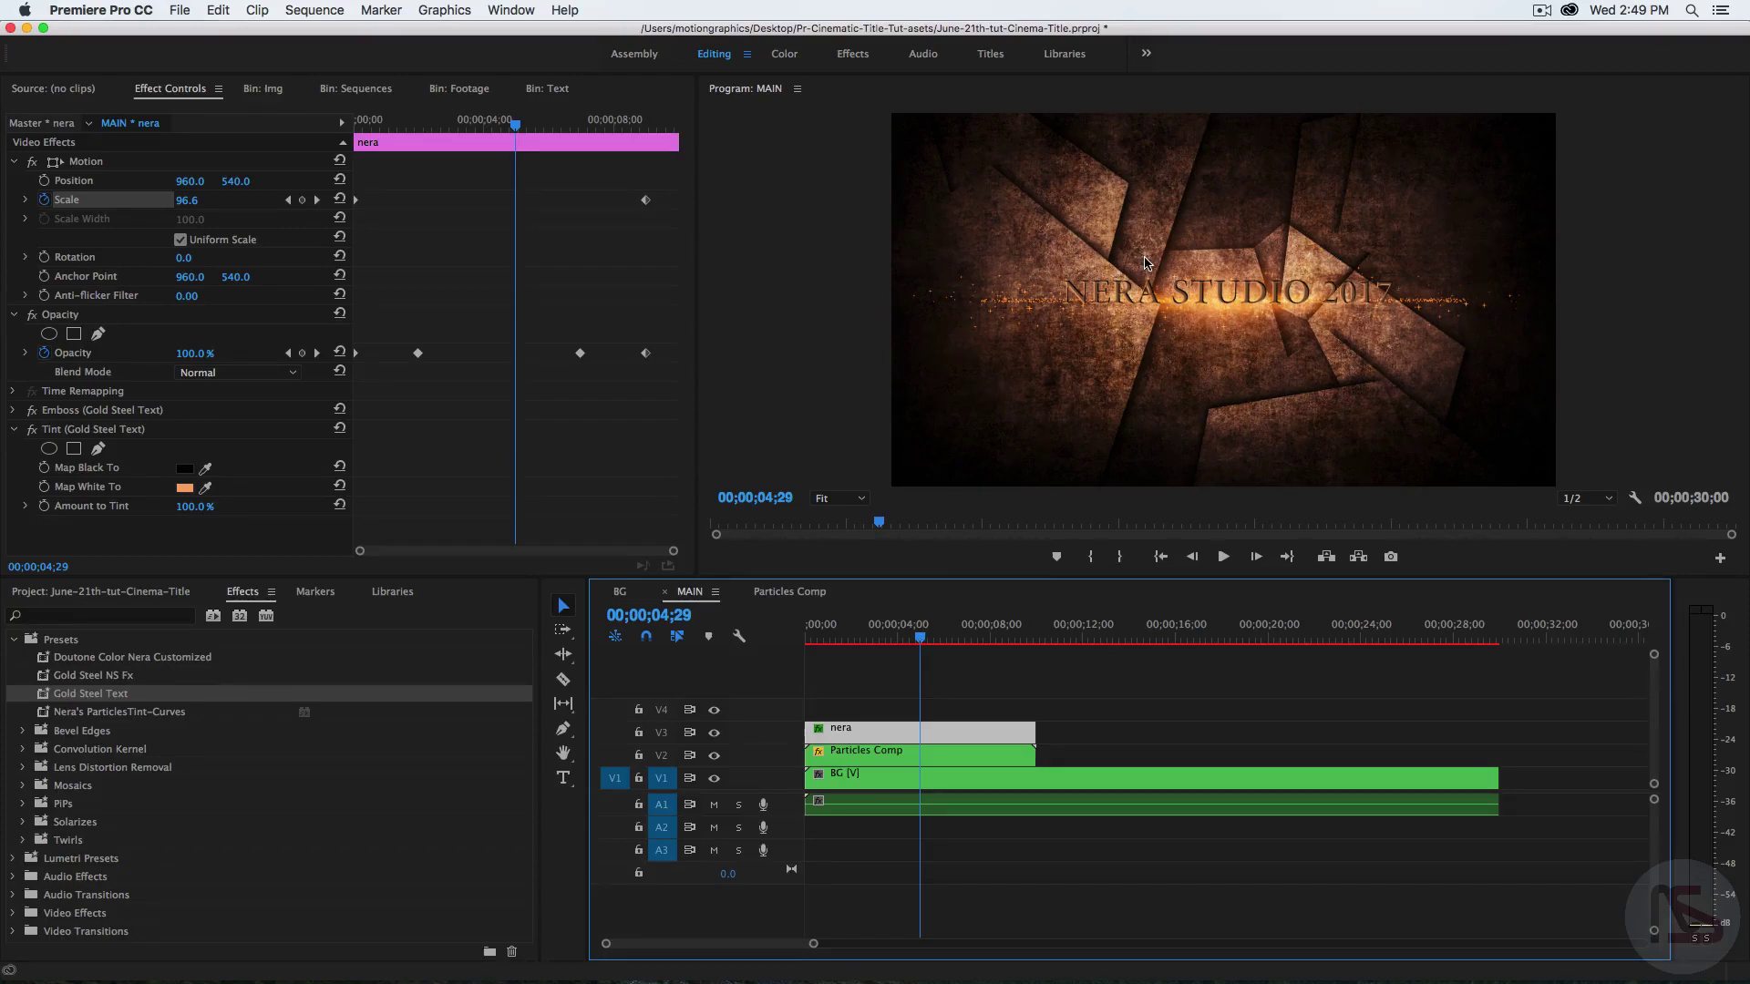
- Place leter-box.png from the Img bin on V5 so it spans the full length of the BG clip
click(548, 89)
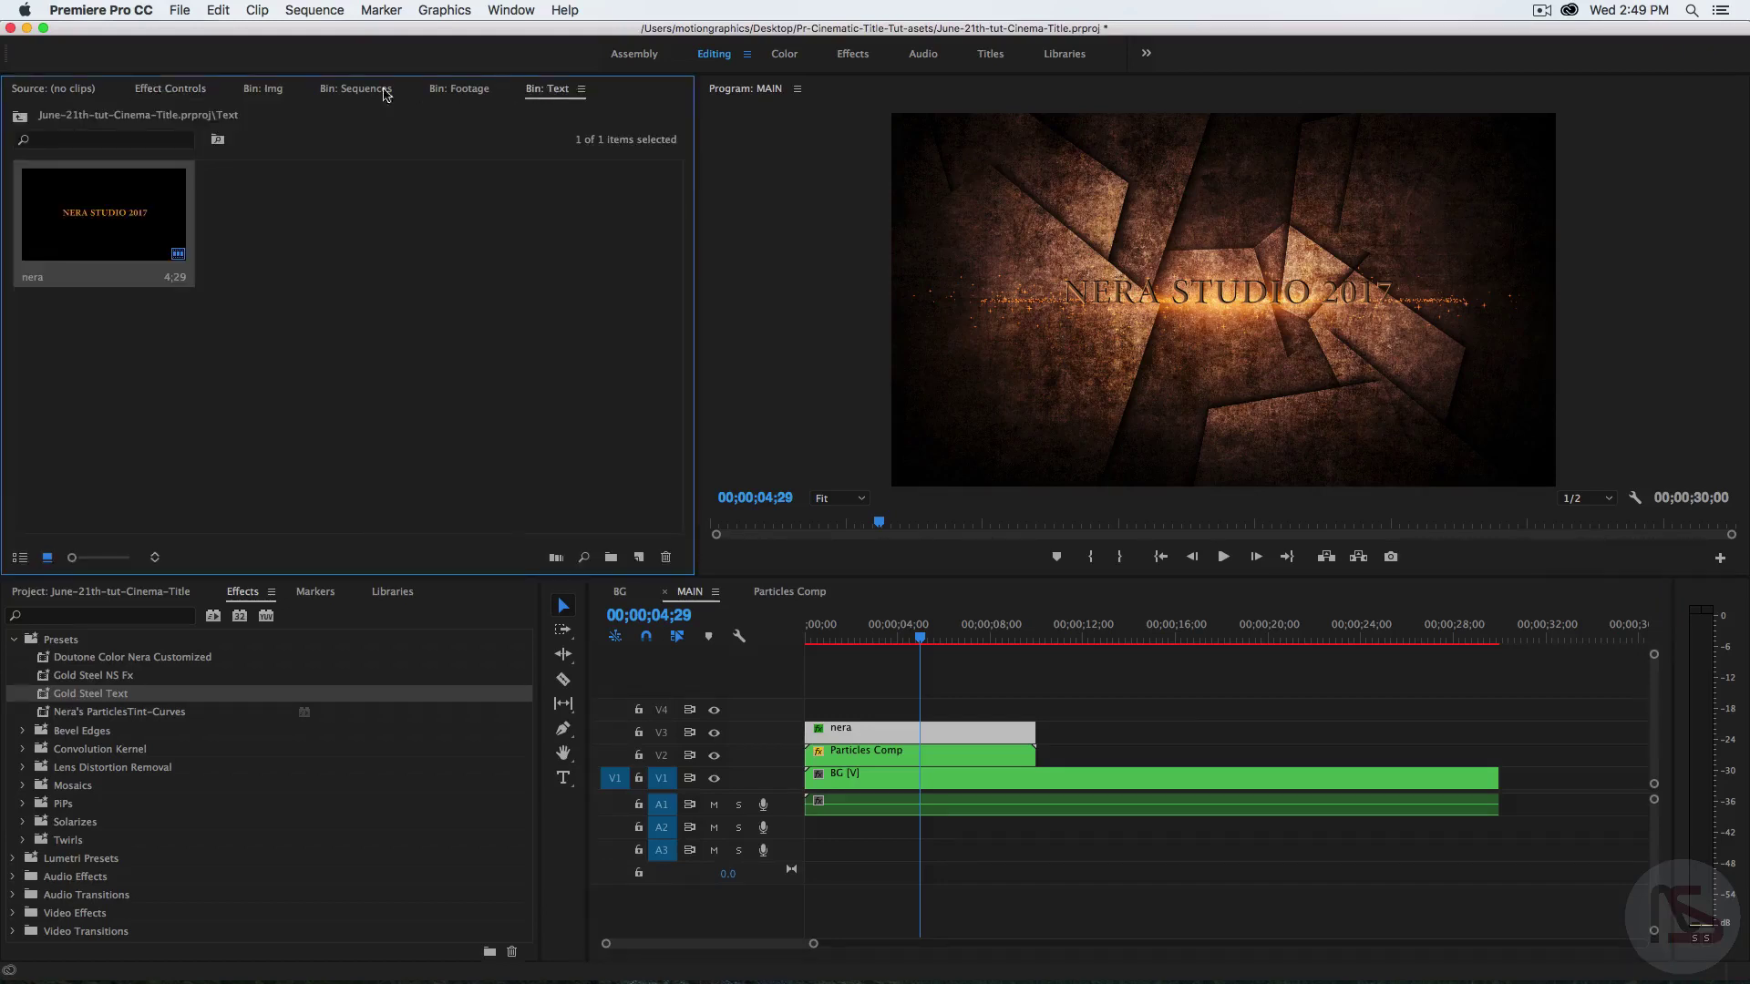
click(267, 91)
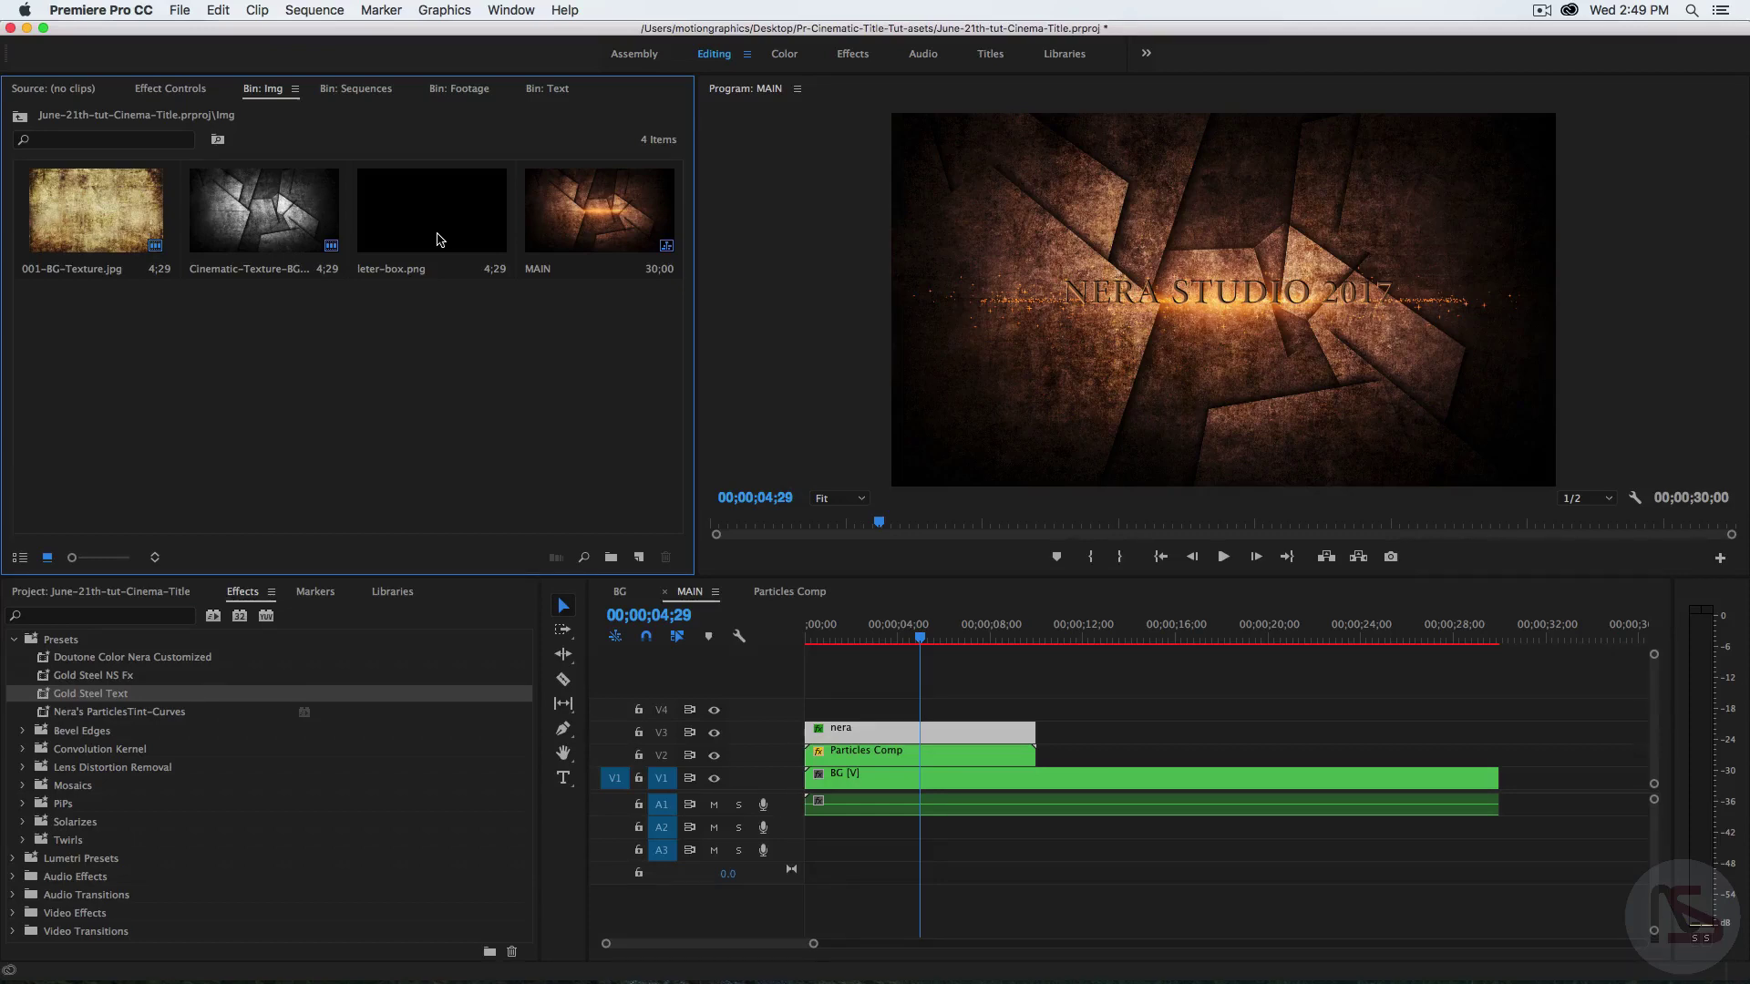
click(437, 240)
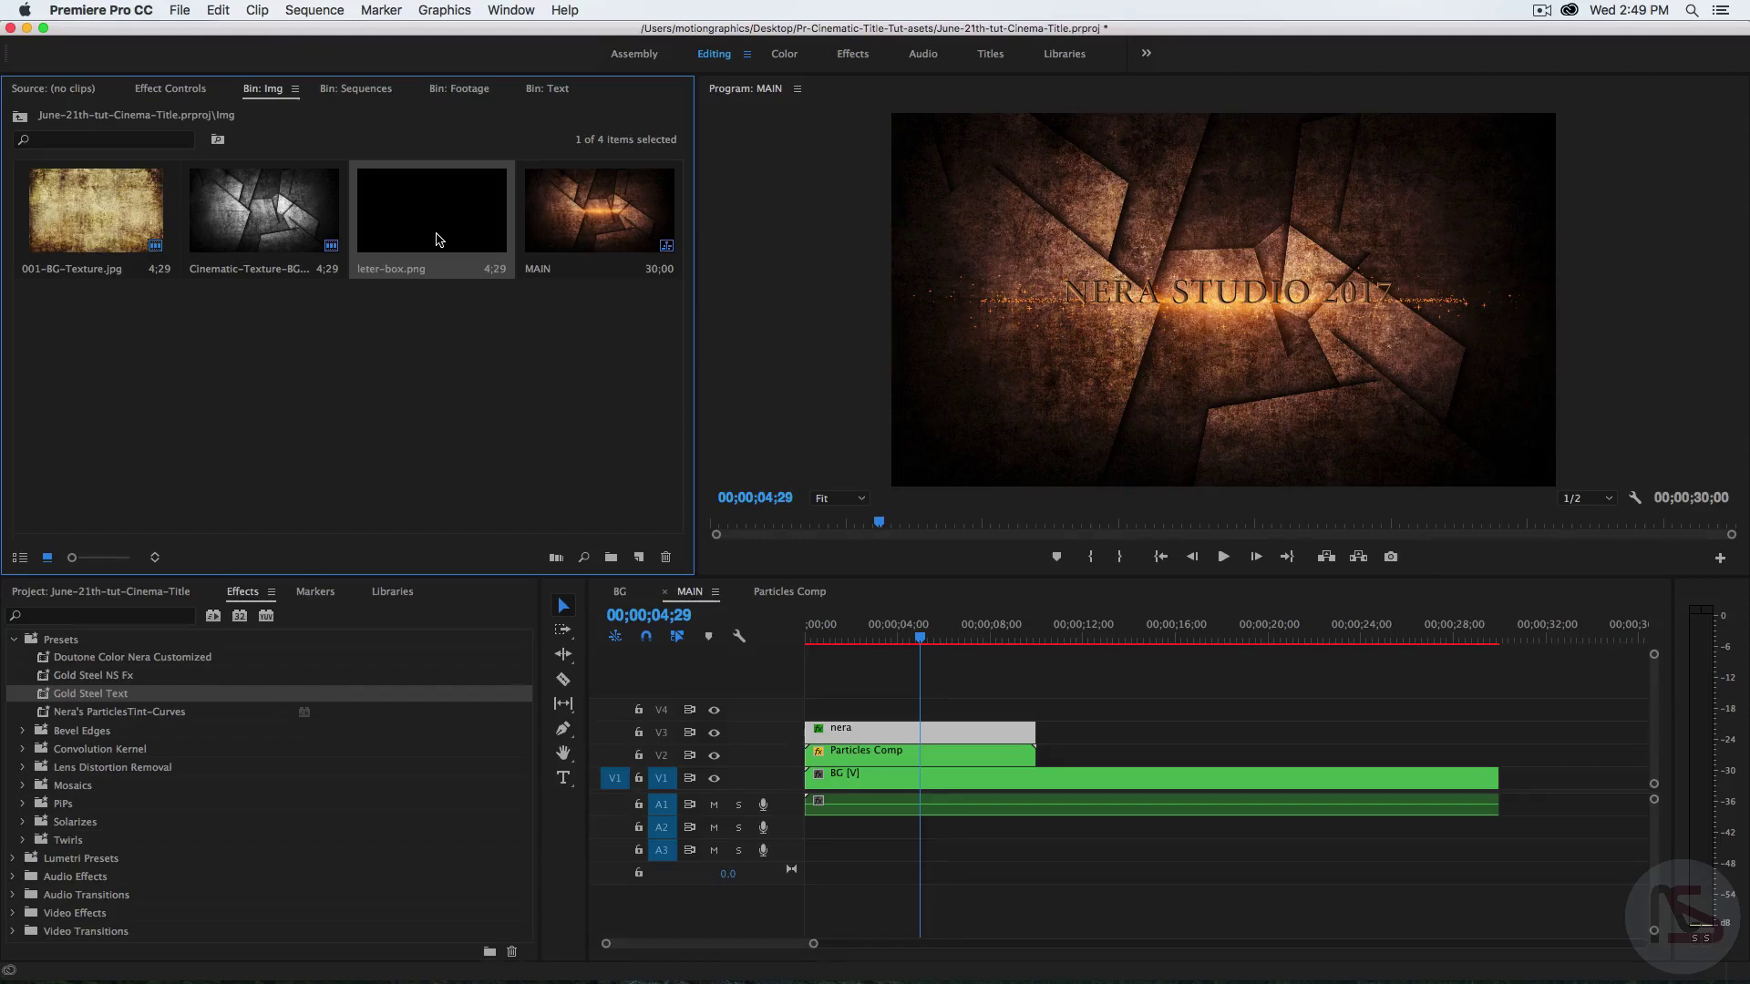
drag(410, 222, 1490, 692)
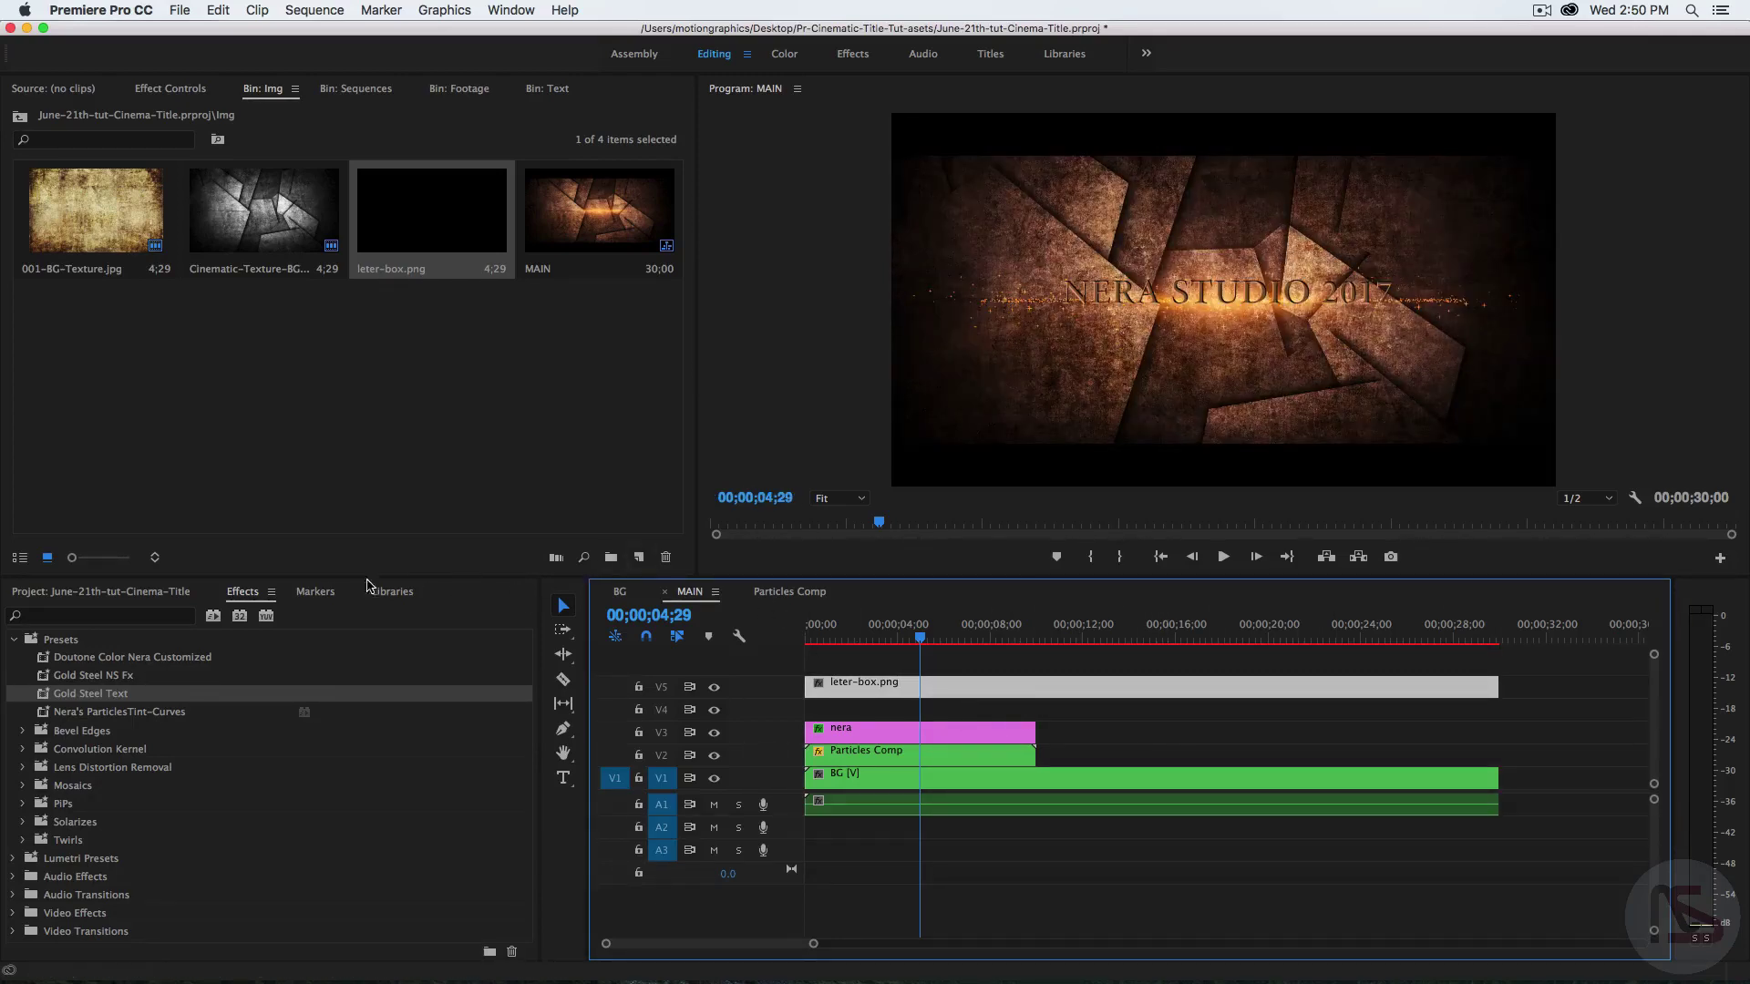
- Place the Adjustment Layer from the Sequences bin at the start of V4 and extend it to the end of the BG clip
click(139, 598)
double_click(273, 726)
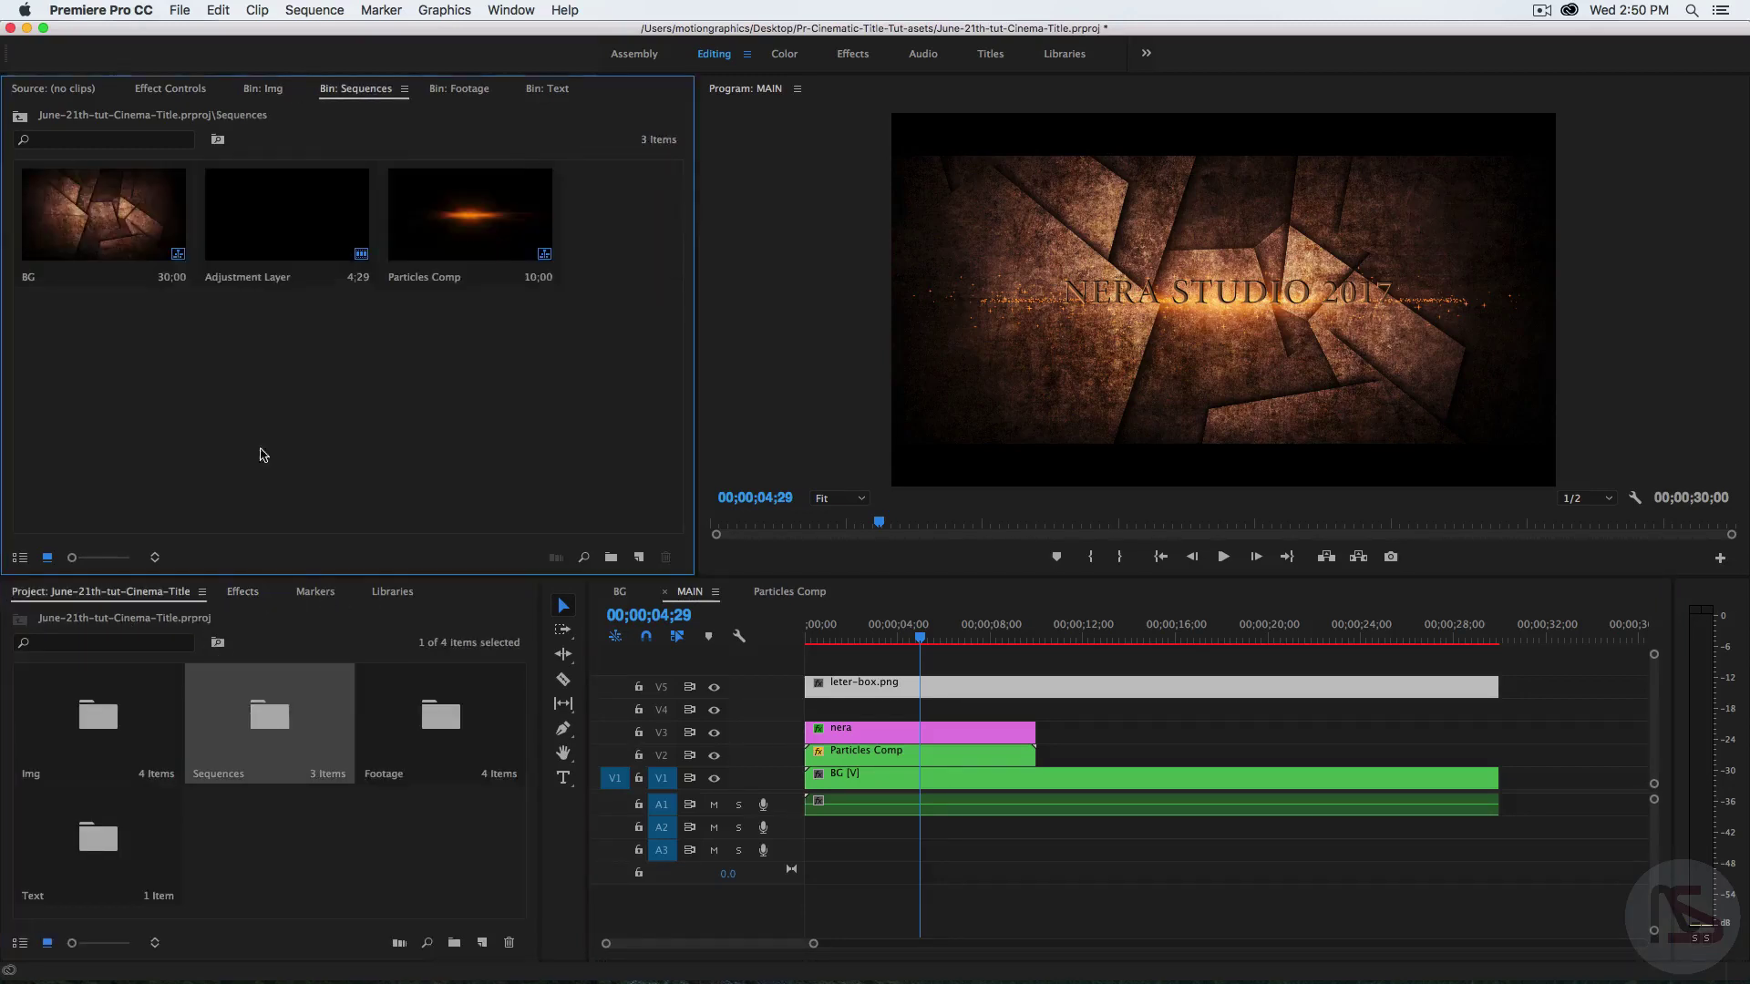
click(265, 222)
drag(789, 600, 825, 710)
click(855, 640)
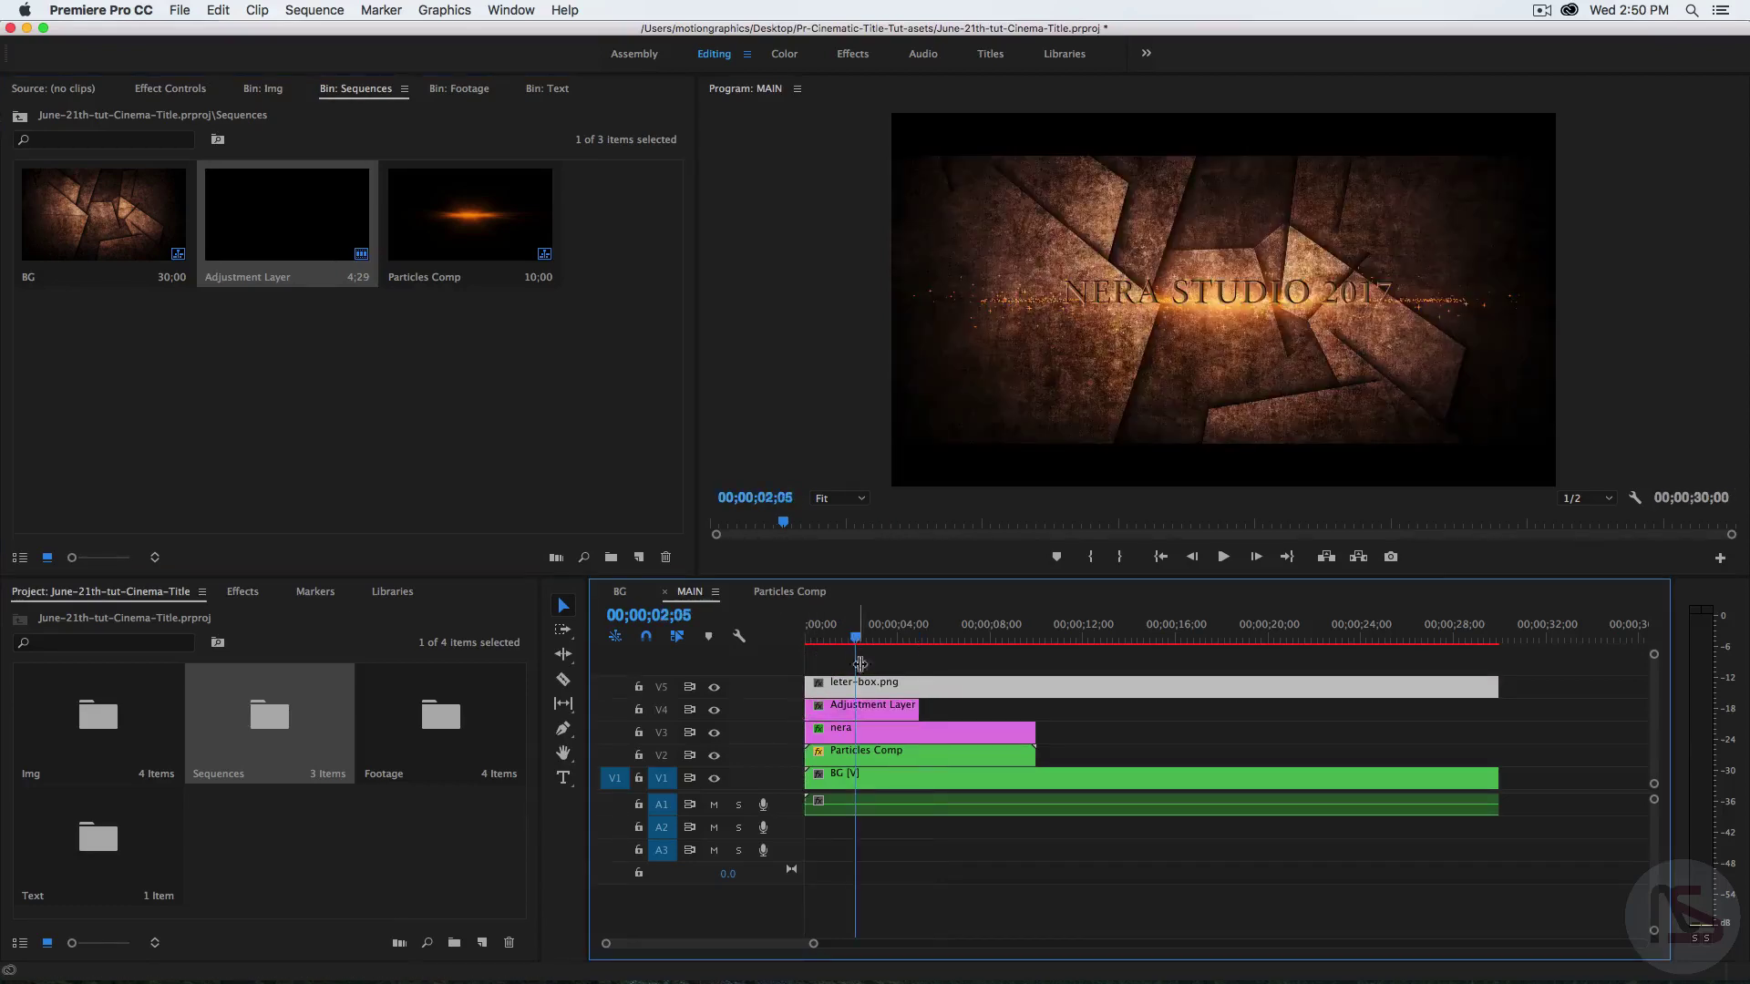
click(878, 711)
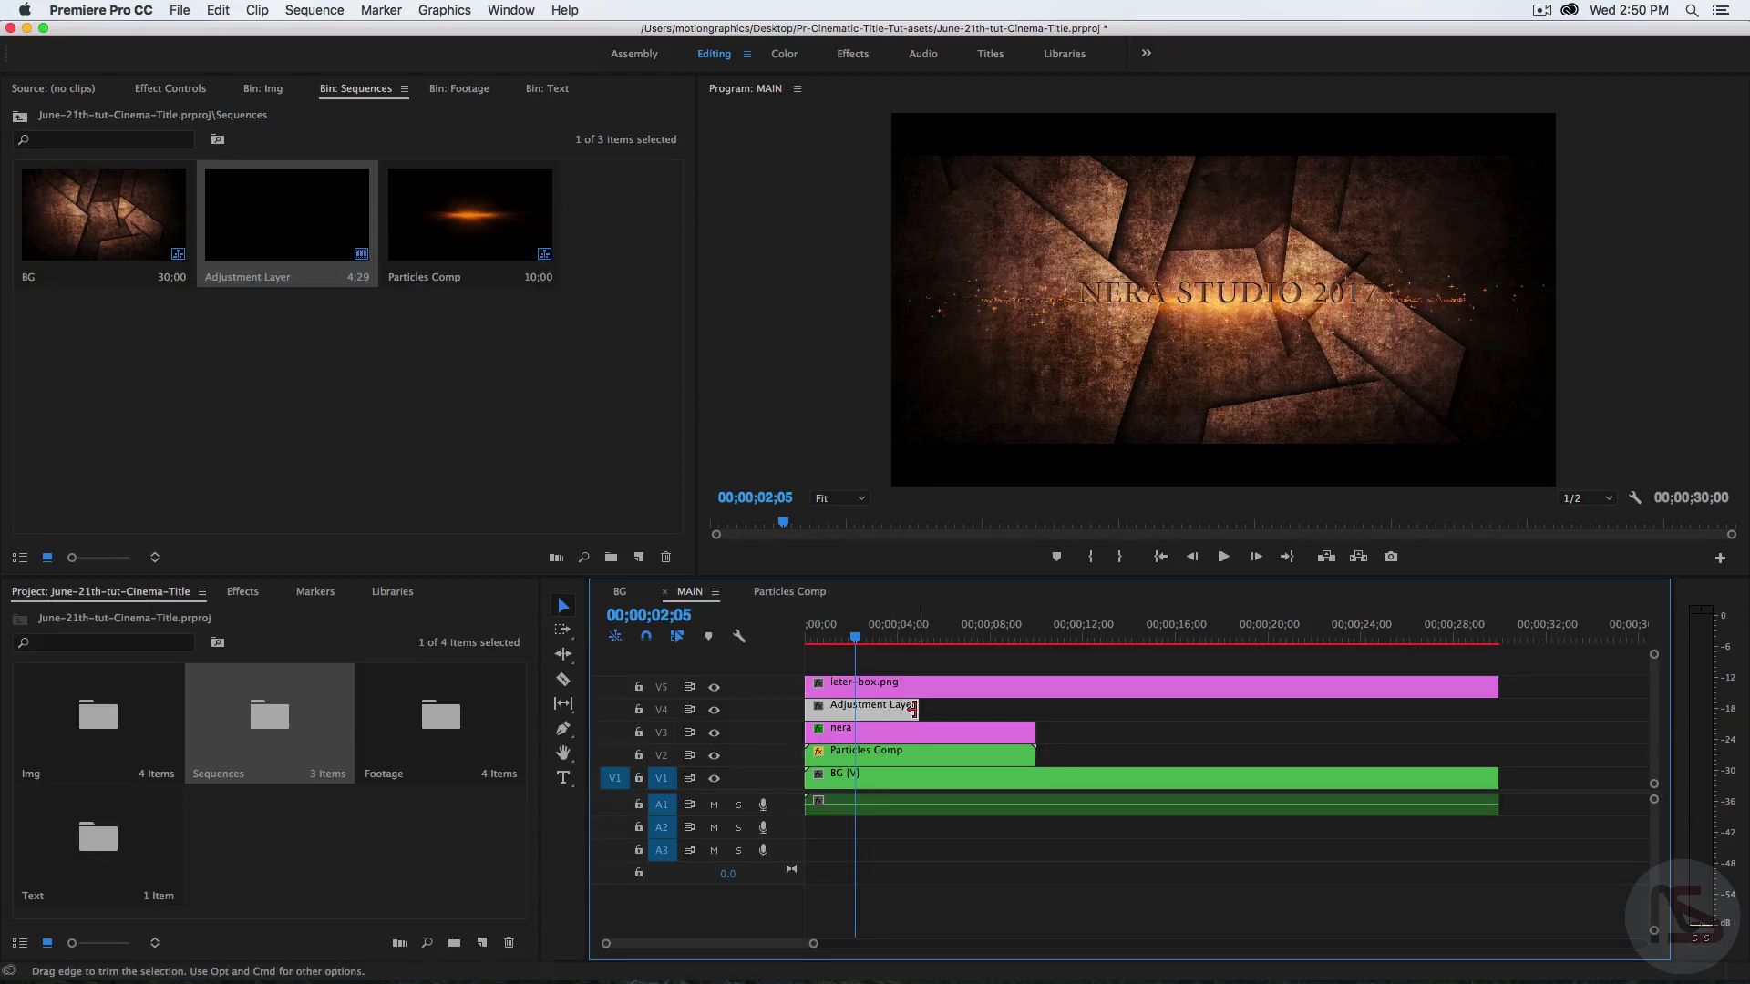
drag(916, 710, 1498, 725)
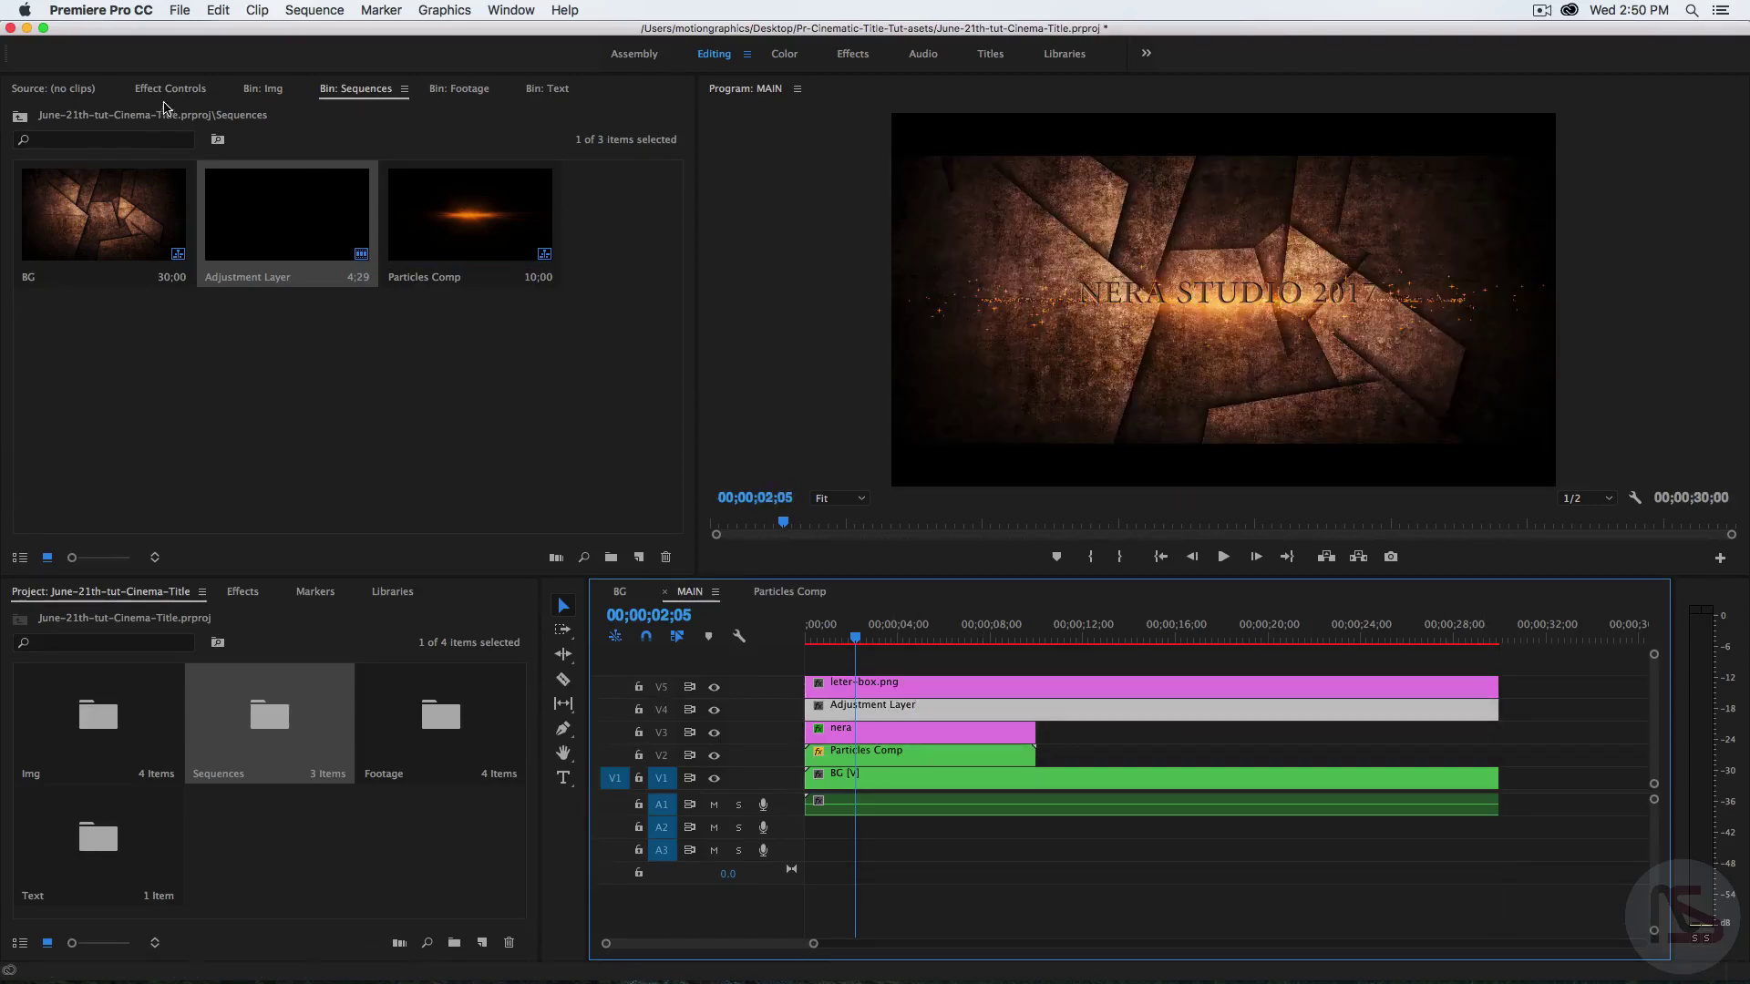
- Find the RGB Curves effect and apply it to the Adjustment Layer clip on V4
click(244, 594)
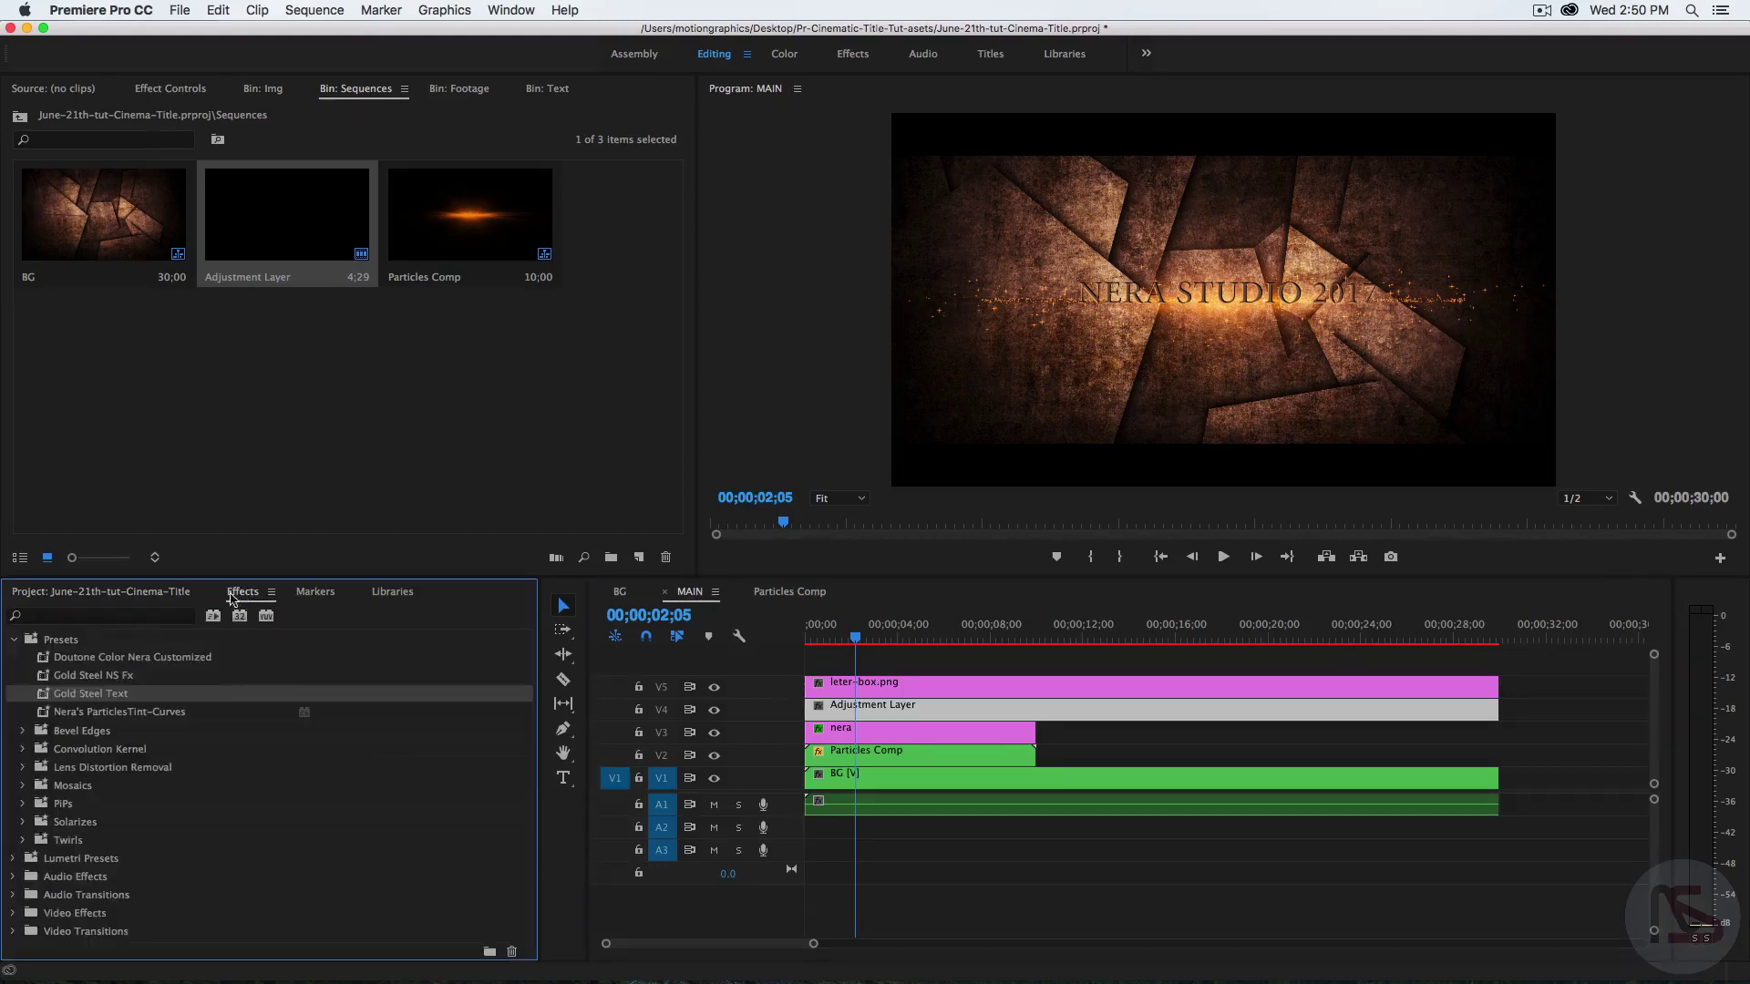
click(156, 616)
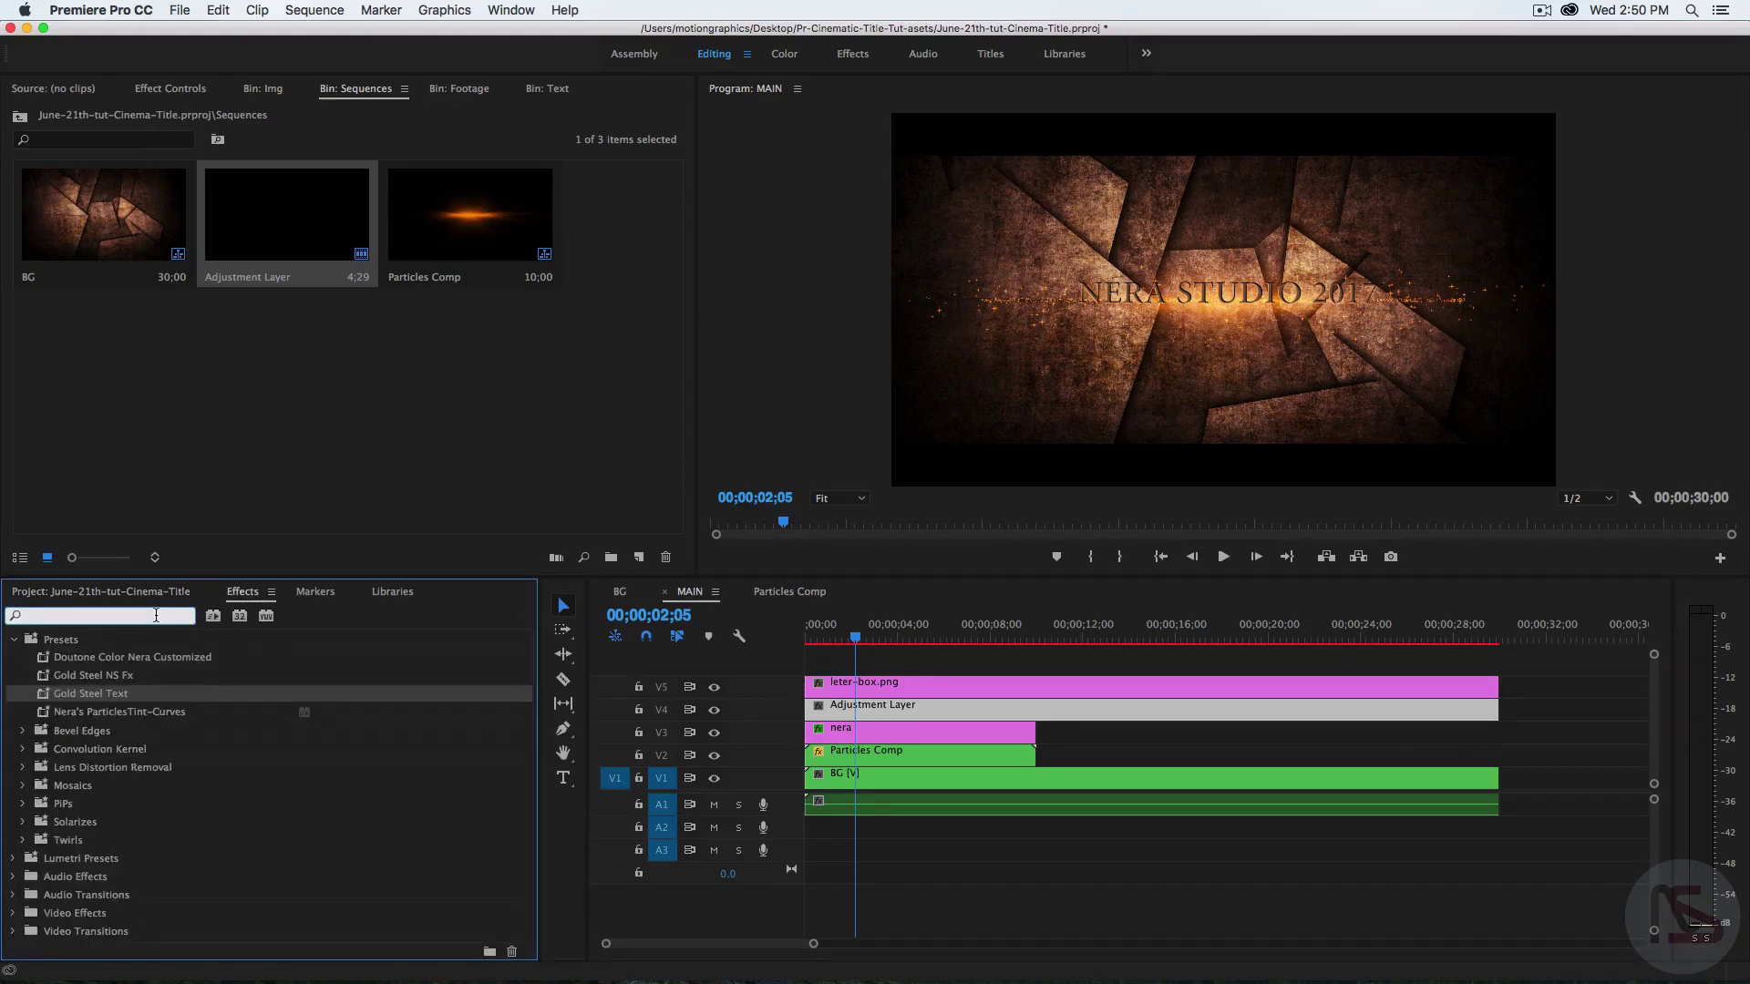
text(RGB)
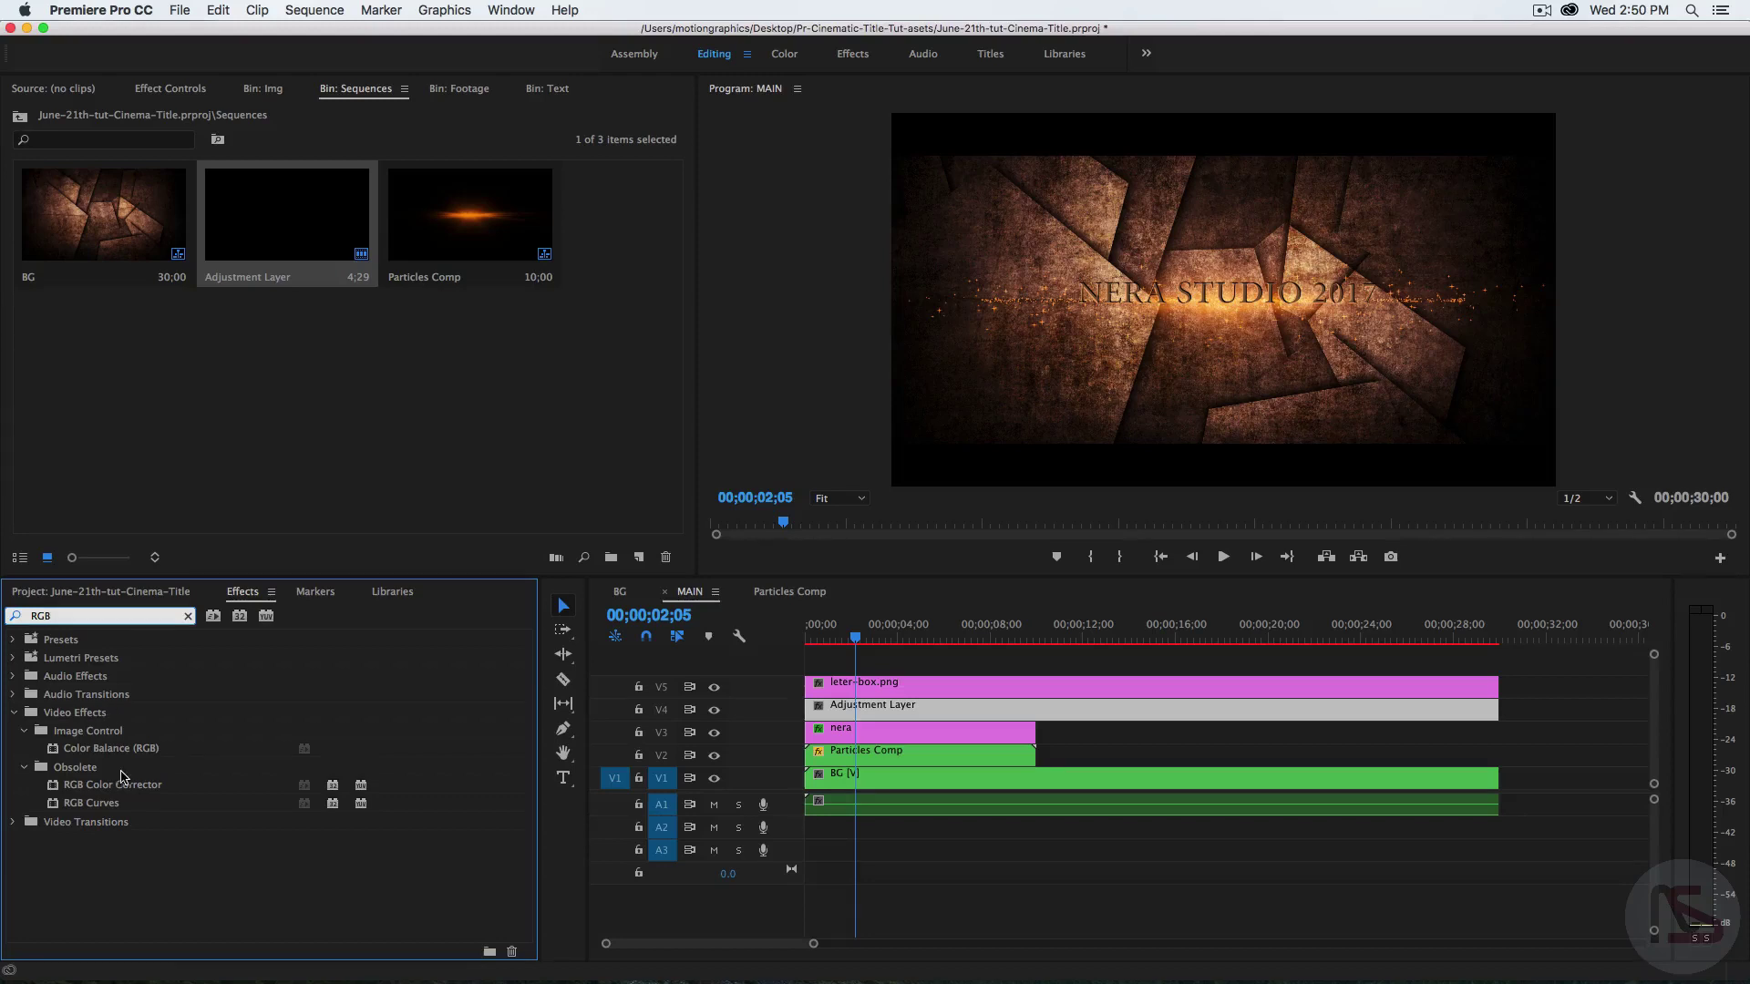
drag(91, 803, 851, 709)
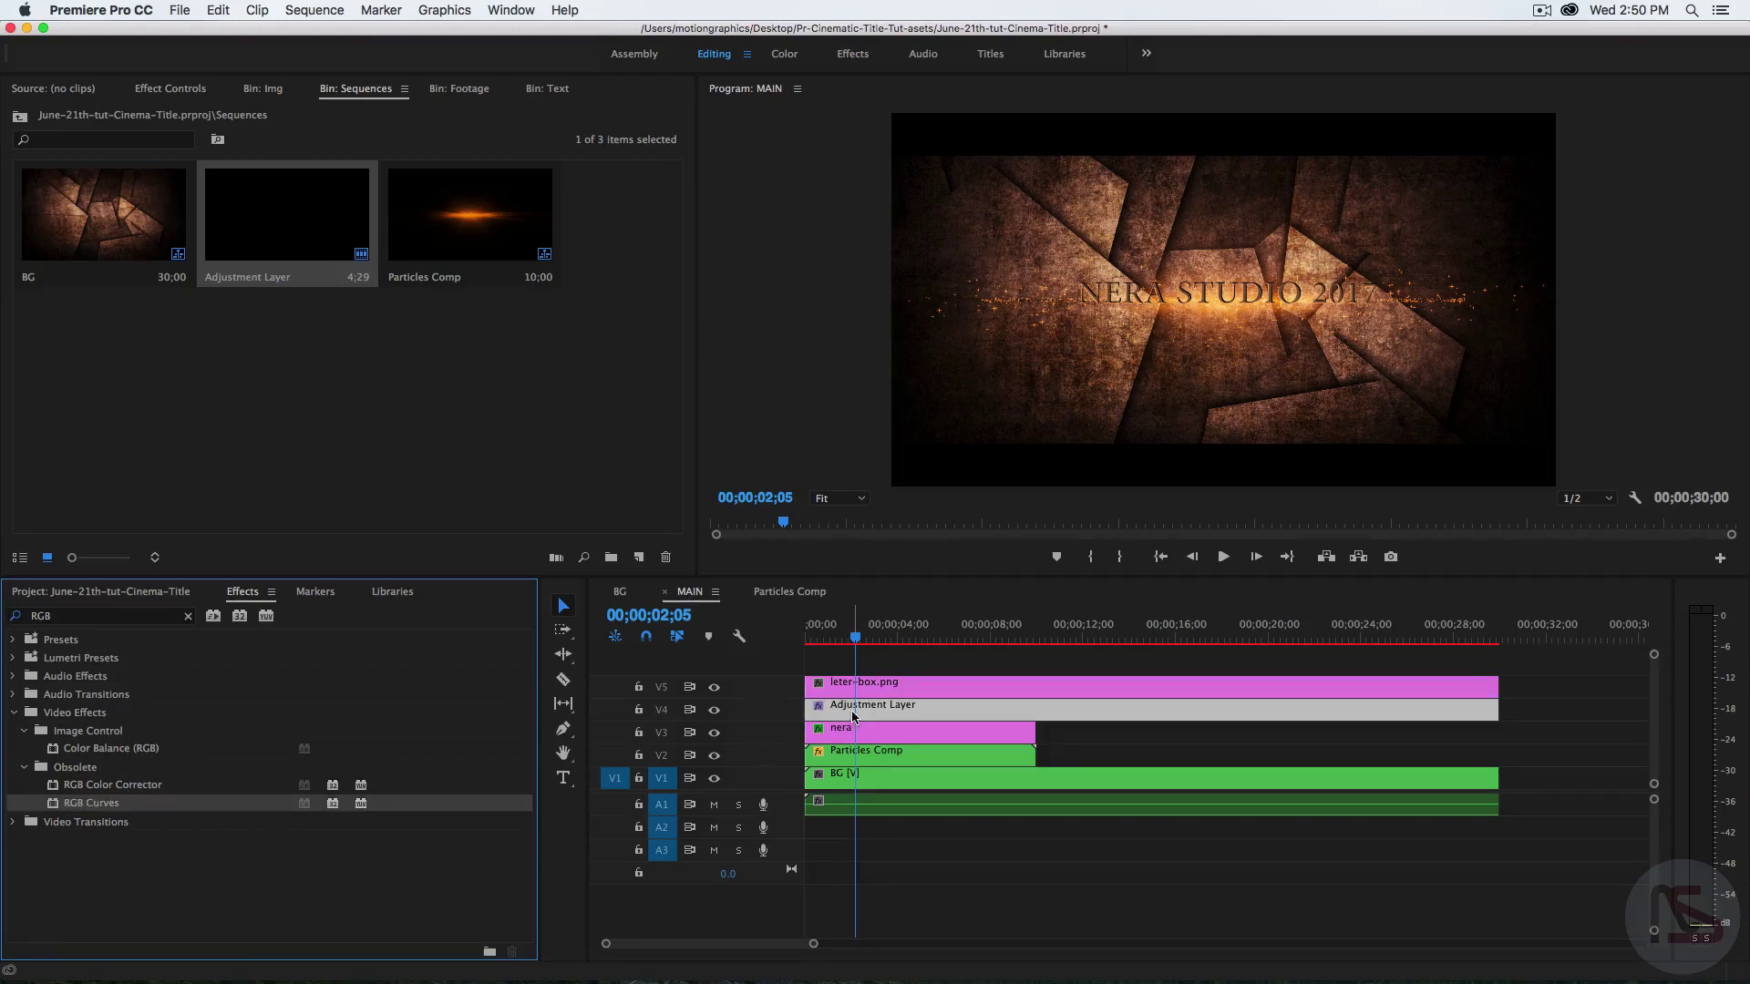
- Raise the midtones of the Red curve and slightly lower the Master curve in the Adjustment Layer's RGB Curves, previewing the opening title
click(148, 86)
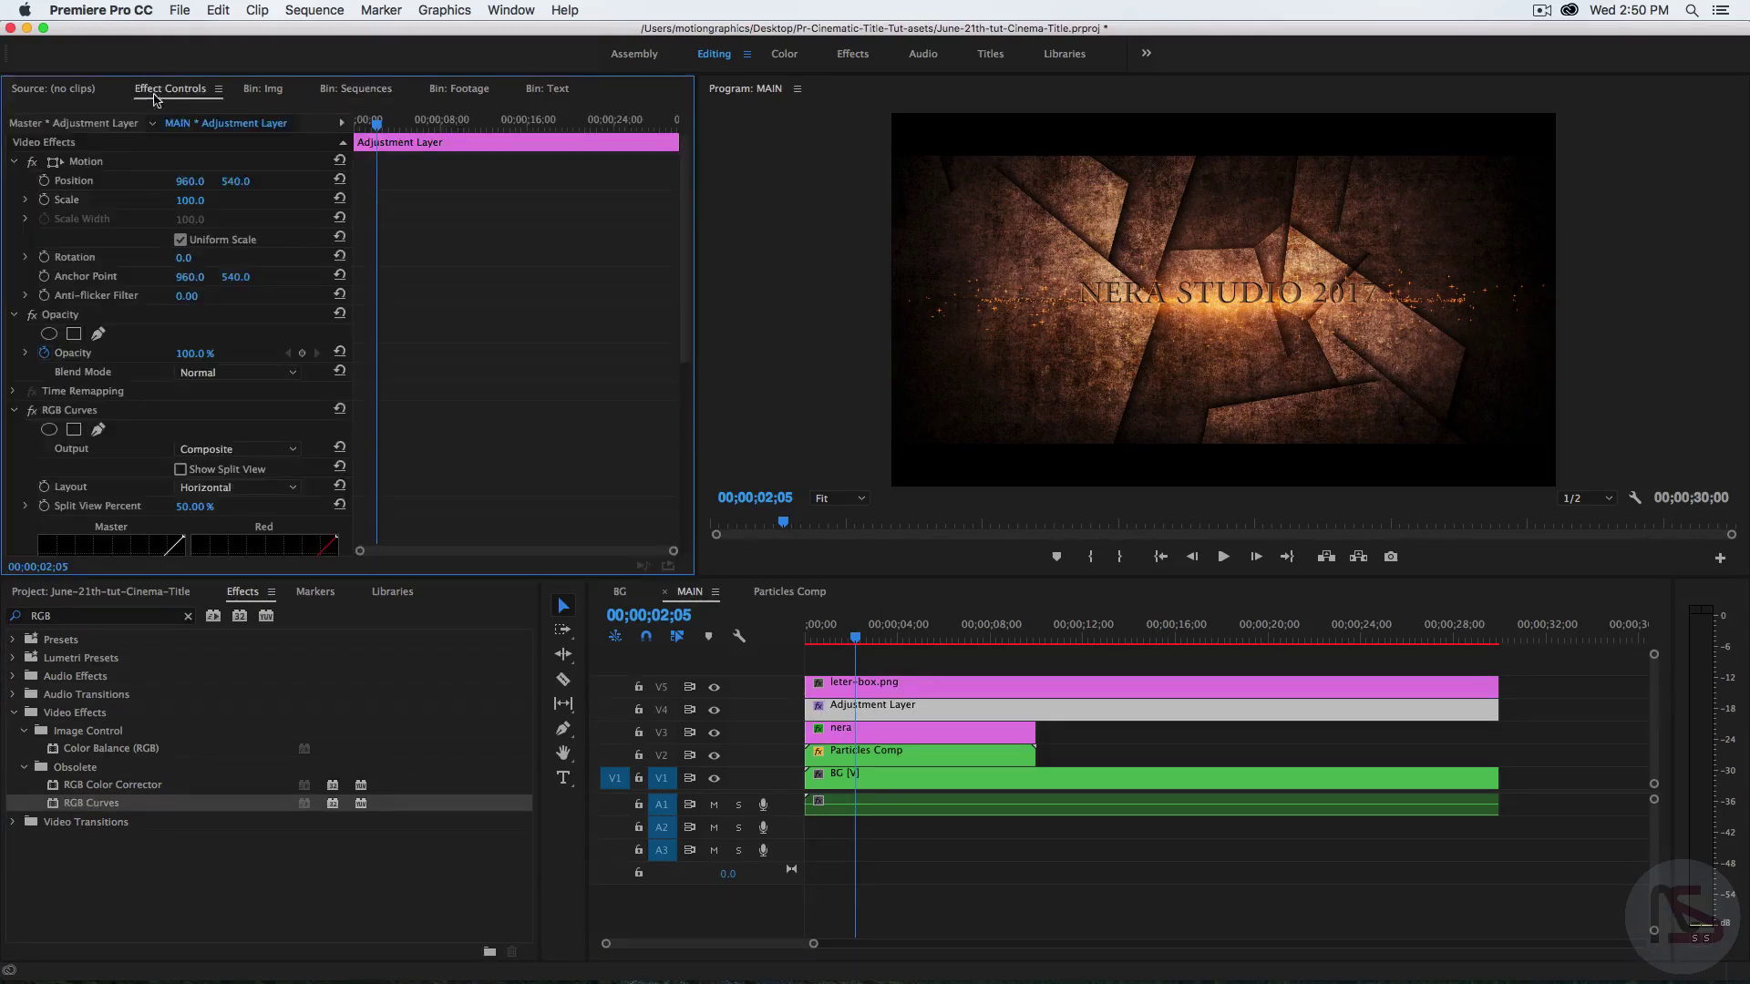
drag(682, 249, 679, 432)
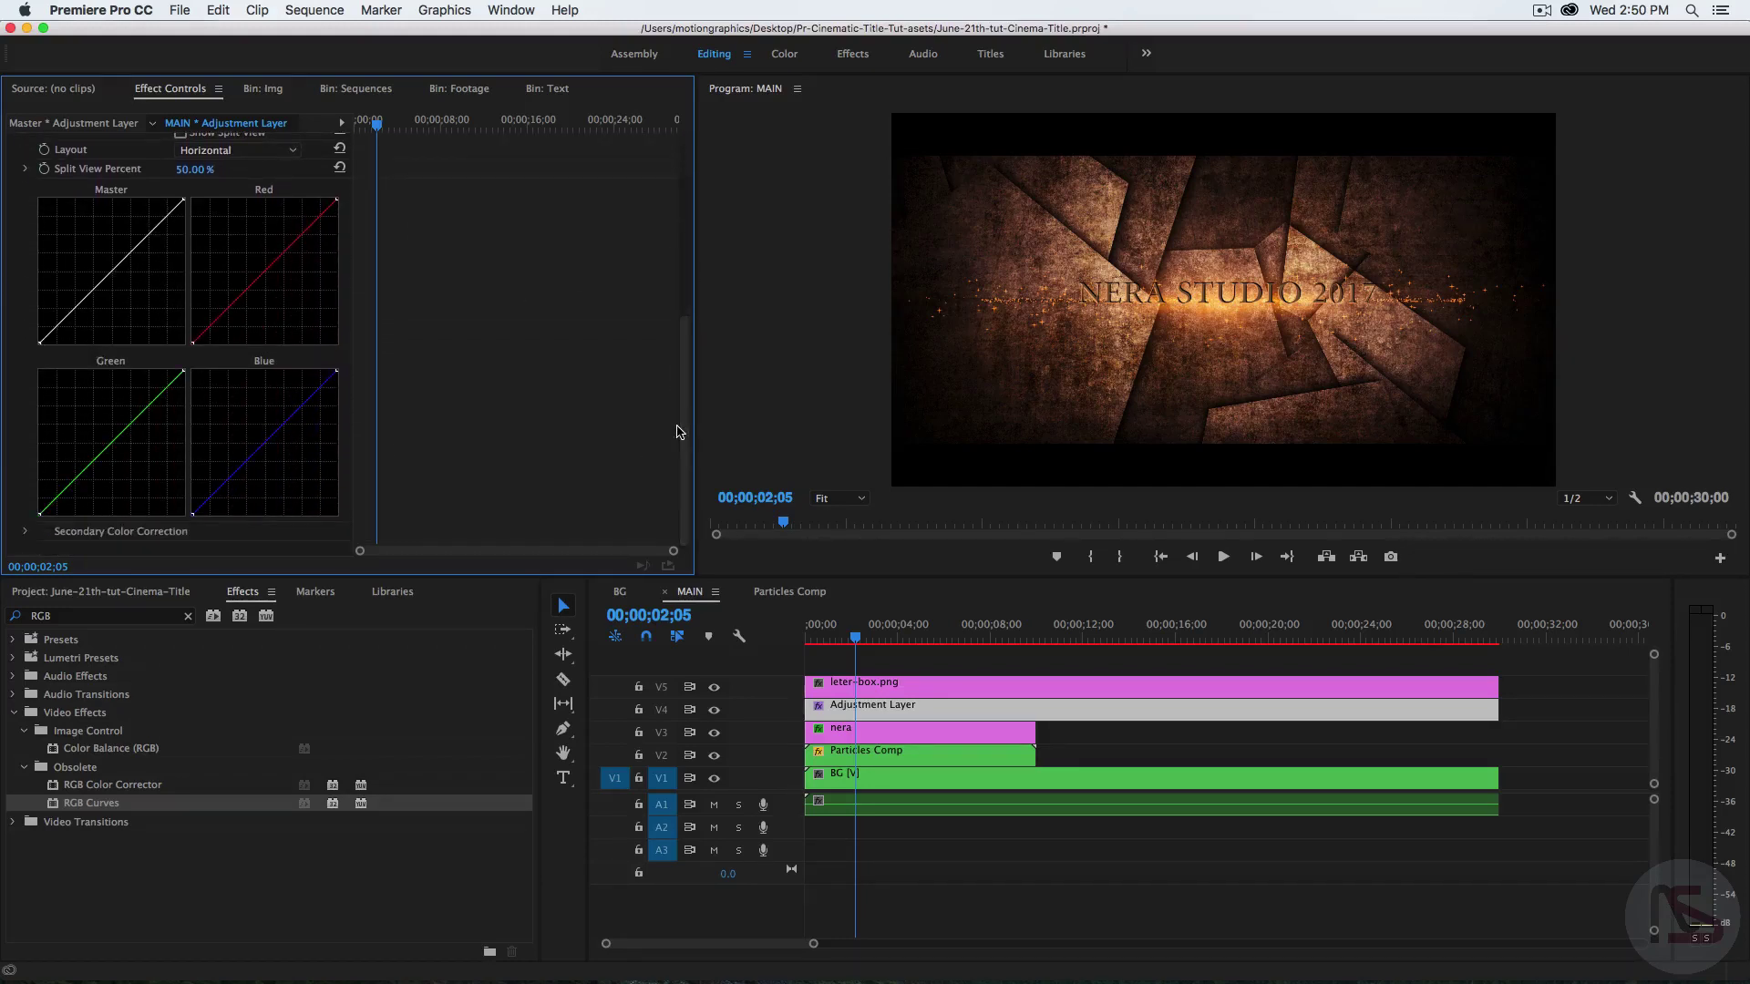
drag(252, 283, 245, 276)
drag(102, 278, 110, 284)
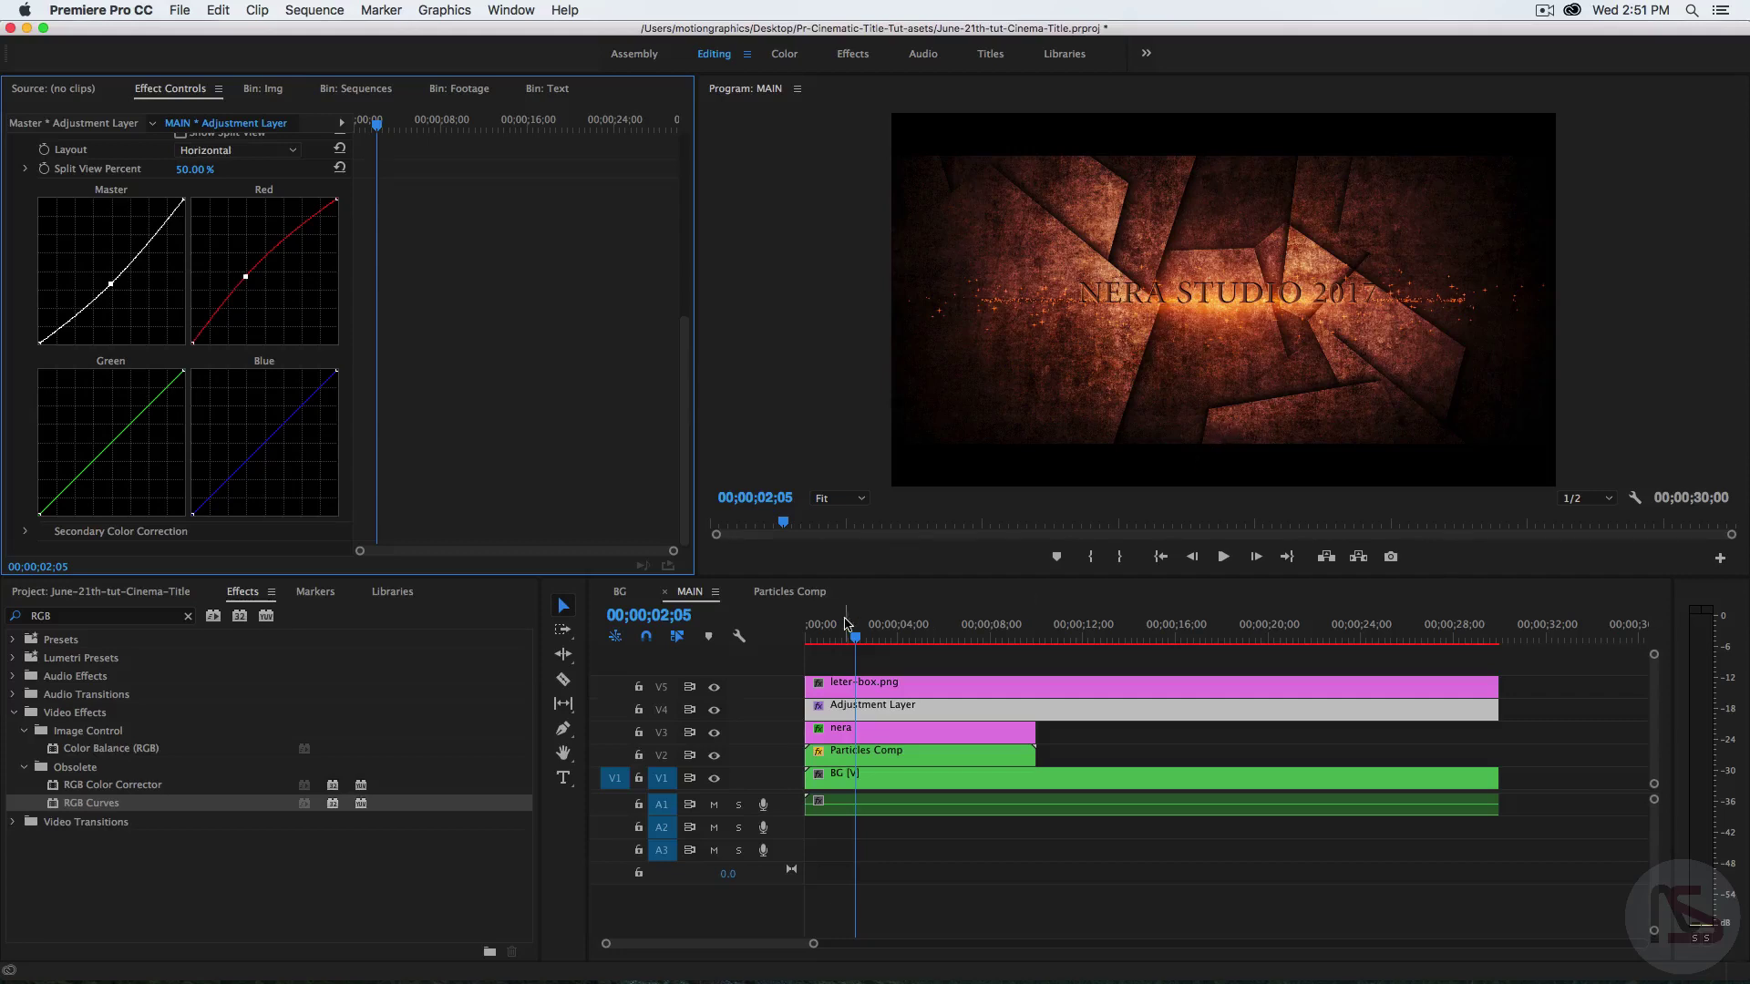
drag(855, 638, 792, 652)
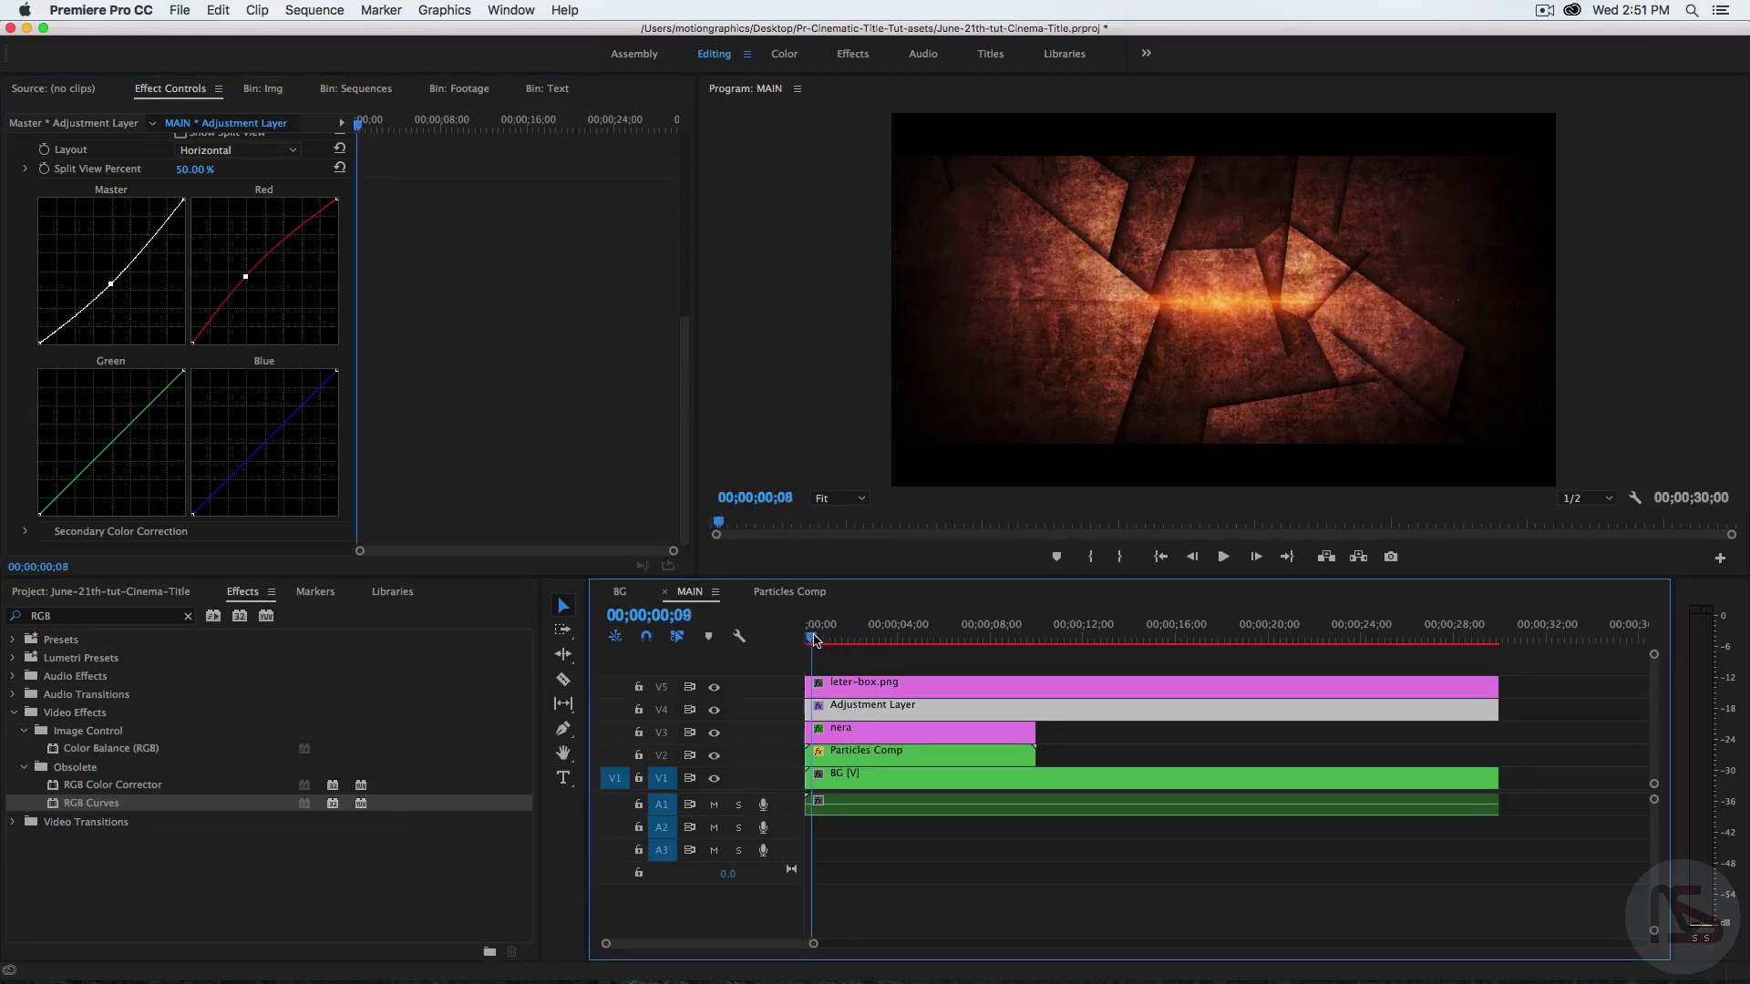
drag(806, 640, 875, 647)
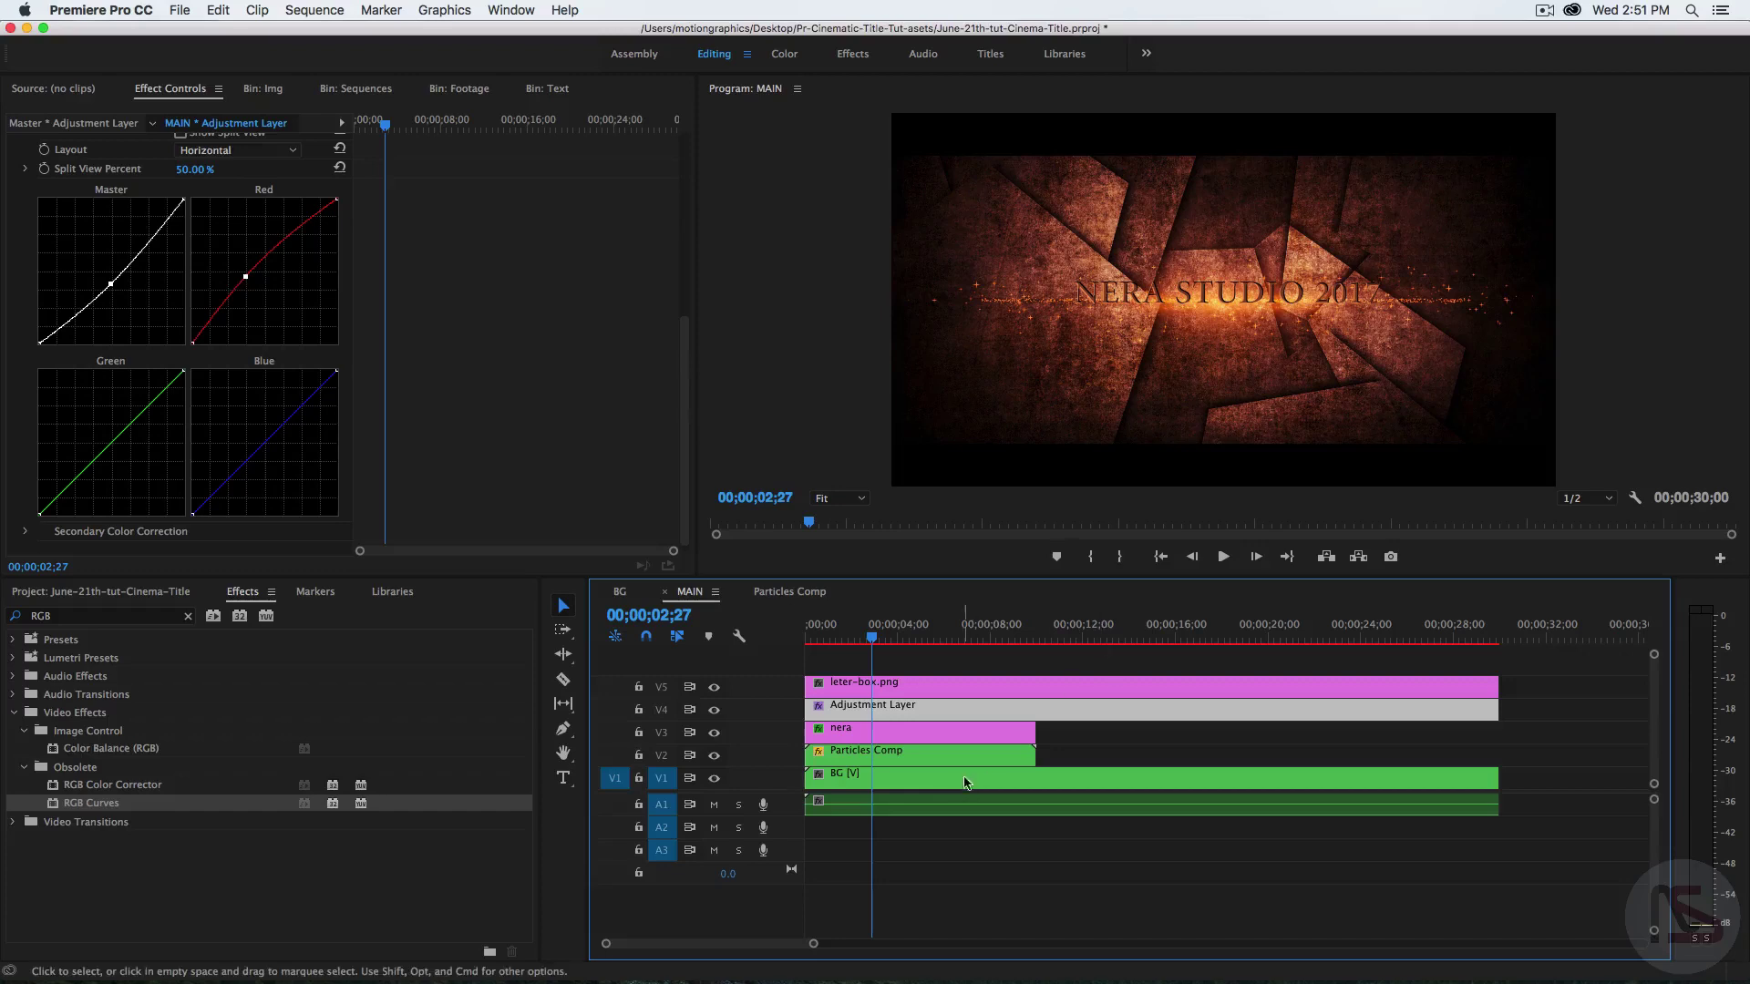
- Duplicate the Particles Comp clip twice on V2 and the nera clip twice on V3, end to end up to the BG clip's end
click(898, 754)
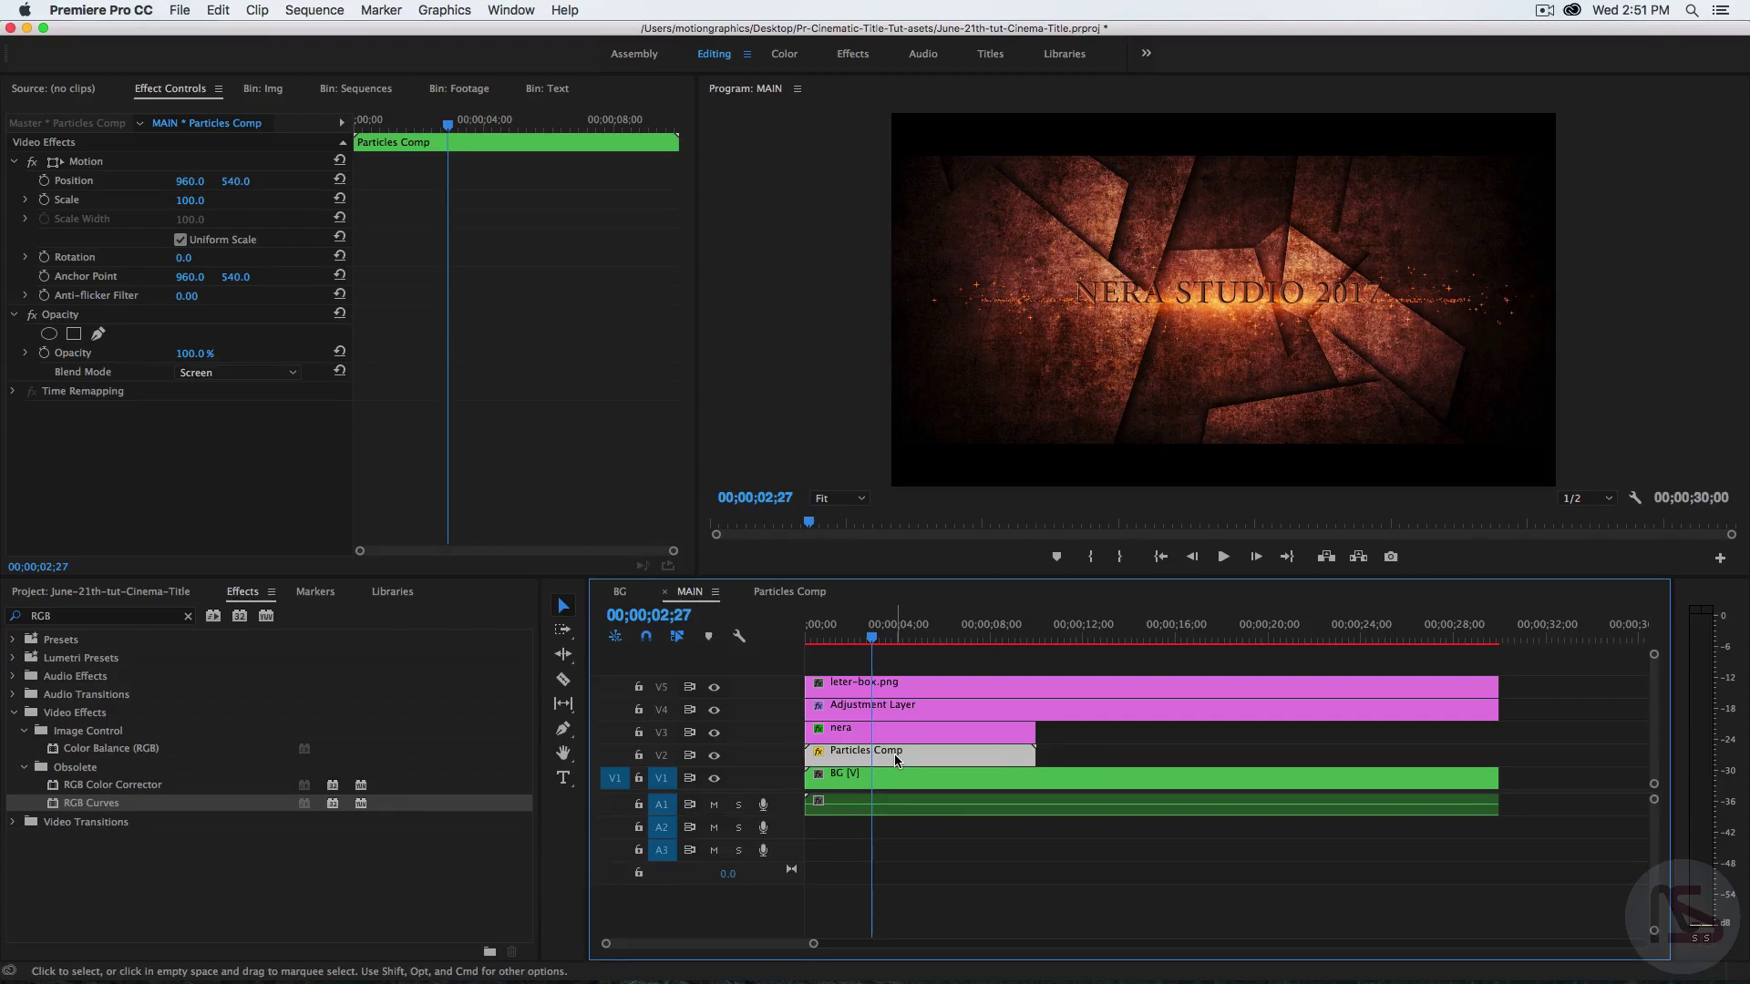
drag(893, 752, 1348, 757)
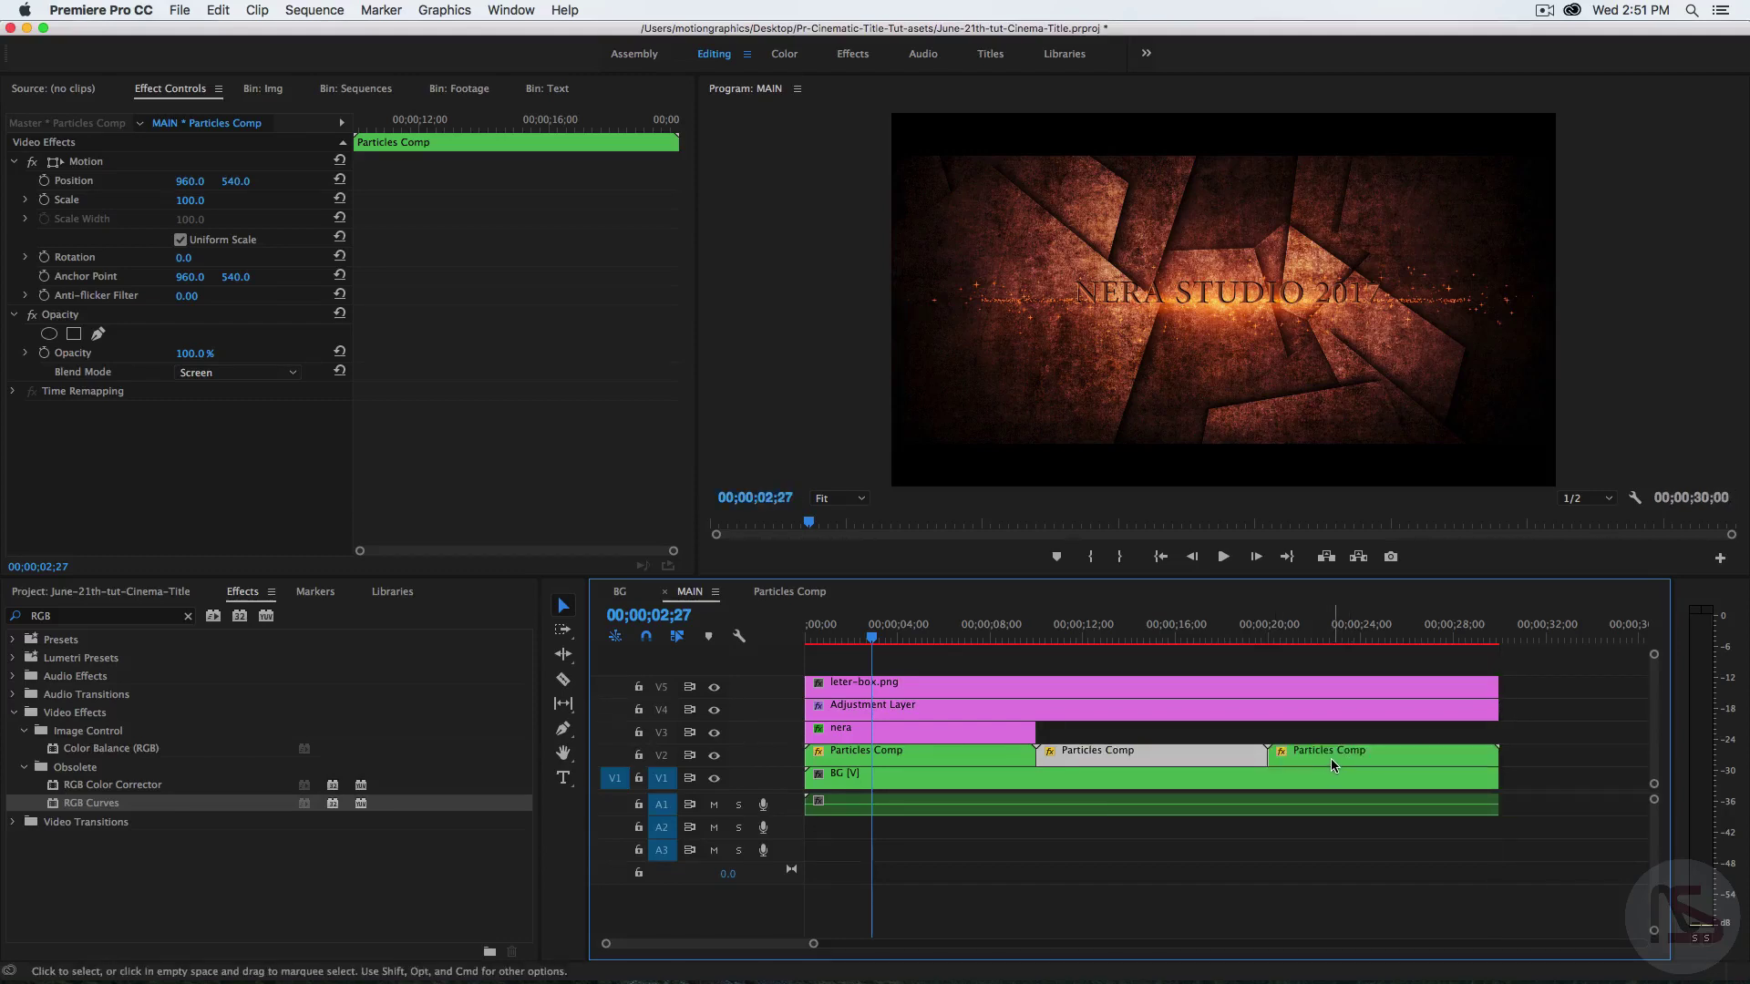
click(944, 727)
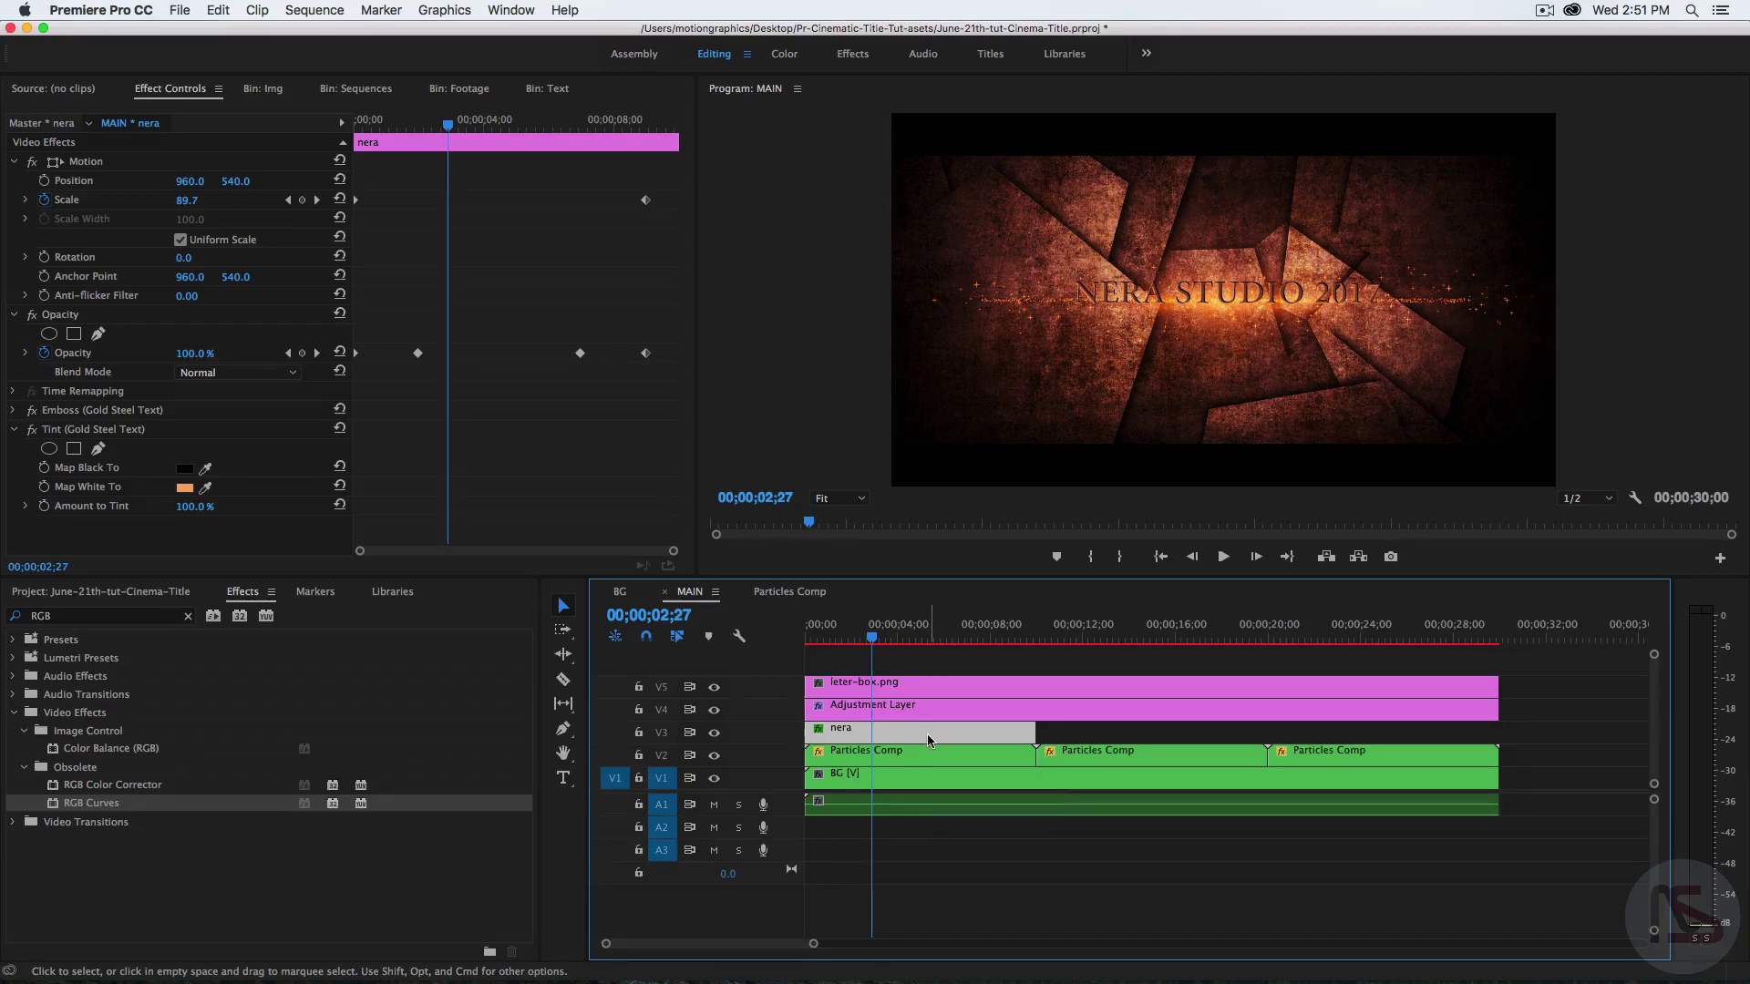
drag(927, 740, 1370, 730)
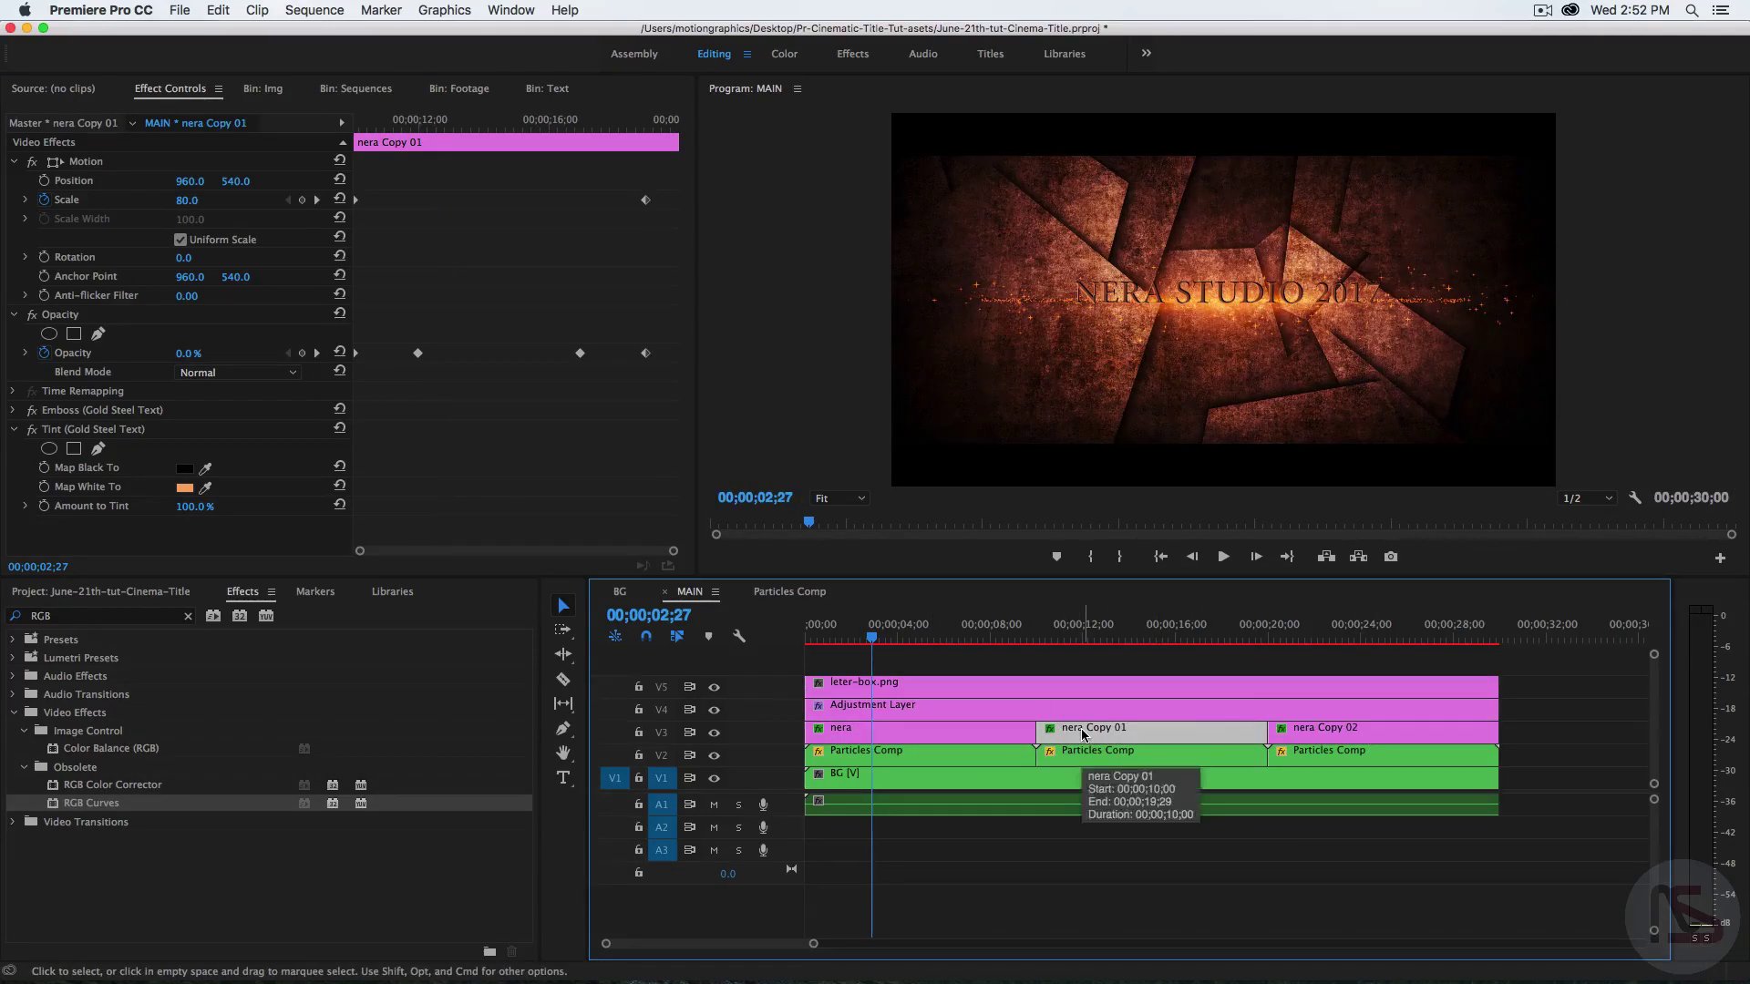
- Check the two duplicated title clips in the timeline and locate their matching titles in the Text bin
click(1080, 729)
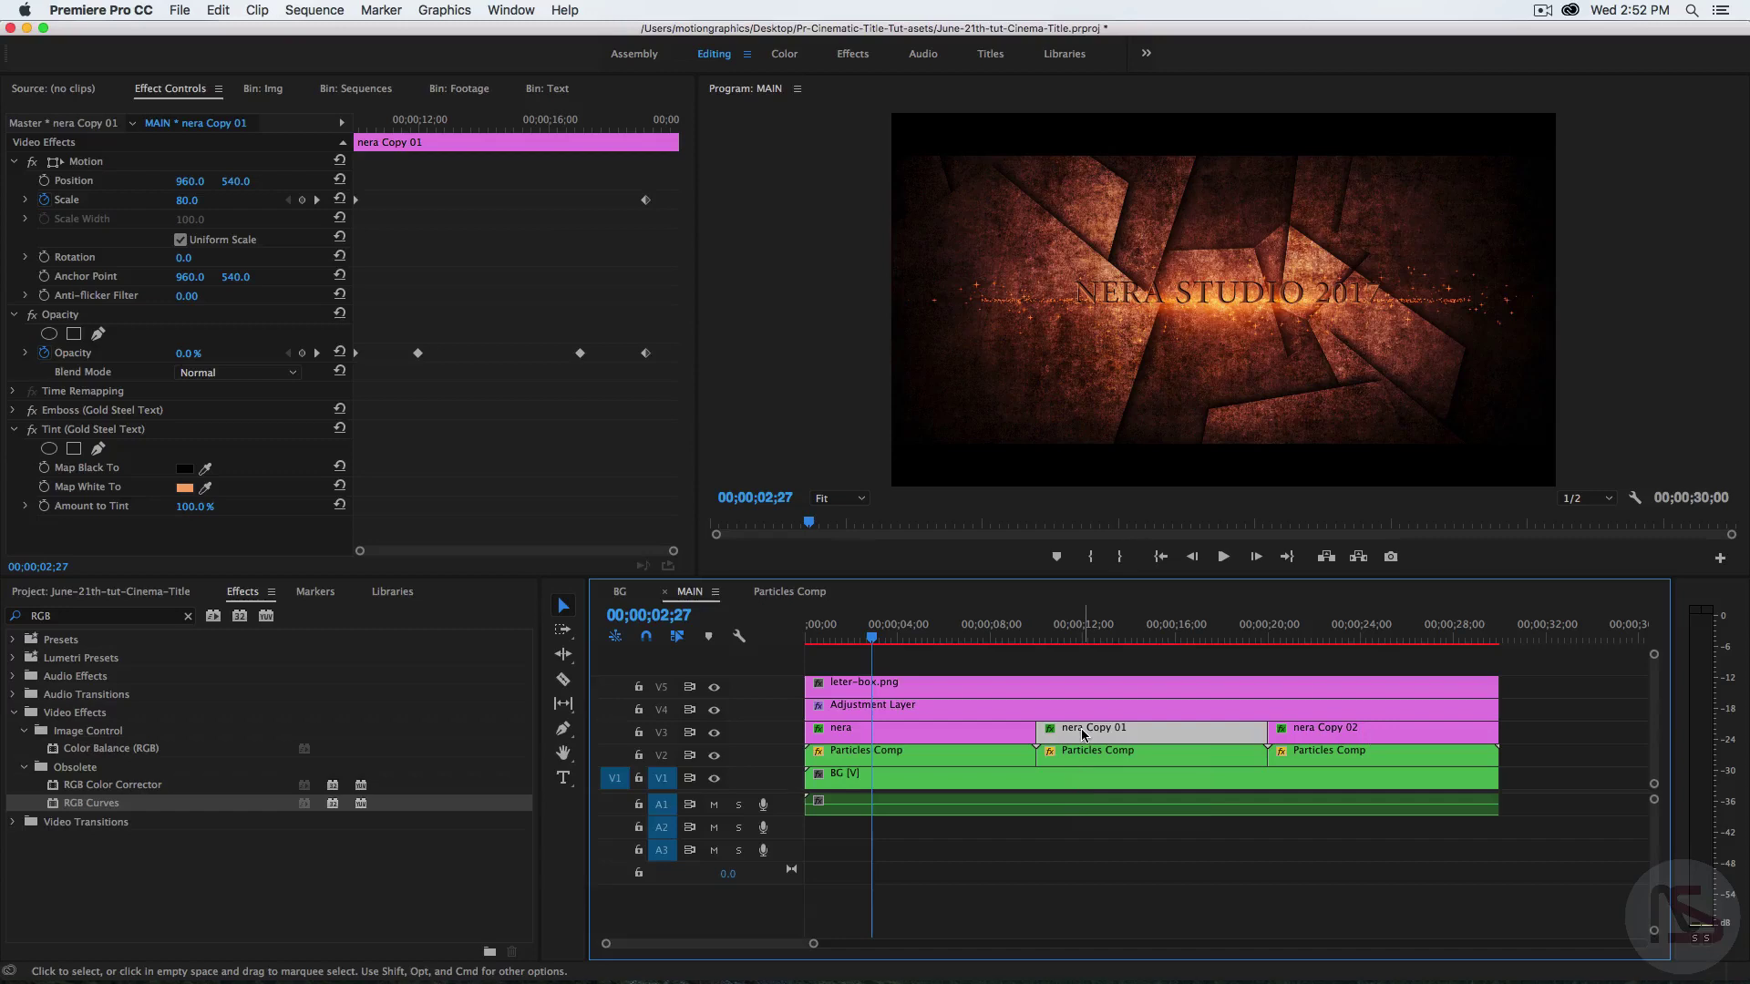
click(1128, 628)
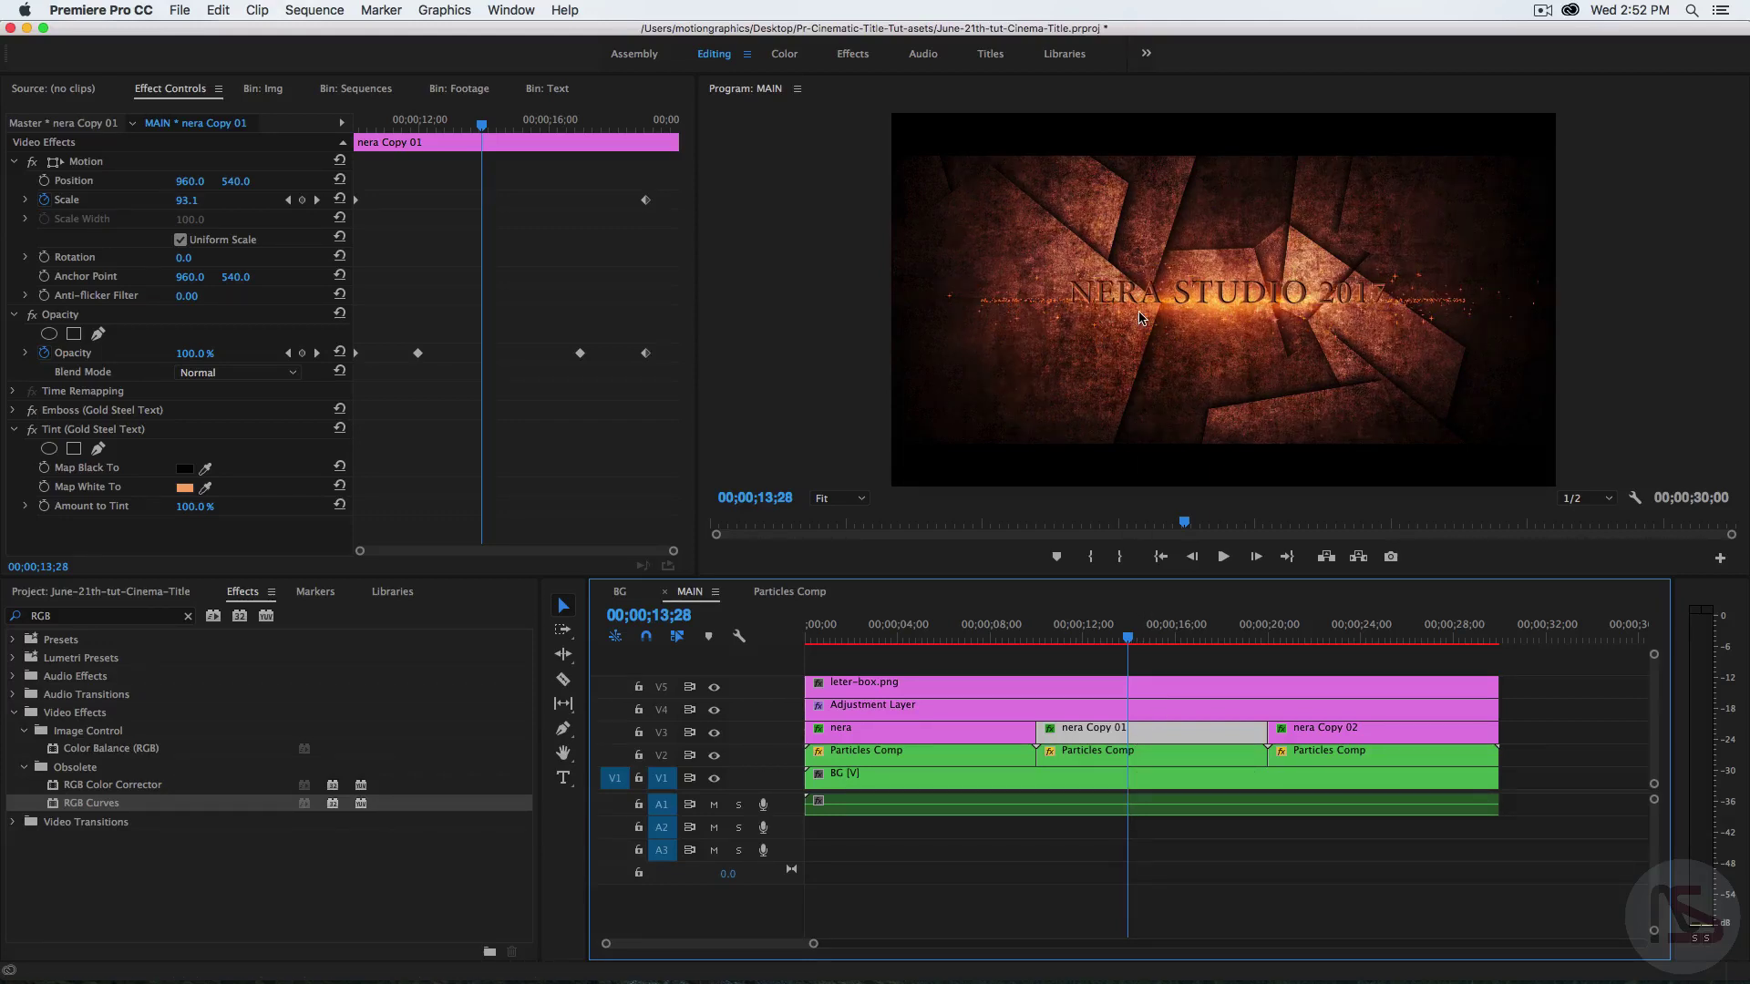
click(1369, 635)
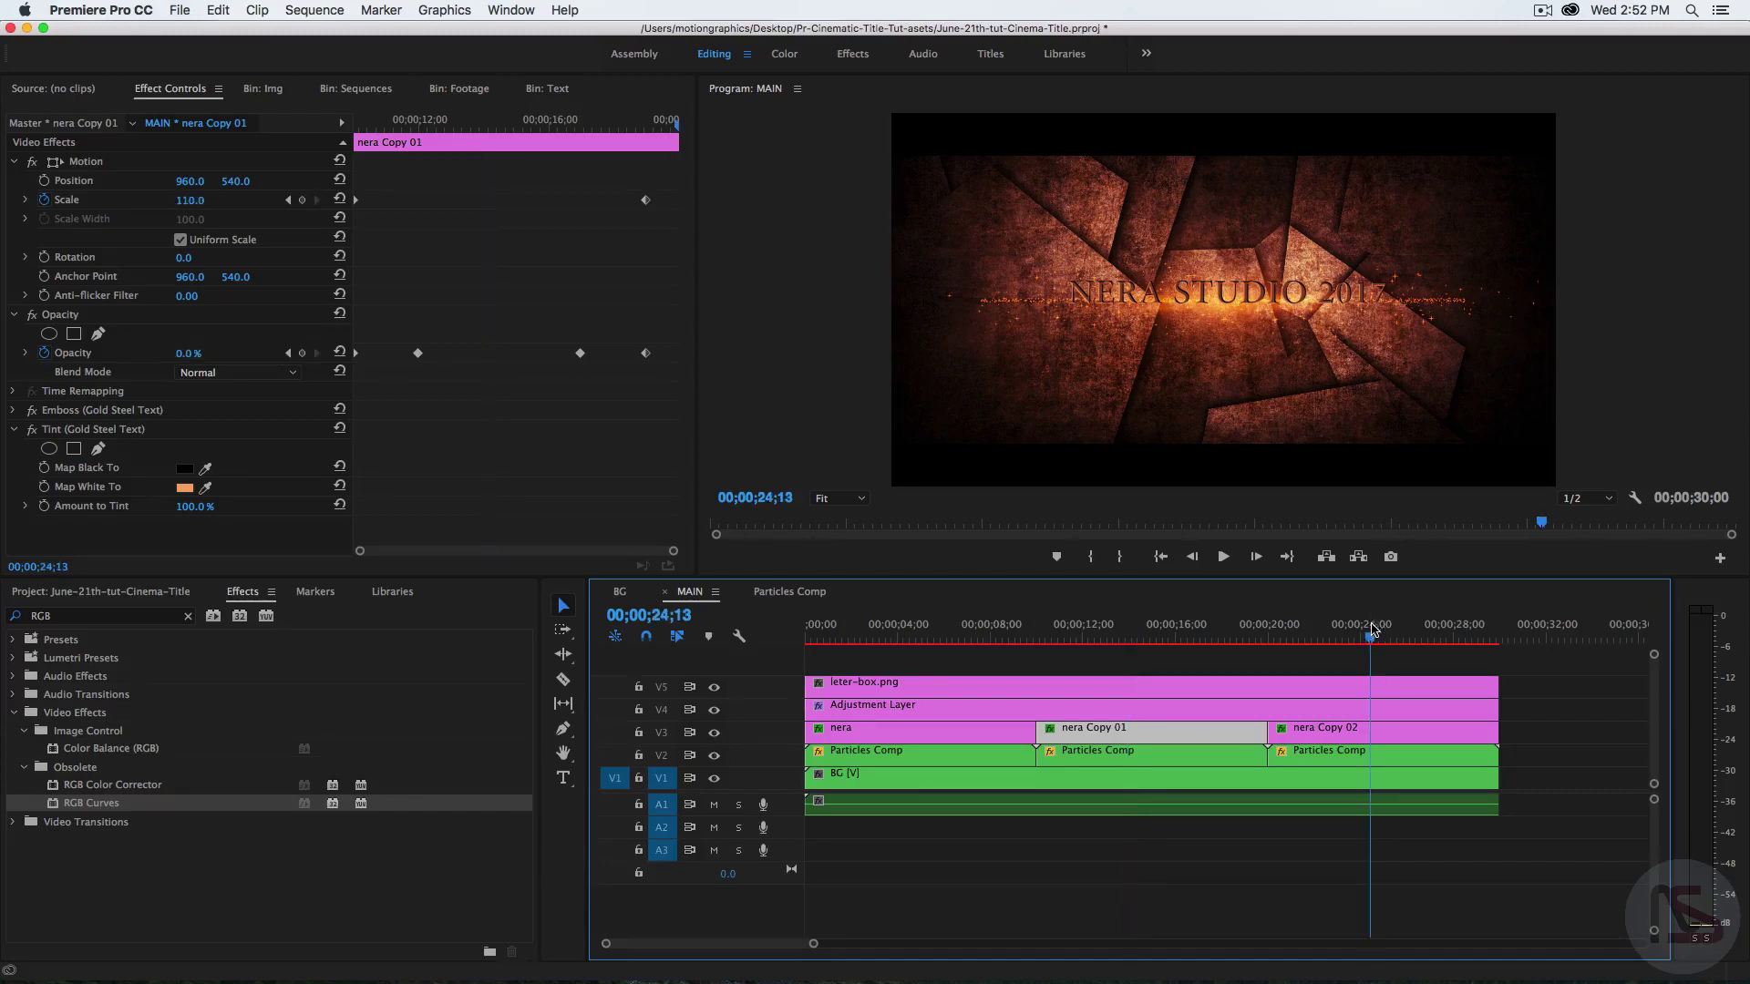
click(1367, 727)
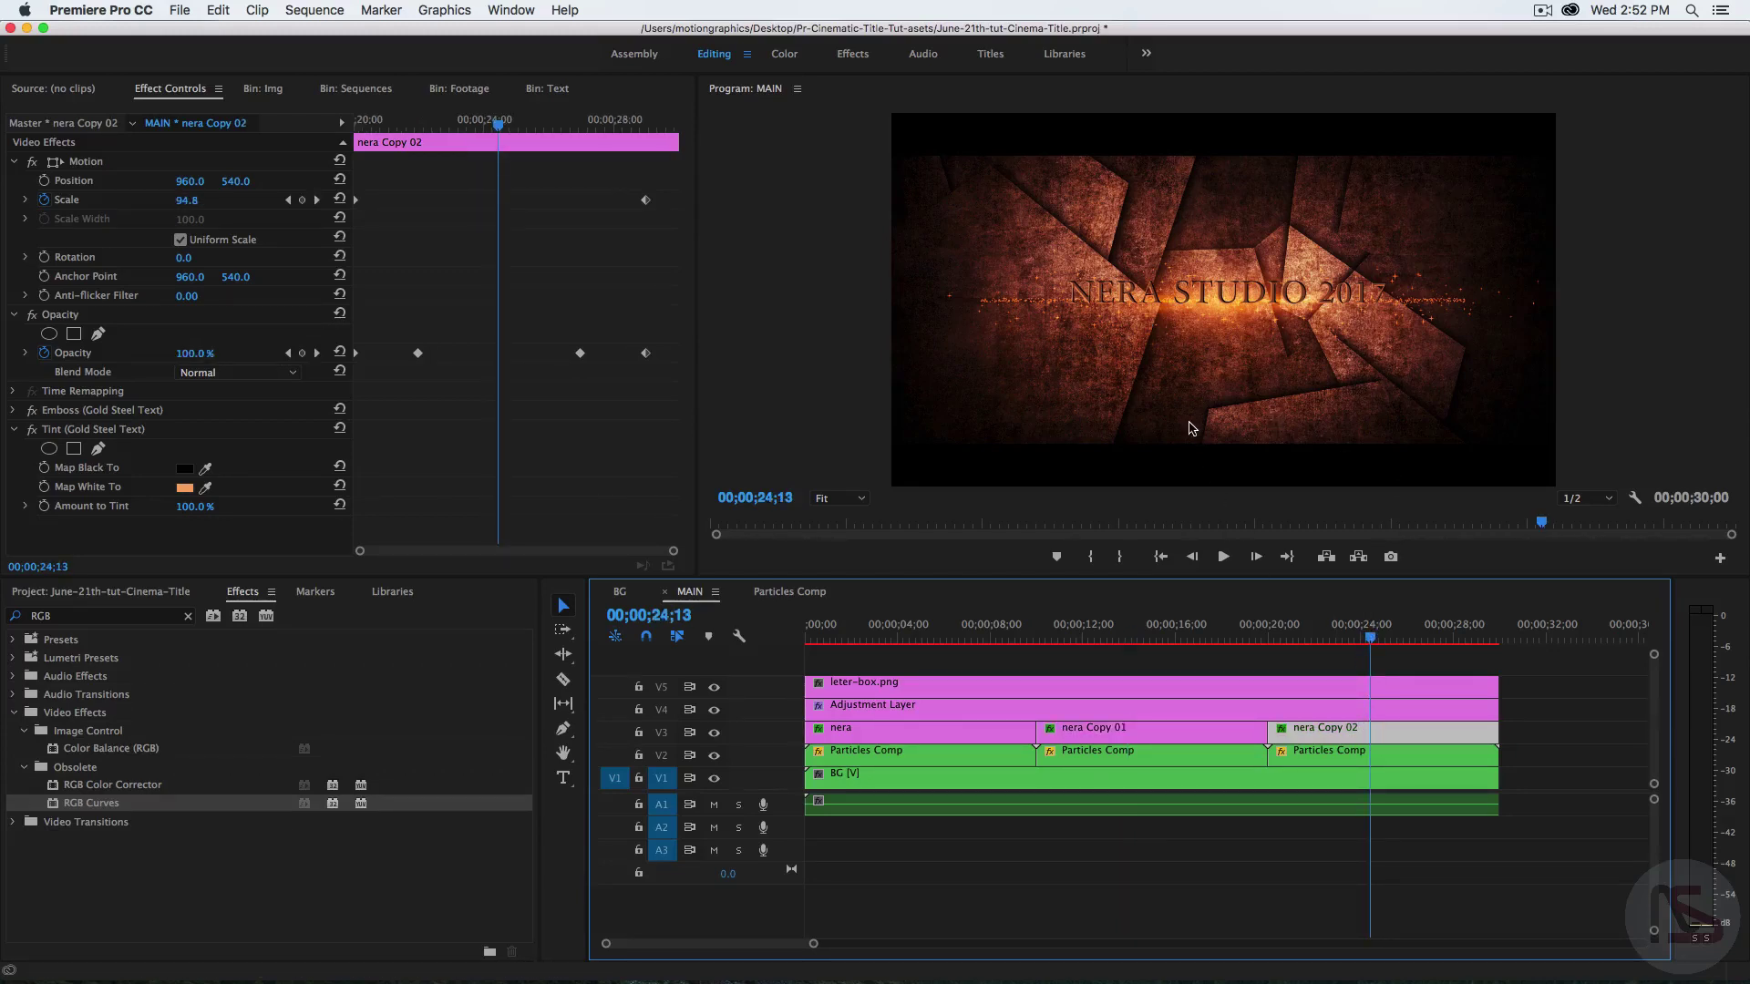
click(1131, 635)
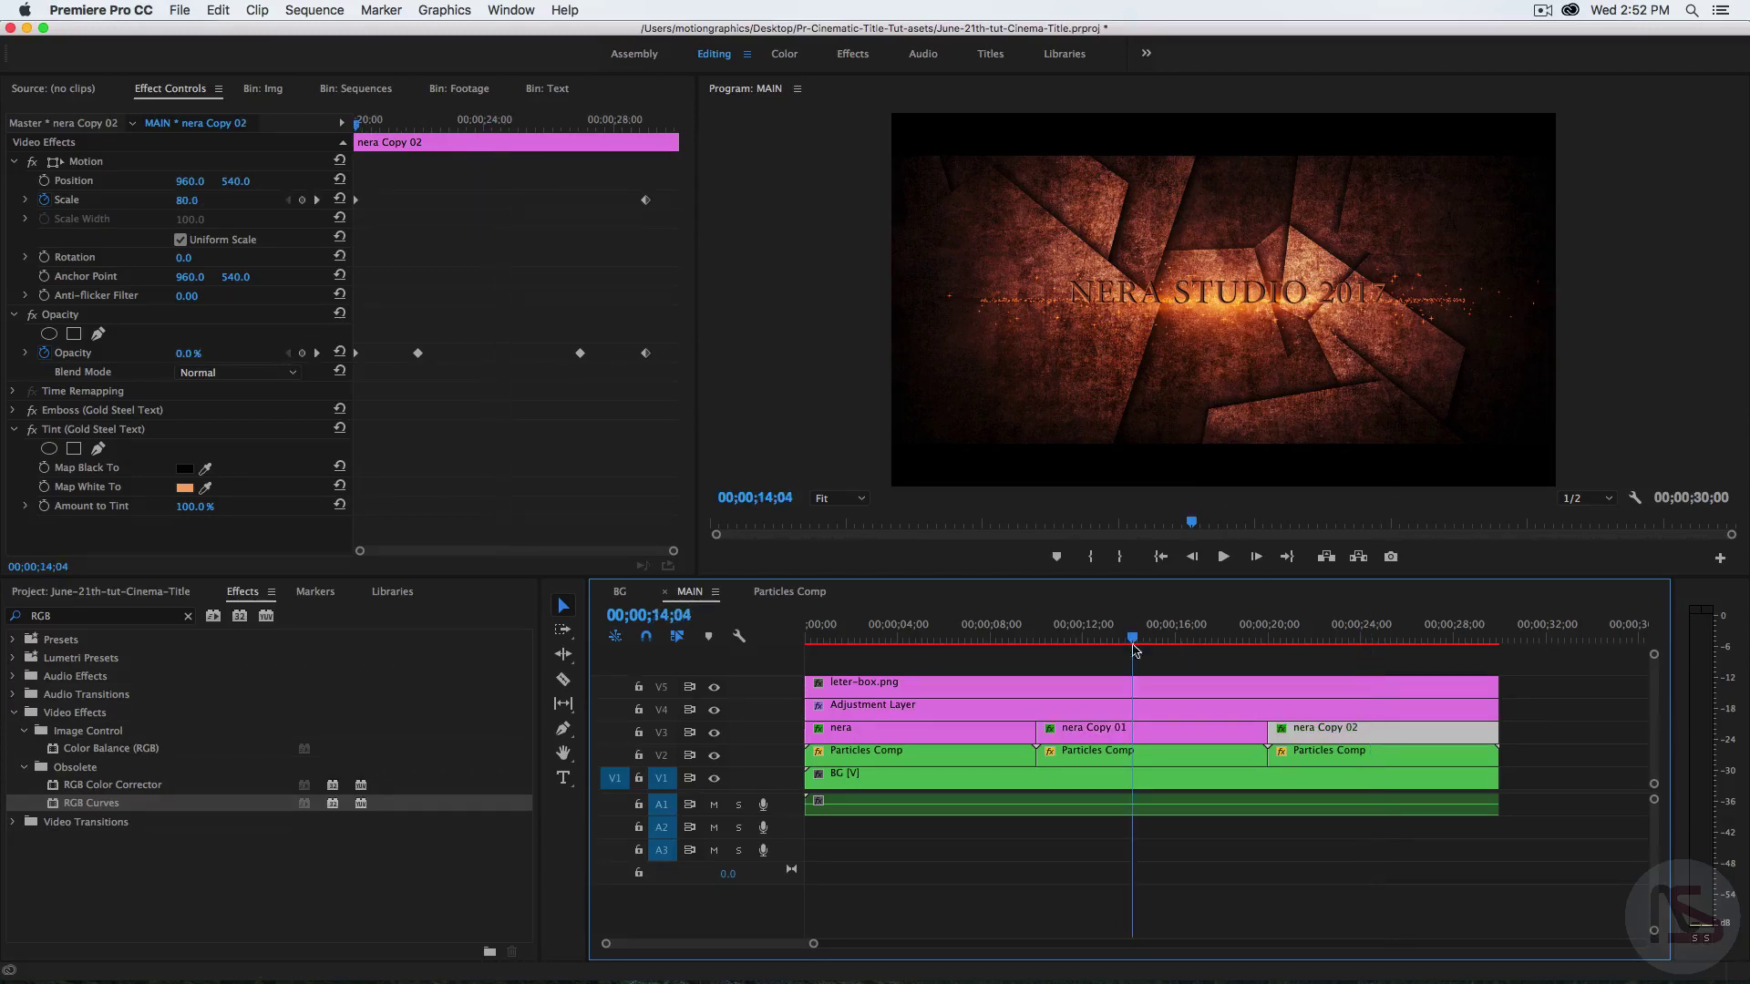
click(1094, 736)
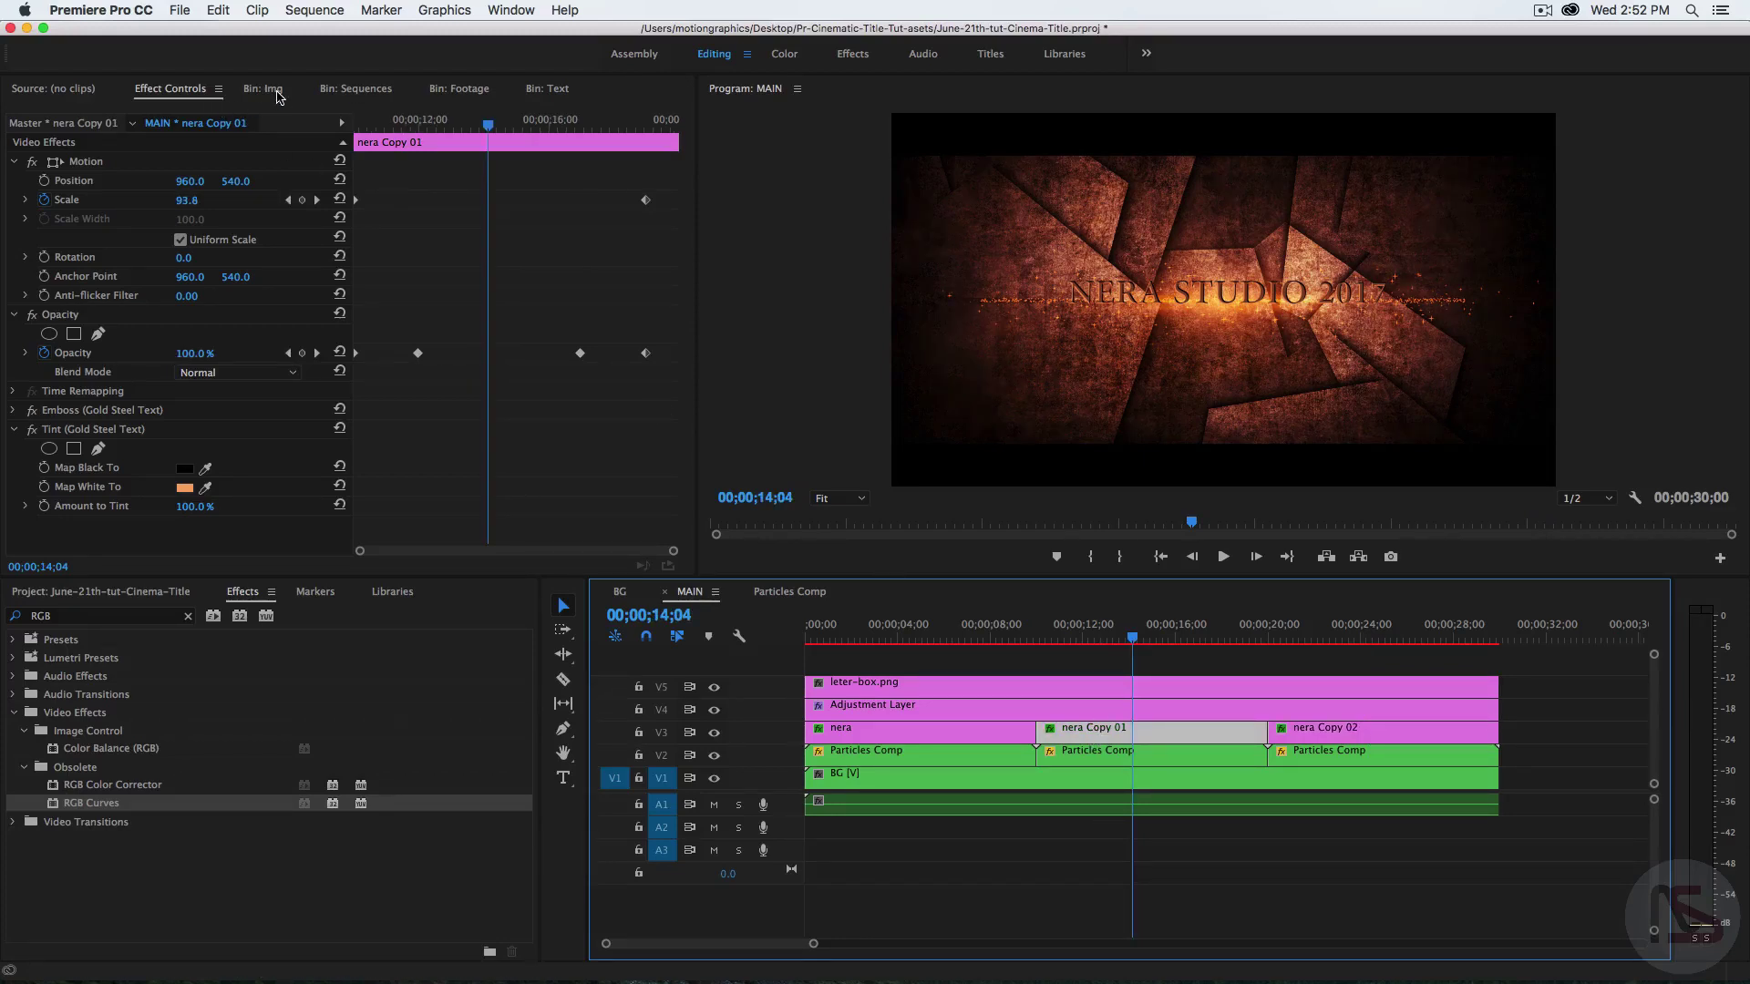
click(547, 92)
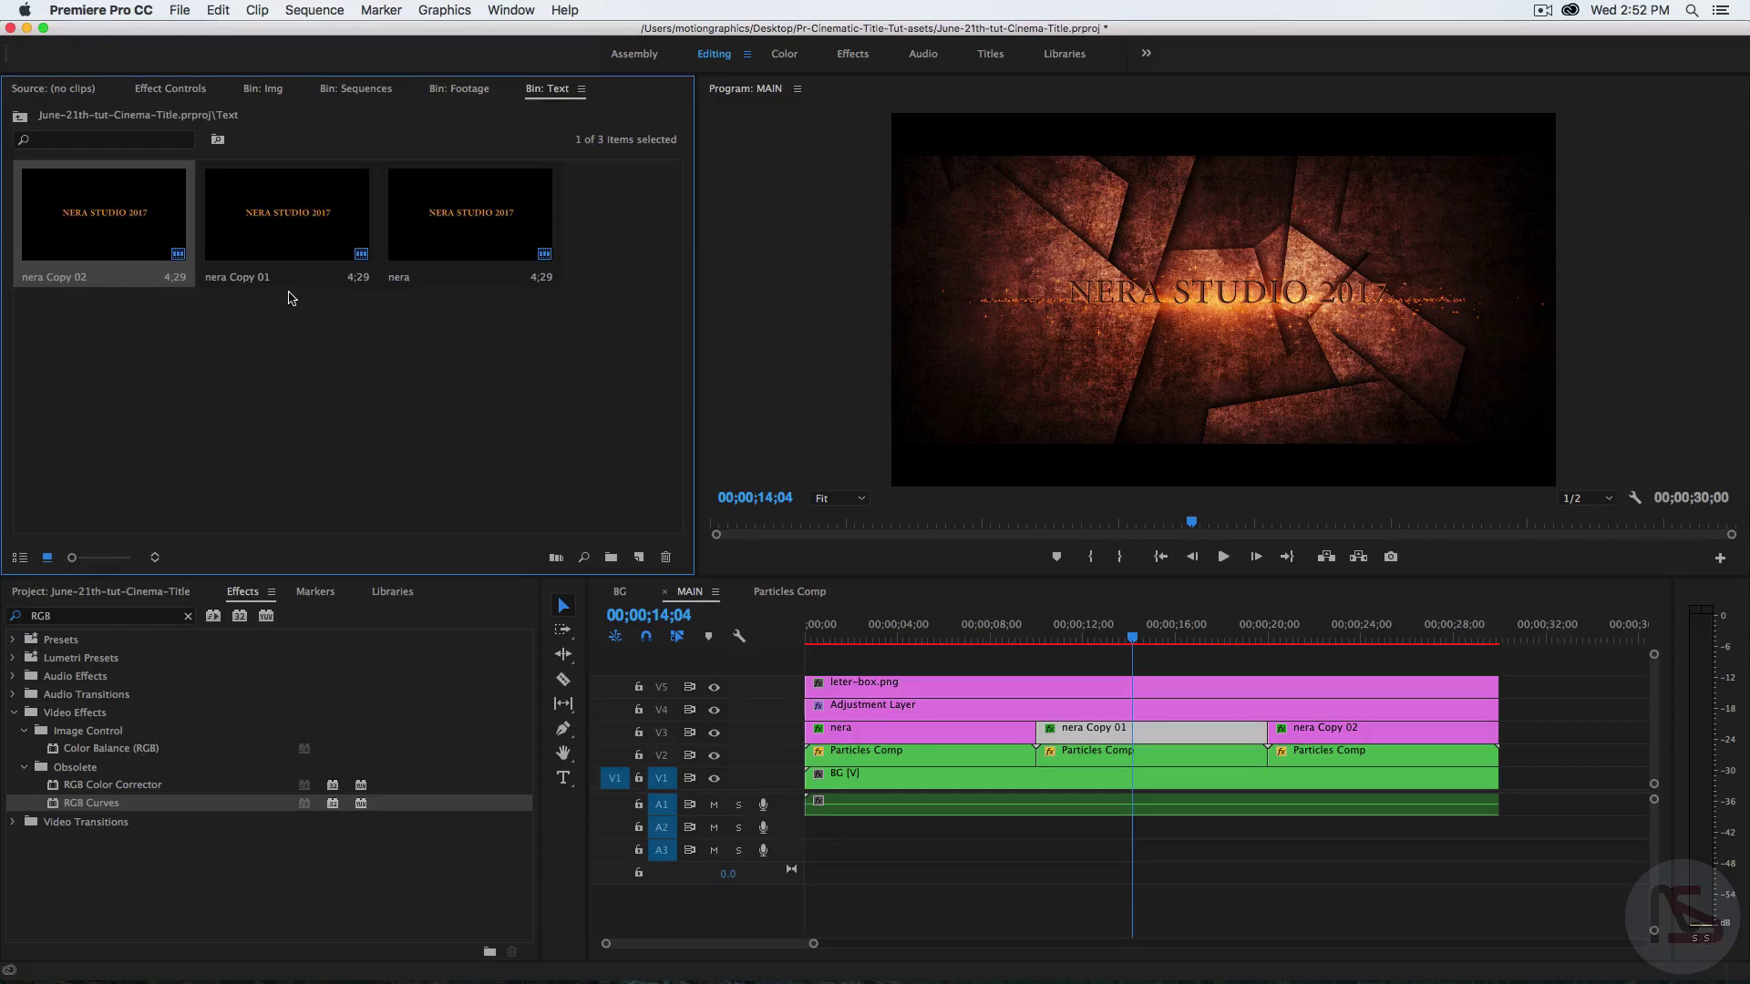
click(291, 240)
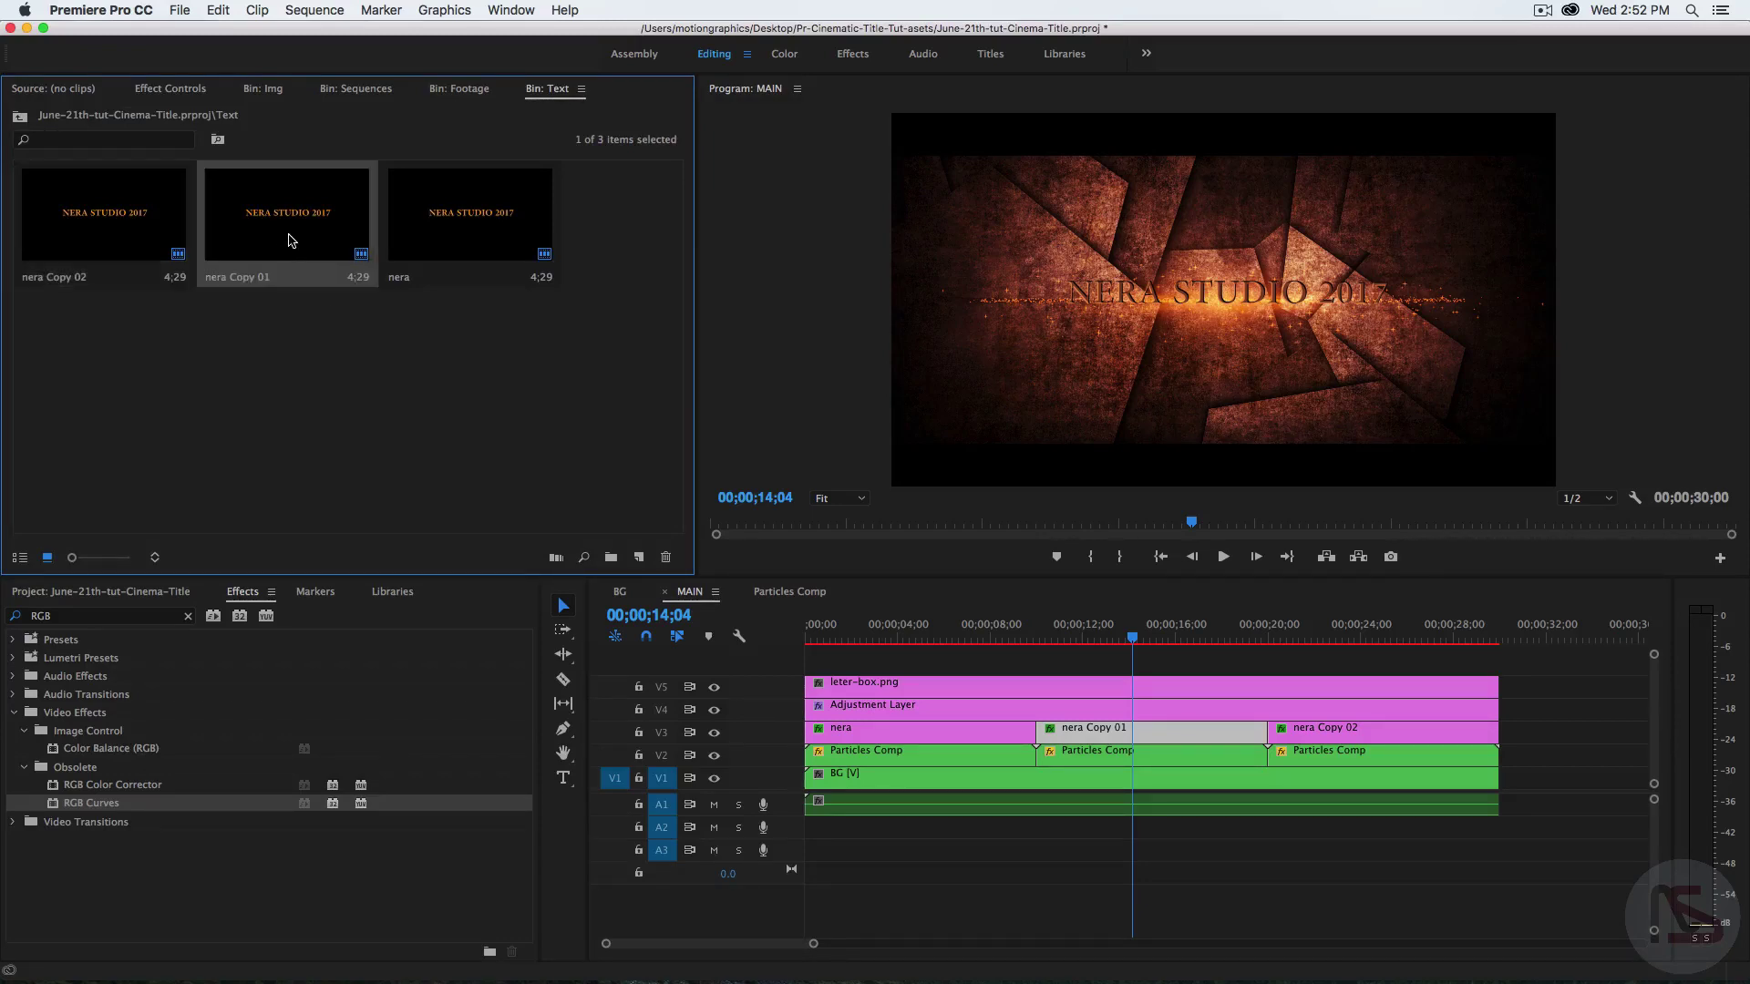
click(119, 228)
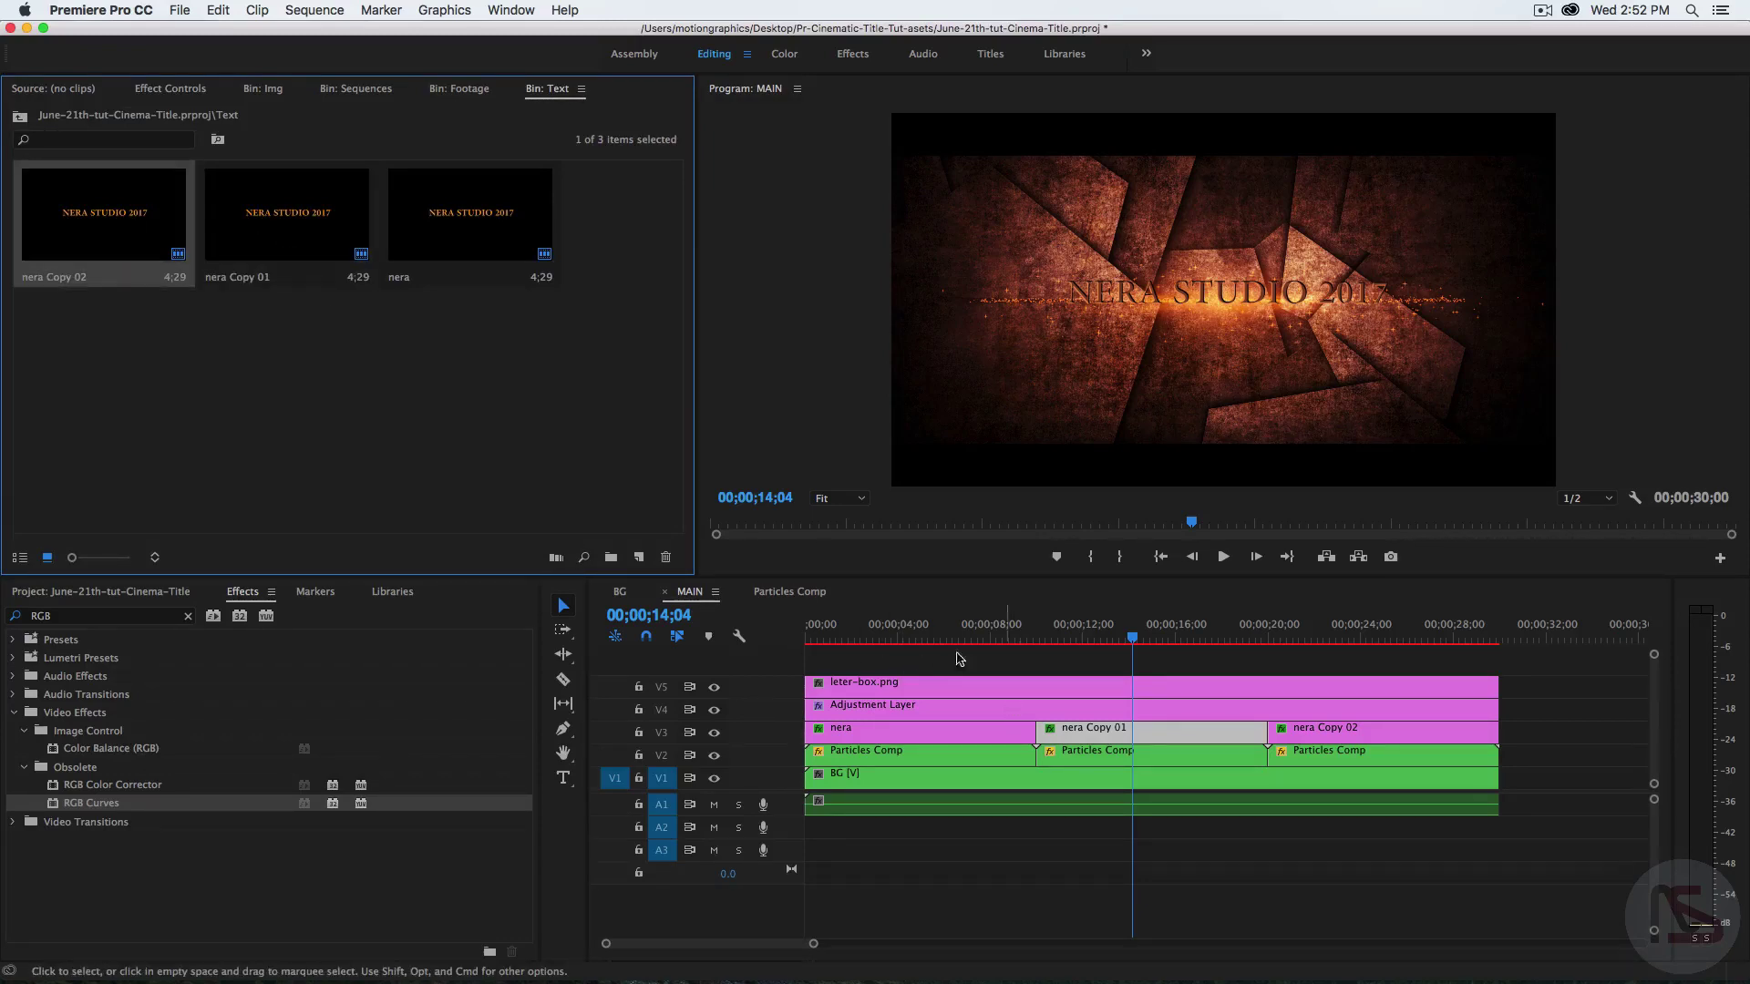
- Open the nera Copy 01 title and replace its text with WITH MORE TUTORIALS
click(317, 245)
double_click(304, 230)
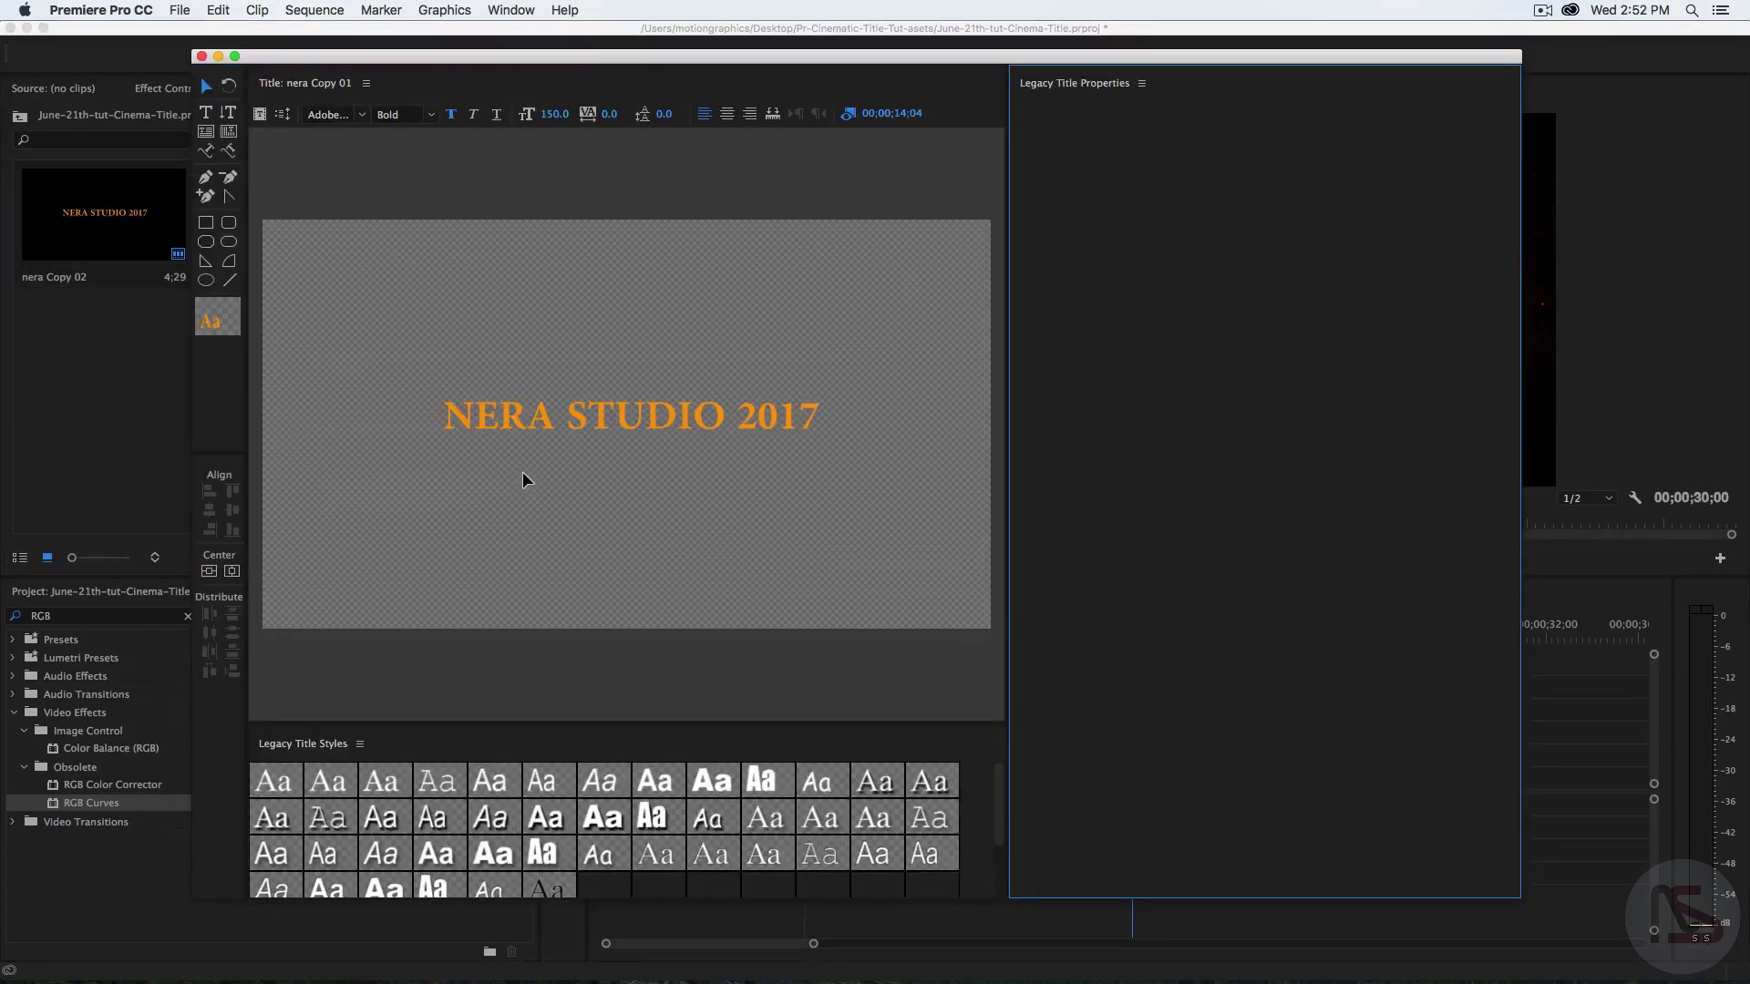
click(205, 113)
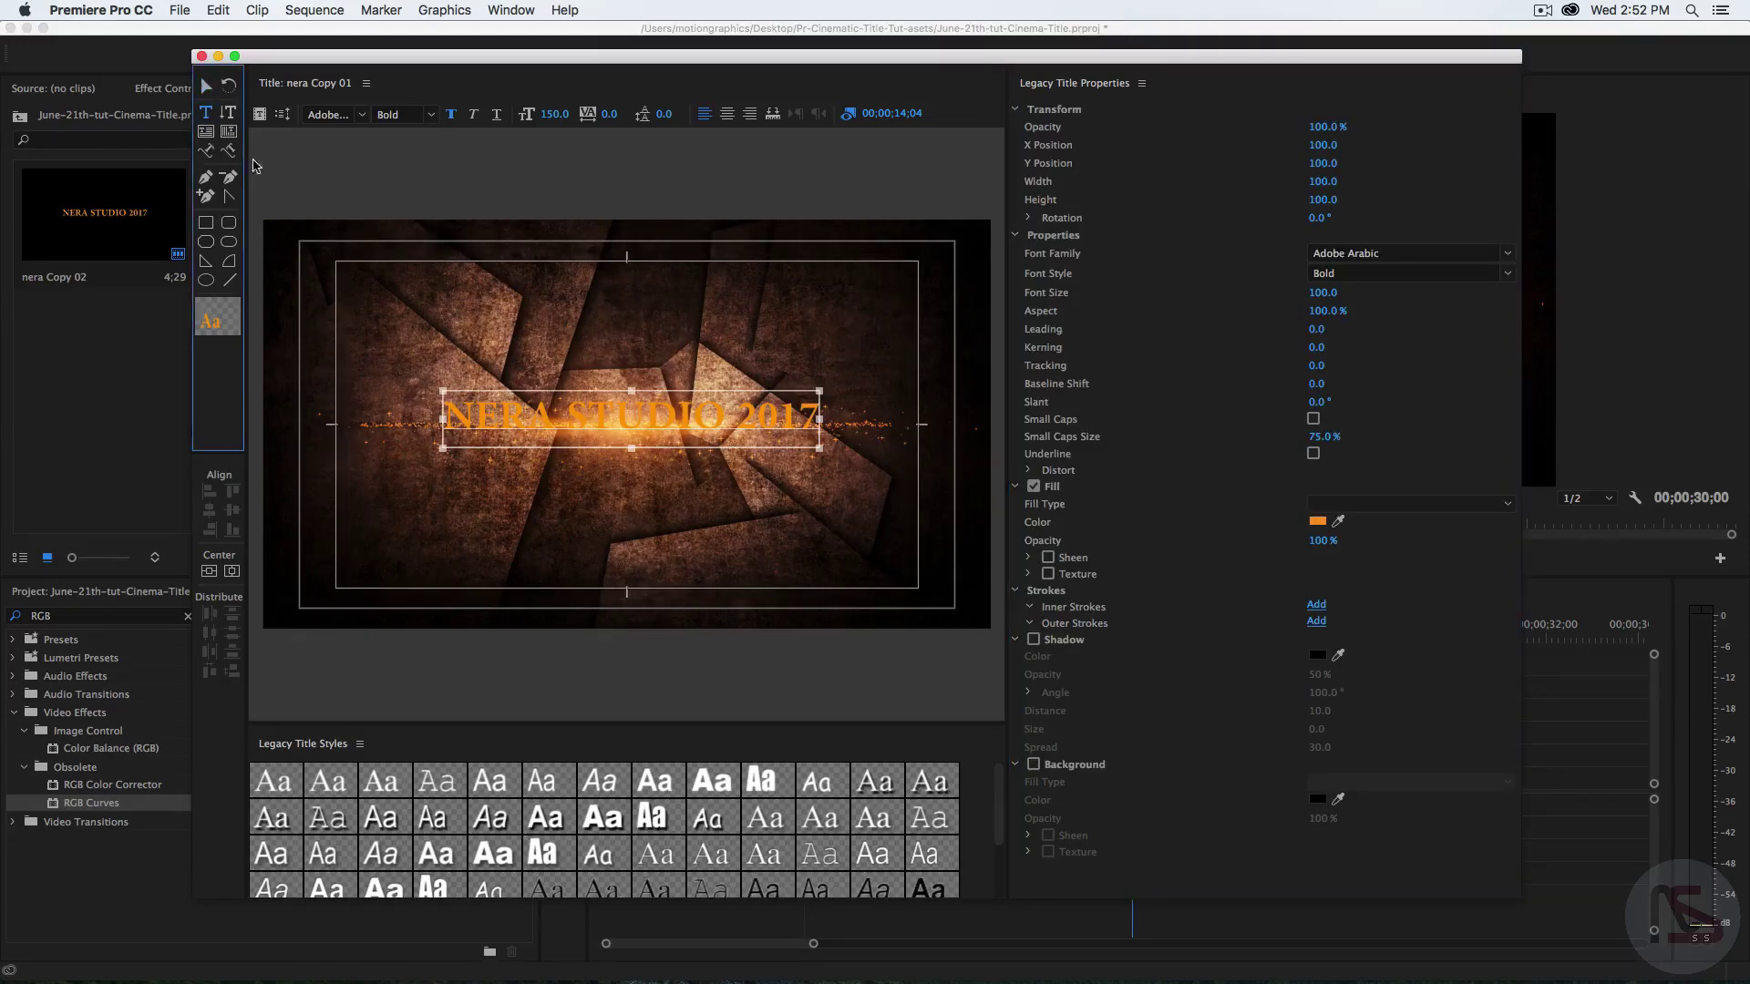
click(473, 419)
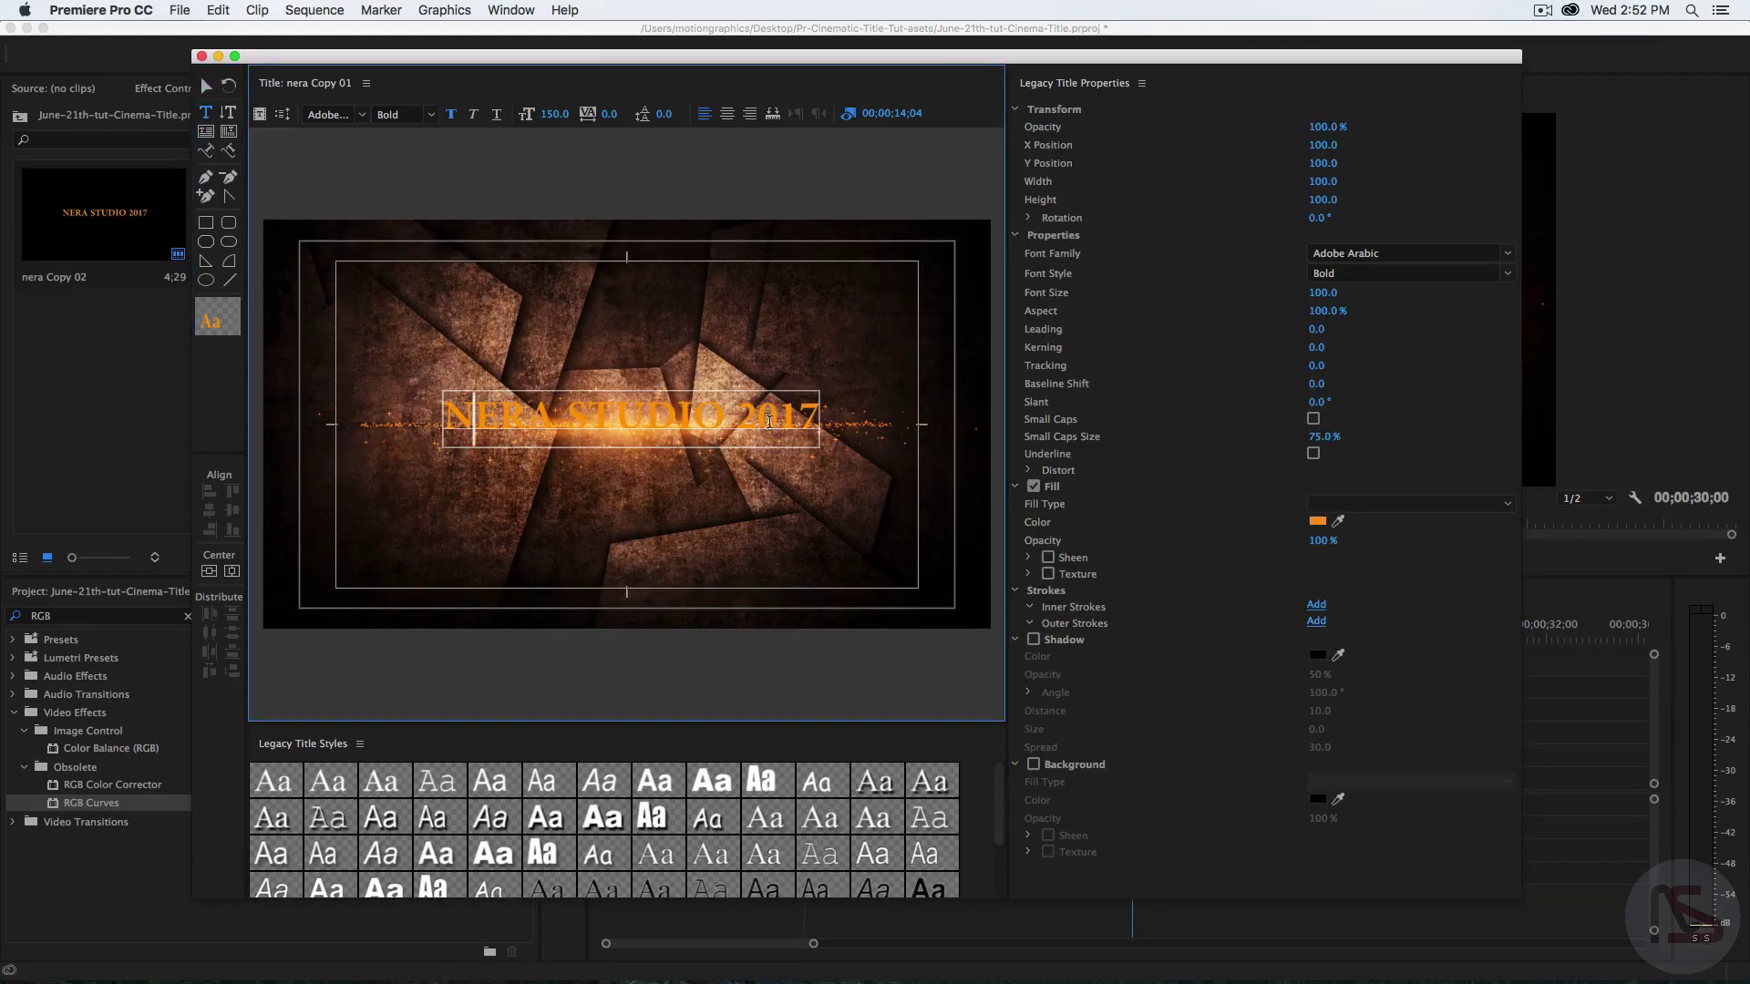
drag(768, 421, 895, 415)
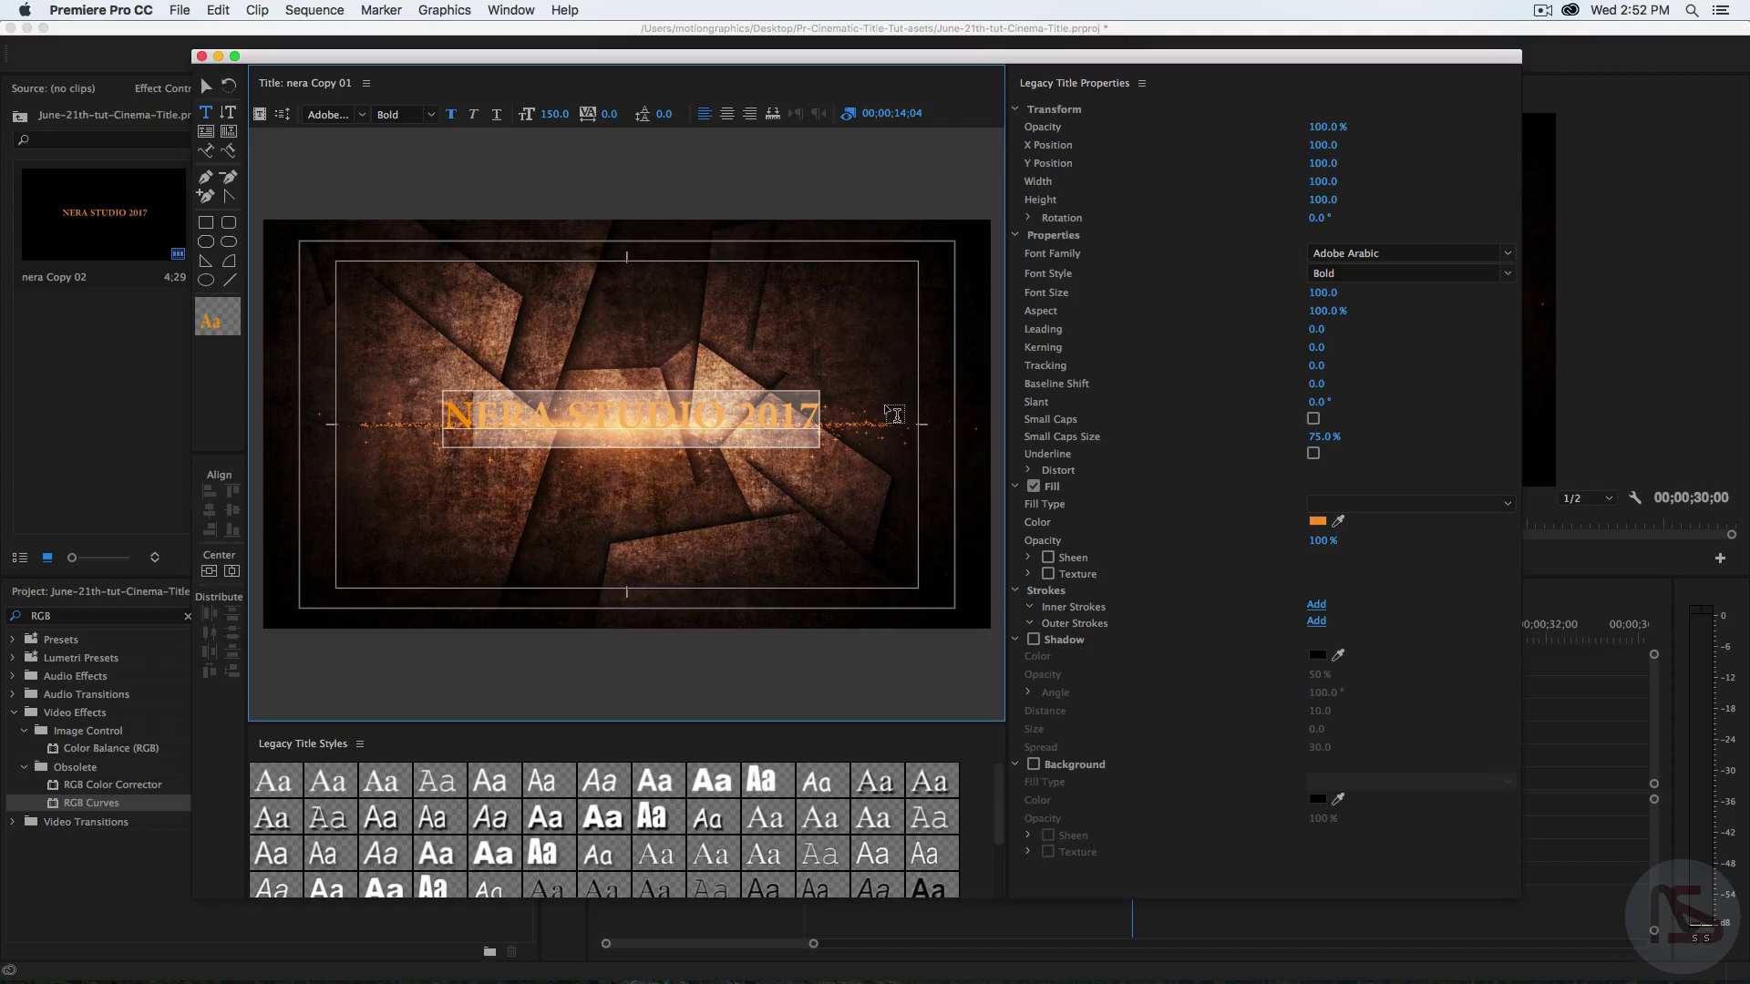
text(WITH MORE TUTORIALS)
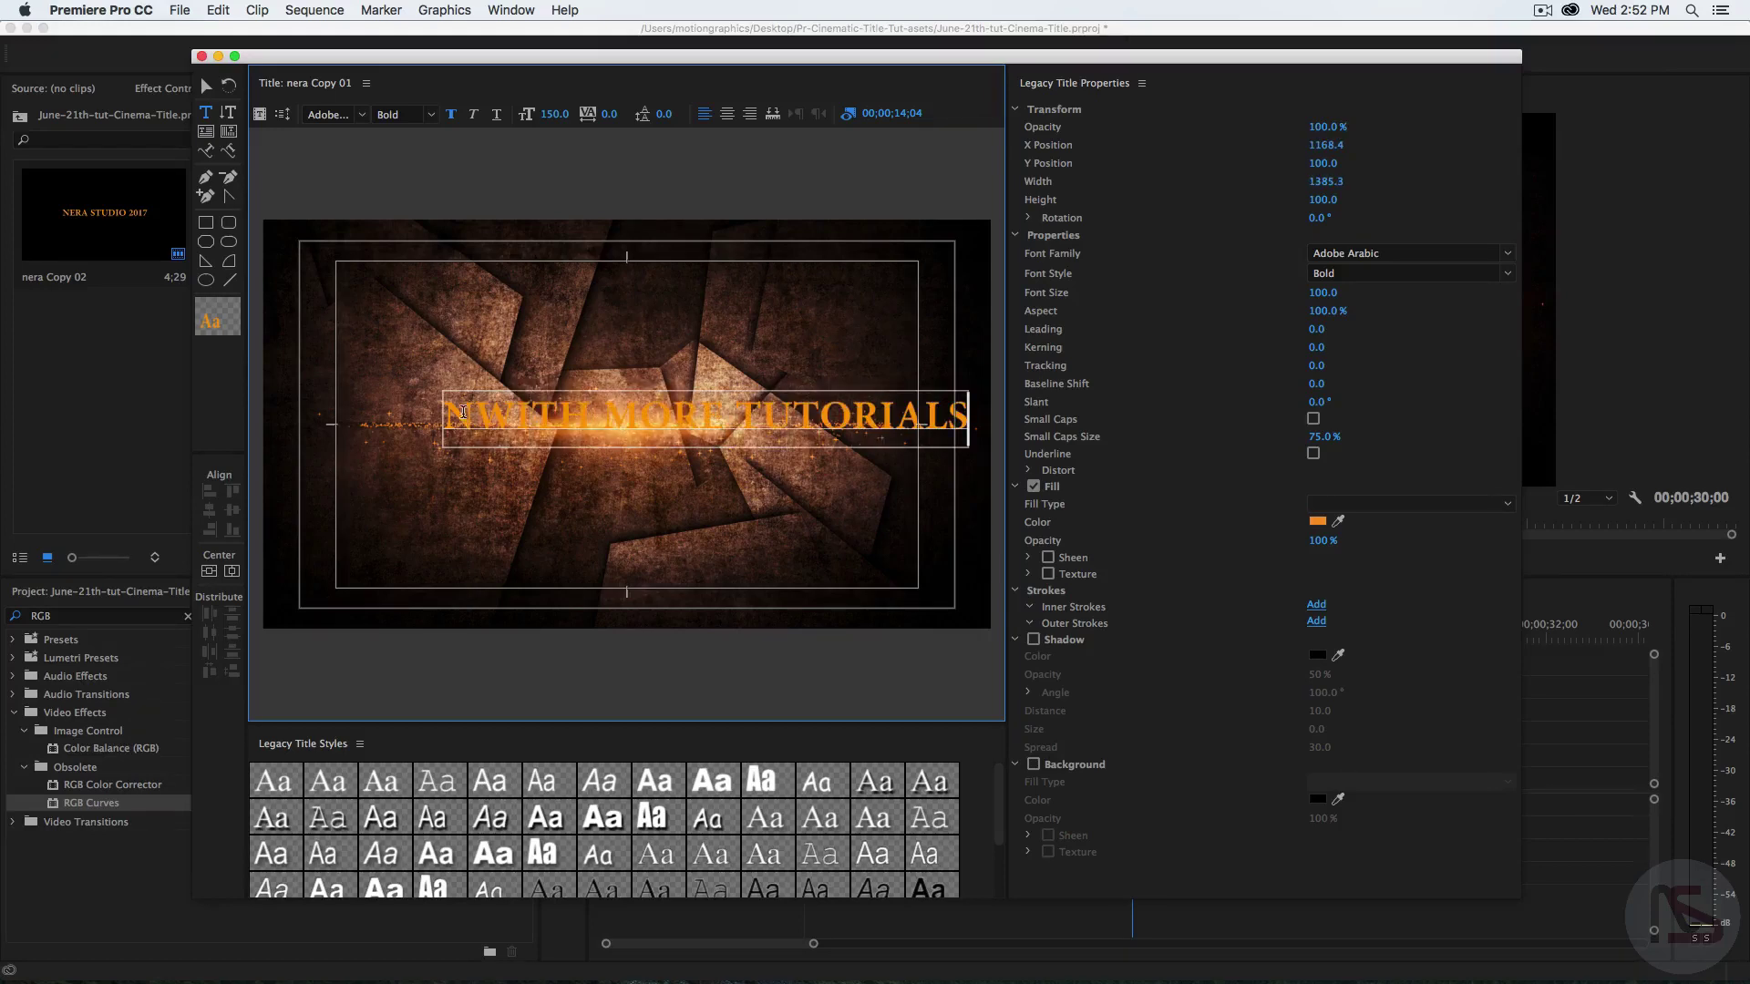
drag(472, 411, 451, 412)
key(BackSpace)
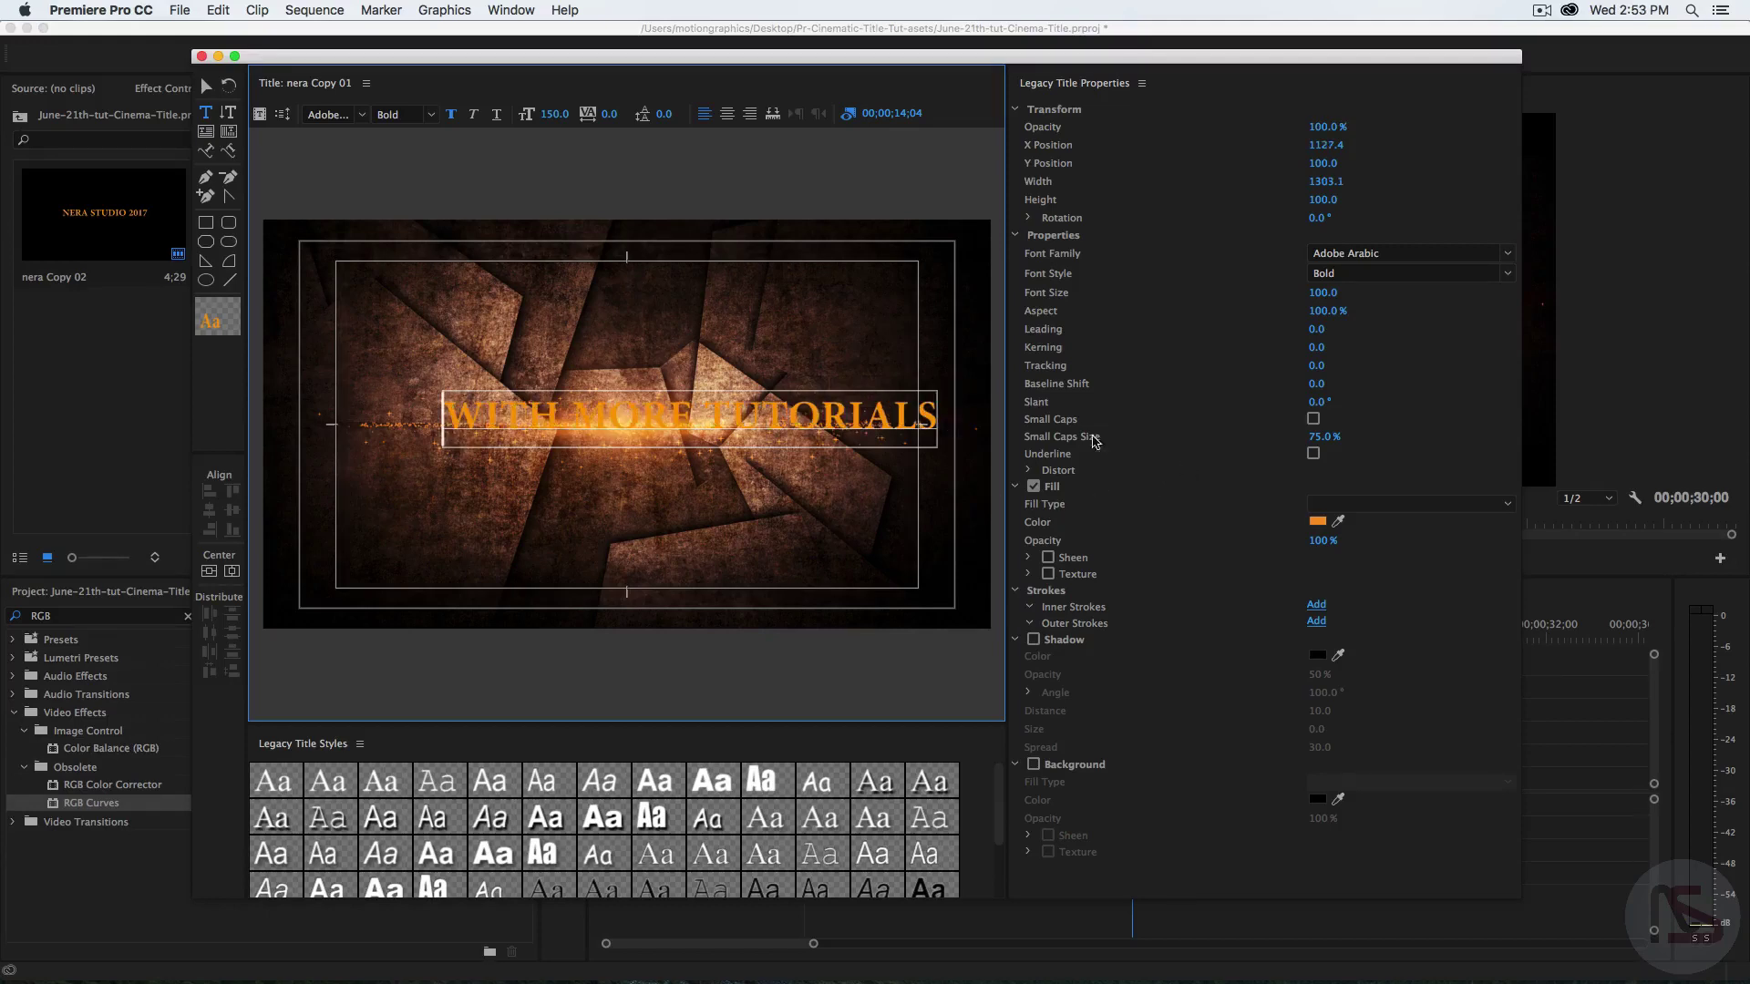
- Center the WITH MORE TUTORIALS text horizontally in the frame, save the project and close the title editor
click(206, 86)
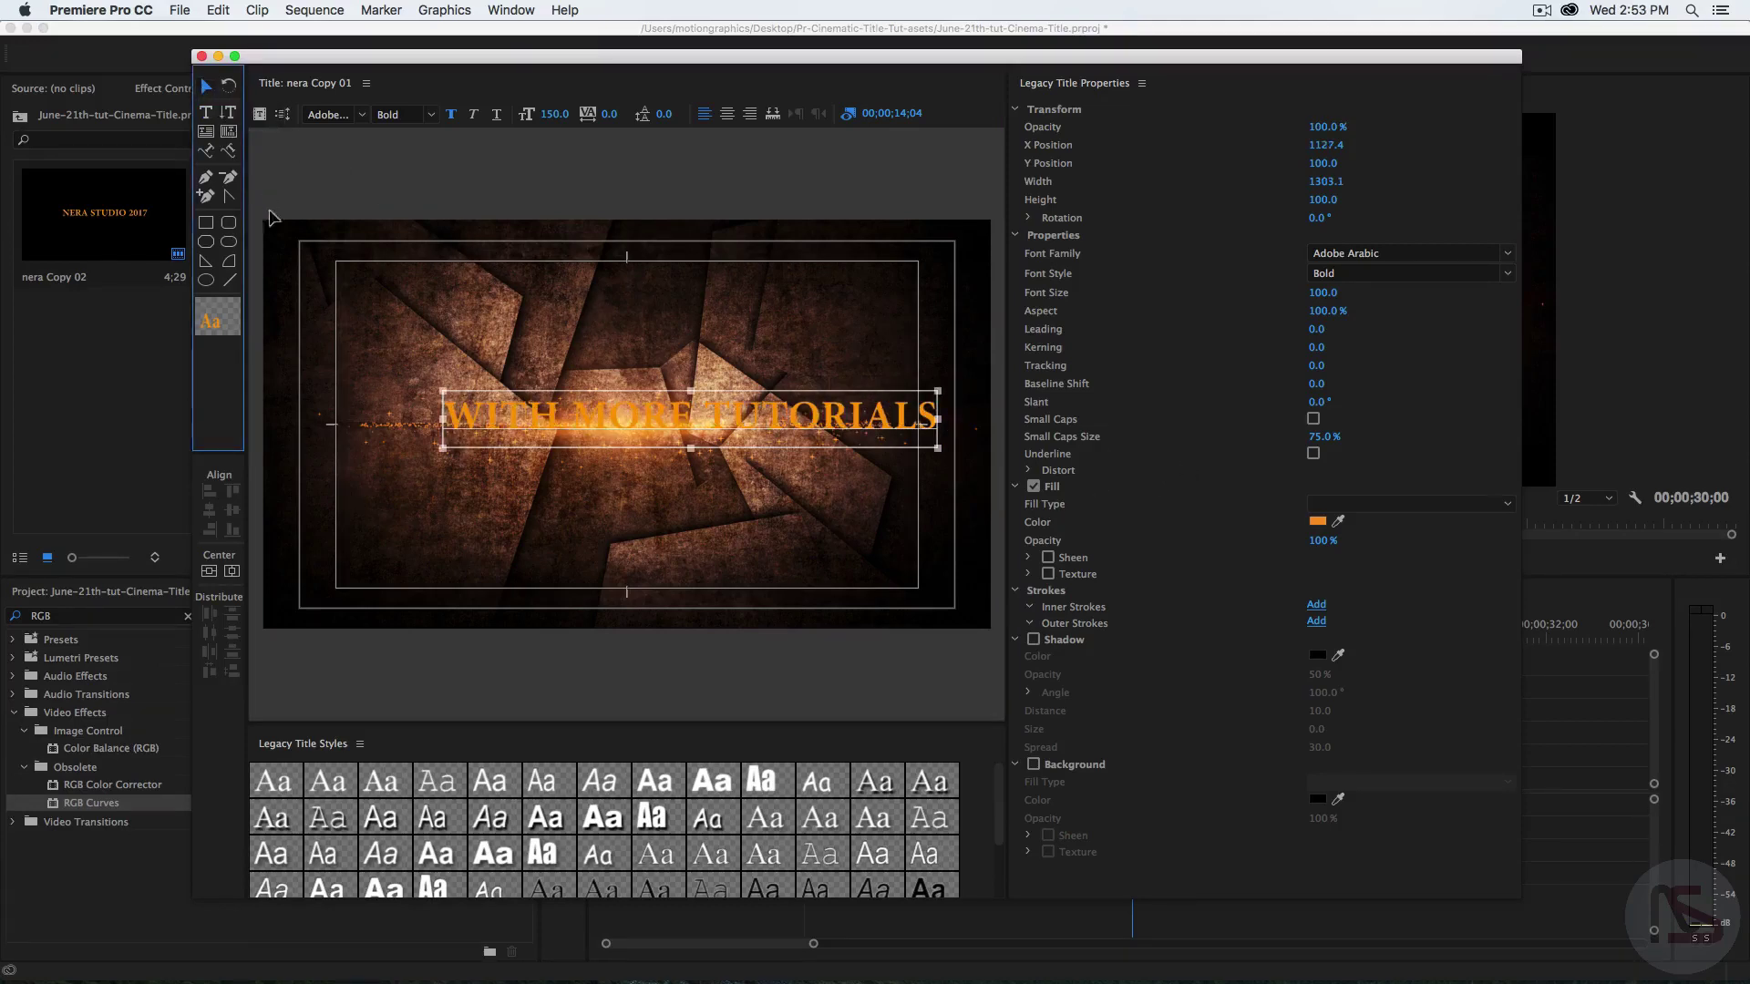
click(231, 573)
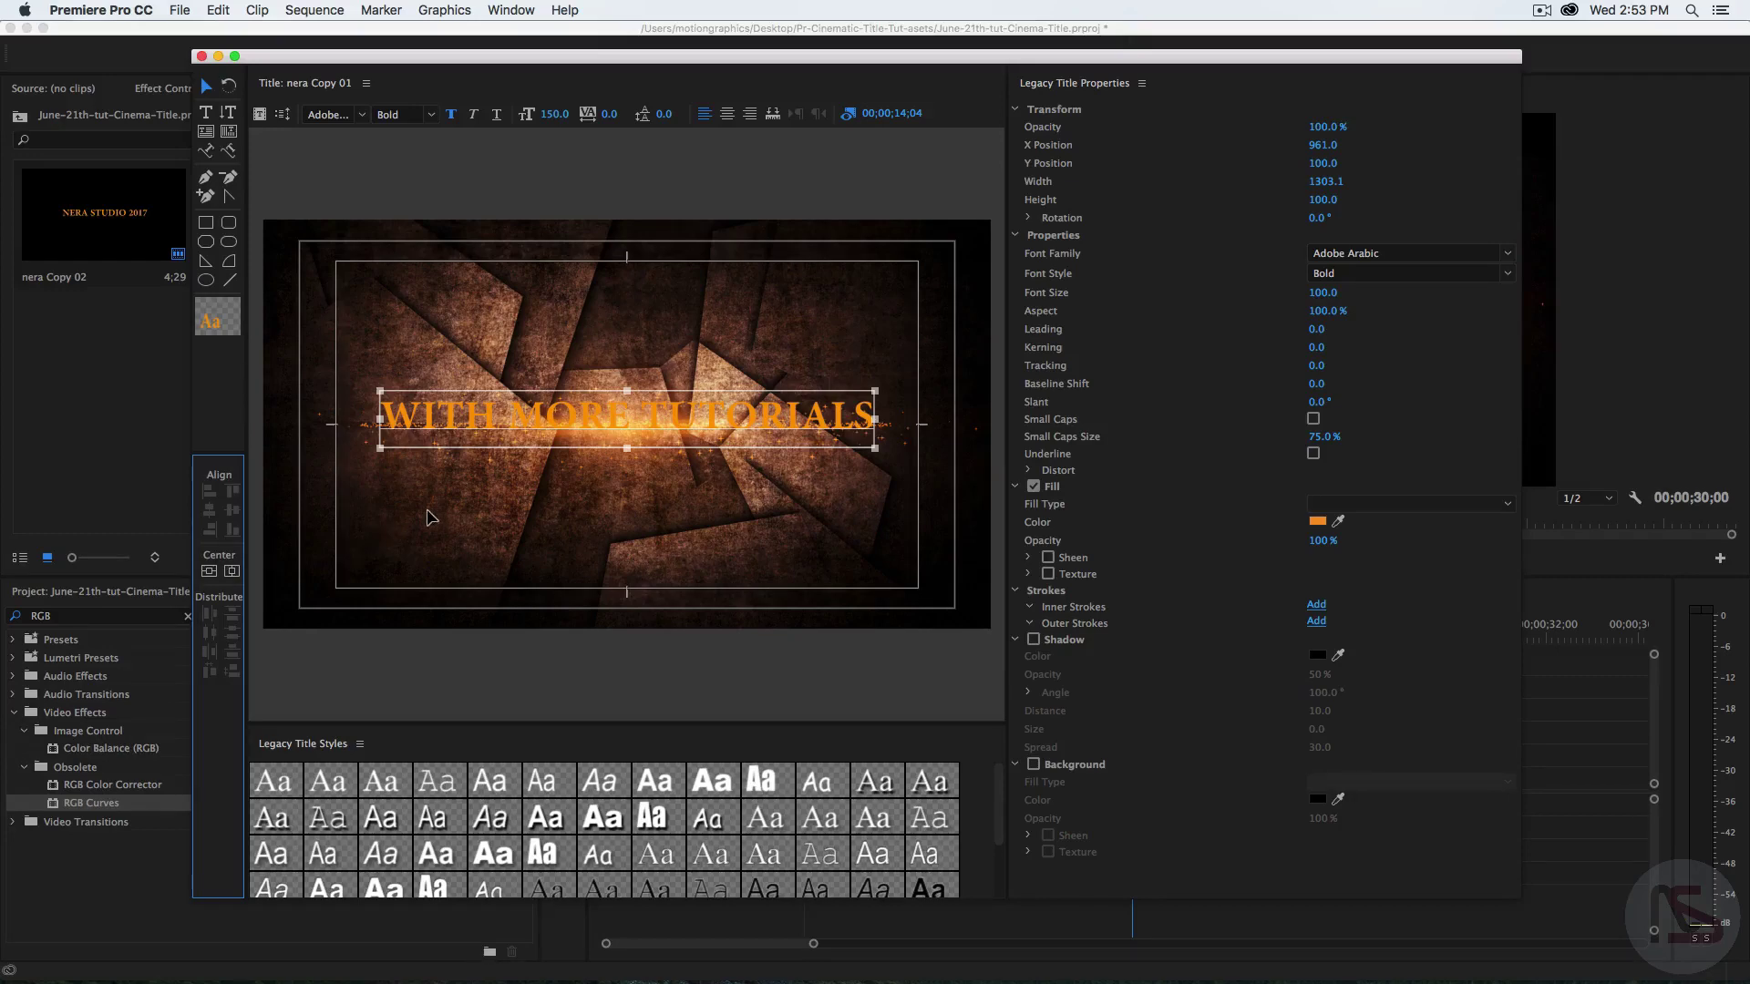
key(super+s)
click(201, 56)
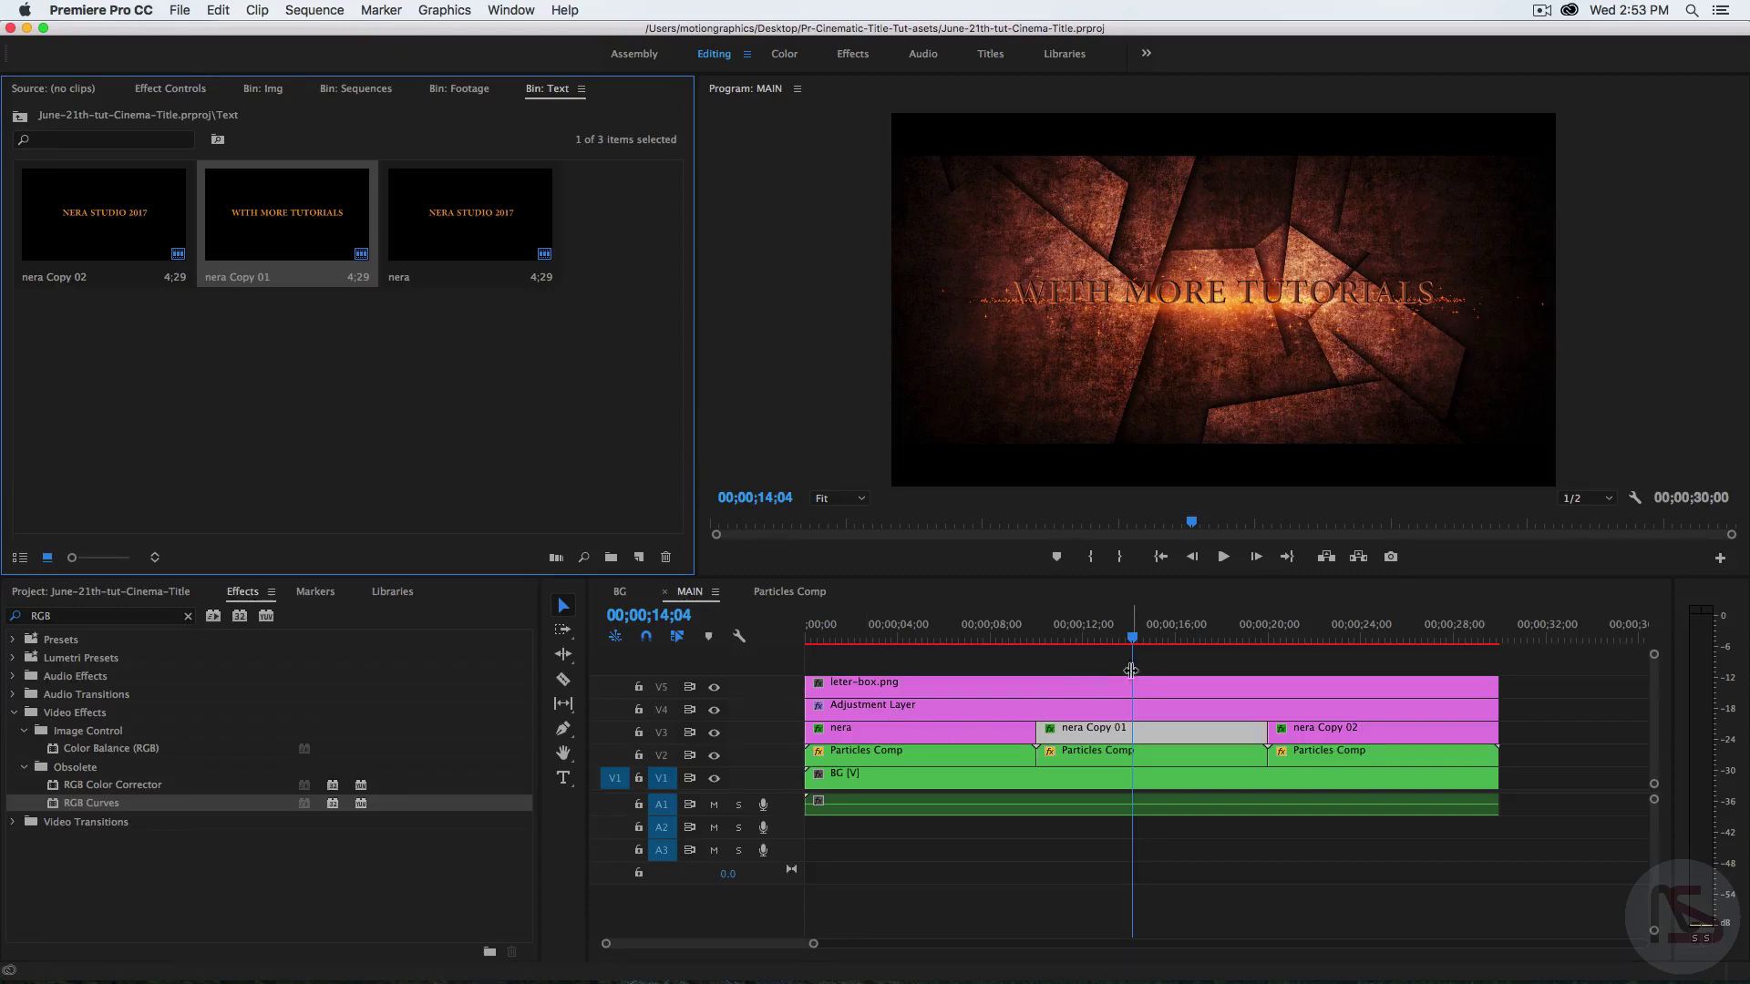
- Inspect the second title in a maximized program monitor and restore the normal layout
click(1110, 372)
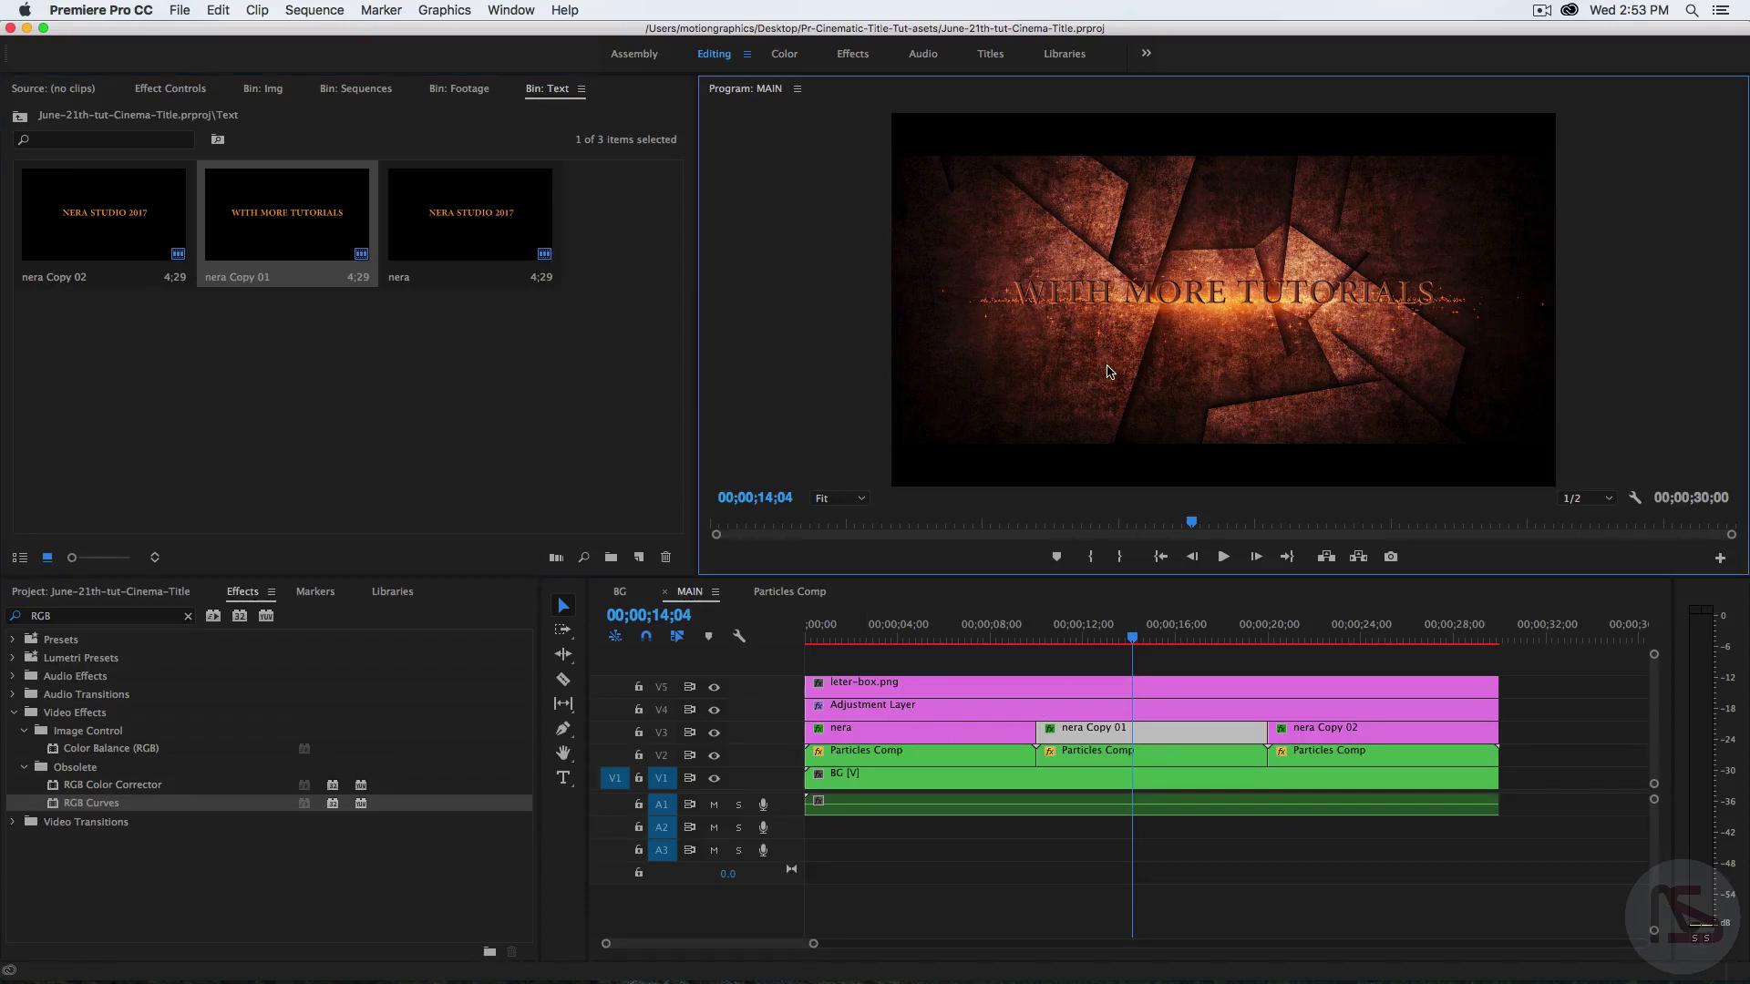
key(grave)
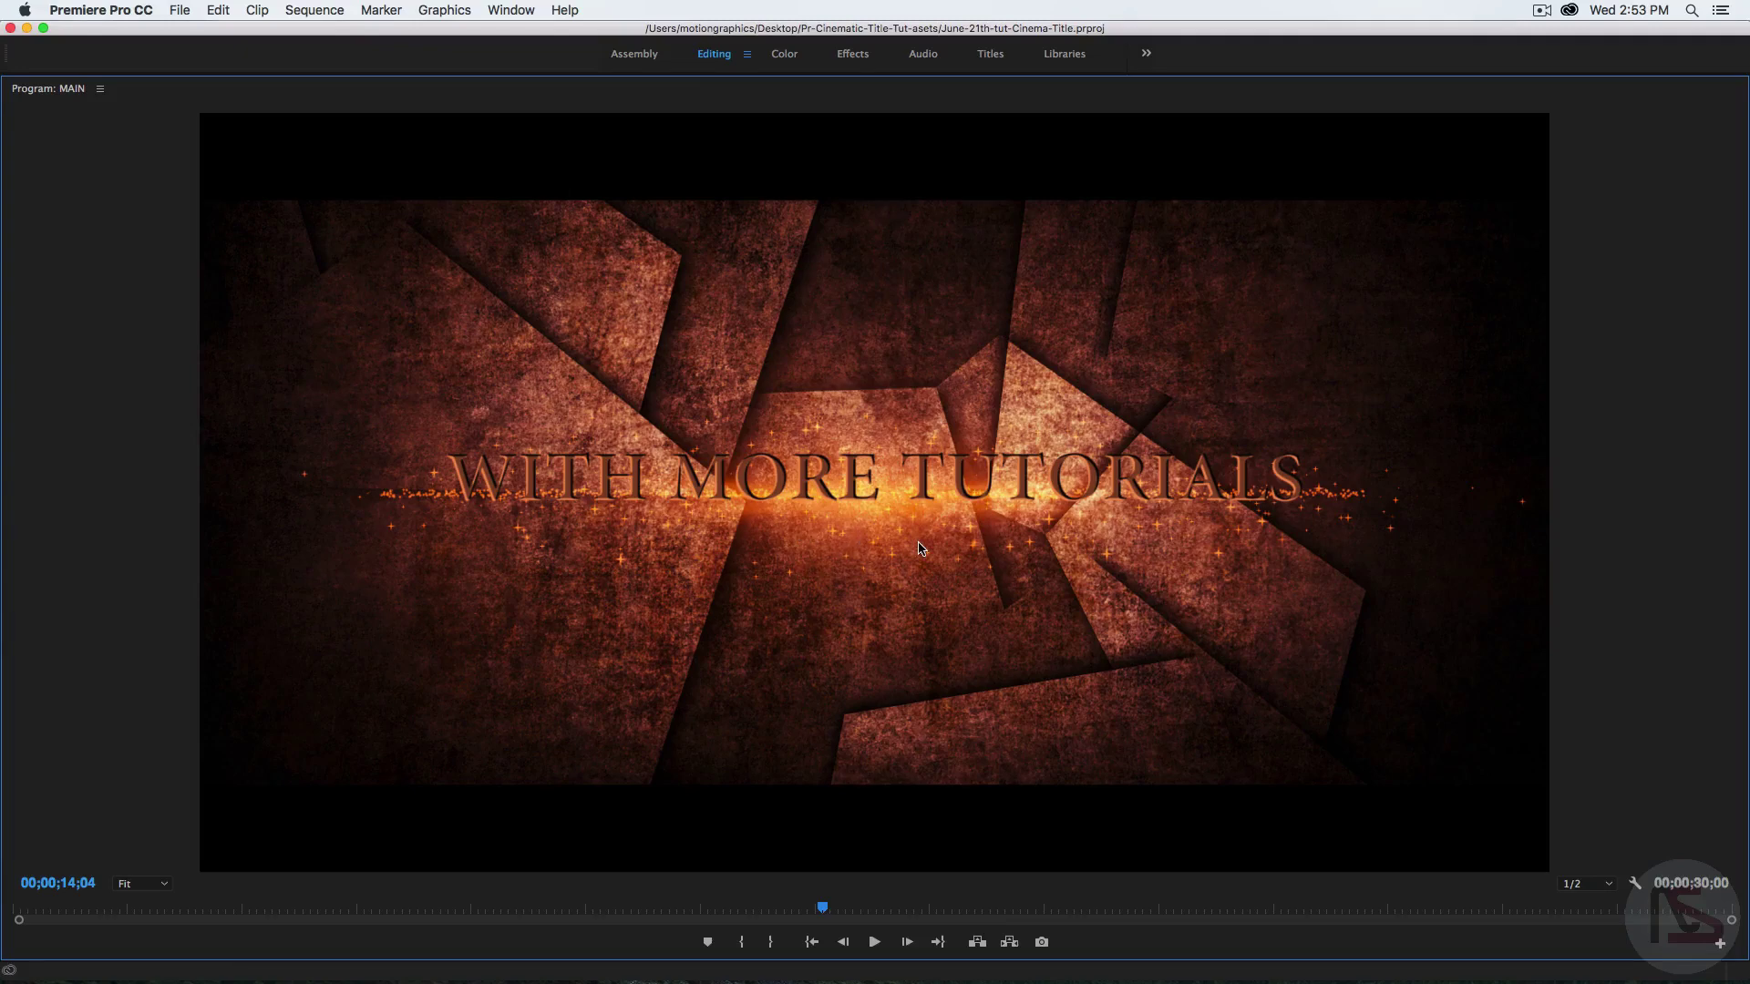
key(grave)
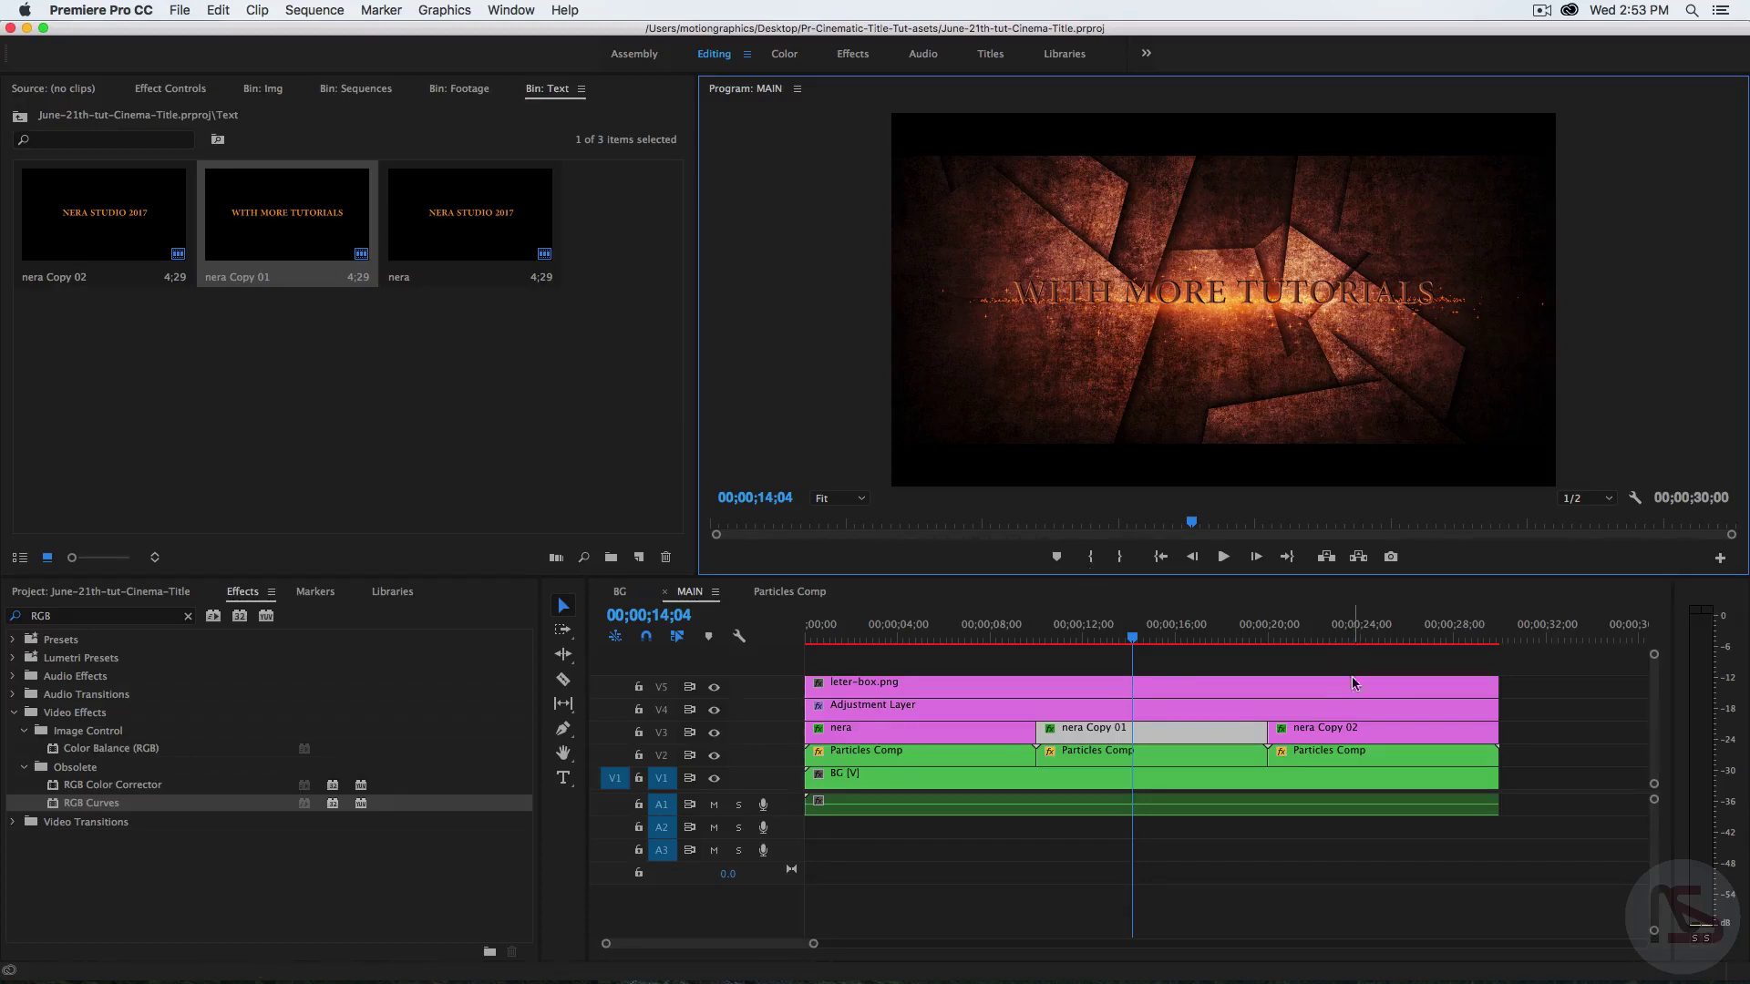
- Move the playhead over the third title clip, open the nera Copy 02 title and replace its text with AND FRRE PROJECTS
click(1343, 736)
click(1350, 630)
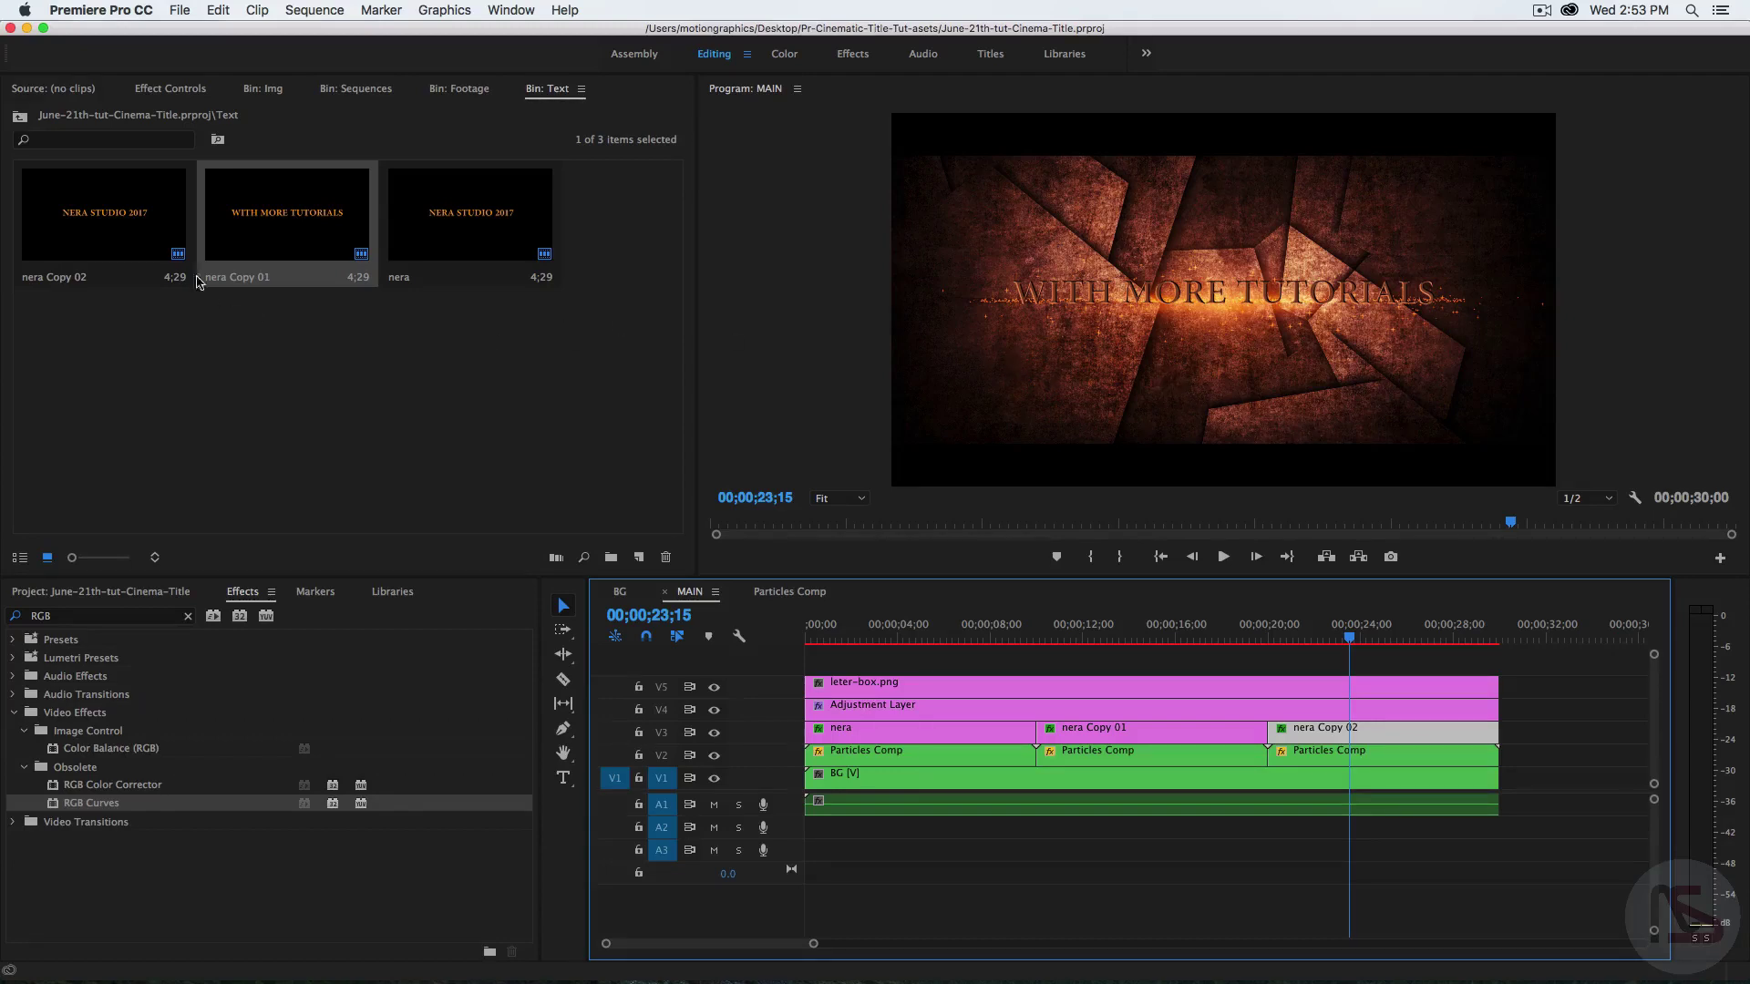
click(129, 229)
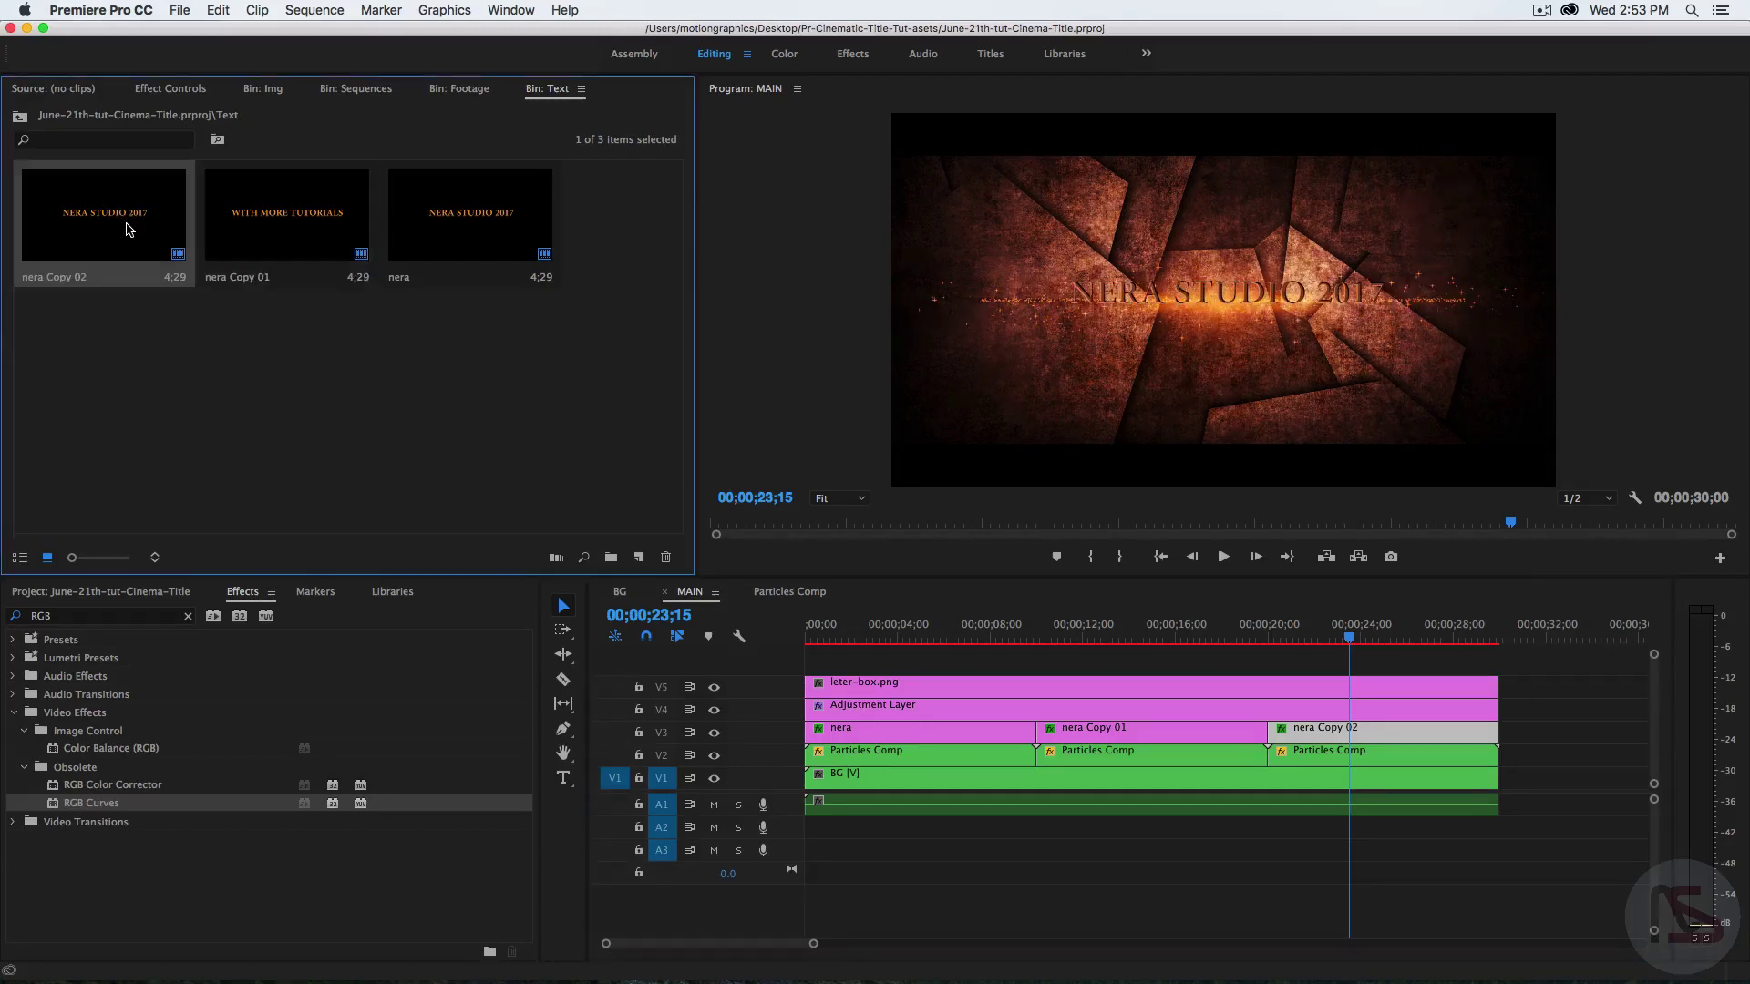
double_click(128, 228)
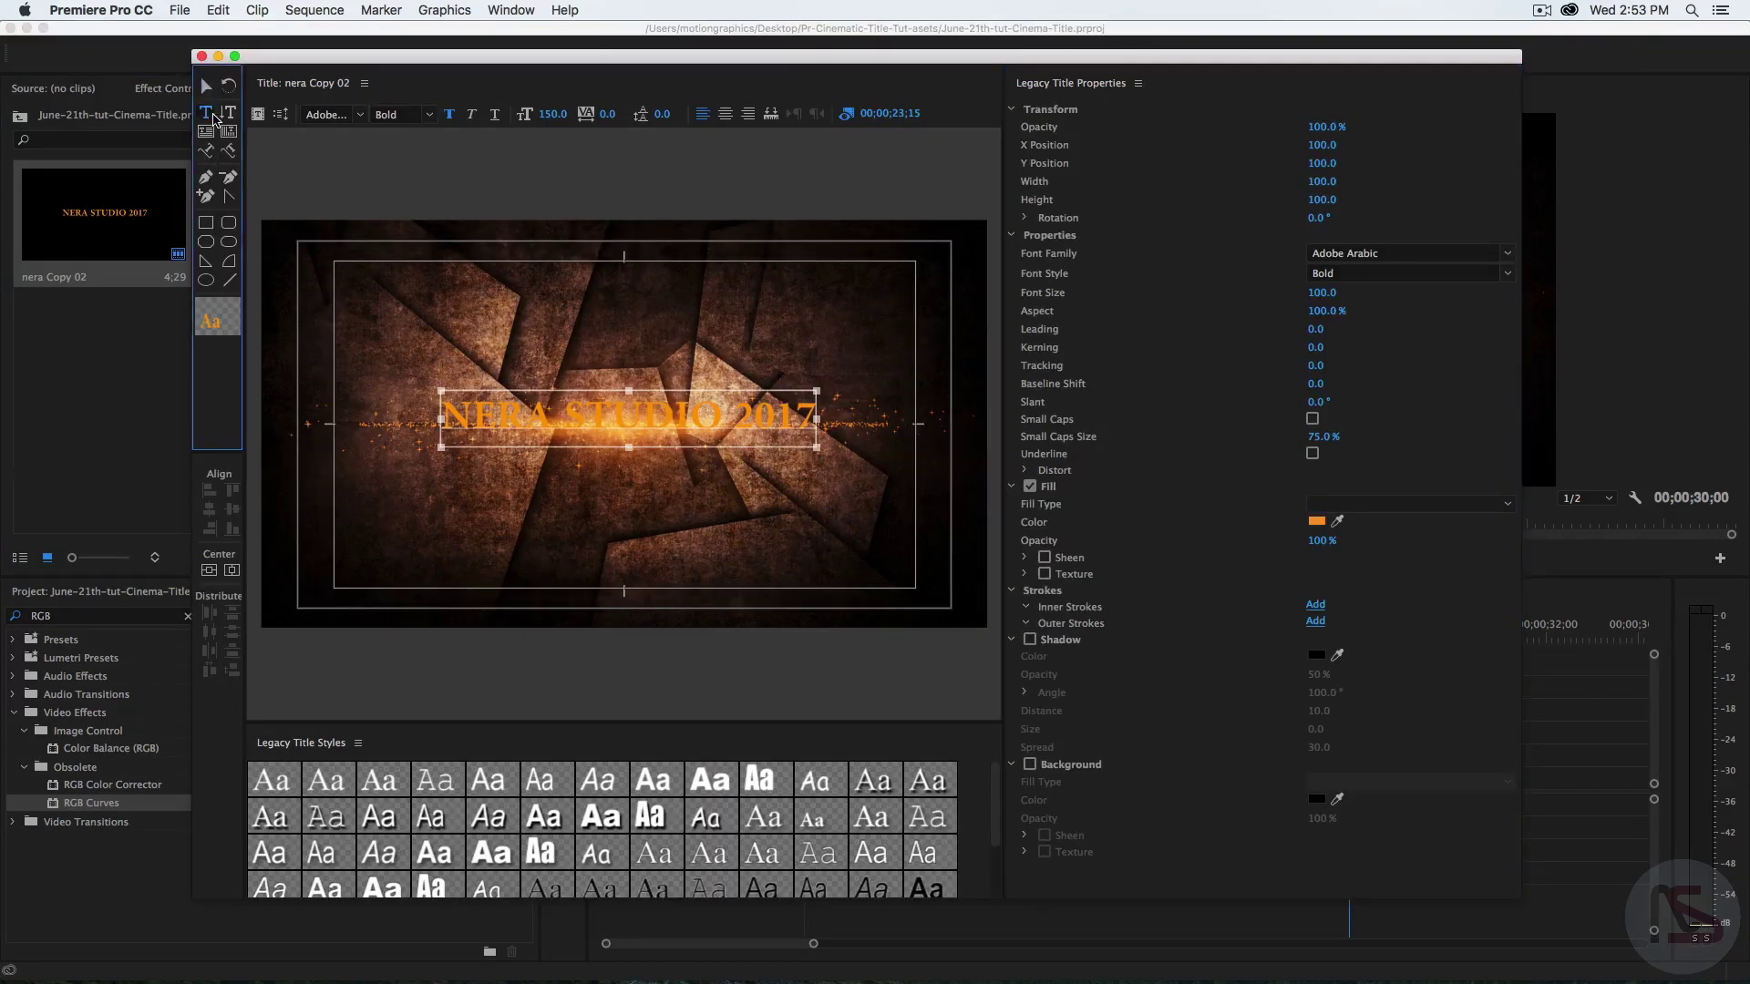
click(480, 416)
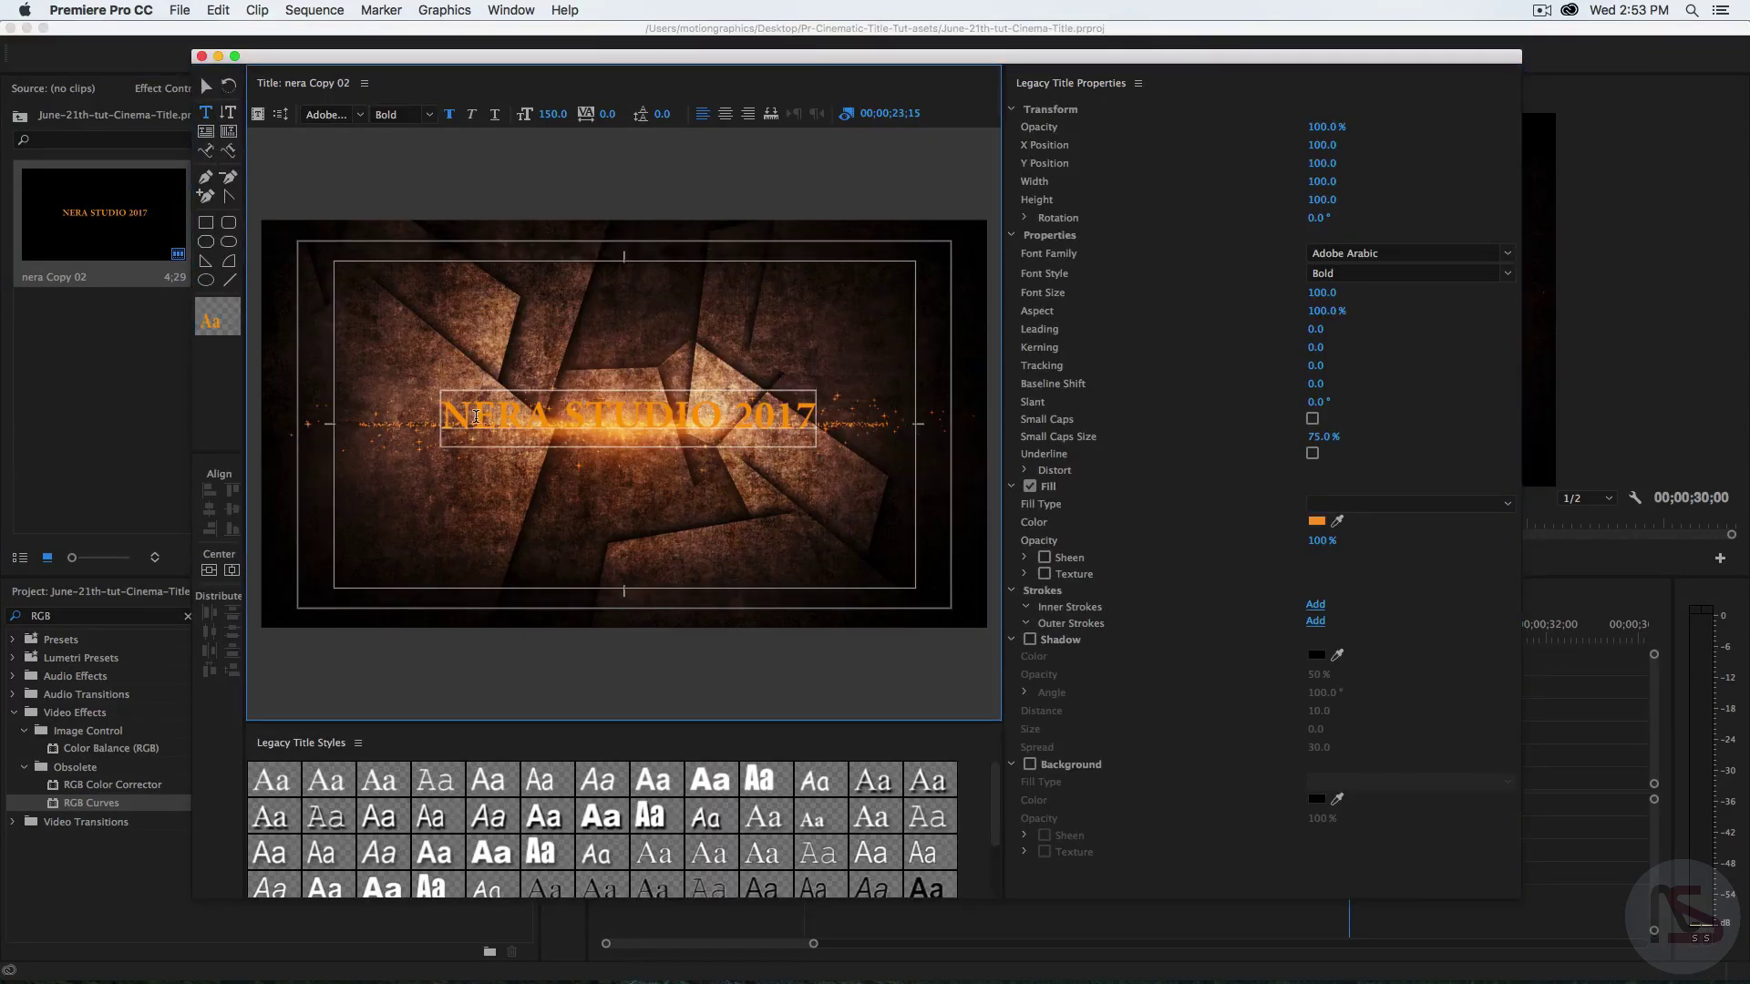
drag(477, 416, 864, 430)
text(AND)
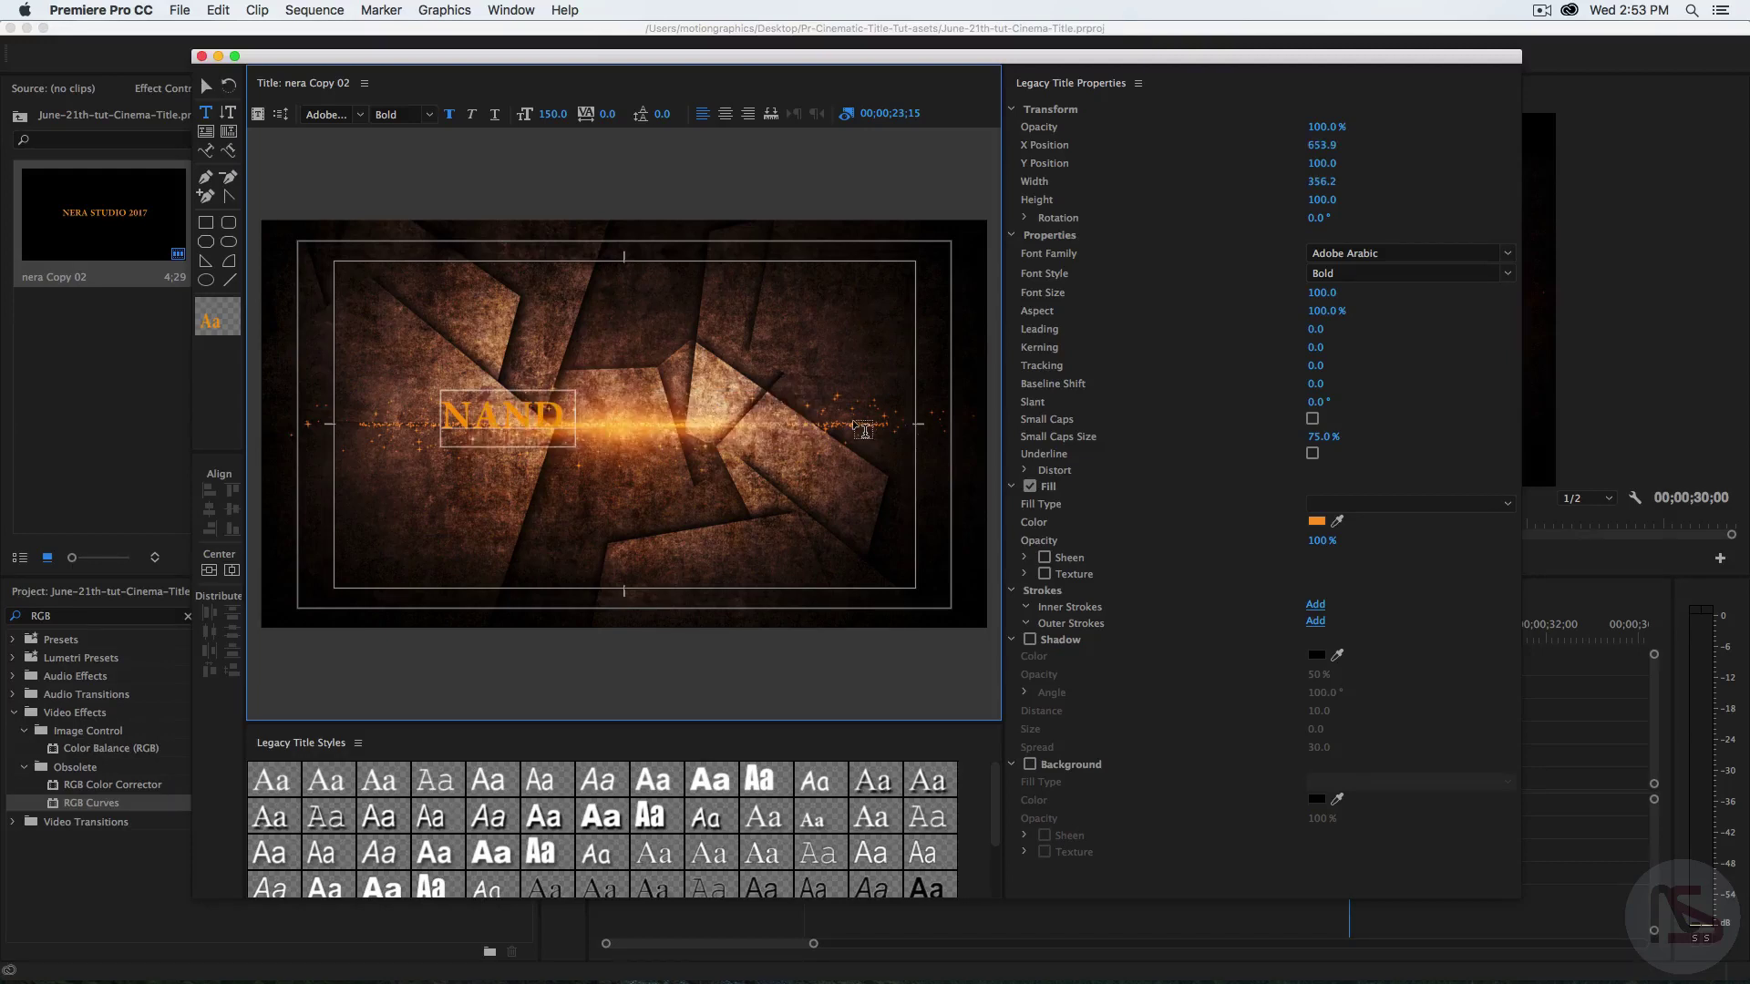
text( EKRE PROJECTS)
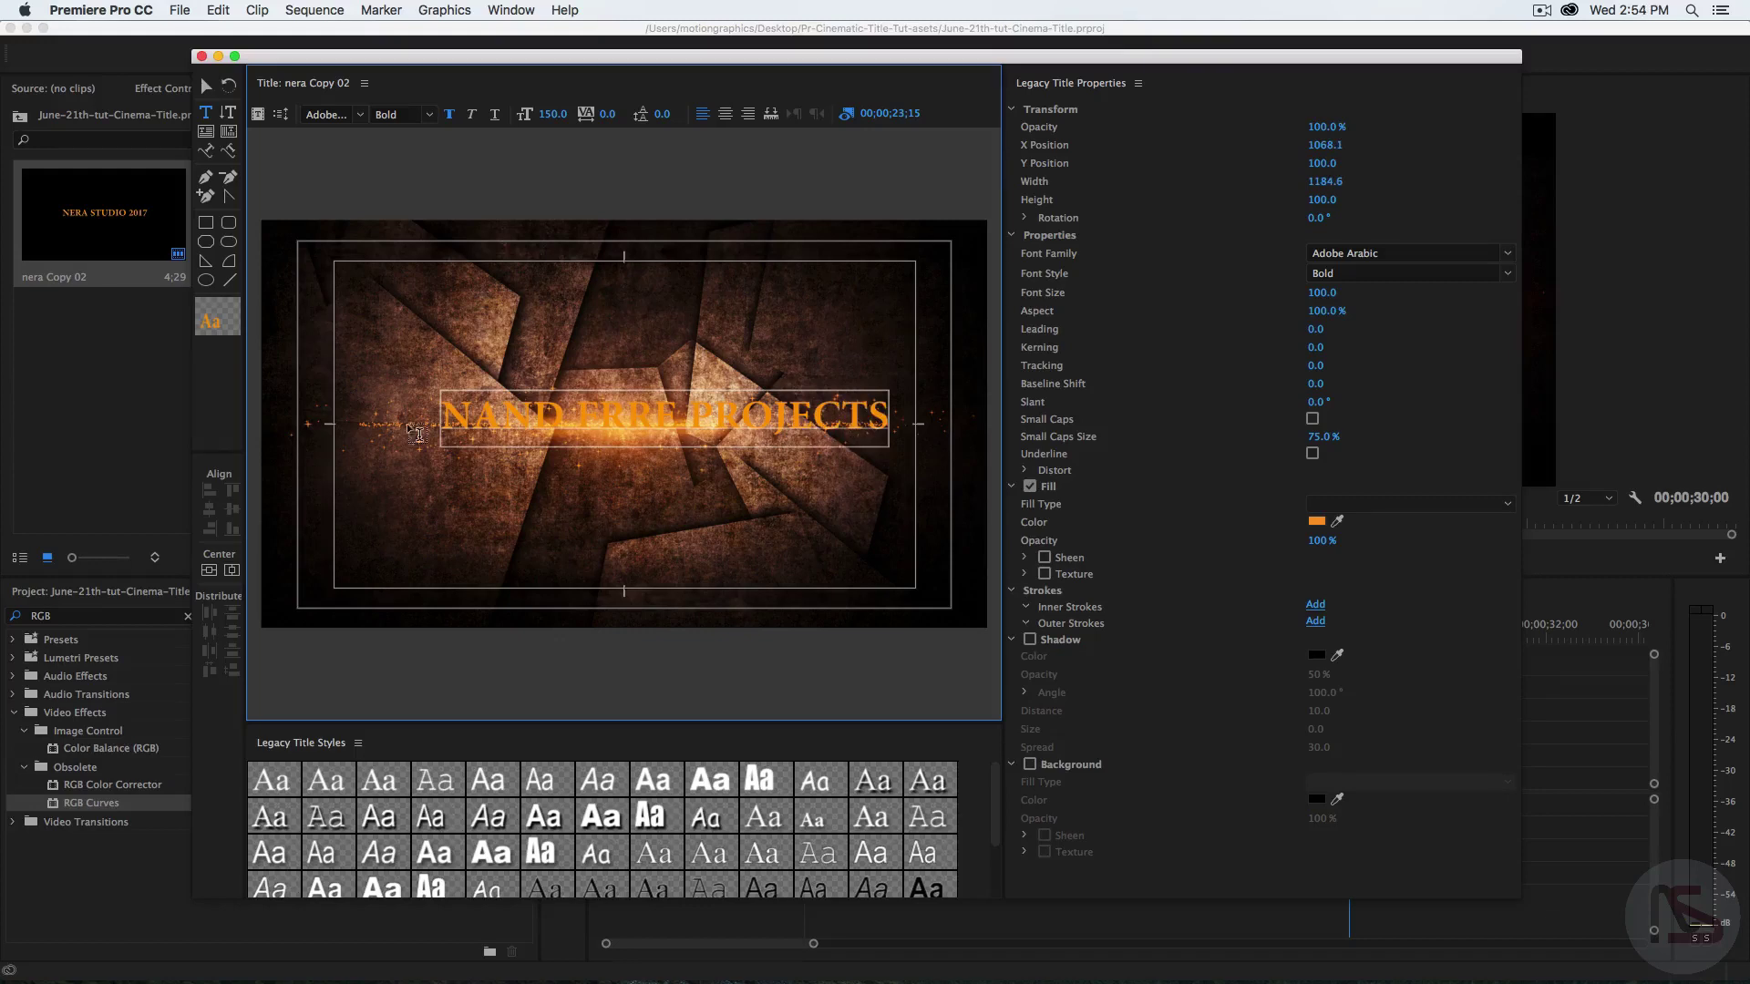
click(476, 410)
key(BackSpace)
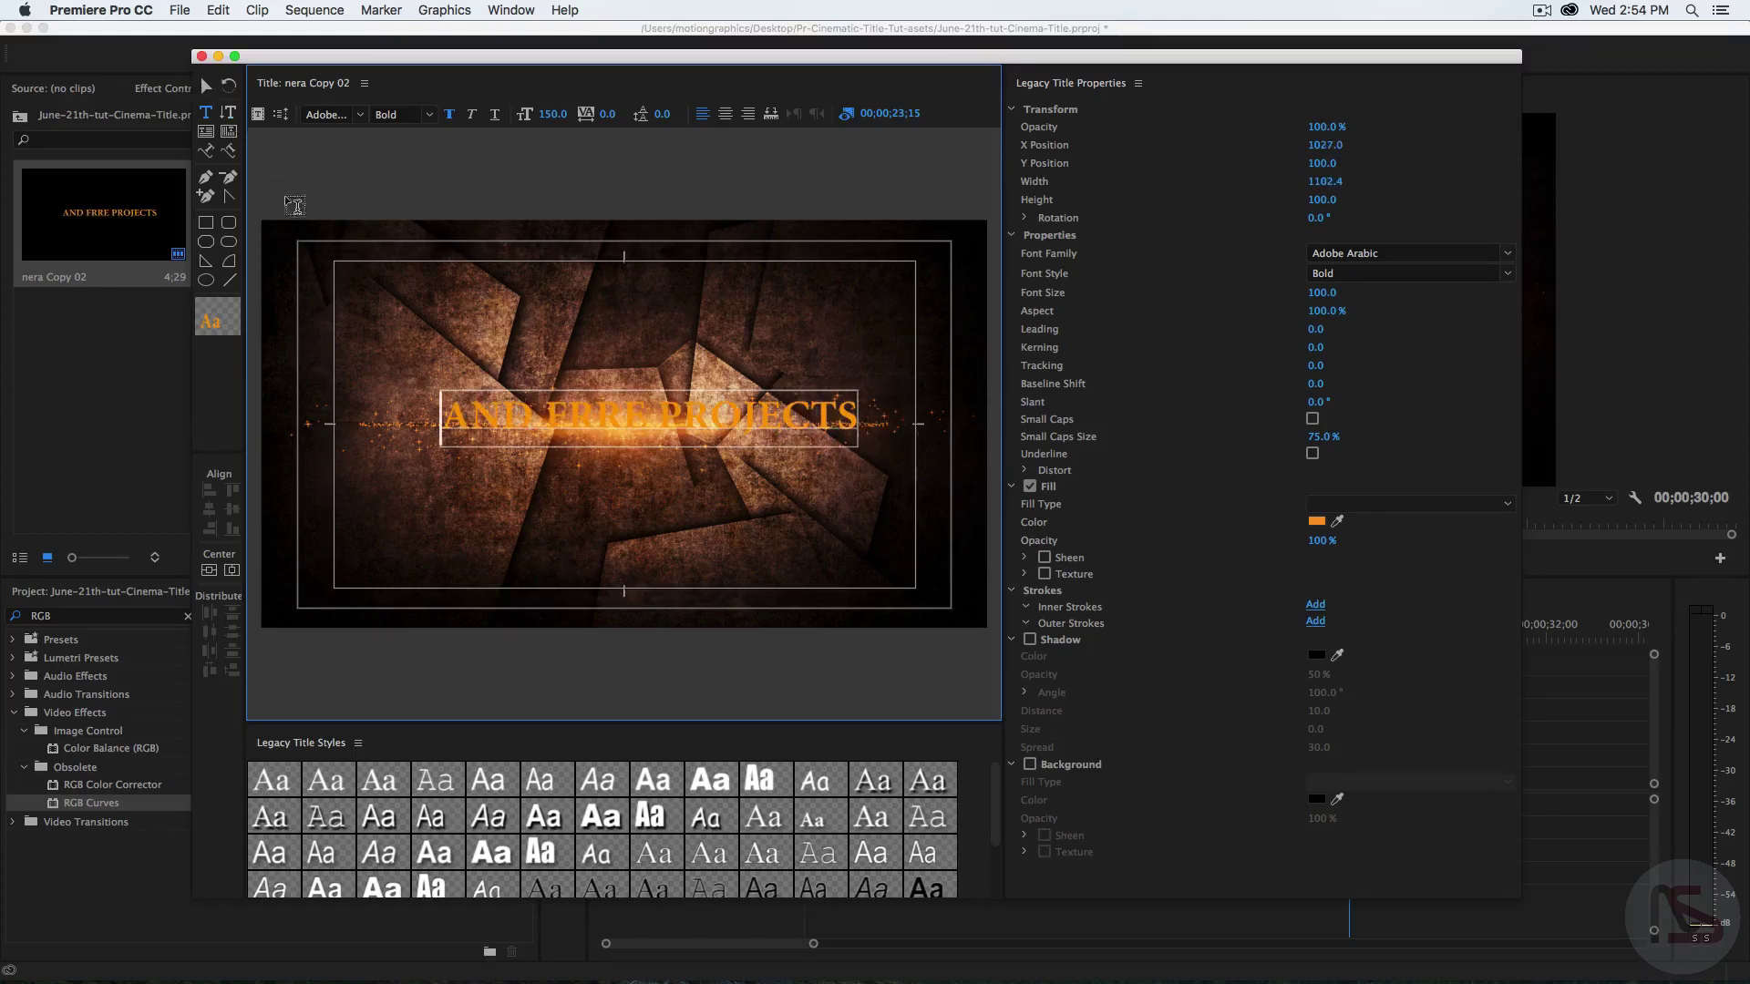
- Center the third title's text horizontally in the frame, save the project and close the title editor
click(206, 86)
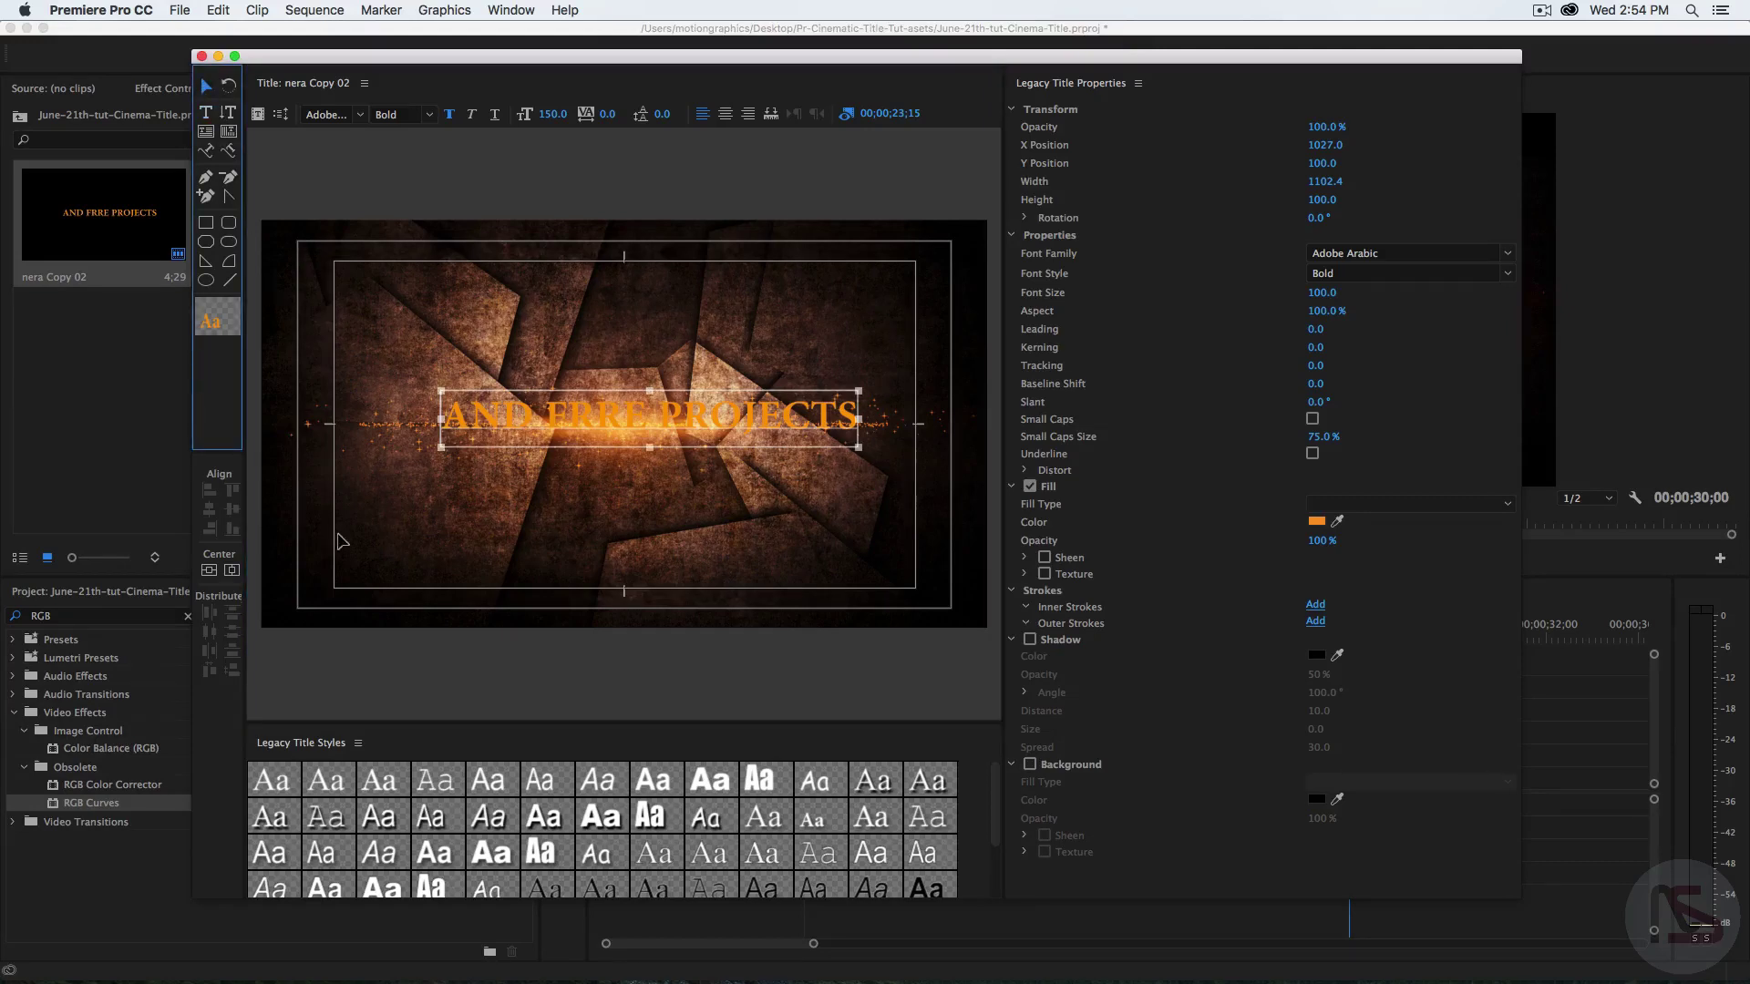
click(232, 571)
click(232, 571)
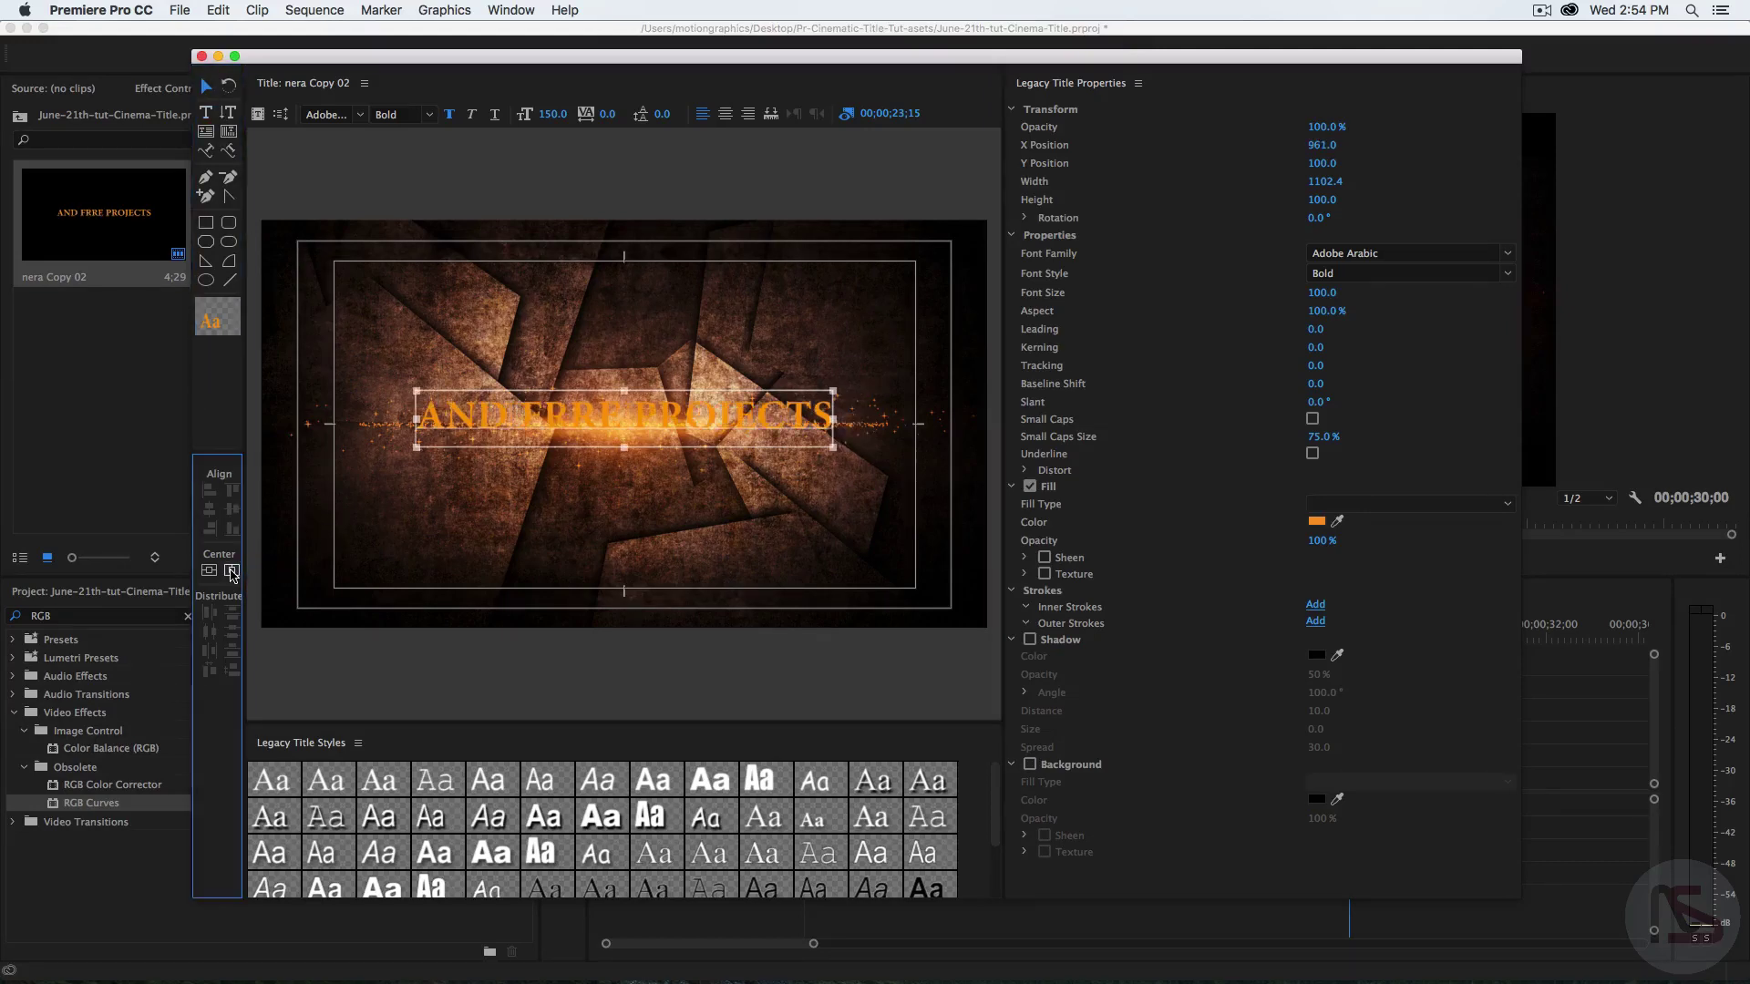
key(super+s)
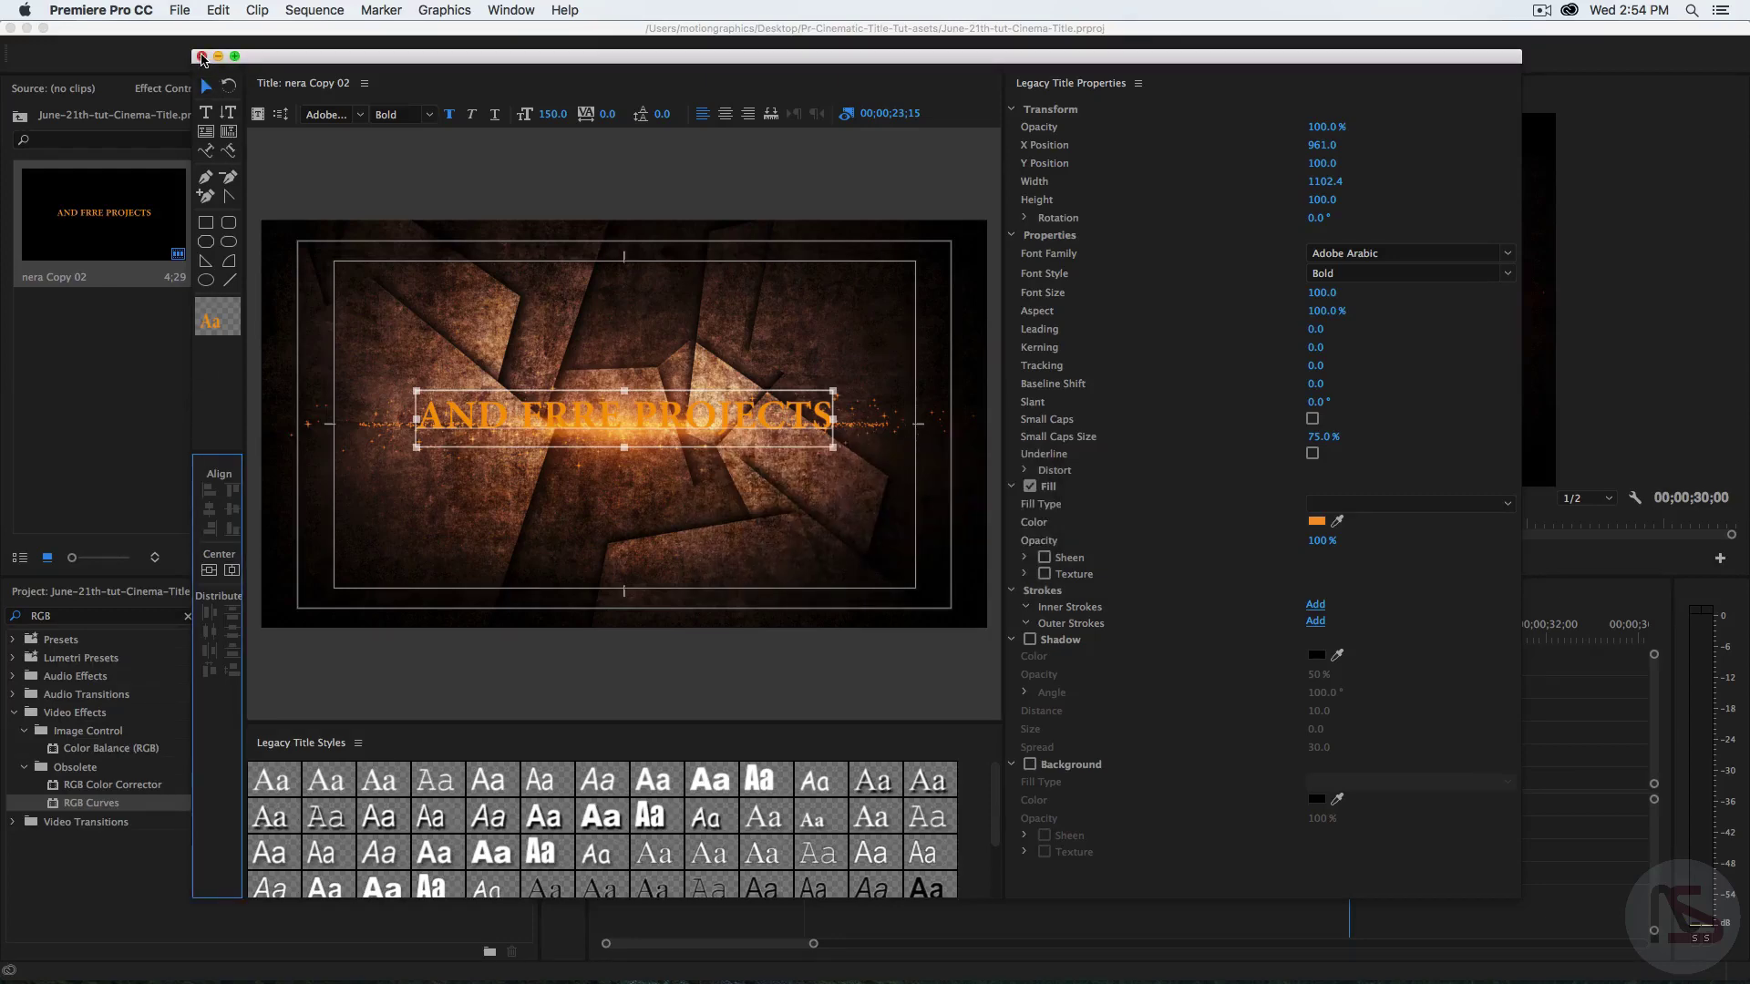
click(202, 57)
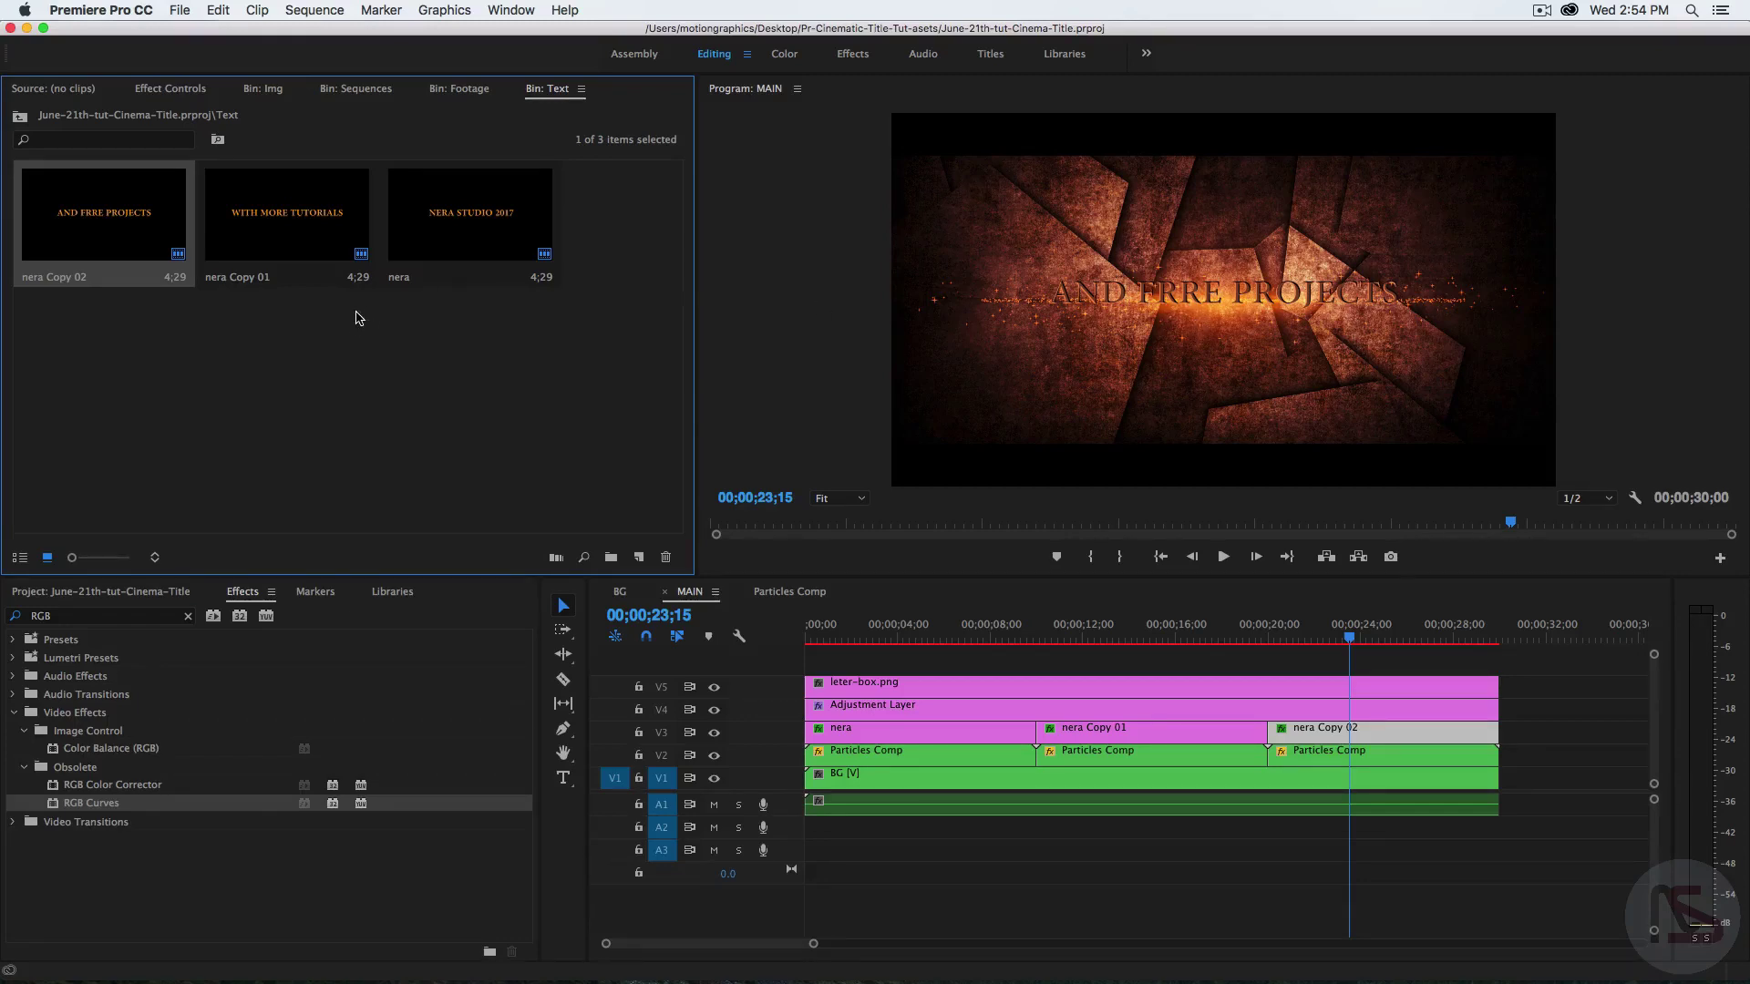
- Reopen the nera Copy 02 title, correct the misspelled word FRRE to FREE and close the title editor
double_click(118, 216)
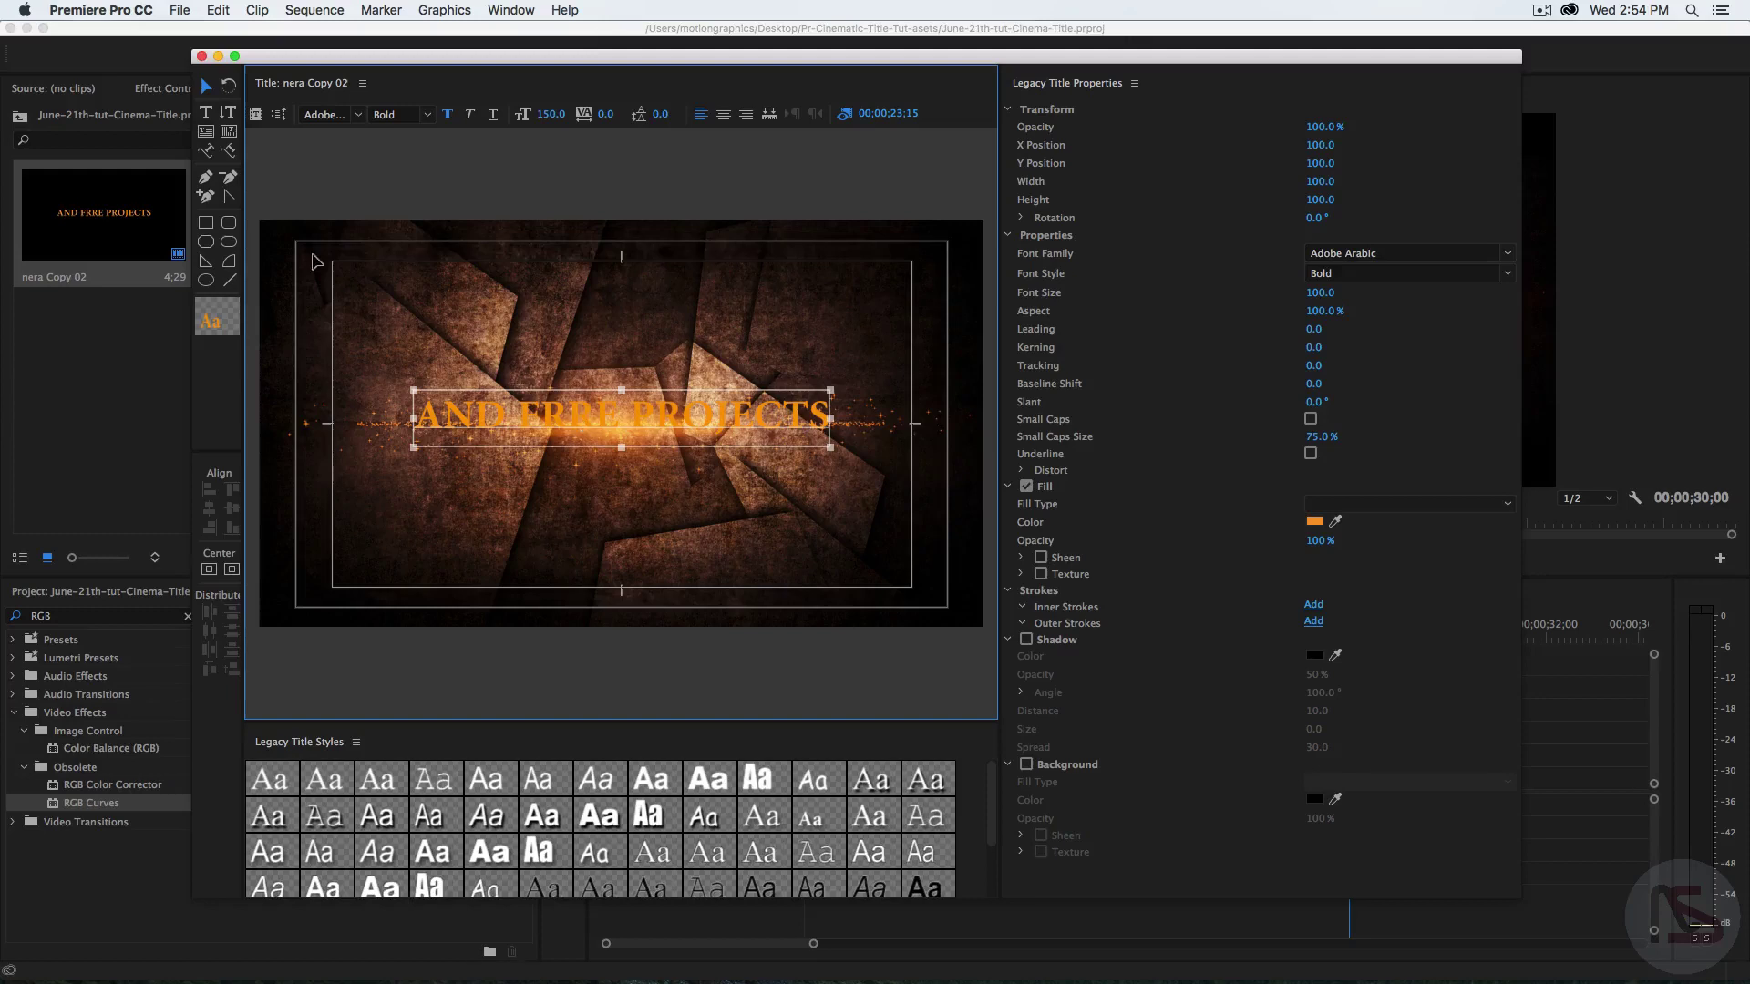
click(206, 112)
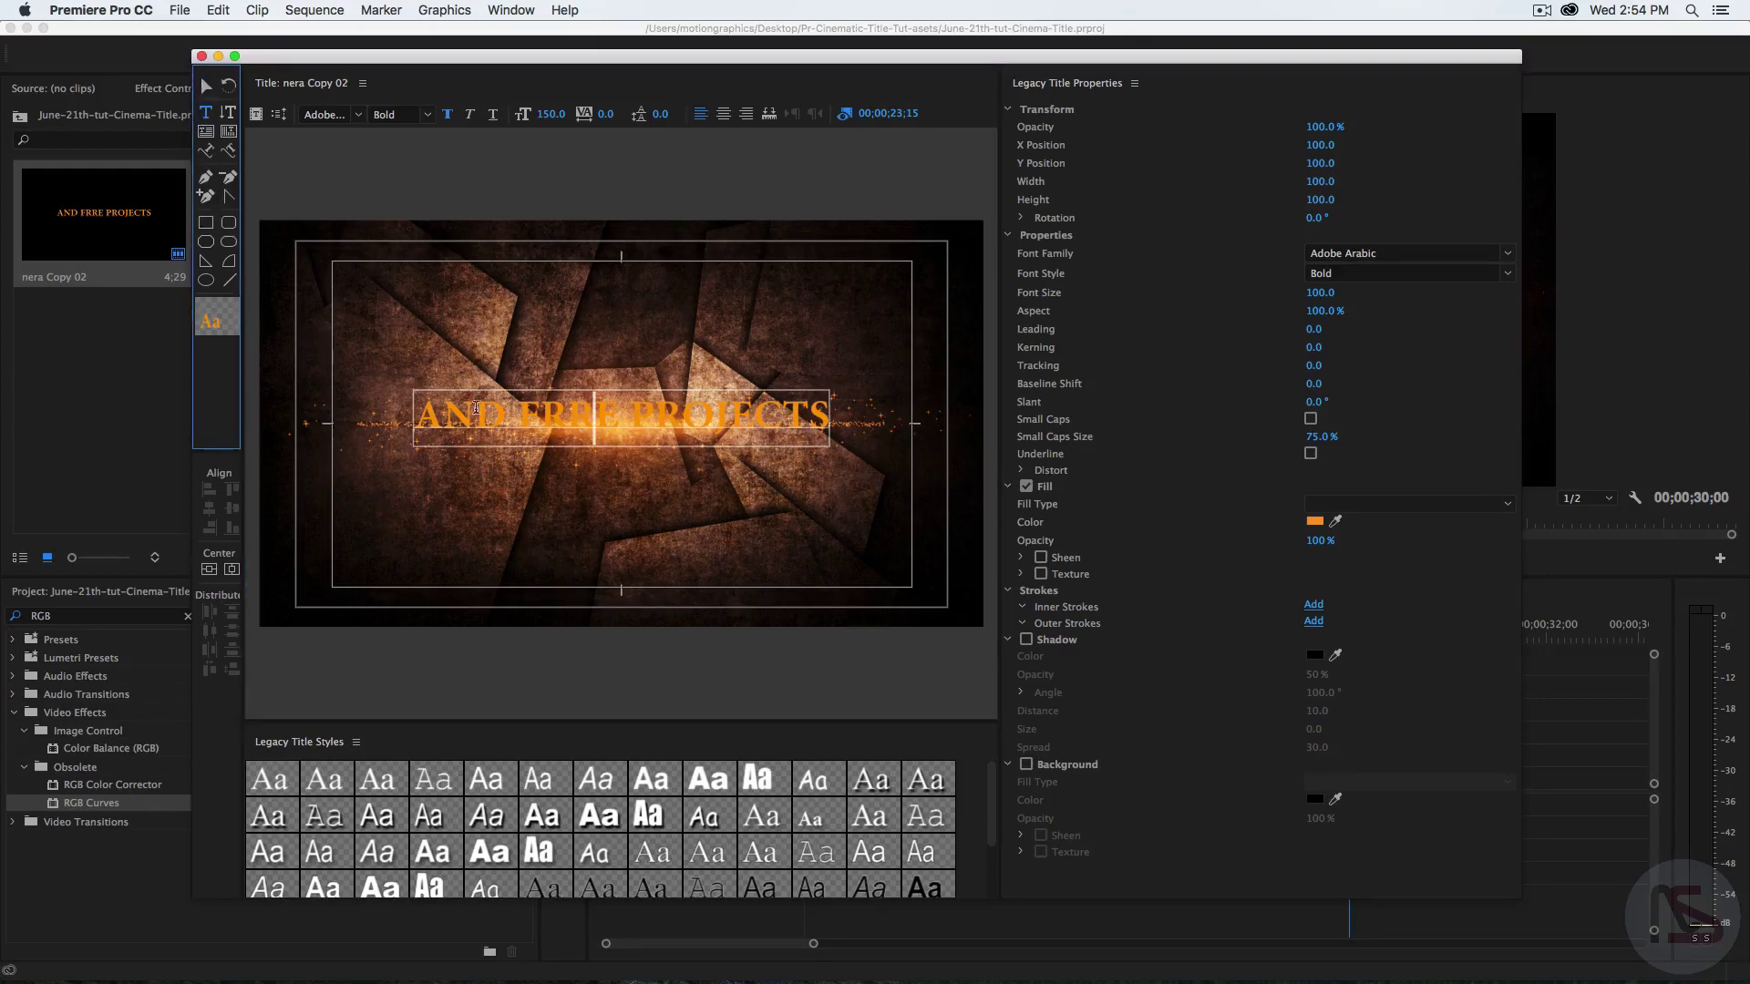
drag(565, 426, 585, 419)
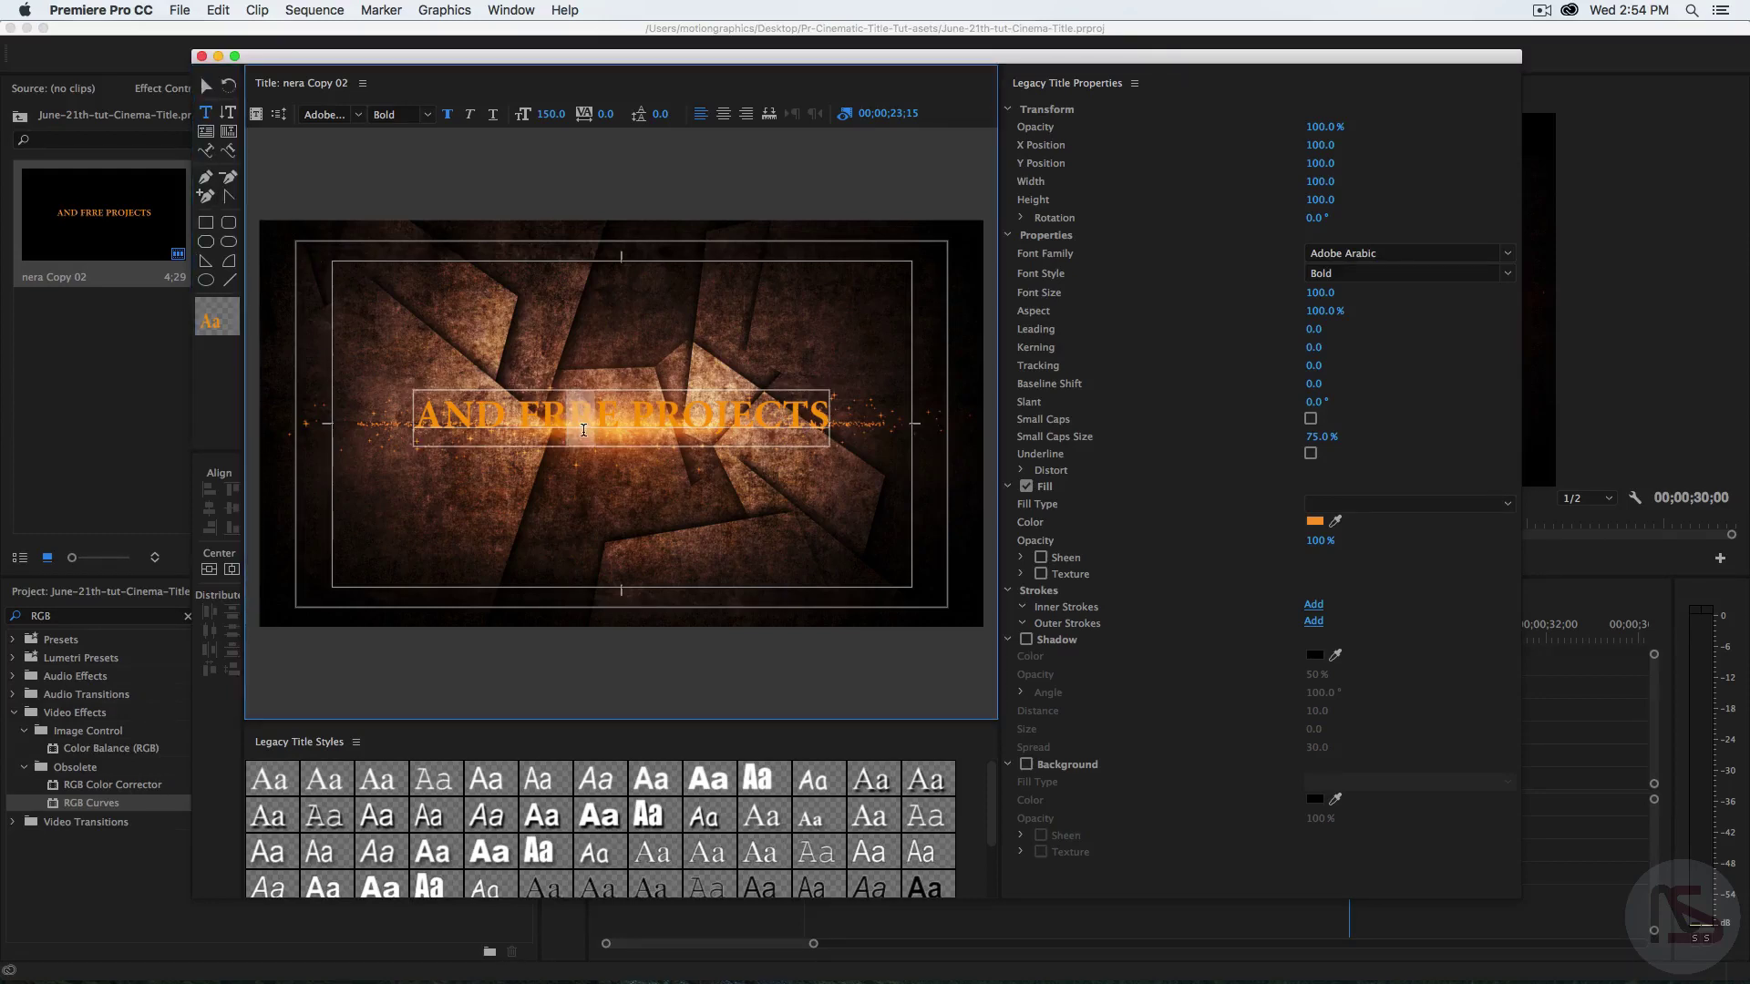
text(E)
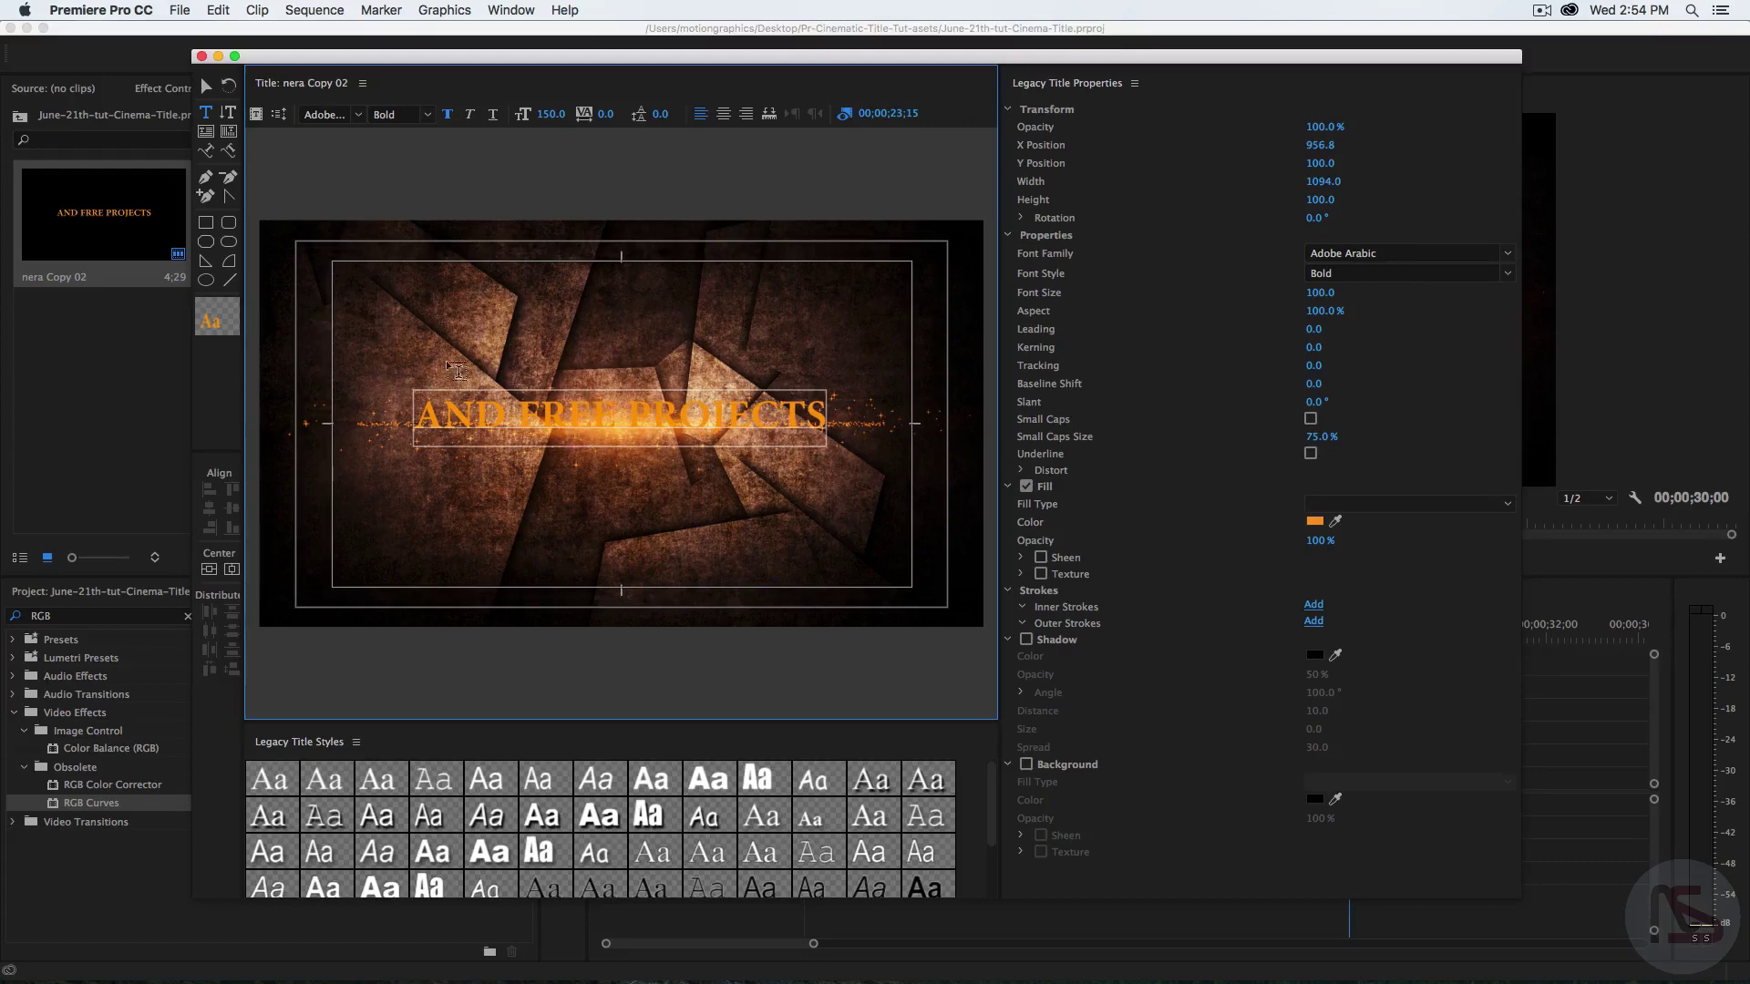
click(202, 55)
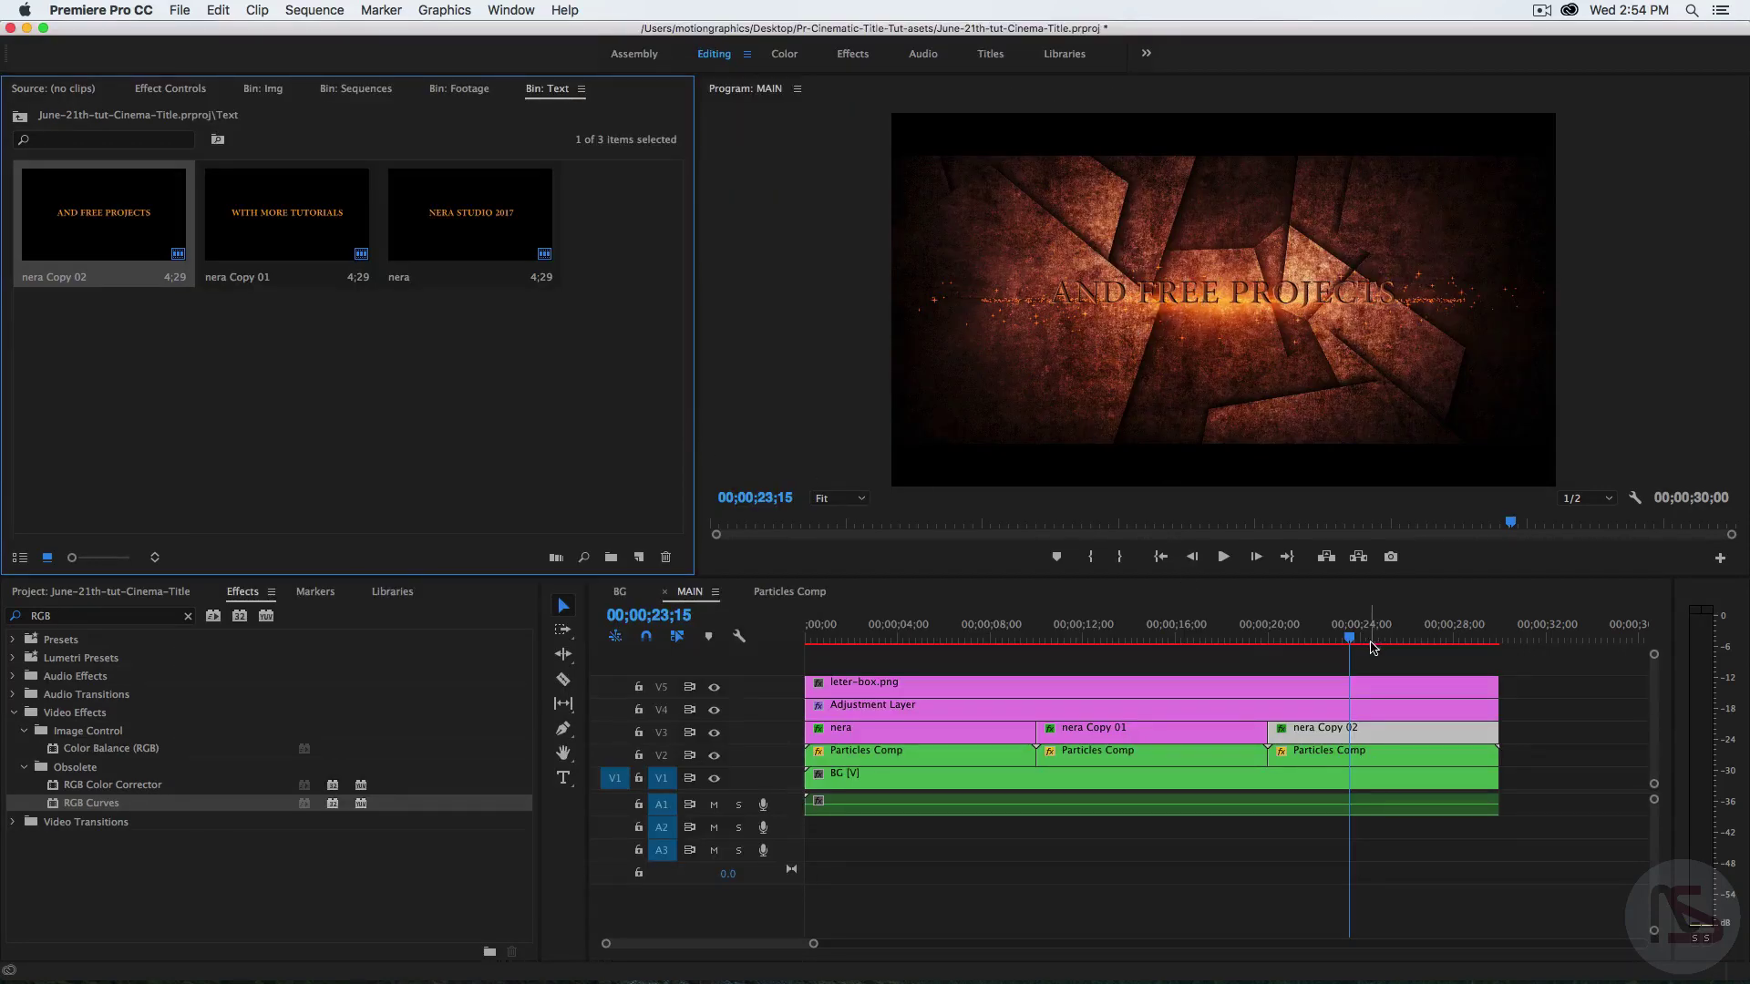
- Scrub the MAIN sequence back to the first title, then play the Christmas-particles-video.mp4 reference in QuickTime Player and close it
drag(1353, 643, 886, 671)
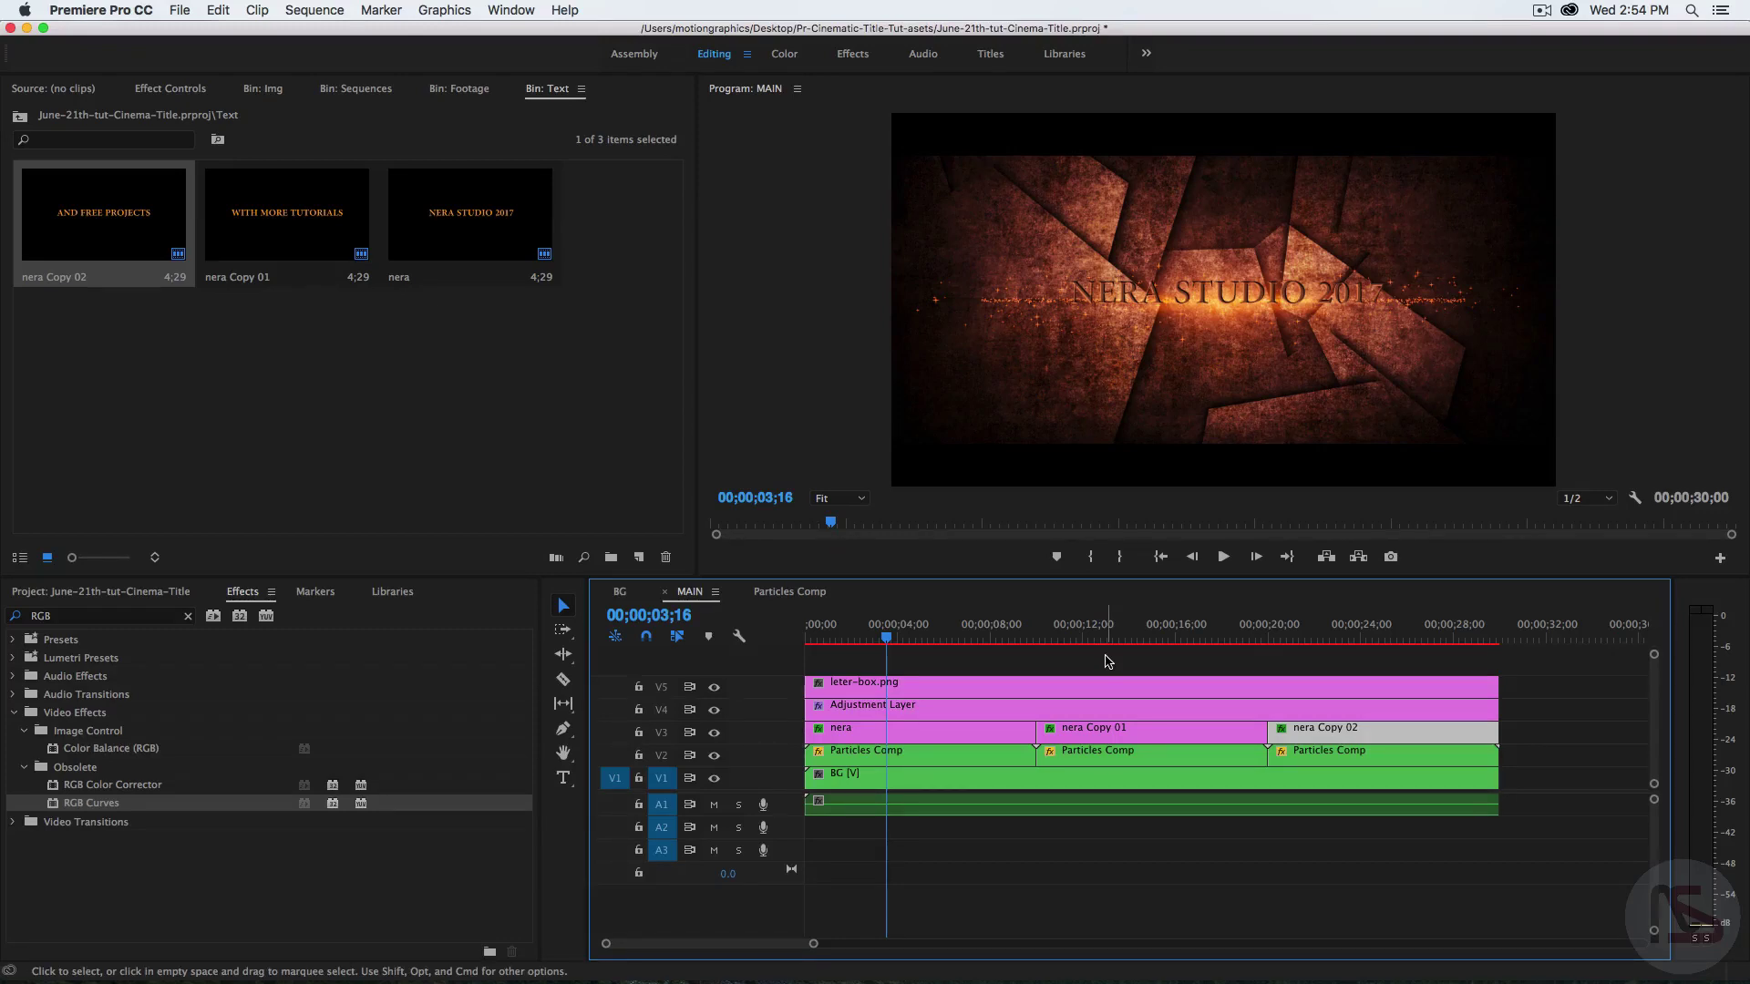
mouse_move(1030, 957)
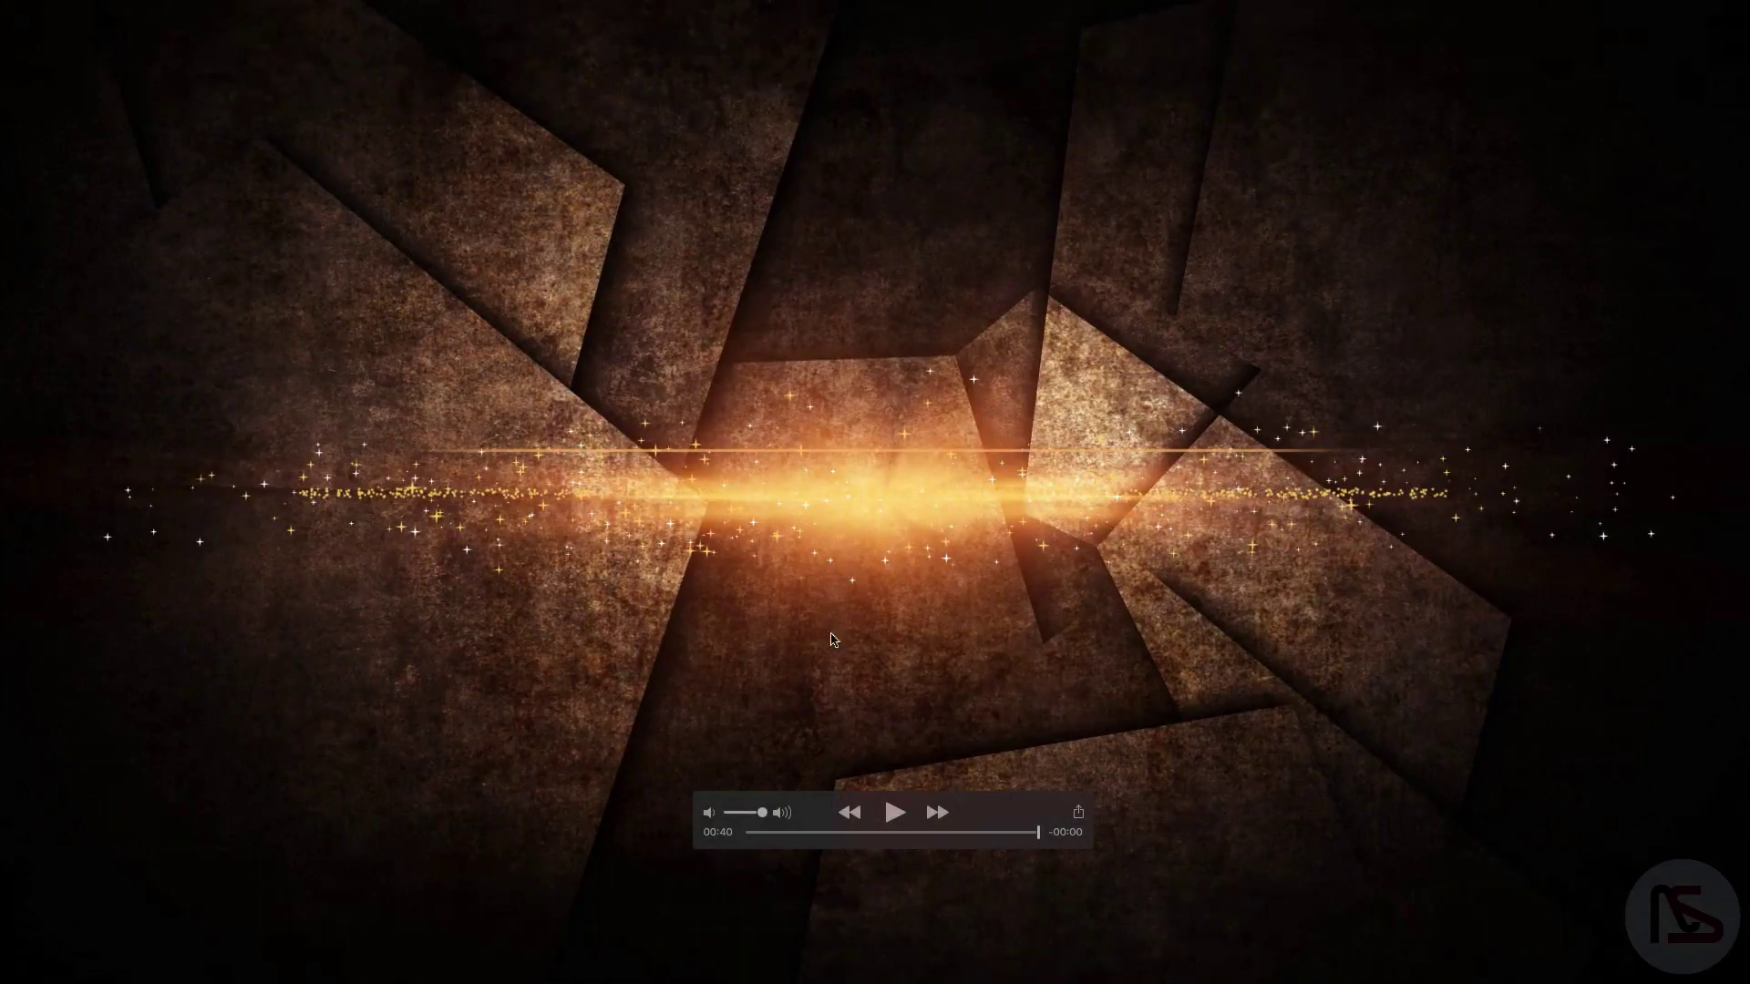
click(893, 812)
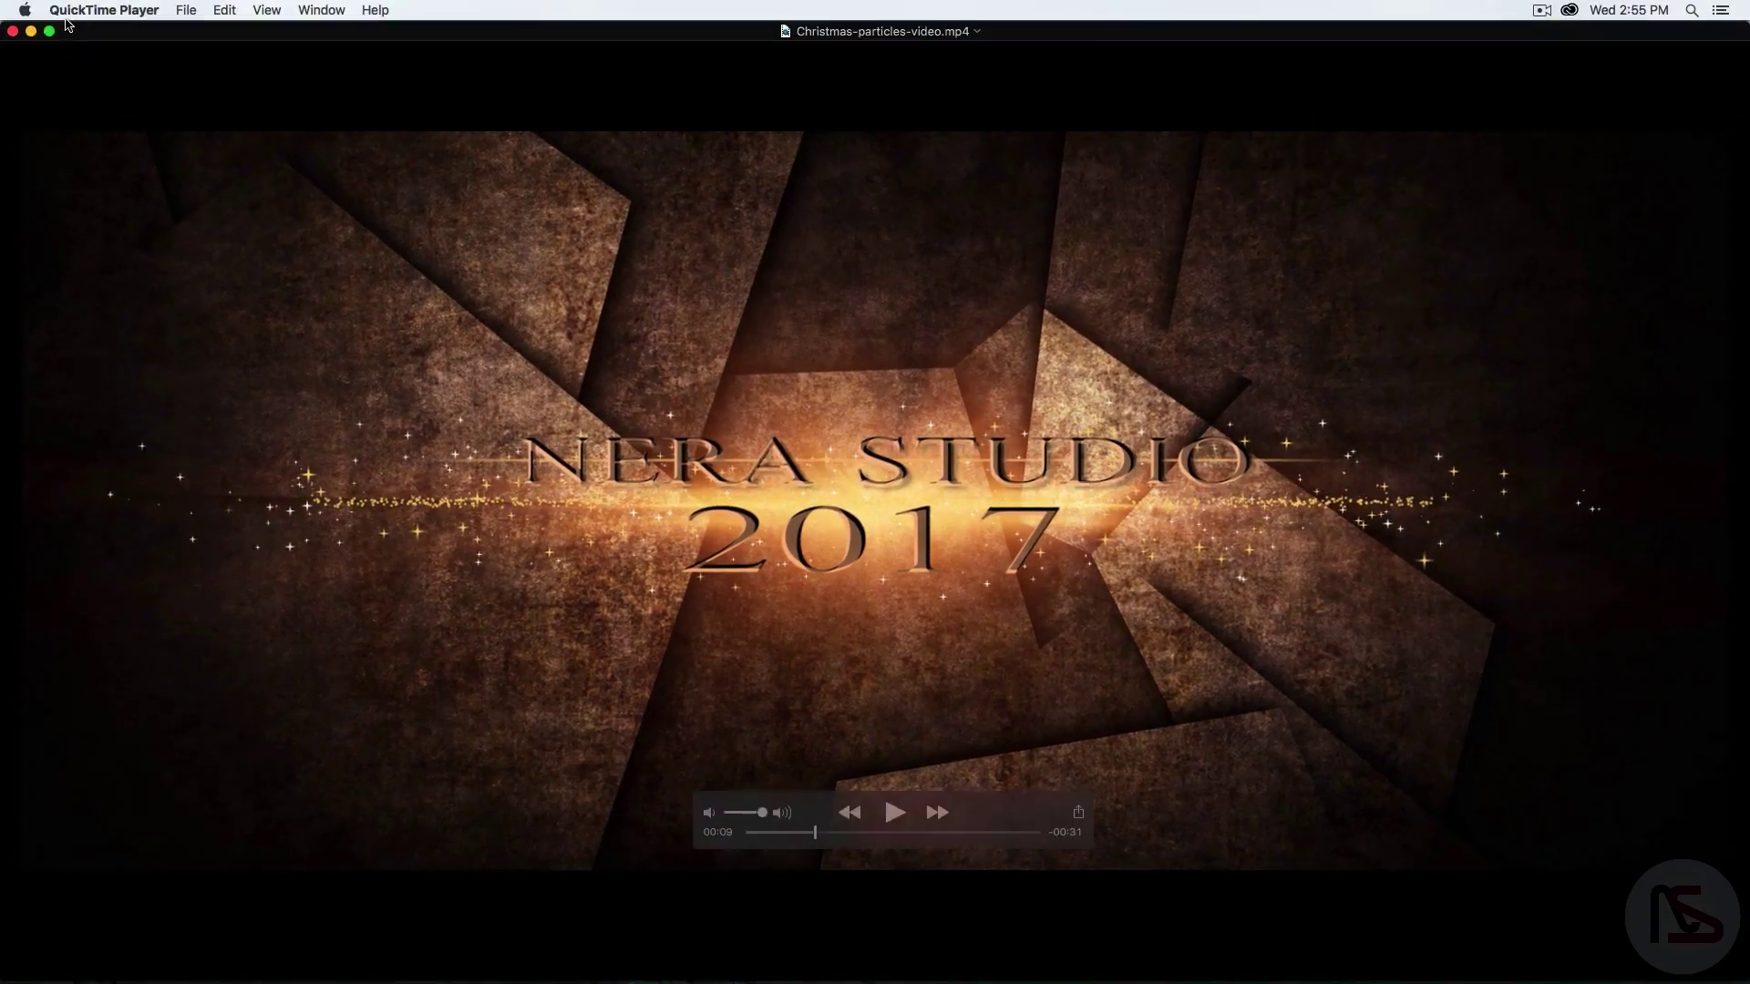
click(11, 28)
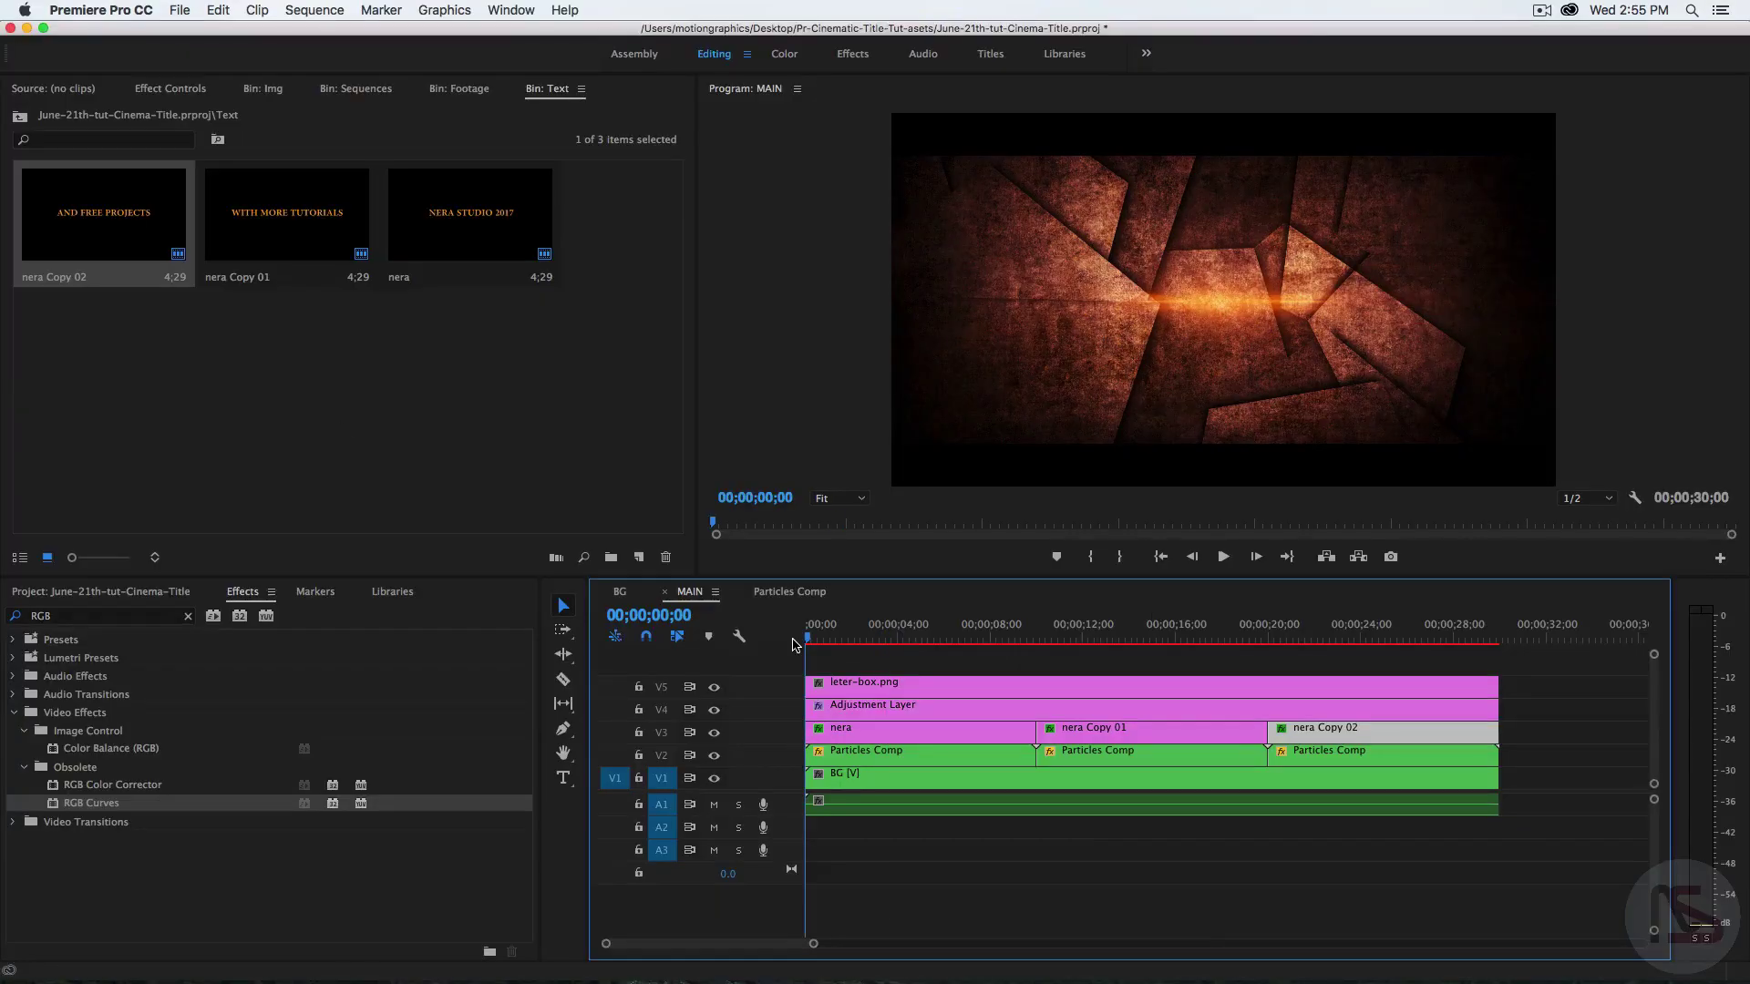